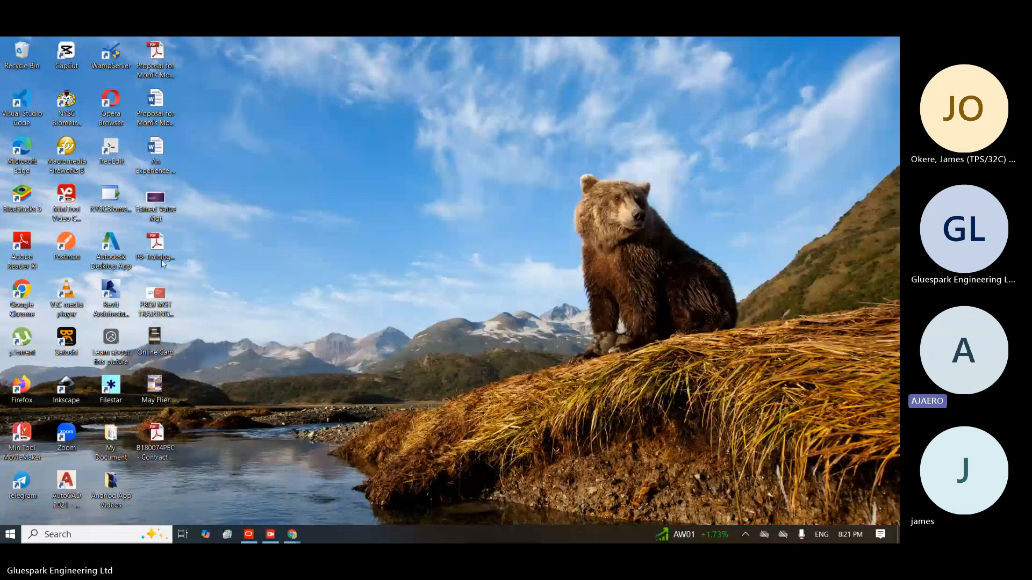
Open the Scurve 2 workbook from Documents > MiniTool Video Converter > Screen Record > Planning > Document
double_click(111, 444)
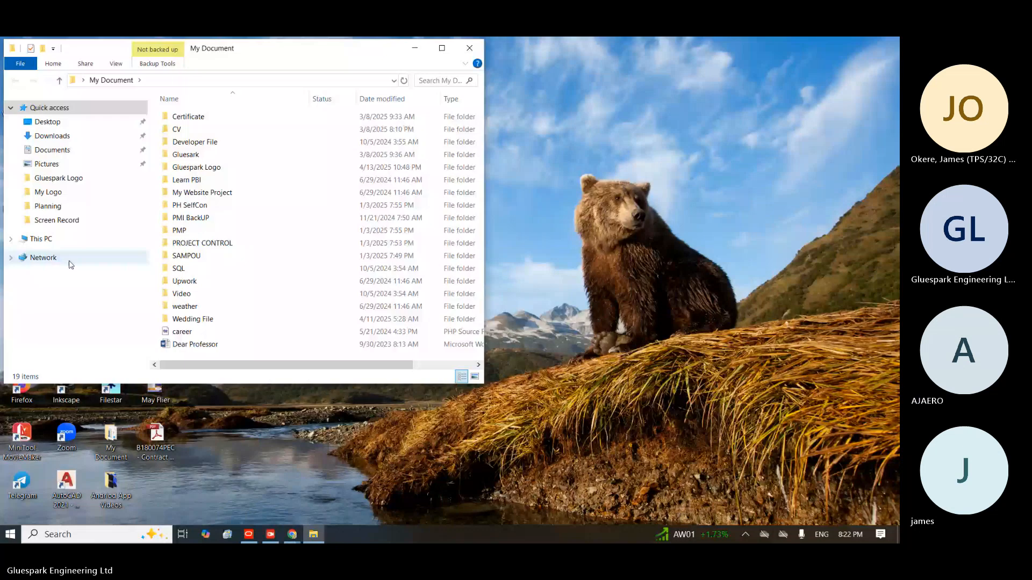
click(50, 151)
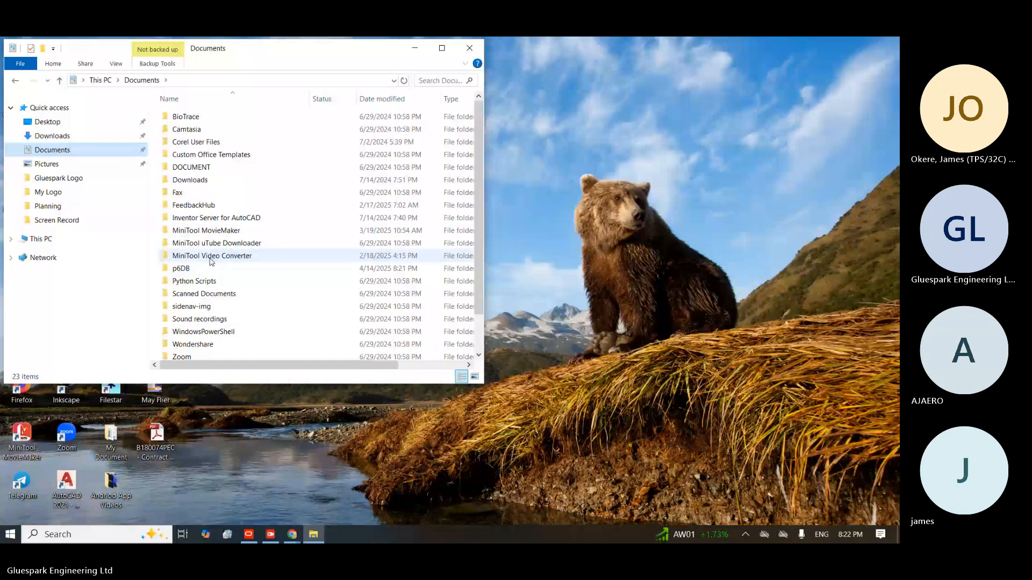
double_click(211, 257)
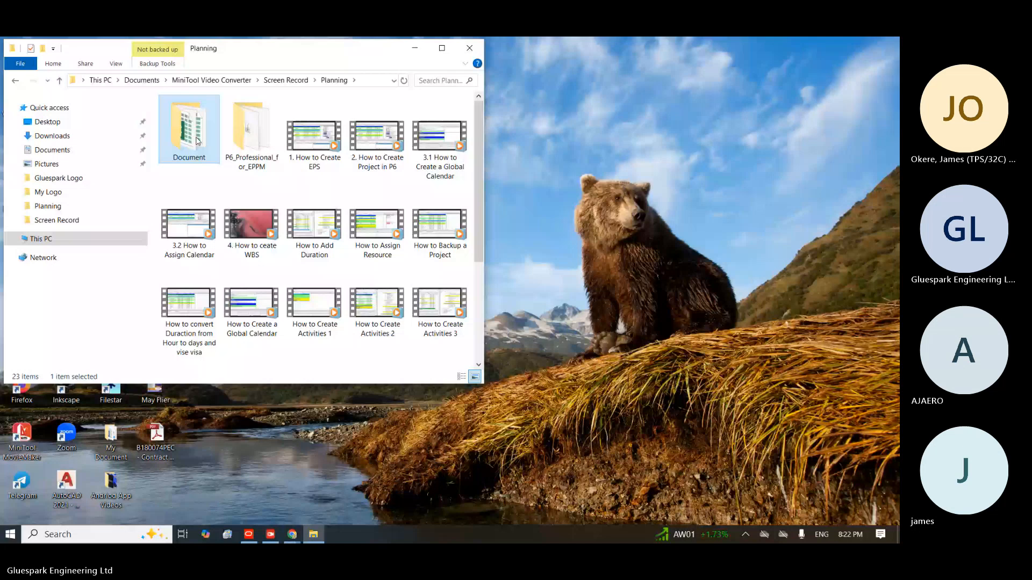
double_click(197, 142)
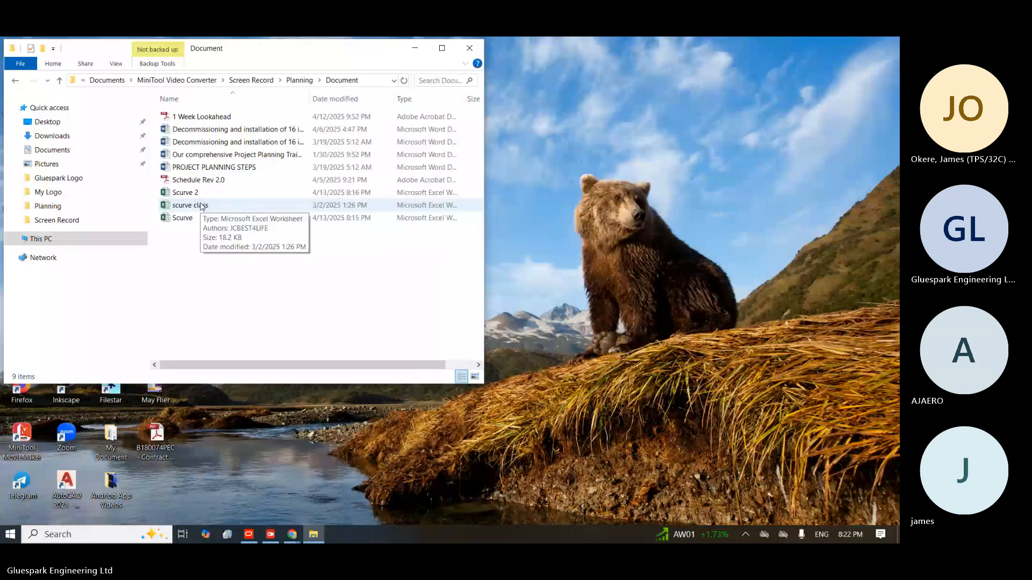
double_click(200, 195)
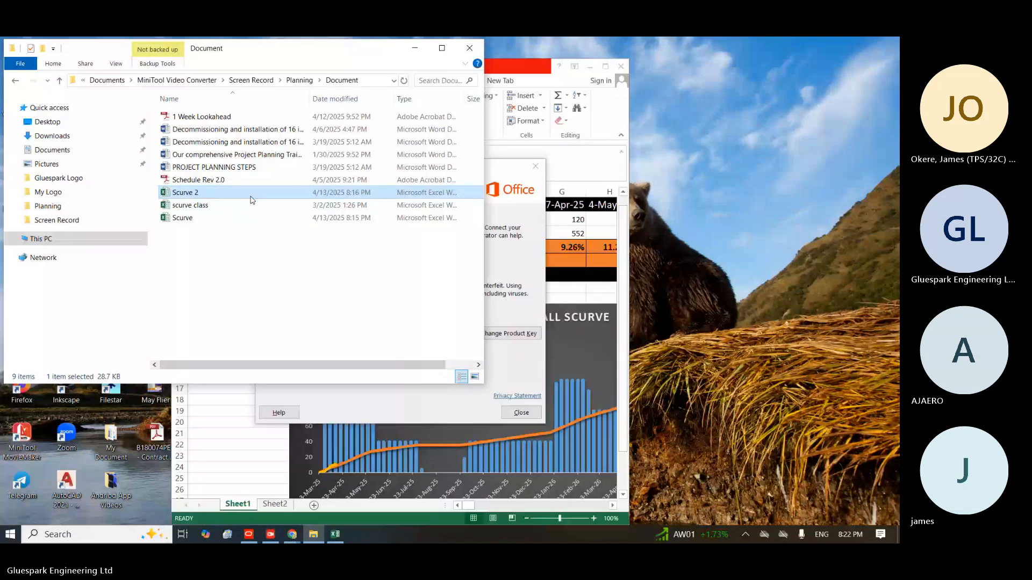
Show Sheet2 of the Scurve 2 workbook in a maximized window
click(264, 509)
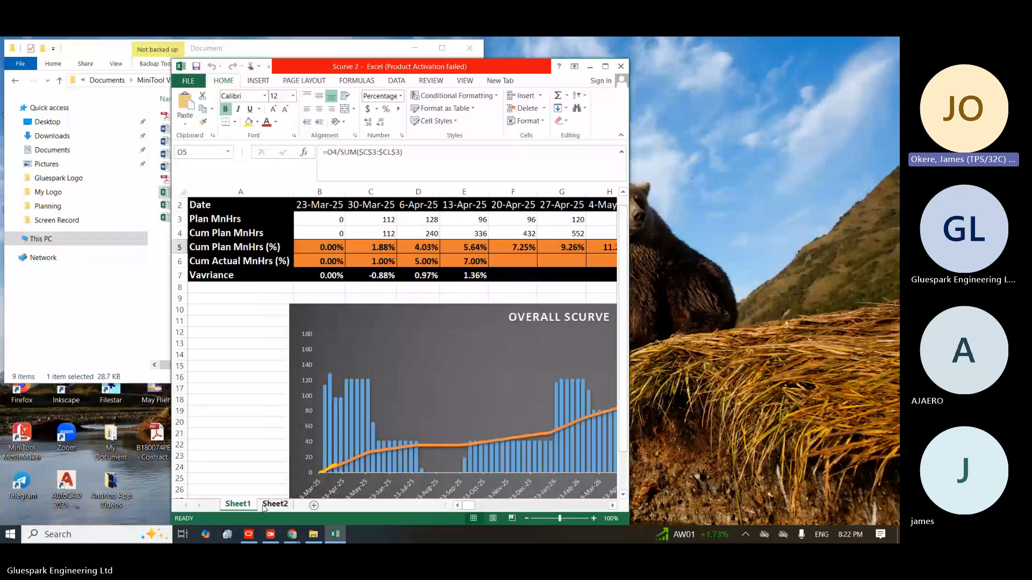
click(265, 507)
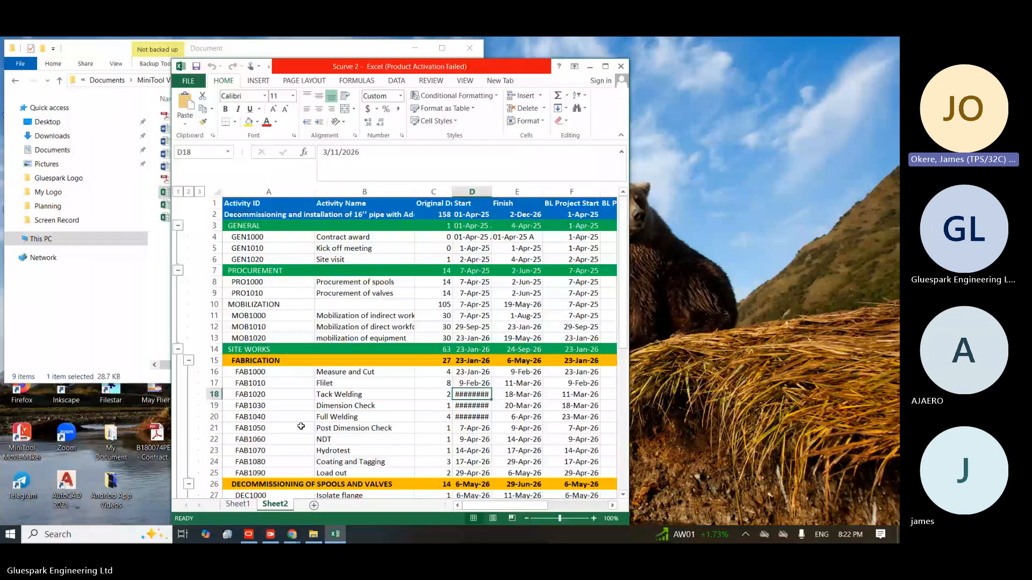
click(607, 64)
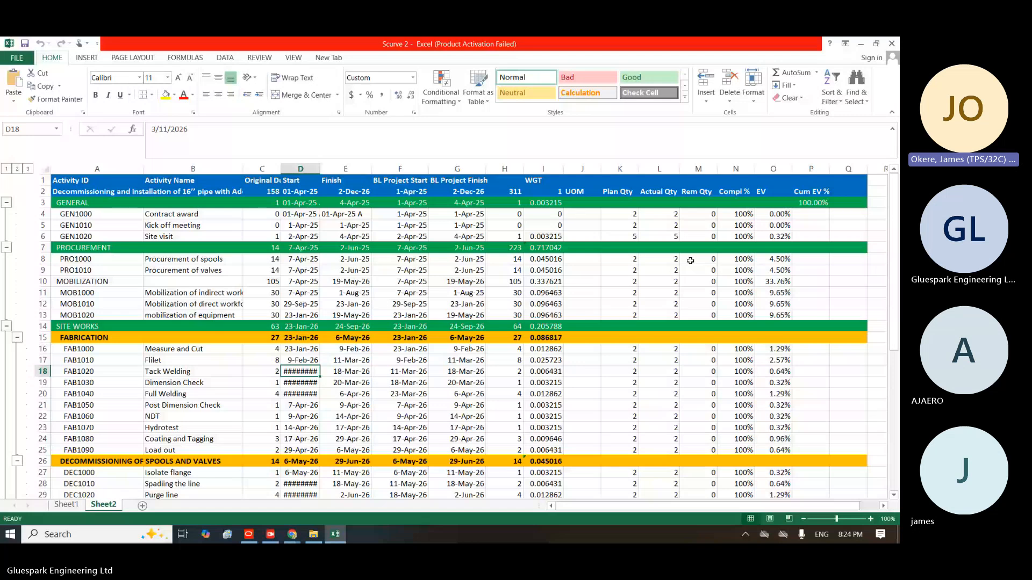
Examine the weight and progress columns I to Q beside the activity list in Sheet2
click(534, 165)
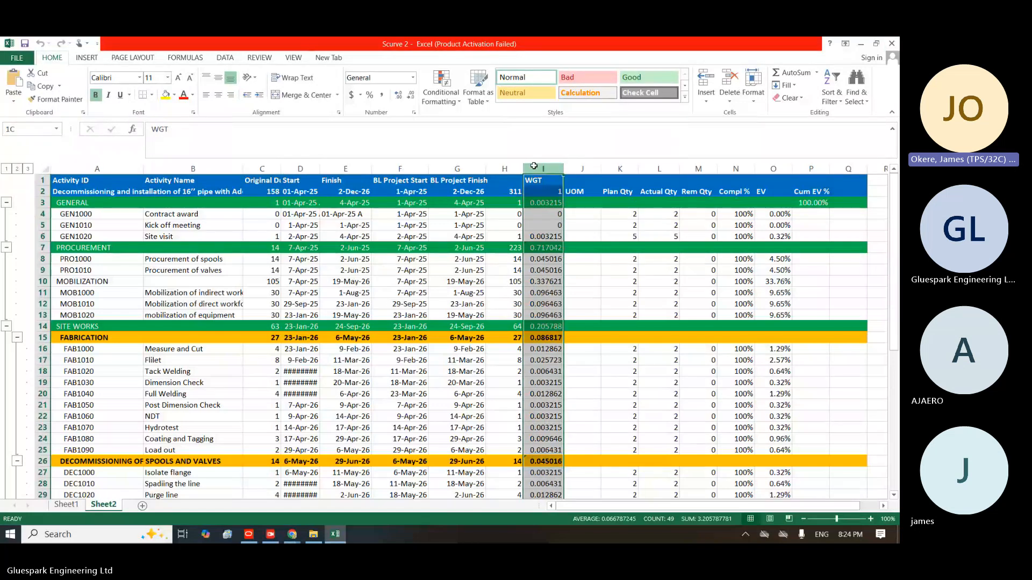
drag(534, 166, 839, 171)
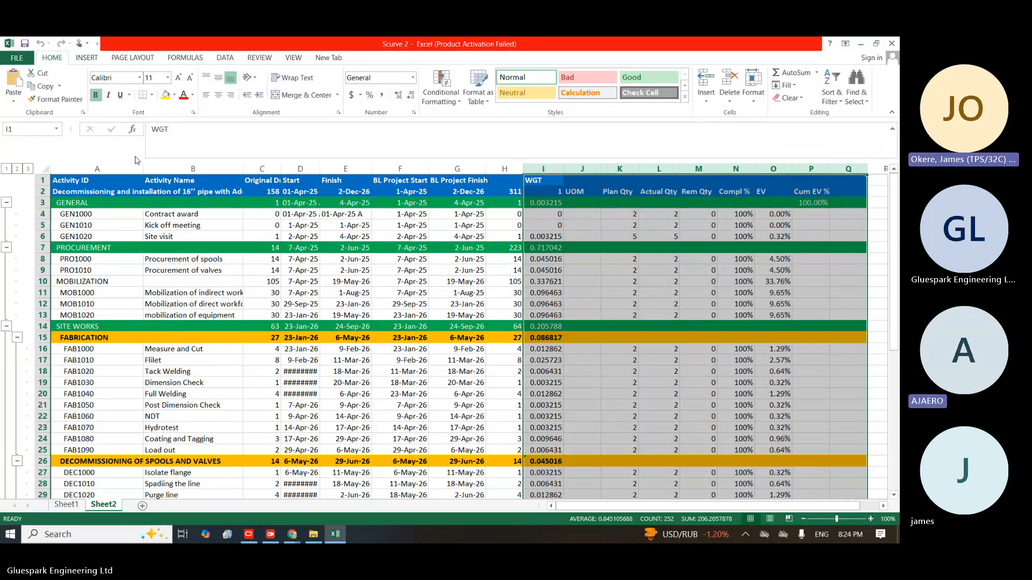
click(309, 291)
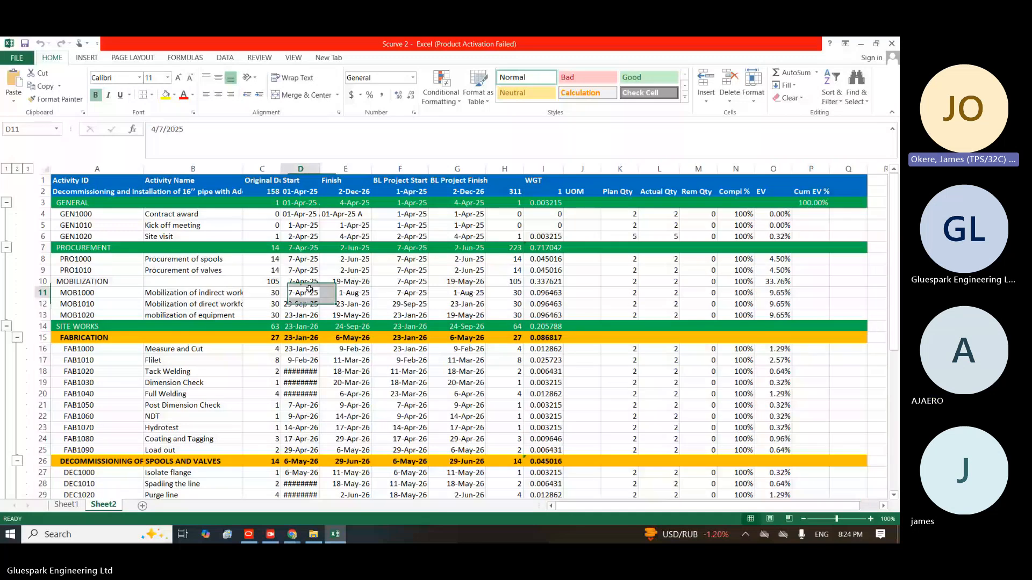
Locate the Measure and Cut activity in Primavera P6, and in Excel set its Plan Qty to 30 and Actual Qty to 3
click(250, 536)
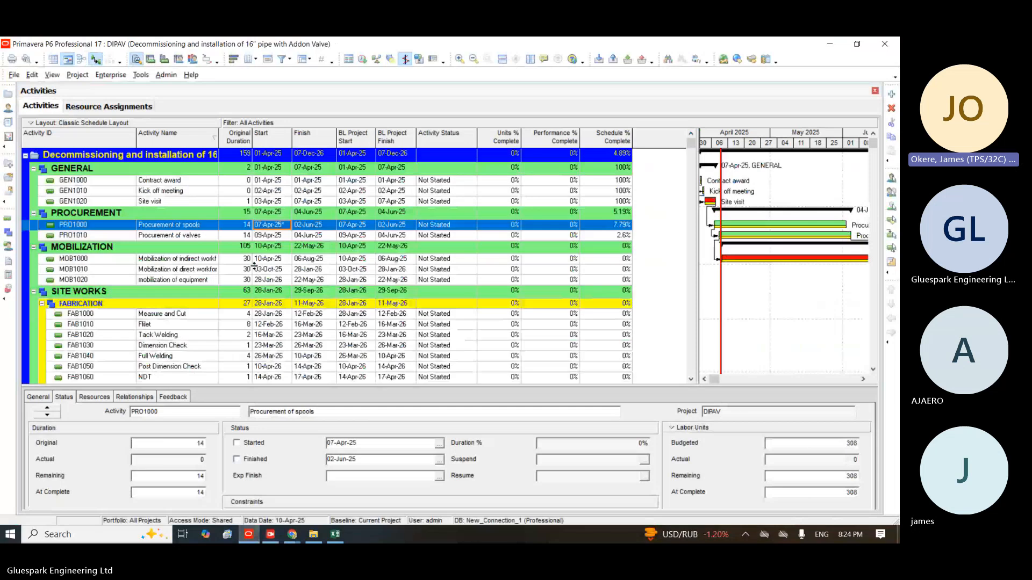
click(154, 317)
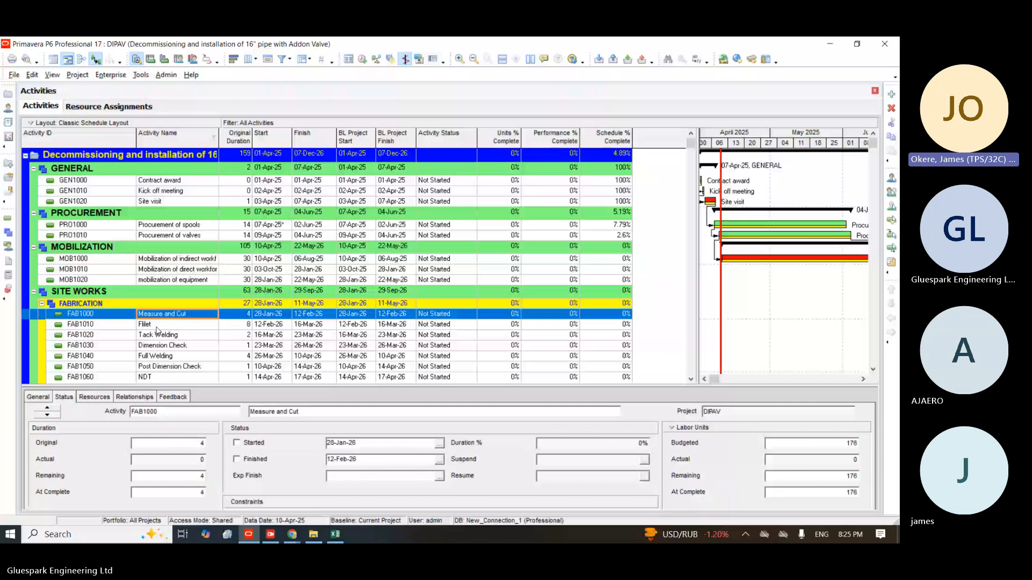
click(335, 534)
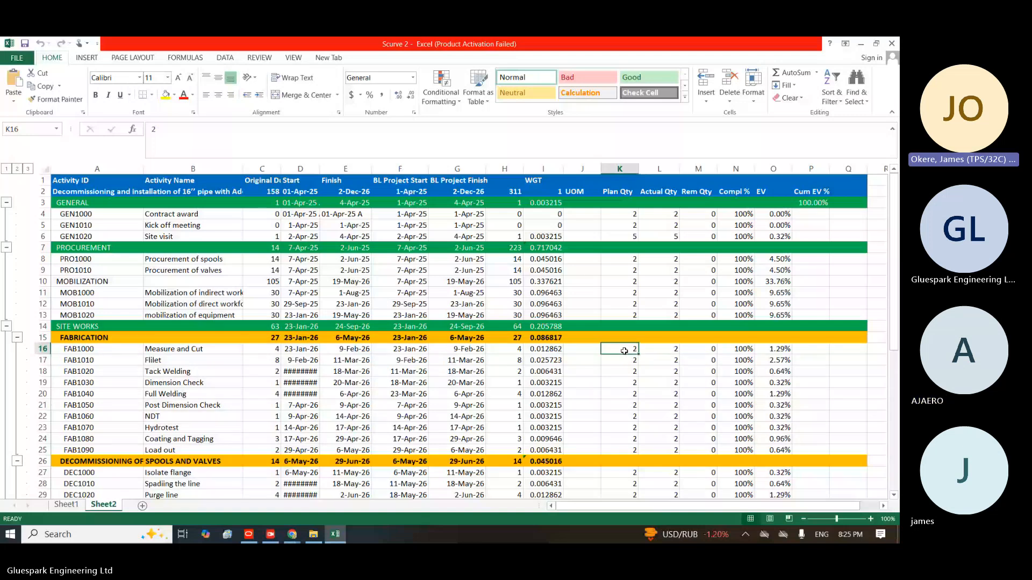
text(30)
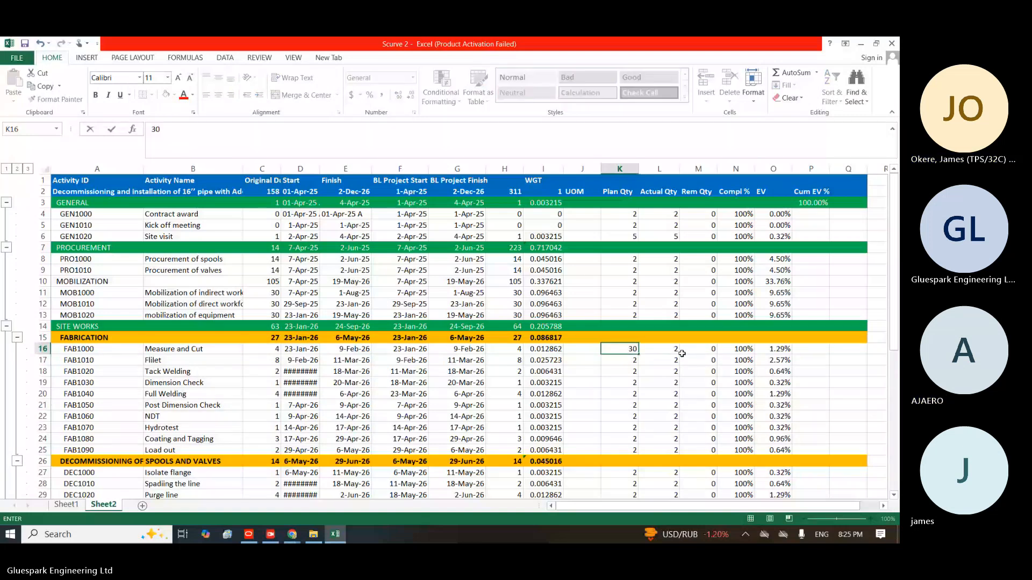
click(676, 353)
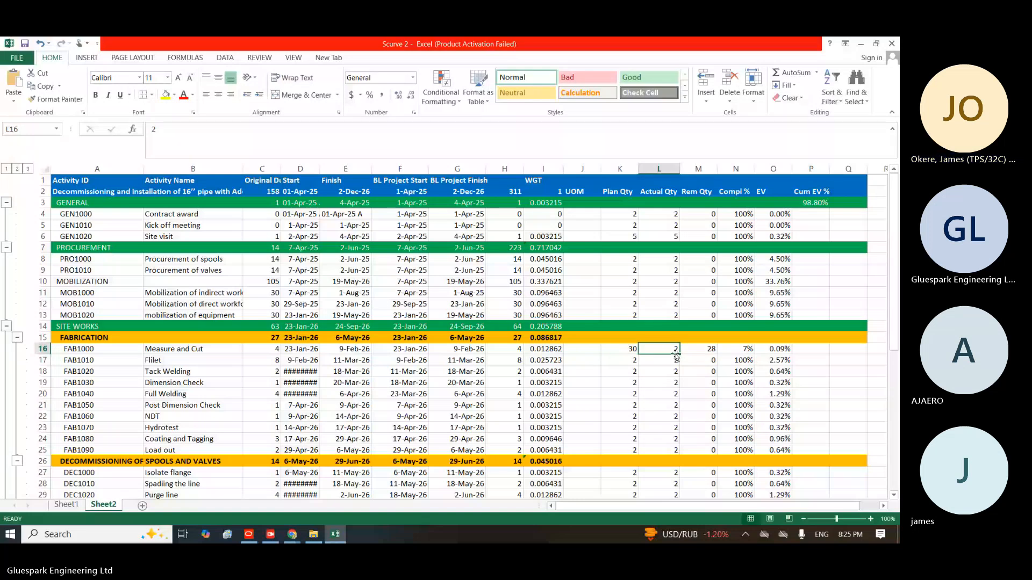
text(3)
key(Return)
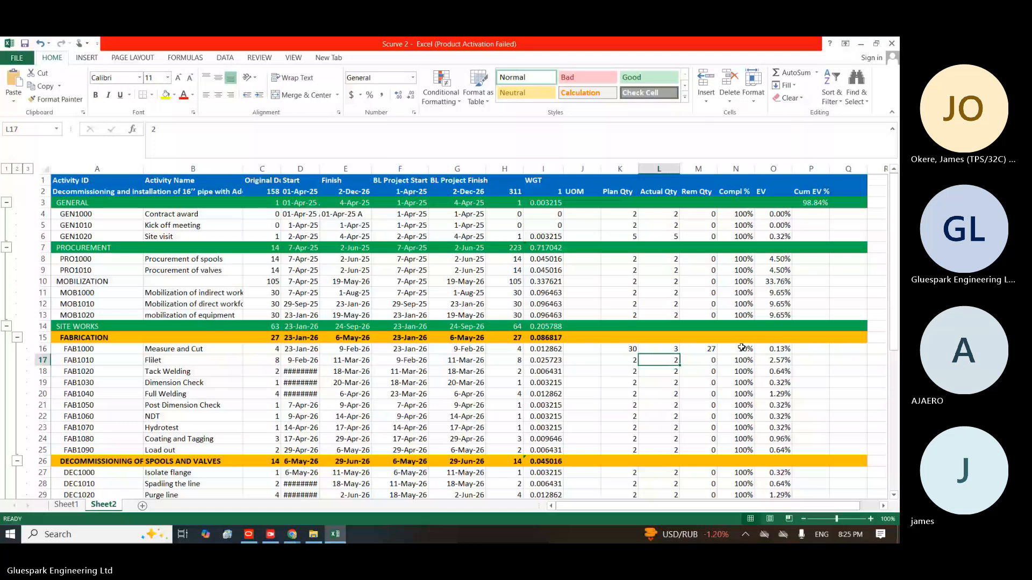
Check the Compl % and EV formulas for Measure and Cut, and locate its Units % Complete in Primavera P6
click(742, 349)
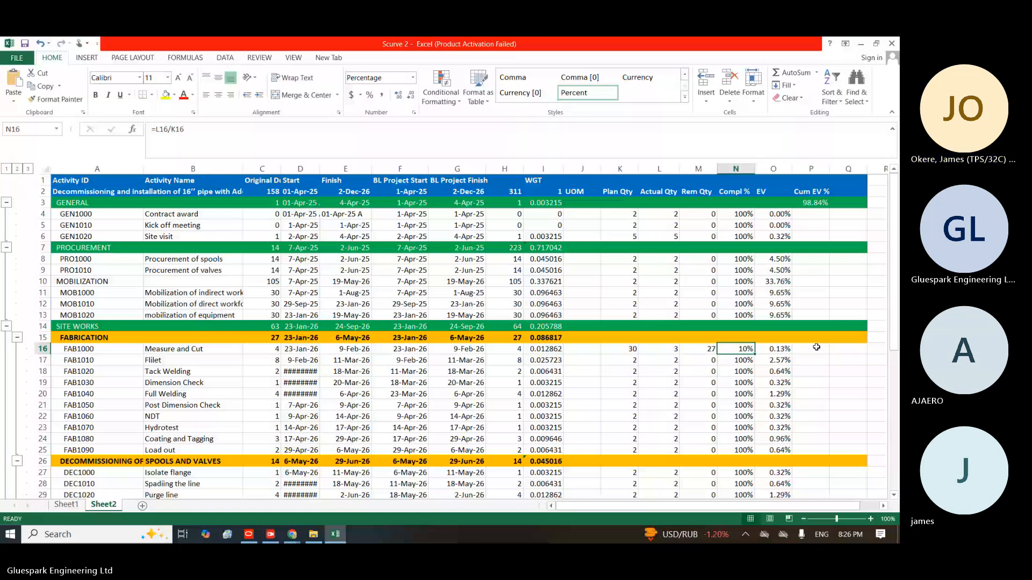
key(Right)
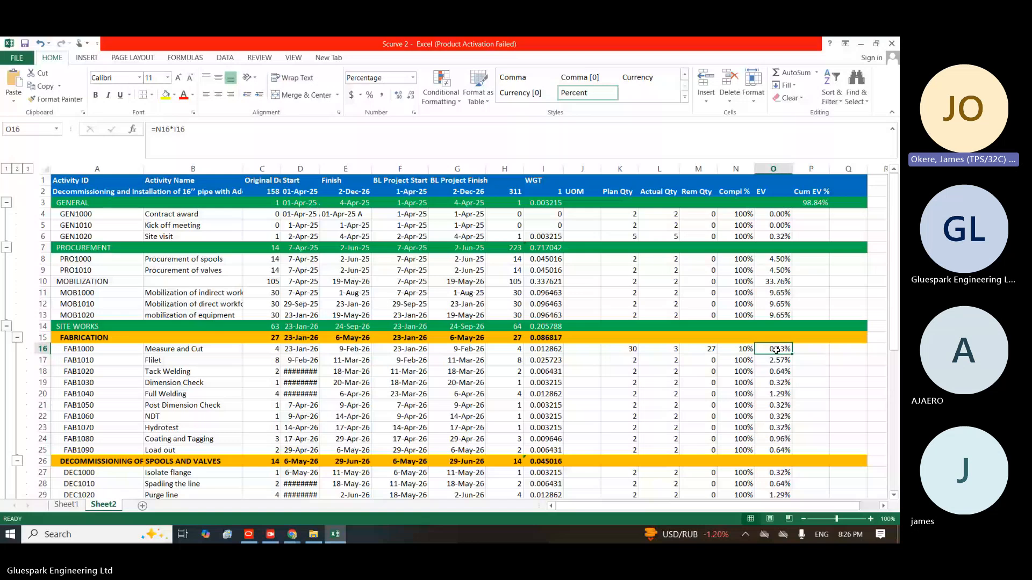
key(Left)
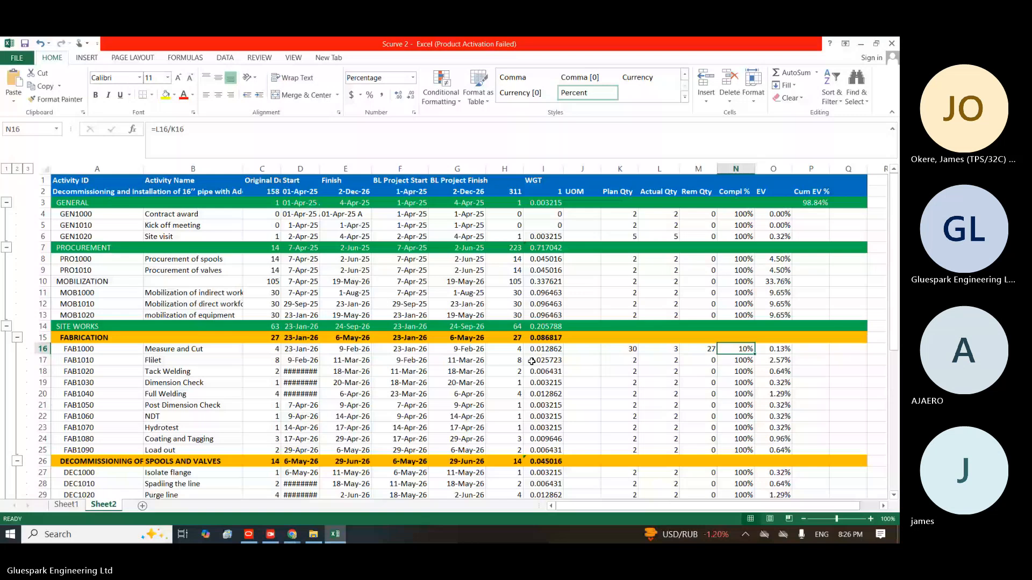
key(alt+Tab)
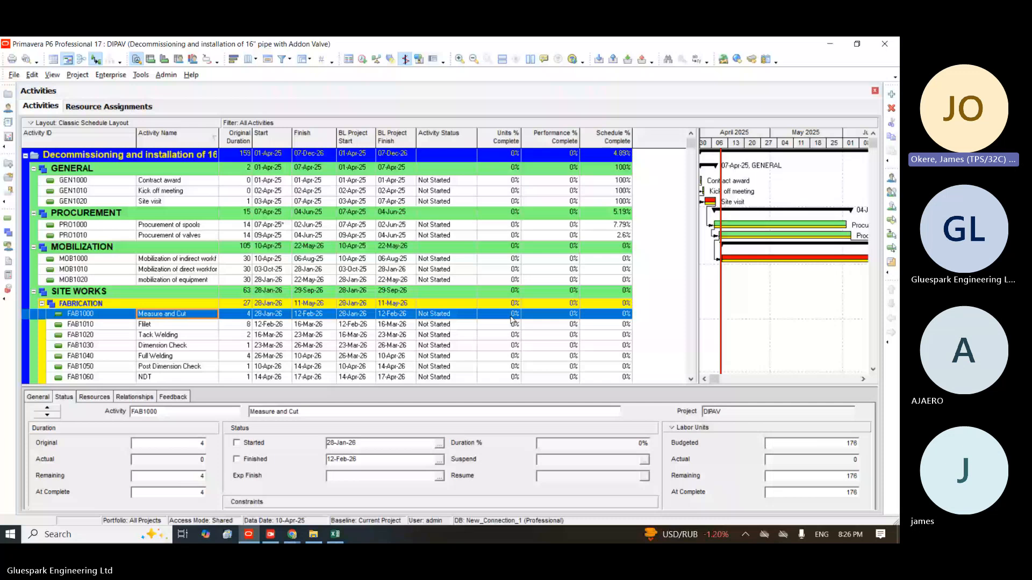
click(511, 317)
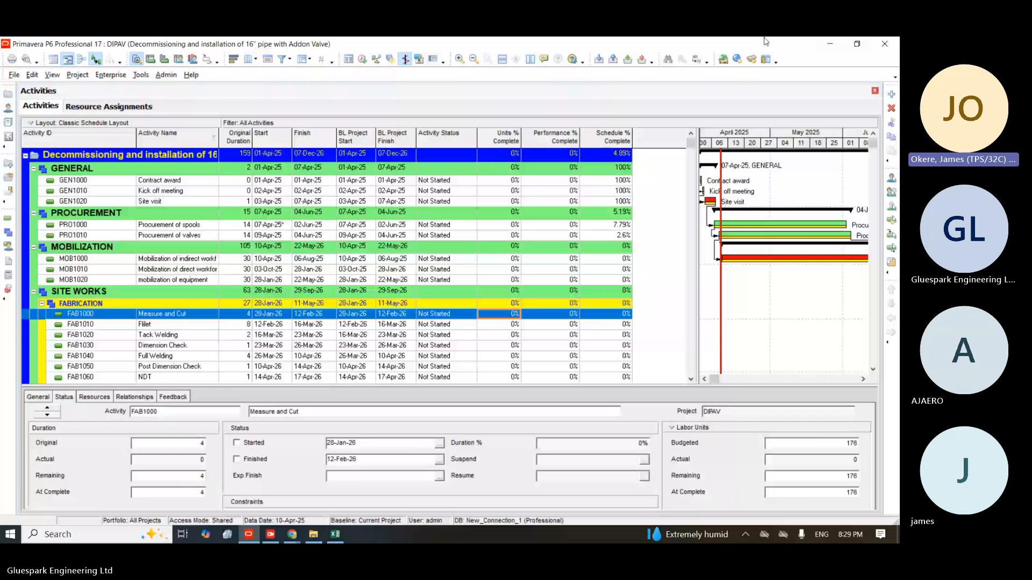
Minimize the Excel workbook and examine the Units % Complete column and the Procurement of spools activity in Primavera P6
key(alt+Tab)
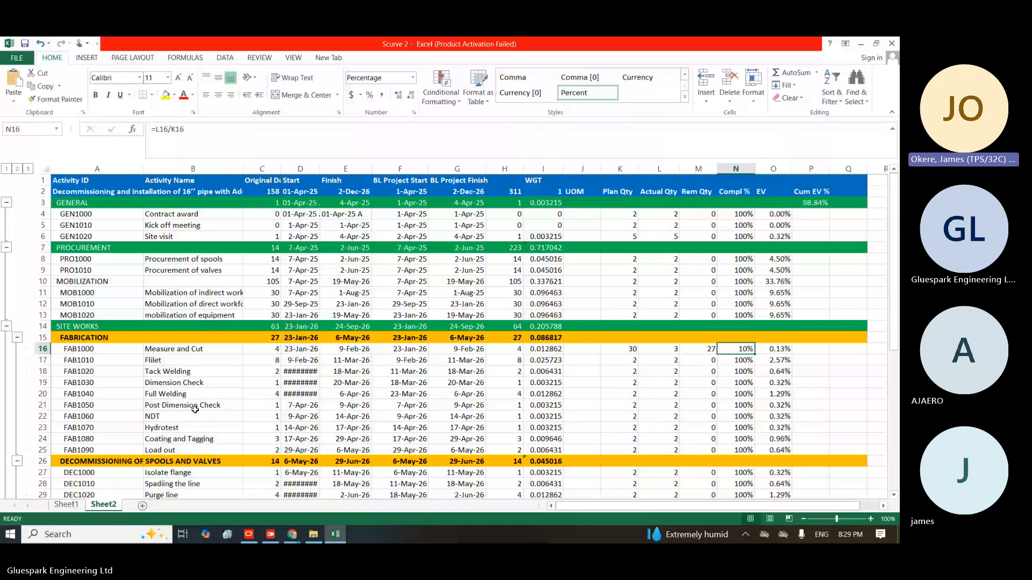
click(861, 44)
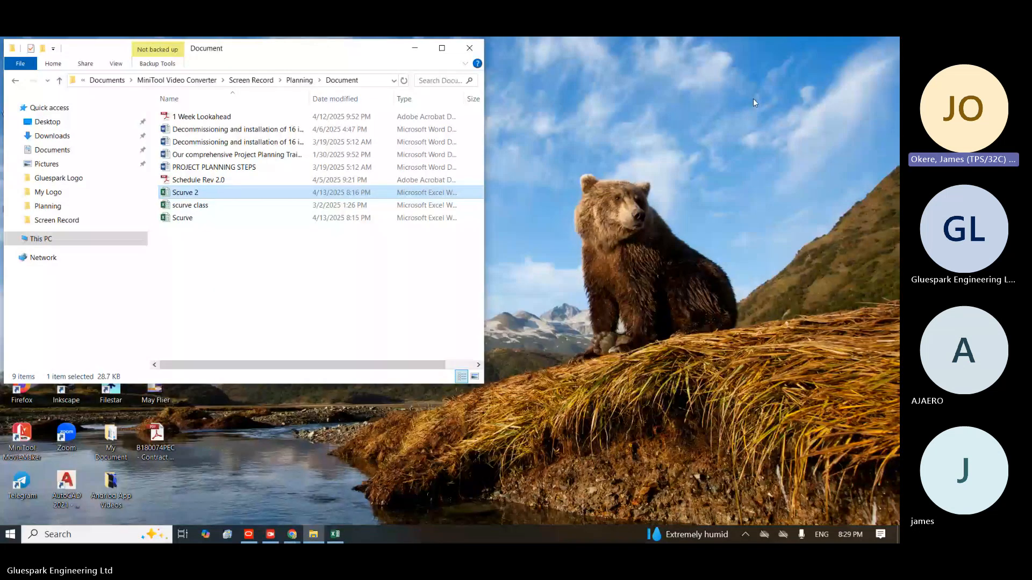
click(249, 534)
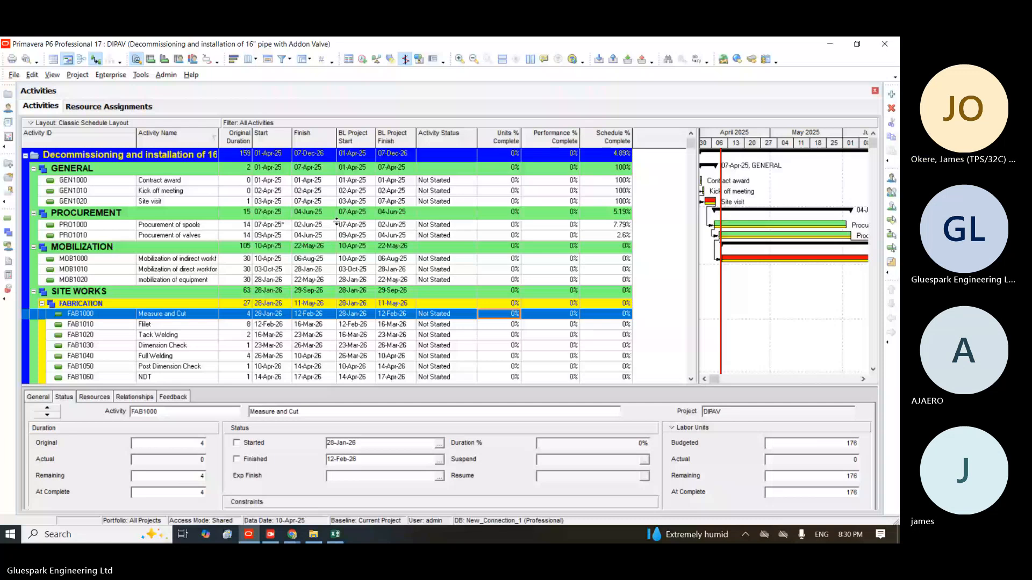
click(498, 122)
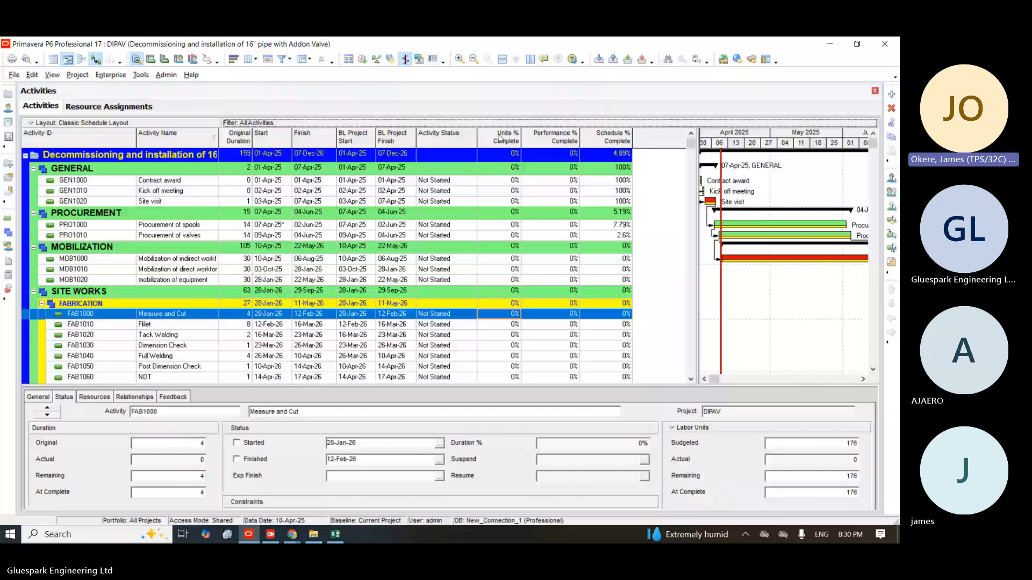
click(188, 226)
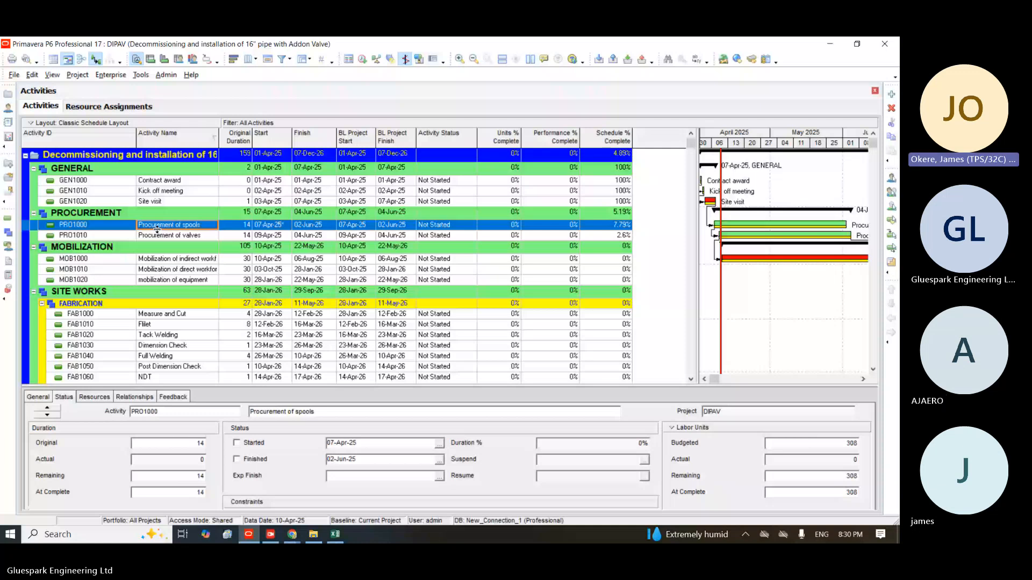
Switch to Excel and inspect the MOBILIZATION heading and the Procurement of valves row in Sheet2
click(342, 537)
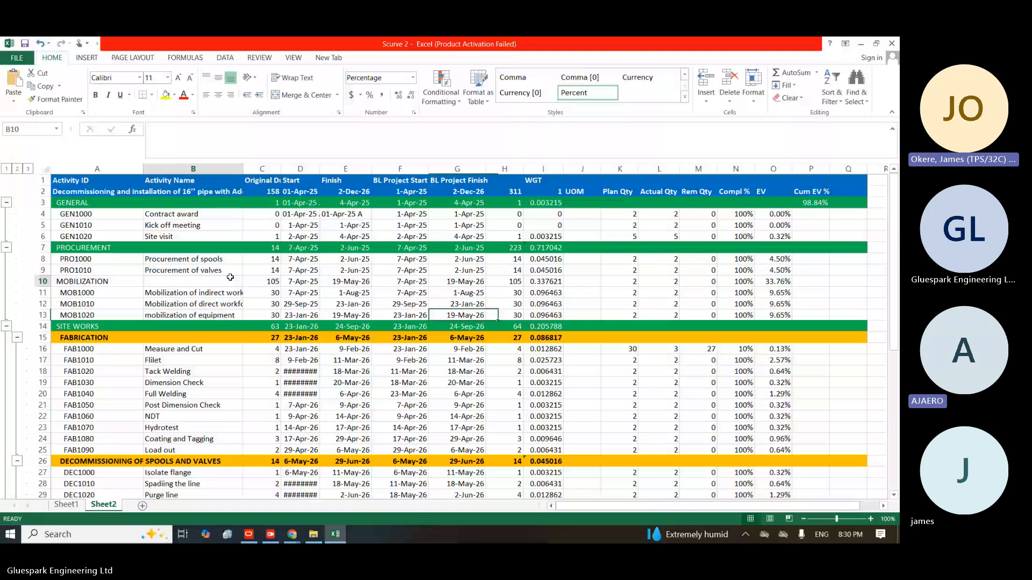
click(183, 277)
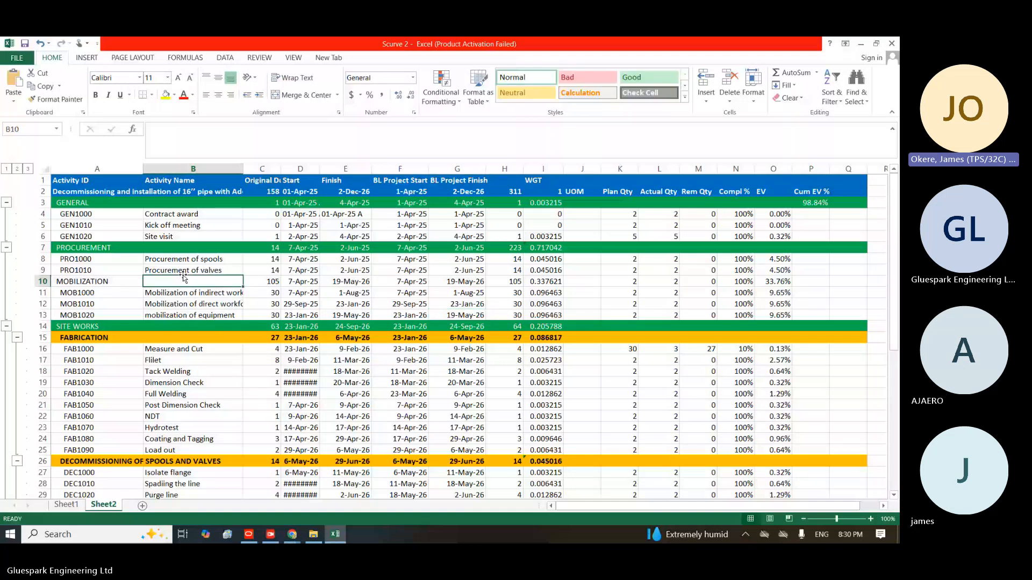
click(64, 279)
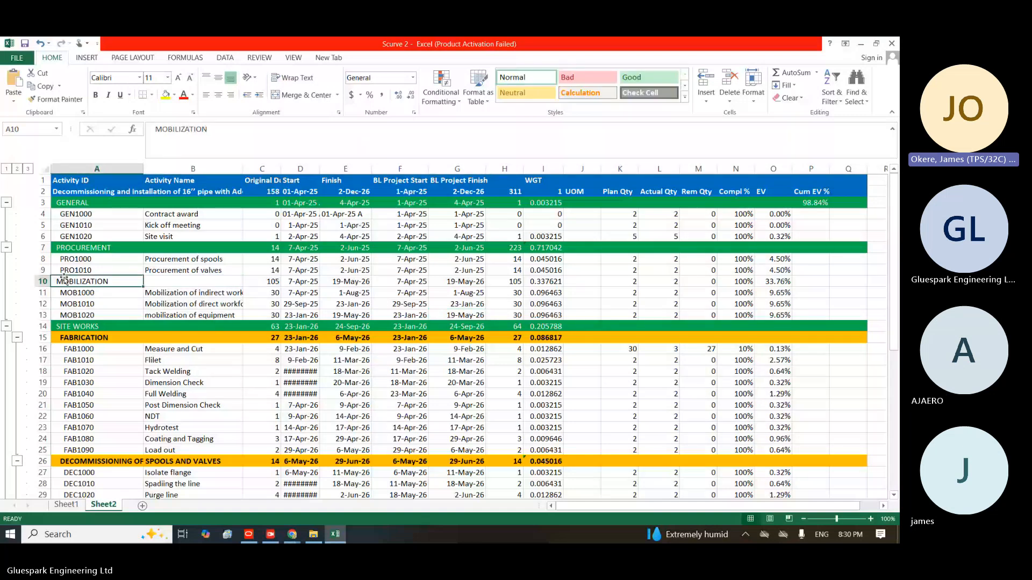
click(40, 269)
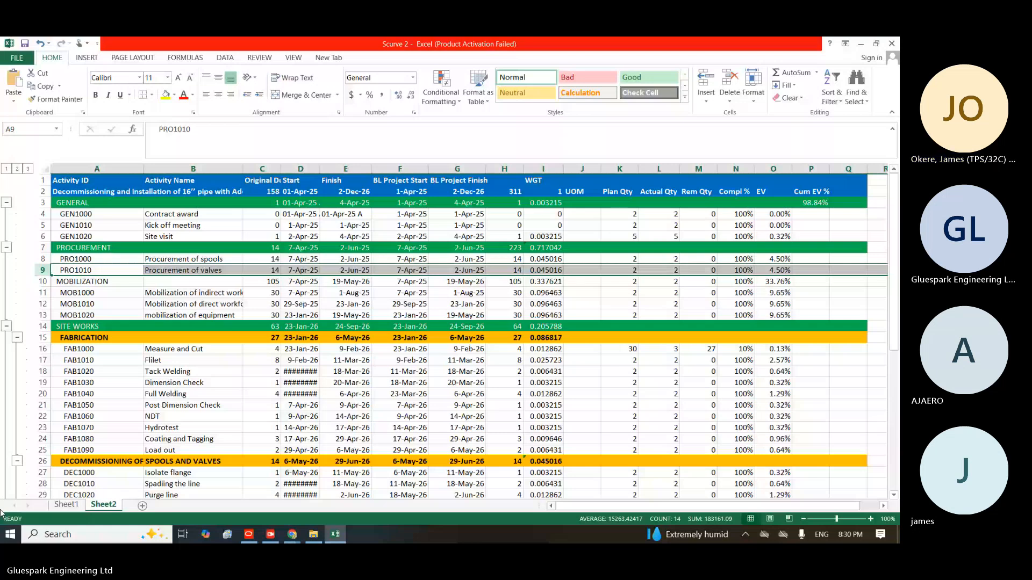
Switch to Primavera P6 and remove Schedule % Complete, Performance % Complete, Units % Complete and Activity Status from the selected columns
click(249, 534)
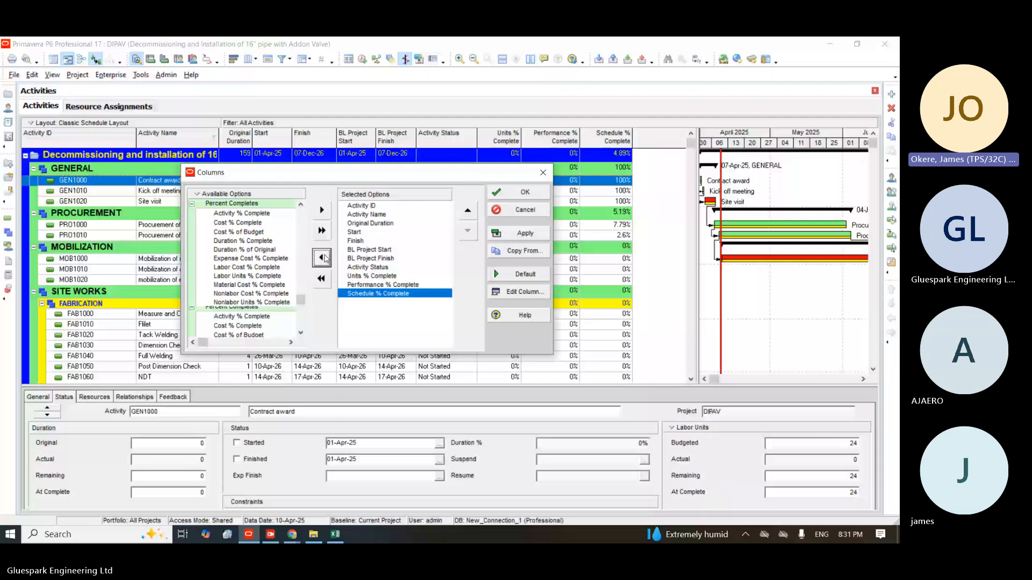
click(322, 258)
click(322, 257)
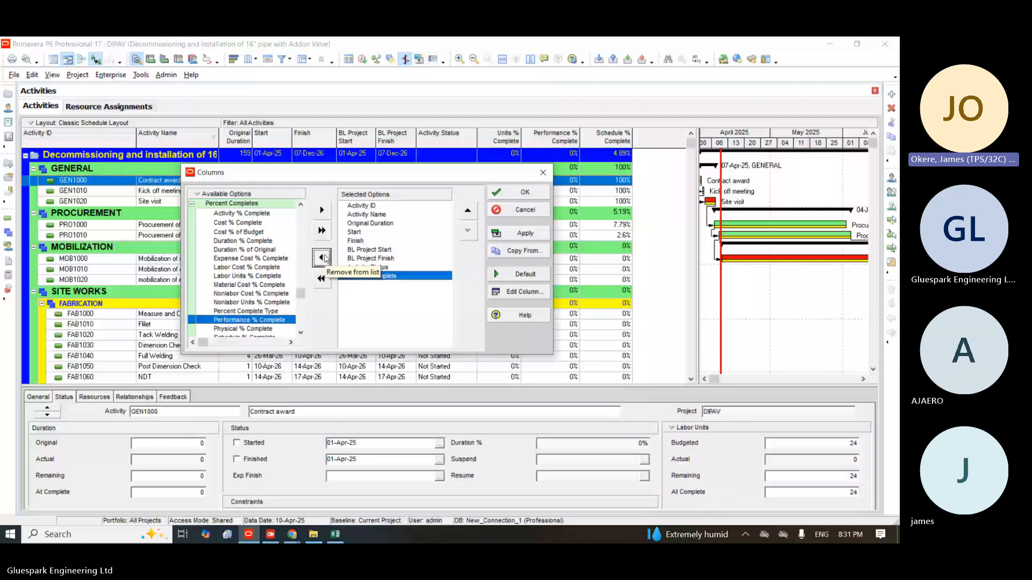
click(322, 258)
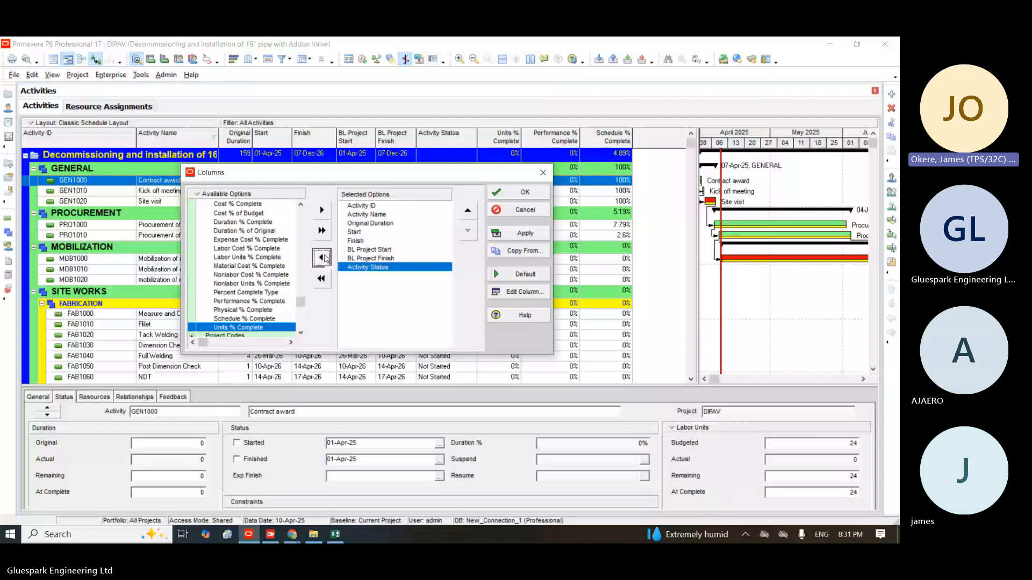
click(322, 258)
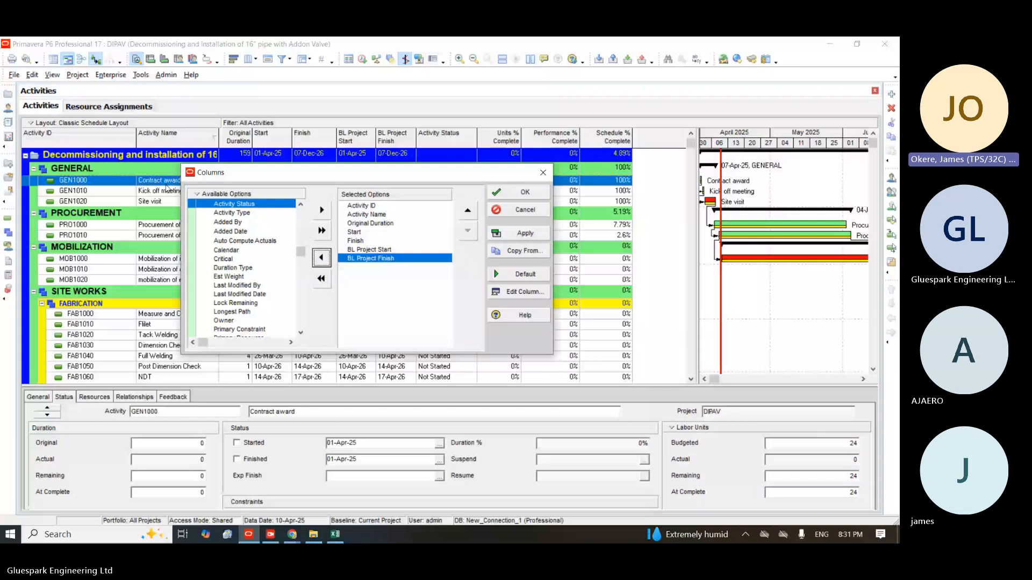
Add the Budgeted Labor Units column from the Units category and apply the column selection to the activity table
scroll(190, 274, up, 3)
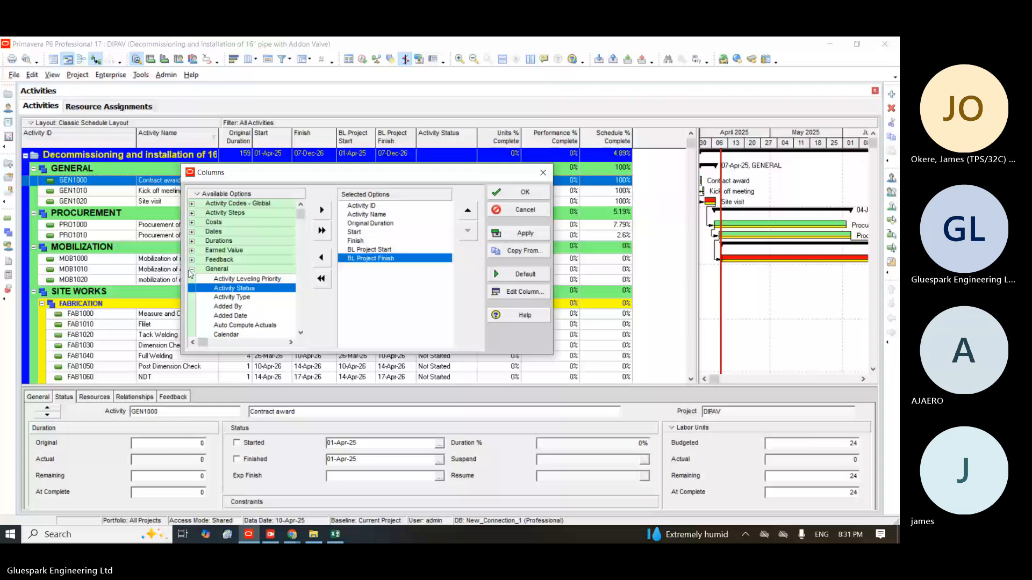
click(191, 270)
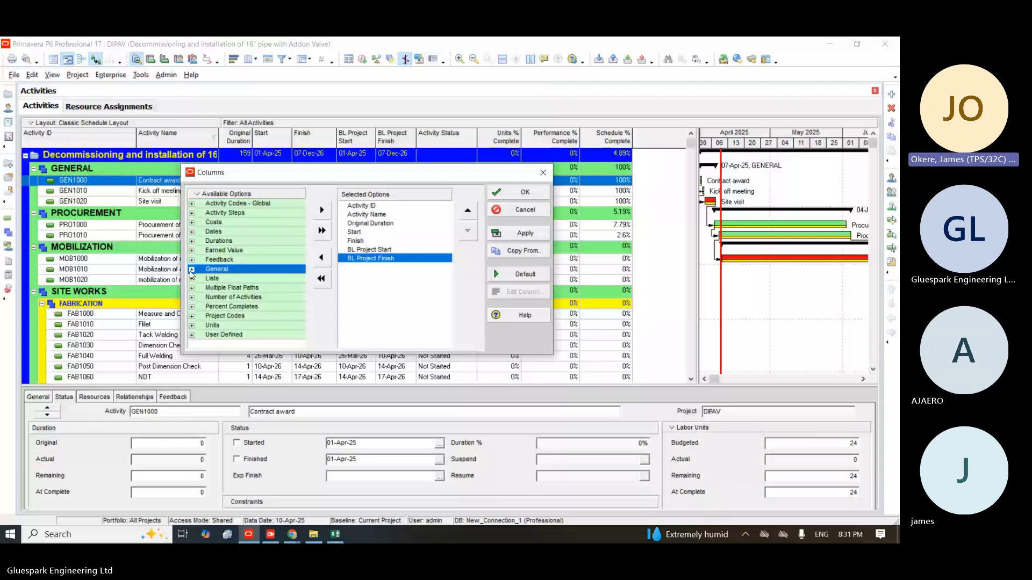
click(191, 325)
click(243, 302)
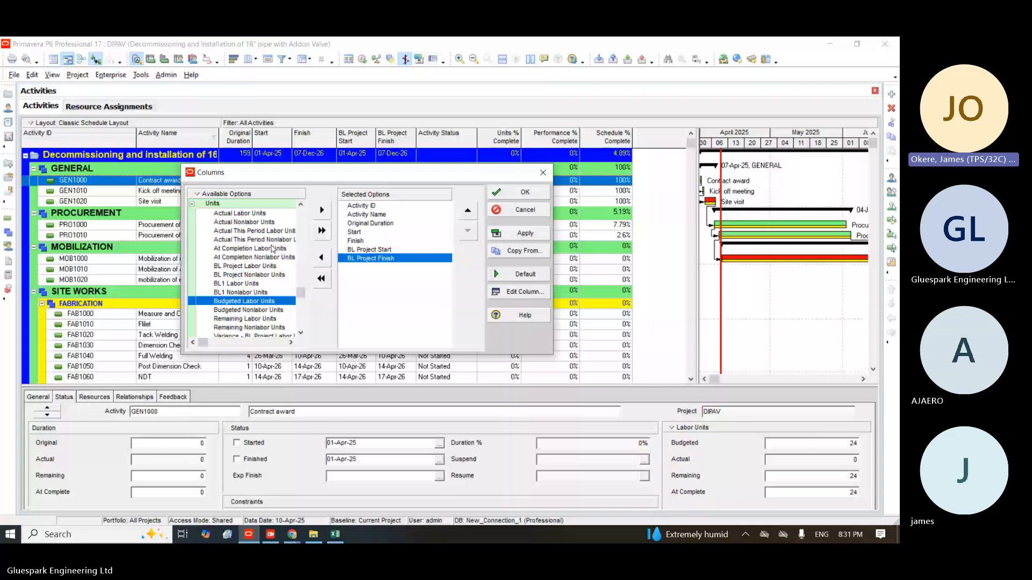
click(321, 209)
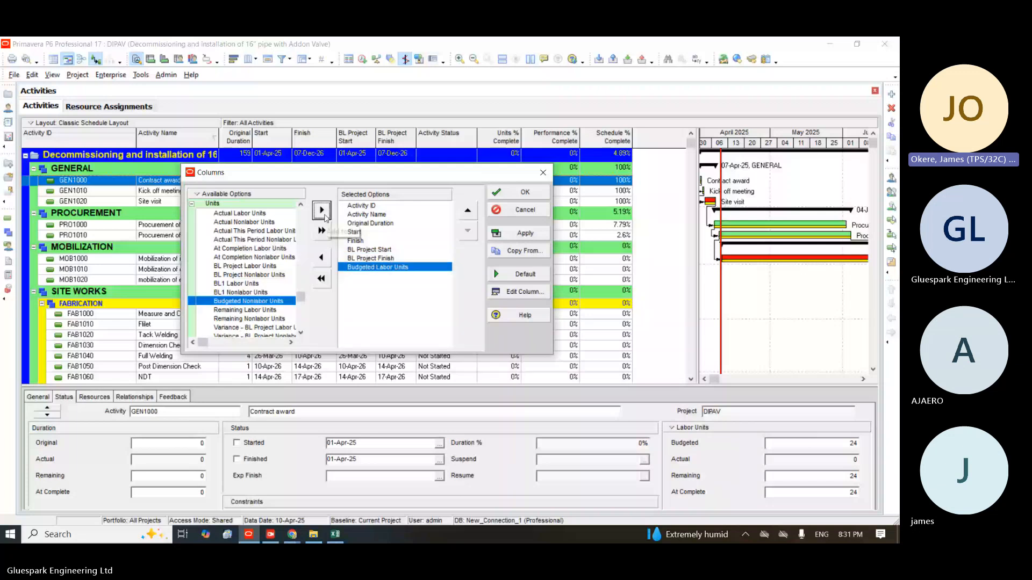
click(509, 235)
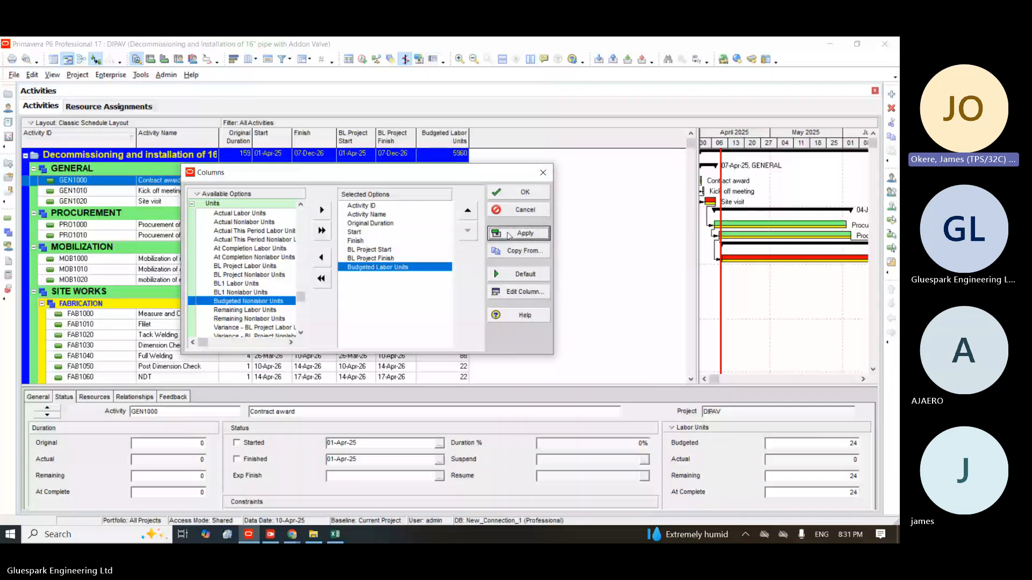
click(525, 194)
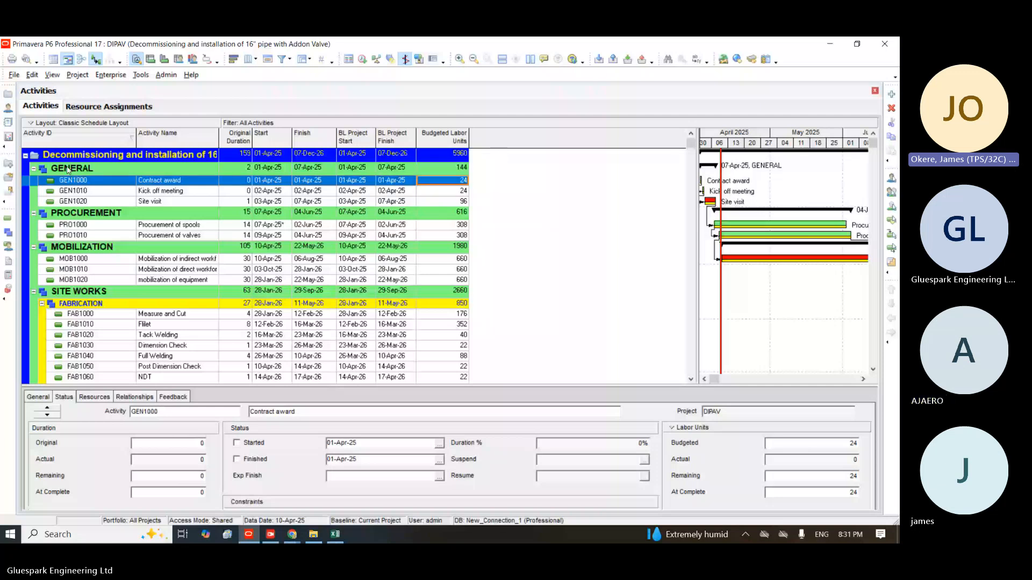
Select all rows of the activity table, and in Excel add a new blank worksheet to the workbook
key(ctrl+a)
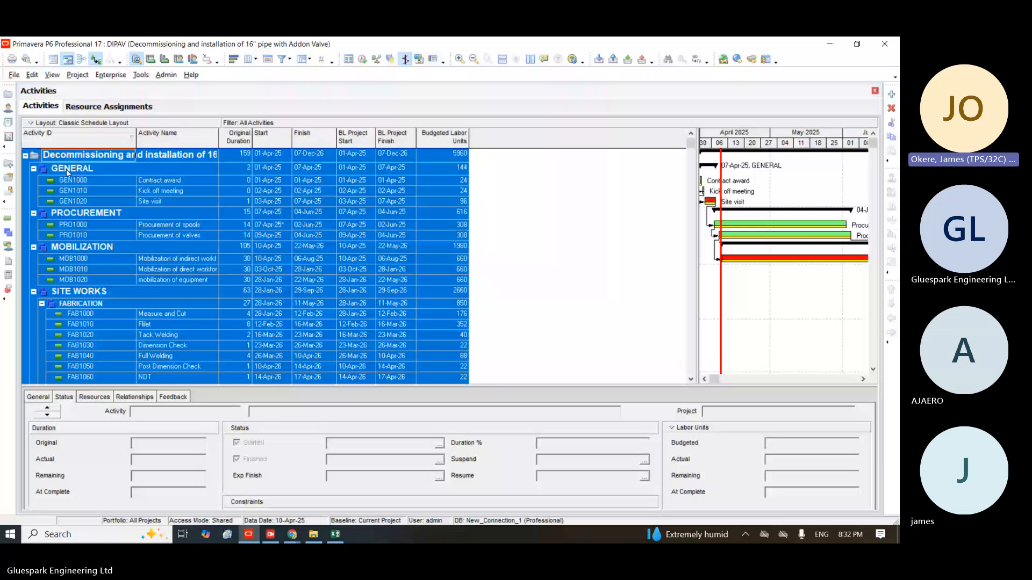
click(820, 47)
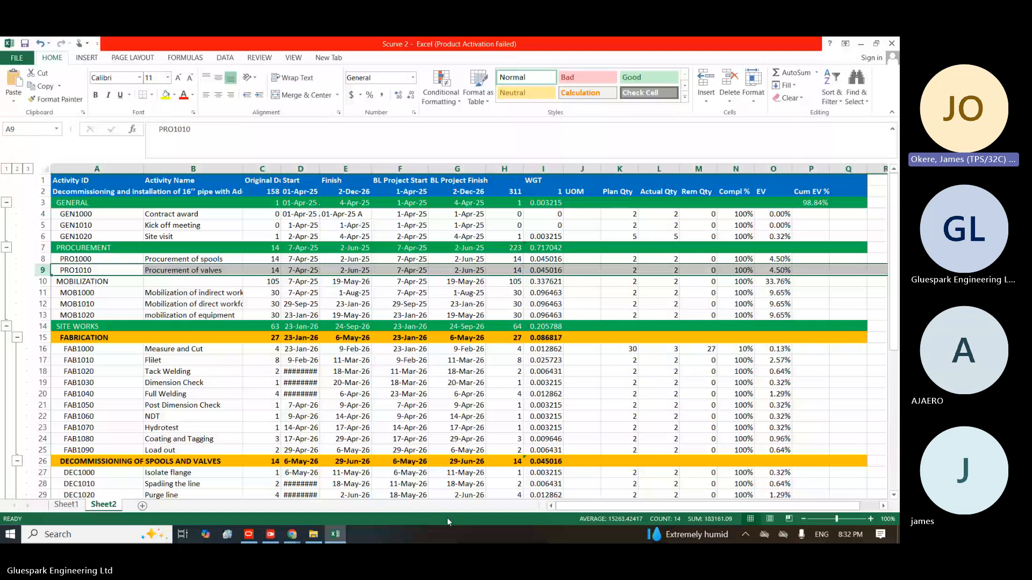
click(142, 505)
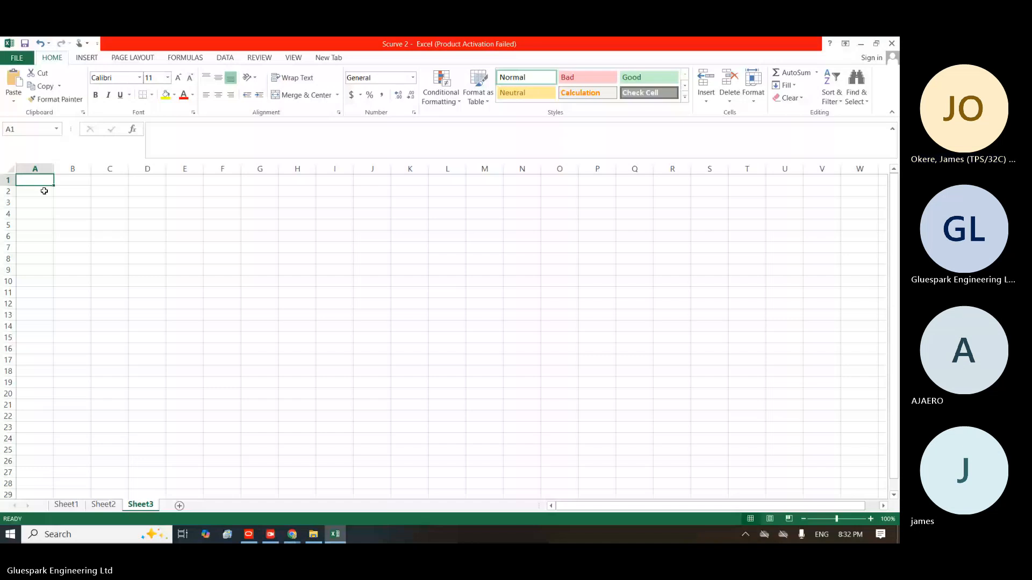
Examine the row outline levels of Sheet2 in Excel and compare them with the project hierarchy in Primavera P6
key(ctrl+Page_Up)
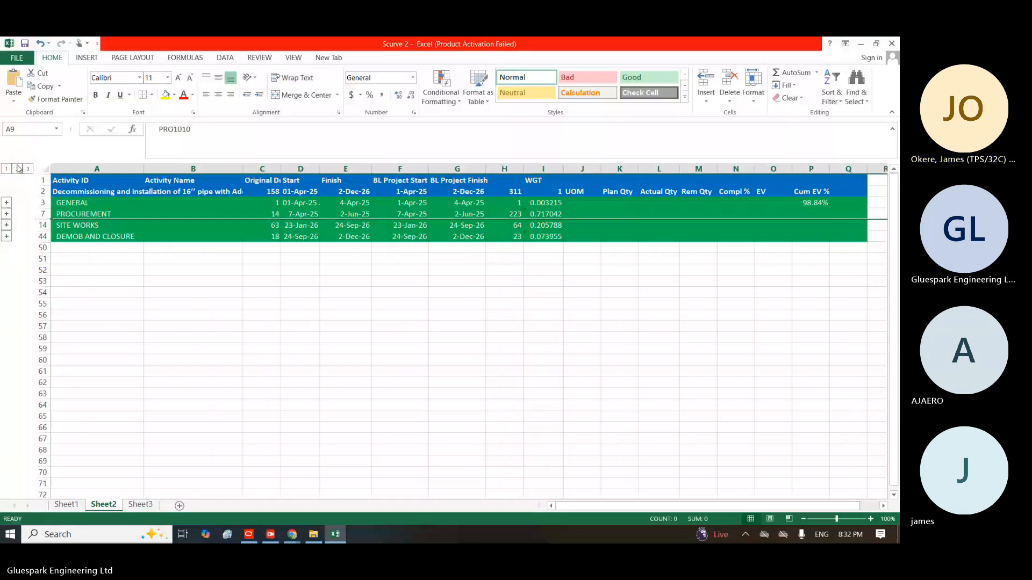
click(18, 168)
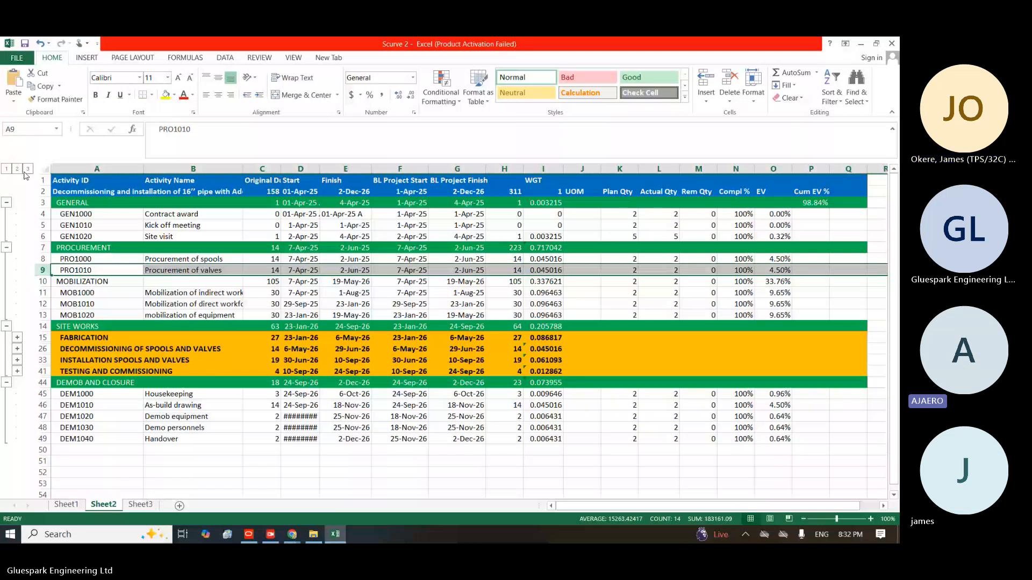
click(6, 169)
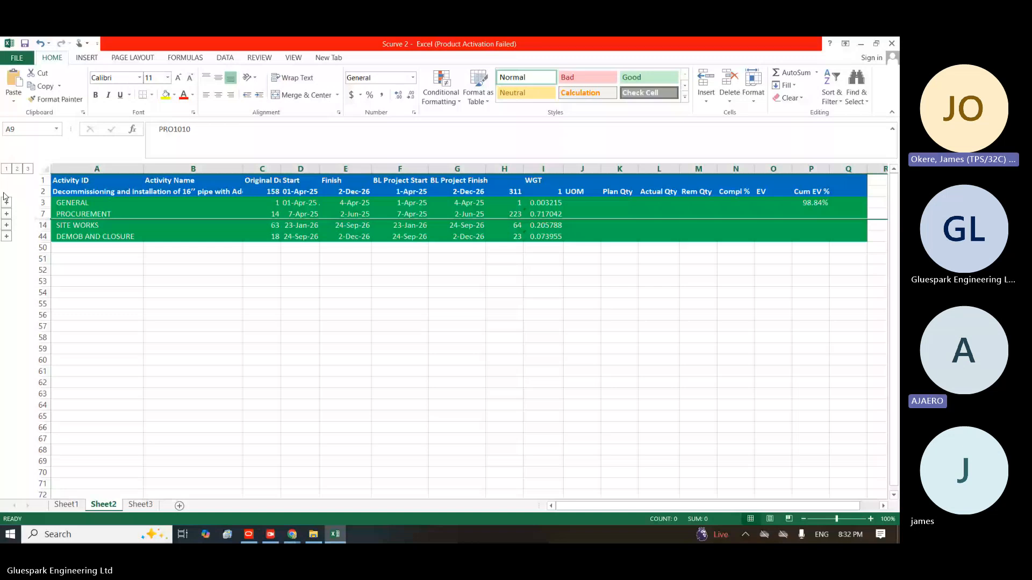
click(28, 169)
click(78, 226)
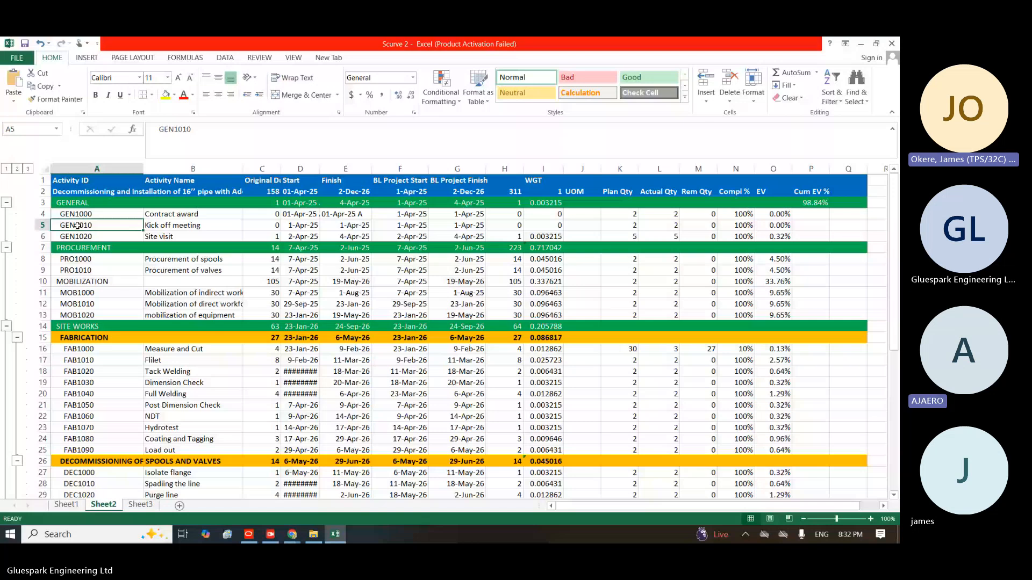
click(7, 169)
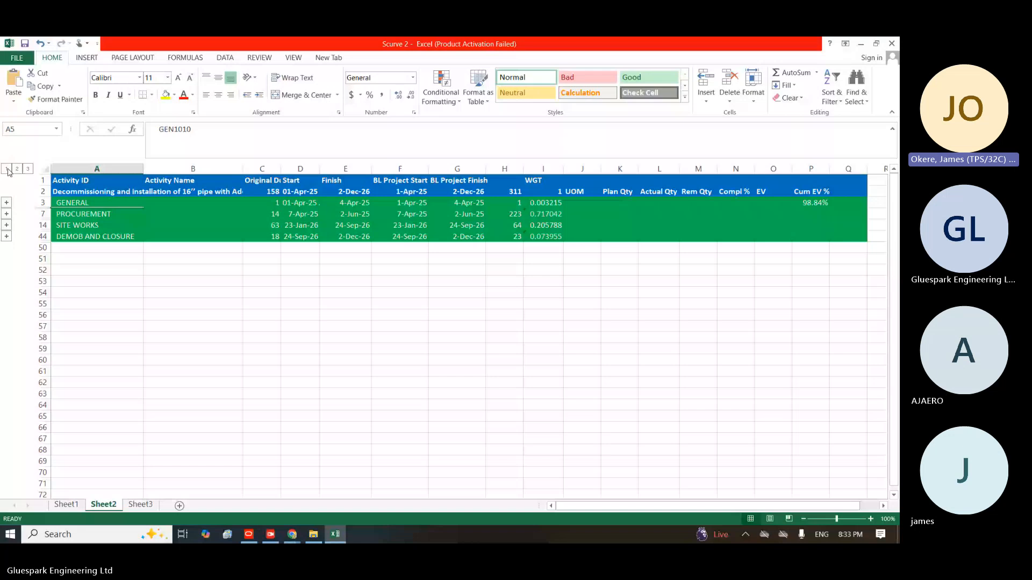
key(alt+Tab)
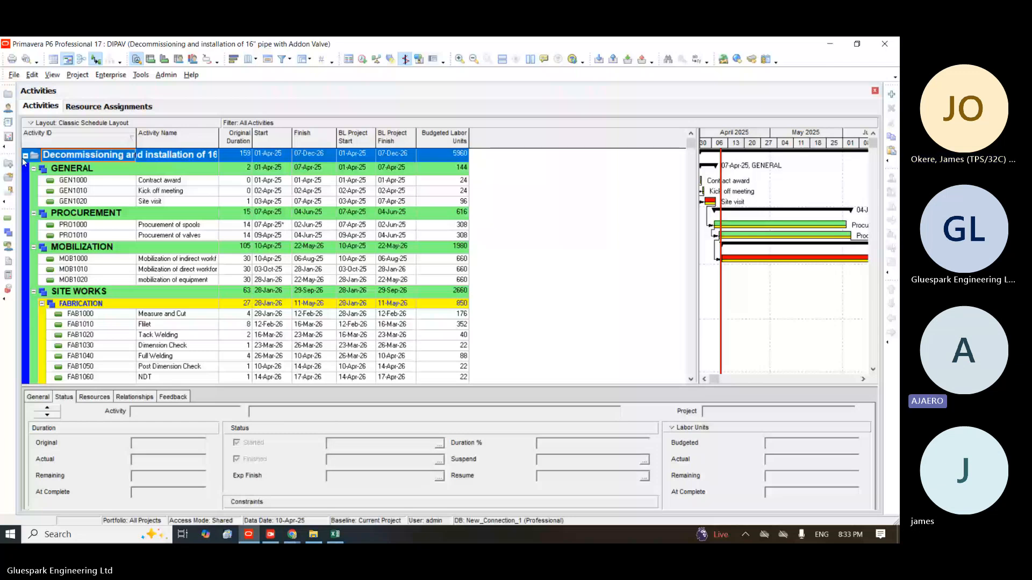
key(alt+Tab)
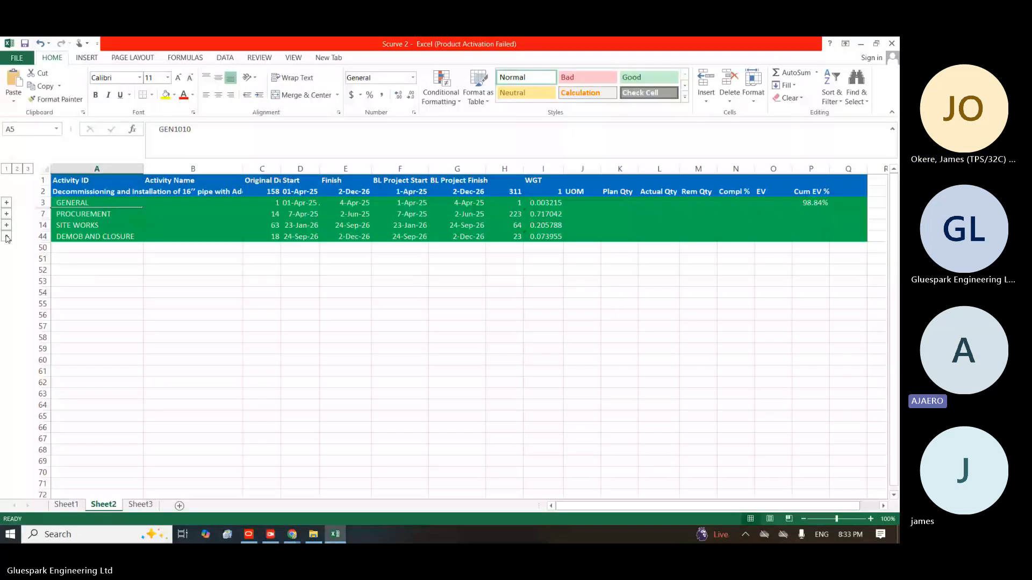
click(6, 236)
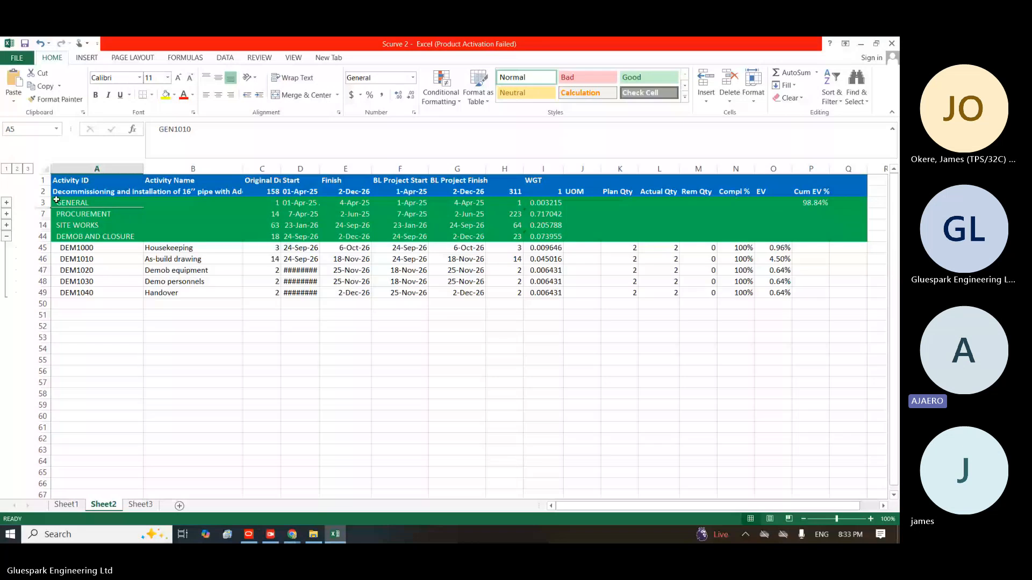
click(45, 203)
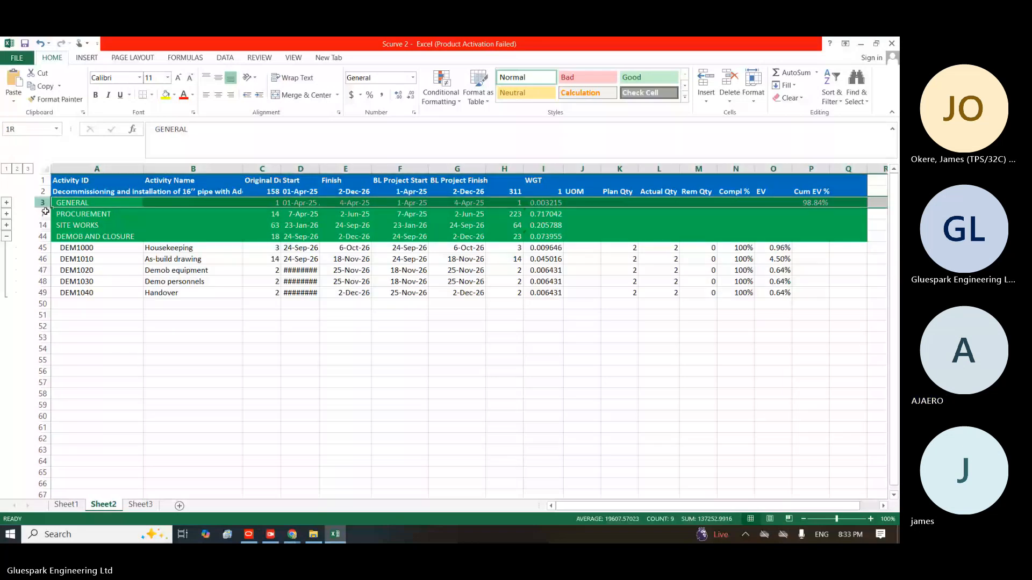
drag(45, 211, 46, 289)
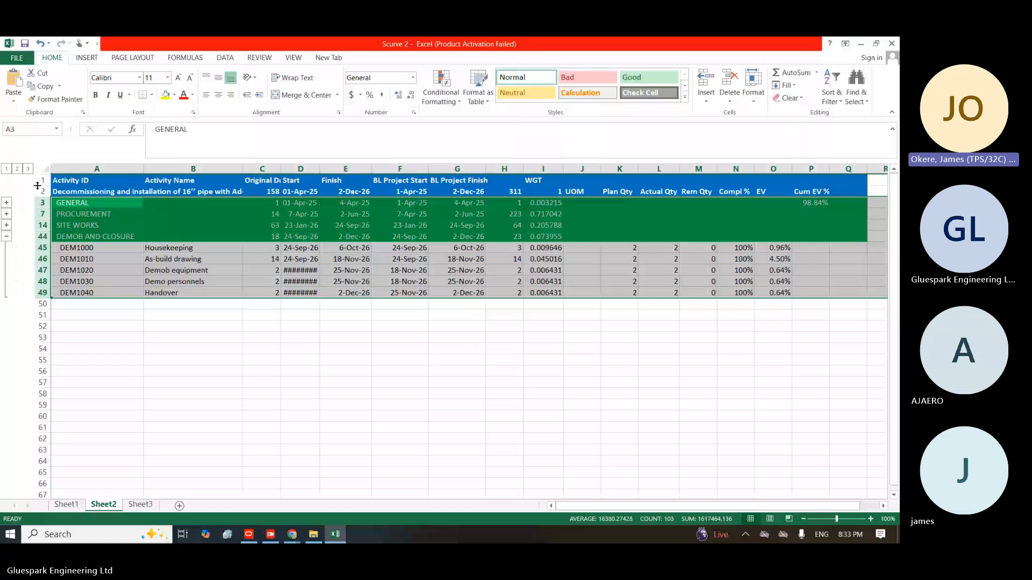
click(193, 428)
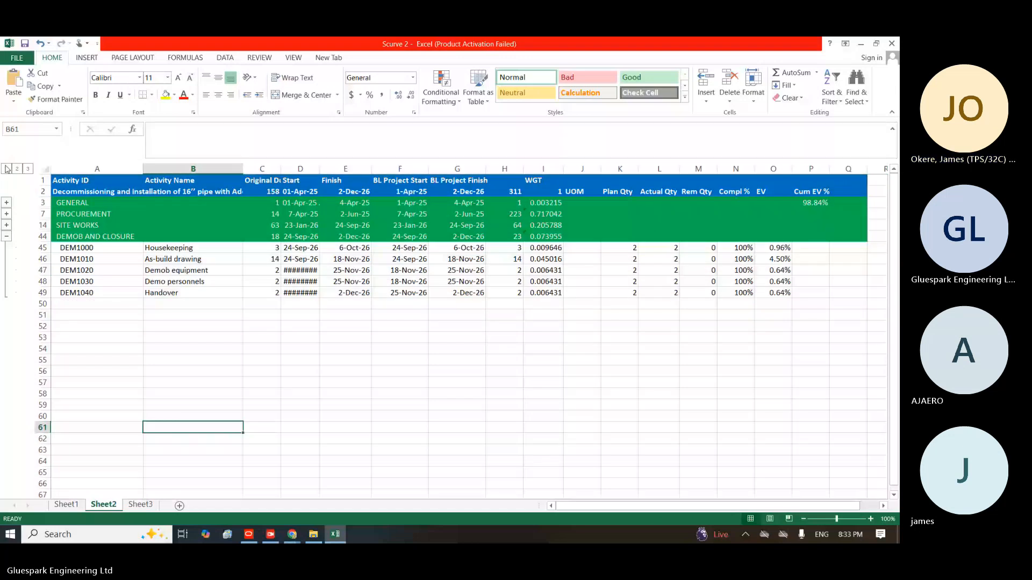
click(7, 169)
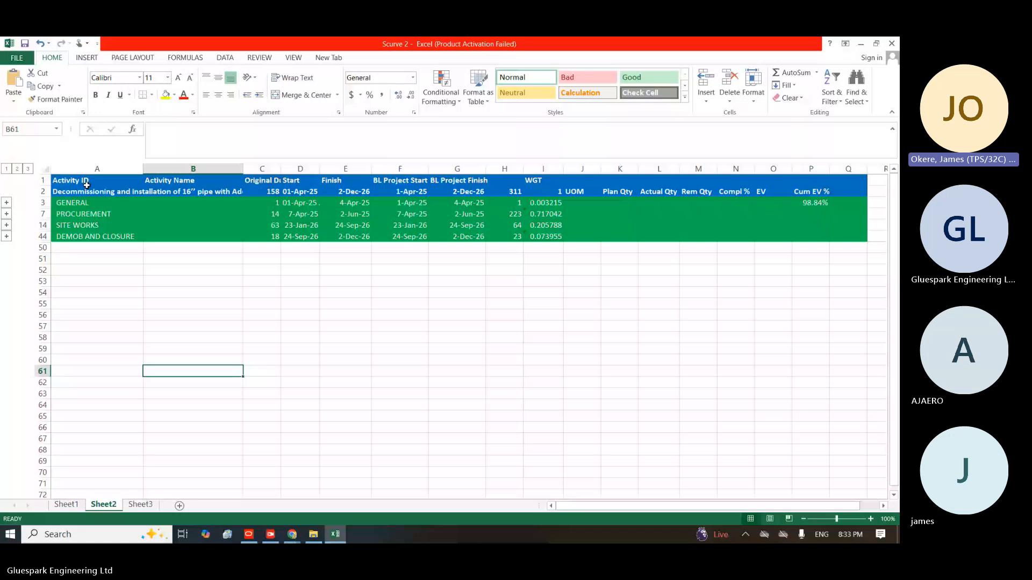
Try to group only the visible rows 3 to 44 under the project title, and undo the grouping
click(85, 193)
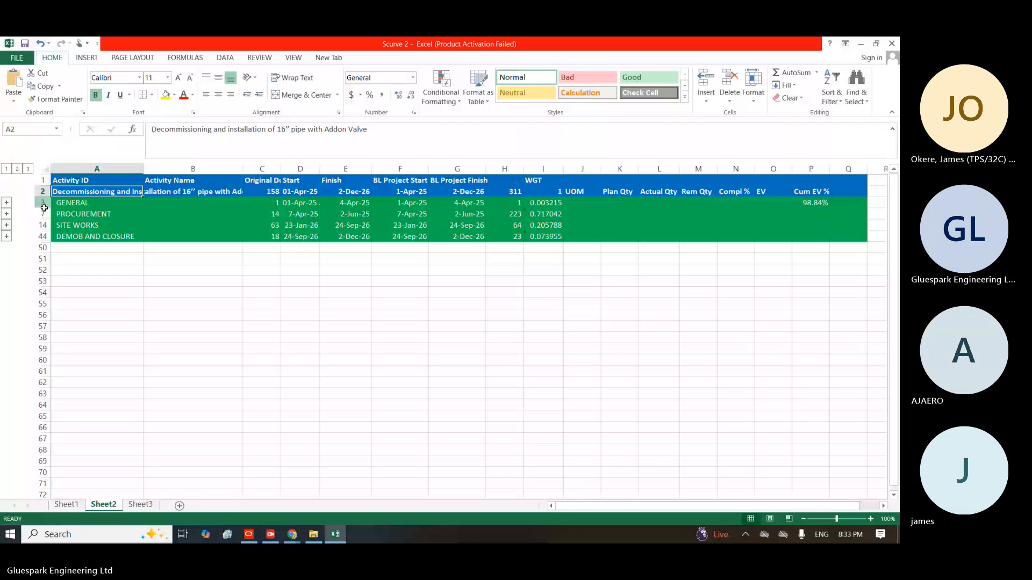
drag(44, 207, 42, 238)
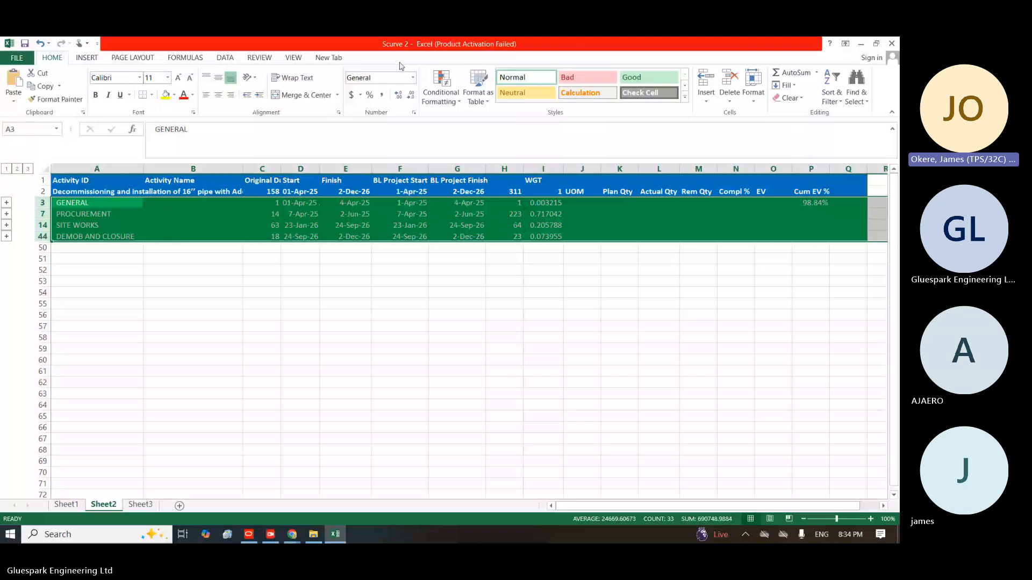
click(259, 57)
click(231, 61)
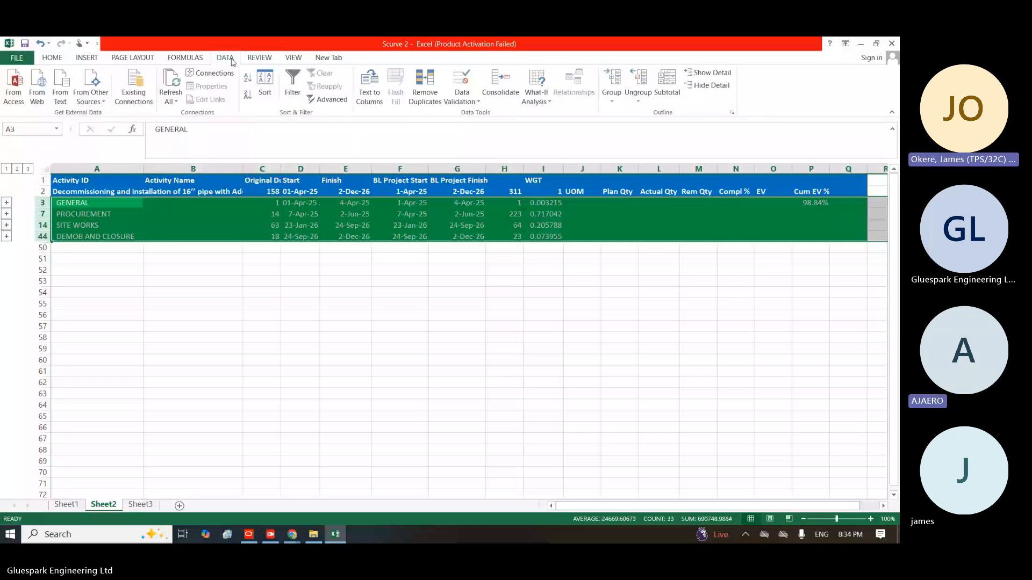
click(617, 84)
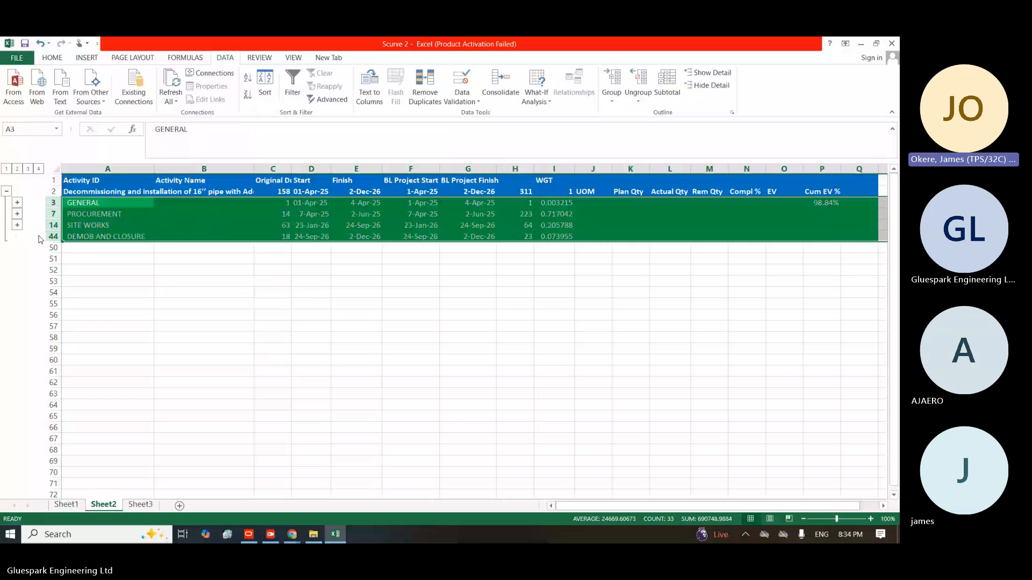
click(17, 237)
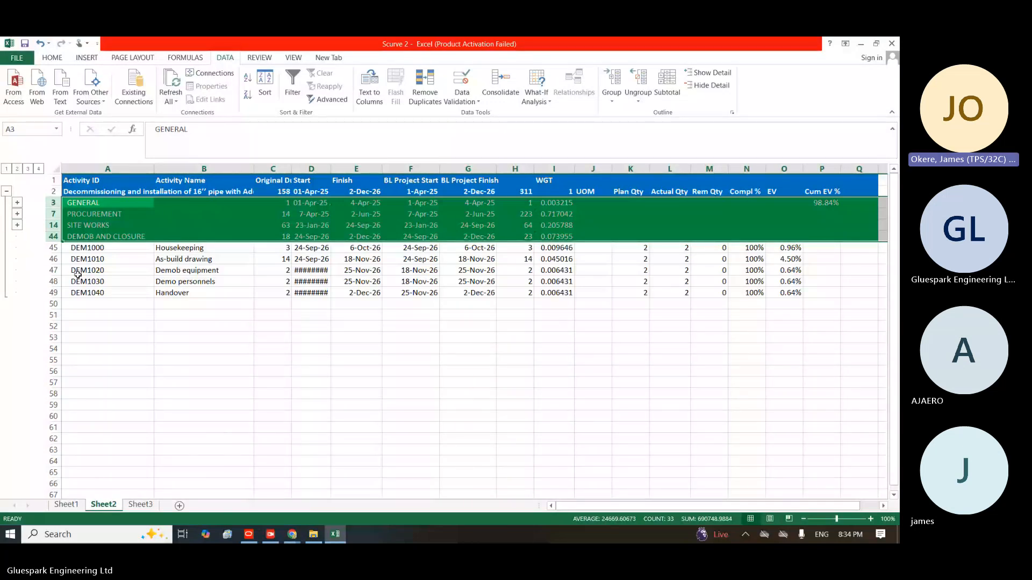
key(ctrl+z)
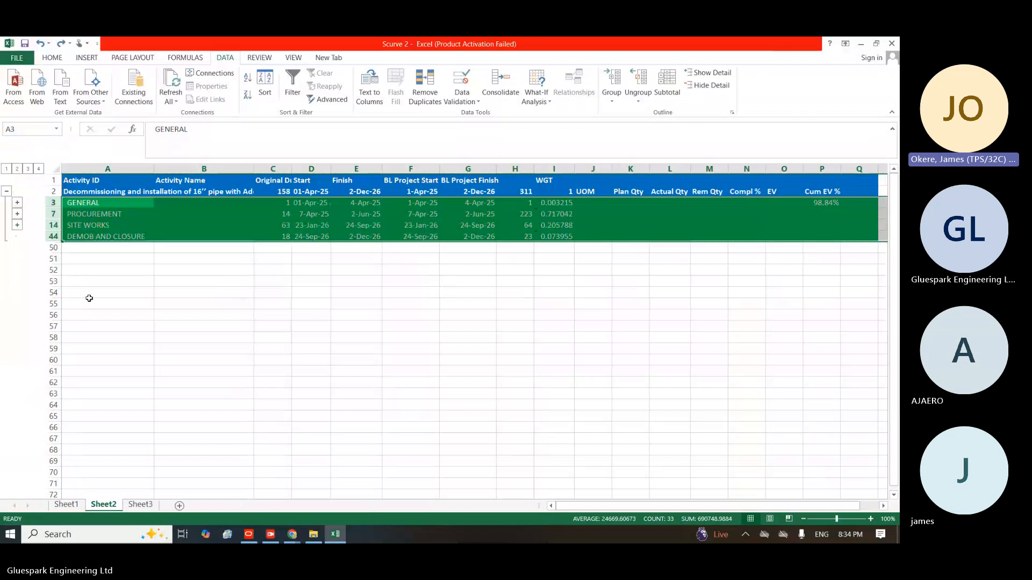
key(ctrl+z)
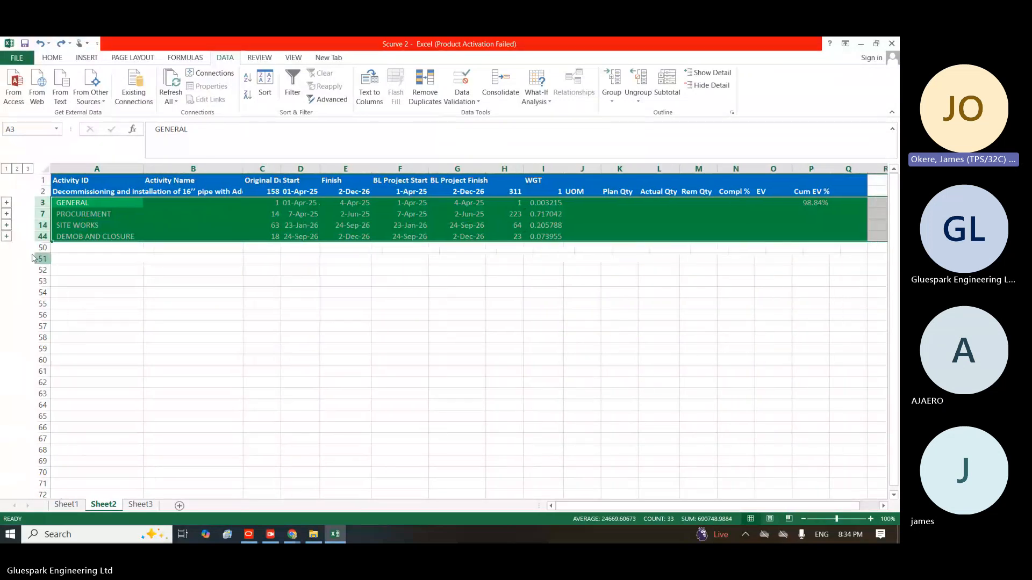
Expand DEMOB AND CLOSURE, group rows 3 to 49 under the project title row, and collapse DEMOB AND CLOSURE again
click(6, 238)
drag(42, 293, 49, 199)
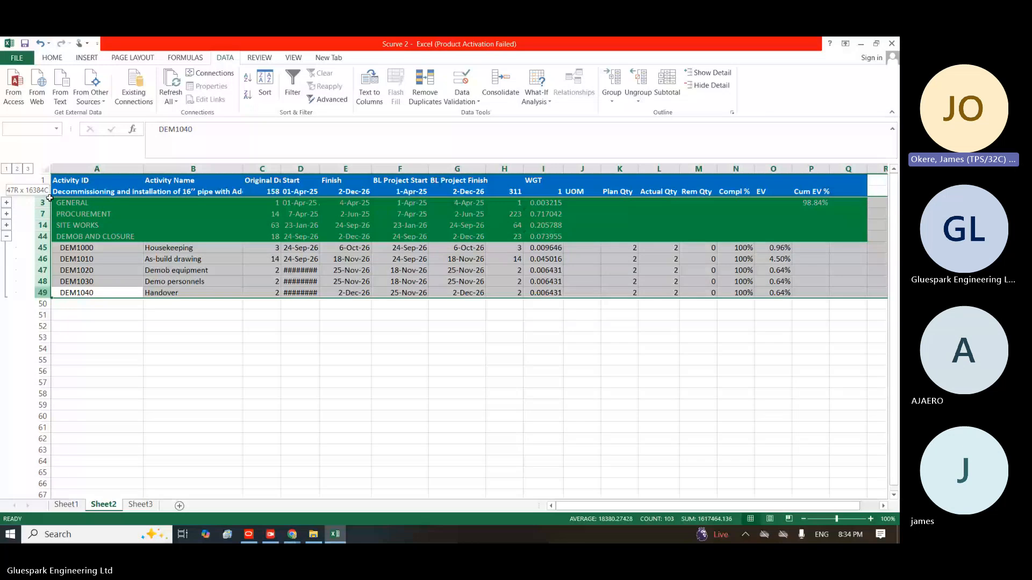
key(shift+alt+Right)
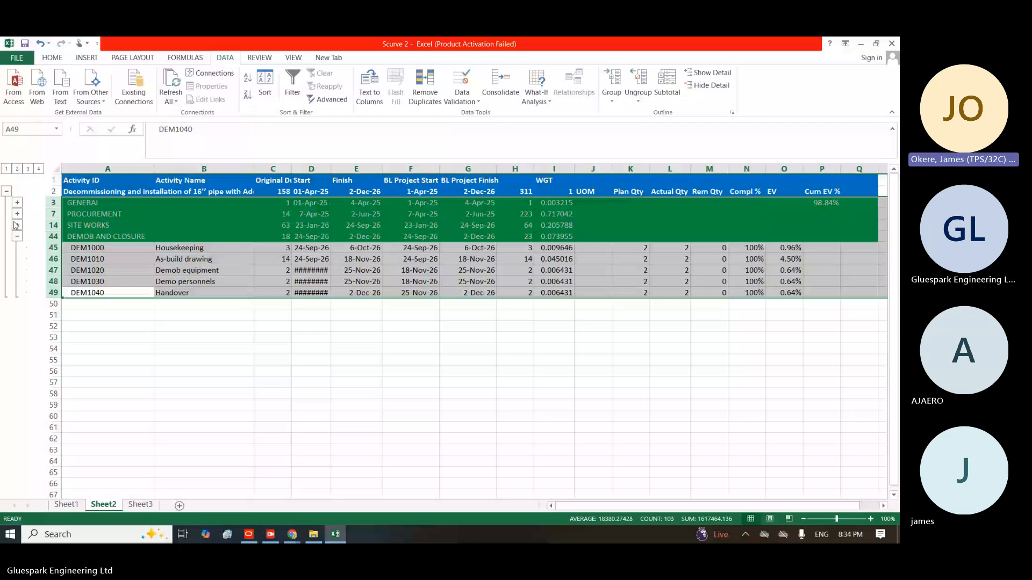
click(17, 236)
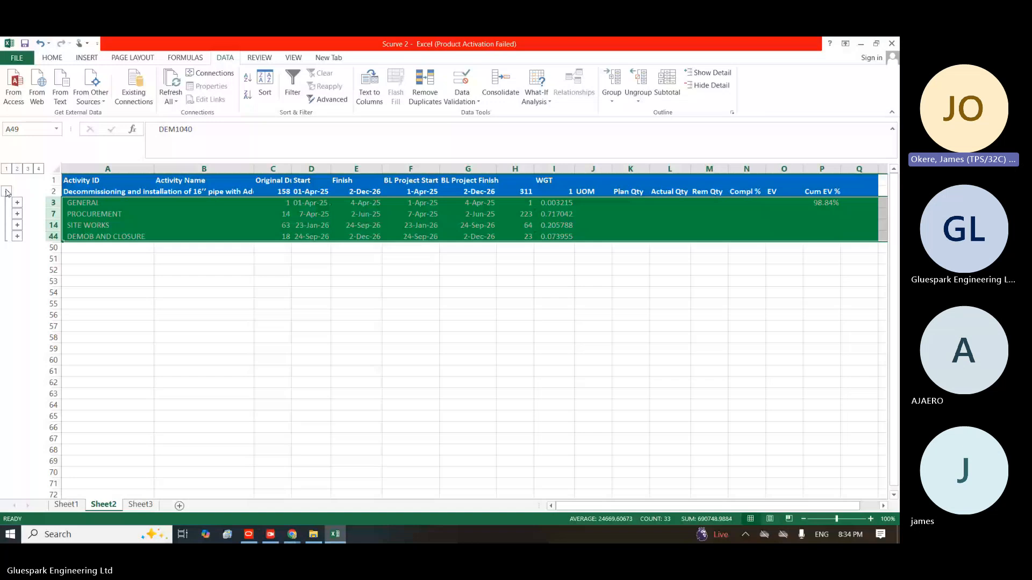
Collapse the Sheet2 outline to the project title, show its second level, and expand all four levels
click(6, 191)
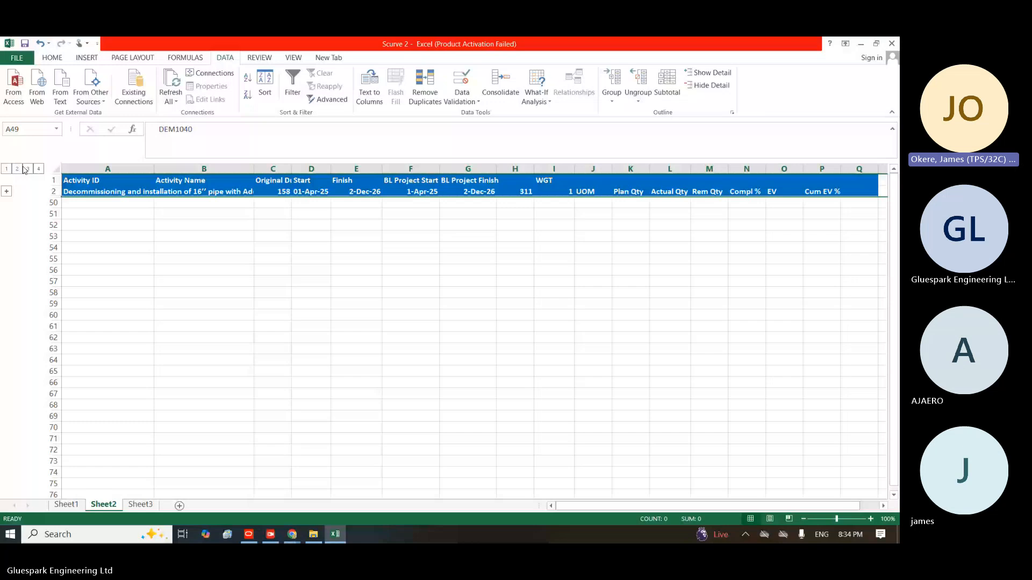
click(17, 168)
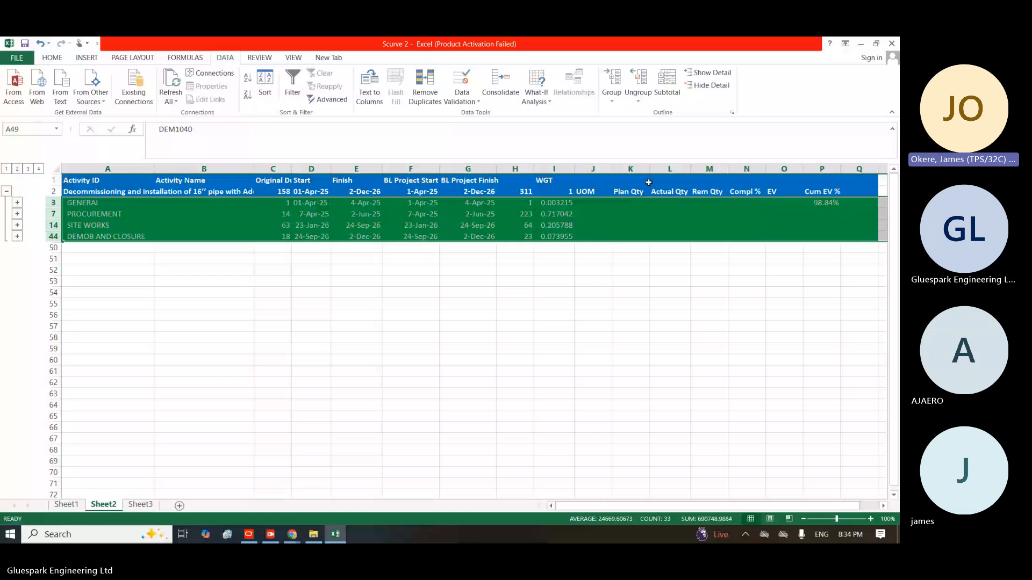
click(38, 169)
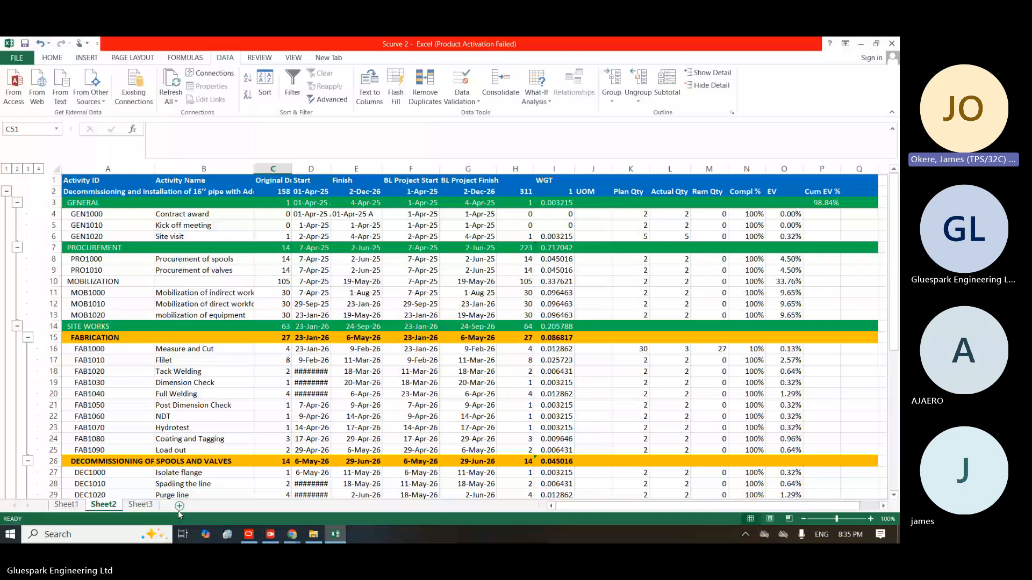
On Sheet3, widen the activity name and date columns to fit their contents, and adjust the Activity ID column to a moderate width
click(150, 509)
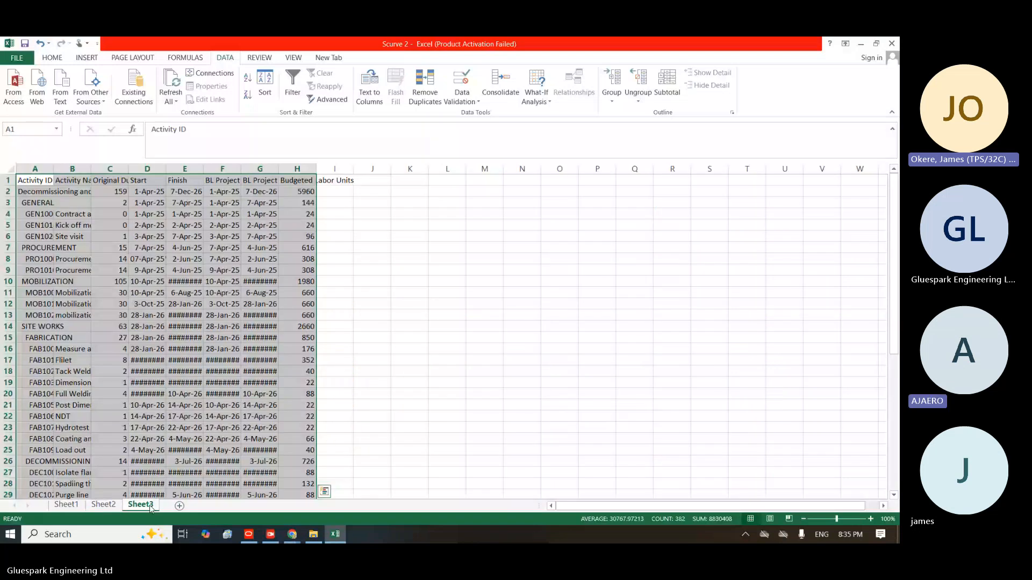
click(103, 202)
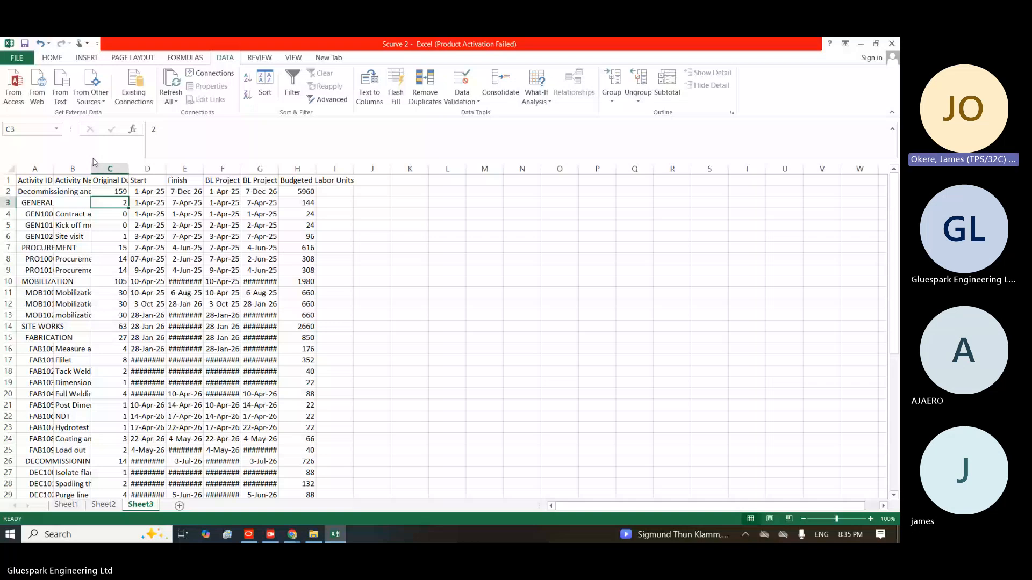
drag(92, 166, 462, 168)
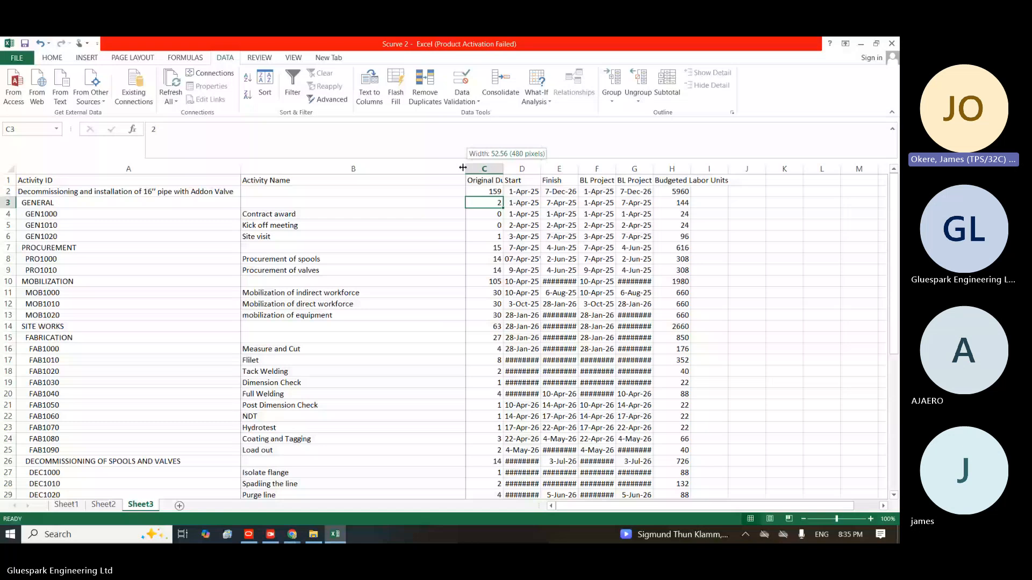
double_click(463, 168)
double_click(485, 168)
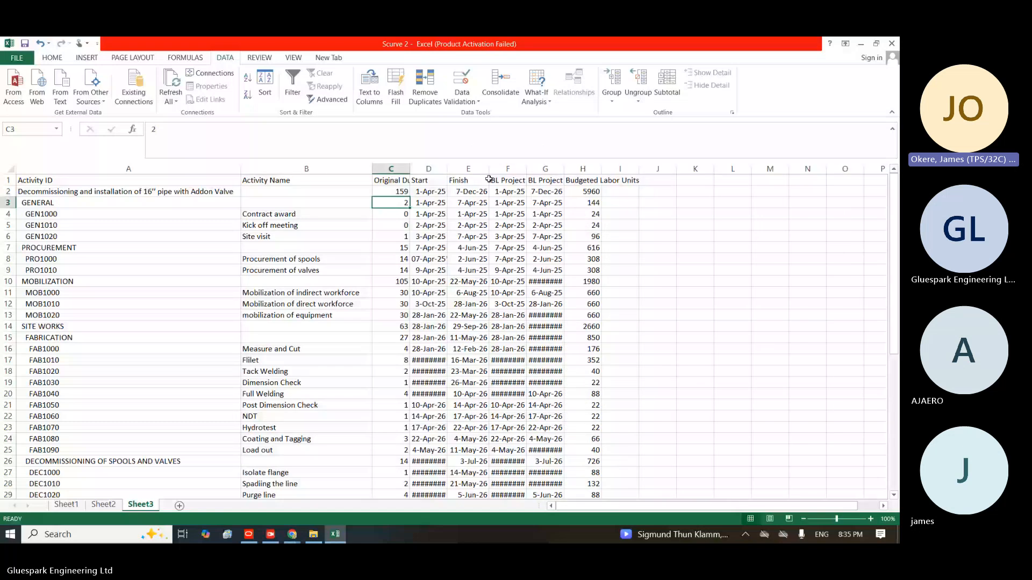
double_click(447, 168)
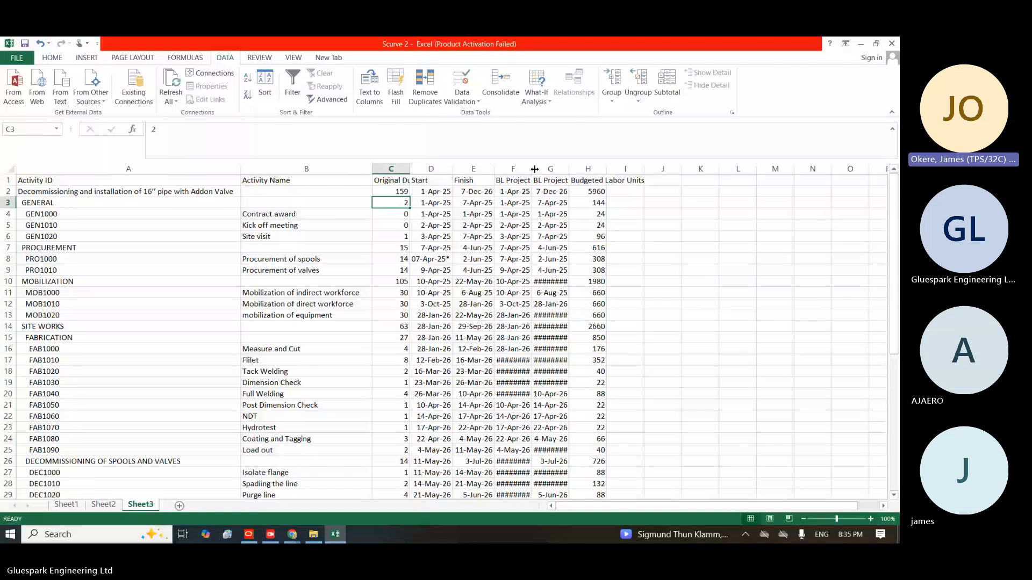
double_click(535, 168)
double_click(588, 169)
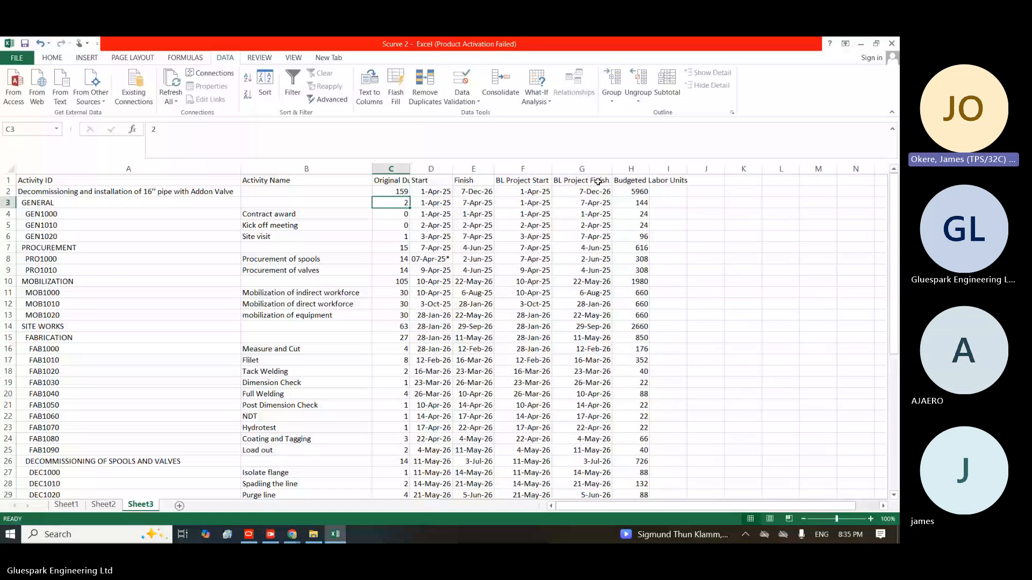
drag(239, 171, 163, 180)
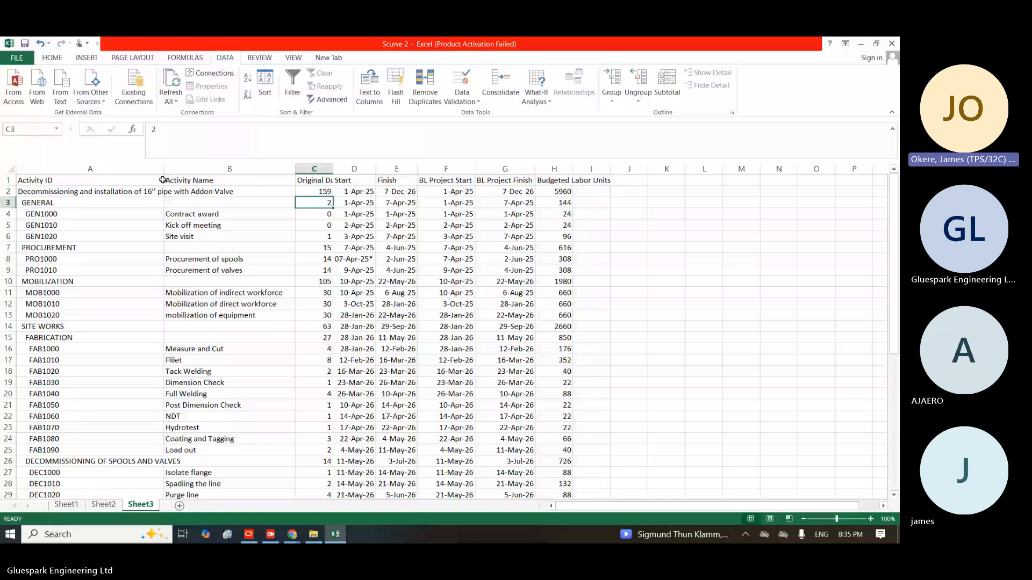
Set outline summary rows above their detail, and group rows 4 to 6 under GENERAL as a collapsed group
click(6, 202)
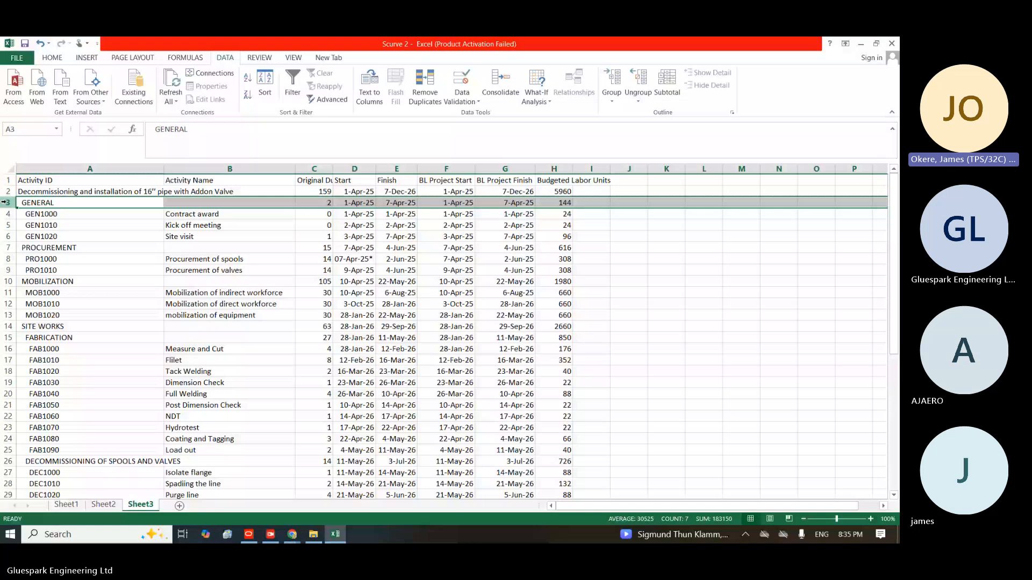
click(8, 214)
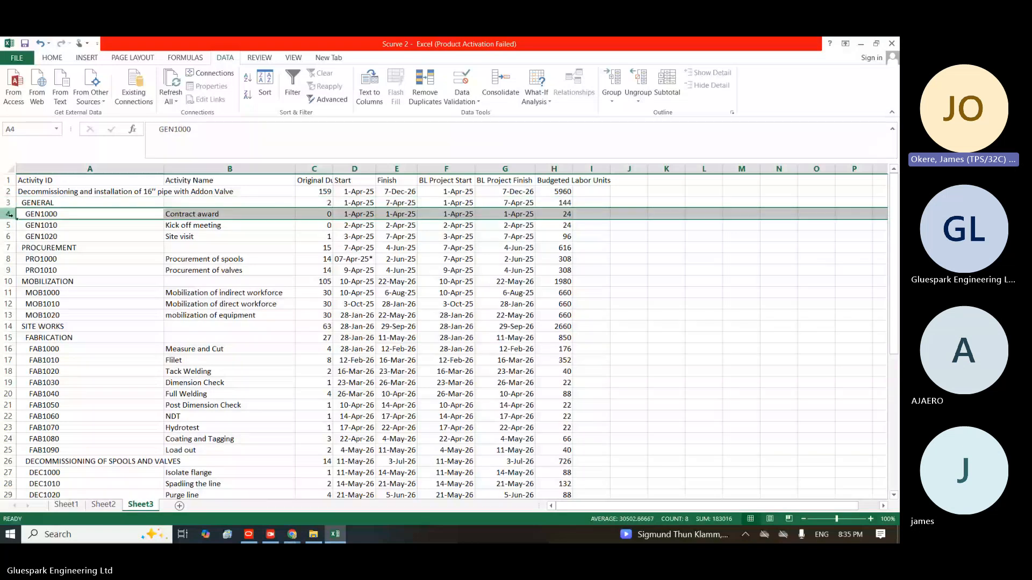
drag(8, 214, 11, 229)
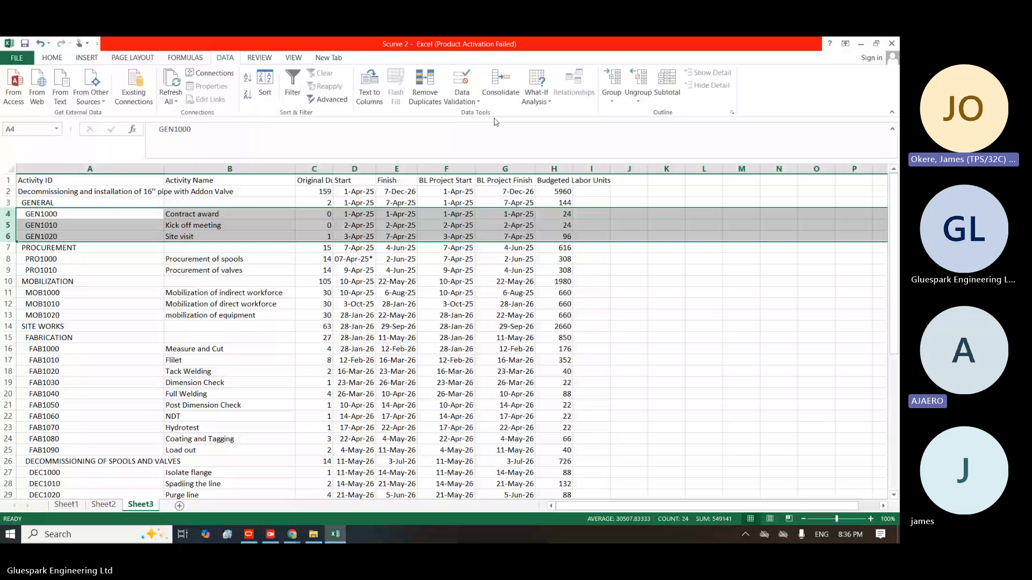
click(732, 113)
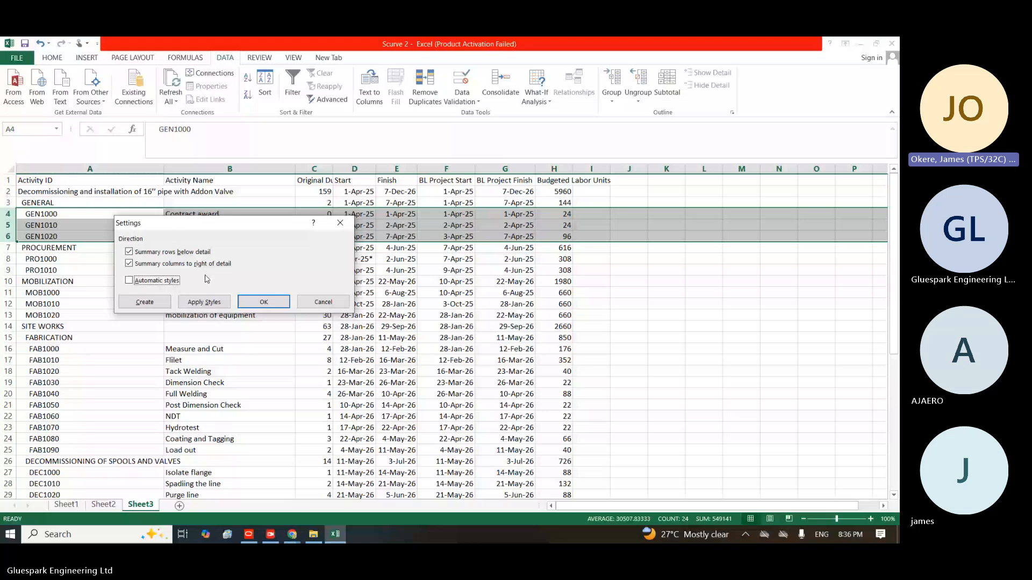
key(Return)
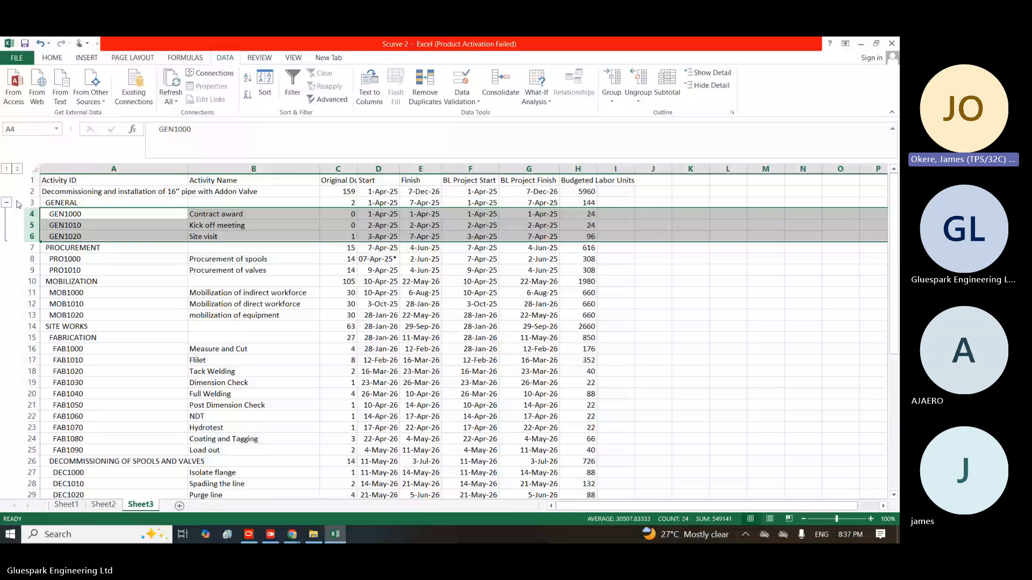
click(7, 203)
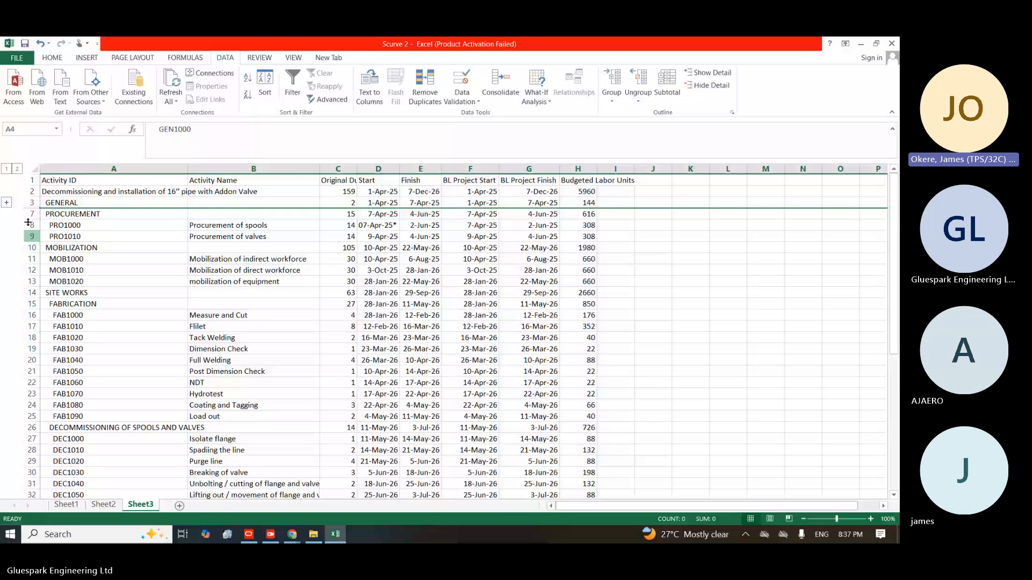
Group rows 8 to 9 under PROCUREMENT and rows 11 to 13 under MOBILIZATION, collapsing both groups
drag(28, 224, 30, 236)
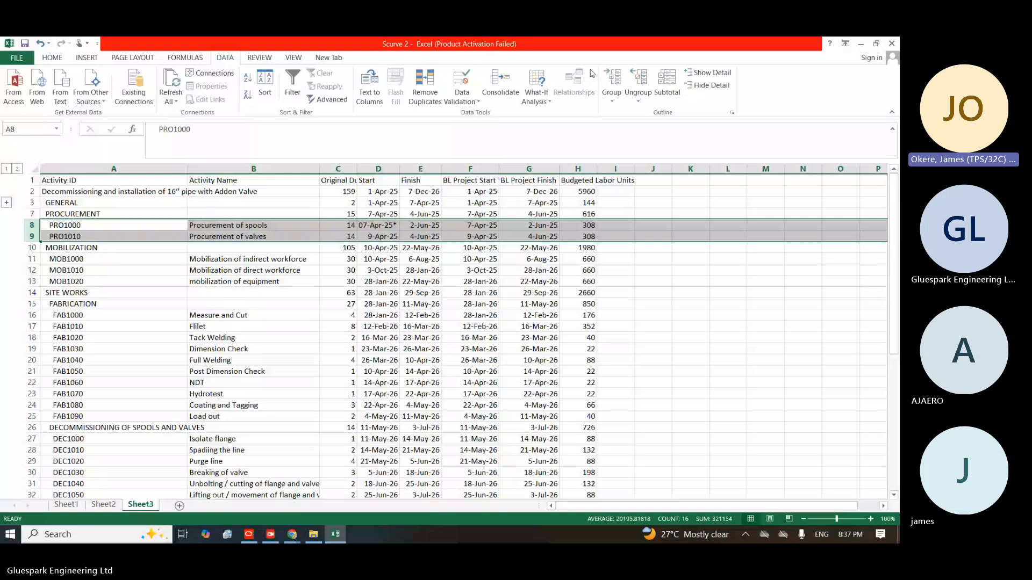
click(7, 215)
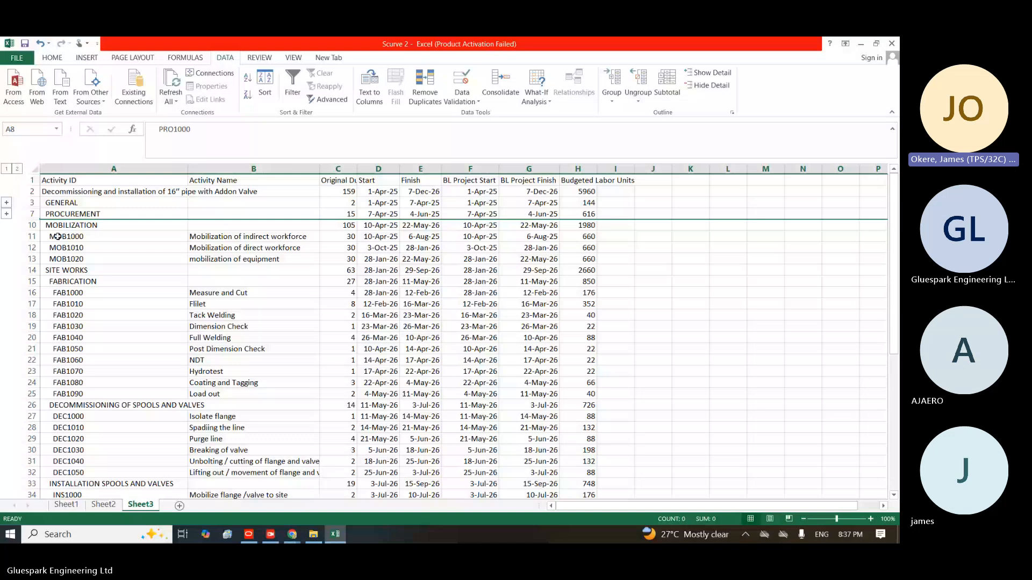
click(28, 236)
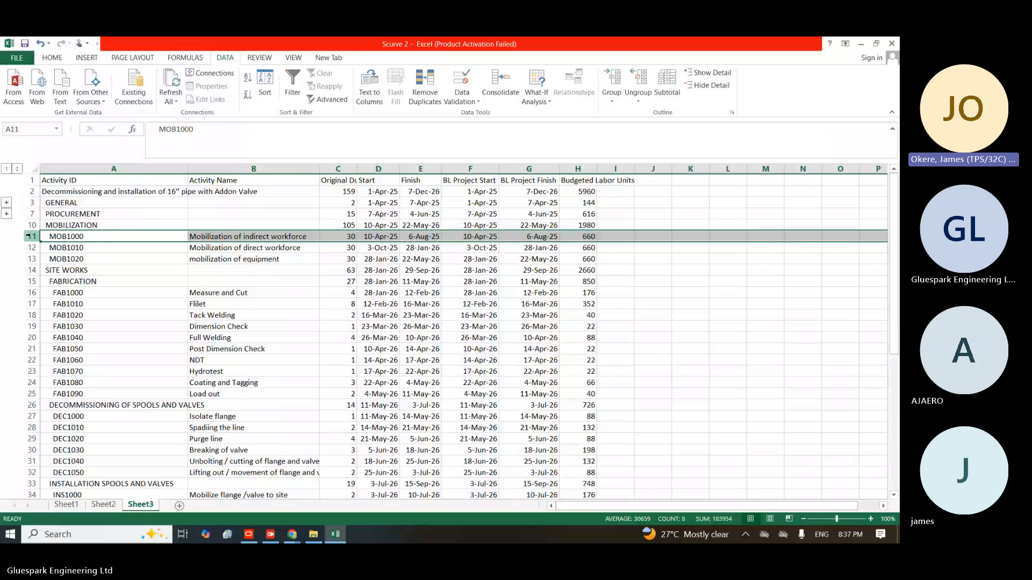
drag(28, 237, 27, 254)
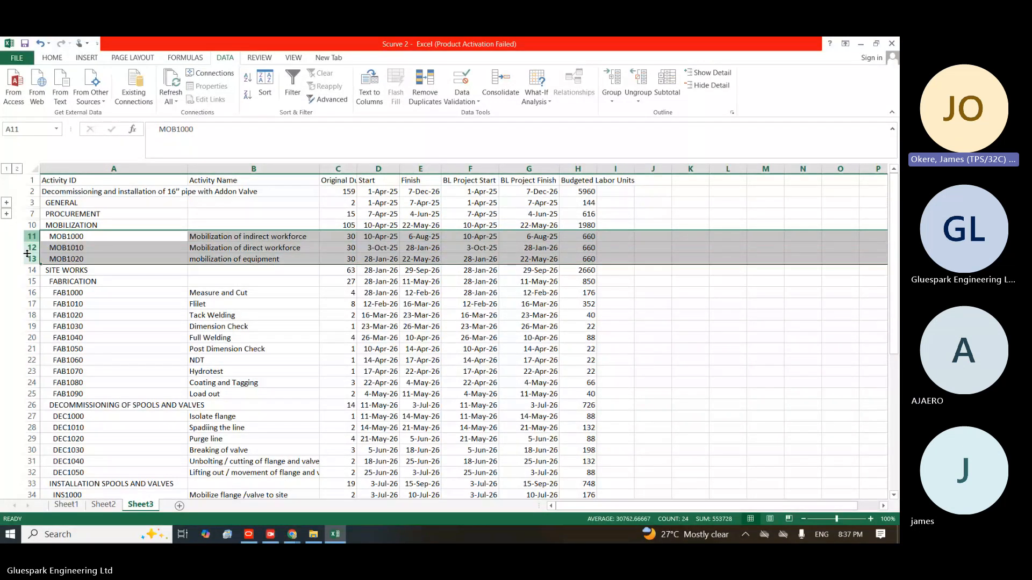
click(611, 81)
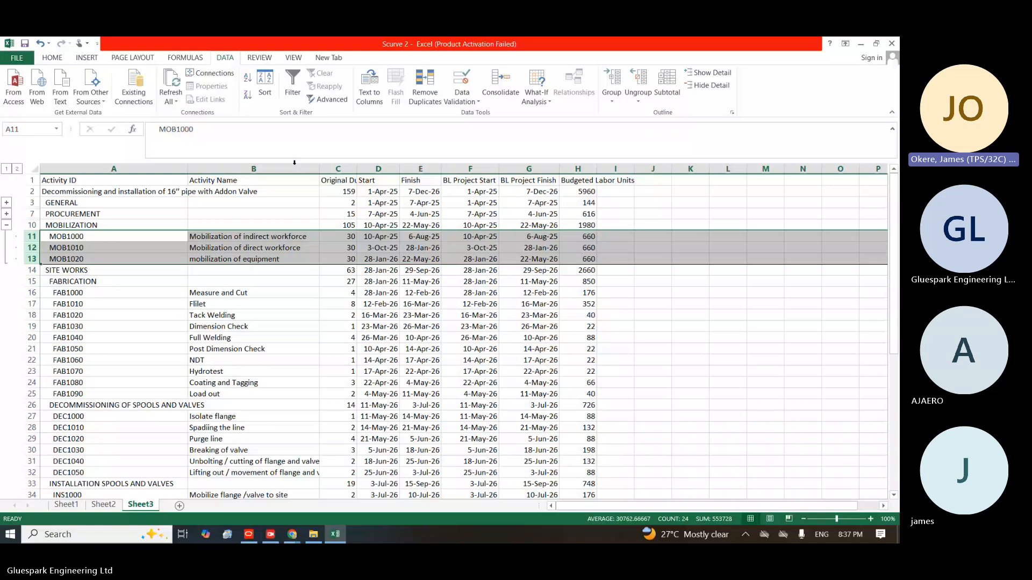
click(6, 225)
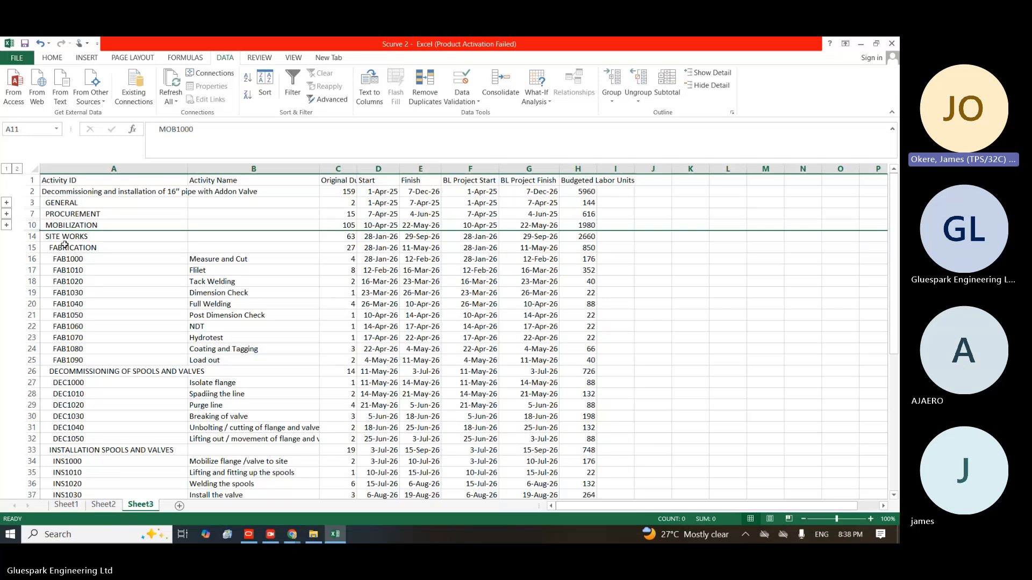
Group rows 16 to 25 under FABRICATION and rows 27 to 32 under DECOMMISSIONING OF SPOOLS AND VALVES, collapsing both groups
click(31, 259)
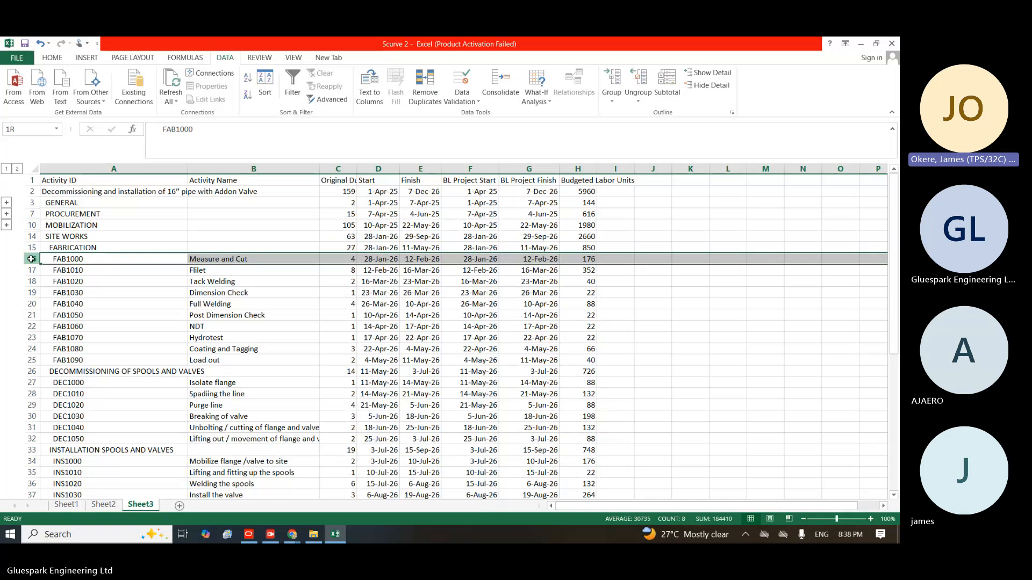
drag(31, 259, 29, 359)
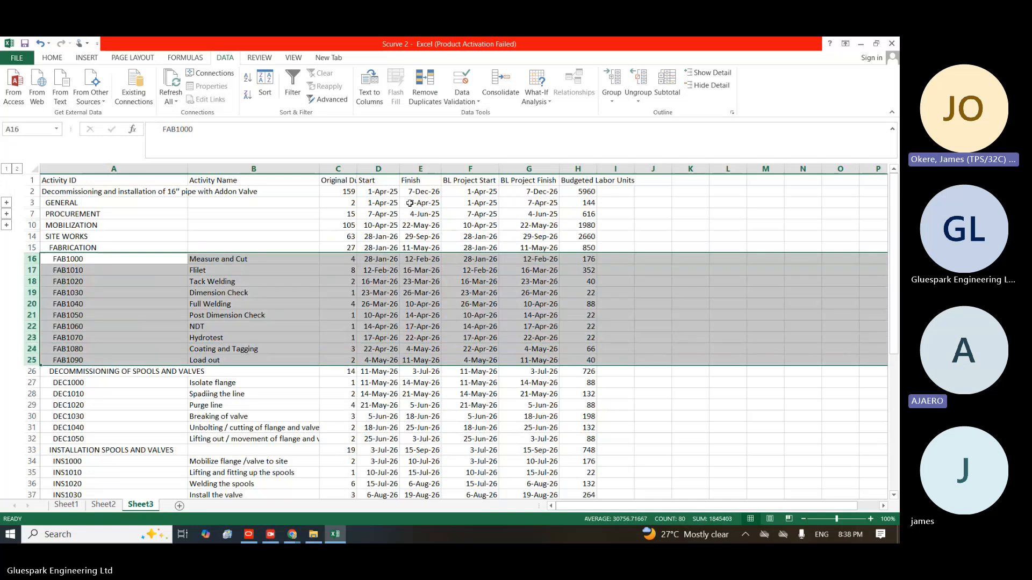
click(611, 83)
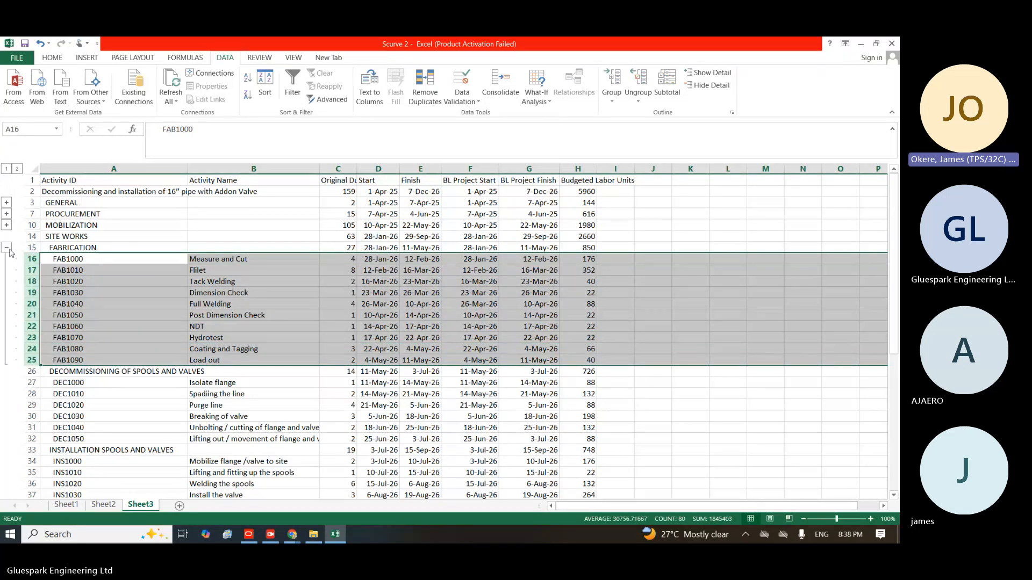
click(6, 248)
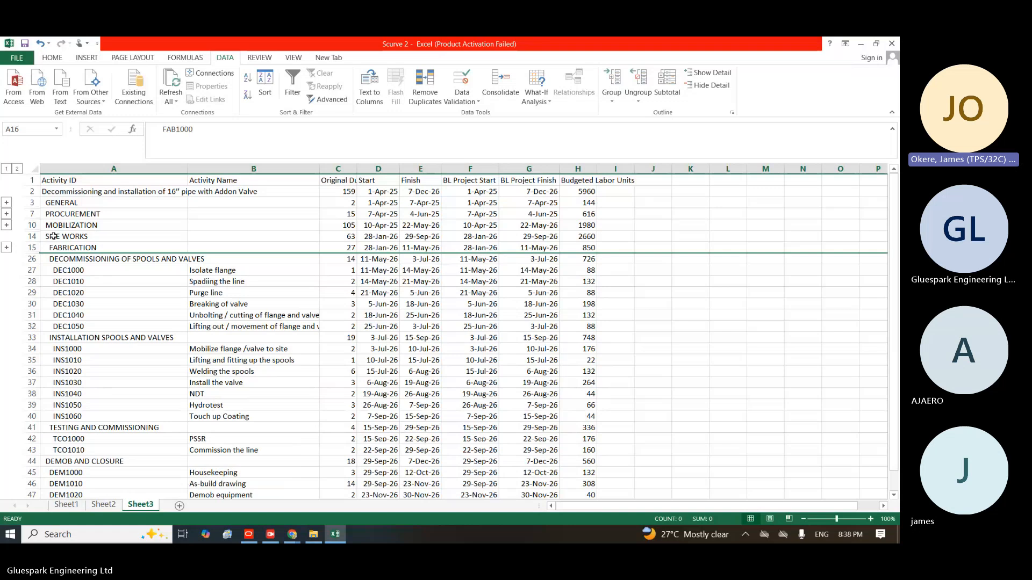
click(30, 270)
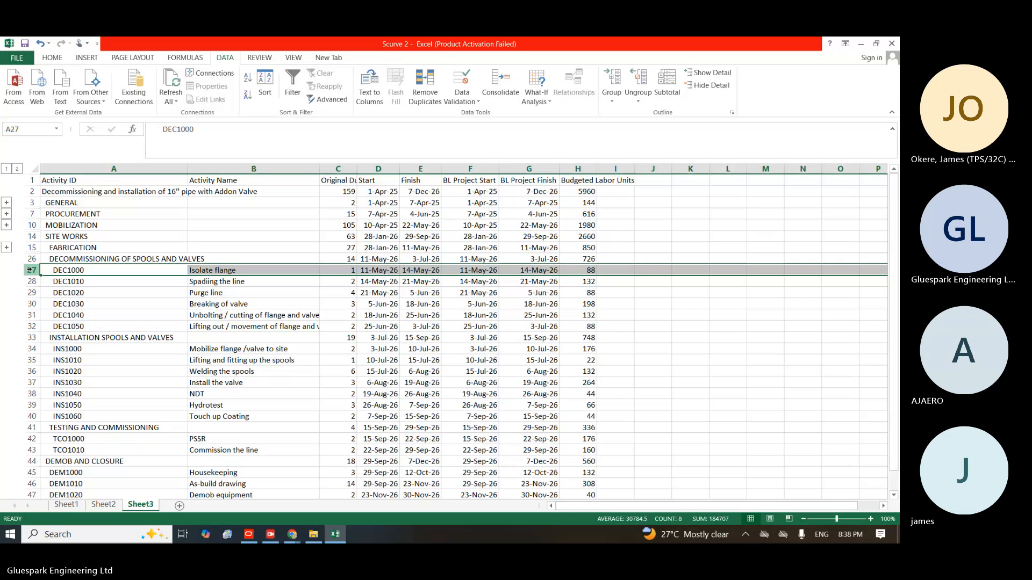
drag(30, 270, 30, 327)
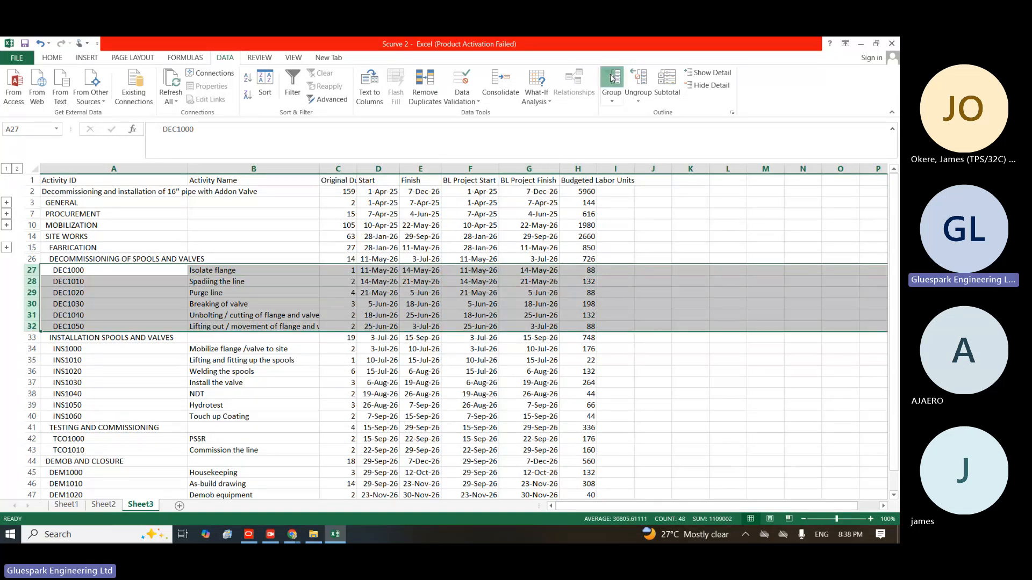
key(shift+alt+Right)
click(6, 260)
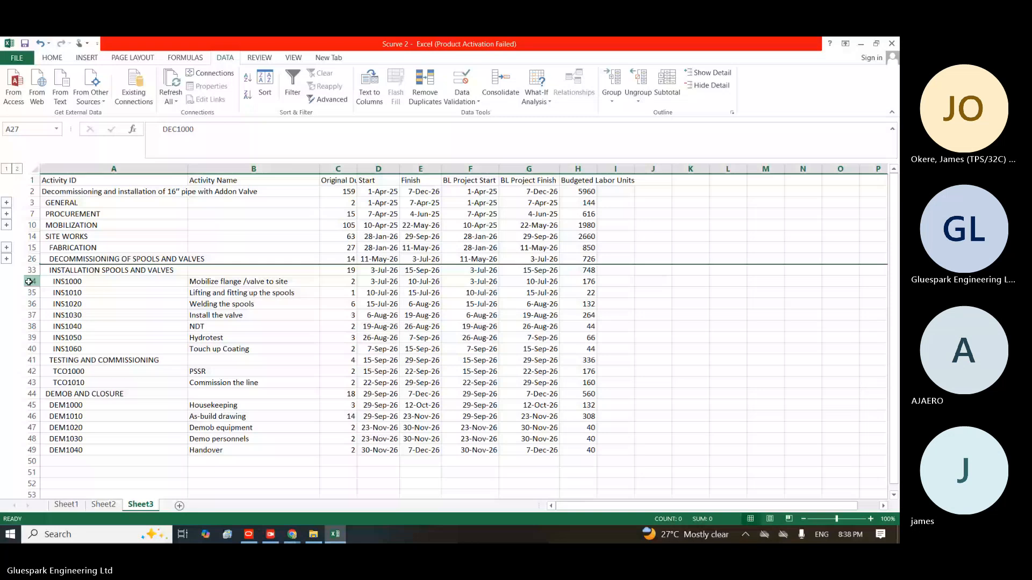
Group and collapse rows 34 to 40 under INSTALLATION SPOOLS AND VALVES, and group rows 42 to 43 under TESTING AND COMMISSIONING
drag(28, 281, 27, 348)
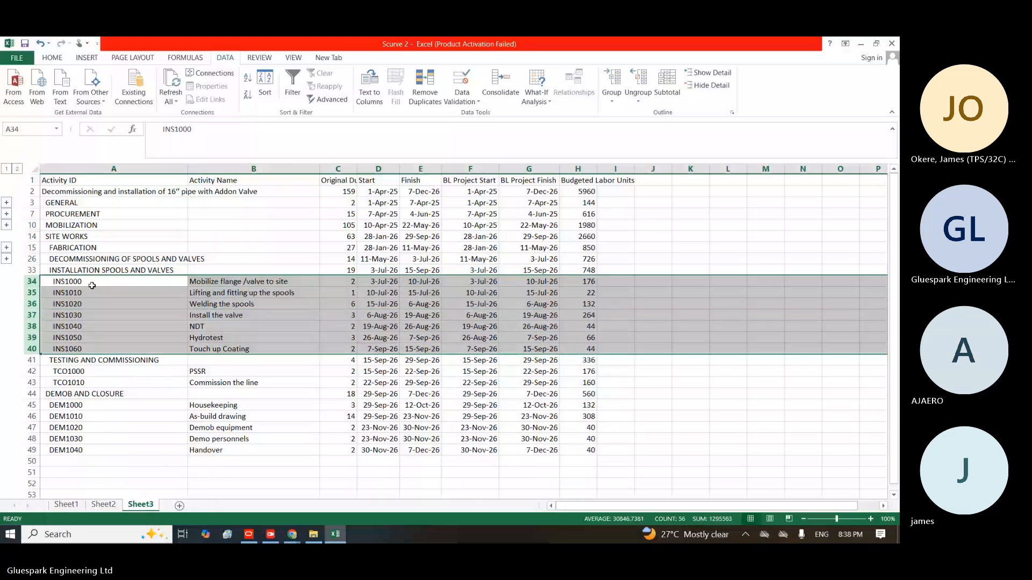
click(618, 83)
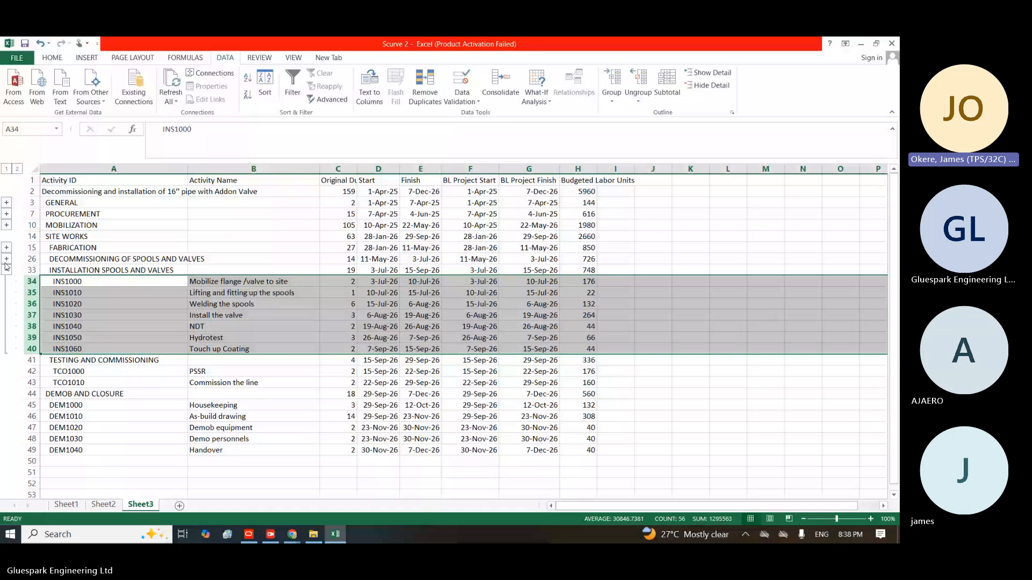
click(6, 270)
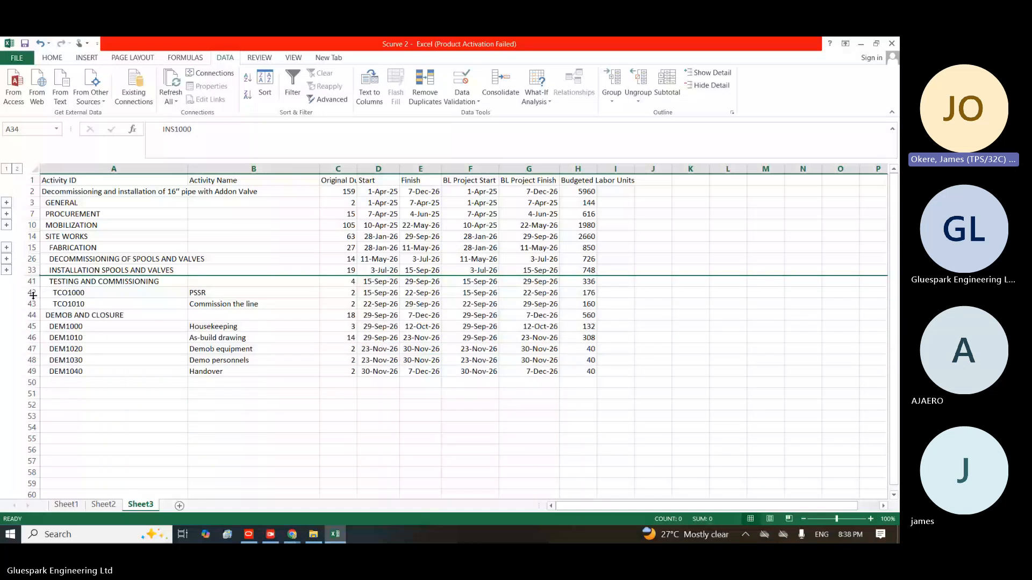
click(33, 291)
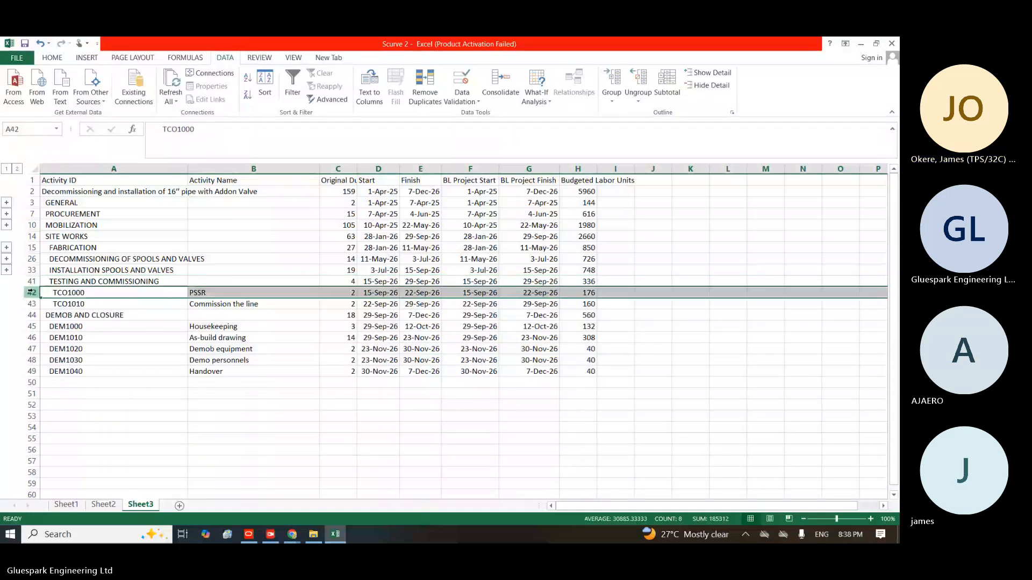
drag(33, 292, 33, 304)
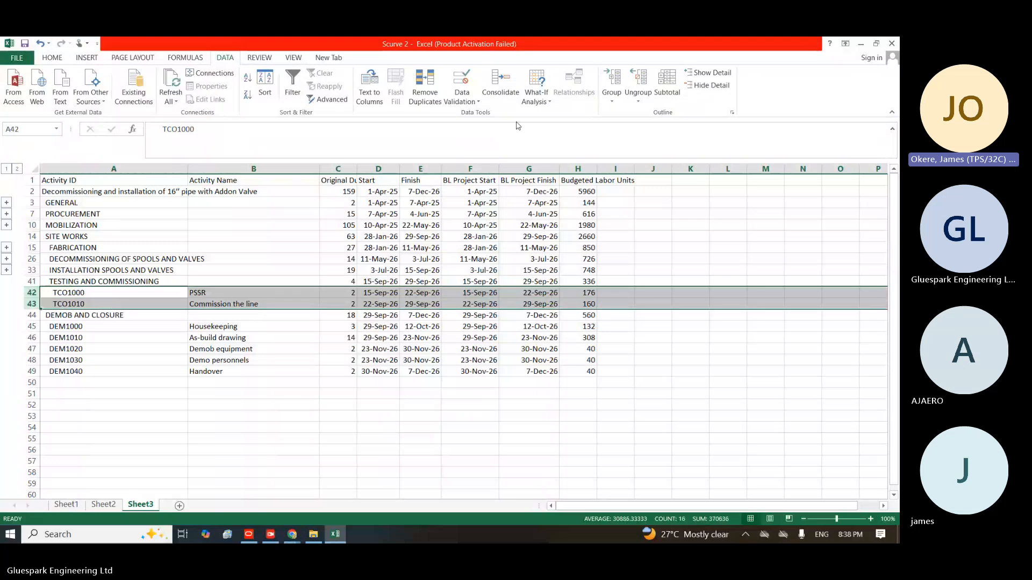
click(612, 82)
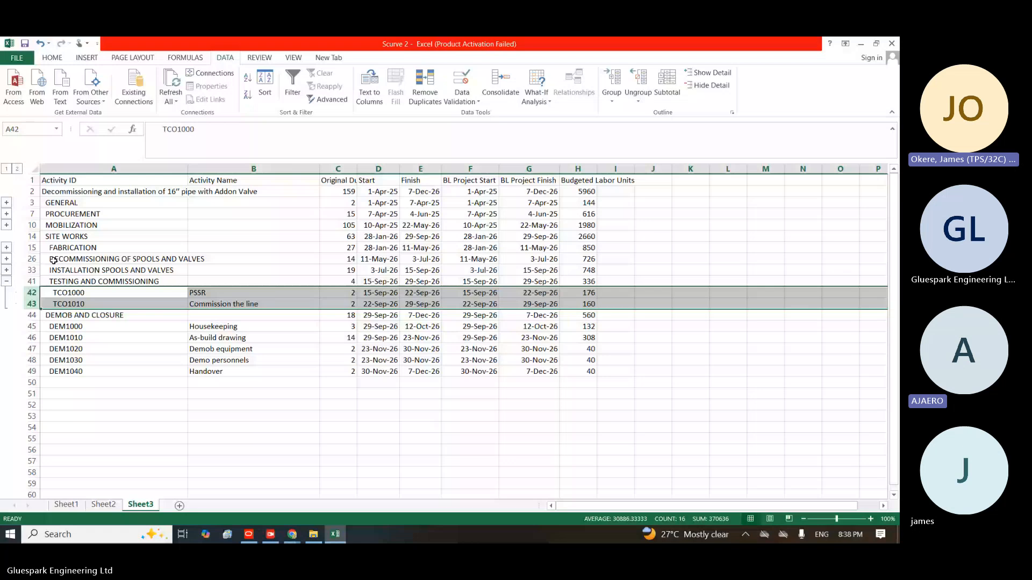
Group rows 15 to 43 under SITE WORKS, and collapse the TESTING AND COMMISSIONING and SITE WORKS groups
click(7, 281)
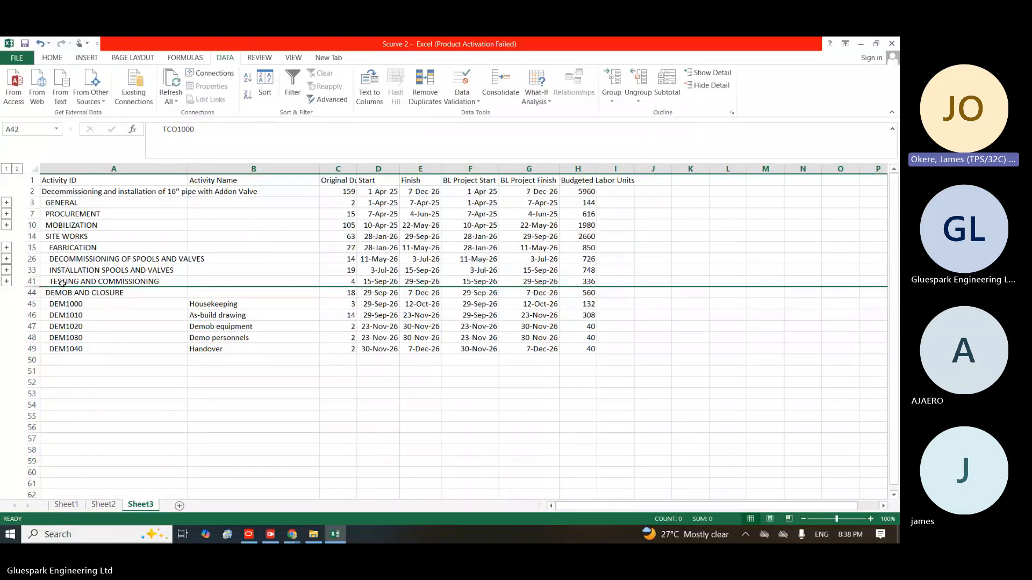
click(7, 281)
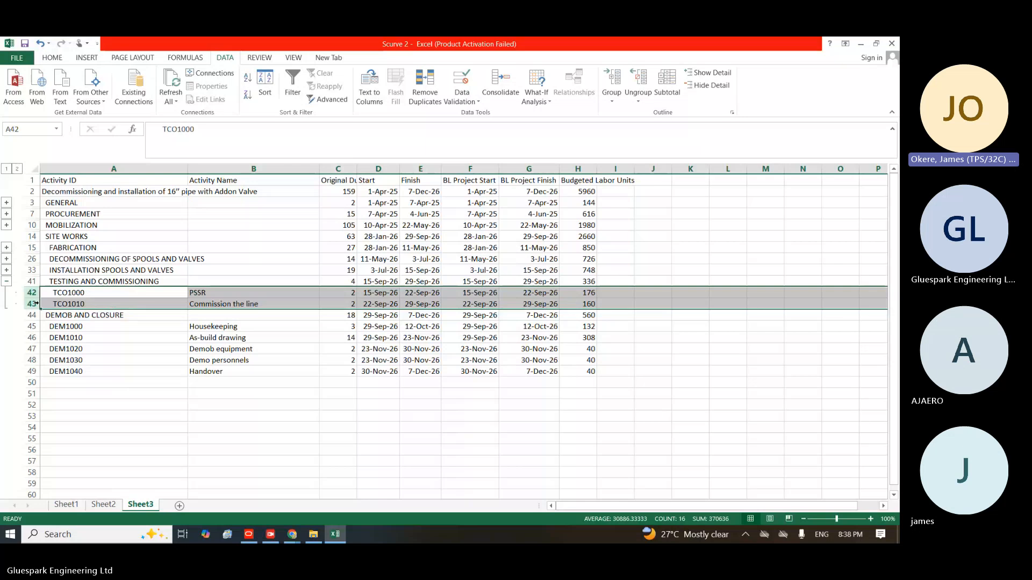
click(32, 304)
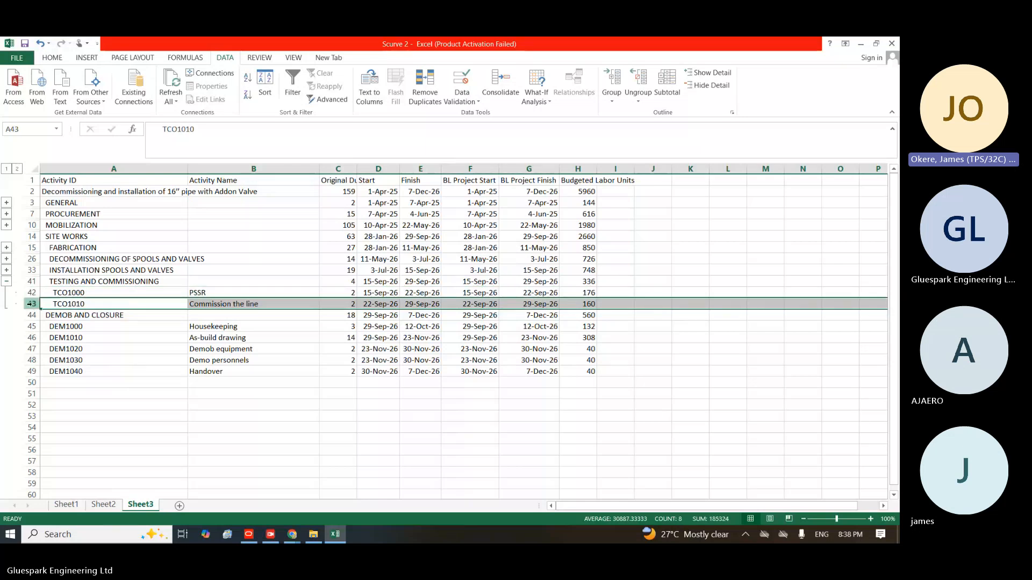
drag(33, 304, 32, 247)
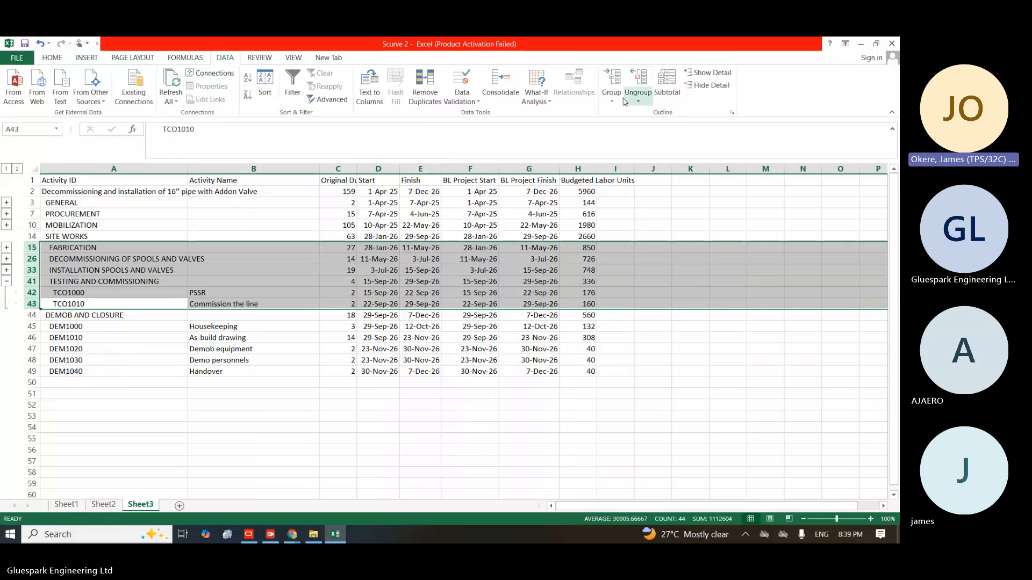
click(612, 77)
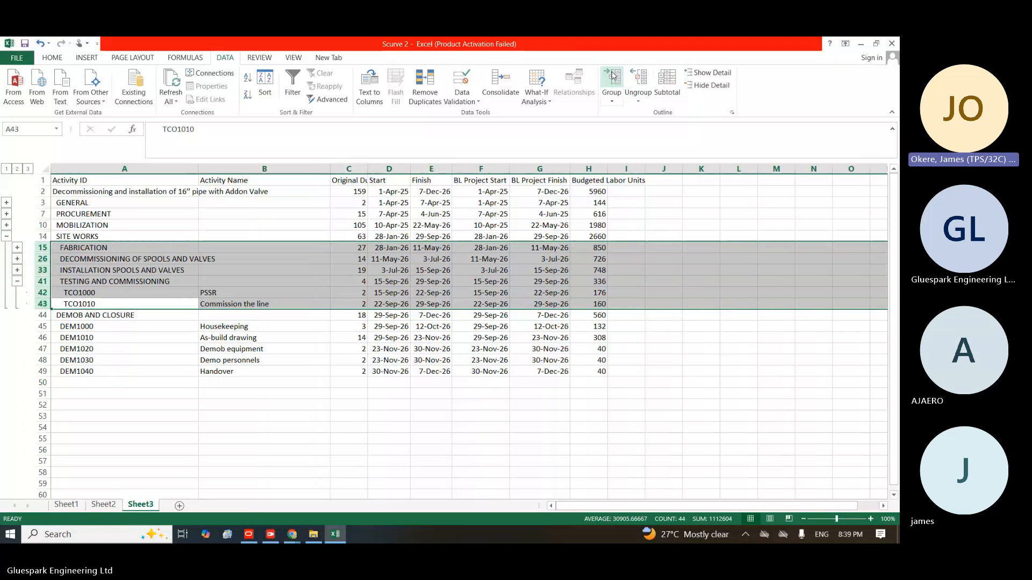
click(18, 281)
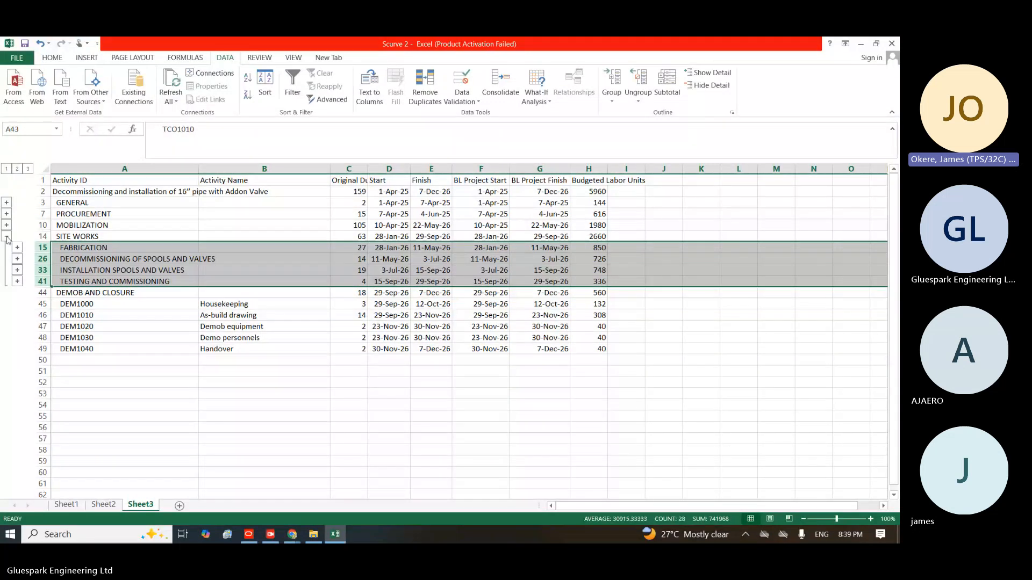
click(6, 237)
Group rows 45 to 49 under DEMOB AND CLOSURE and collapse the group
drag(42, 258, 41, 300)
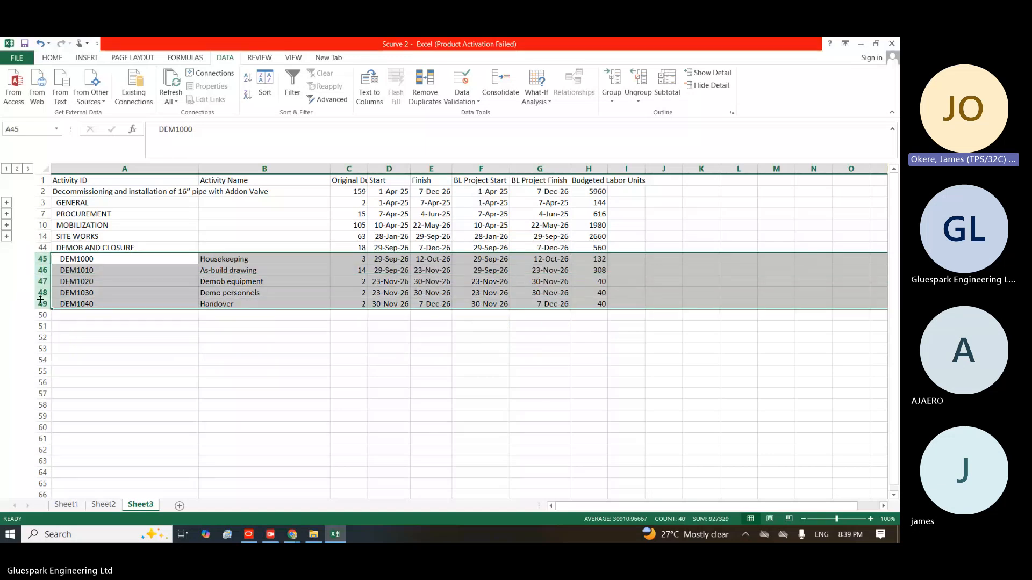
click(609, 78)
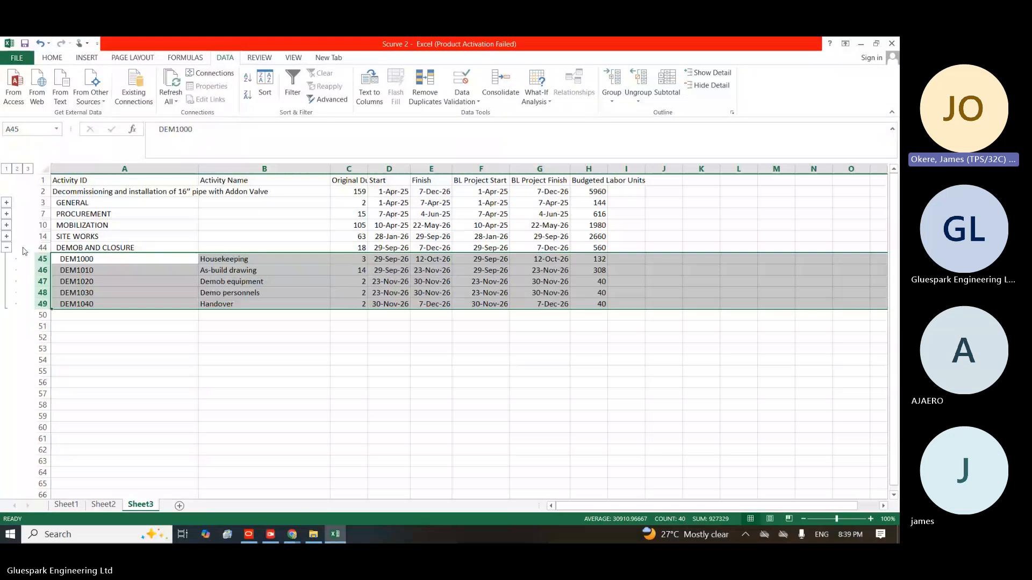
click(7, 248)
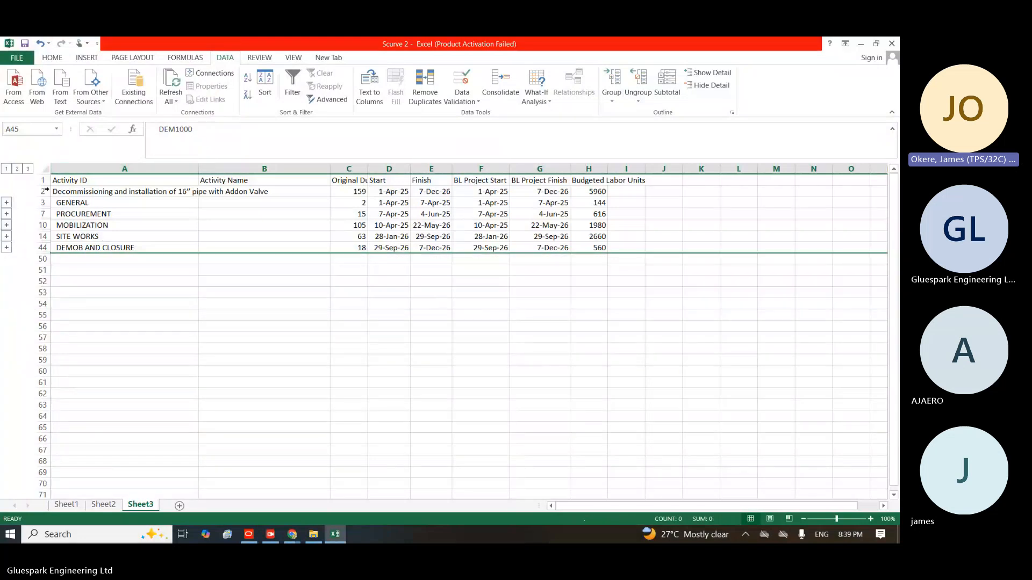
Group rows 3 to 49 under the project title row, and collapse the DEMOB AND CLOSURE and whole-project groups
click(100, 193)
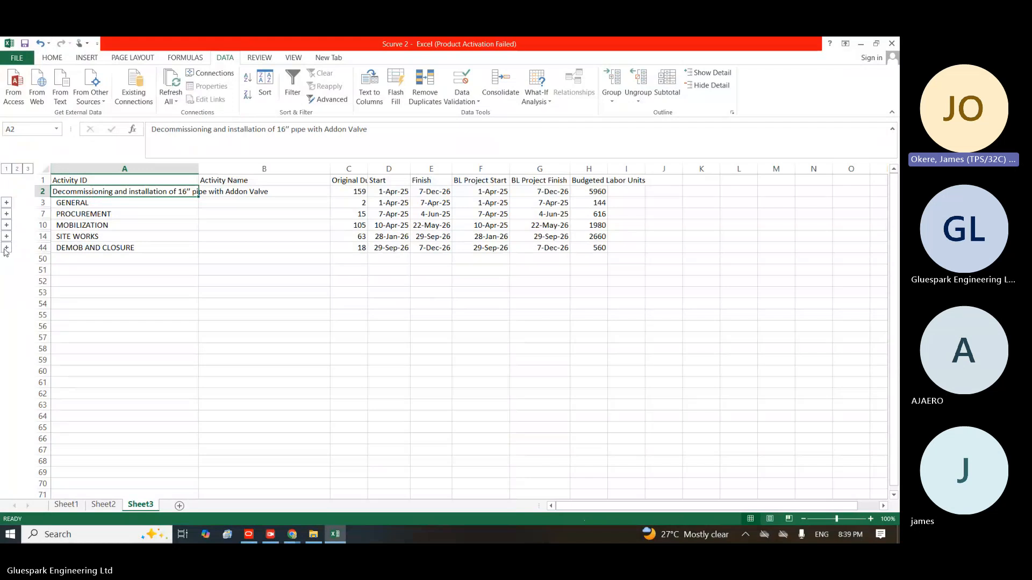
click(6, 248)
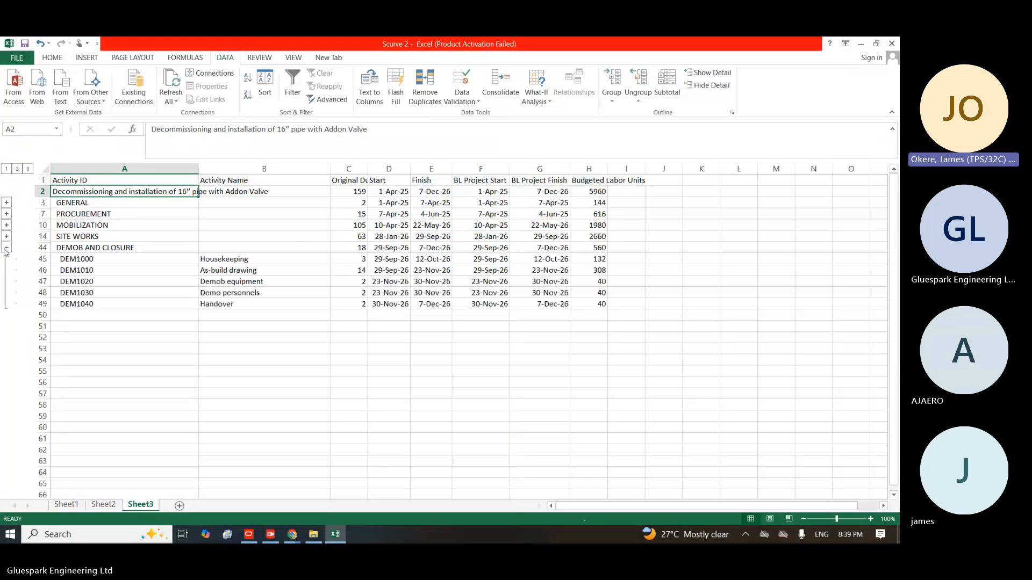
click(42, 305)
drag(39, 305, 40, 203)
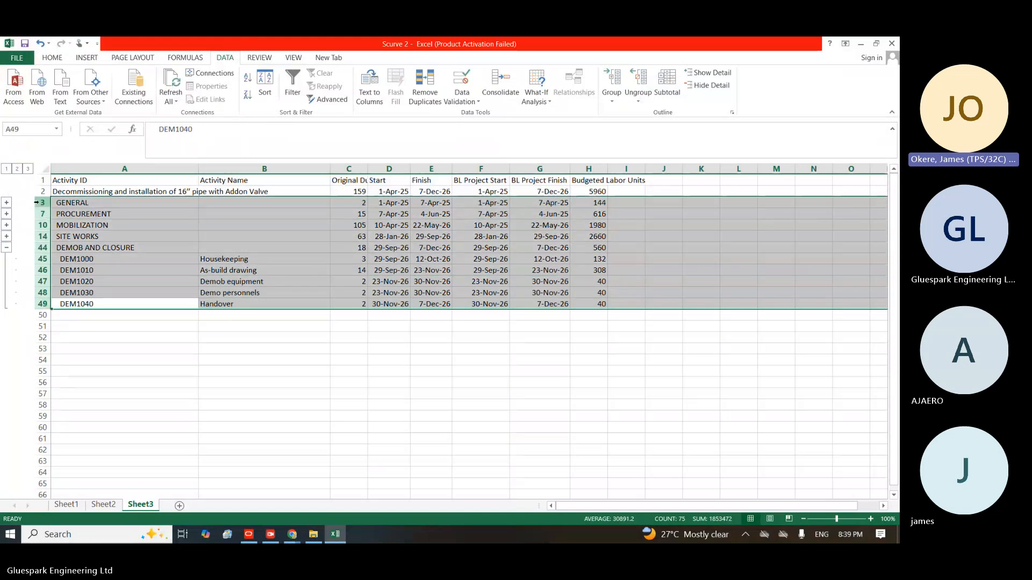
click(613, 81)
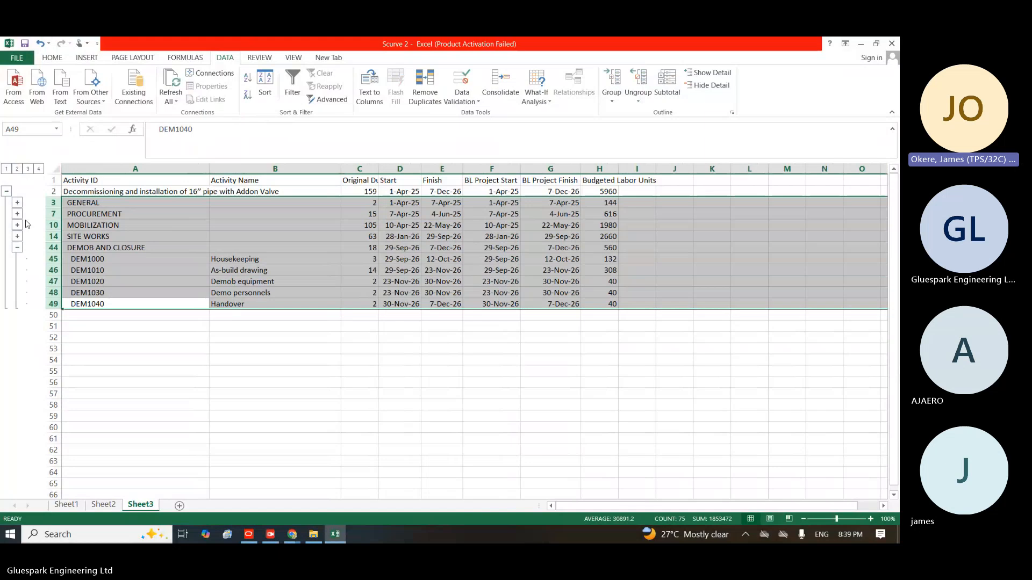
click(17, 247)
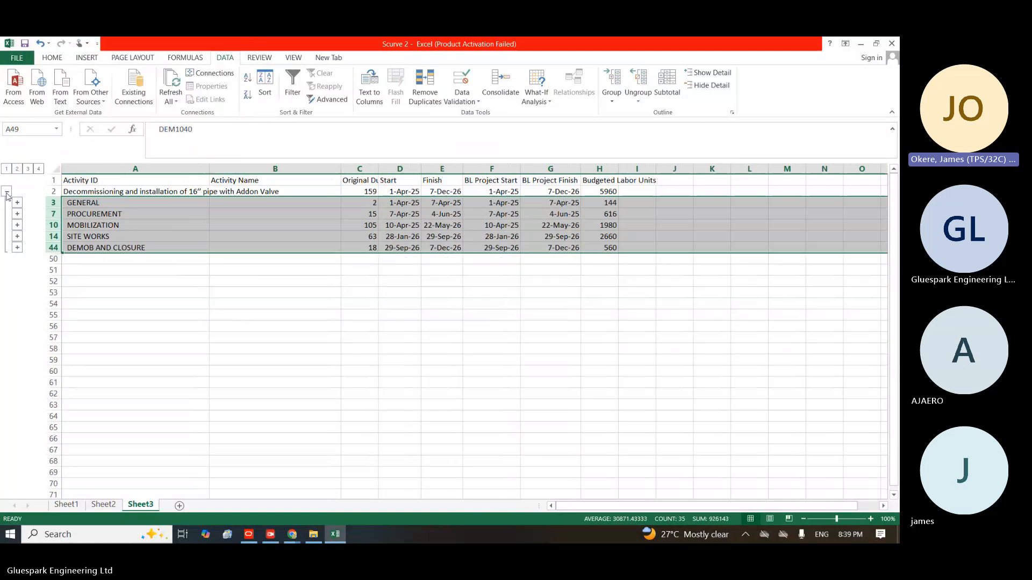
click(6, 190)
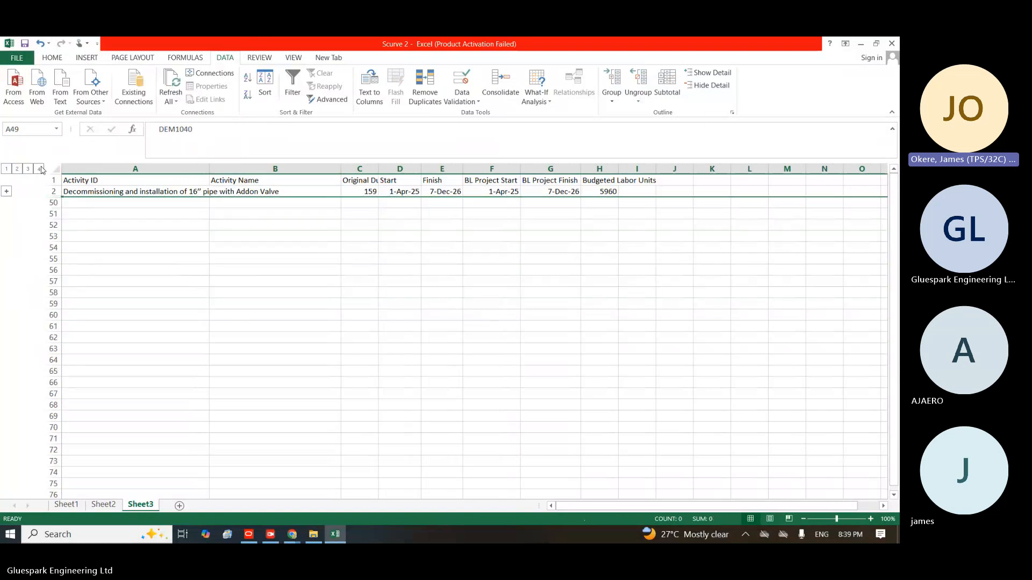
Review the table at outline levels 4, 3, 2 and 1 in turn, ending with only the project row shown
click(40, 169)
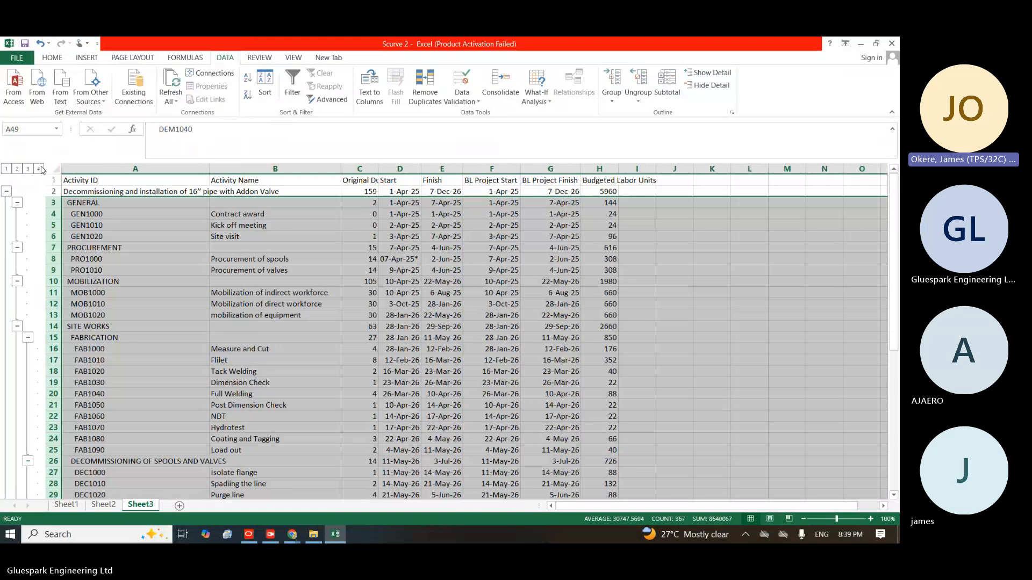
click(28, 169)
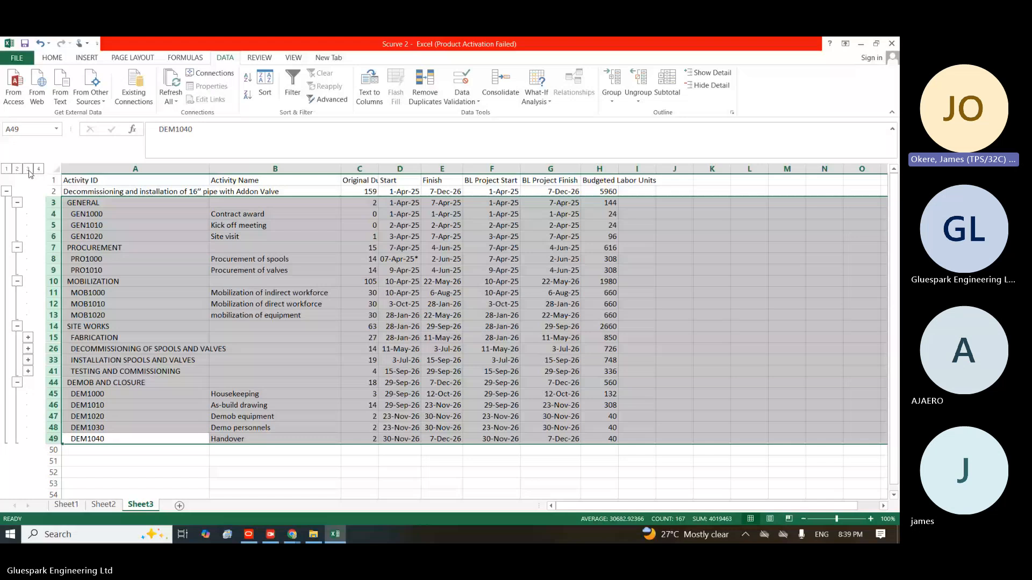
click(16, 169)
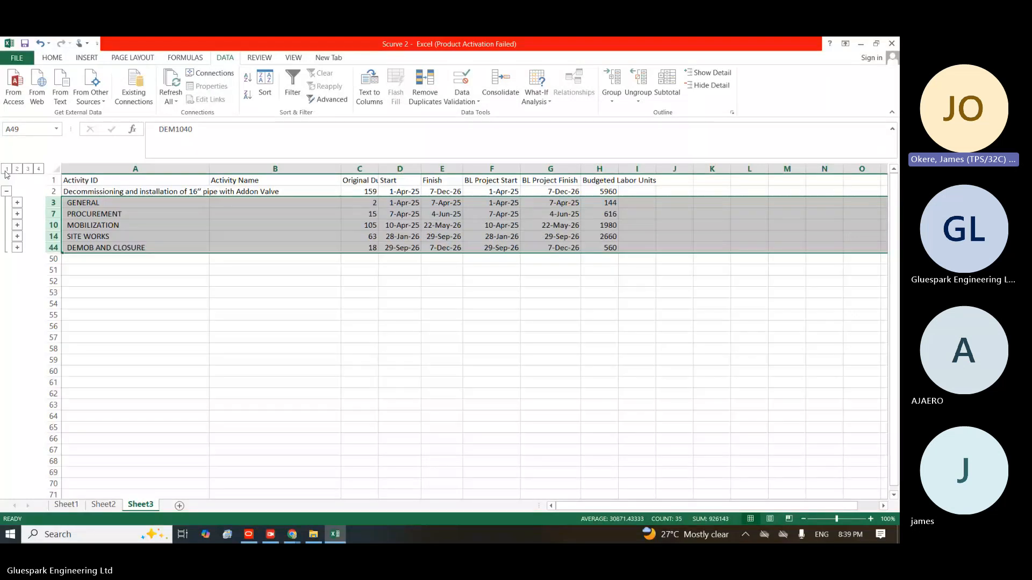
click(5, 169)
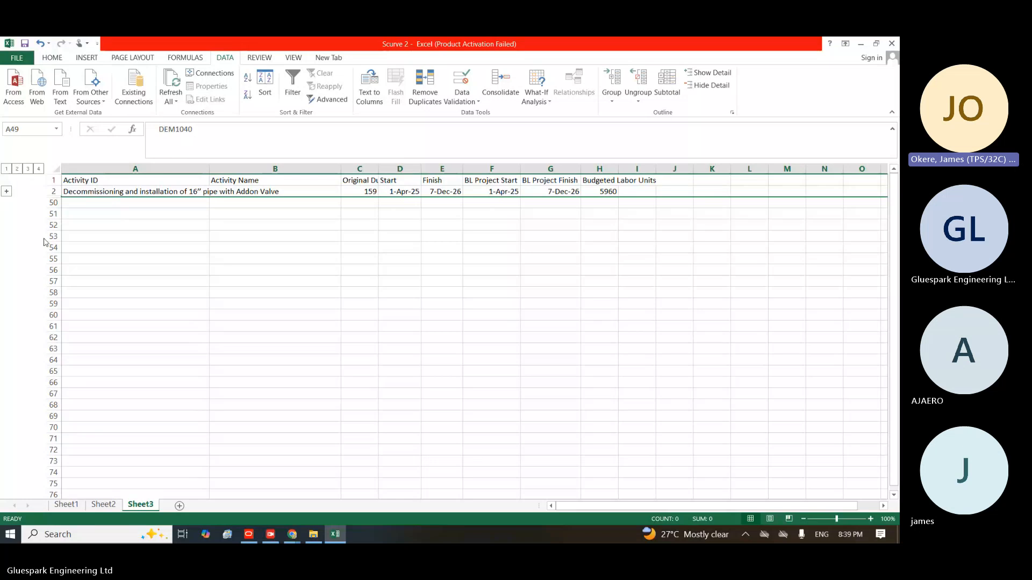
Switch to Primavera P6 to examine the colour formatting of the SITE WORKS and project title rows, and return to Excel
click(251, 536)
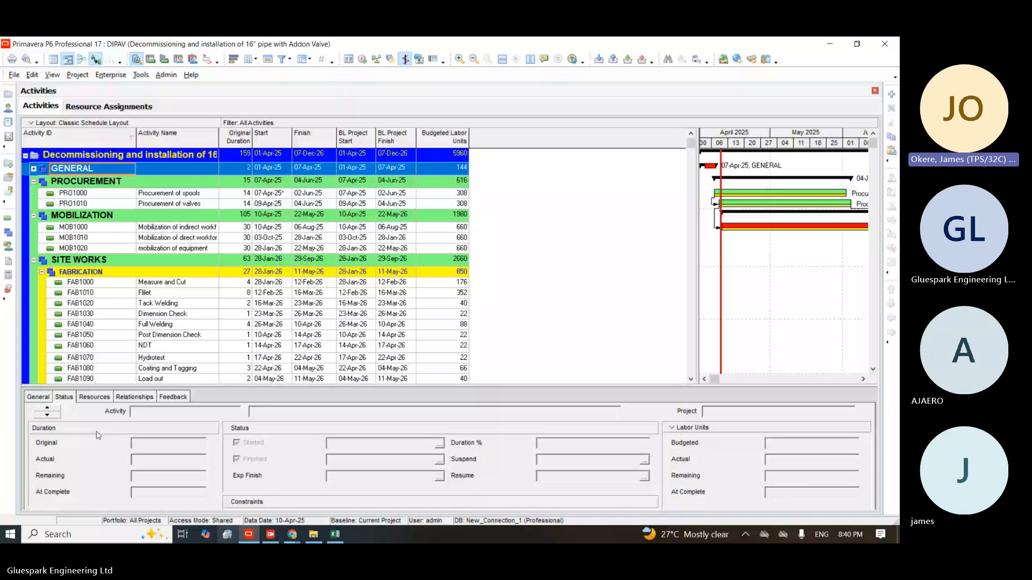
click(167, 260)
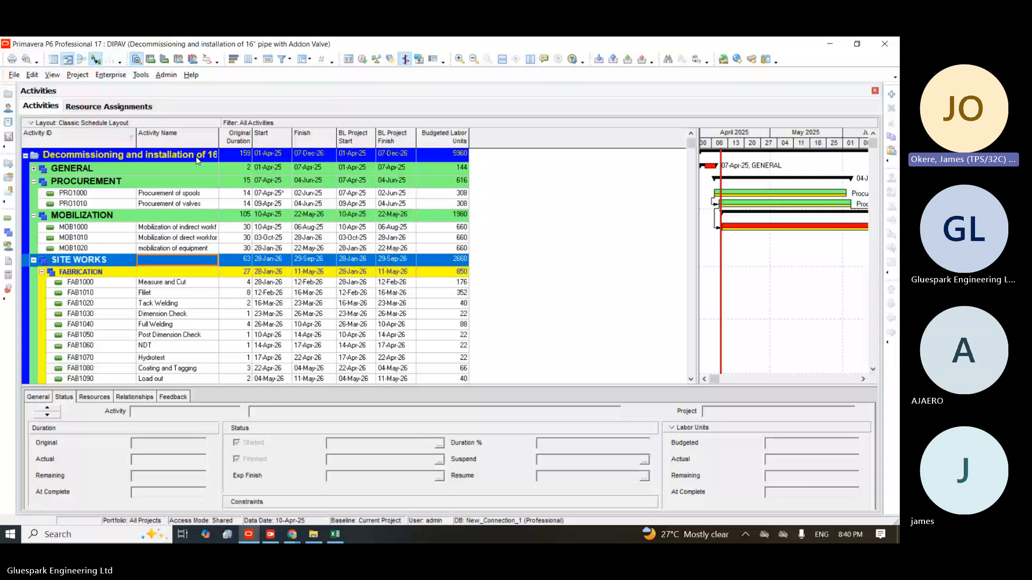
click(52, 156)
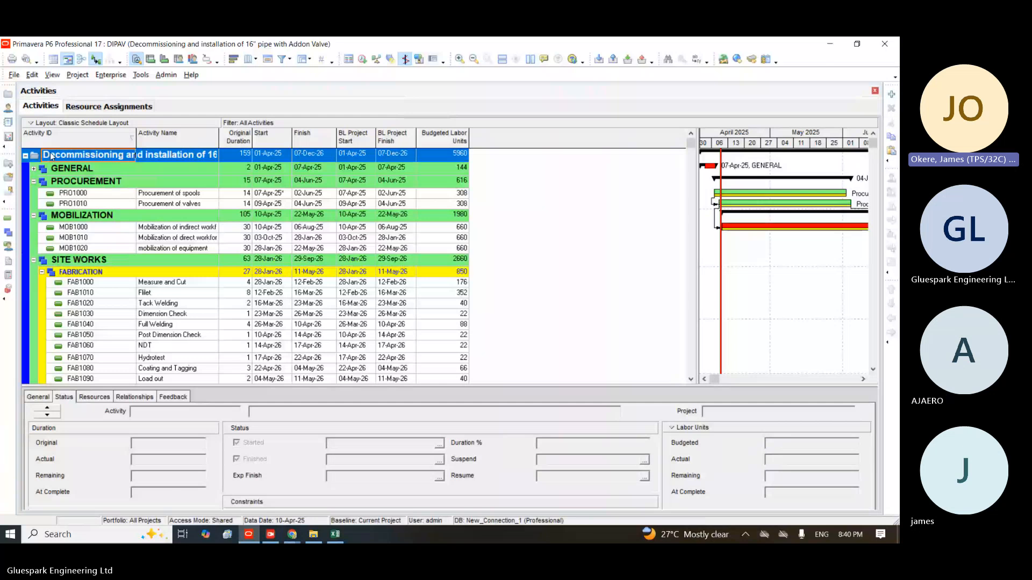
click(337, 534)
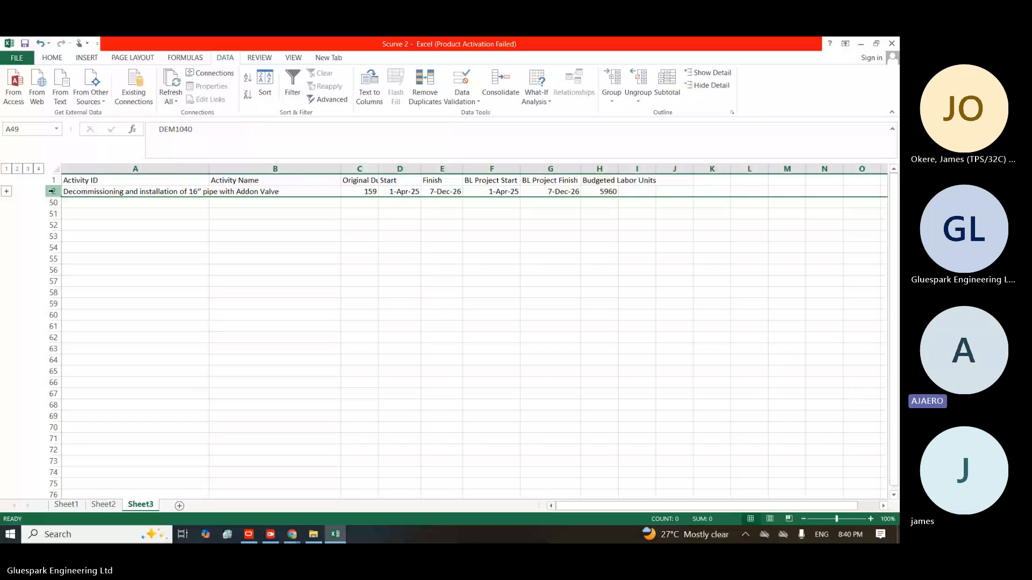
Try formatting the entire row 2 with a dark blue fill and bold white text, and expand the outline to level 4
click(51, 191)
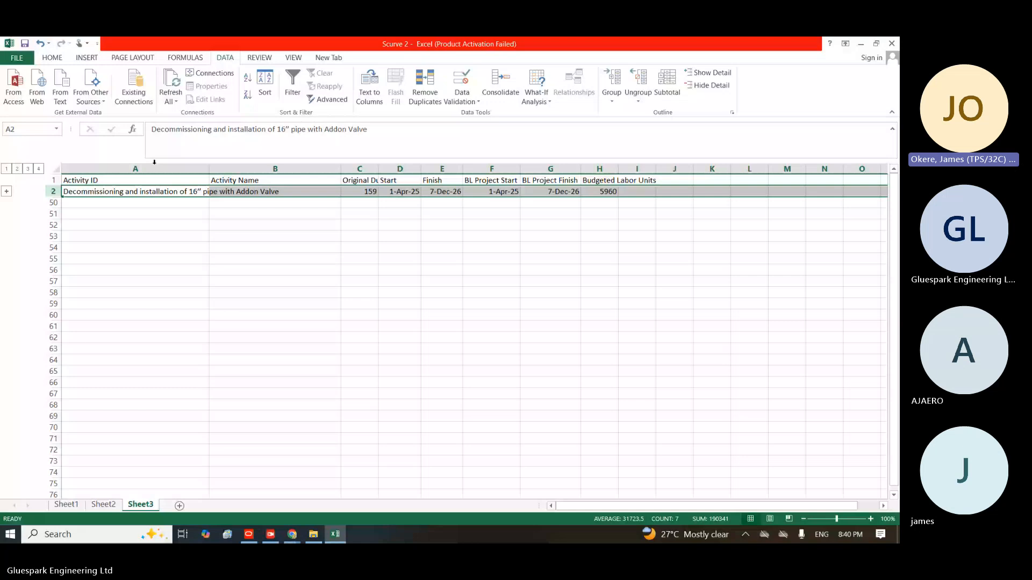
click(52, 58)
click(174, 95)
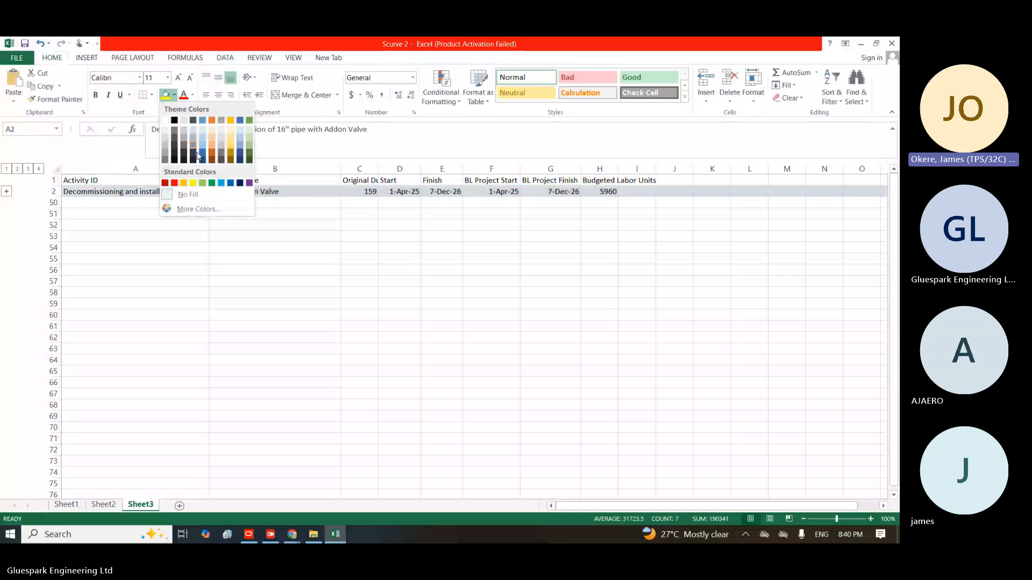
click(240, 156)
click(193, 95)
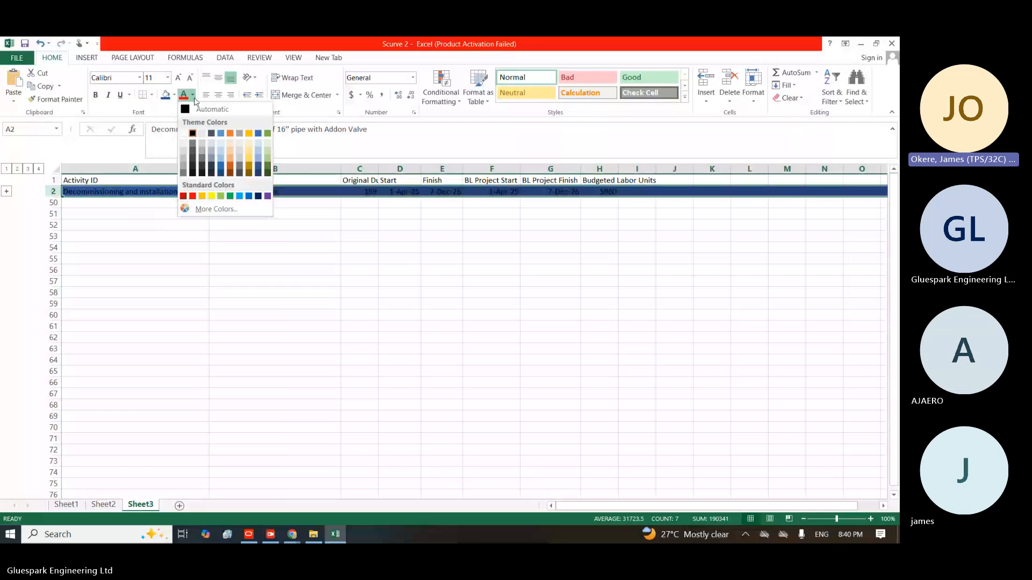
click(184, 133)
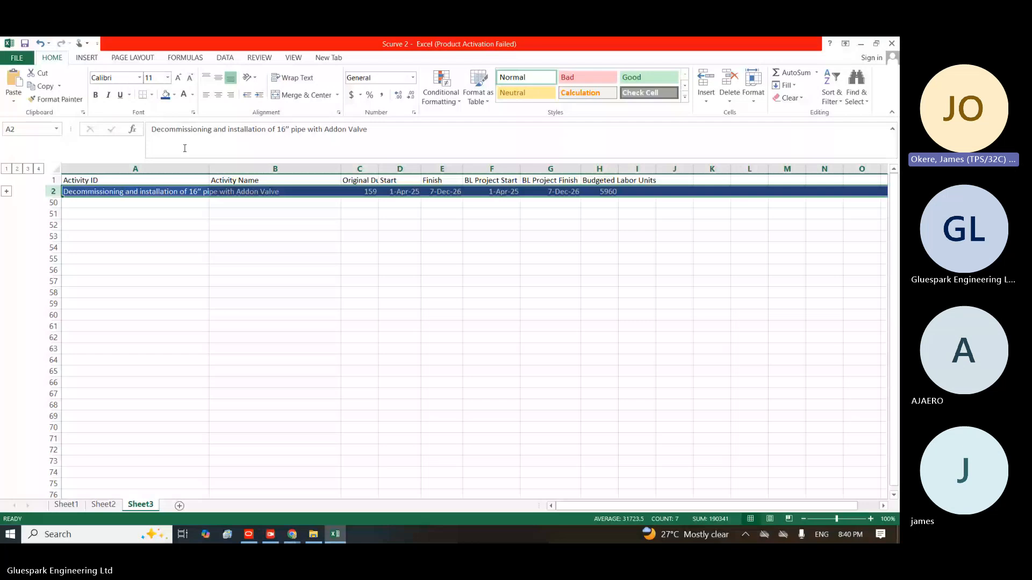
click(97, 96)
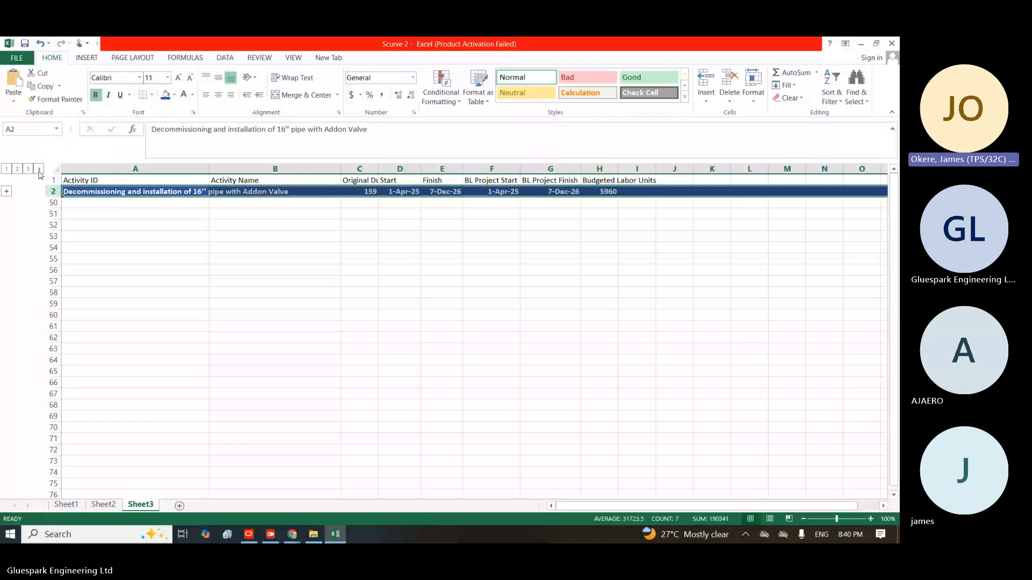
click(38, 169)
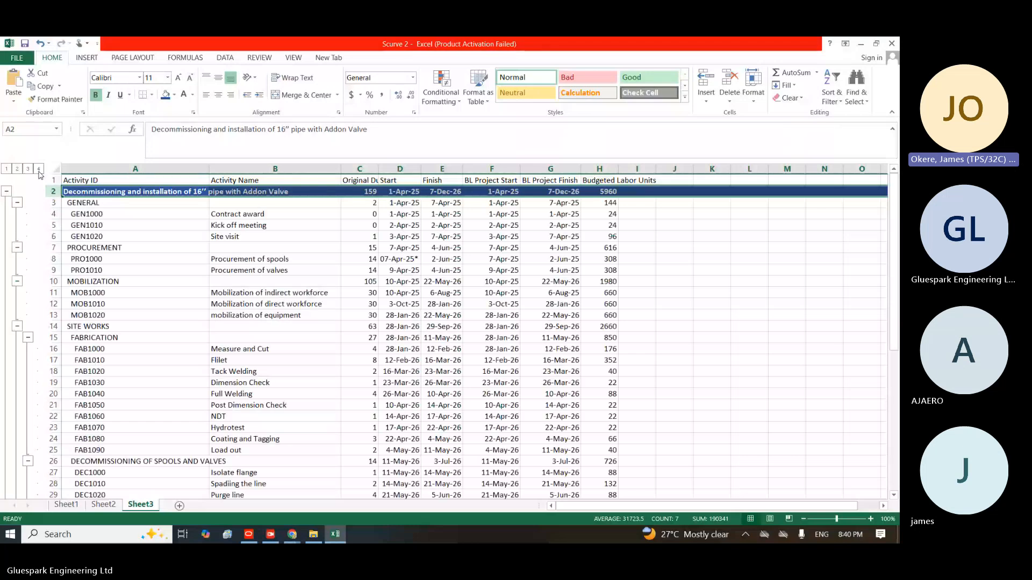
Undo the outline expansion and the bold, white font and dark blue fill on the entire row 2
key(ctrl+z)
key(ctrl+z)
key(ctrl+z)
key(ctrl+z)
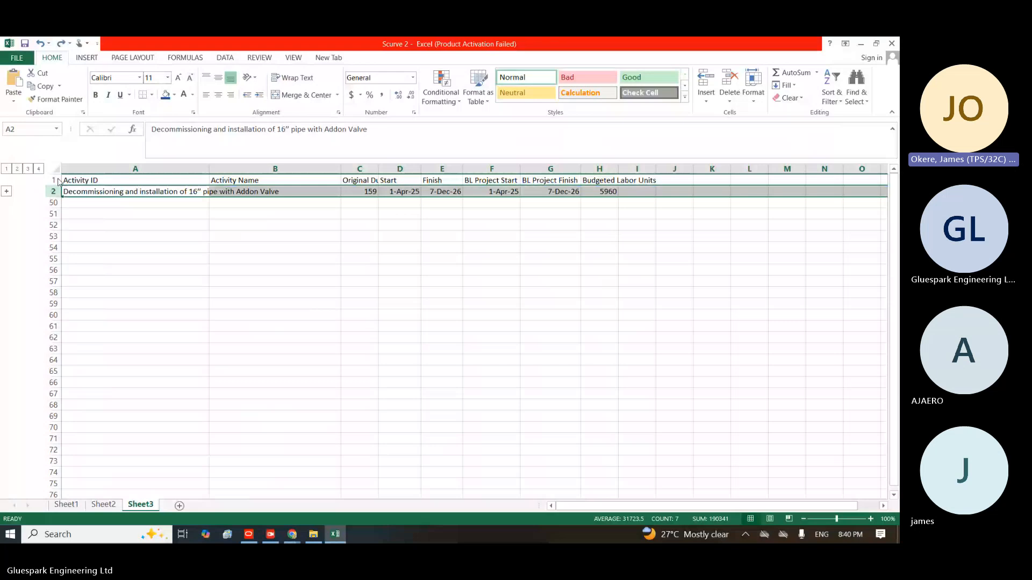
Fill only cells A2 to I2 of the project title row with dark blue
click(274, 248)
click(73, 193)
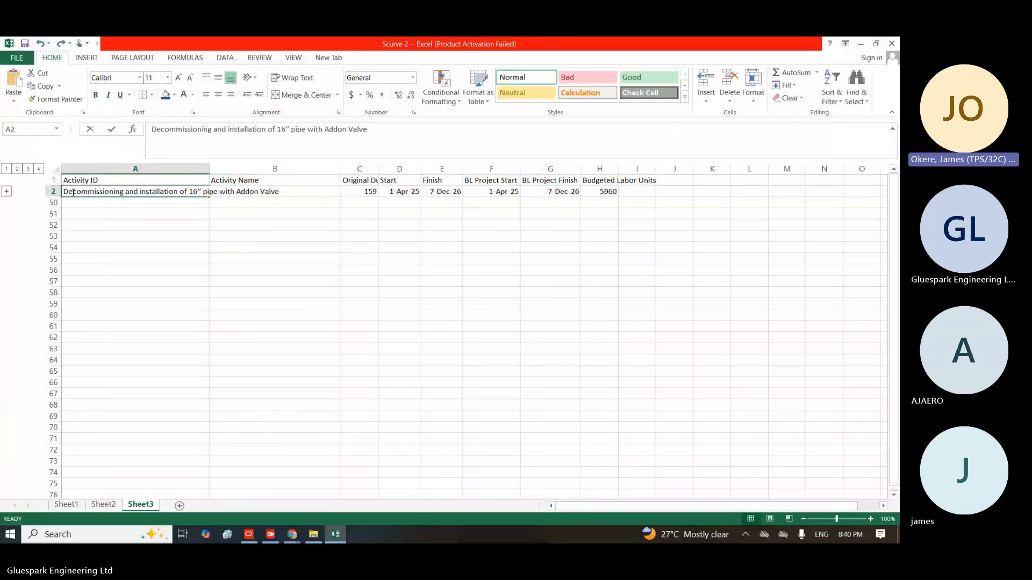
key(Escape)
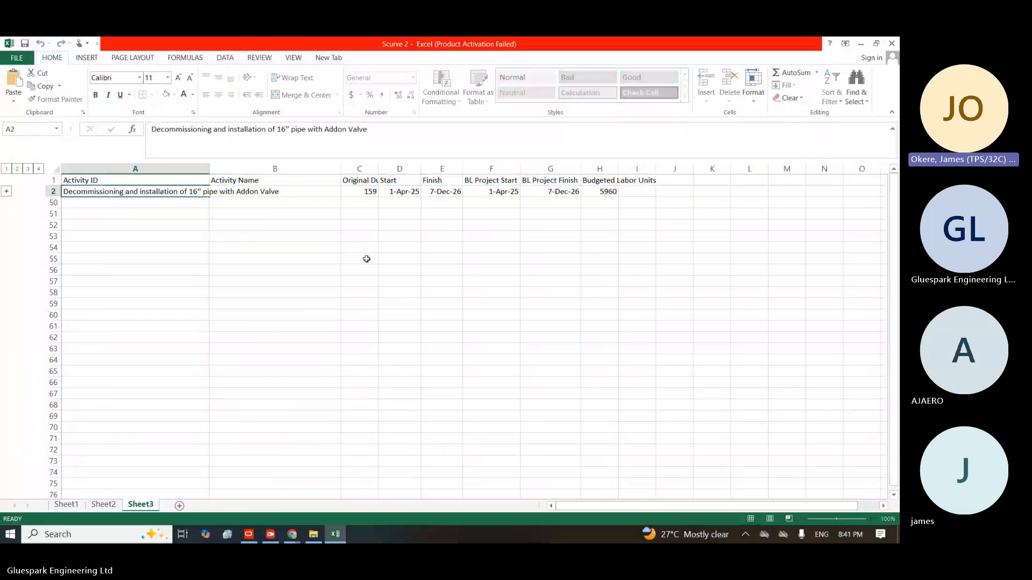
click(367, 259)
click(72, 193)
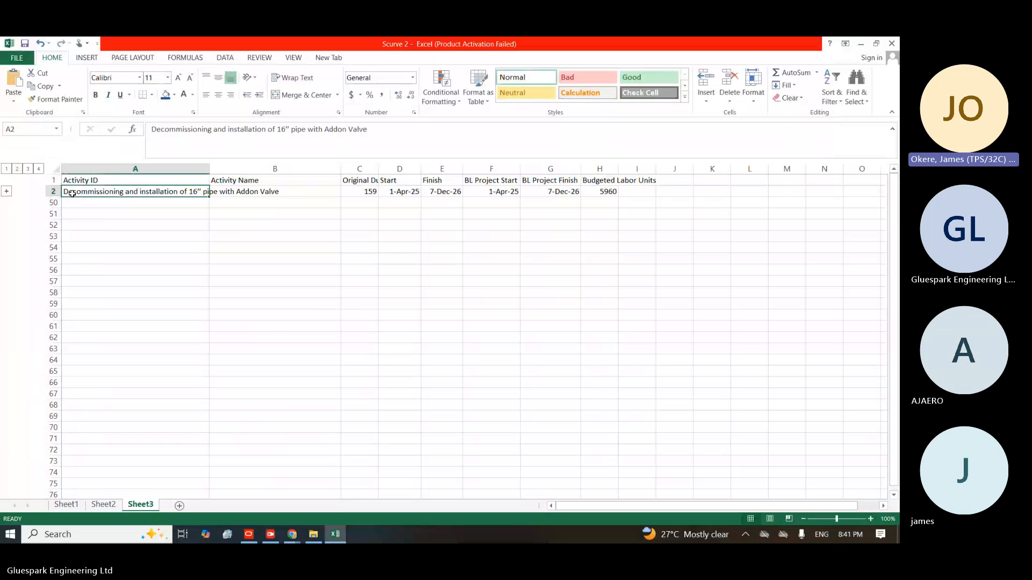
drag(72, 193, 651, 190)
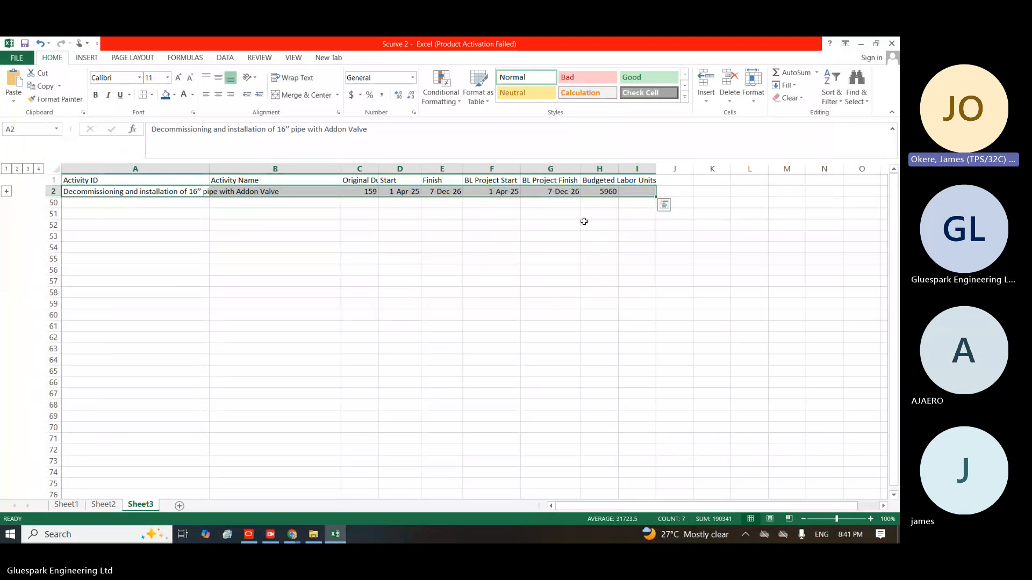
click(166, 95)
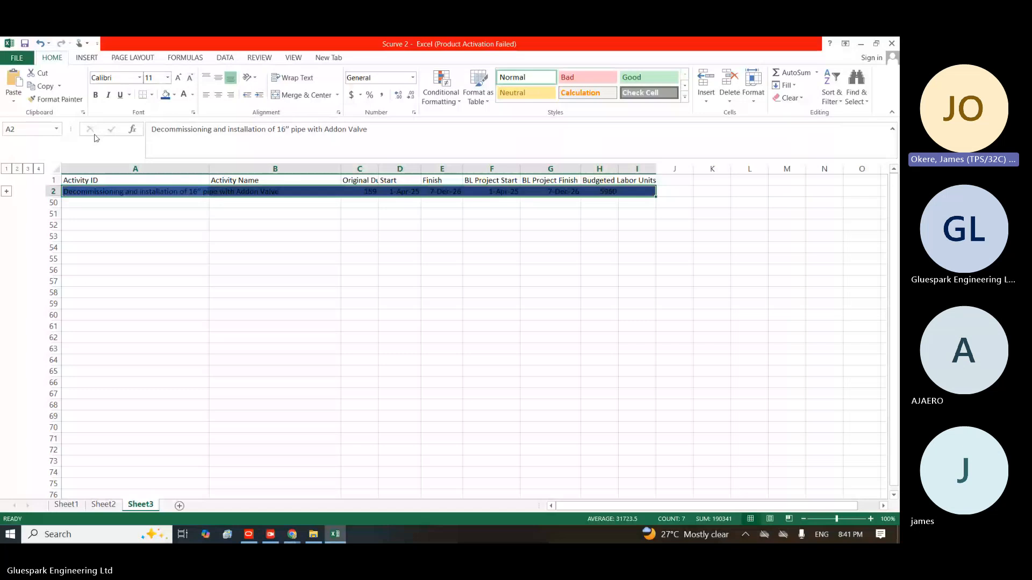
Expand the outline to level 4 and format the entire project title row 2 with dark blue fill and bold white 16-point text
click(39, 169)
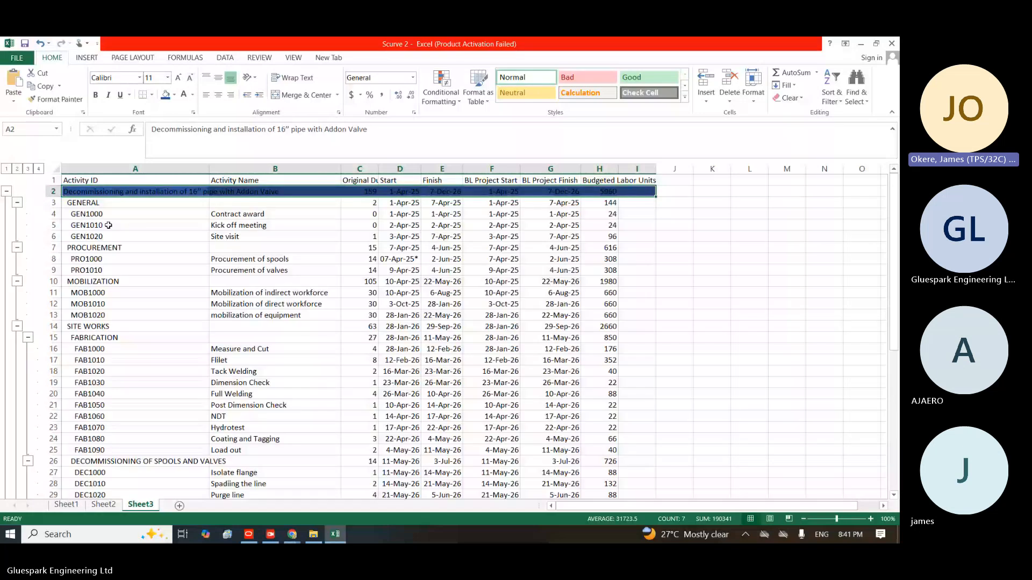
click(78, 189)
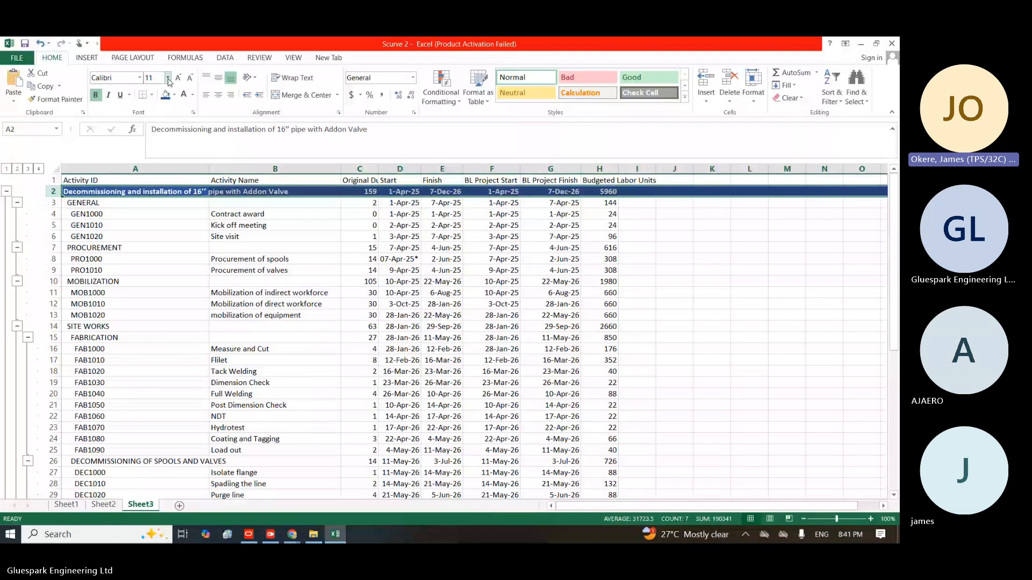
click(168, 78)
click(150, 158)
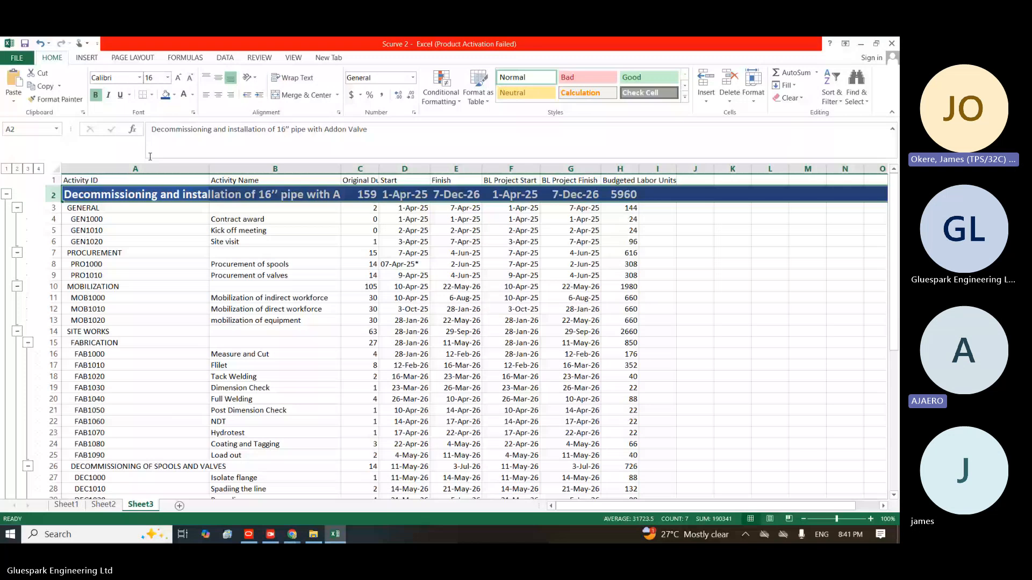
click(405, 241)
Collapse the Sheet3 outline to level 2 so only the project title and its main group rows are listed
click(6, 168)
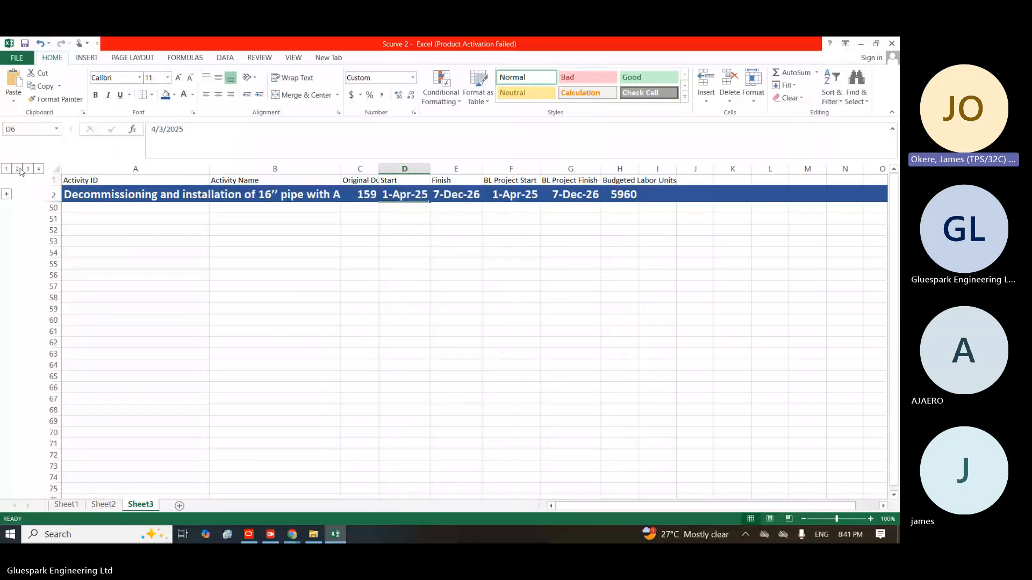
click(19, 170)
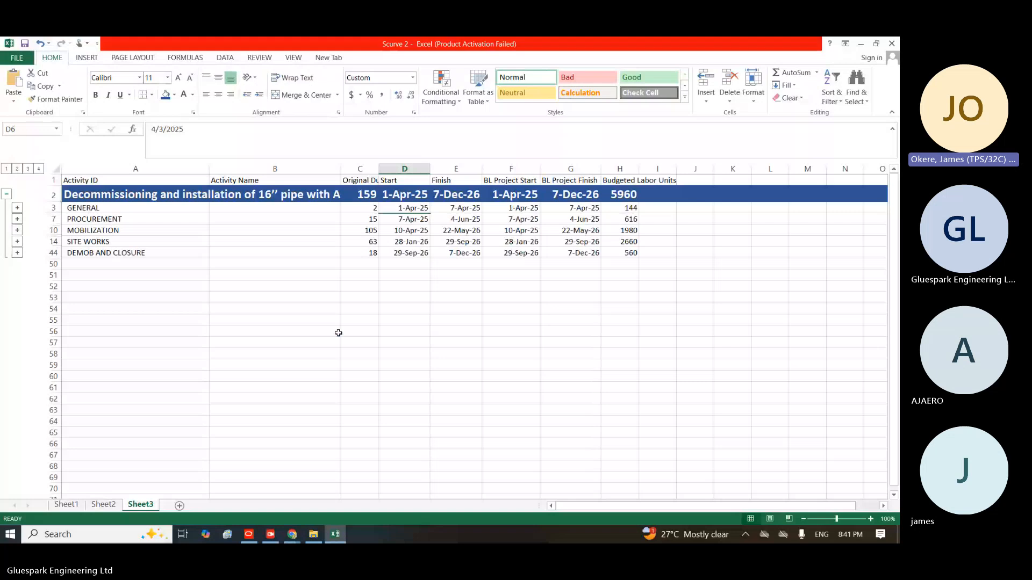
click(246, 219)
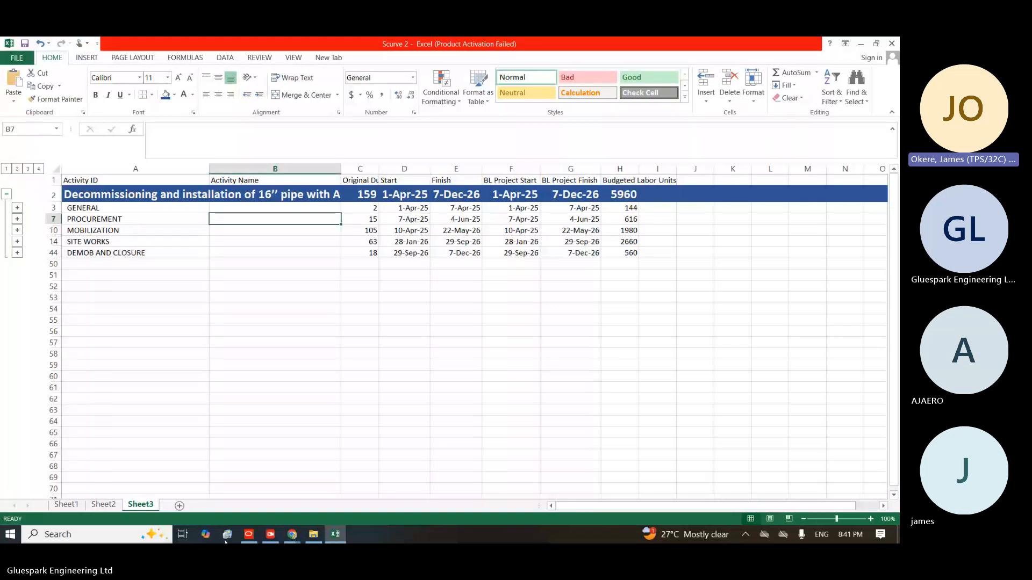
Switch to Primavera P6, collapse the grouping bands to WBS Level 2 for comparison, and return to Excel
click(249, 535)
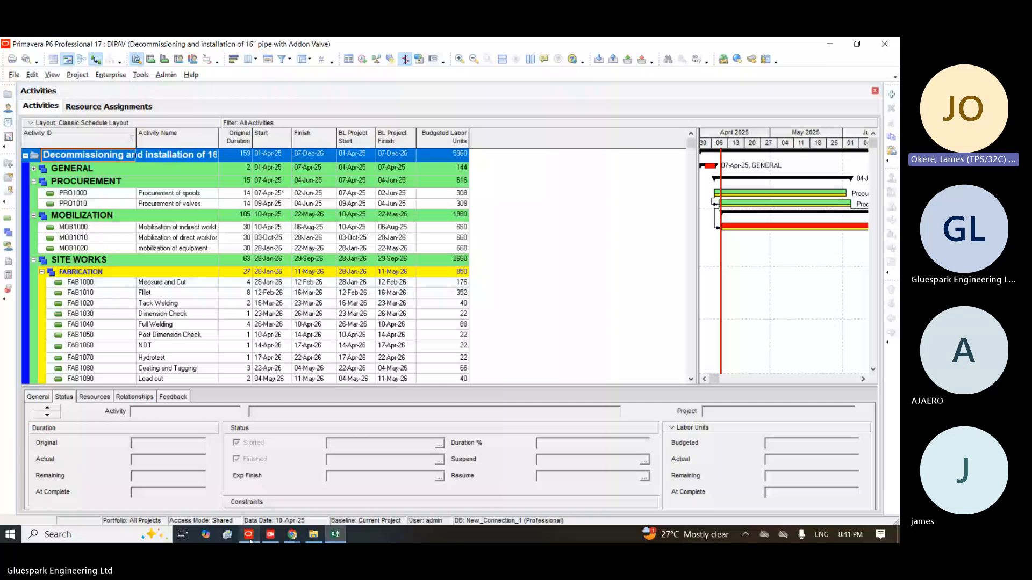
right_click(70, 156)
click(126, 430)
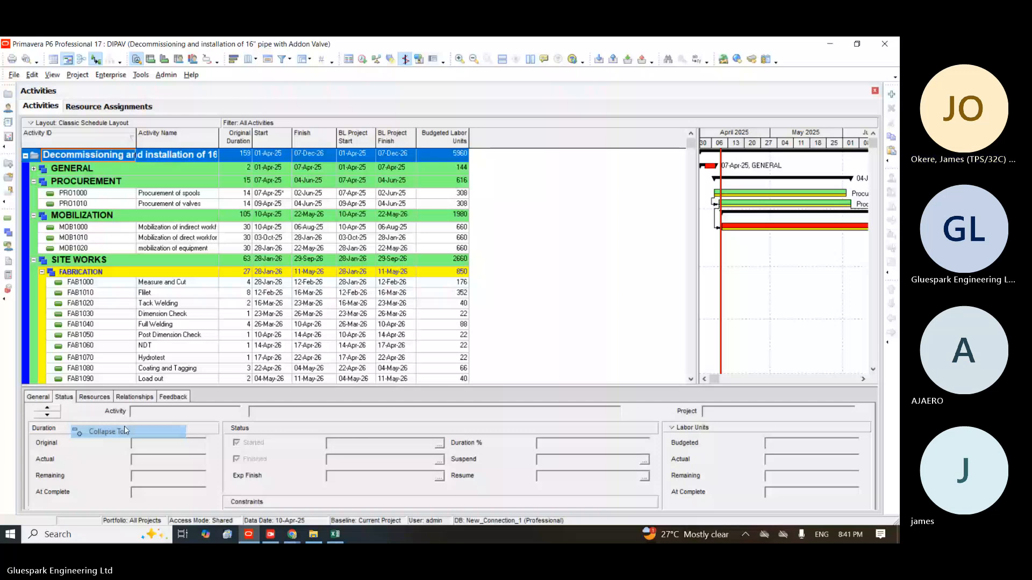
click(124, 430)
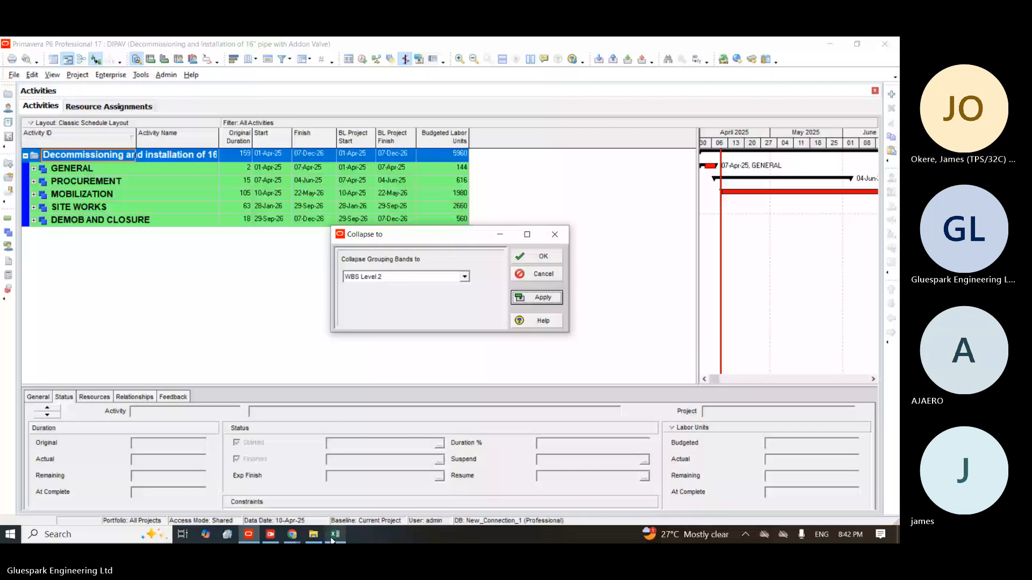
click(333, 536)
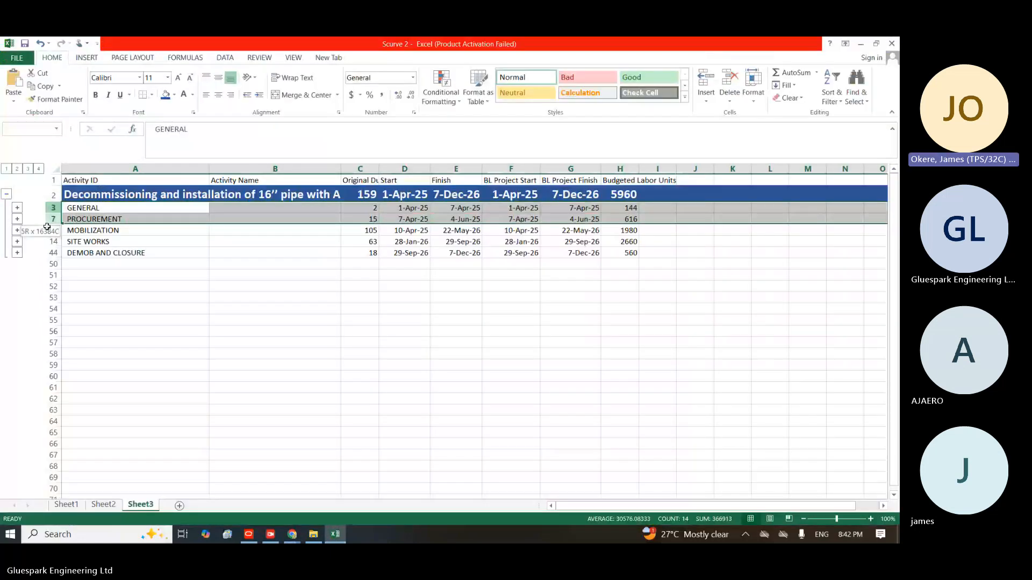
Try formatting the full row range 3 to 44, GENERAL to DEMOB AND CLOSURE, with a green fill and bold text
drag(47, 227, 53, 253)
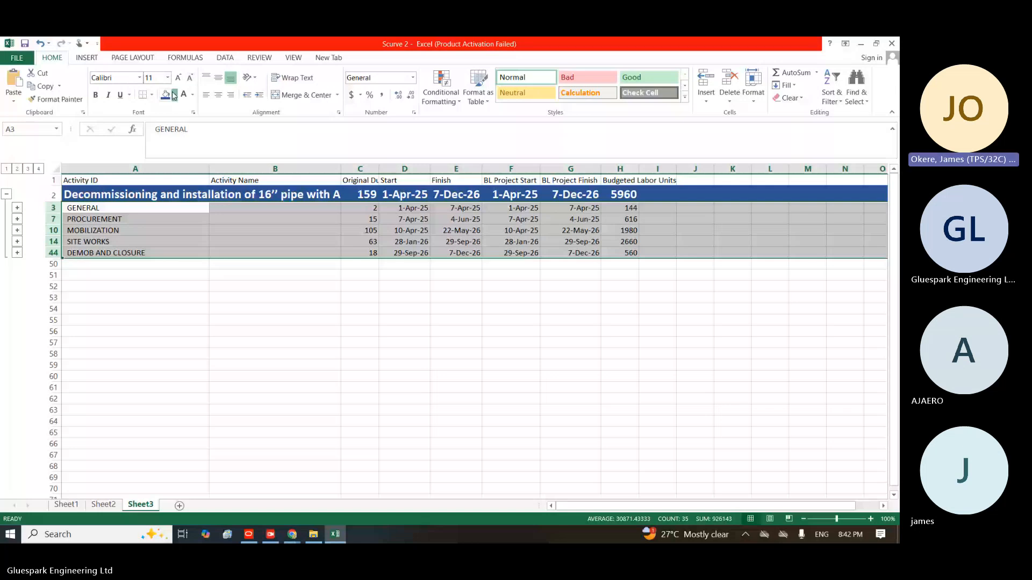
click(167, 95)
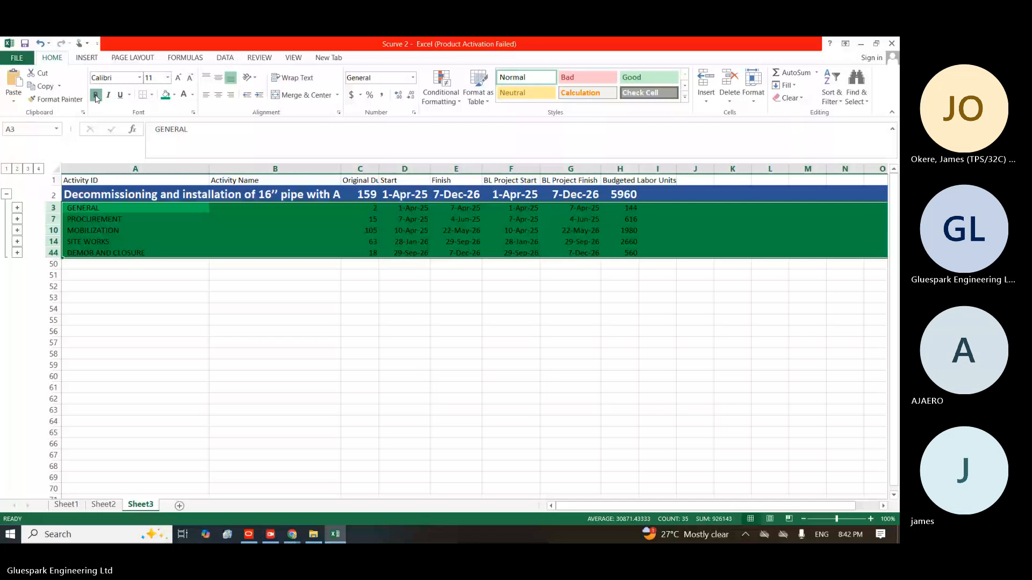
click(95, 95)
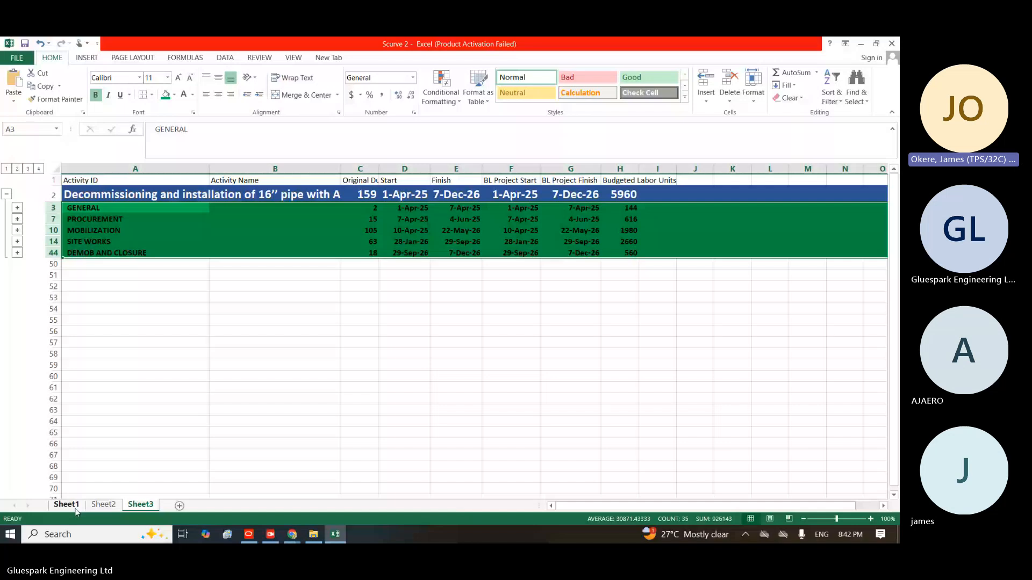
Check the group row formatting on Sheet2 and in Primavera P6, and try setting Sheet3 rows 3 to 44 to font size 14
click(104, 505)
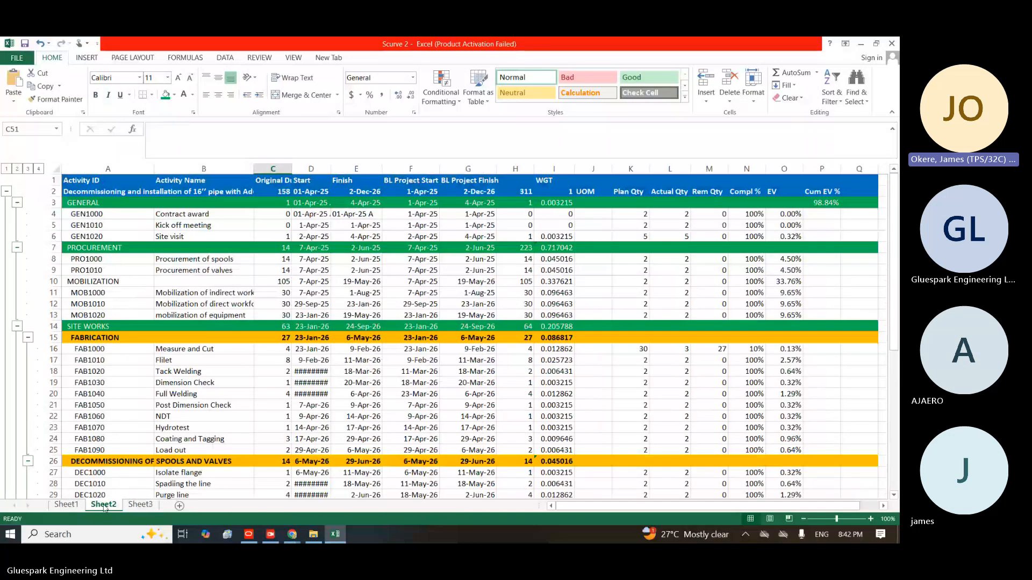
click(250, 536)
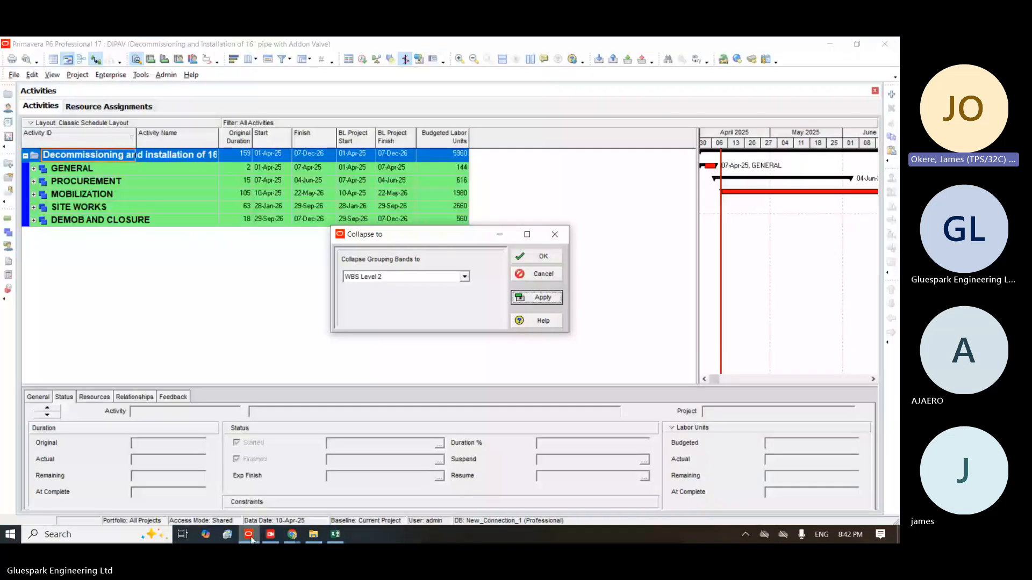
click(339, 535)
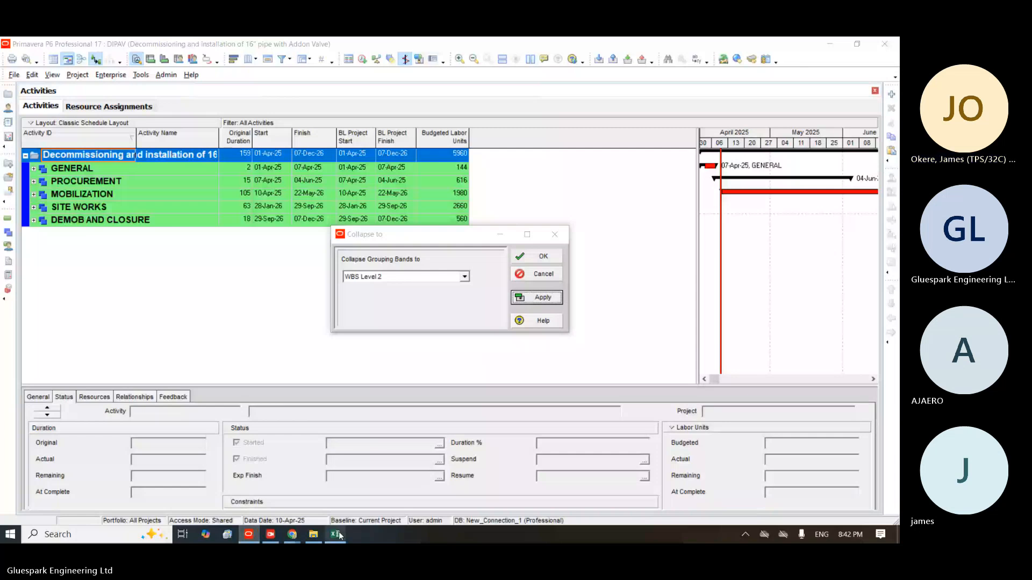
click(339, 534)
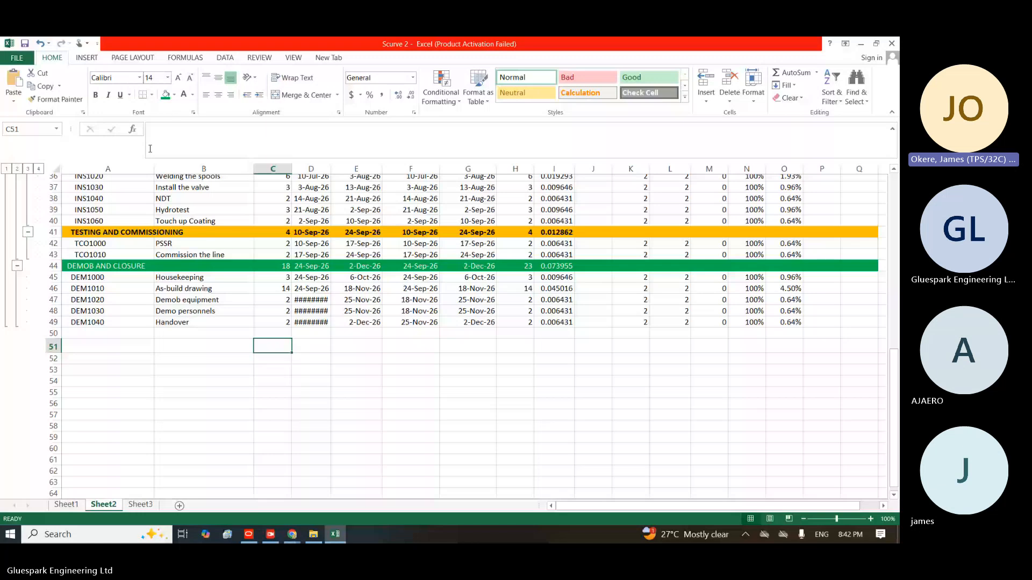
click(142, 508)
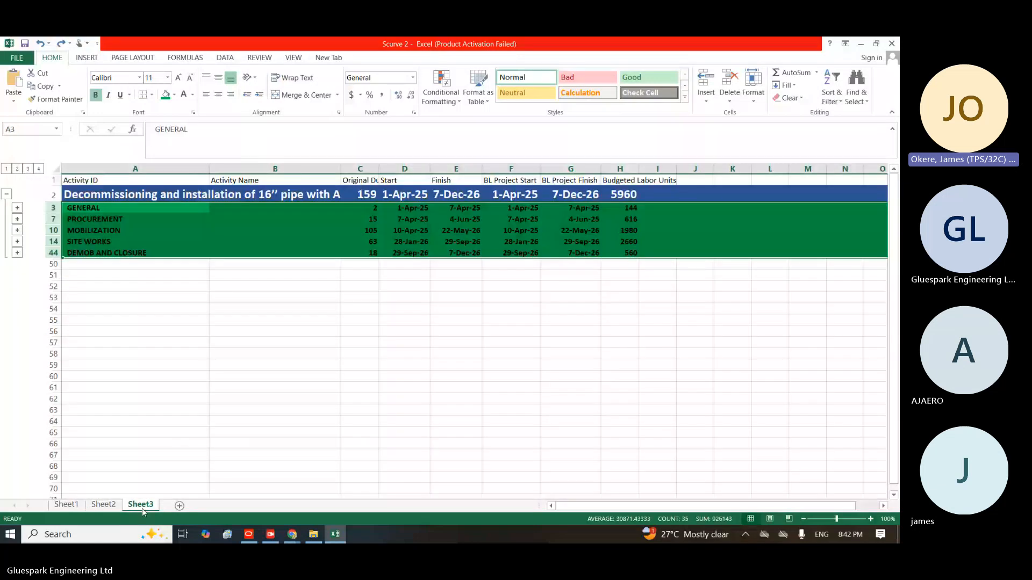
click(168, 78)
click(150, 148)
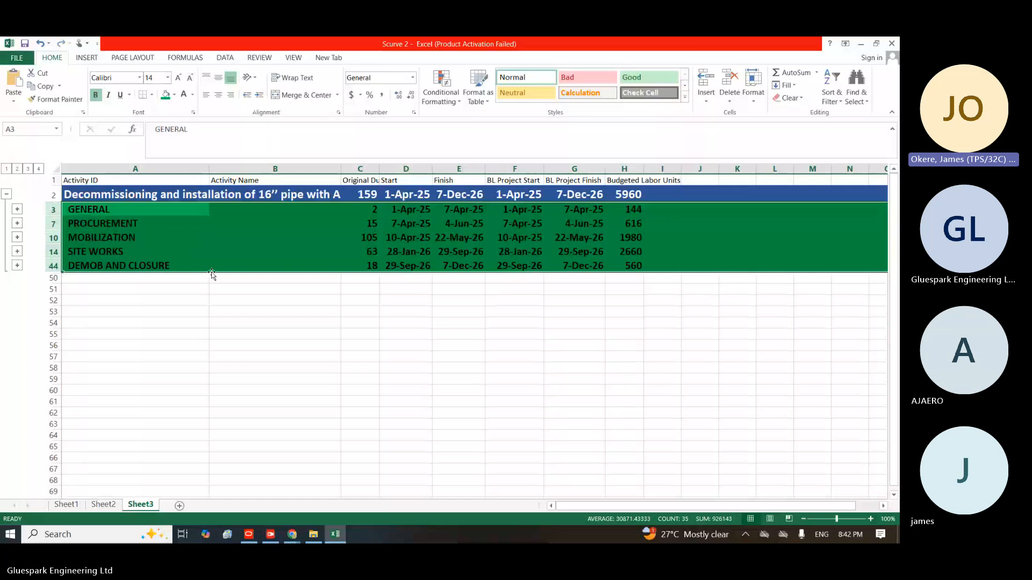
Switch to Primavera P6, collapse the grouping bands to WBS Level 3 to examine the subgroup colours, and return to Excel
click(248, 534)
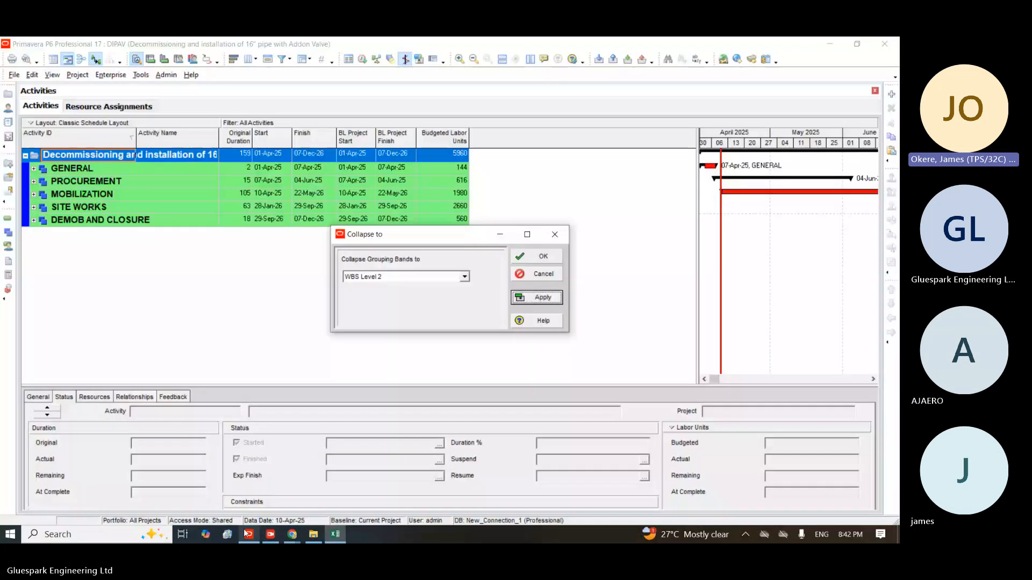
click(462, 277)
click(404, 306)
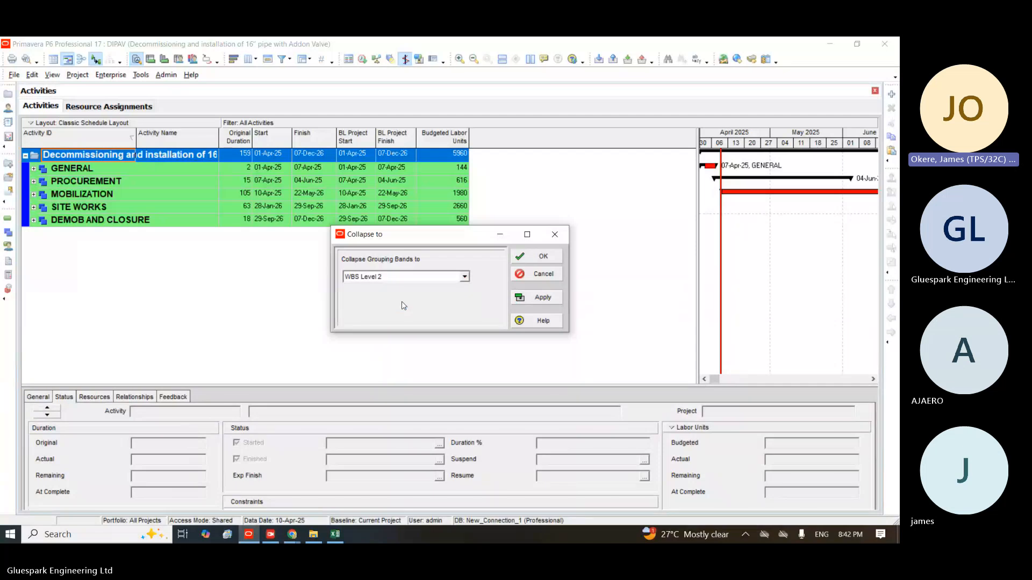
click(543, 300)
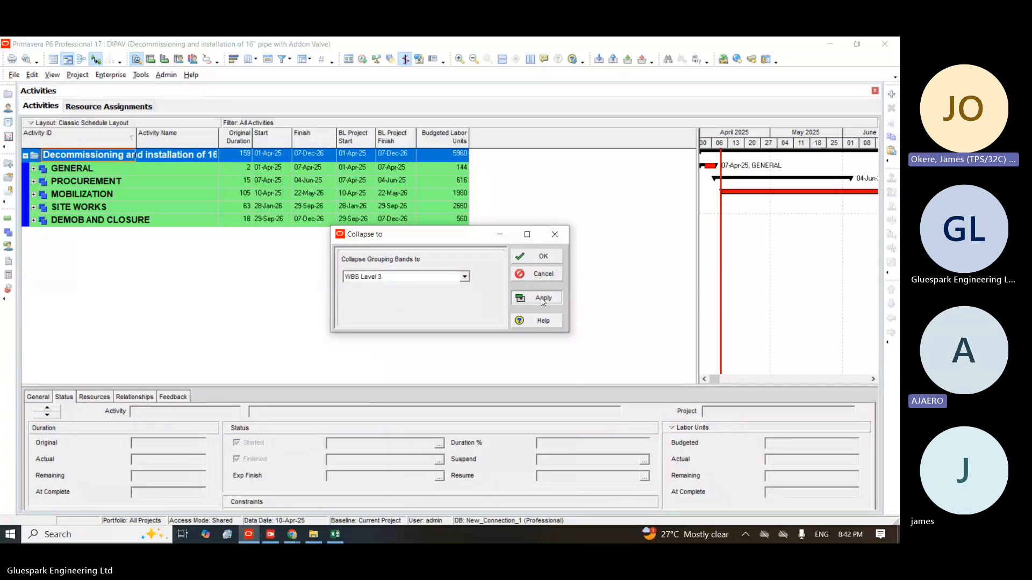
click(544, 257)
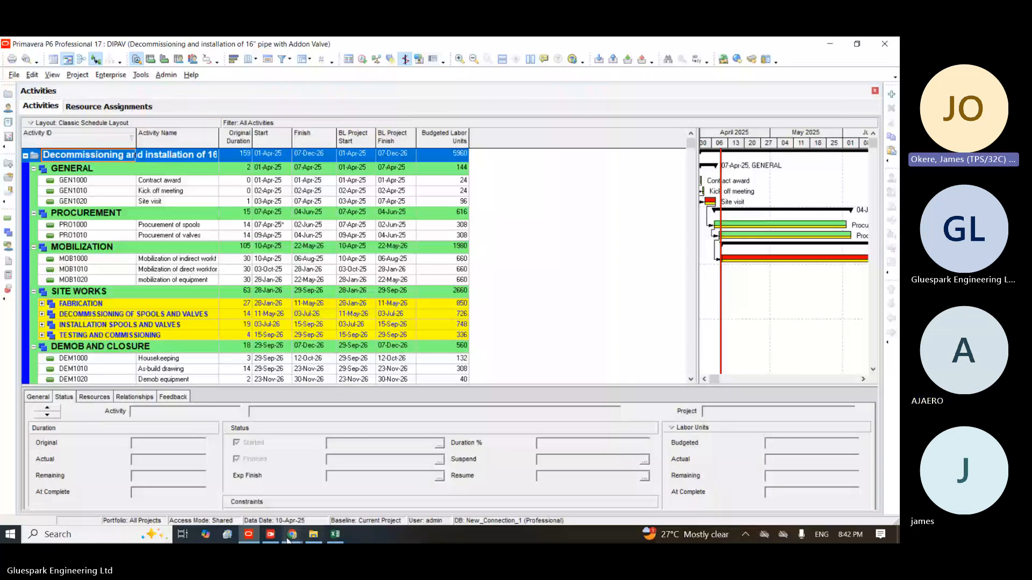
click(339, 535)
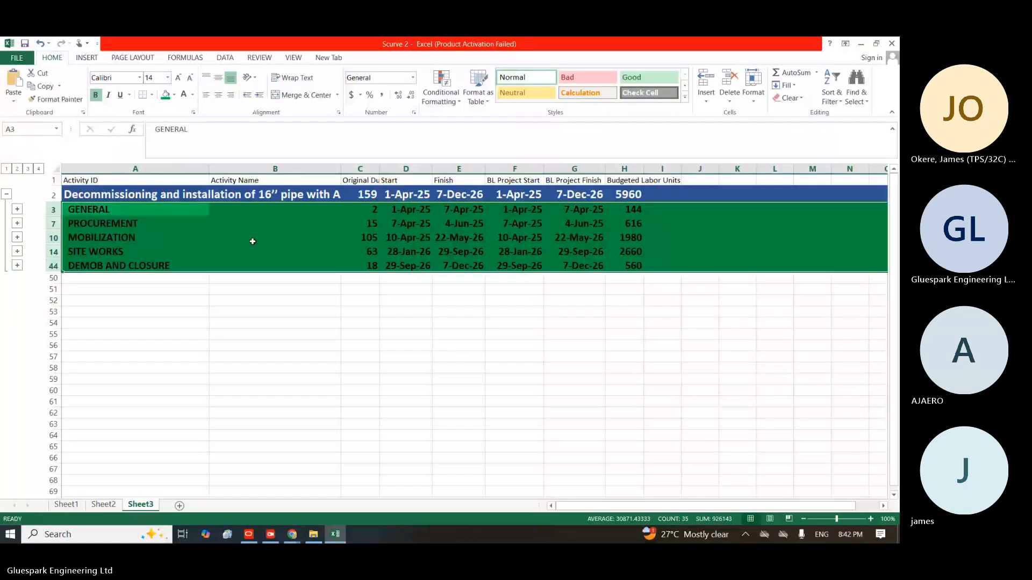
Expand the outline to level 3 to inspect the formatting, and undo the expansion, font size, bold and green fill on rows 3 to 44
click(28, 169)
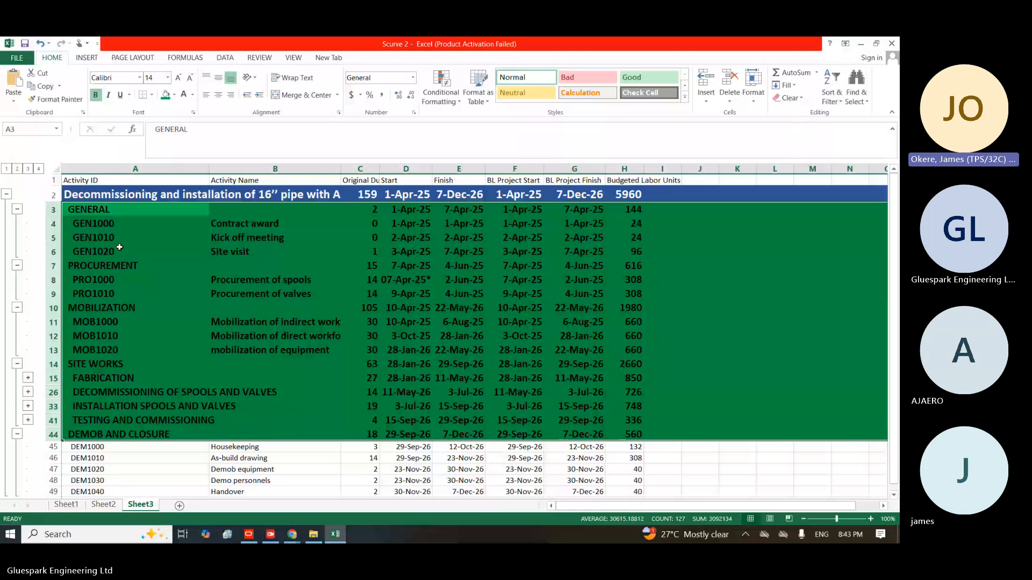
click(225, 469)
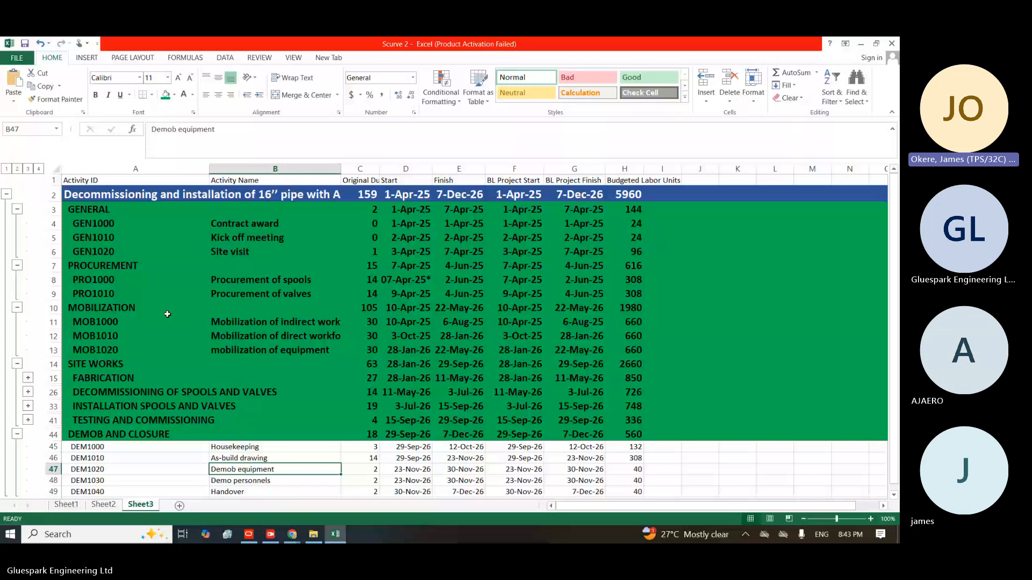
key(ctrl+z)
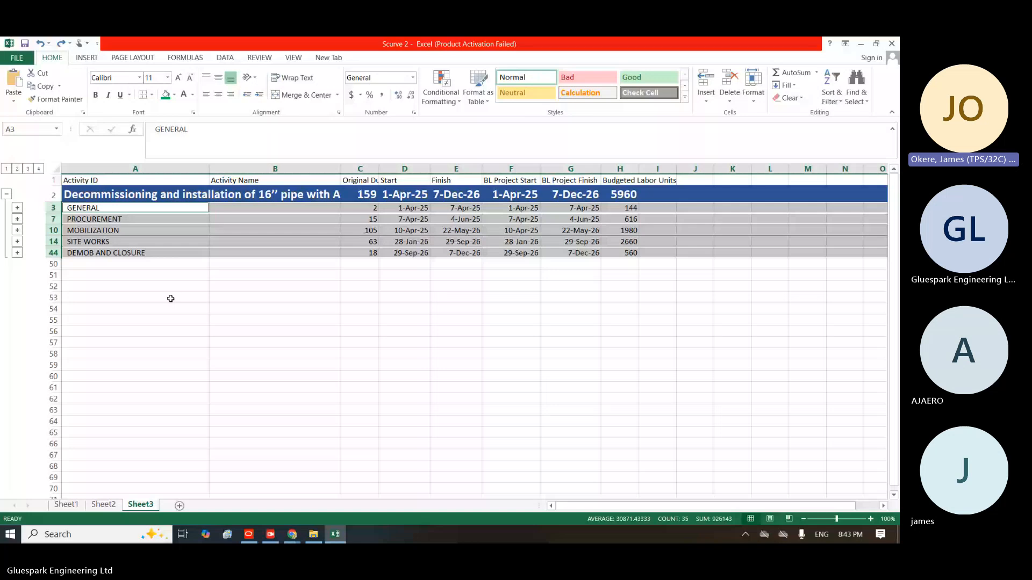
Format only the visible group rows 3, 7, 10, 14 and 44 with a green fill and bold 14-point text
click(166, 94)
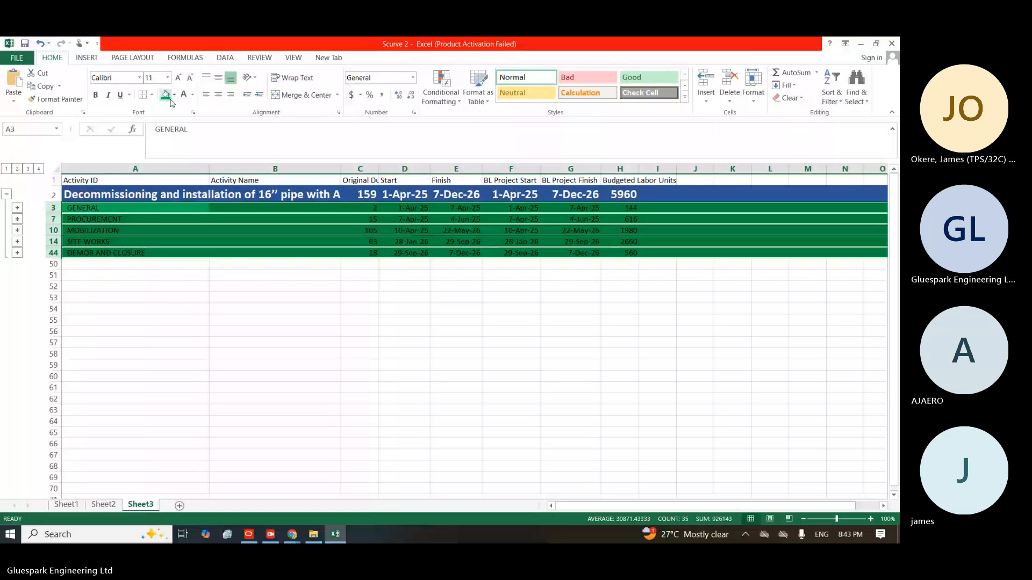
click(97, 96)
click(168, 77)
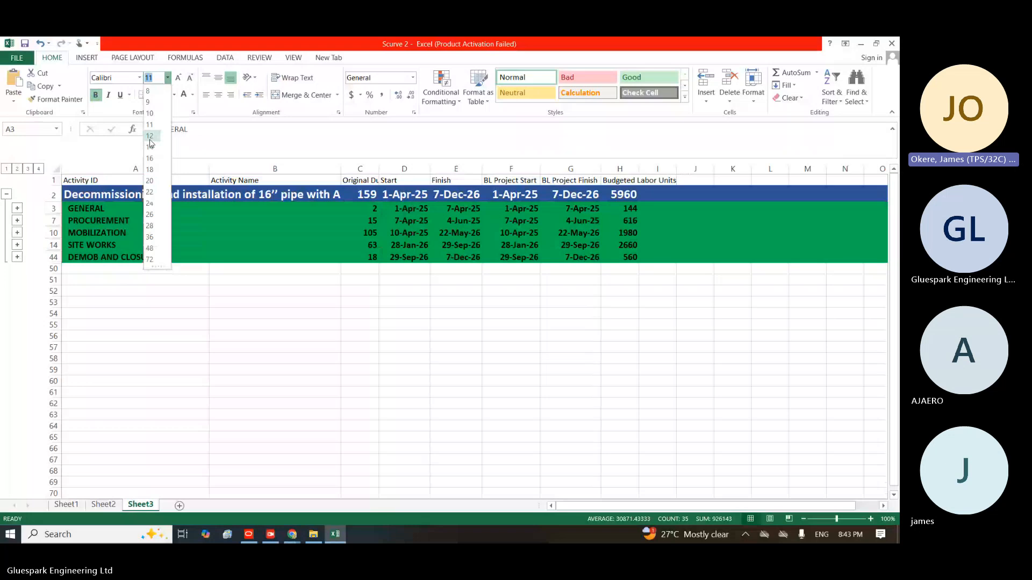
click(150, 138)
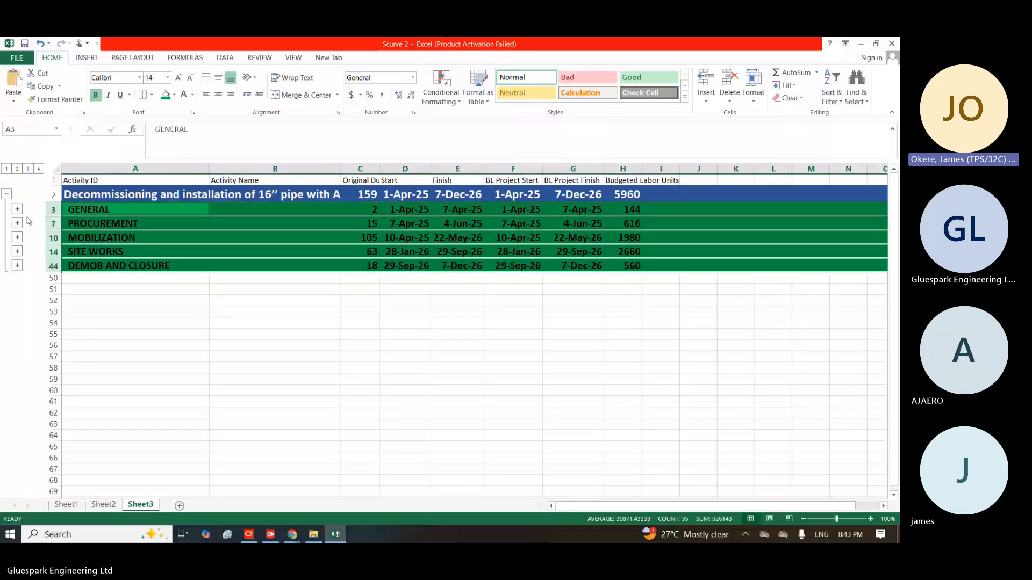
Expand the outline to level 3 and format only visible subgroup rows 15, 26, 33 and 41 with orange fill and bold dark blue text
click(27, 170)
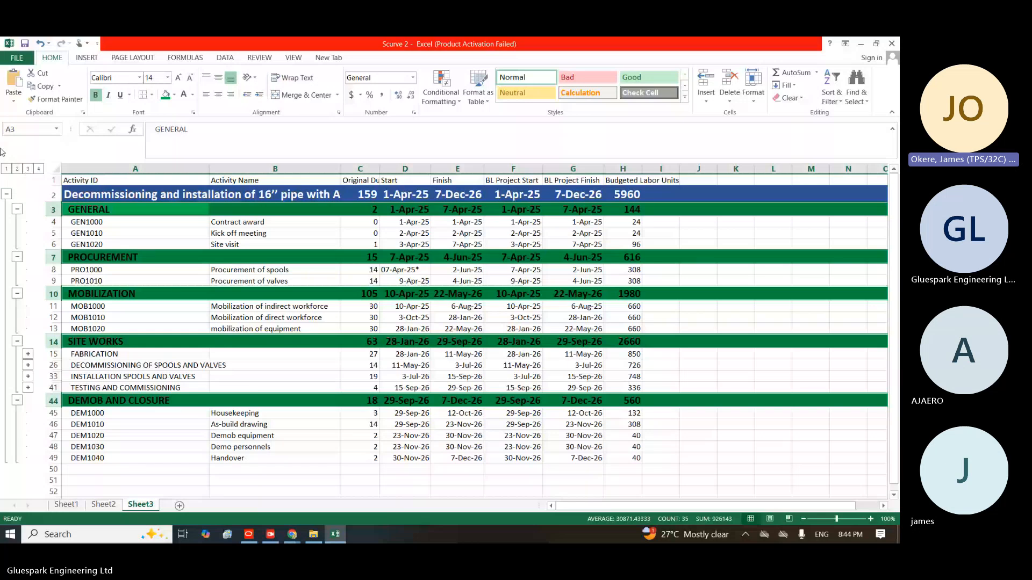
click(135, 223)
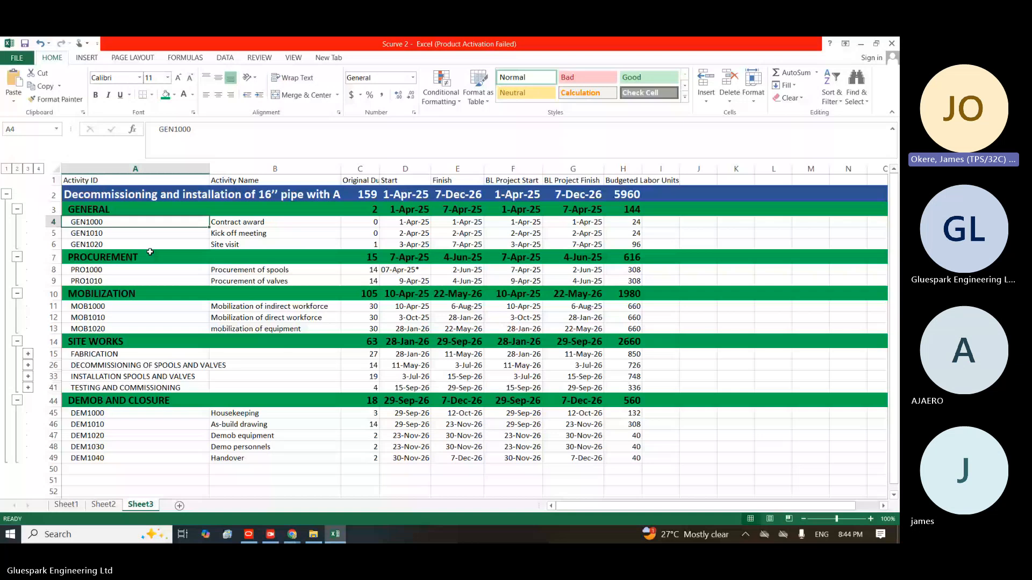
drag(53, 354, 51, 380)
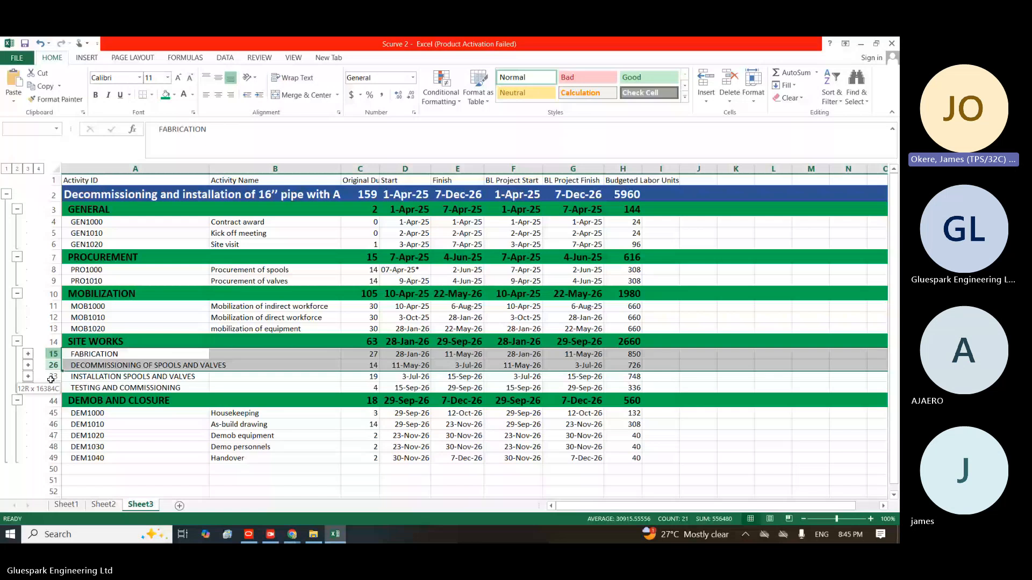
drag(51, 379, 52, 387)
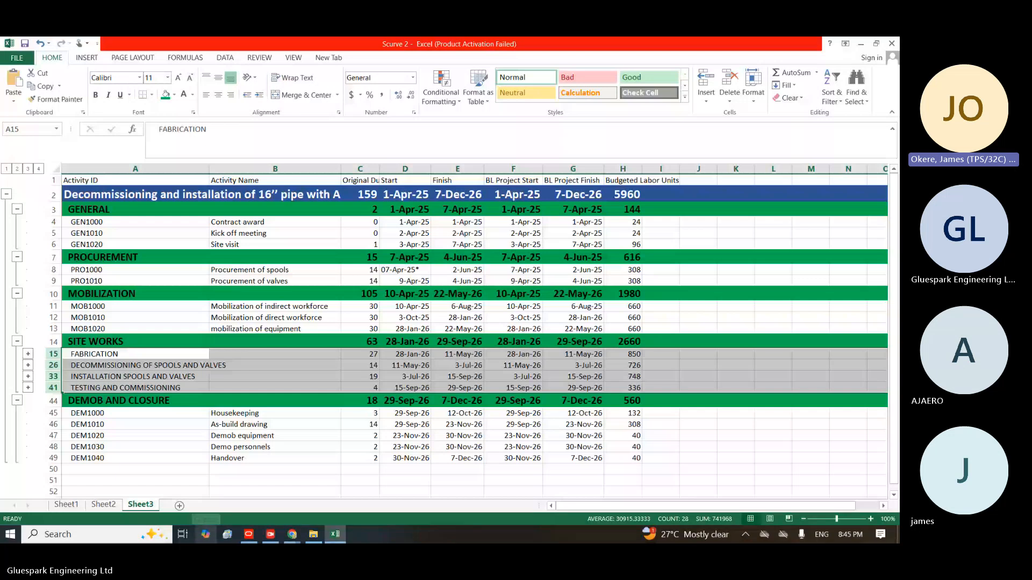
key(alt+semicolon)
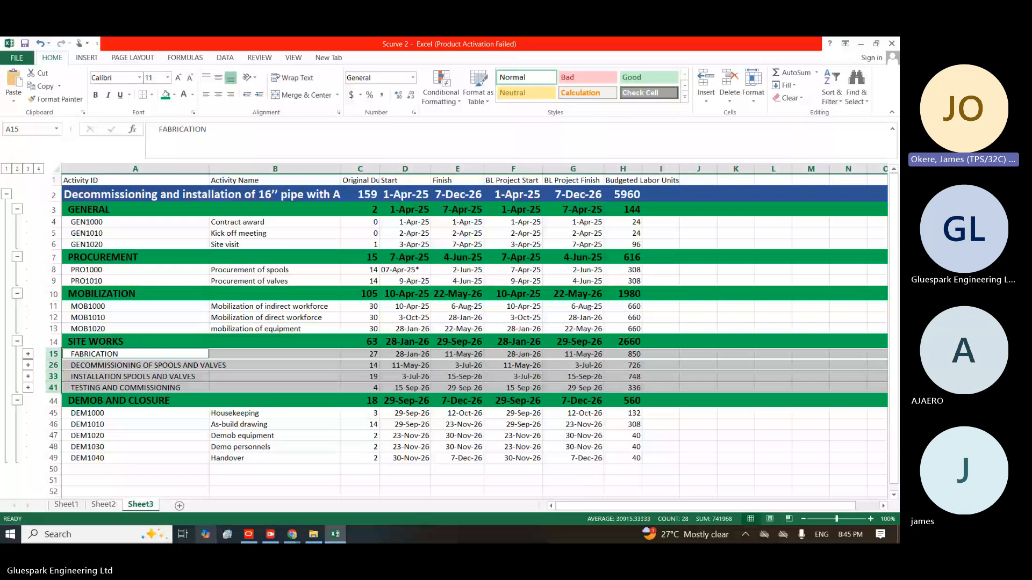
click(176, 96)
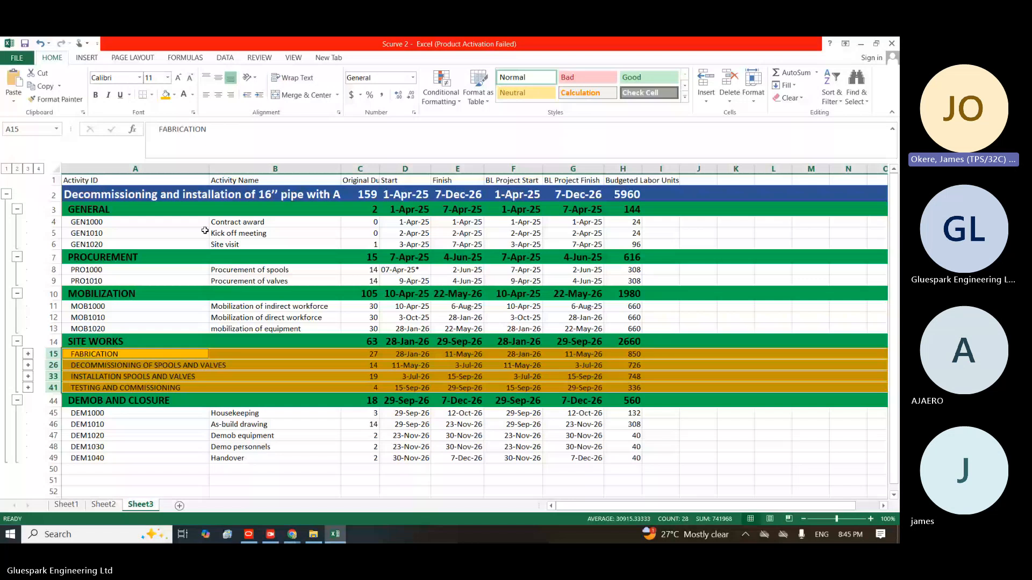
click(249, 534)
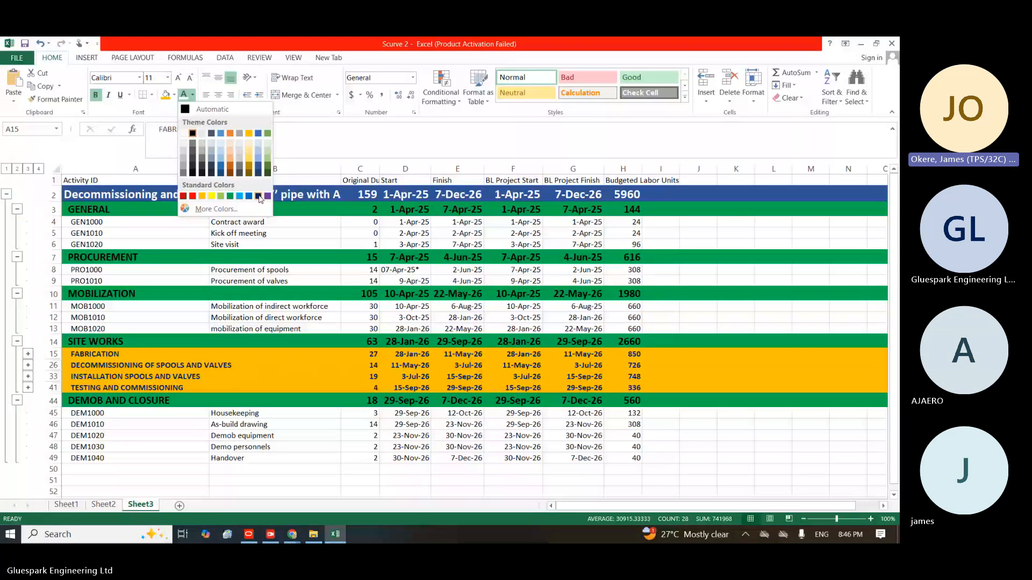
click(259, 197)
click(274, 294)
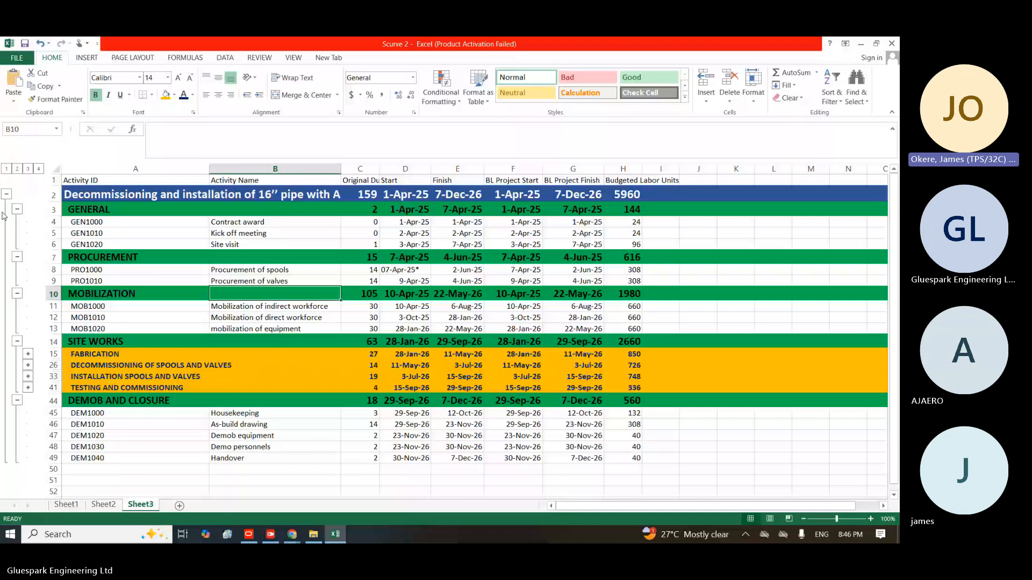
Expand the outline to level 4 and fit column H to the width of its Budgeted Labor Units header
click(39, 168)
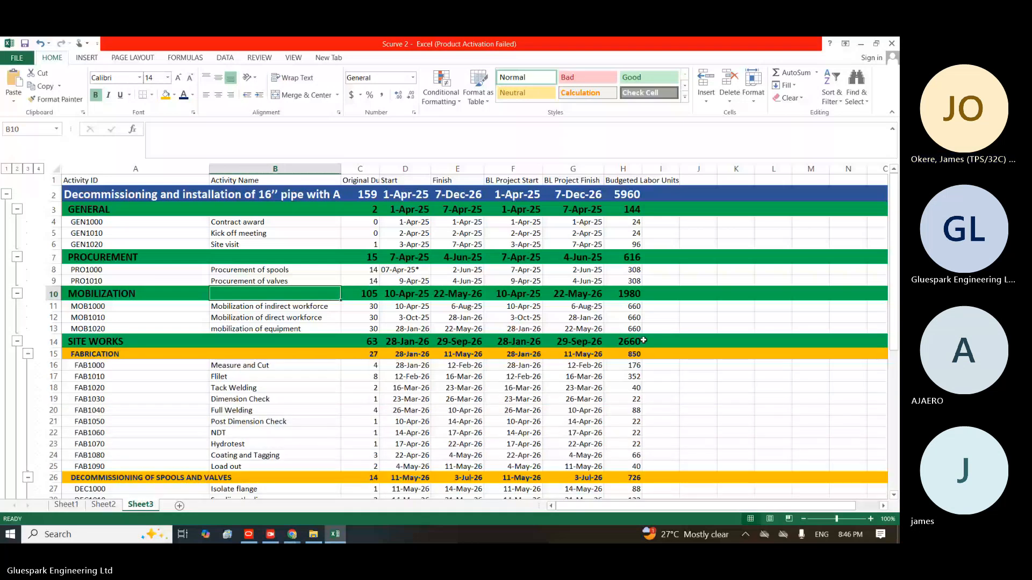
double_click(641, 169)
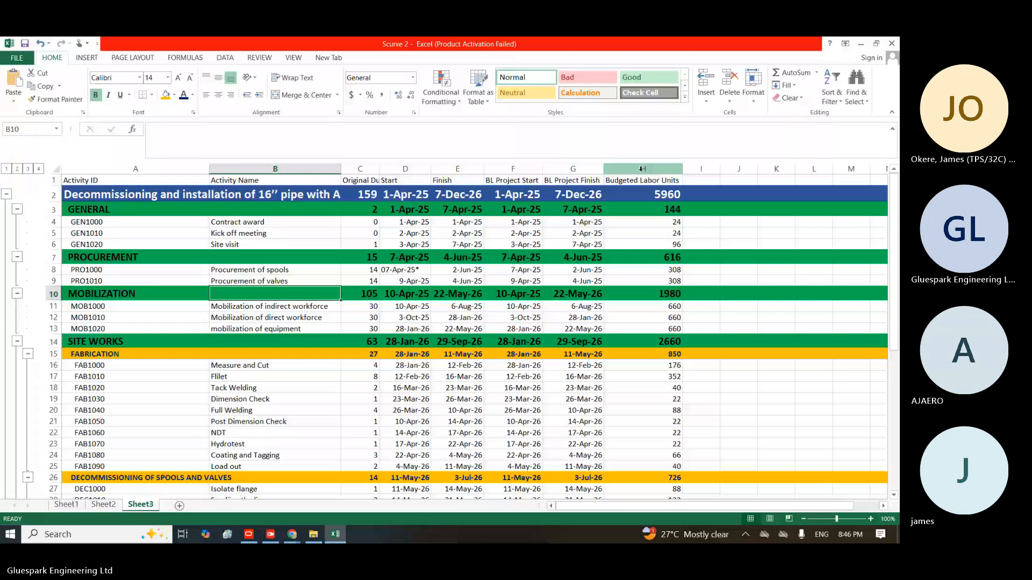
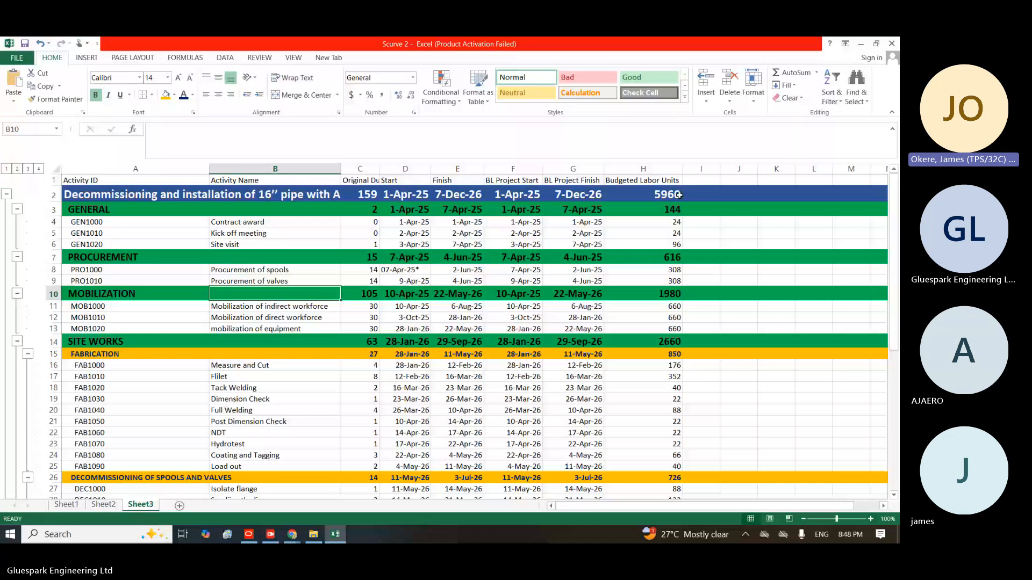
click(650, 173)
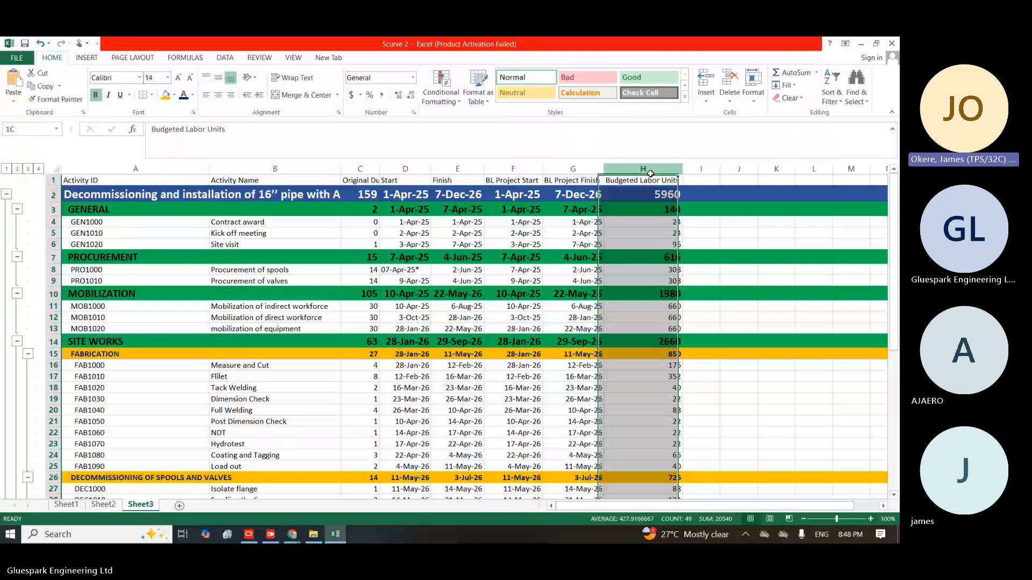
drag(650, 174, 651, 172)
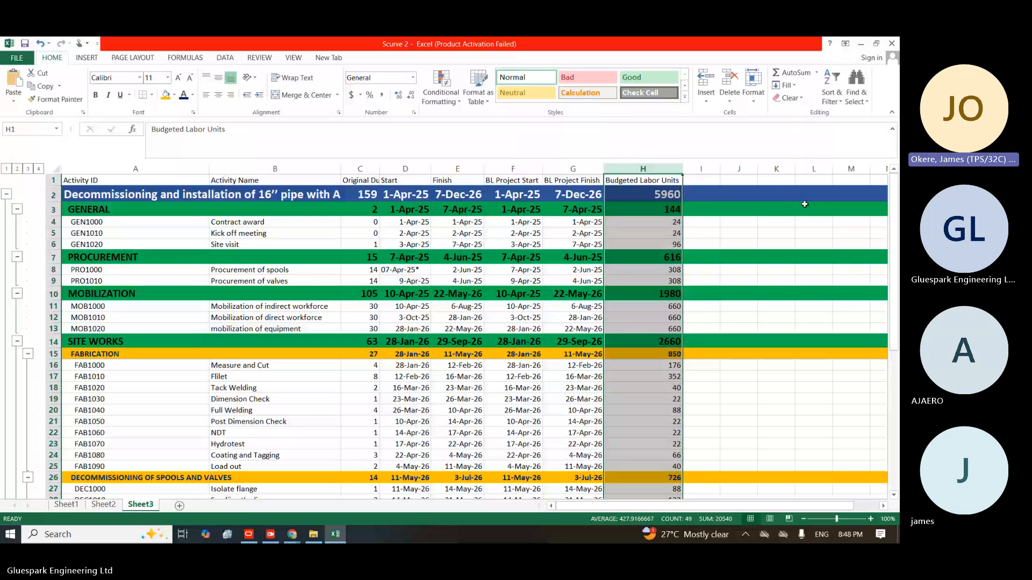
click(672, 201)
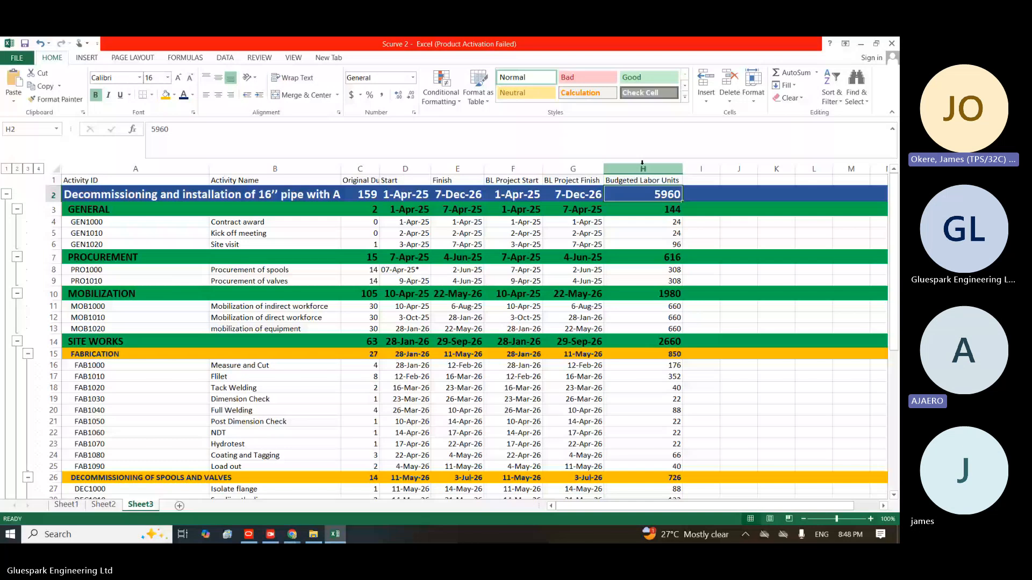
Copy the Budgeted Labor Units column H into column I and fit the new column's width to its header
click(646, 168)
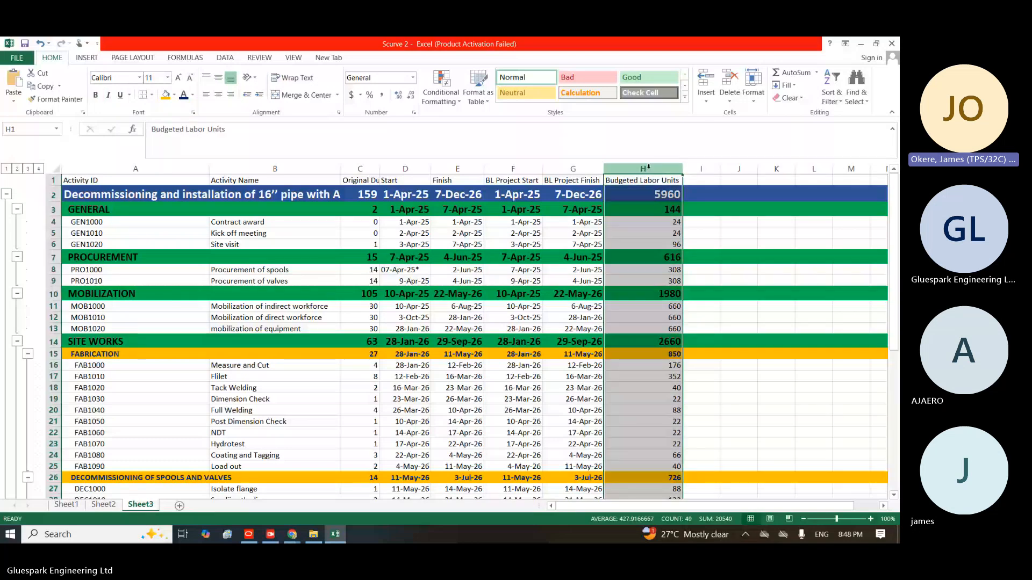
key(ctrl+c)
click(700, 168)
key(ctrl+v)
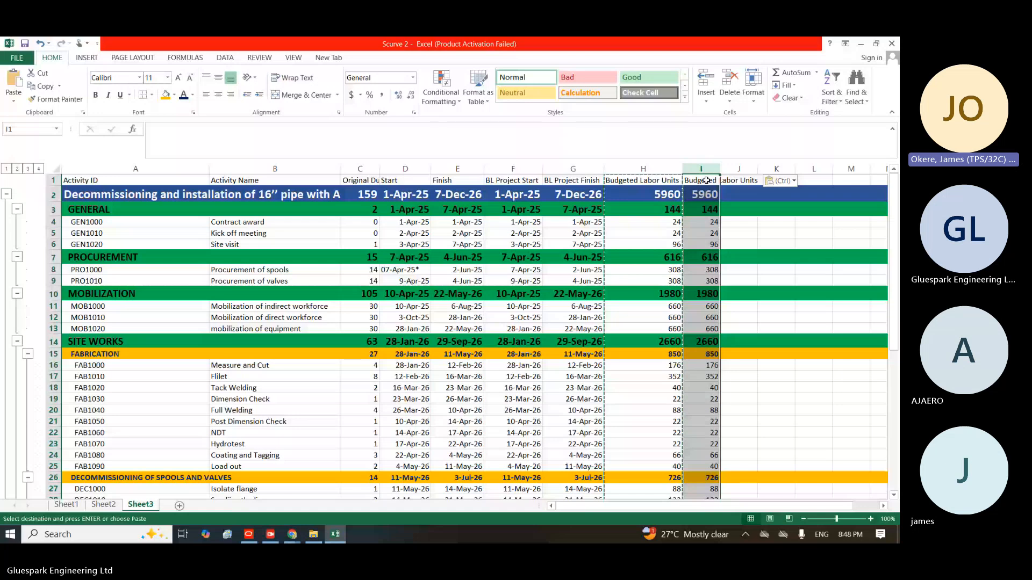
click(722, 215)
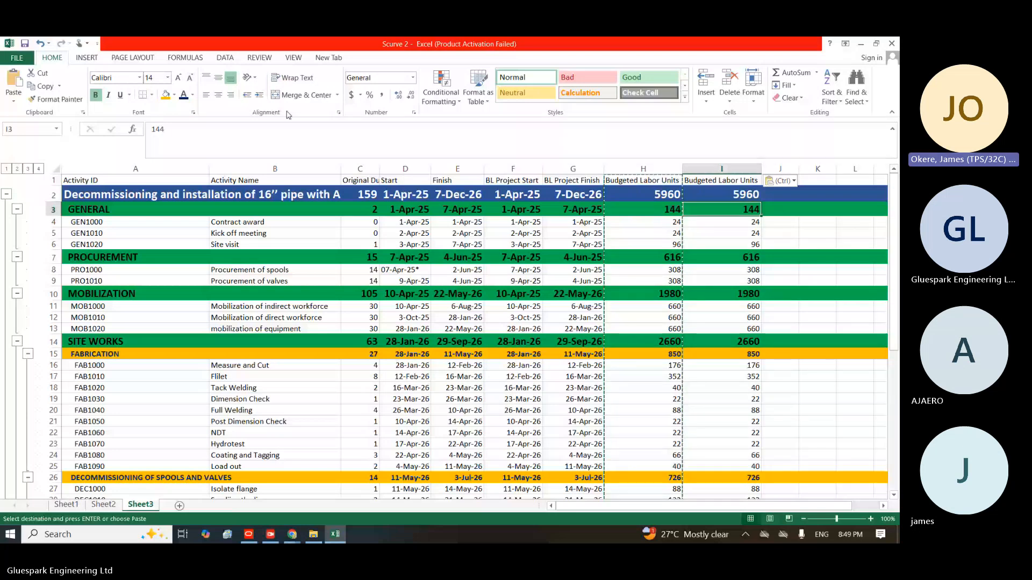
Collapse the outline to level 2 and enter the project total formula =I3+I7+I10+I14+I44 in cell I2
click(17, 169)
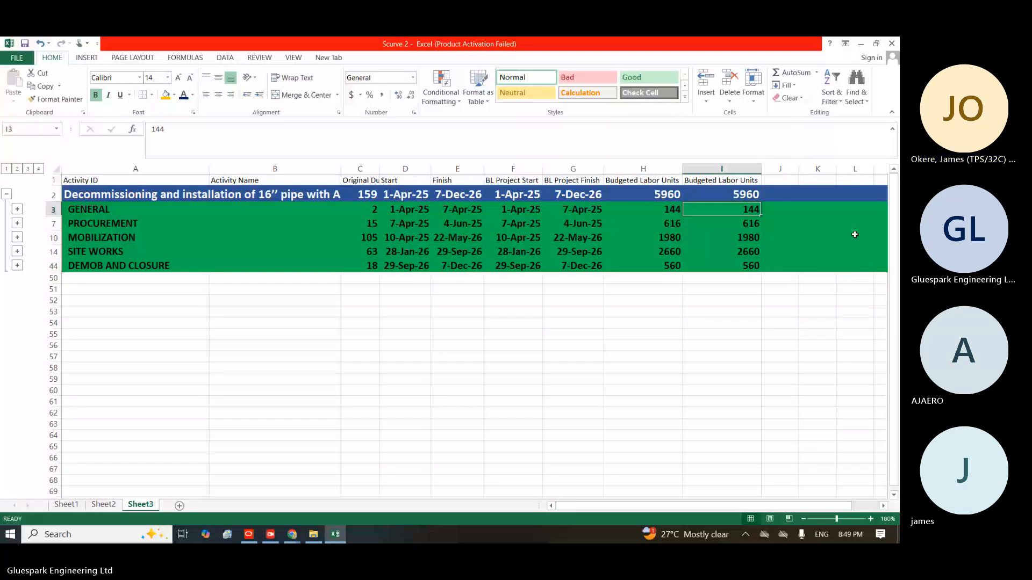
click(743, 195)
text(=)
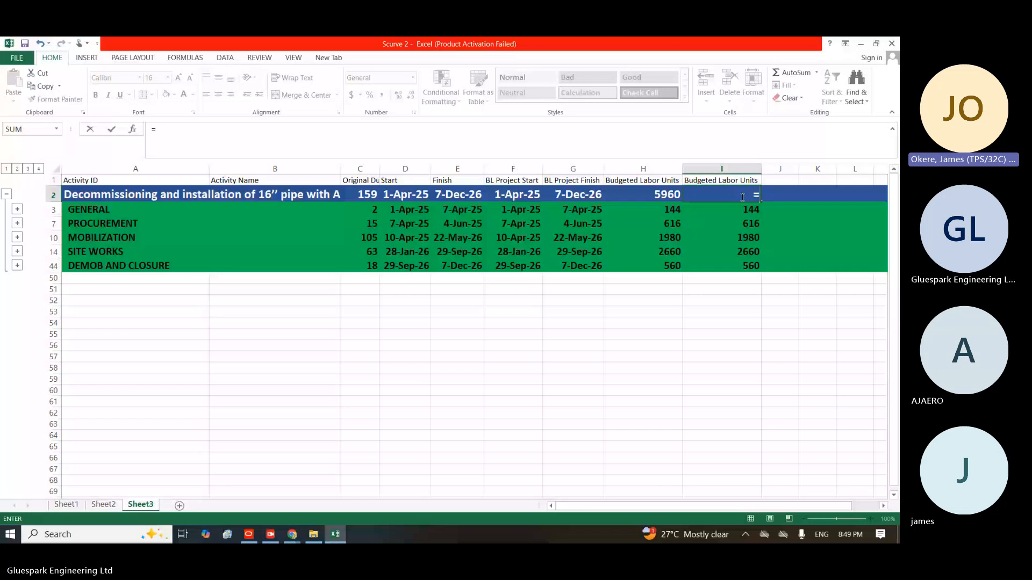
click(741, 209)
text(+)
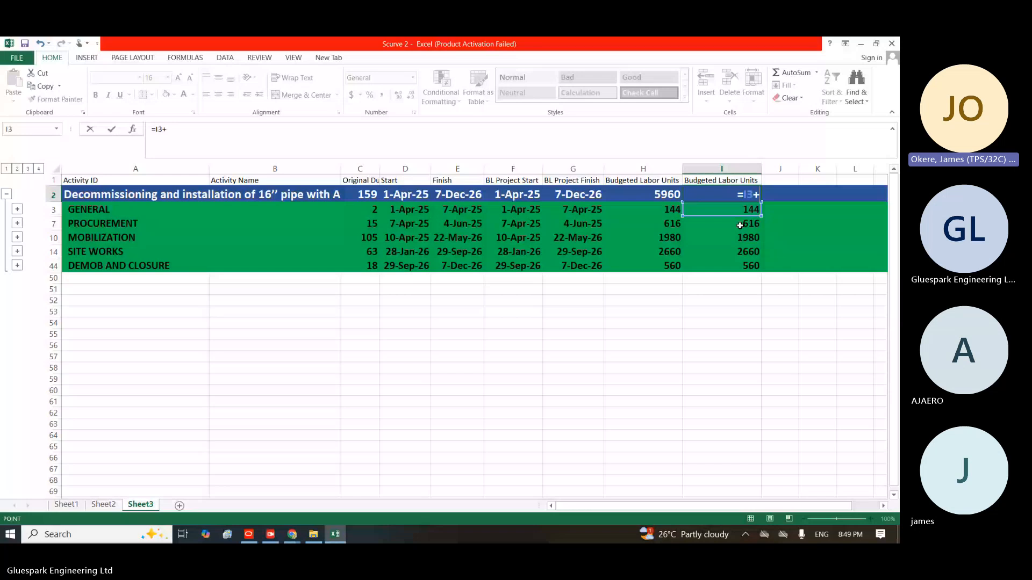
click(740, 225)
text(+)
click(741, 238)
text(+)
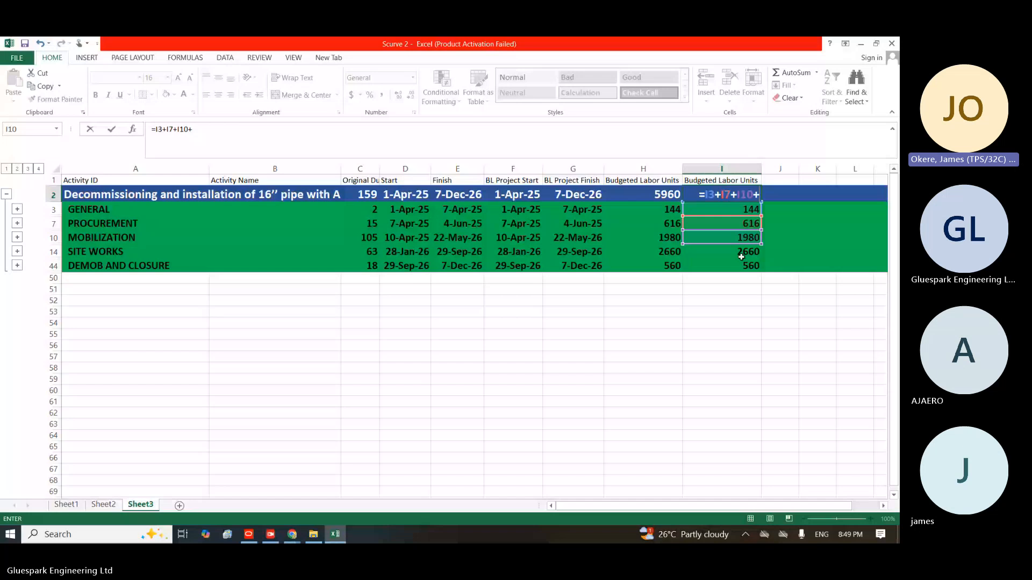
click(741, 251)
text(+)
click(741, 266)
key(Return)
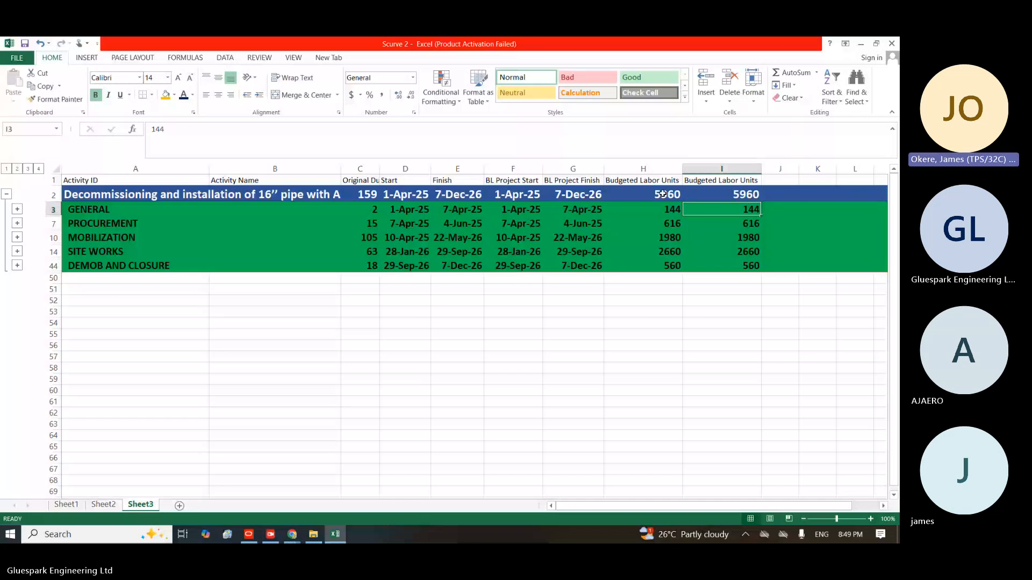
click(727, 196)
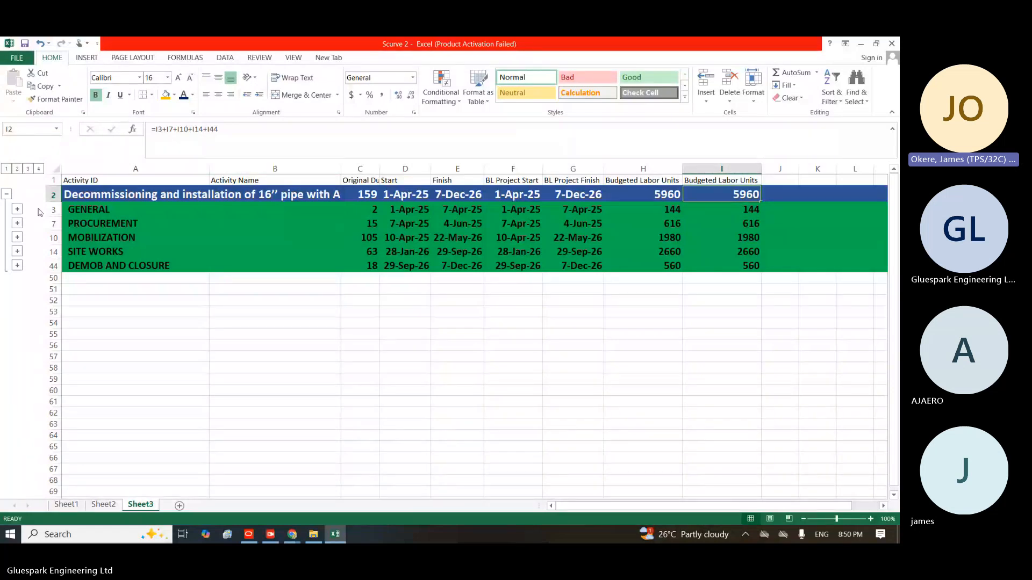
Expand the GENERAL group, enter =SUM(I4:I6) in cell I3, and check the formulas in I3 and I2
click(18, 210)
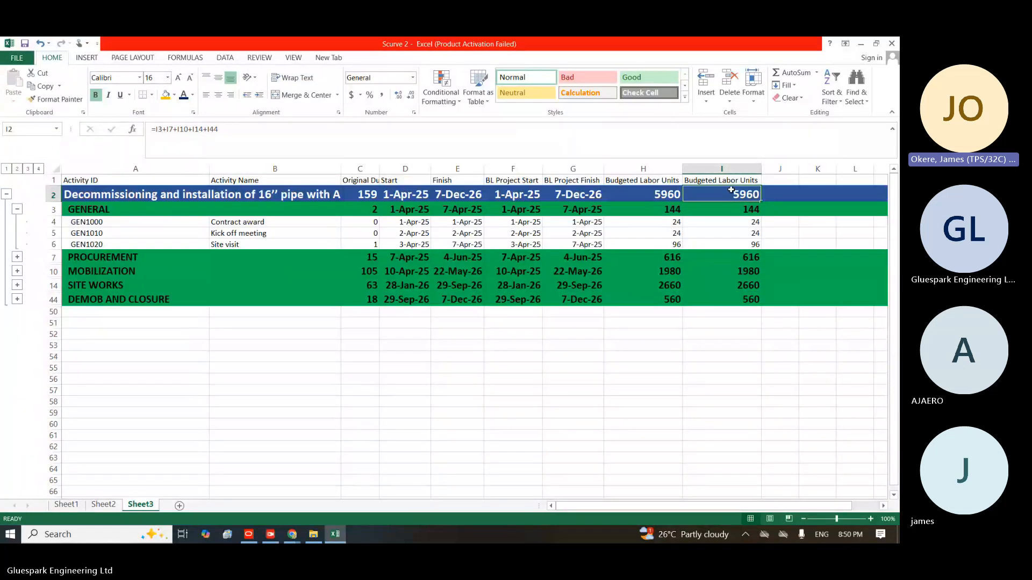
click(747, 212)
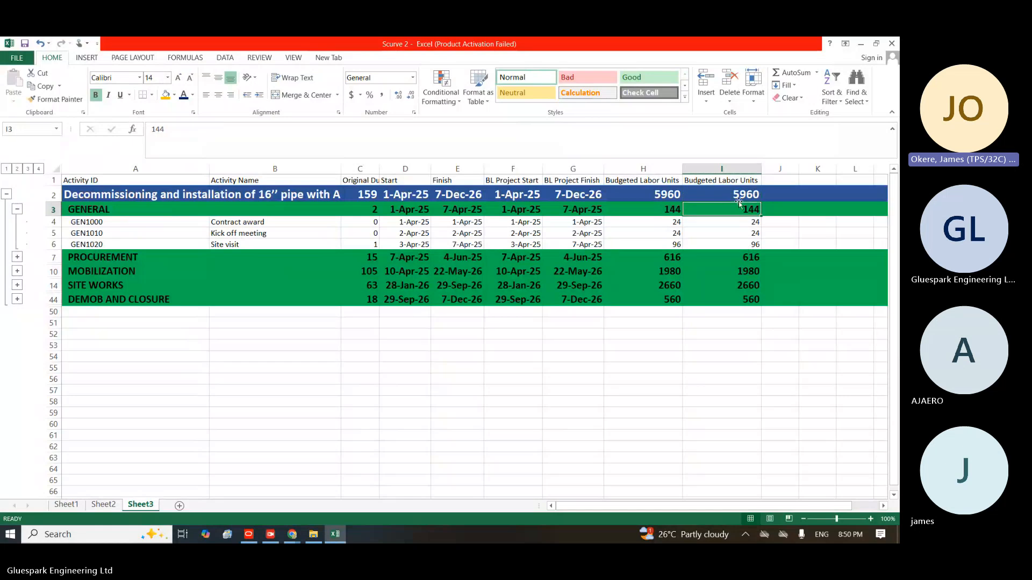
text(=SUM)
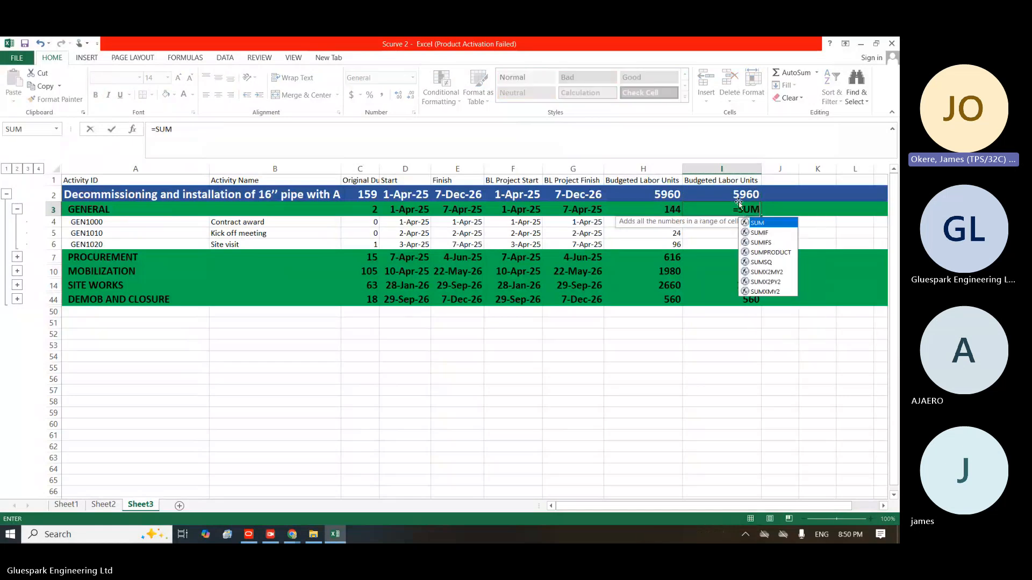
text(()
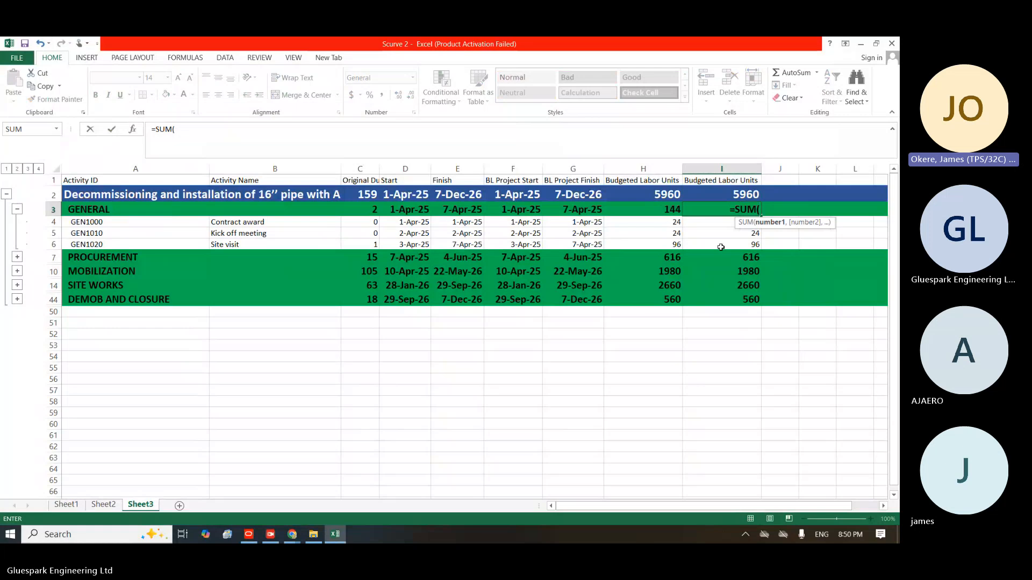
drag(720, 247, 712, 227)
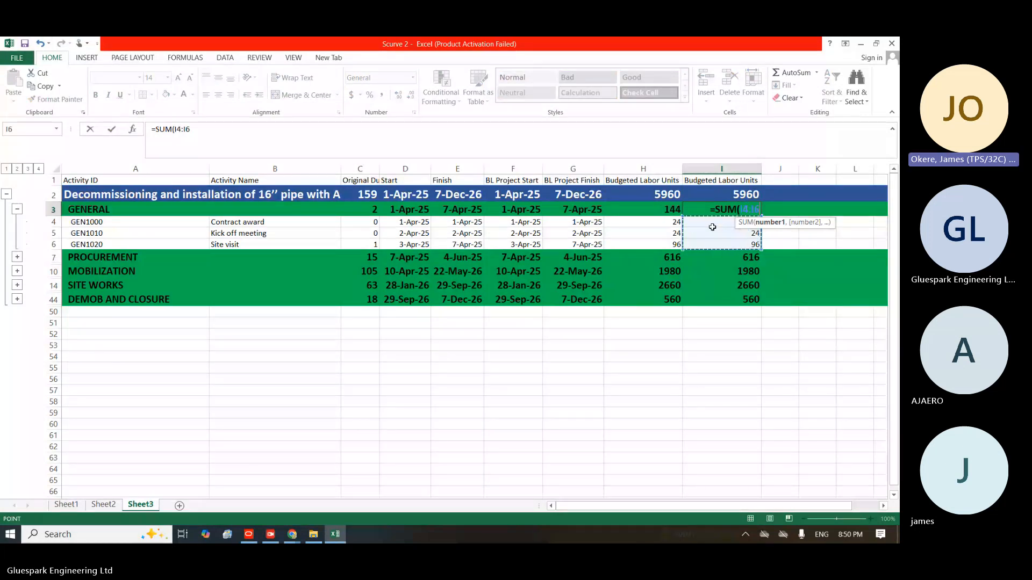
key(Return)
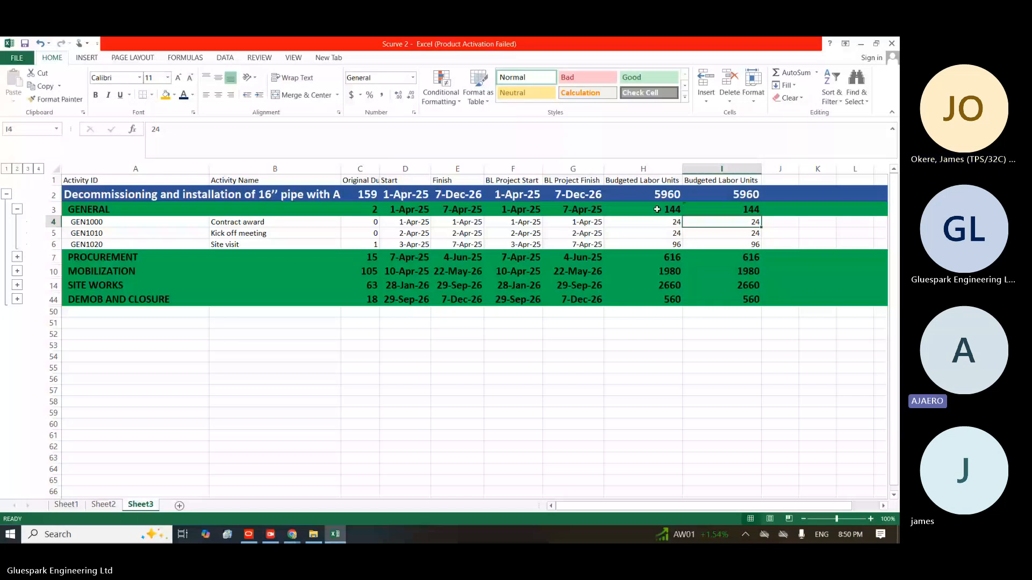
click(747, 209)
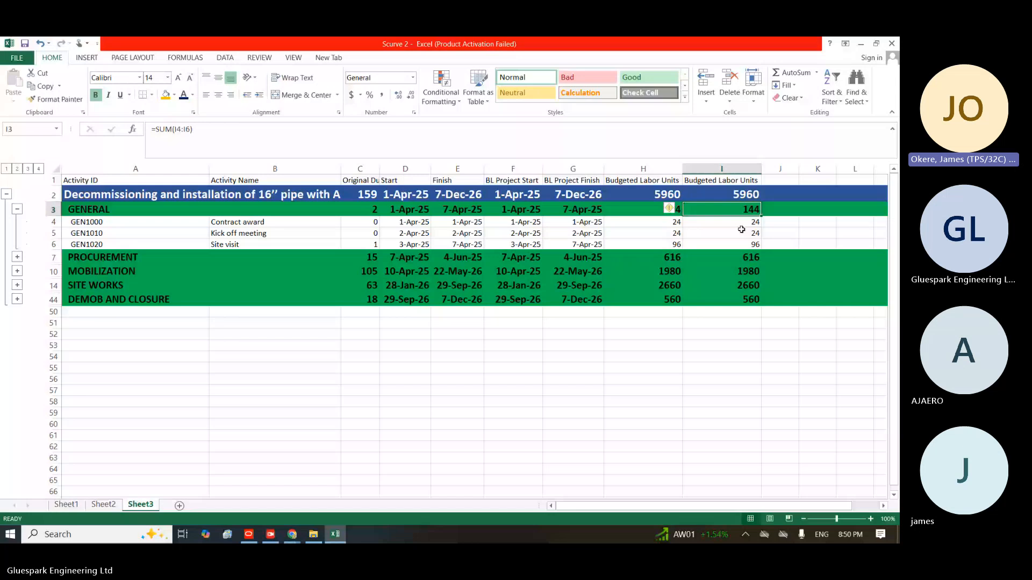
click(733, 195)
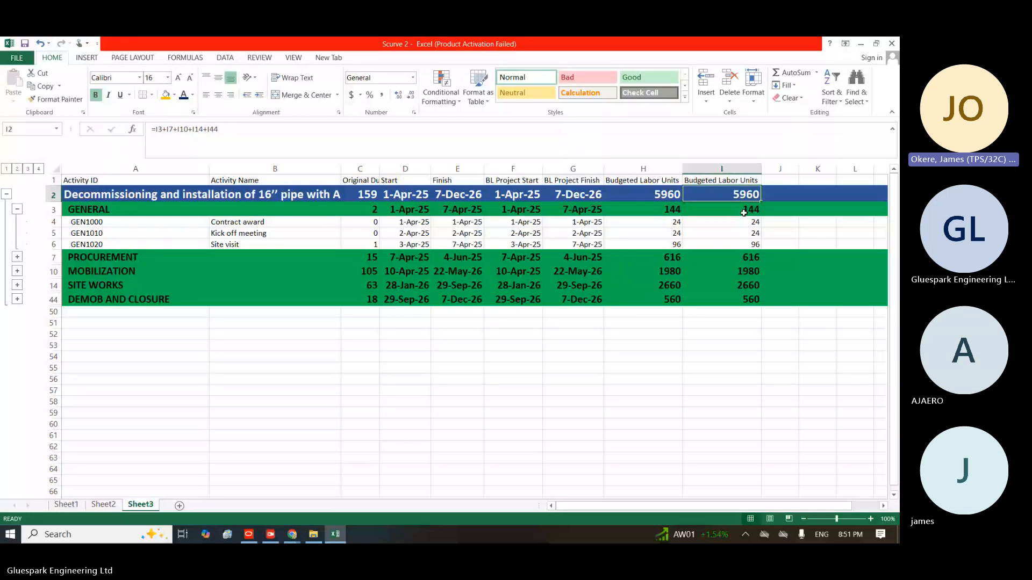
click(745, 212)
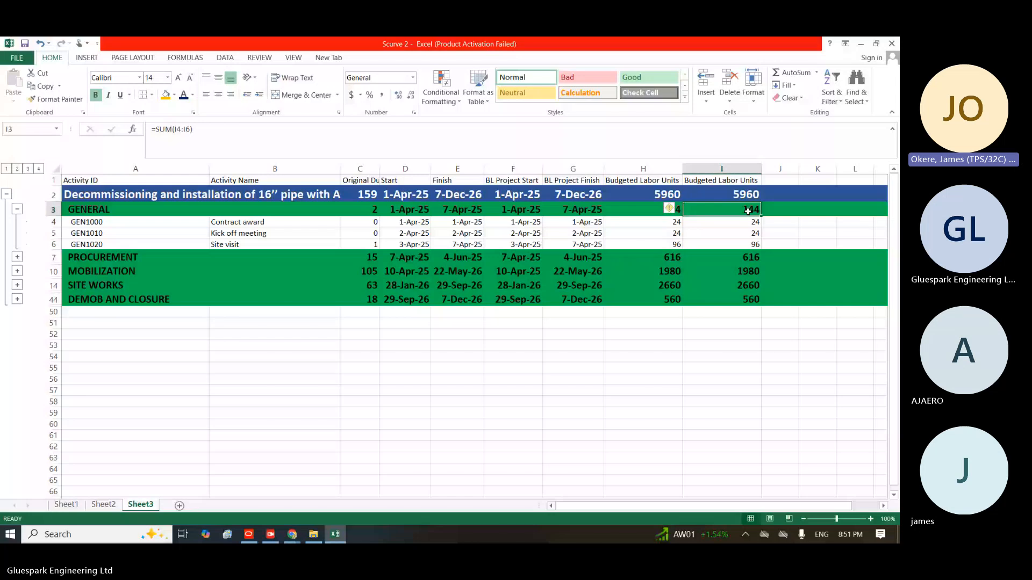
Expand the PROCUREMENT group and enter a SUM of its two activities' labor units, I8:I9, in cell I7
click(750, 255)
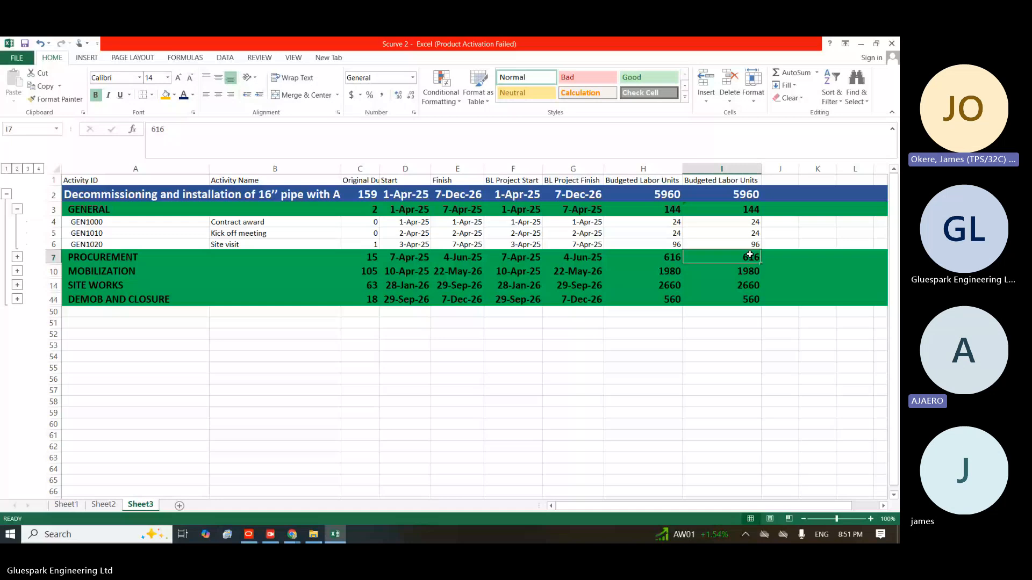
click(17, 257)
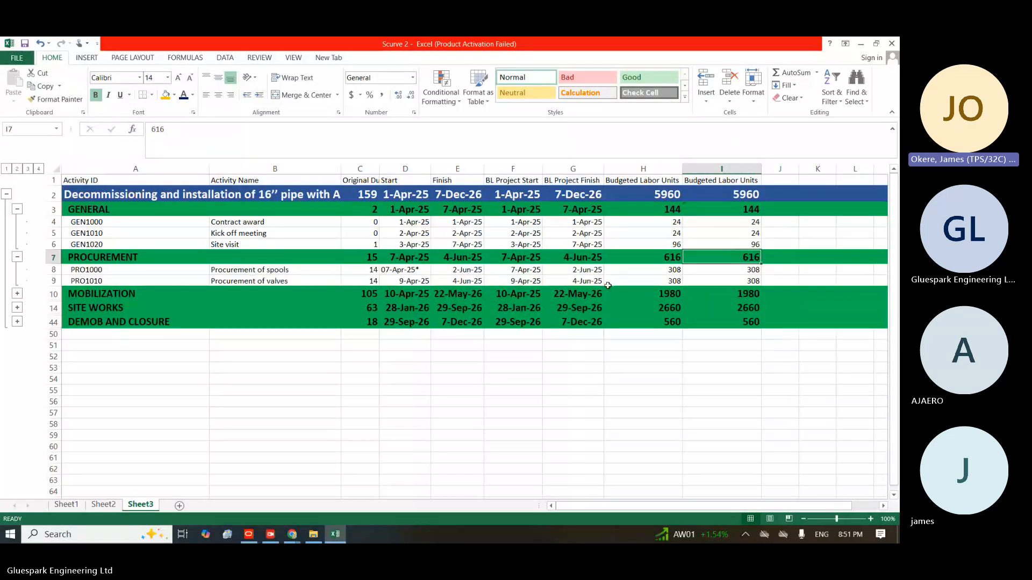
text(S)
key(BackSpace)
text(=SU)
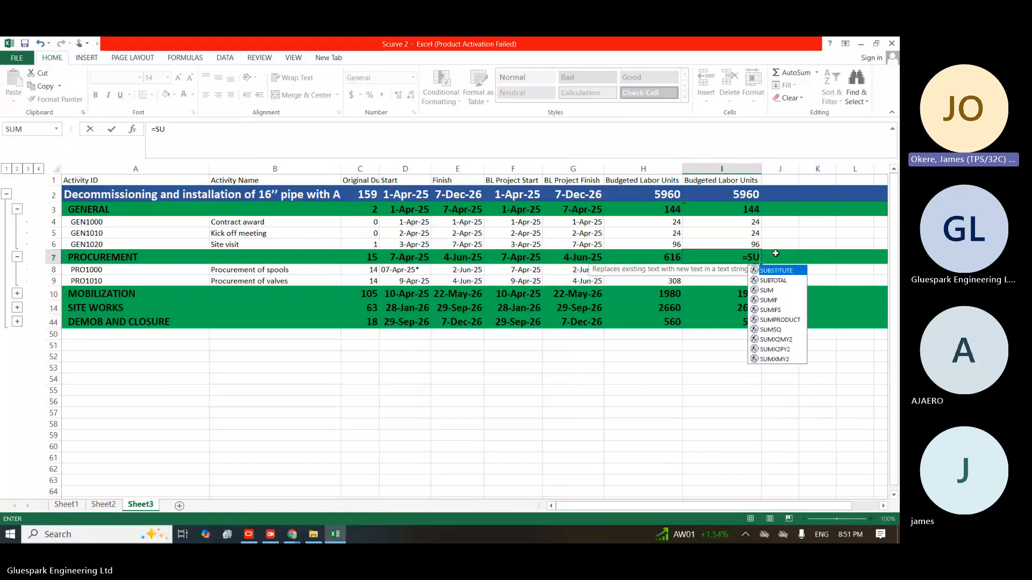
text(M()
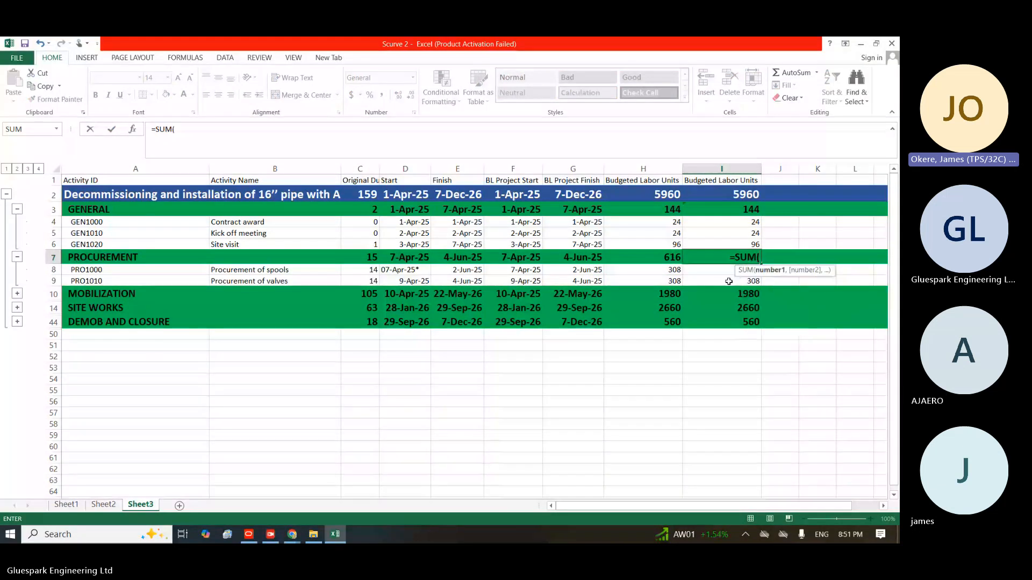
drag(728, 281, 714, 274)
key(Return)
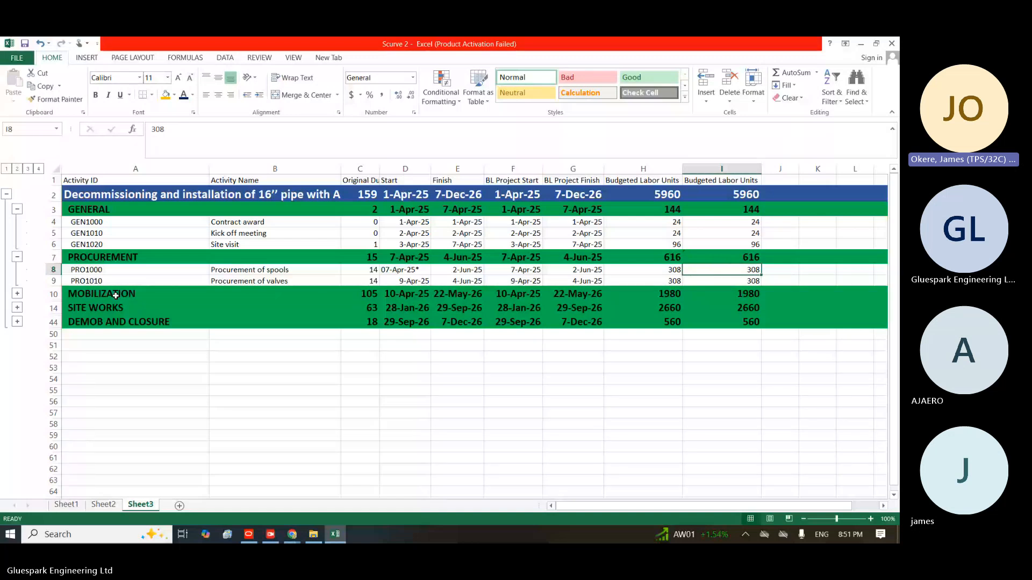
Expand the MOBILIZATION group and enter a SUM of its activities' labor units, I11:I13, in cell I10
click(18, 294)
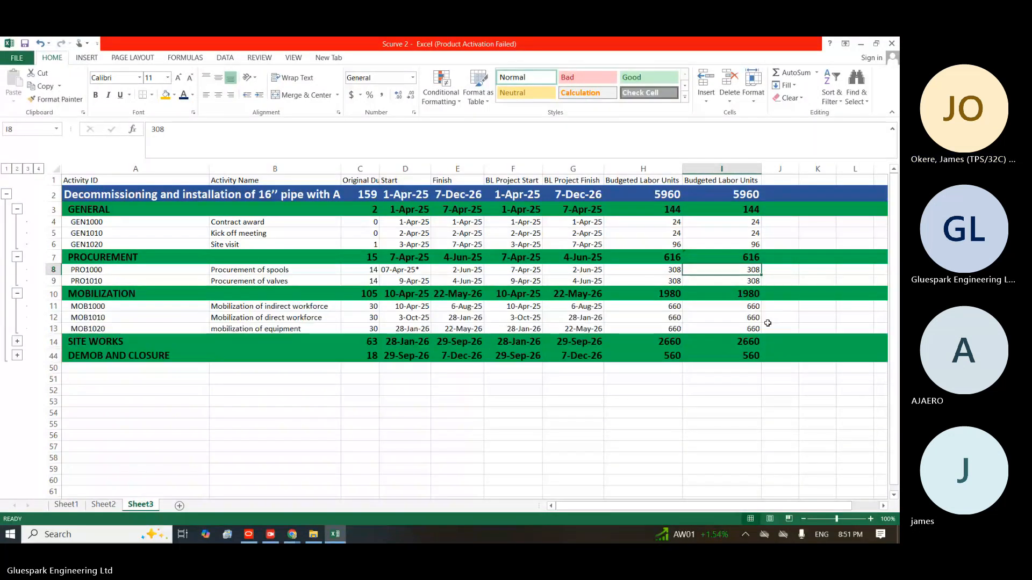
click(745, 293)
text(=SUM()
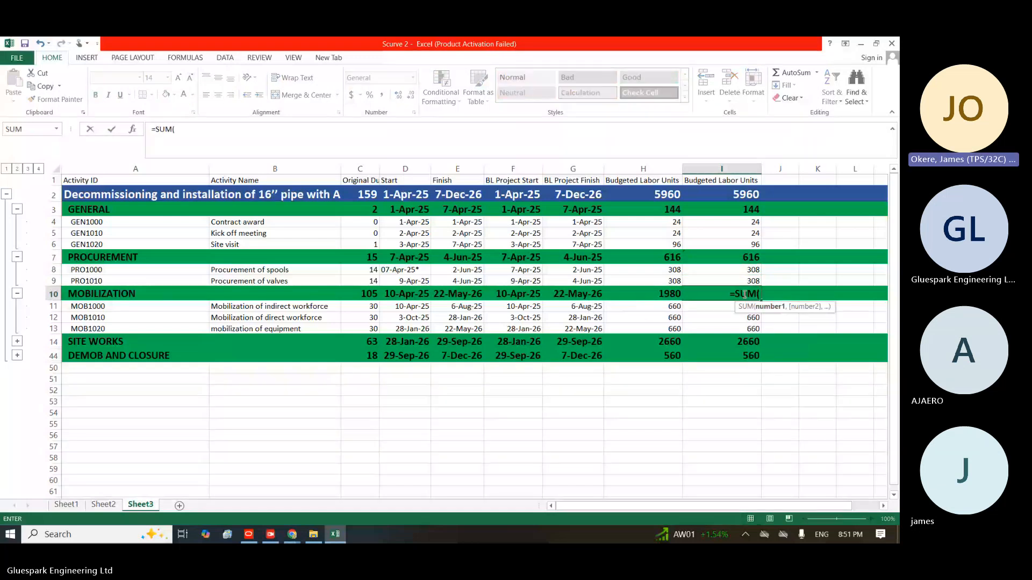
drag(720, 328, 702, 306)
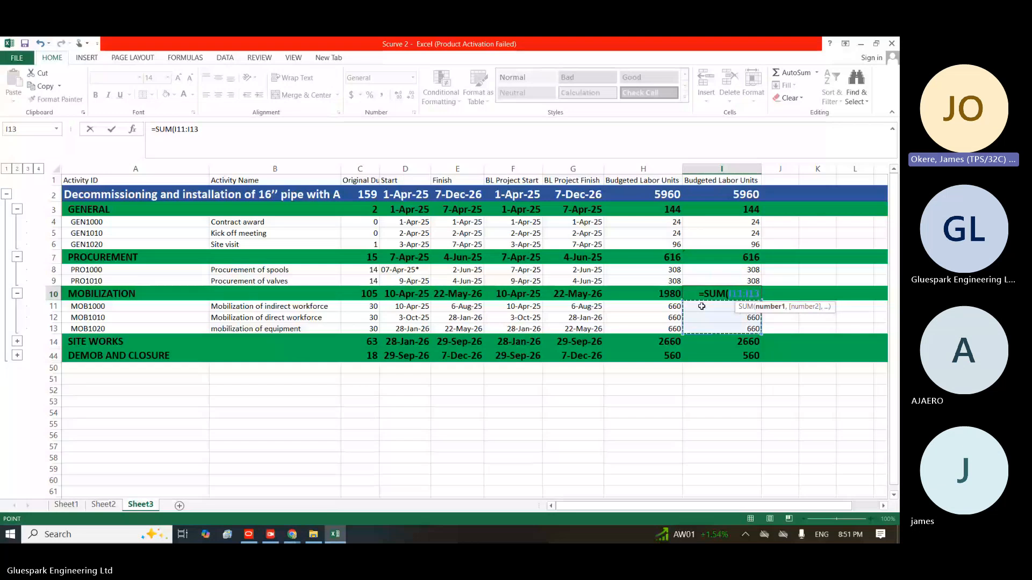
key(Return)
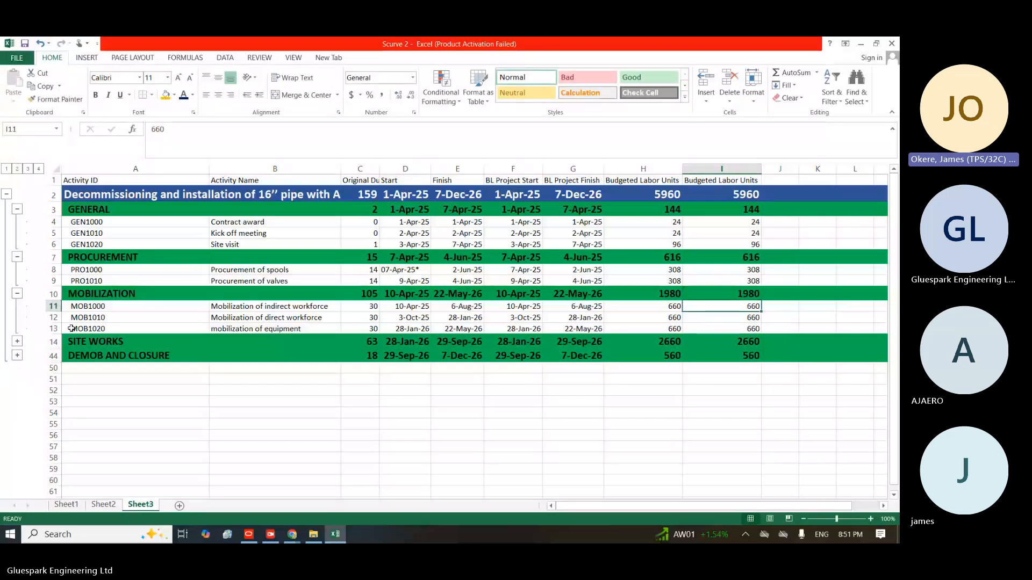
Expand the DEMOB AND CLOSURE group and enter a SUM formula in cell I44 totalling its activities' labor units
click(18, 355)
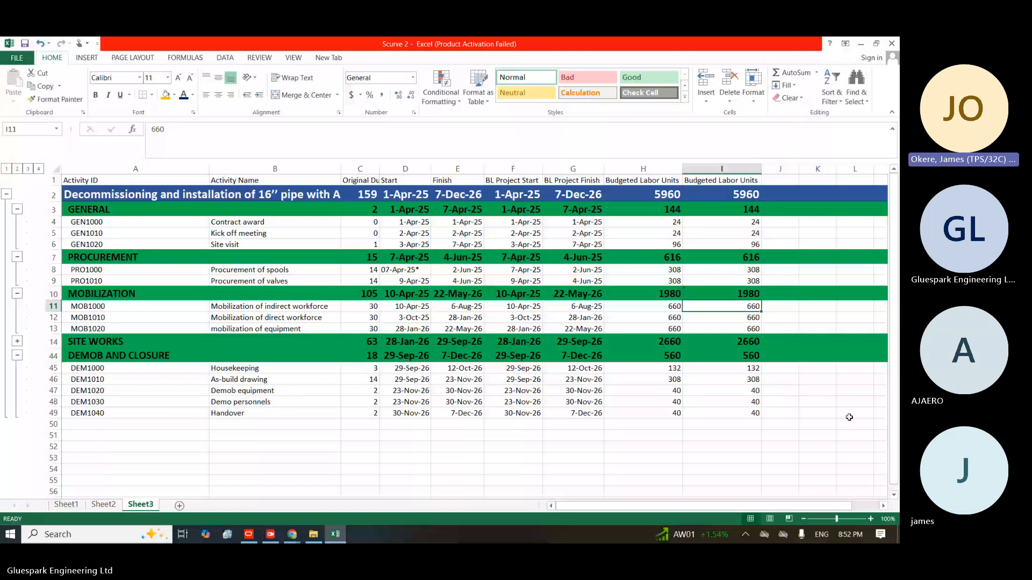
click(741, 357)
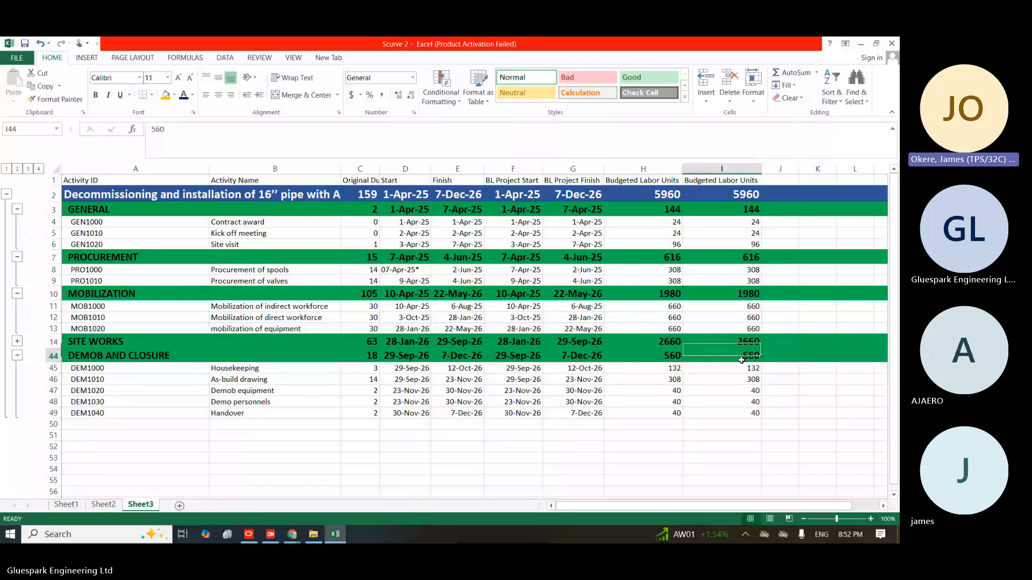
text(=SUM()
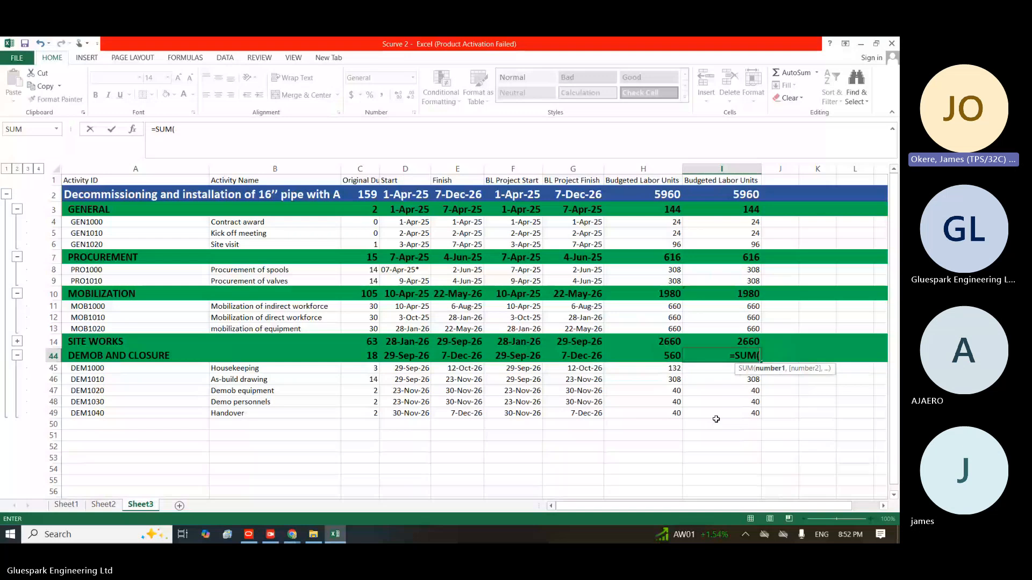
drag(716, 420, 711, 370)
key(Return)
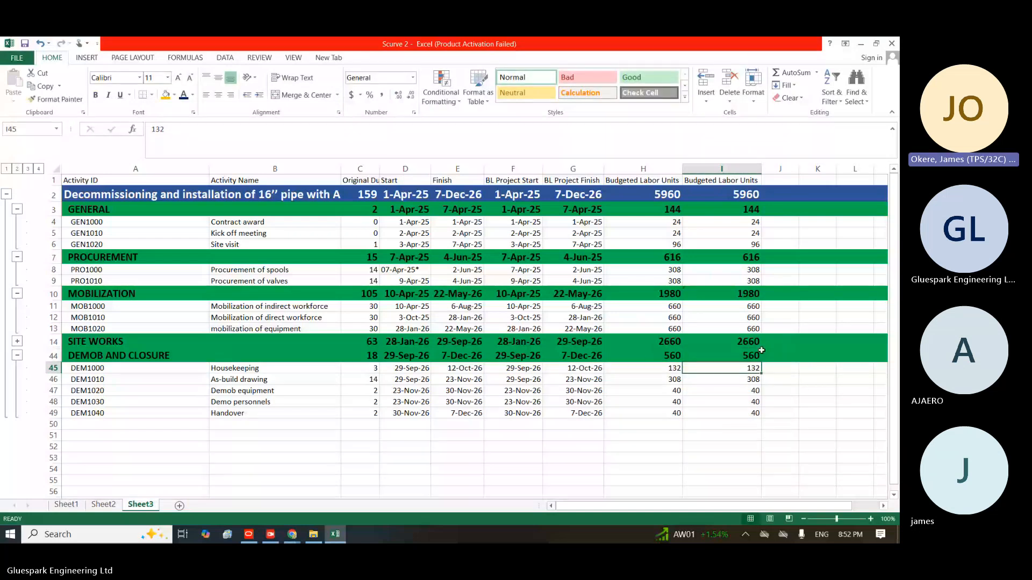
Expand SITE WORKS, set the outline to level 3, and enter =I15+I26+I33+I41 in cell I14
click(18, 342)
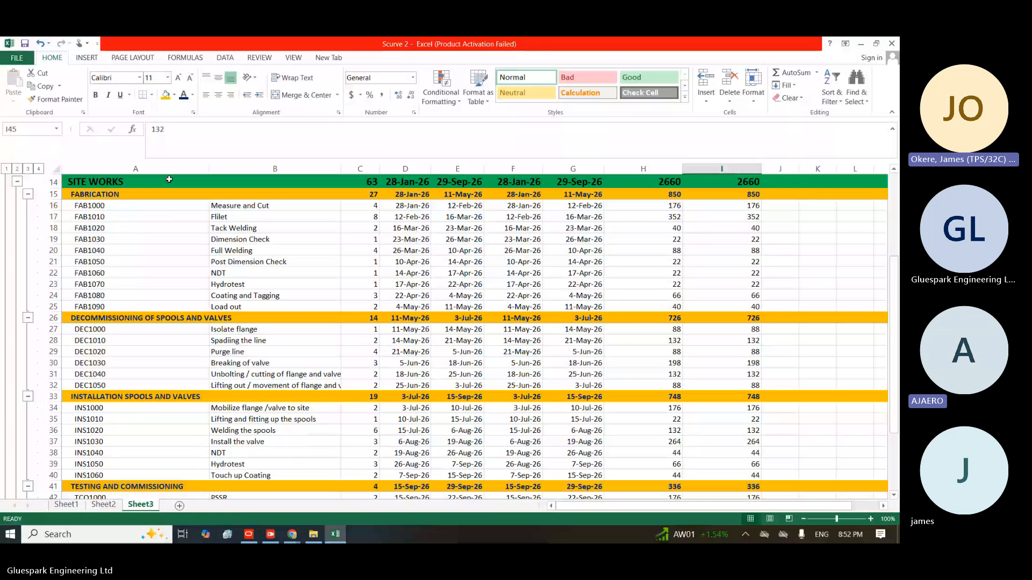
click(28, 169)
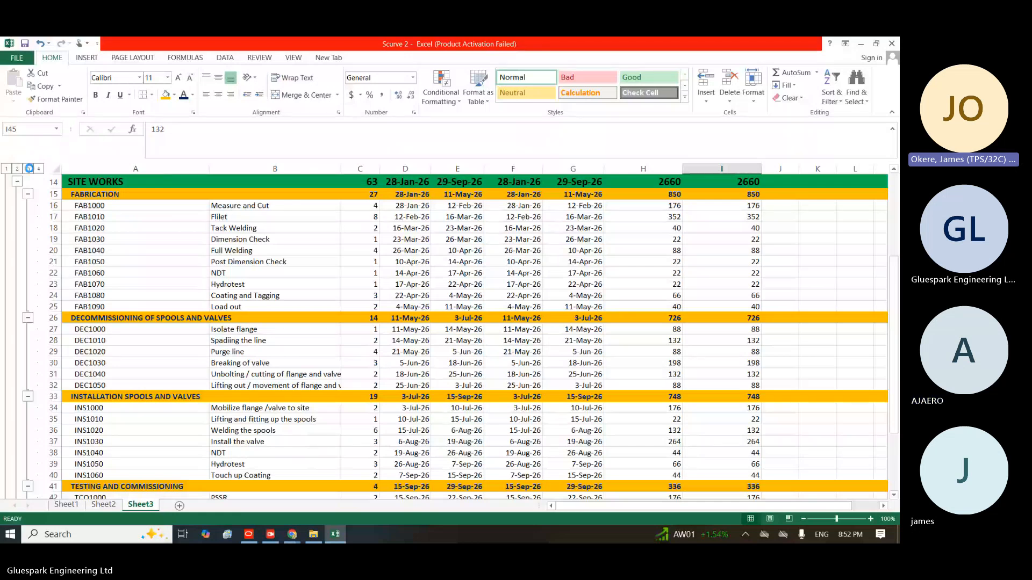
click(751, 181)
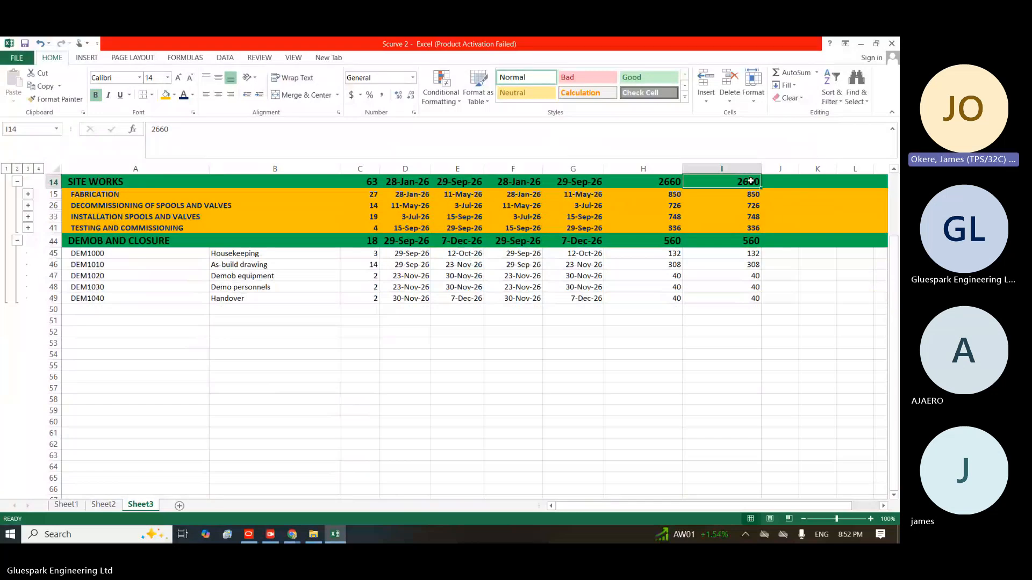
text(=)
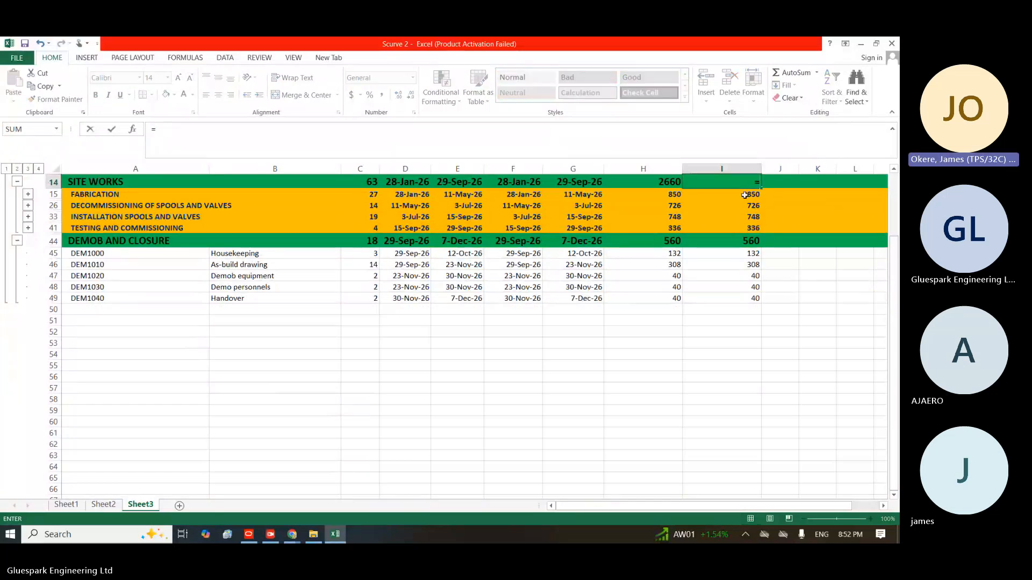
click(744, 195)
text(+)
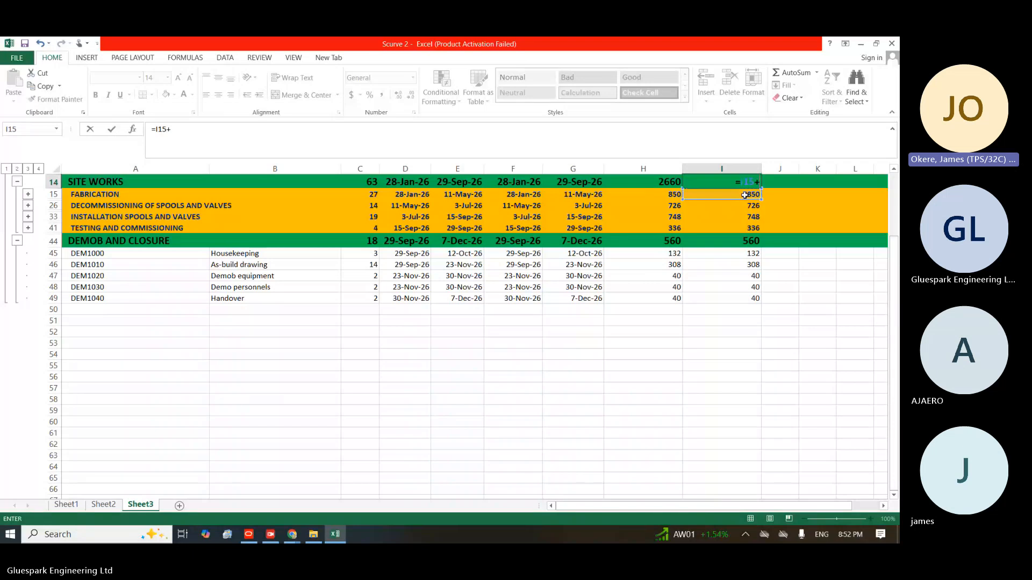
click(743, 207)
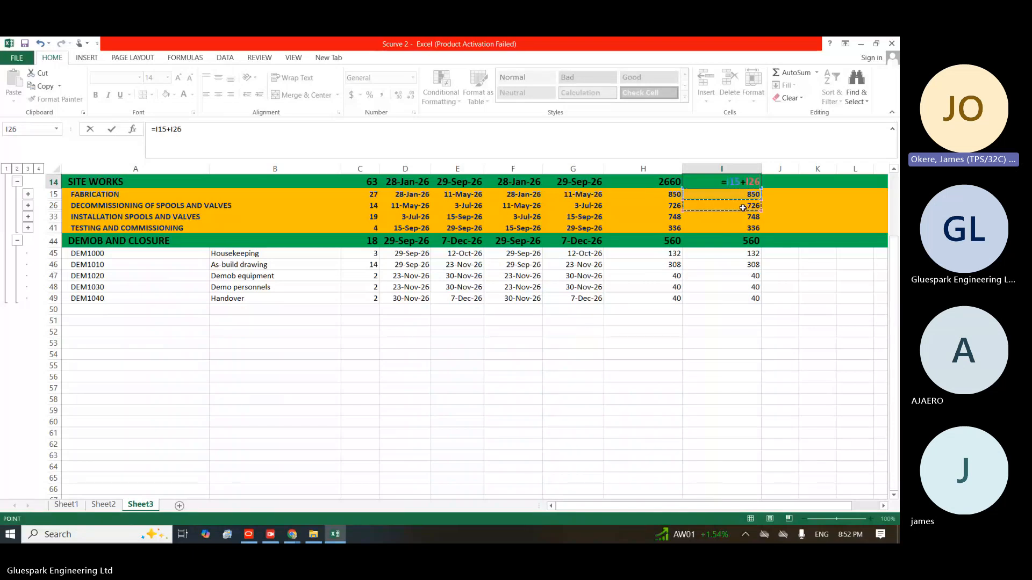
text(+)
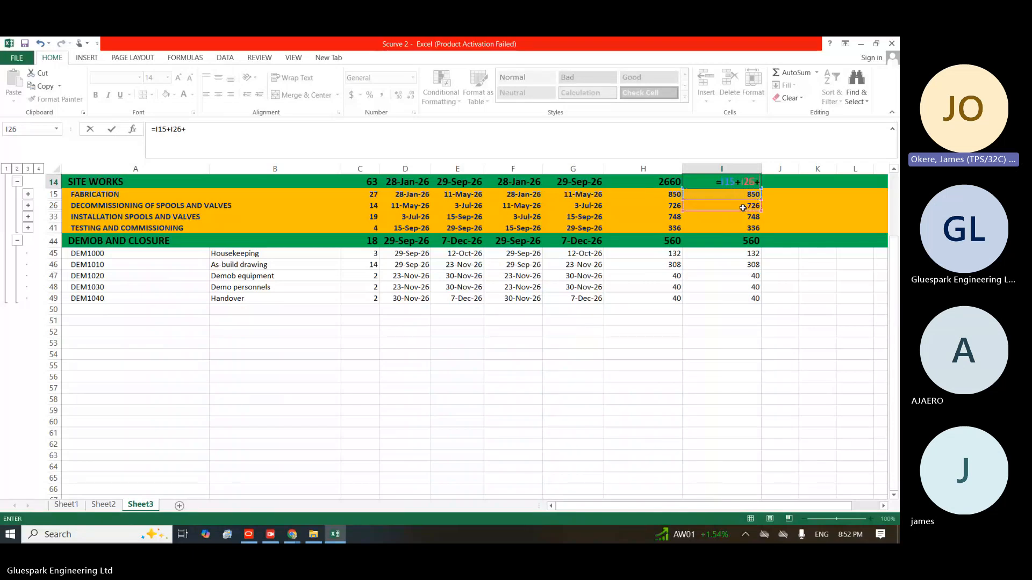
click(741, 218)
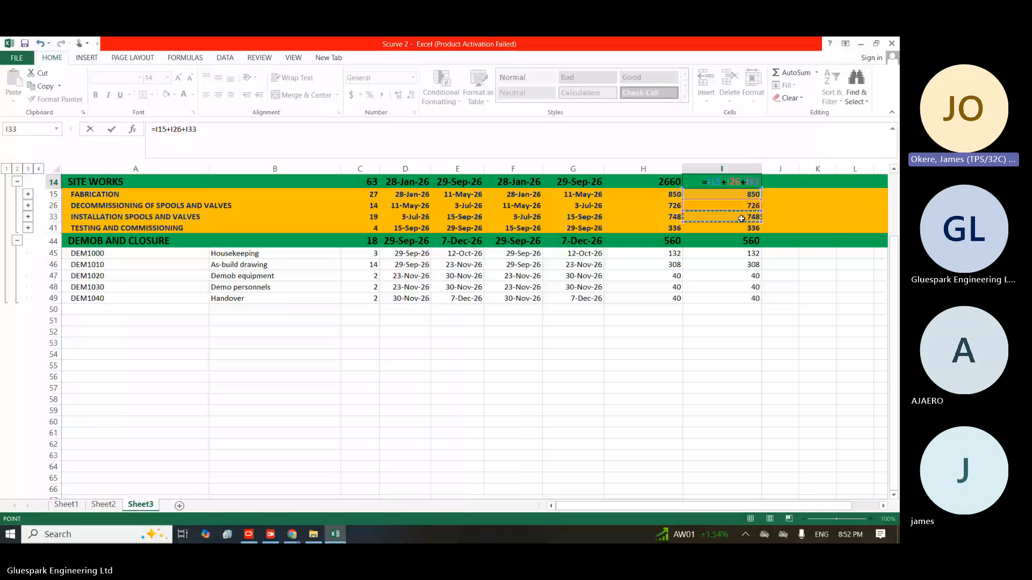
text(+)
click(741, 227)
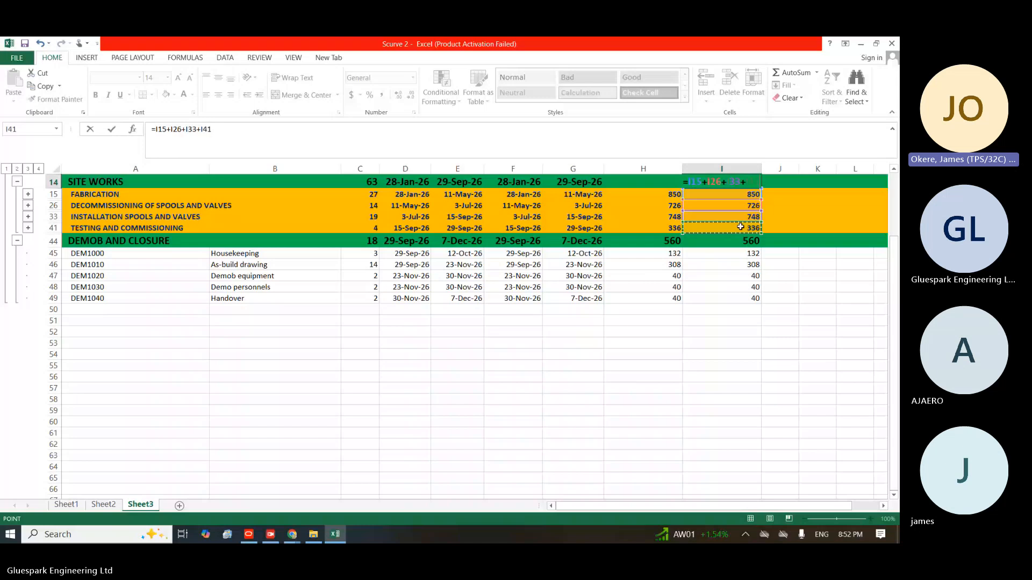
key(Return)
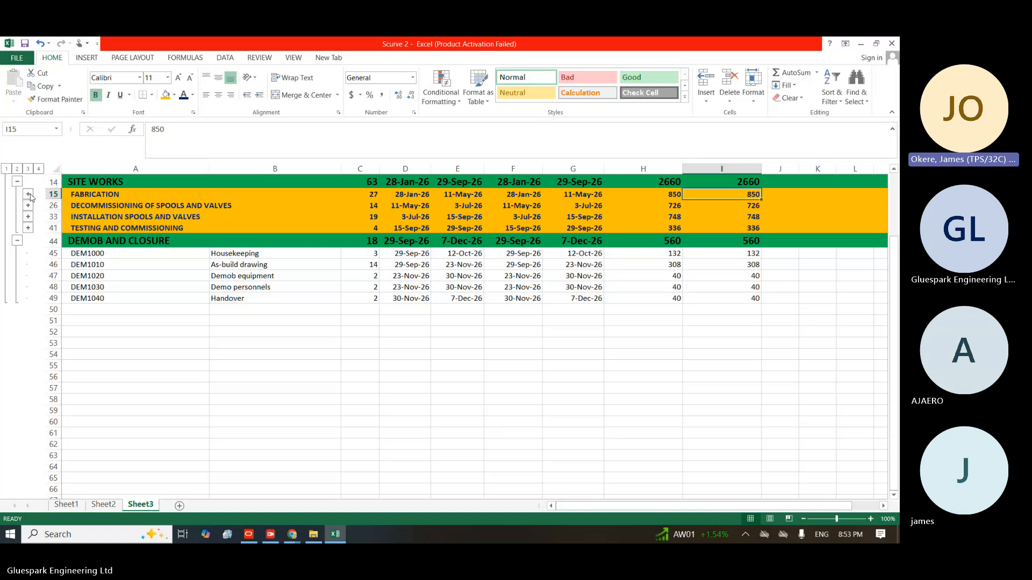
Expand the FABRICATION subgroup and enter a SUM of its activities' labor units, I16:I25, in cell I15
click(27, 195)
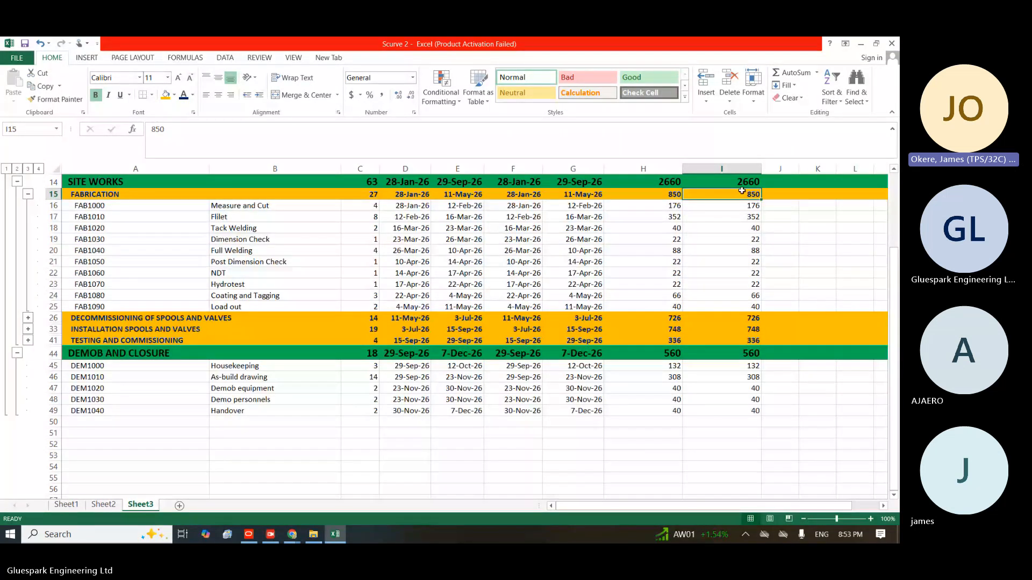
text(=SUM()
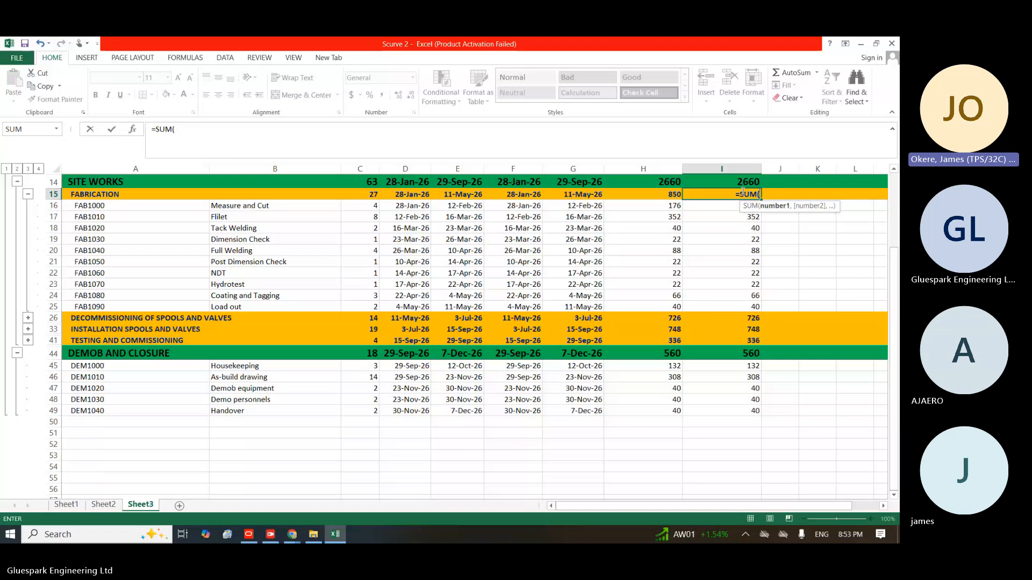
drag(732, 307, 710, 206)
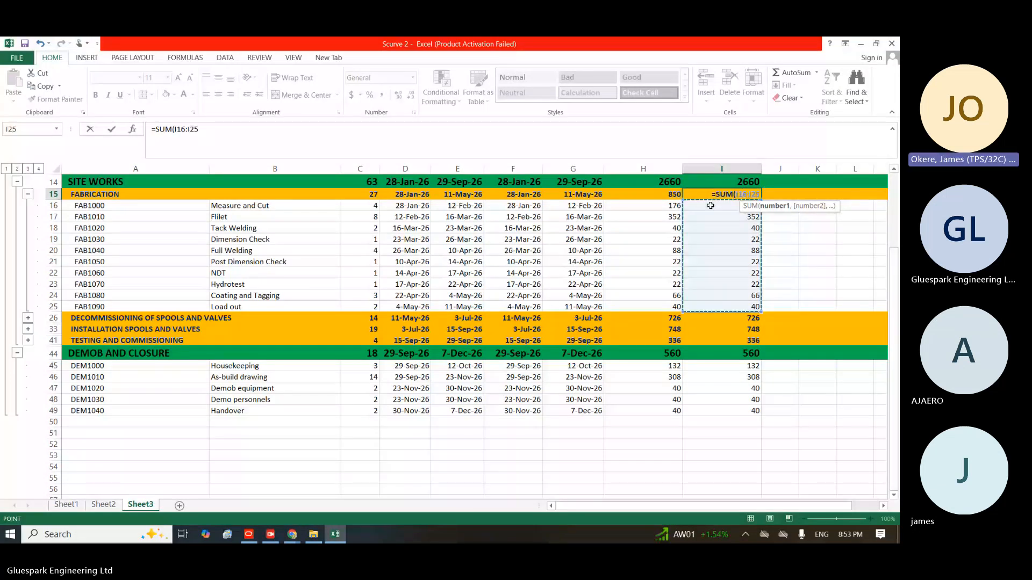
key(Return)
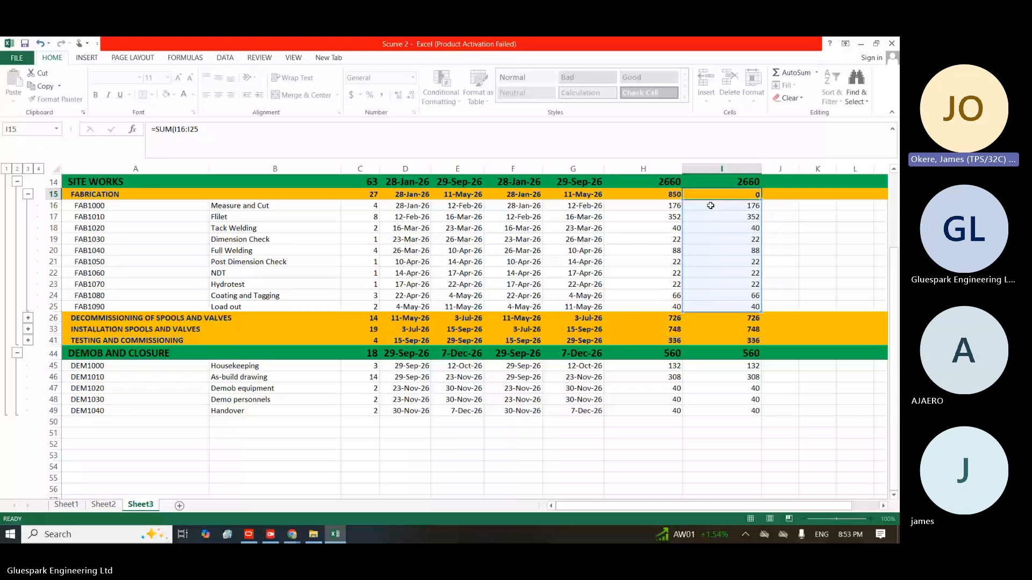
Expand DECOMMISSIONING OF SPOOLS AND VALVES and enter a SUM of its activities' labor units, I27:I32, in cell I26
click(28, 318)
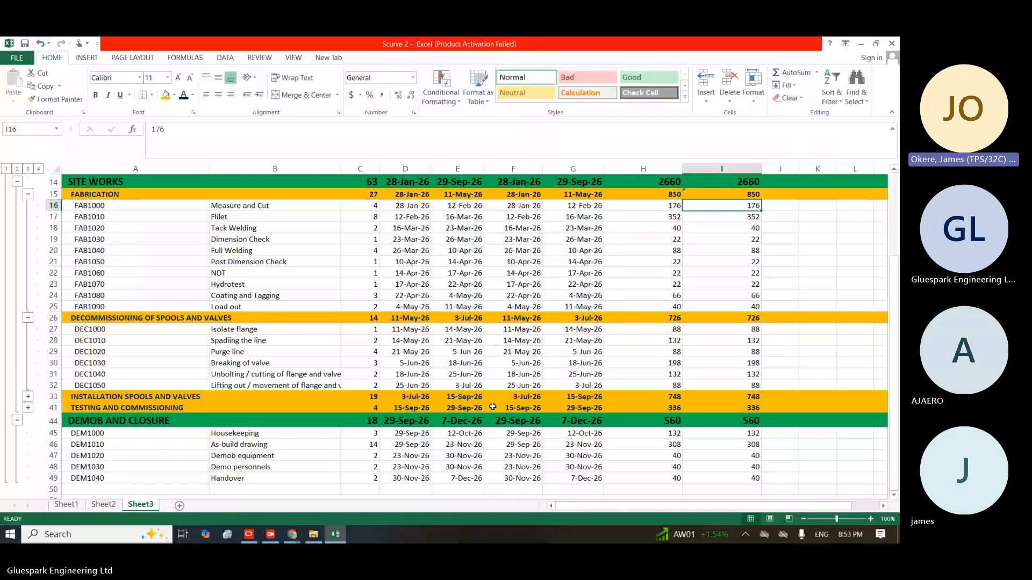
click(728, 317)
text(=SUM)
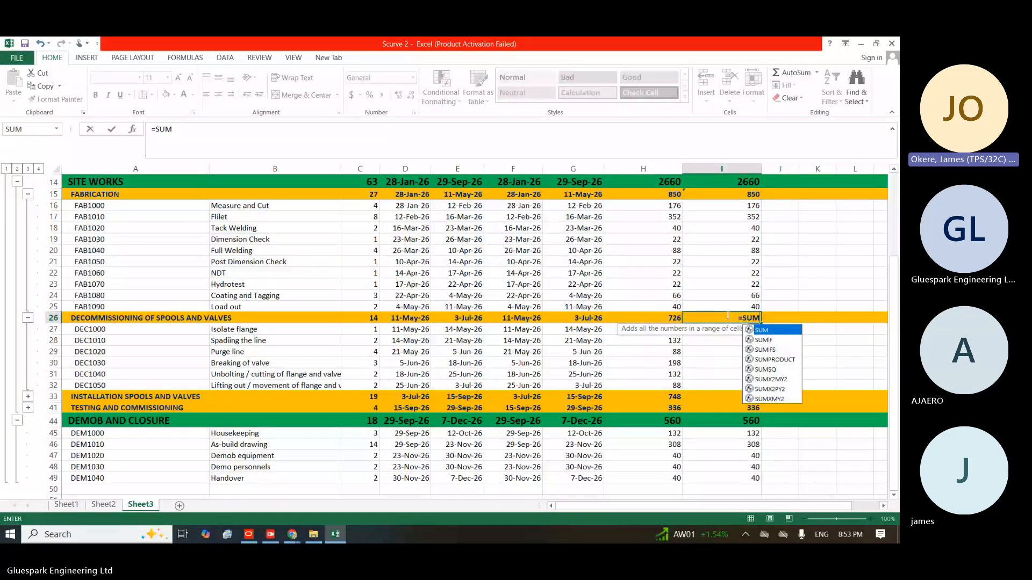
text(()
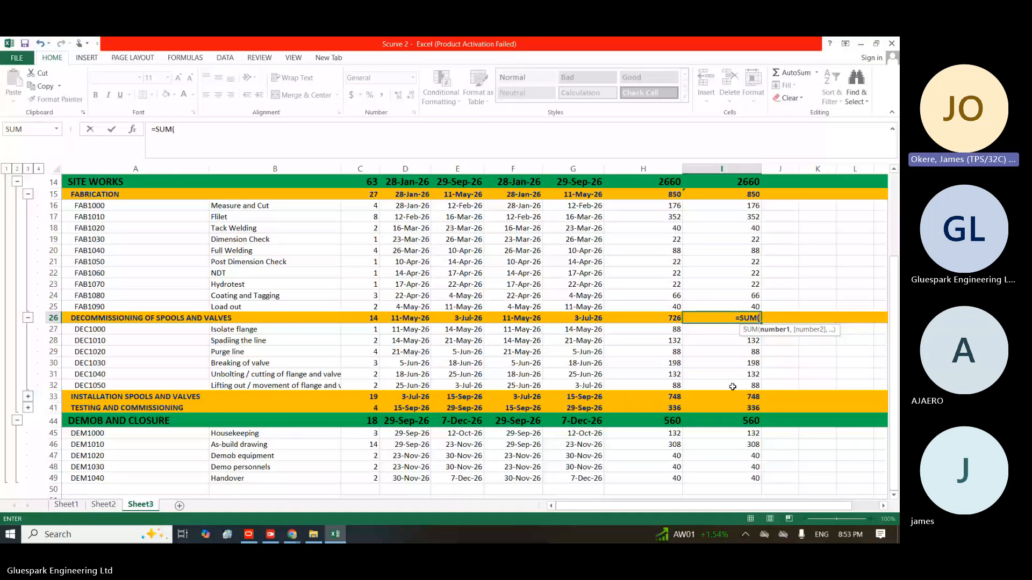
drag(732, 387, 732, 329)
key(Return)
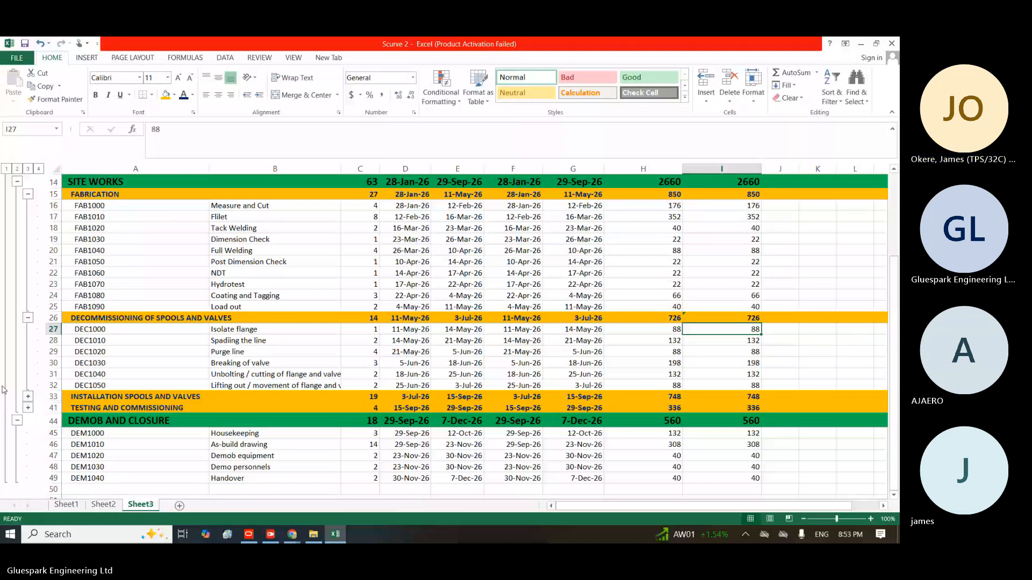
Expand INSTALLATION SPOOLS AND VALVES and replace the value in cell I33 with a SUM of its activities' labor units
click(28, 397)
click(737, 396)
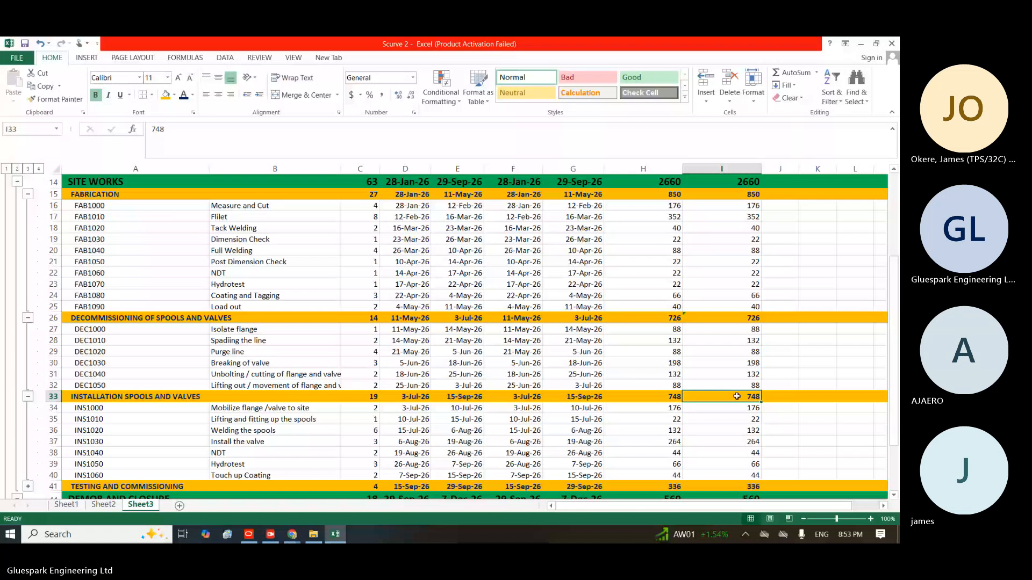
double_click(737, 396)
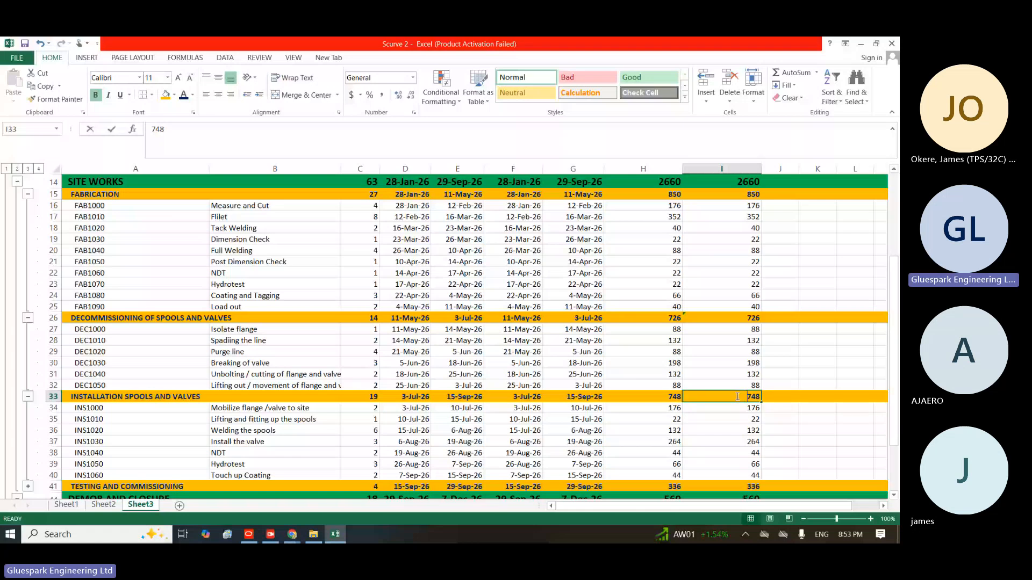
text(=SUM()
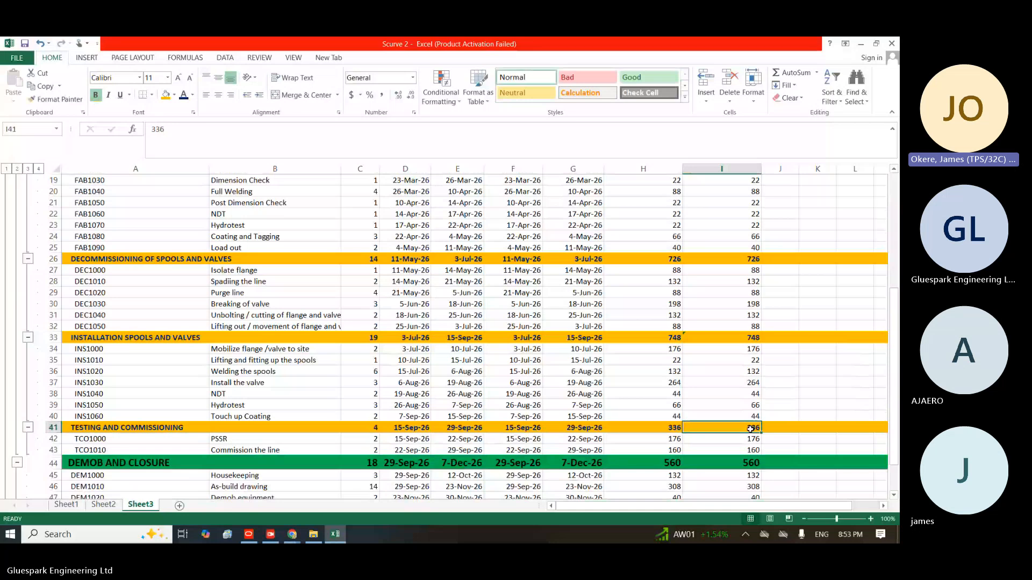
Enter a SUM of the TESTING AND COMMISSIONING activities' labor units, I42:I43, in cell I41
text(=SUM)
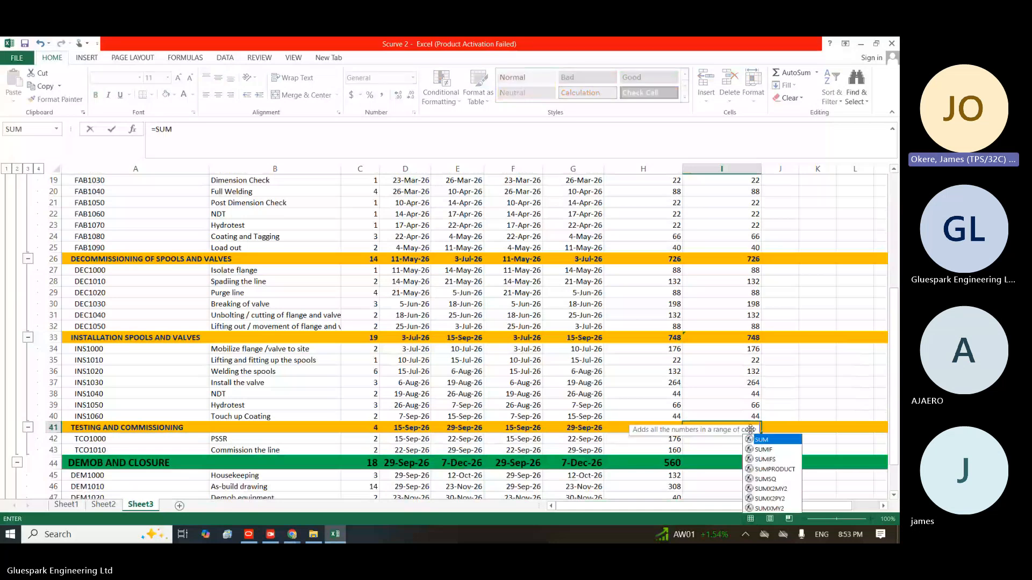
text(()
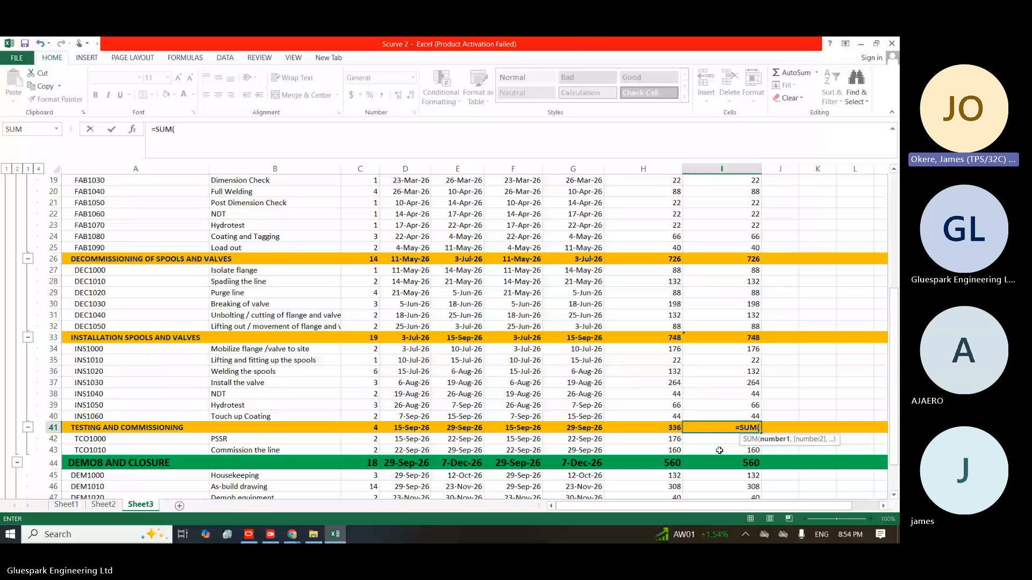
click(719, 451)
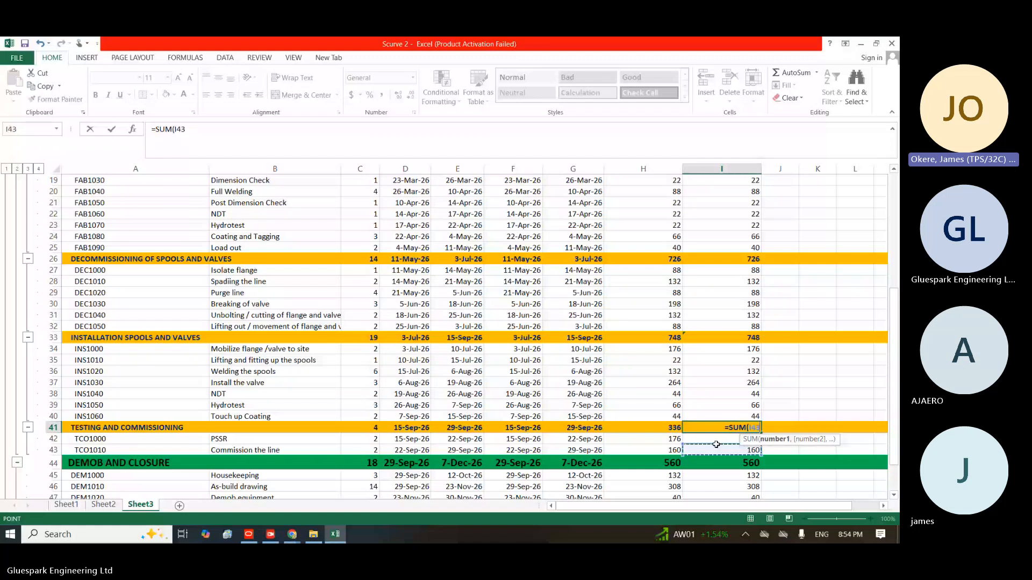
drag(717, 445, 717, 438)
key(Return)
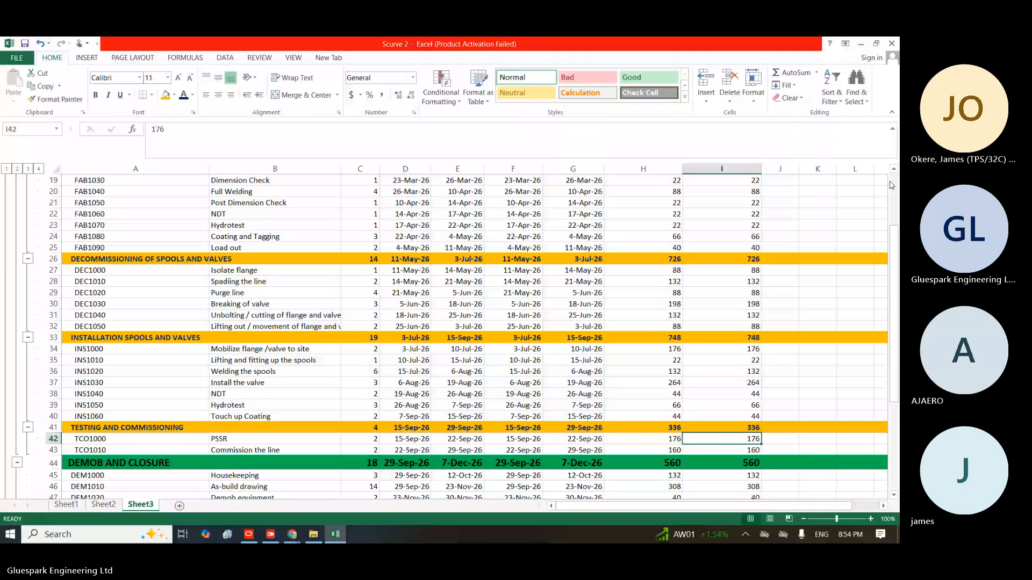
click(891, 185)
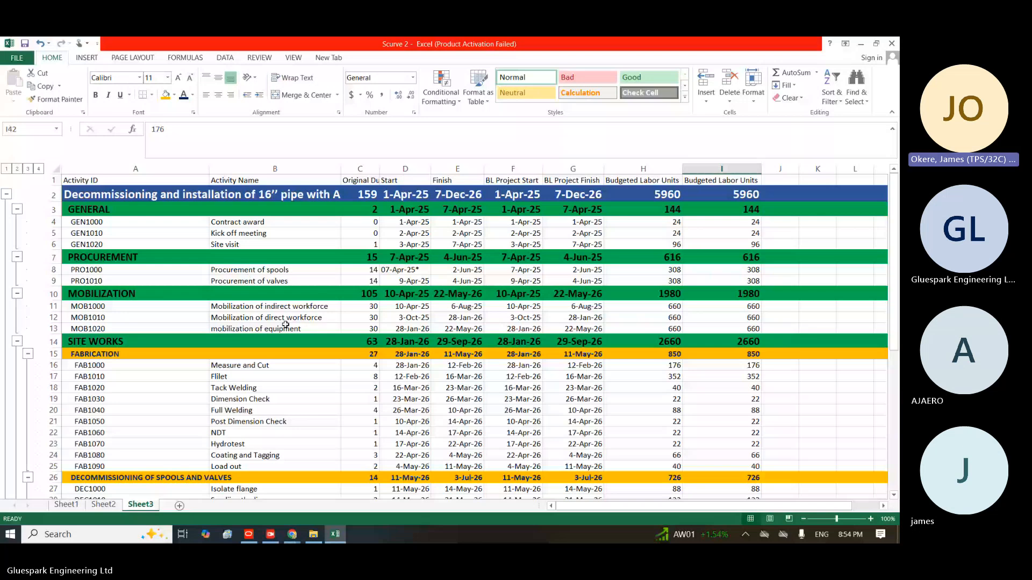
Switch to Primavera P6 and add an activity named Procurement of Welding Machine to the PROCUREMENT group
click(248, 535)
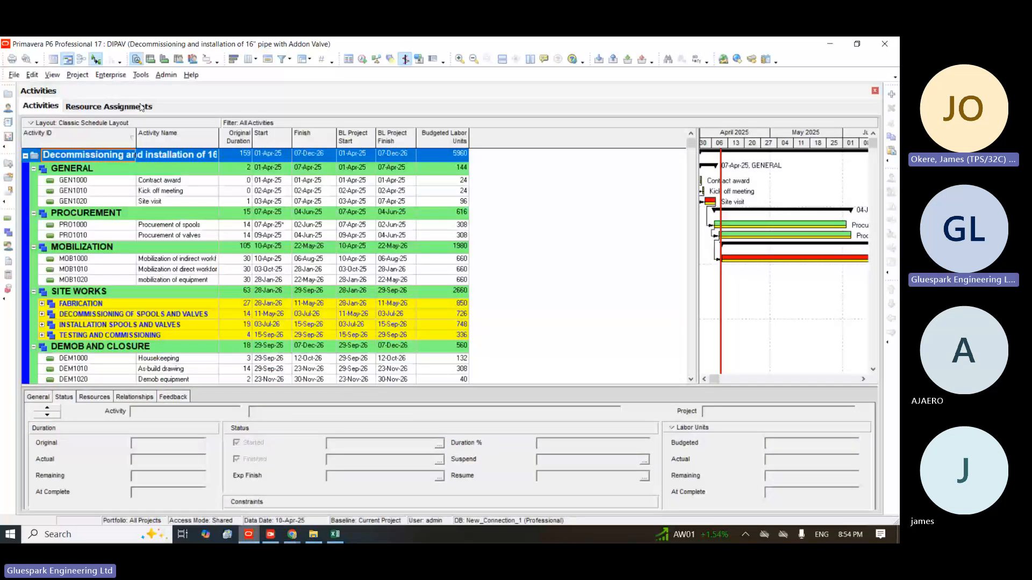
click(187, 223)
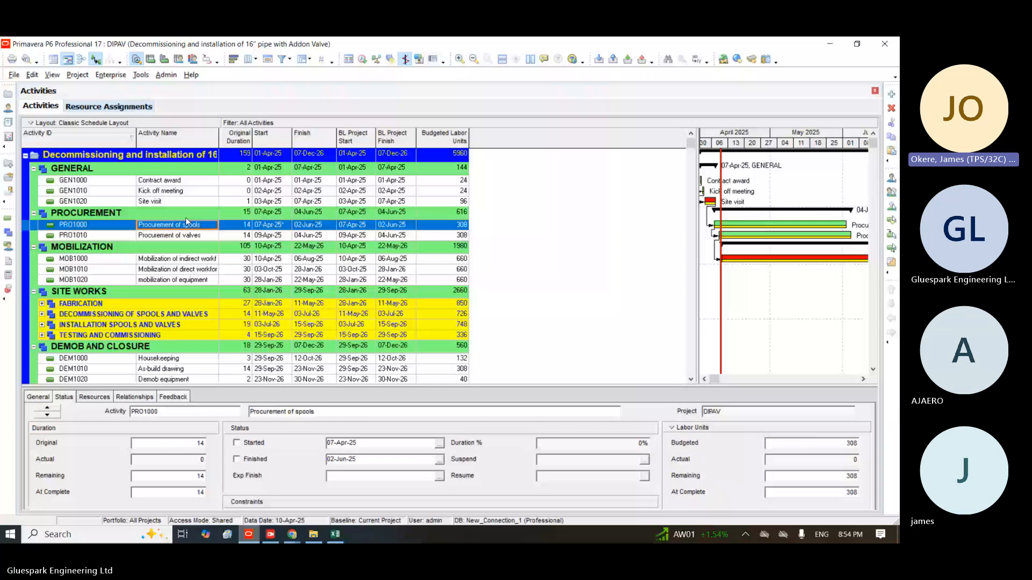
click(891, 95)
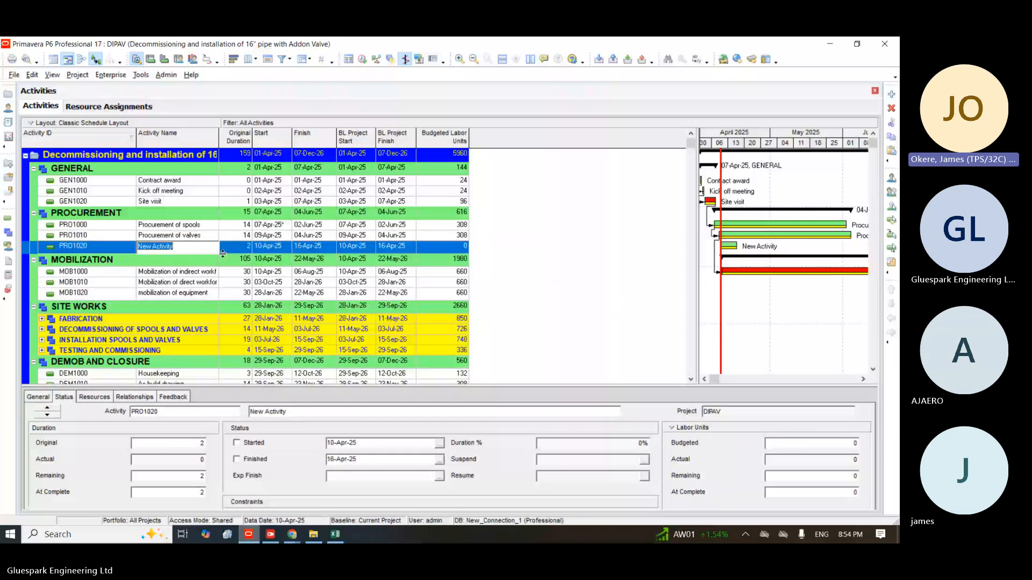
text(Proc)
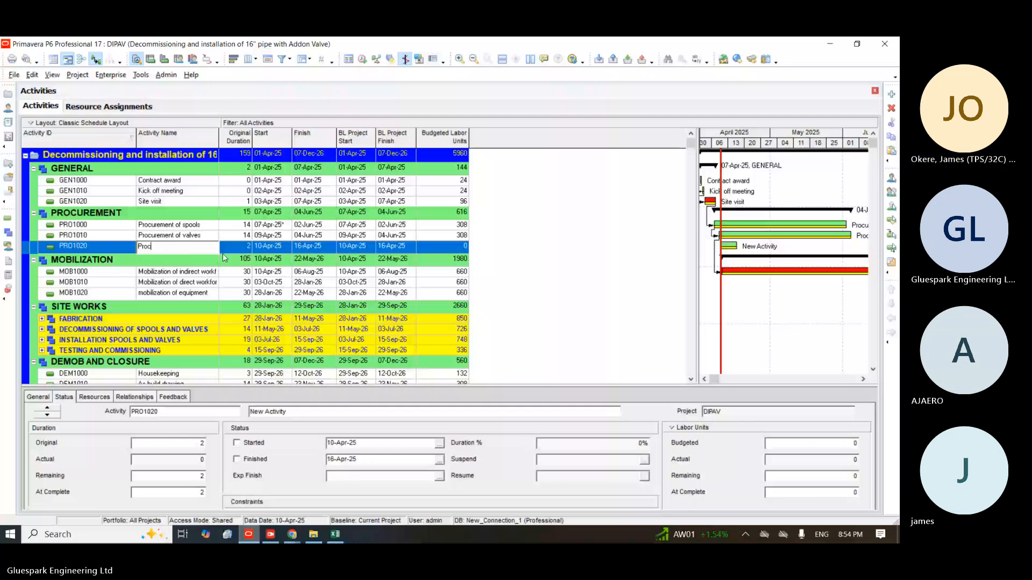
text(urement of Welding Ma)
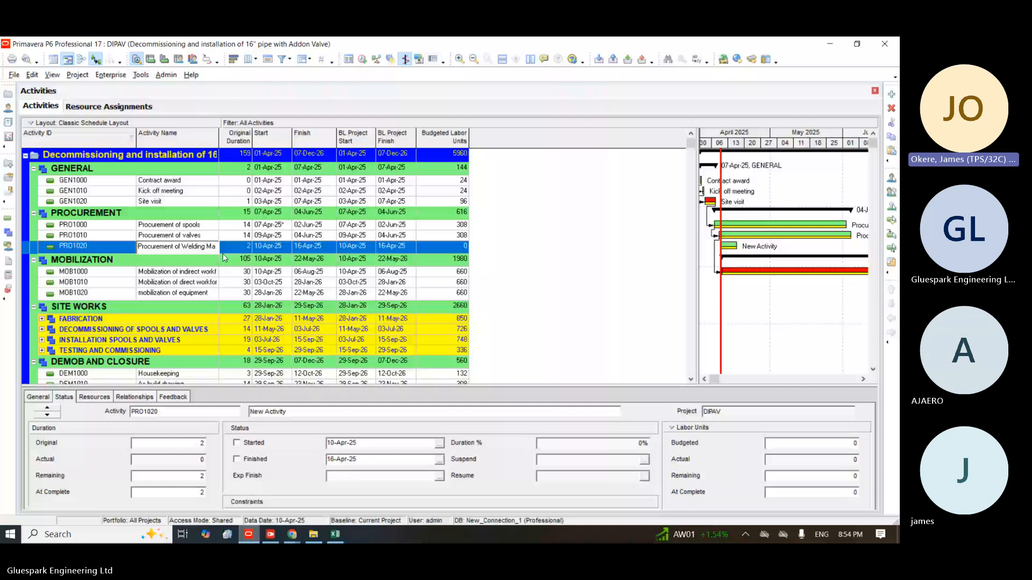
text(chine)
key(Return)
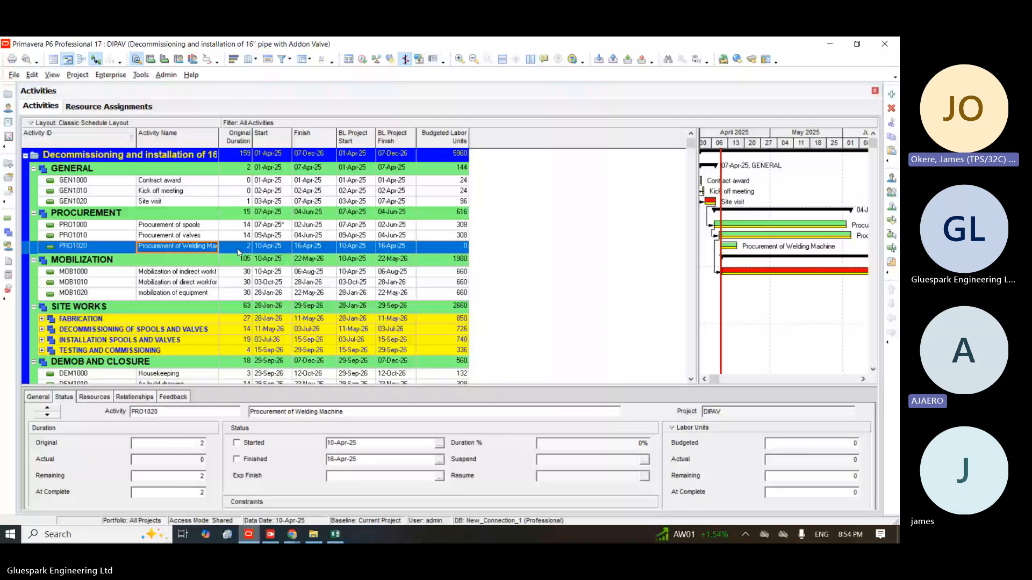
Set the original duration of the Procurement of Welding Machine activity to 14
click(237, 248)
text(14)
key(Return)
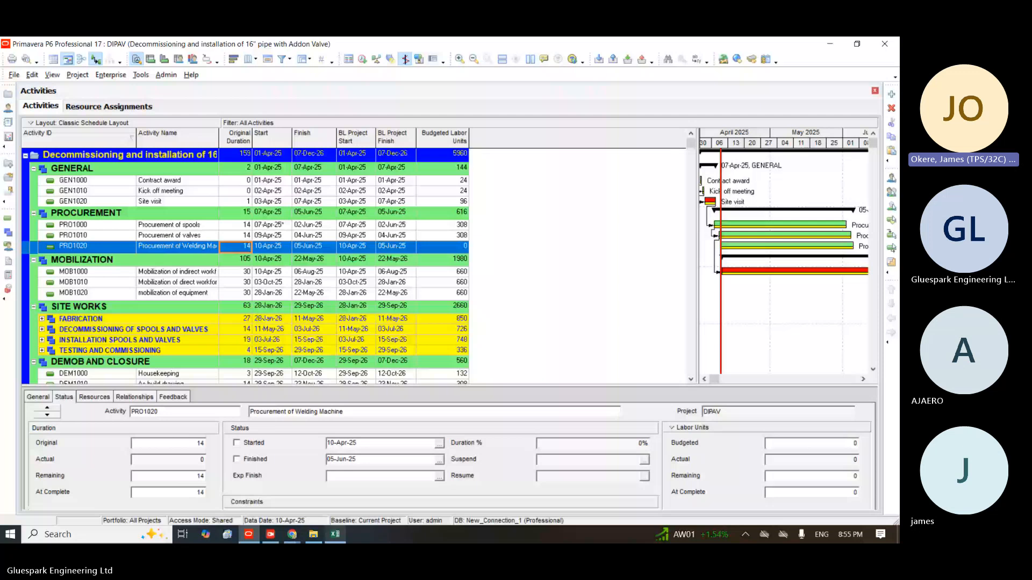
Switch to Excel and try adding a row below Procurement of valves with name Procurement, duration 14 and 308 in both labor-unit columns
click(336, 535)
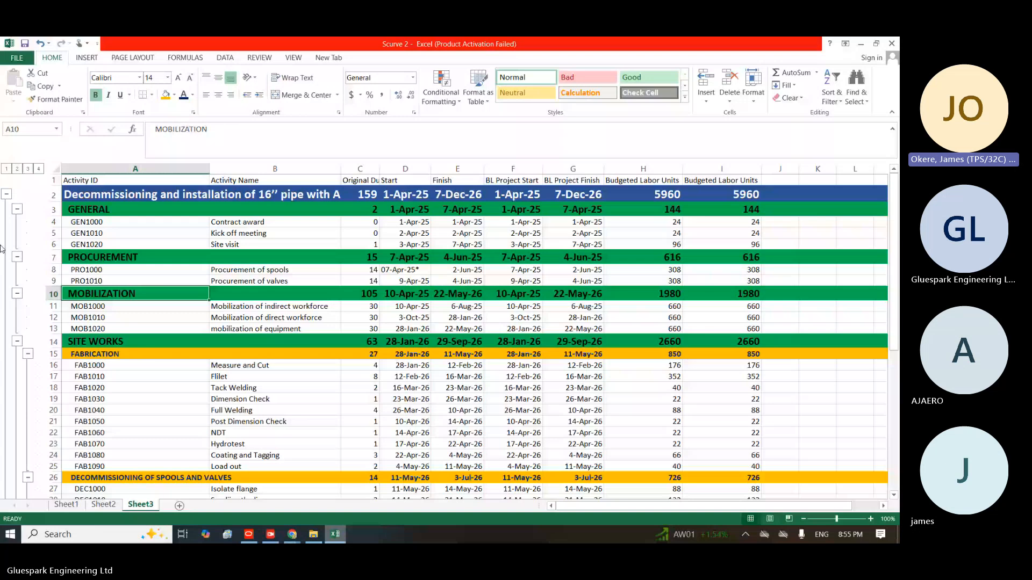
click(52, 282)
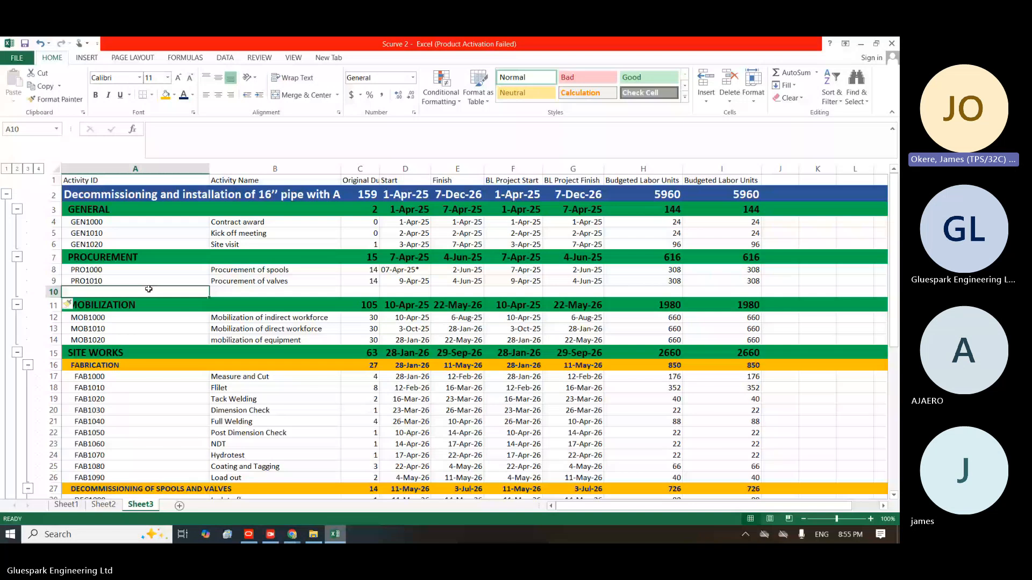
click(256, 292)
text(Procurem)
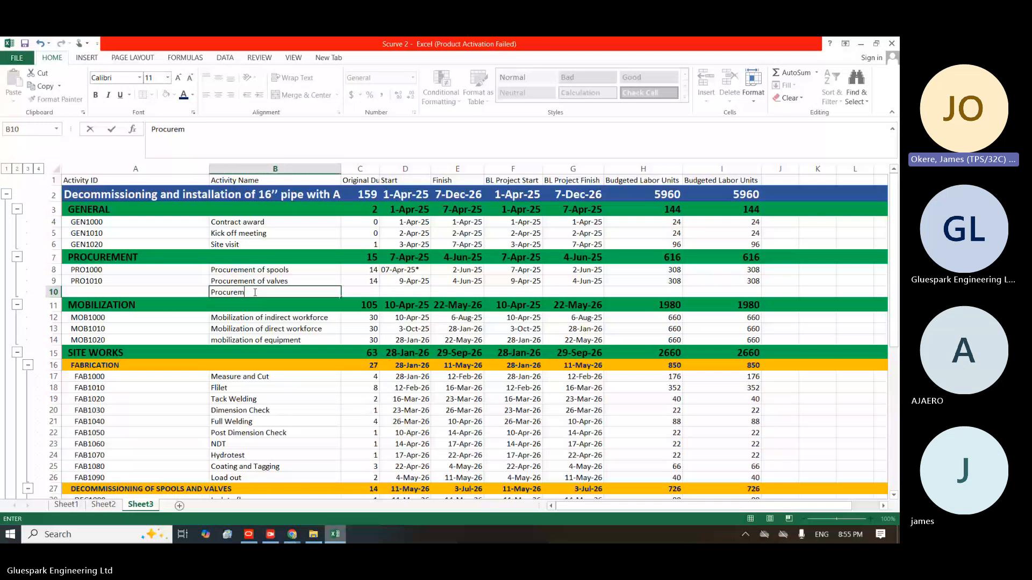
text(ent)
click(581, 285)
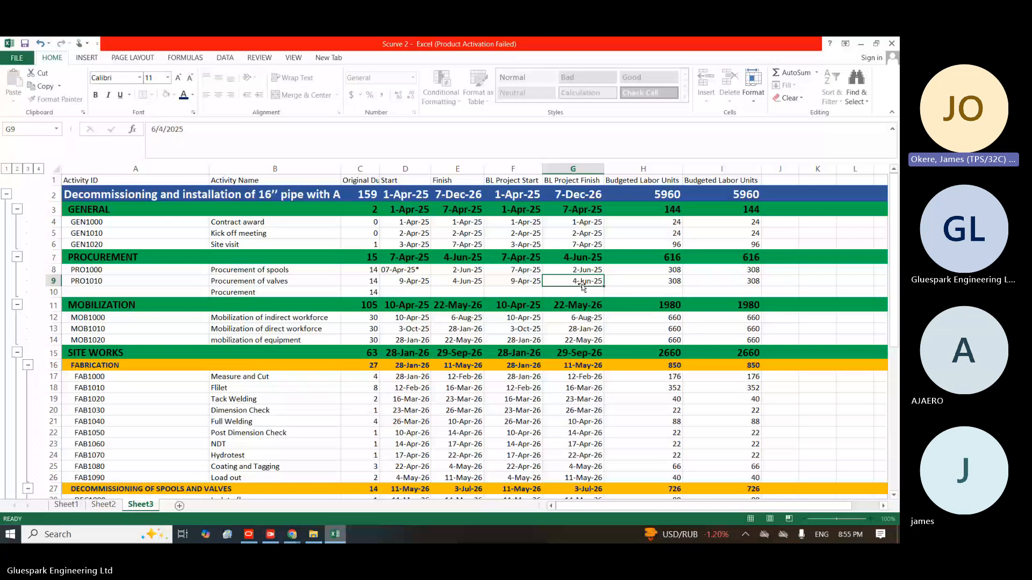
click(677, 290)
text(308)
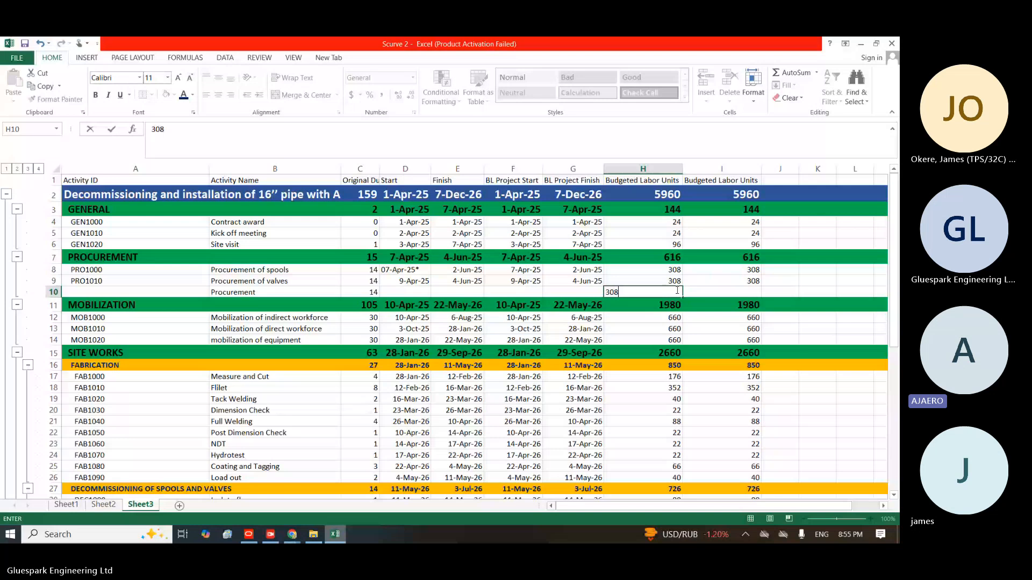
key(Tab)
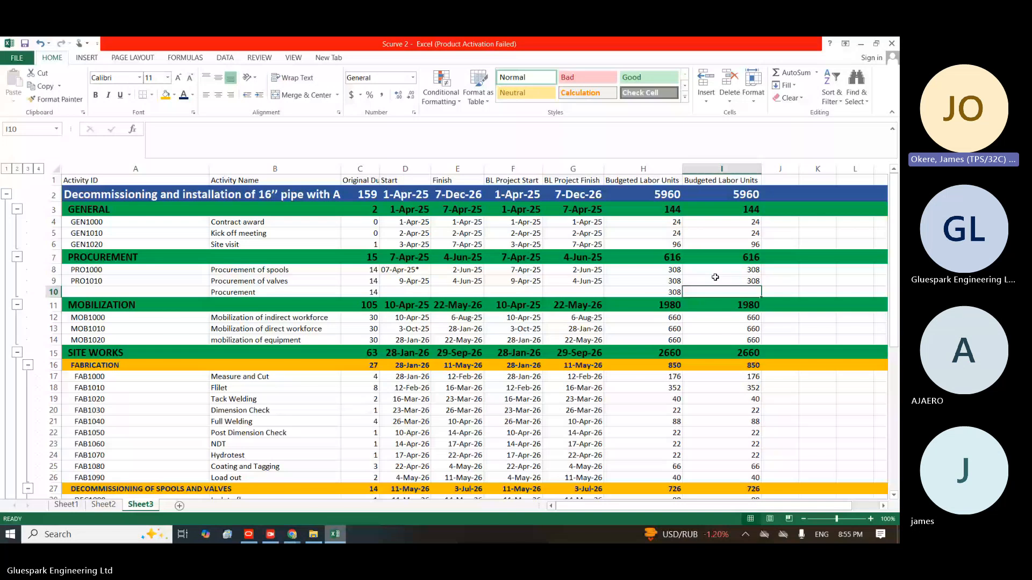
text(308)
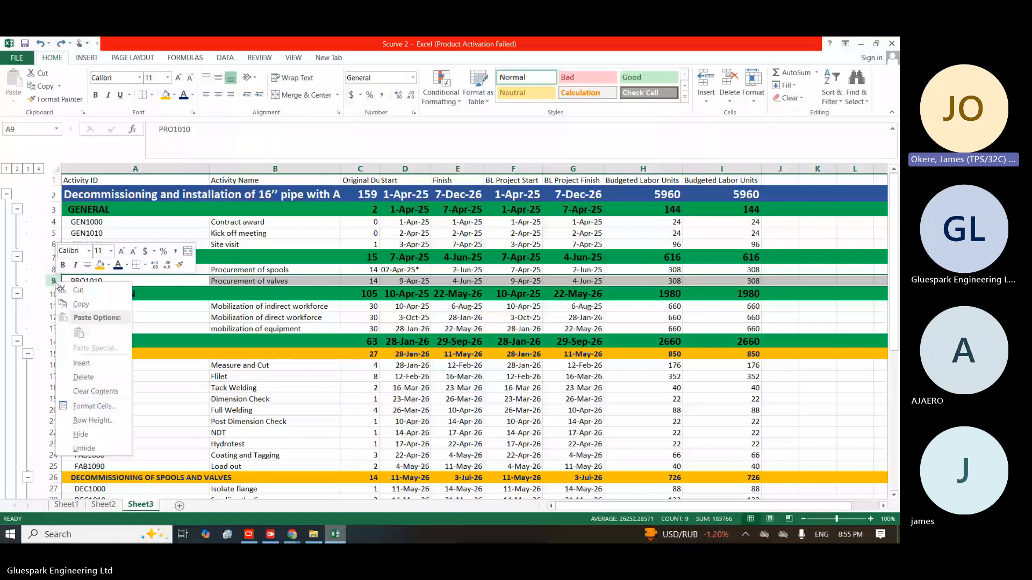
Insert a row above Procurement of valves and enter PROCURE OF WELDING MACHINE with an original duration of 14
click(81, 363)
double_click(221, 280)
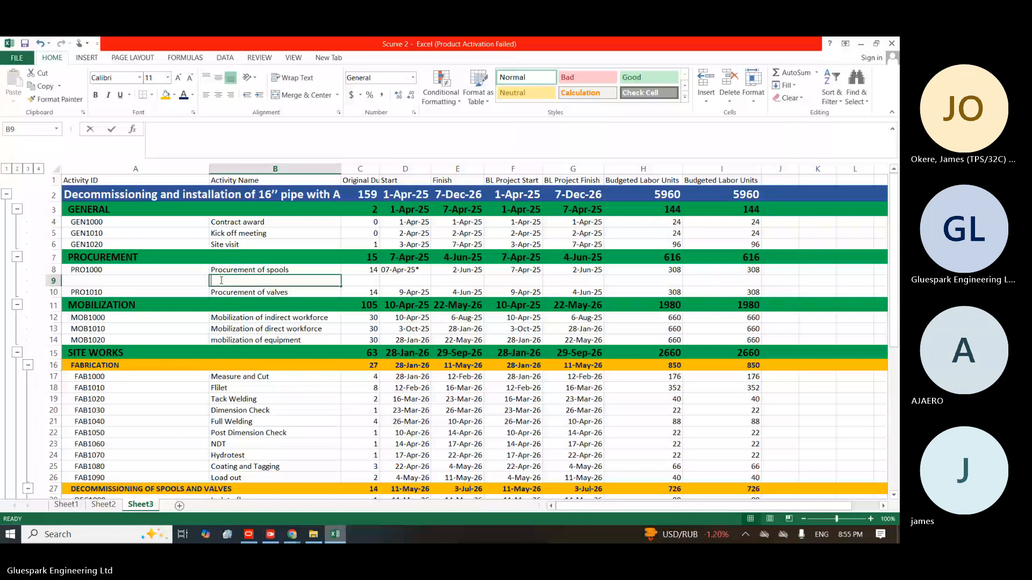
text(PROCURE OF)
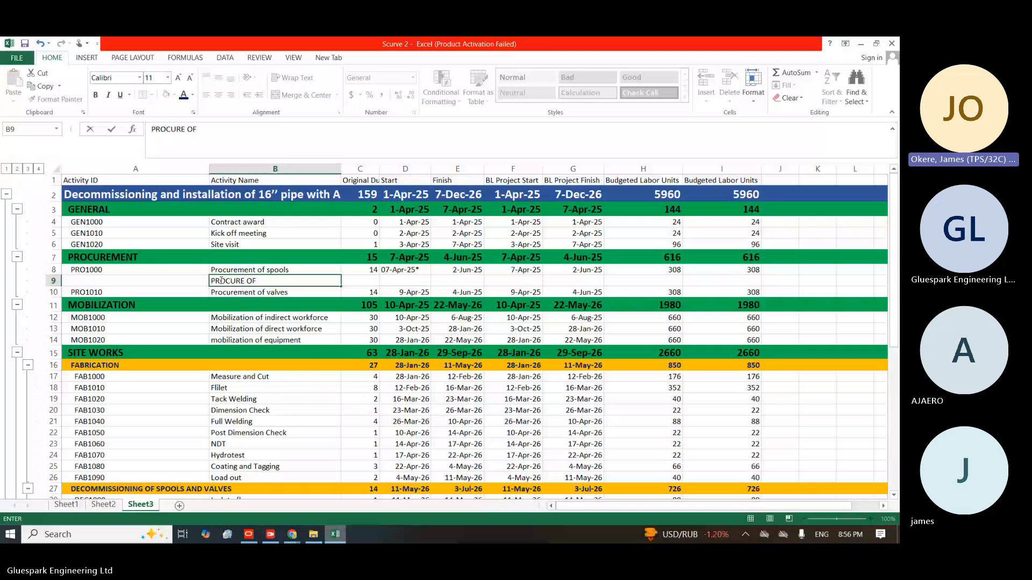
text(WELDING MACHINE)
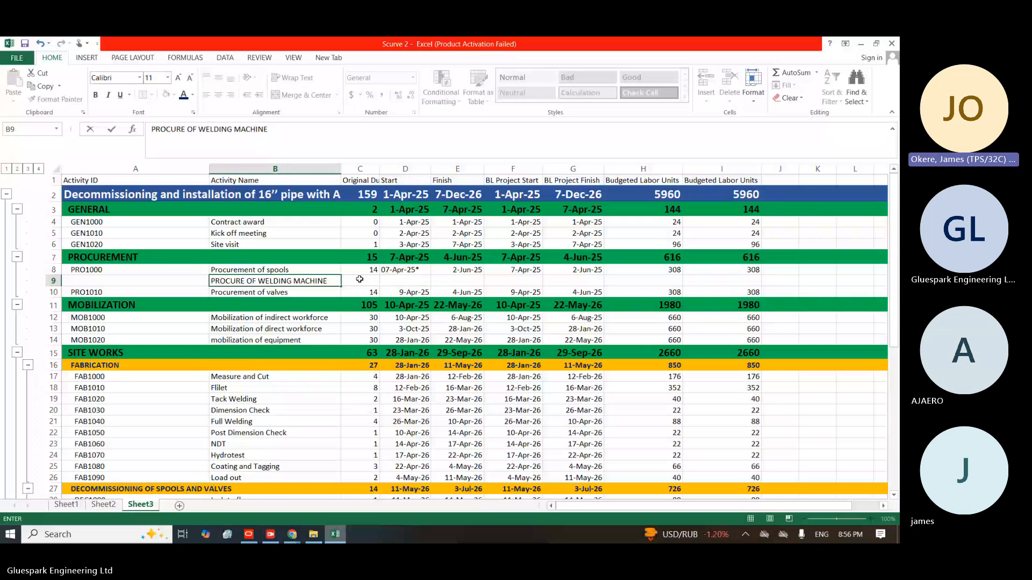
click(360, 279)
text(14)
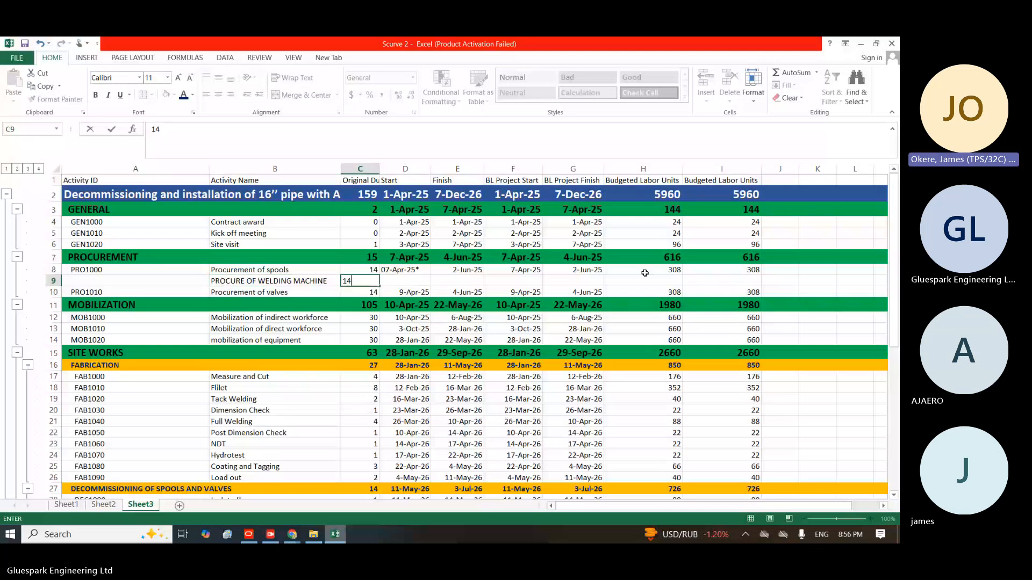
Enter 308 in both Budgeted Labor Units columns of the PROCURE OF WELDING MACHINE row
click(647, 279)
text(30)
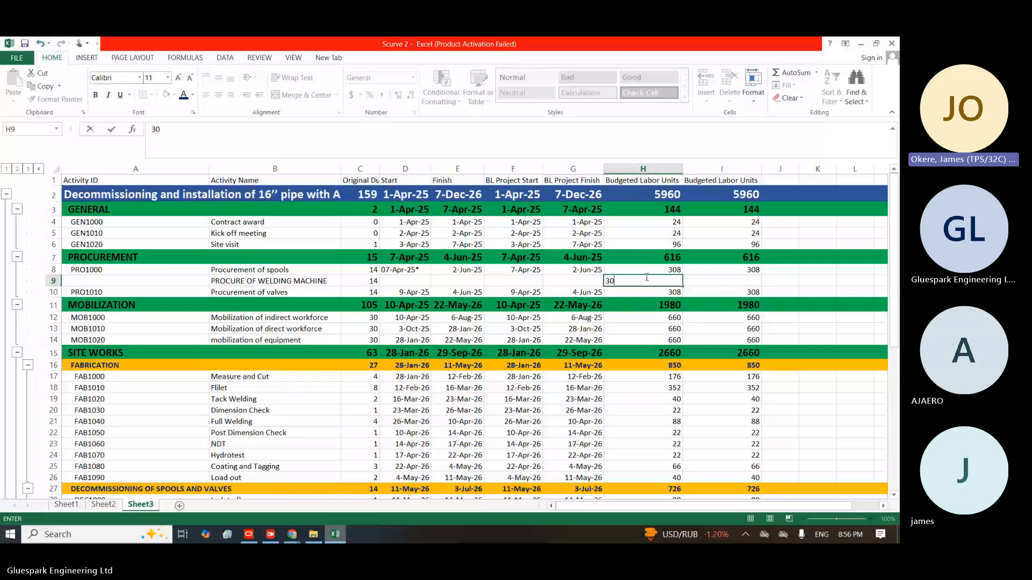
text(8)
click(726, 280)
text(3)
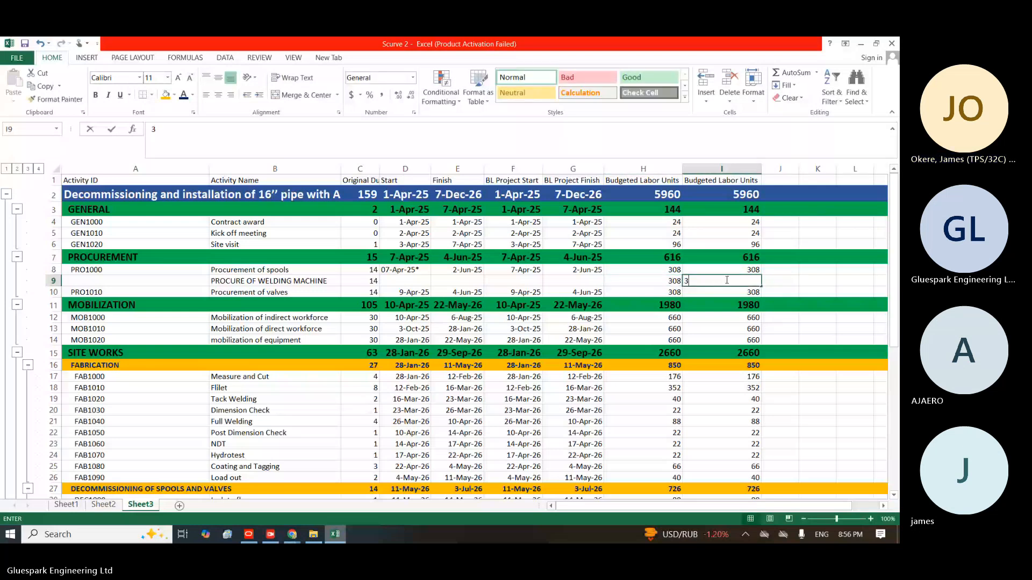
text(08)
key(Return)
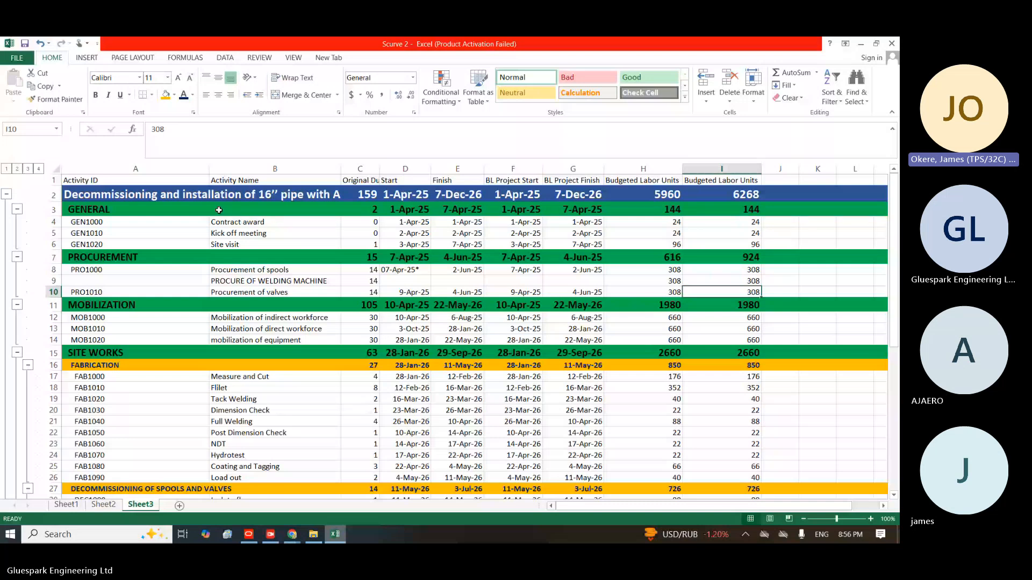
Delete the entire PROCURE OF WELDING MACHINE row from the PROCUREMENT group
click(52, 280)
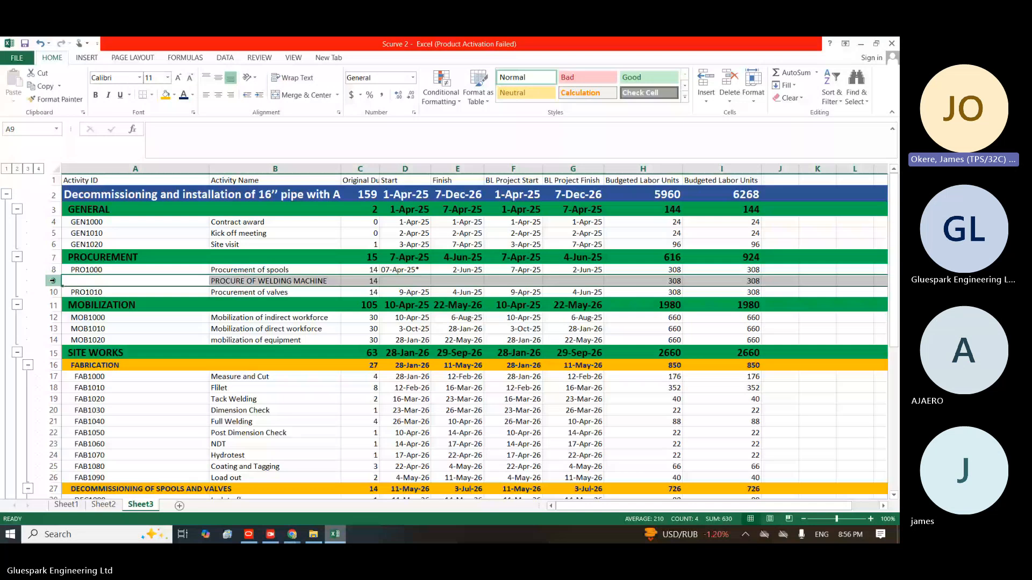
key(ctrl+minus)
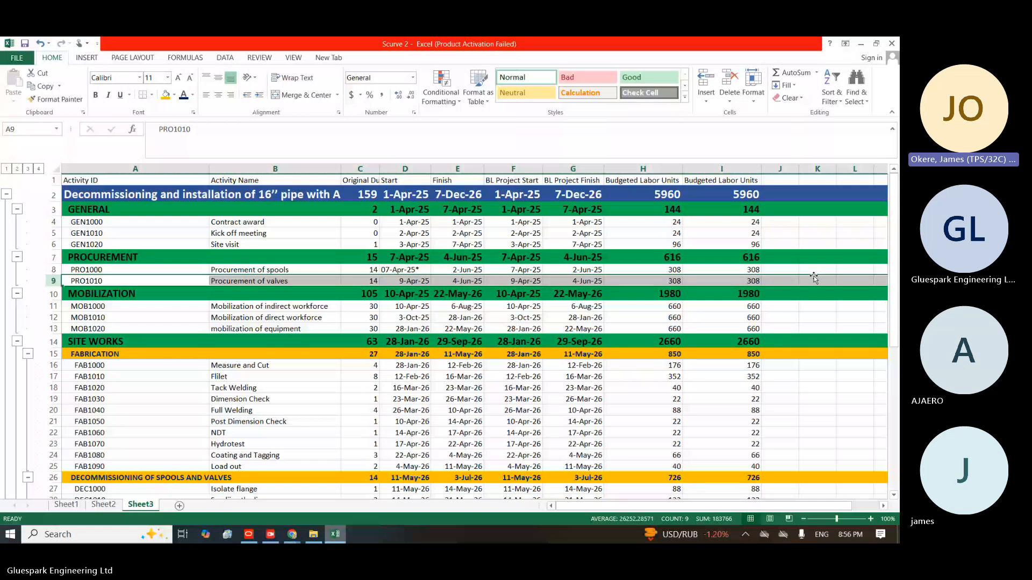
Hide the original Budgeted Labor Units column H and rename the formula column's header in I1 as MnHrs
right_click(654, 169)
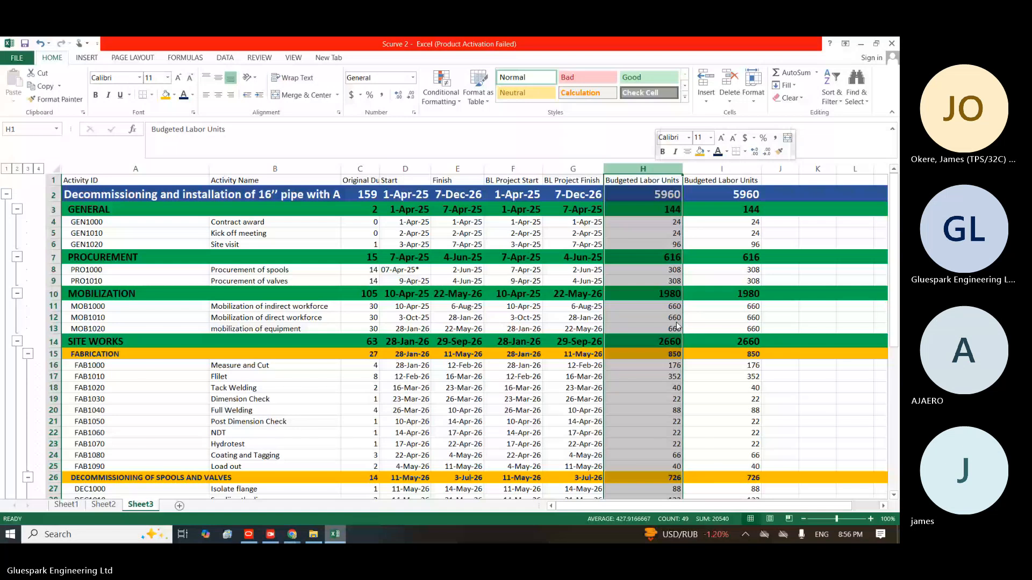
click(676, 326)
click(647, 180)
text(Ma)
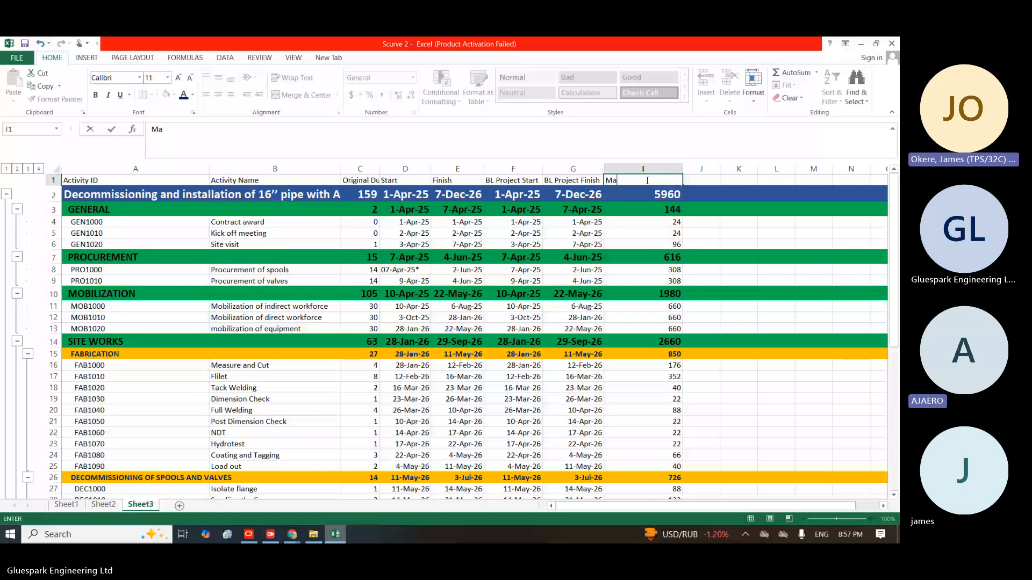
key(BackSpace)
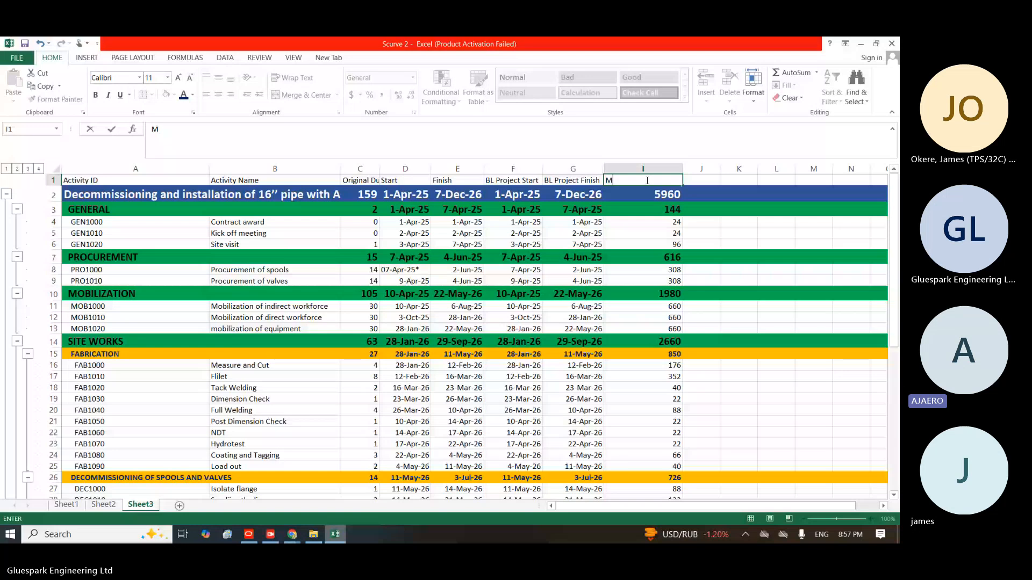
text(nHrs)
key(ctrl+Return)
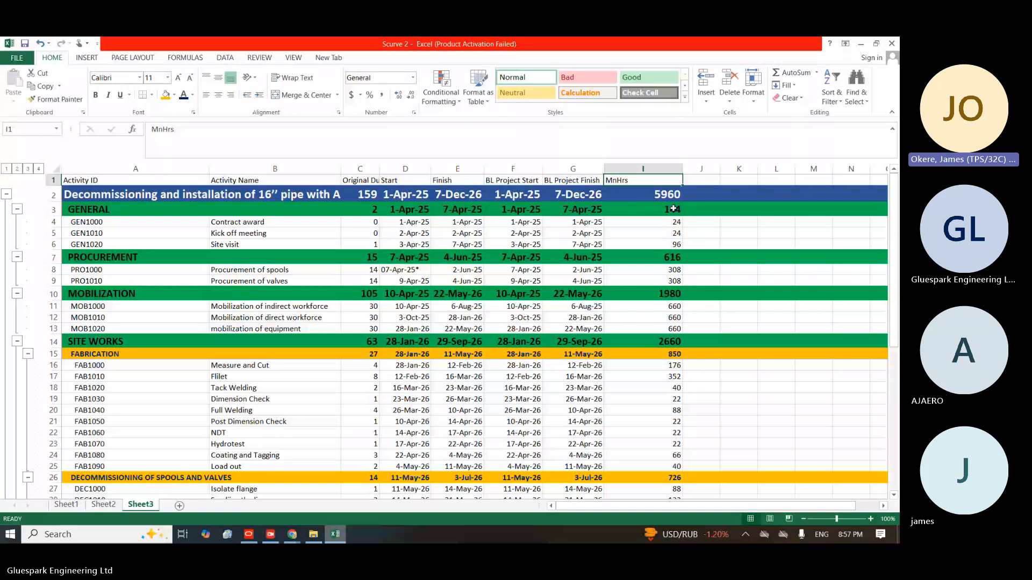
Enter WT(%) as the header of column J in cell J1
click(707, 183)
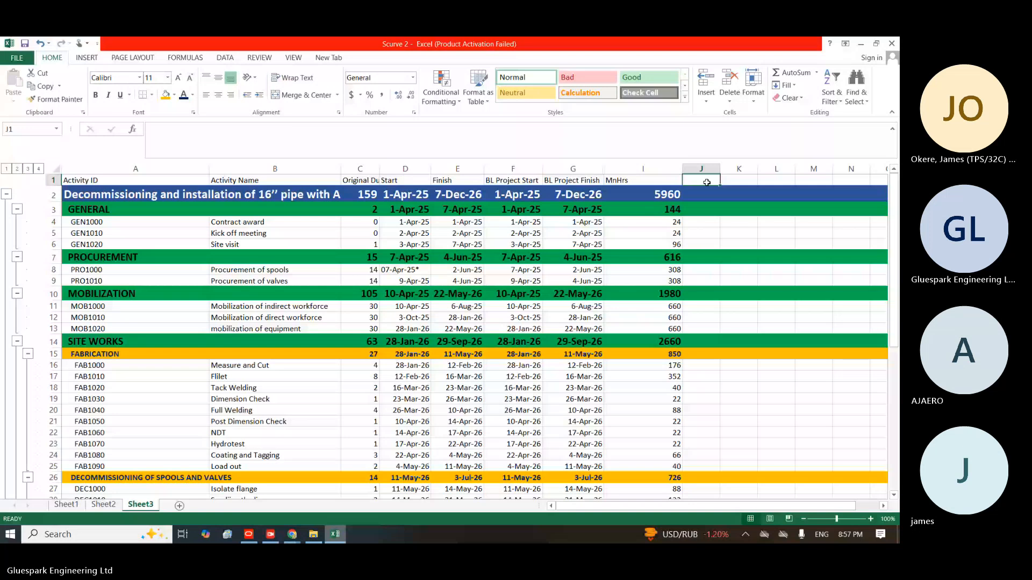
text(WT)
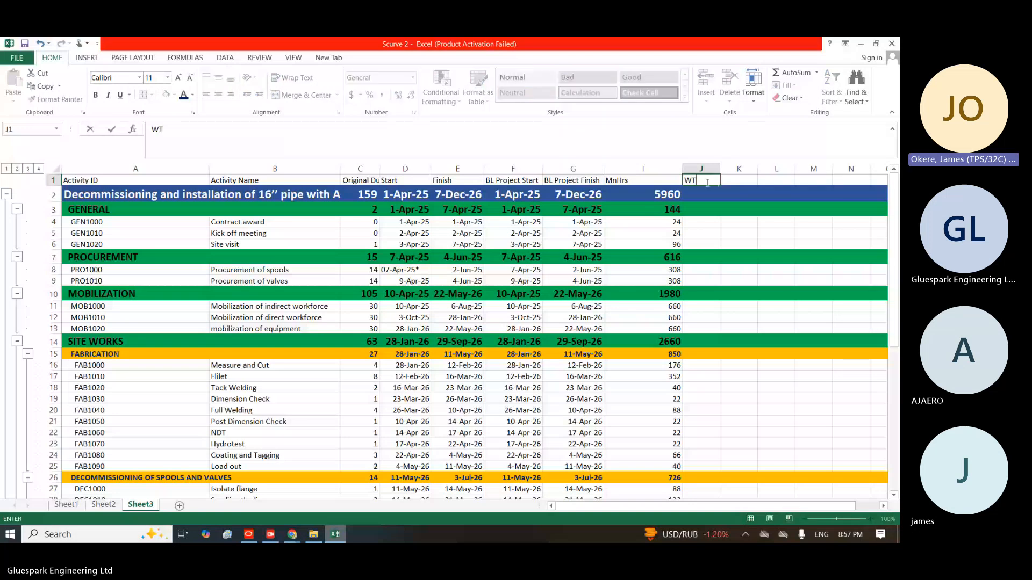
text(9%))
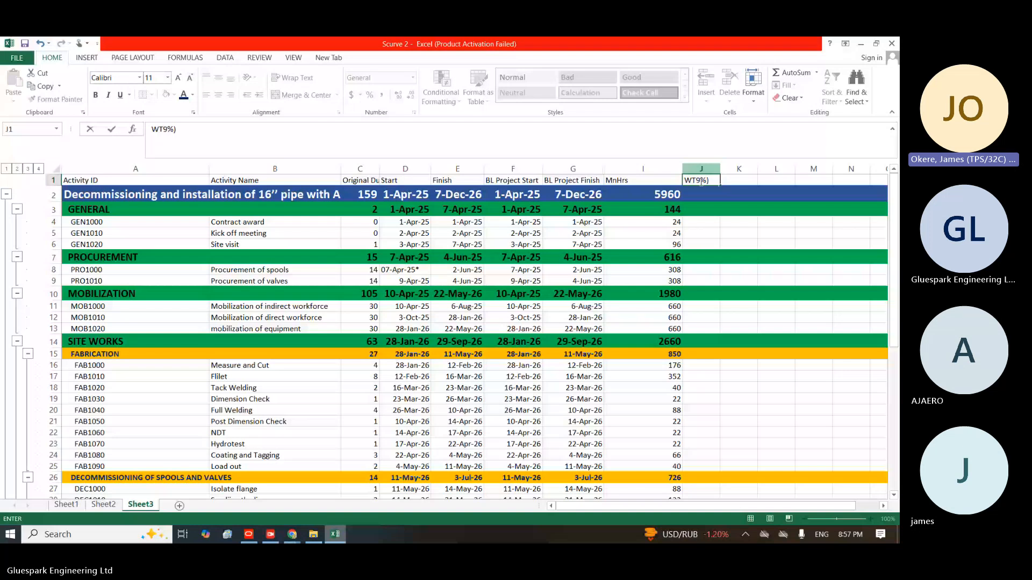
click(699, 181)
key(BackSpace)
text(()
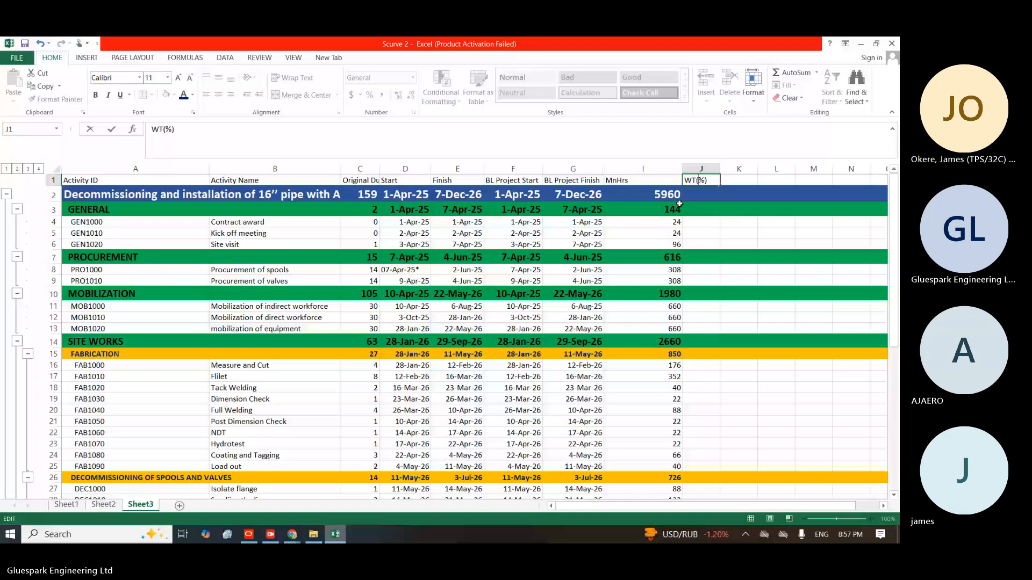
click(697, 209)
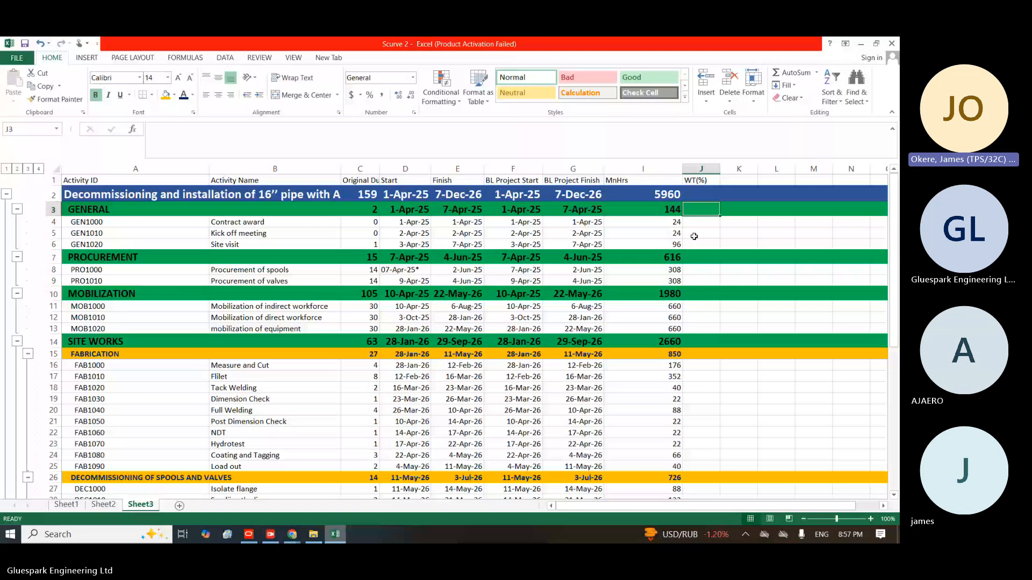
Enter the weight formula =I4/I2 for Contract award in J4, dividing its man-hours by the project total
click(700, 222)
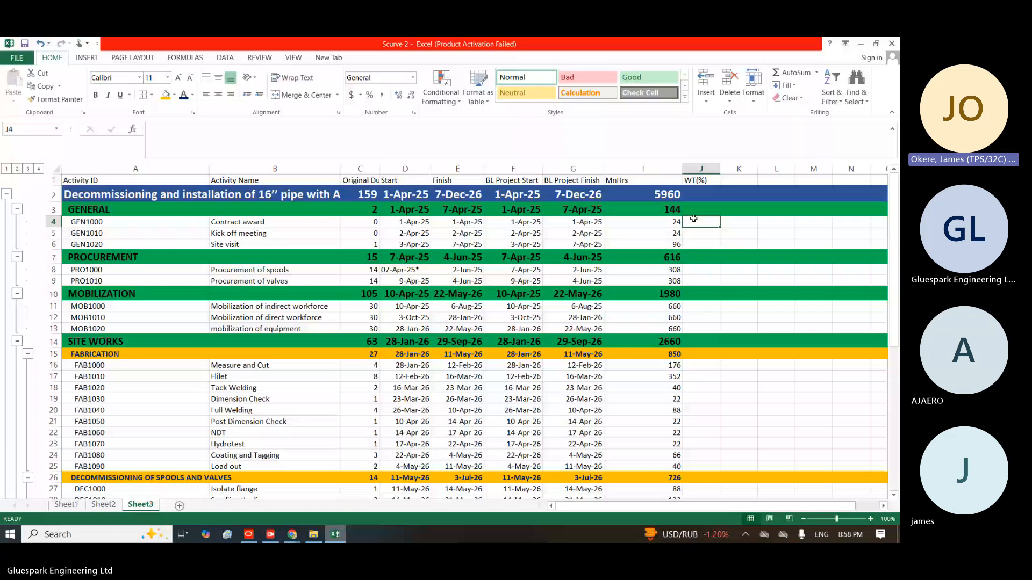
click(698, 209)
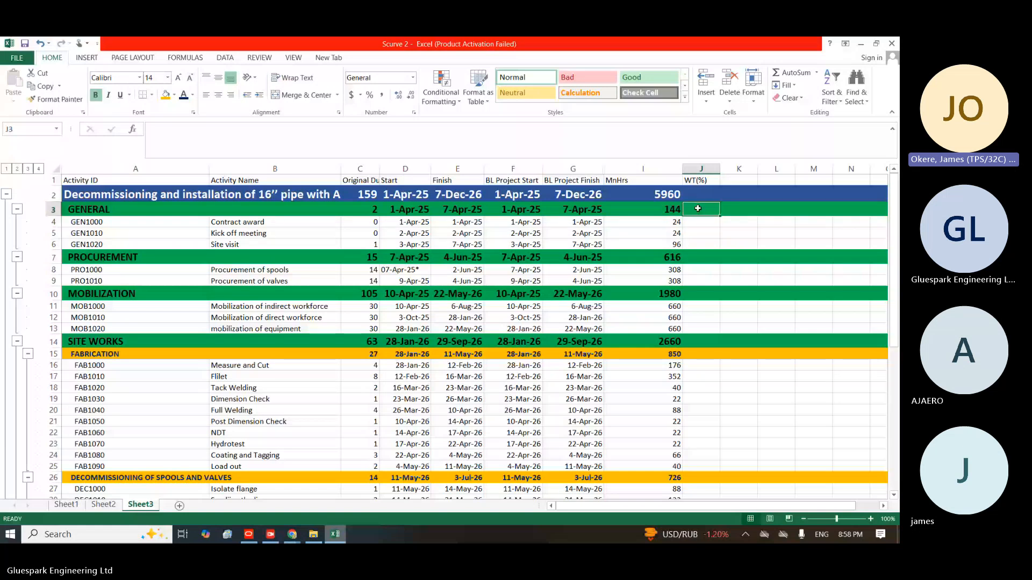
click(691, 220)
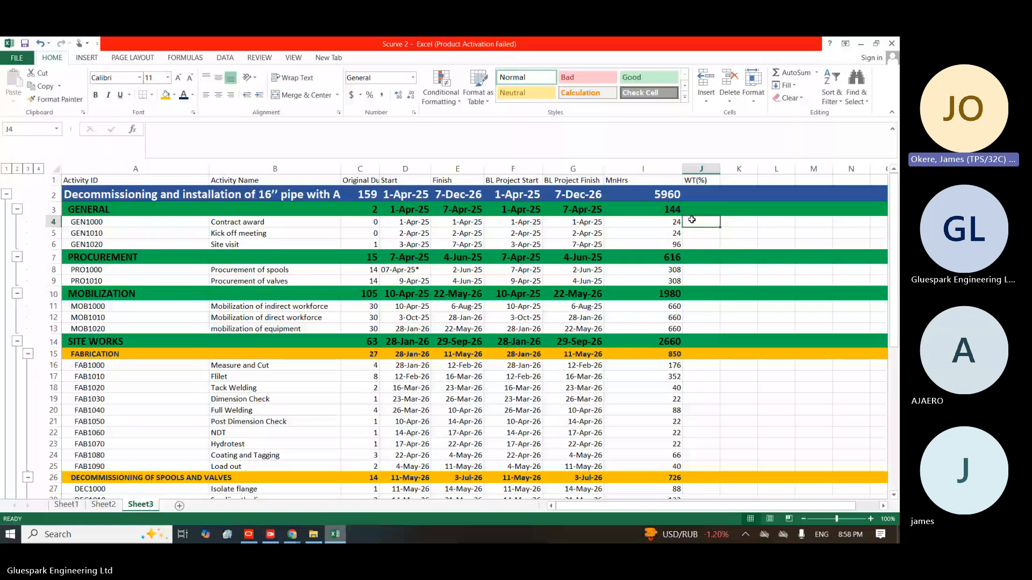
text(=)
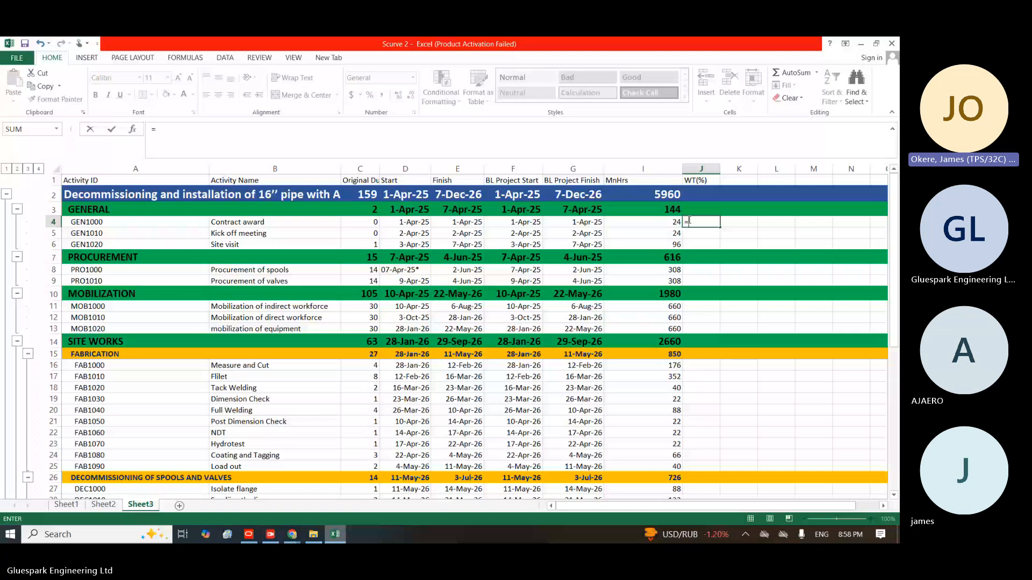
click(670, 221)
text(/)
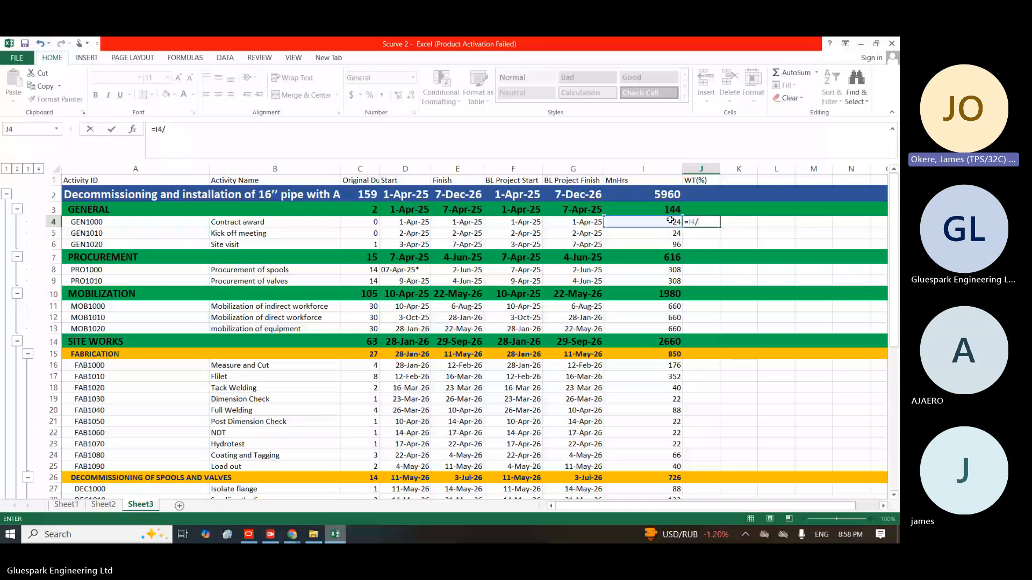
click(671, 190)
key(Return)
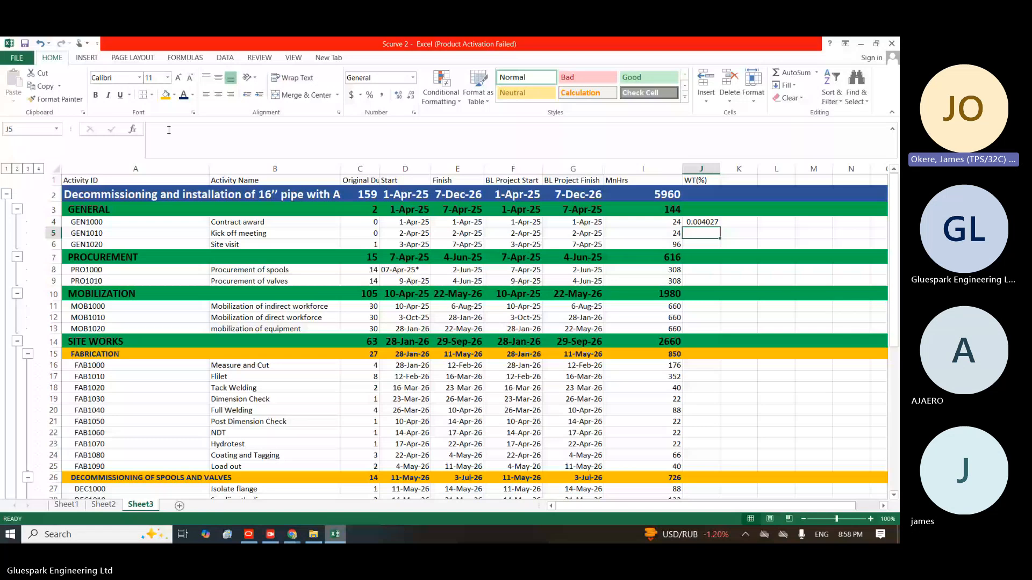
Make the project total reference absolute so the formula in J4 reads =I4/$I$2
key(Up)
click(171, 129)
key(F4)
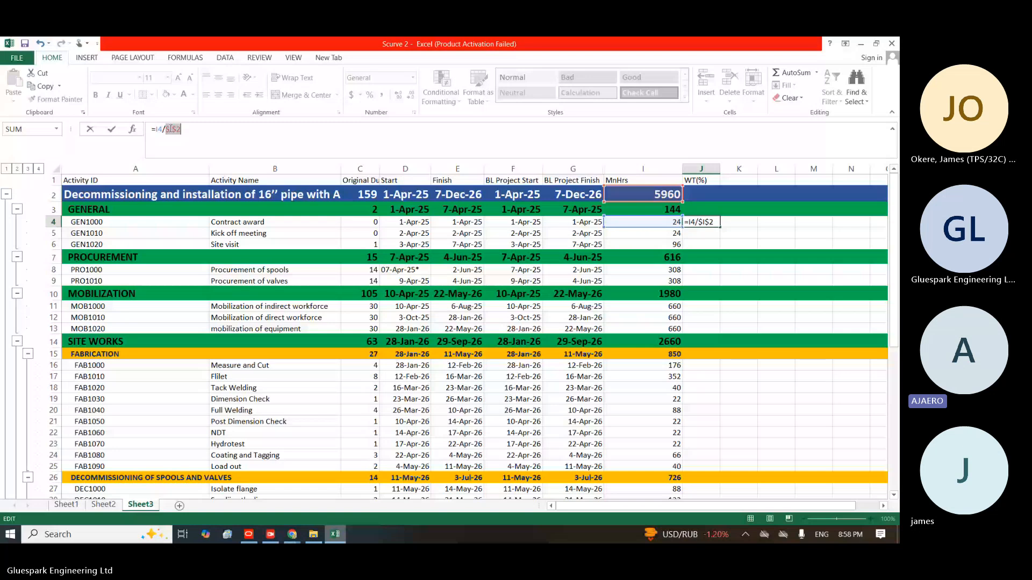
key(ctrl+Return)
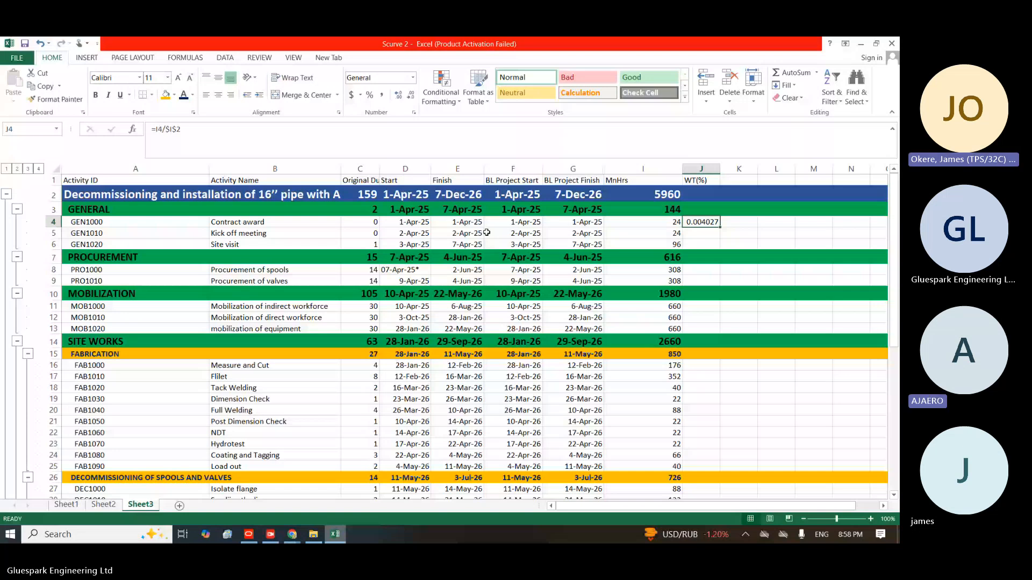
click(598, 196)
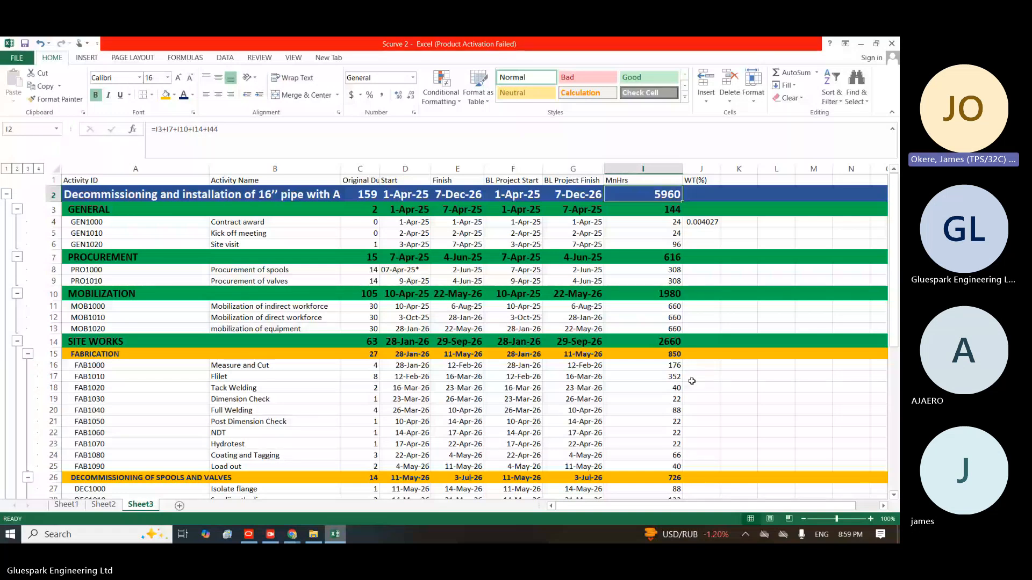
click(657, 222)
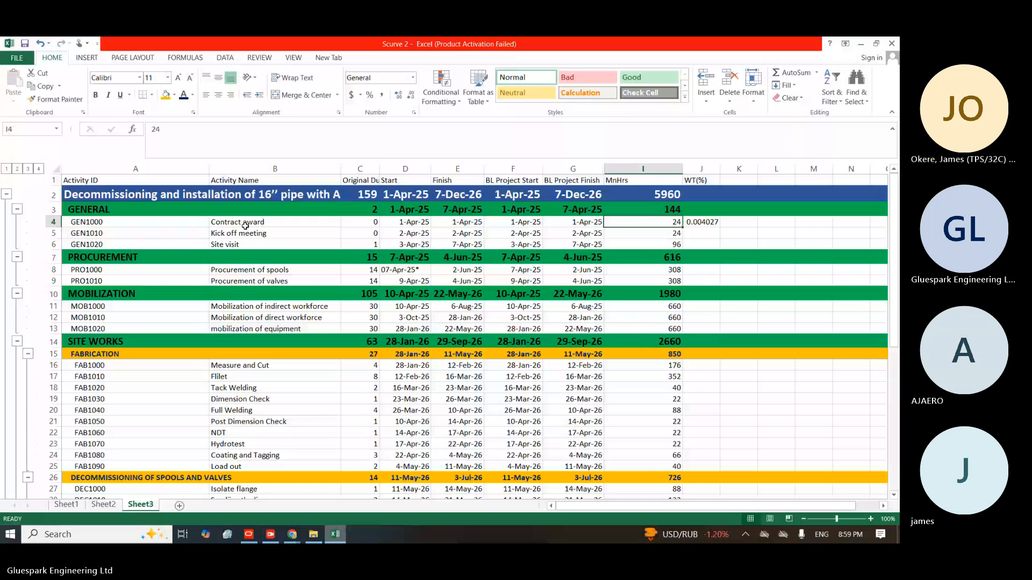
click(643, 194)
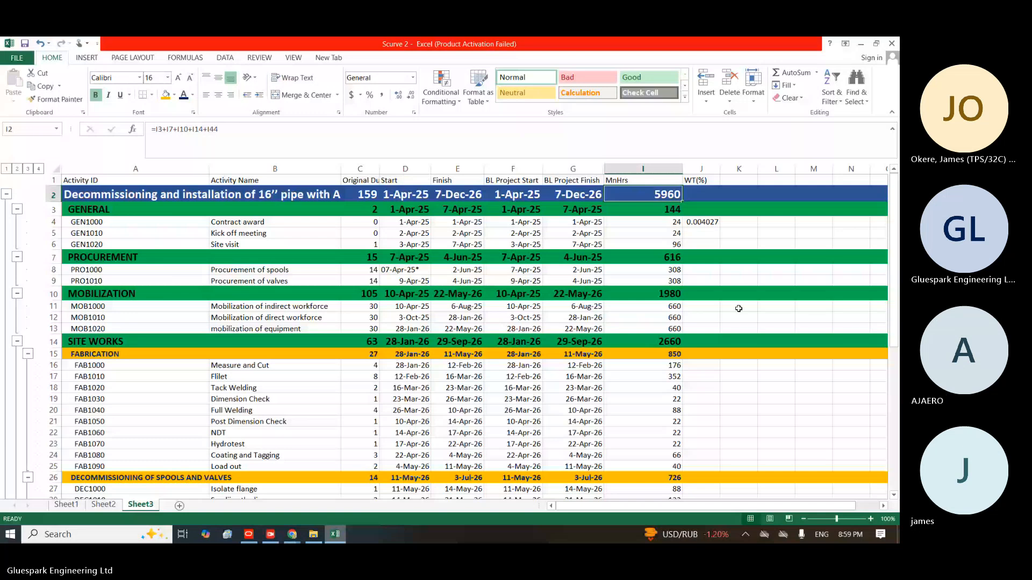
Format the weight in J4 to three decimal places and copy its formula to the remaining GENERAL activities, J5:J6
click(701, 222)
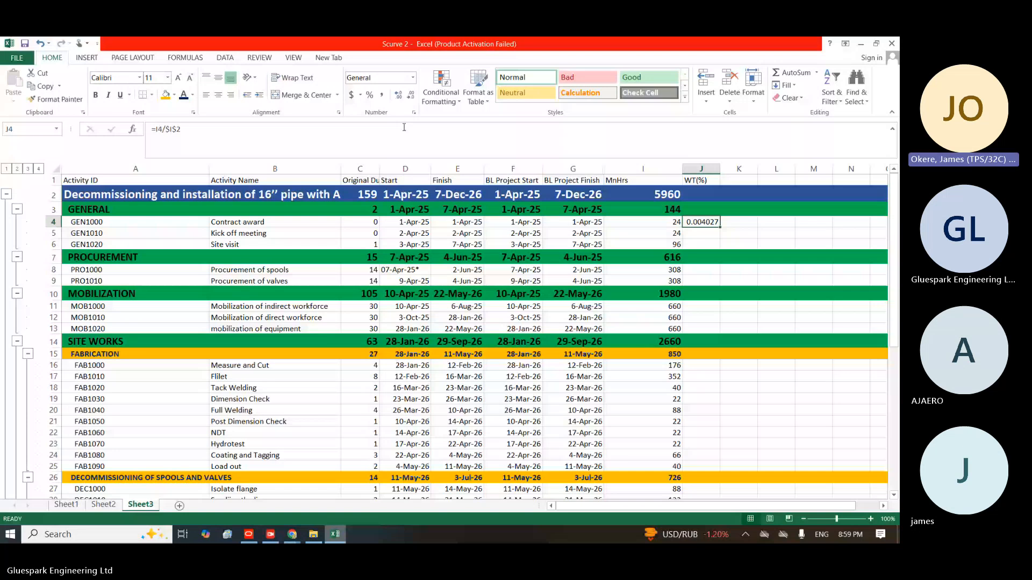
click(411, 95)
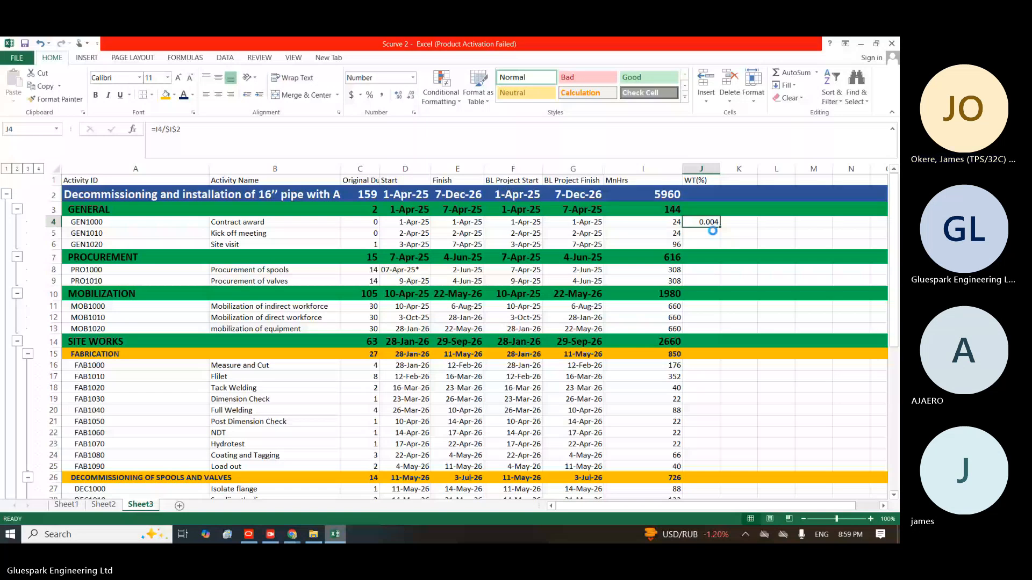
key(ctrl+c)
drag(712, 231, 705, 244)
key(ctrl+v)
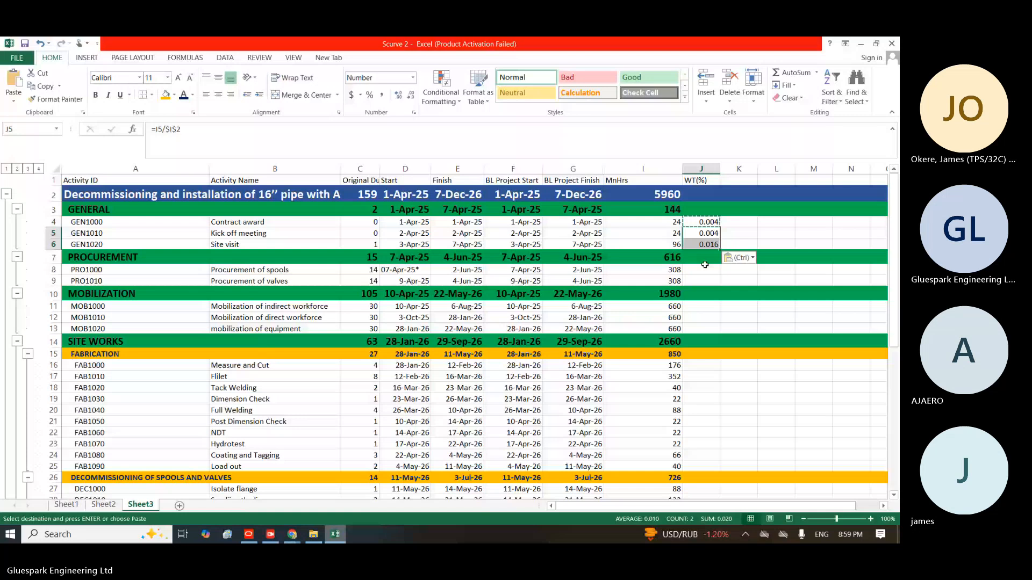
Paste the copied weight formula into the PROCUREMENT activities J8:J9 and the MOBILIZATION activities J11:J13
click(702, 270)
key(ctrl+v)
drag(702, 269, 701, 325)
key(ctrl+v)
Paste the weight formula into all FABRICATION activities, J16:J25
drag(700, 366, 701, 422)
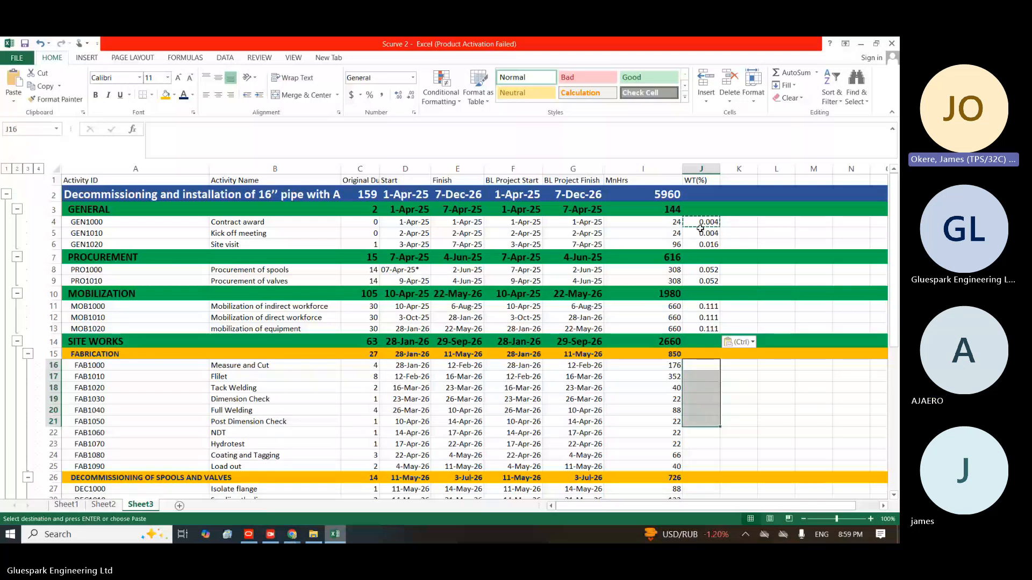
click(701, 226)
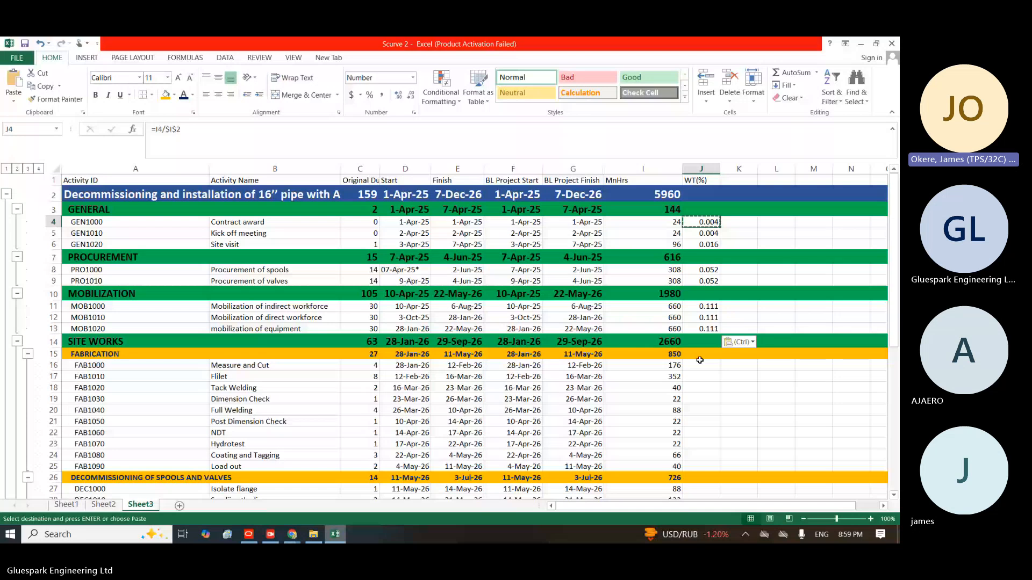
click(699, 364)
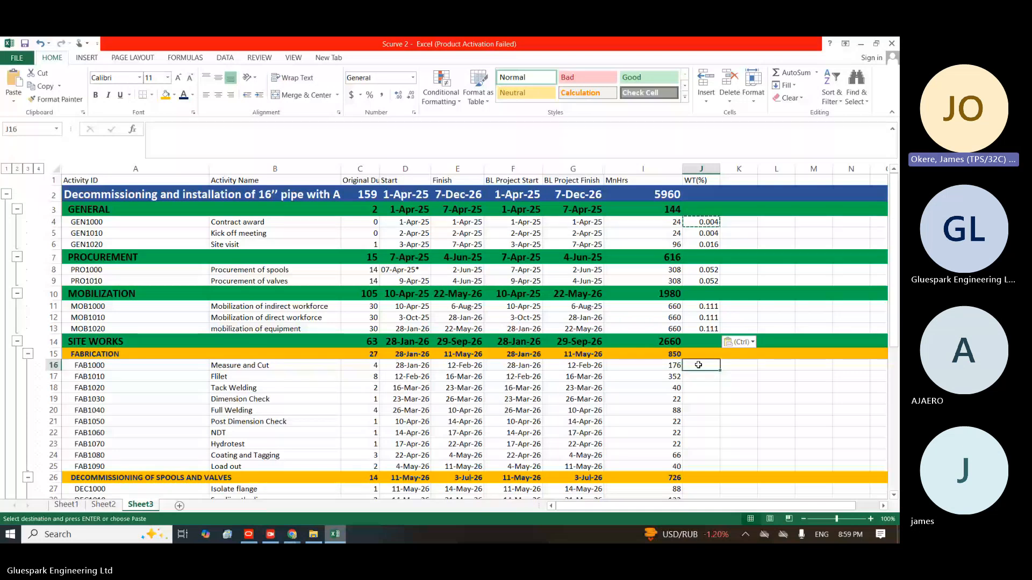
key(ctrl+v)
click(703, 386)
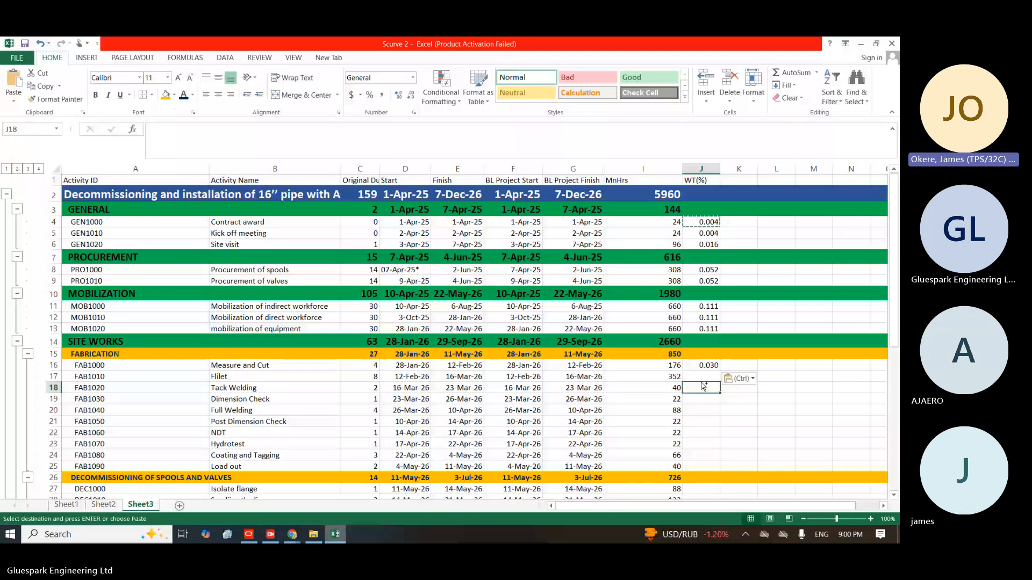
click(696, 374)
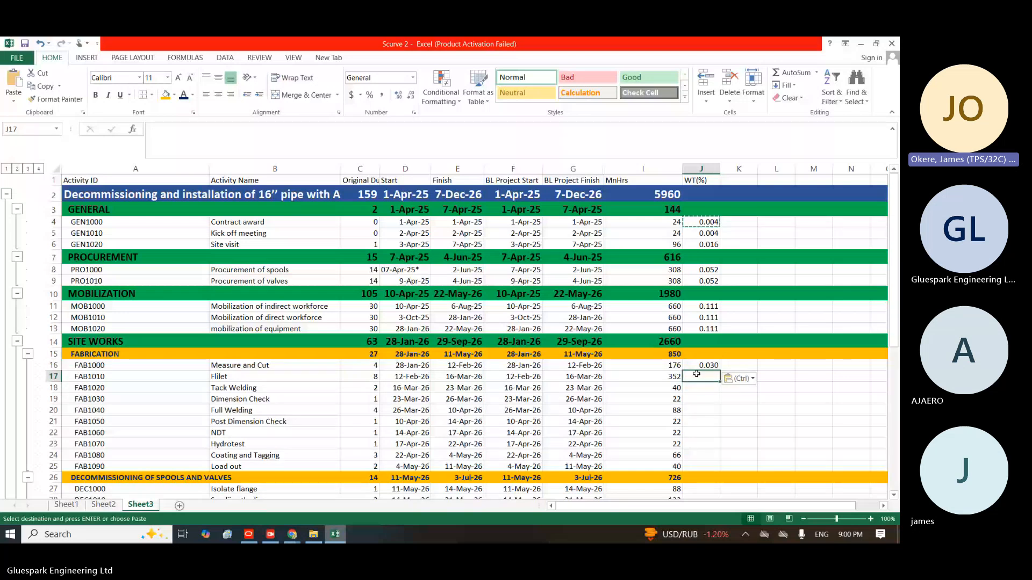
key(ctrl+v)
drag(696, 387, 694, 465)
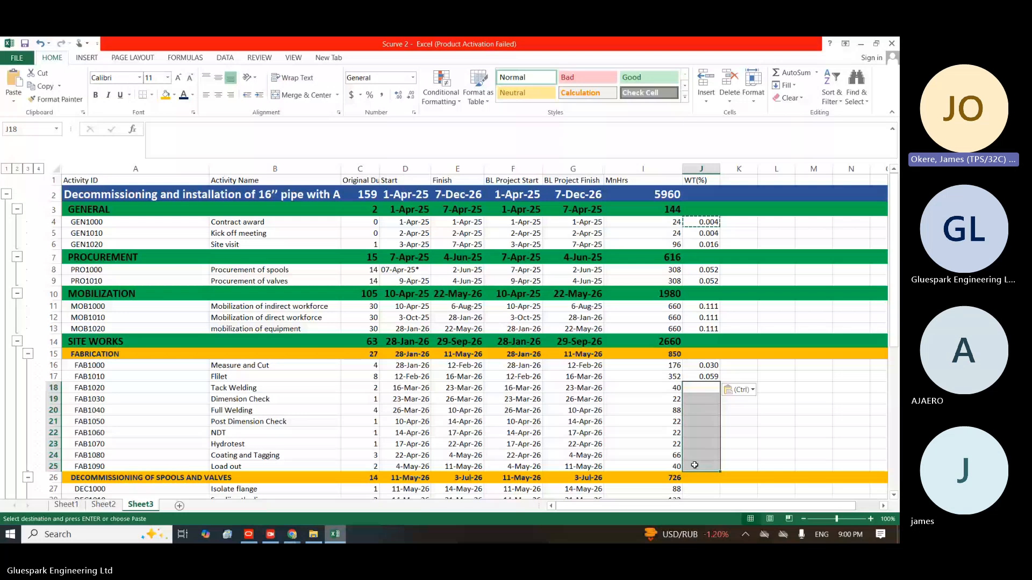
key(ctrl+v)
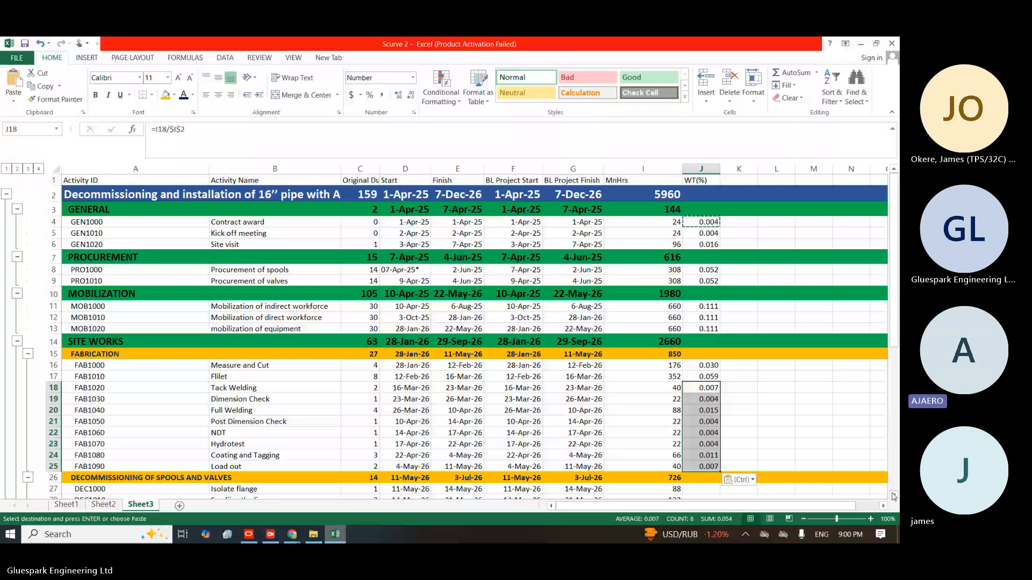
Paste the weight formula into the decommissioning activities J27:J32 and the installation activities J34:J40
scroll(894, 496, down, 1)
scroll(702, 329, down, 3)
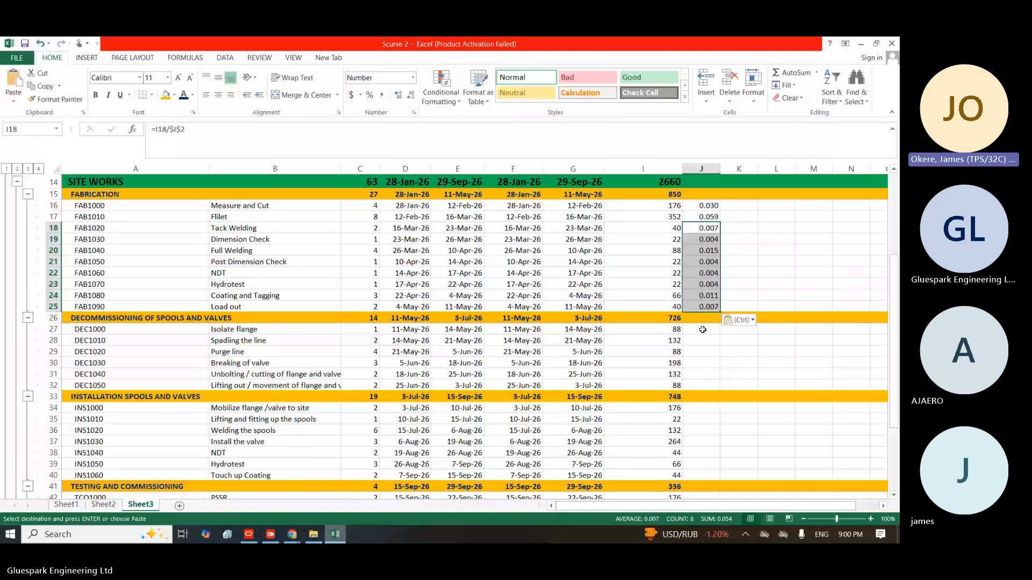
click(702, 330)
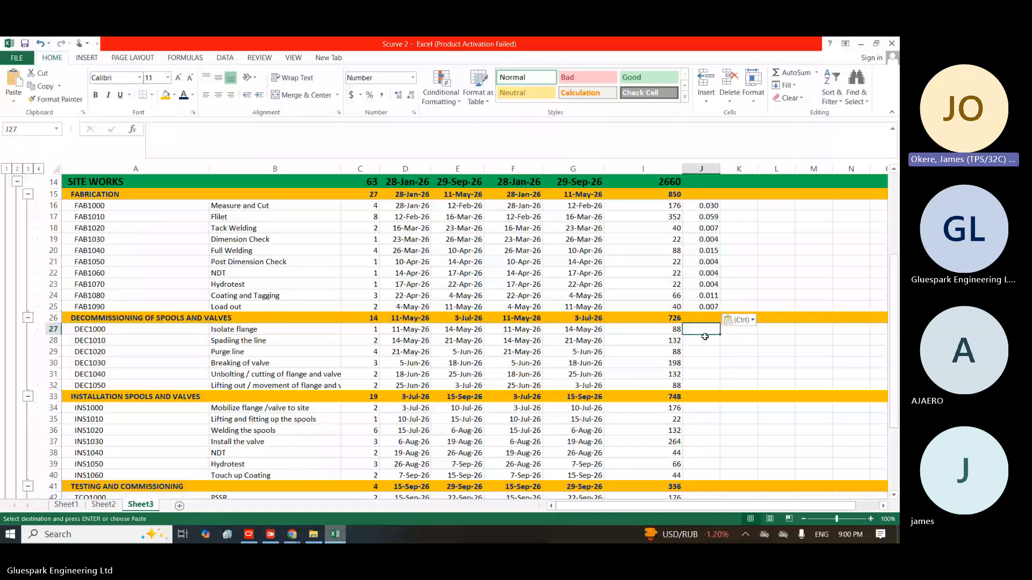
key(ctrl+v)
drag(704, 330, 696, 478)
click(701, 409)
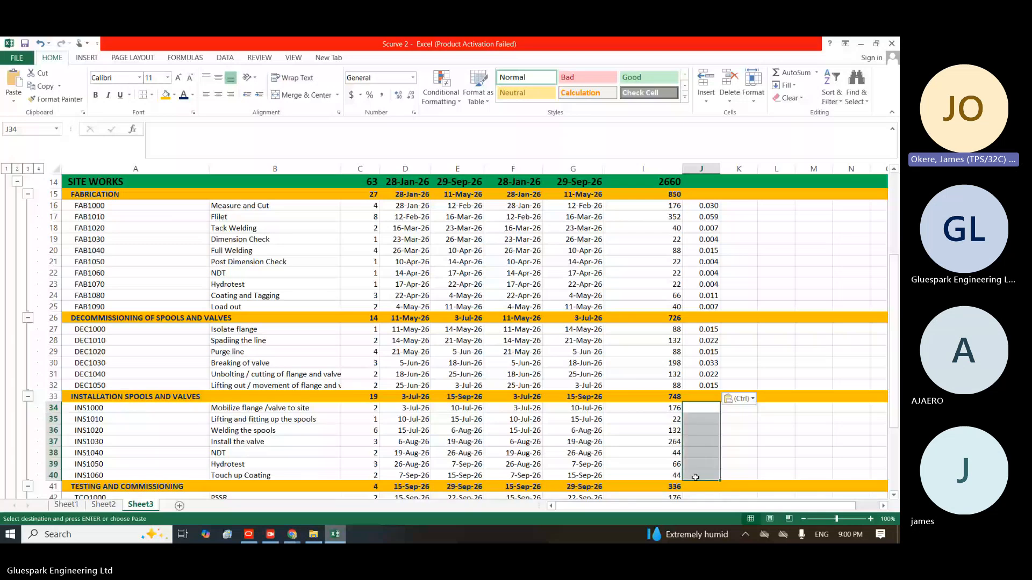
key(ctrl+v)
Paste the weight formula into the TESTING AND COMMISSIONING activities J42:J43 and the DEMOB AND CLOSURE activities J45:J49
scroll(712, 390, down, 3)
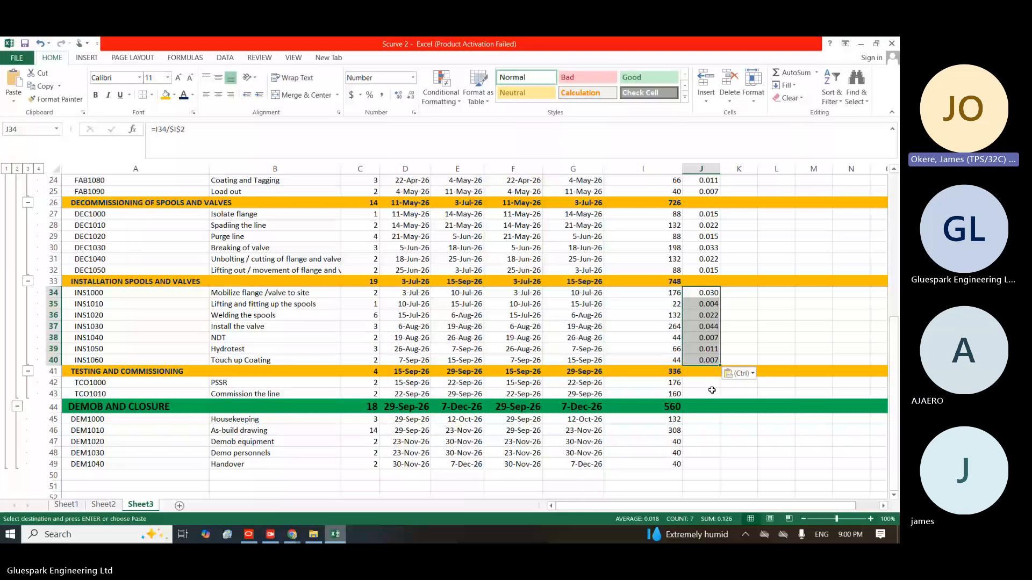
click(698, 381)
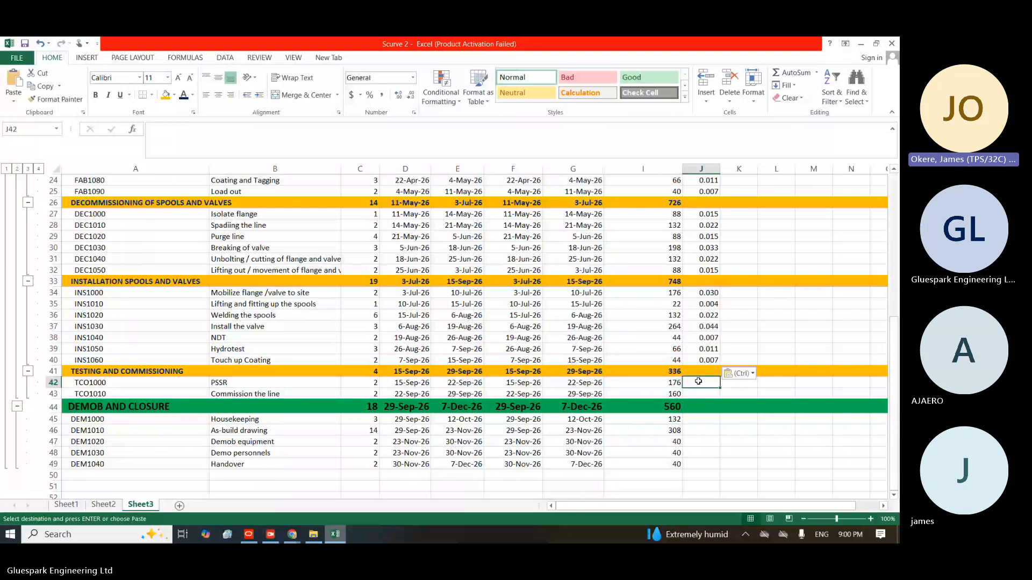
text(0.030)
click(698, 396)
key(ctrl+v)
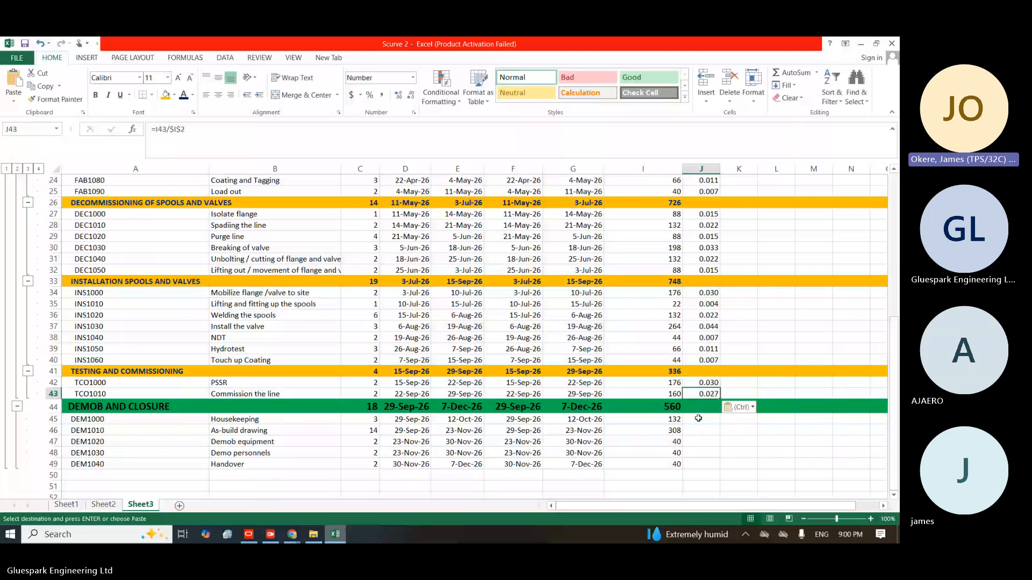
drag(698, 418, 698, 465)
text(0.022 0.052 0.007 0.007 0.007)
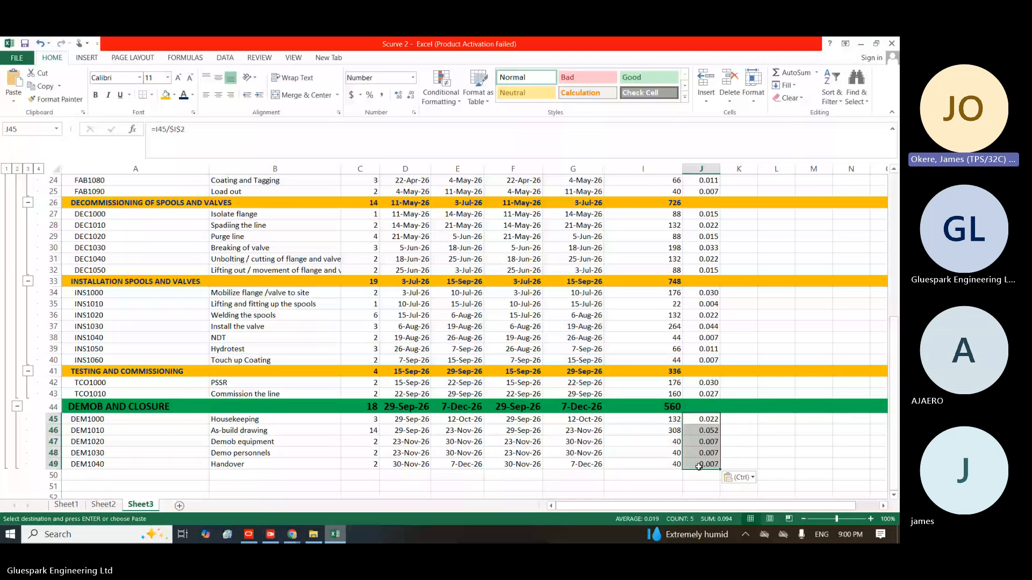
Check the weight formula of the Handover activity in J49 against the project total man-hours cell, leaving it unedited
click(701, 465)
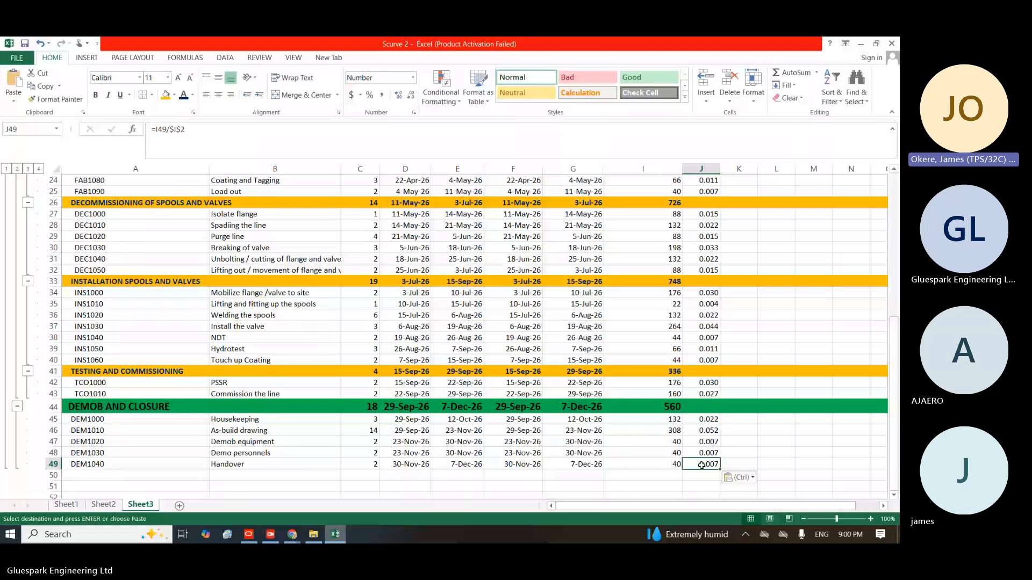
double_click(701, 465)
scroll(701, 465, up, 3)
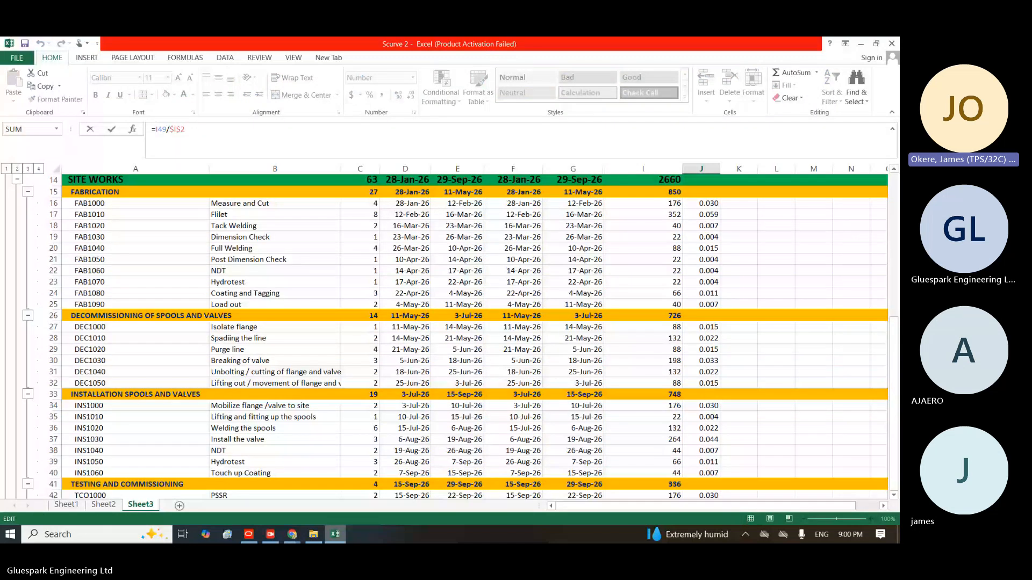
scroll(161, 132, up, 4)
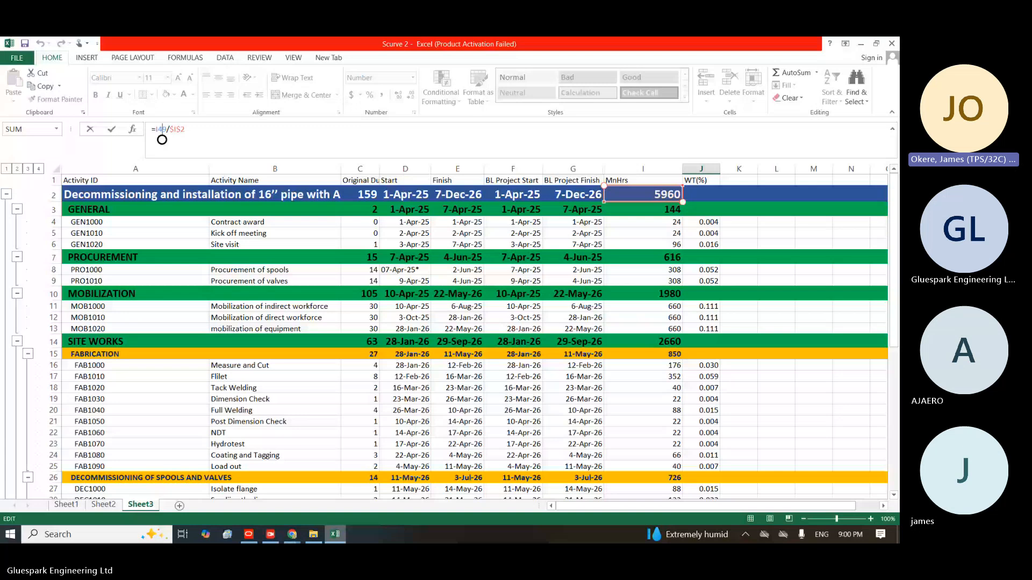
key(Escape)
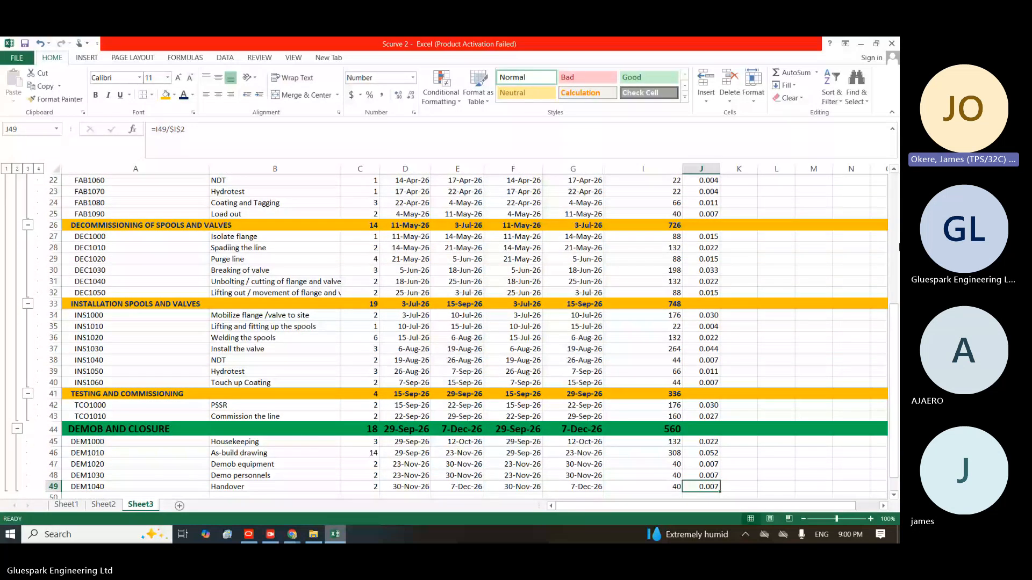
click(895, 223)
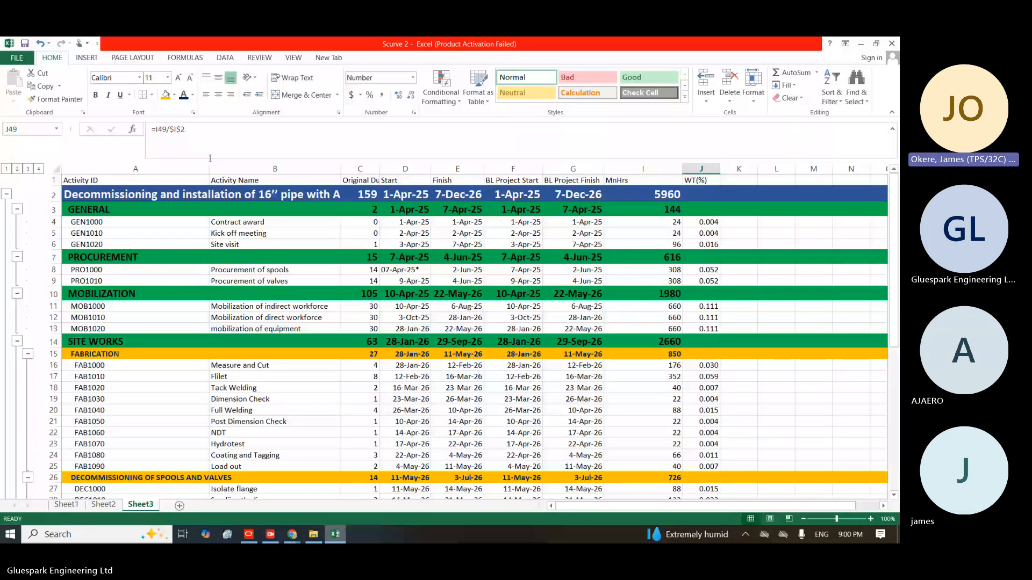
Collapse the outline to level 3 and try to fill the SITE WORKS subgroup man-hours from column I across into WT(%)
click(28, 169)
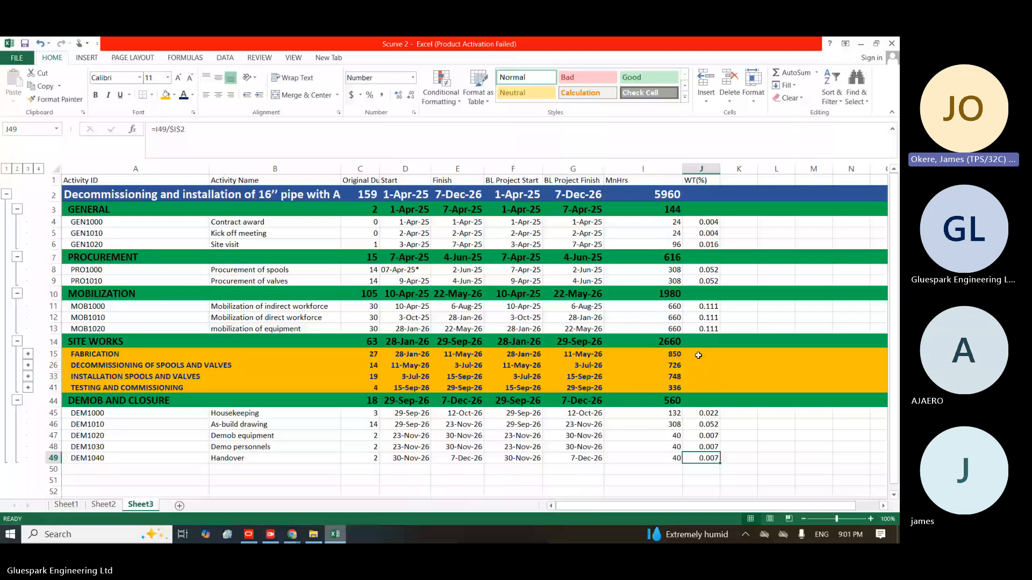
click(667, 356)
text(=)
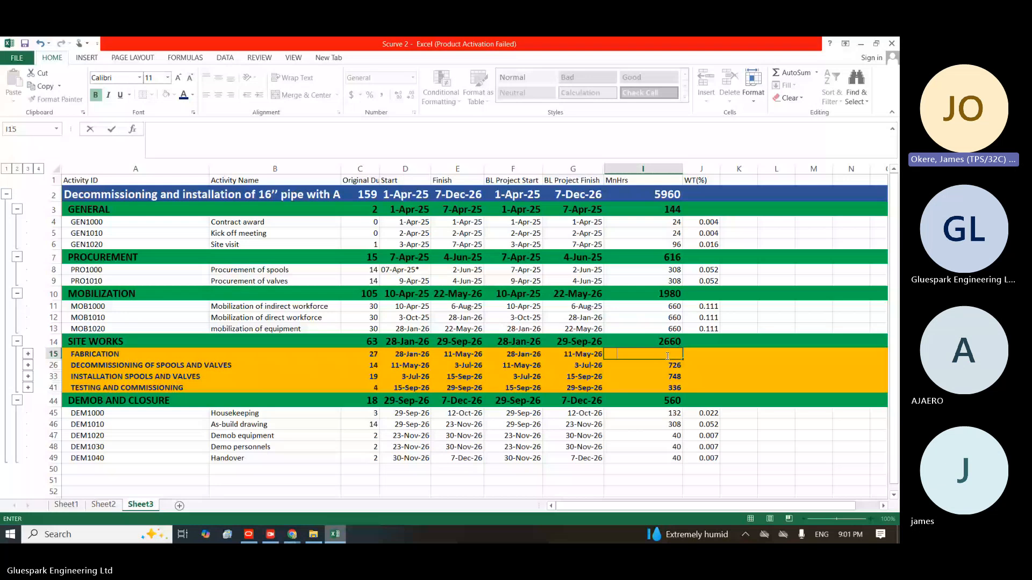
key(Escape)
drag(667, 357, 702, 393)
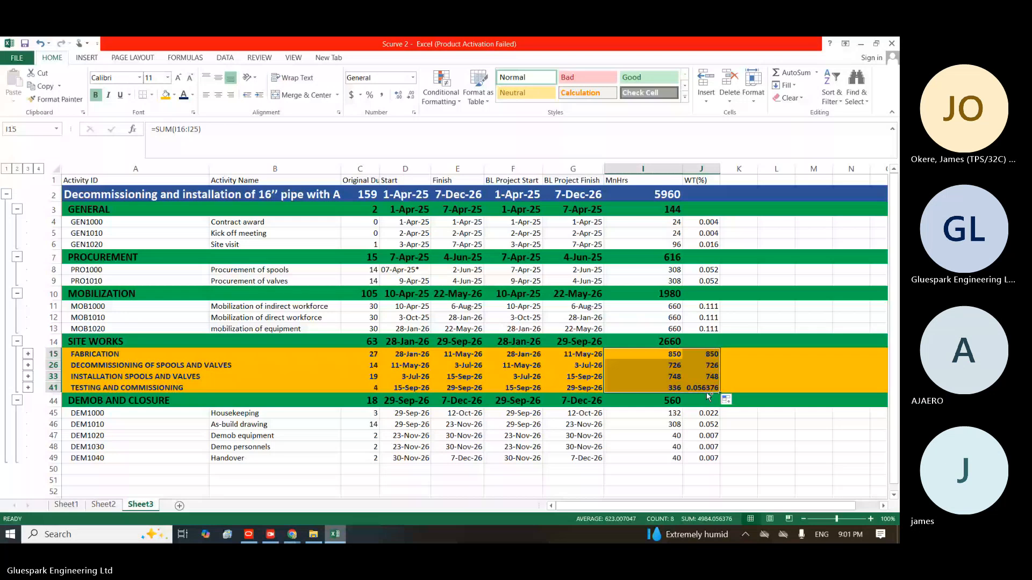
key(ctrl+z)
click(690, 401)
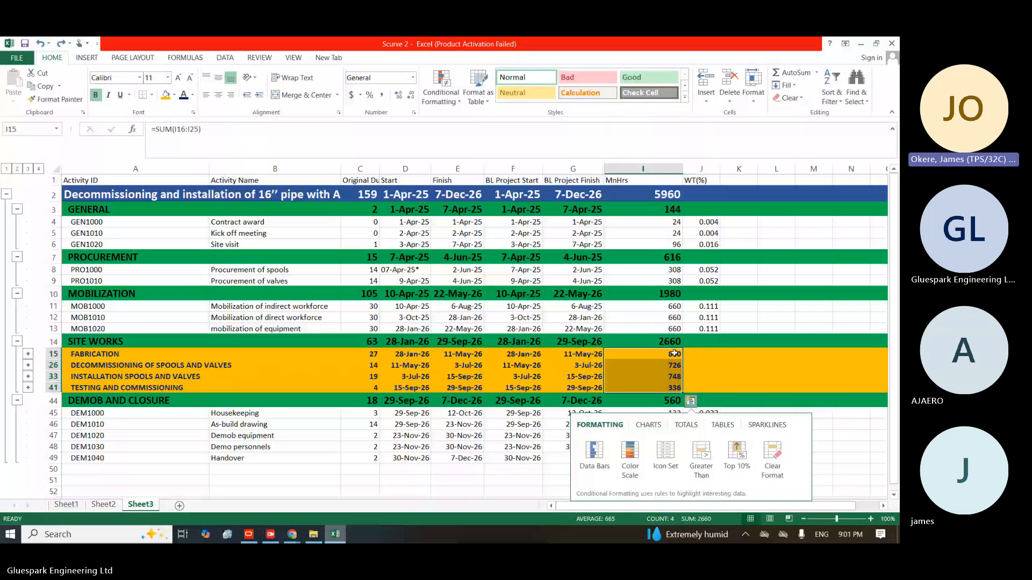
Try to copy the GENERAL man-hours sum from I3 into its WT(%) cell J3, and undo the paste
click(671, 209)
key(ctrl+c)
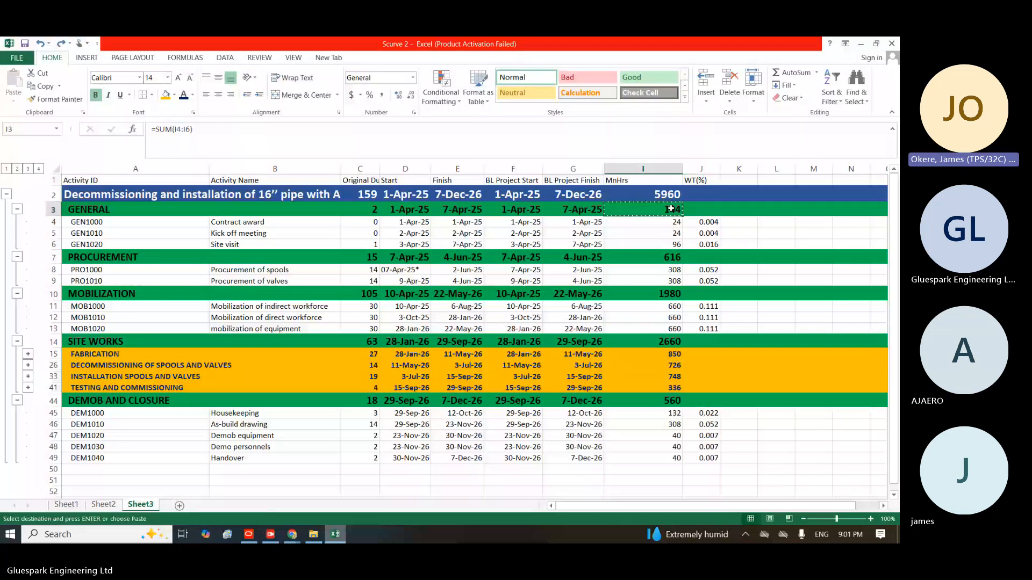
click(700, 207)
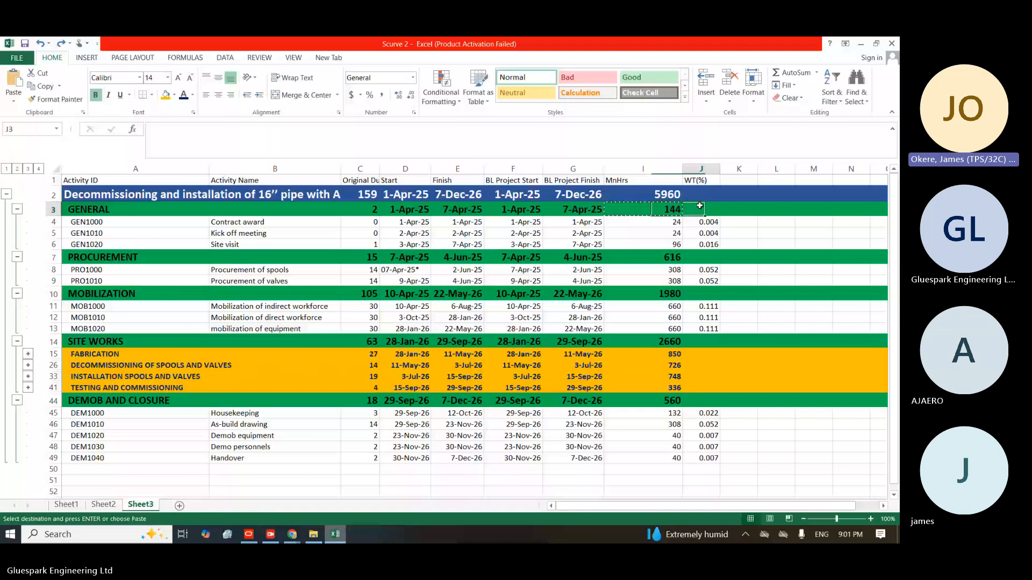
key(ctrl+v)
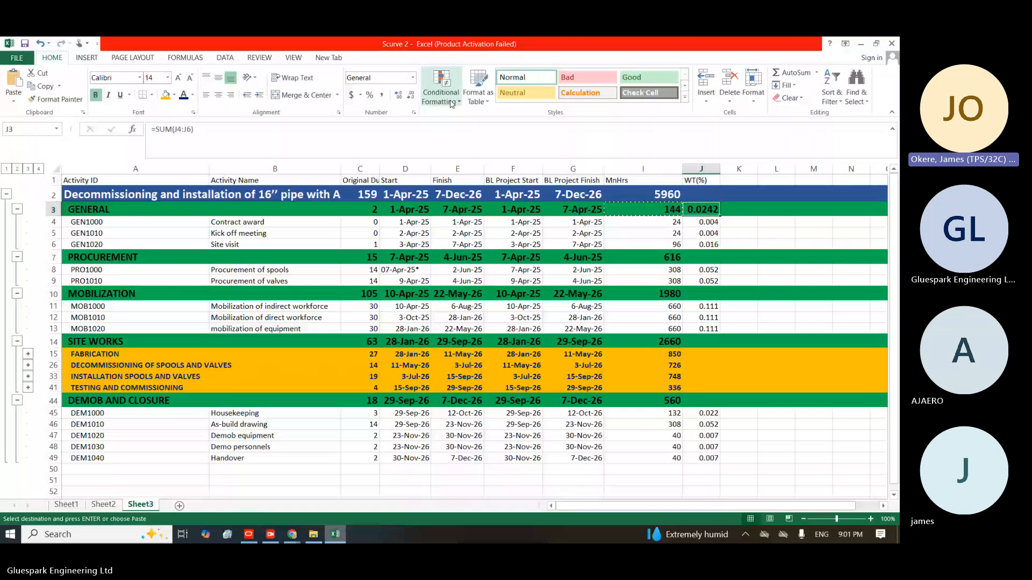
click(667, 257)
key(ctrl+c)
click(706, 256)
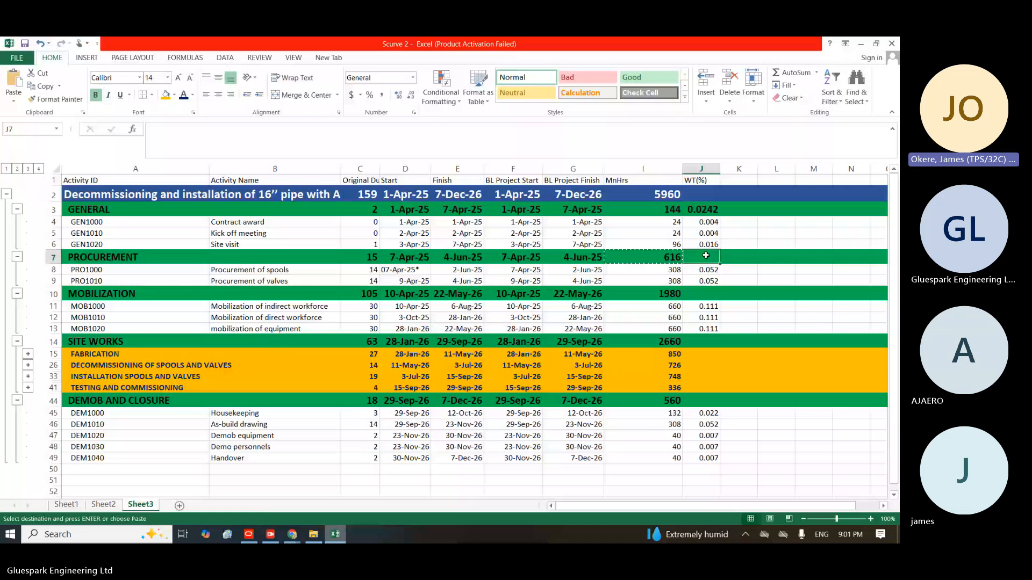
key(ctrl+z)
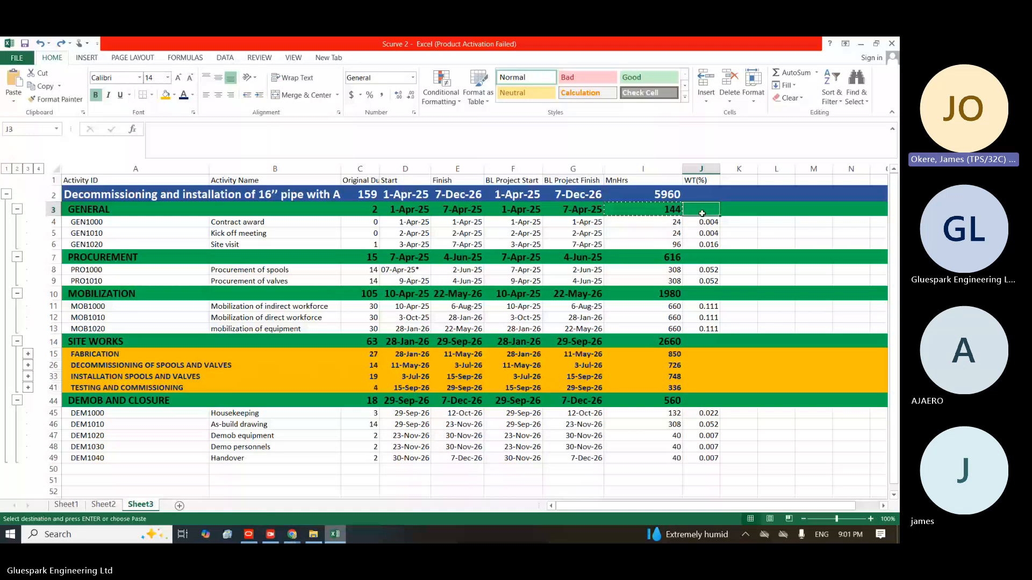
key(Escape)
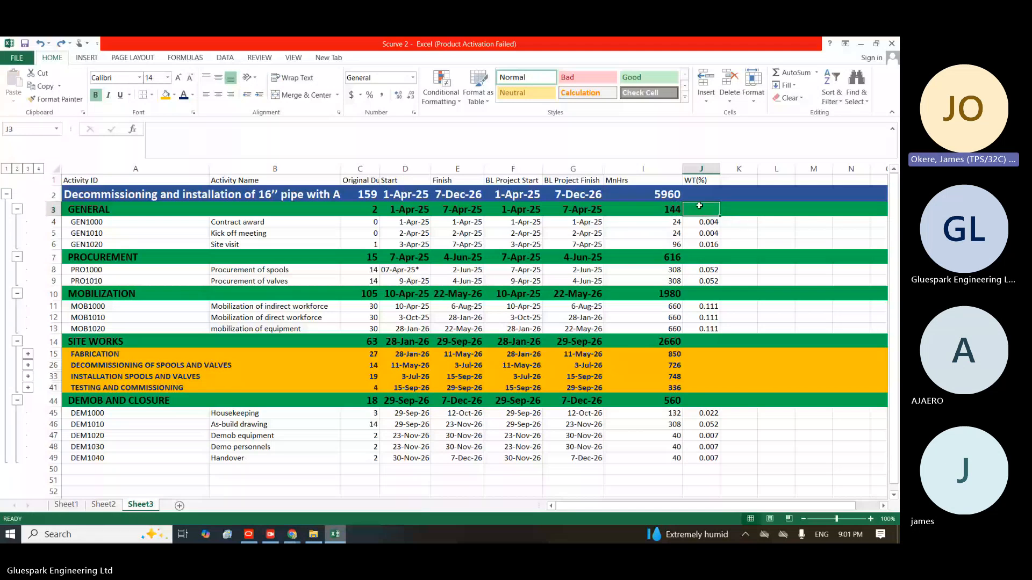
Enter a SUM of the GENERAL activity weights J4:J6 in J3
text(=)
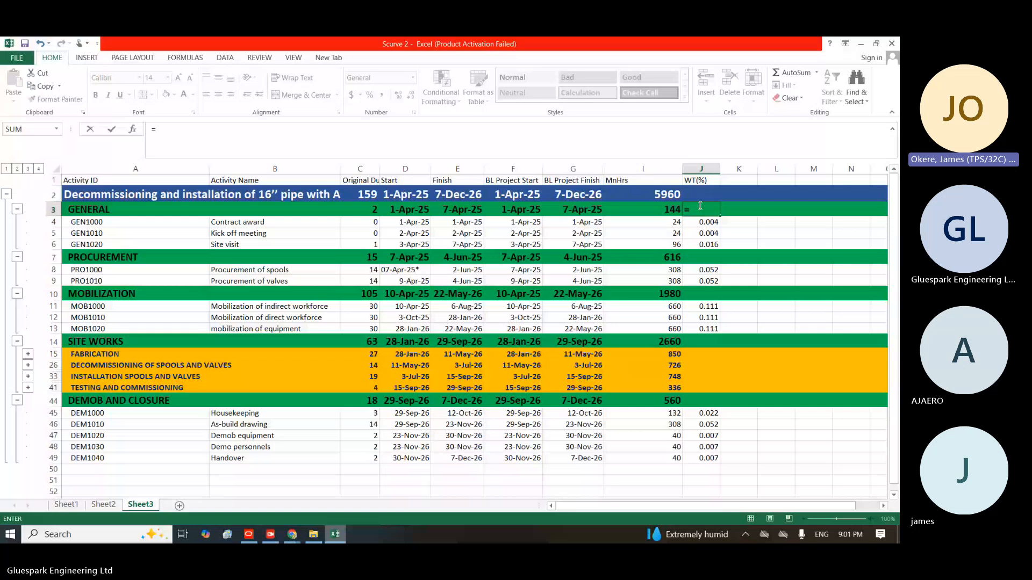
text(SUM()
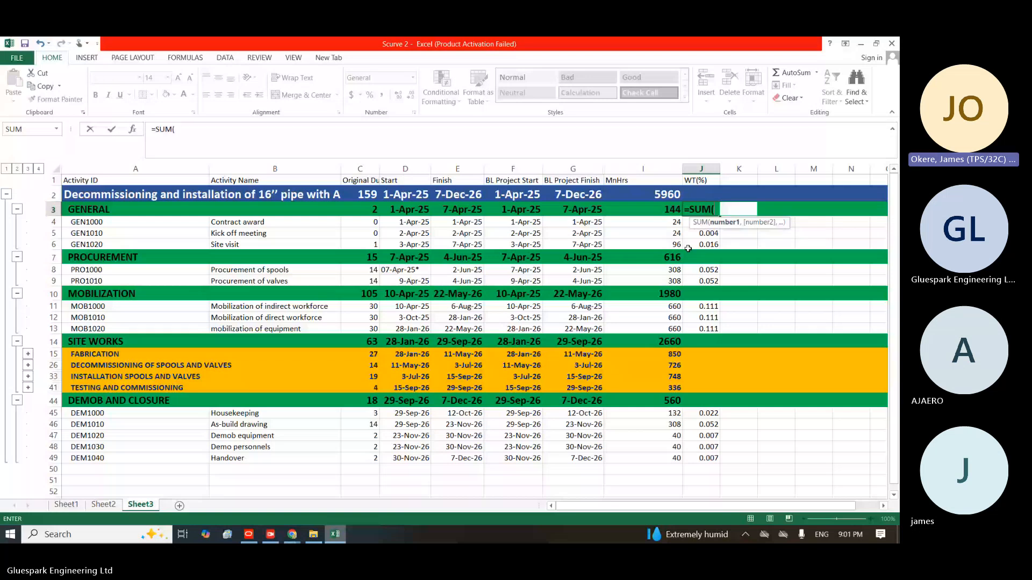
drag(688, 248, 700, 217)
key(Return)
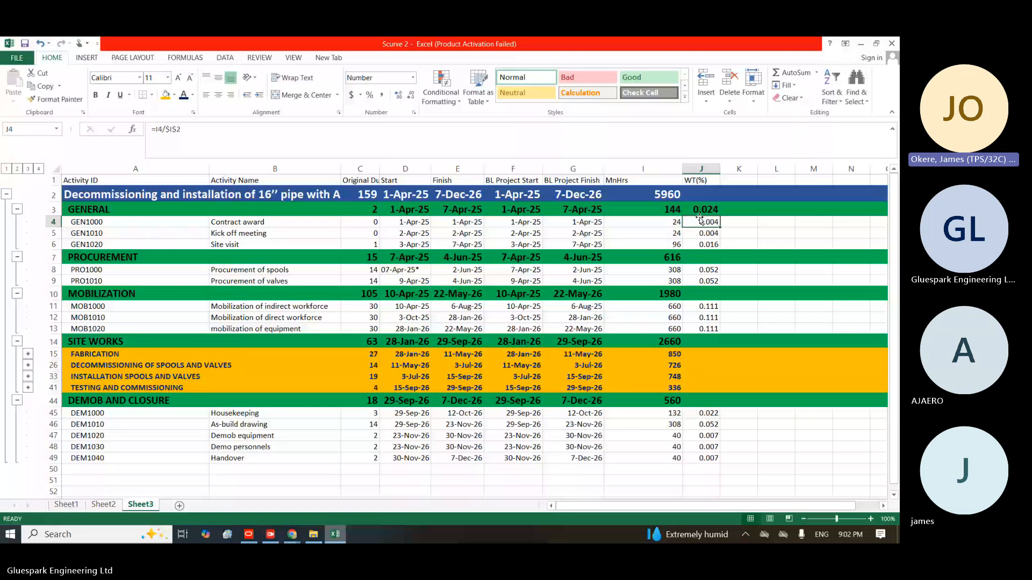
Enter a SUM of the PROCUREMENT activity weights J8:J9 in J7
click(701, 257)
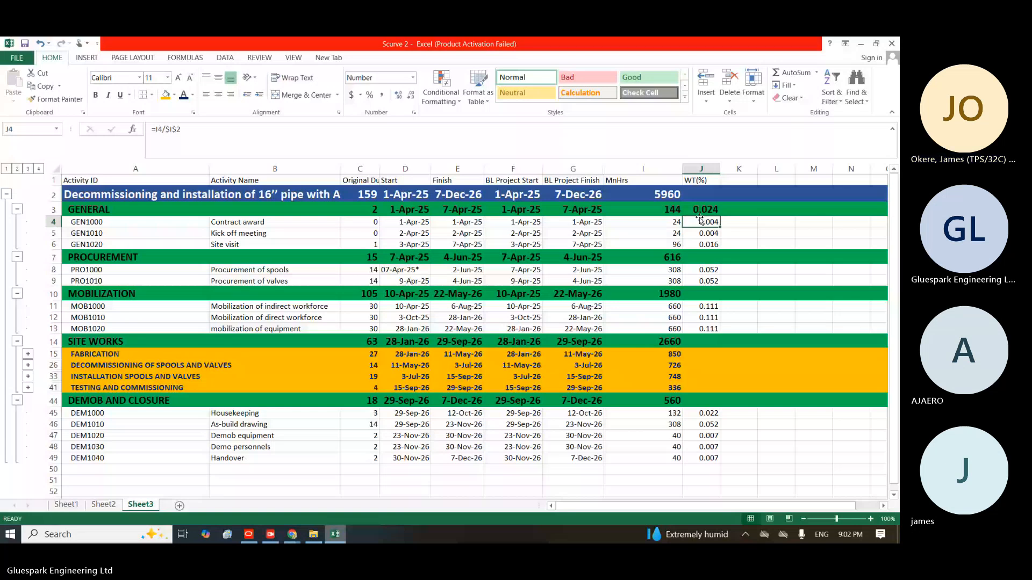
text(=su)
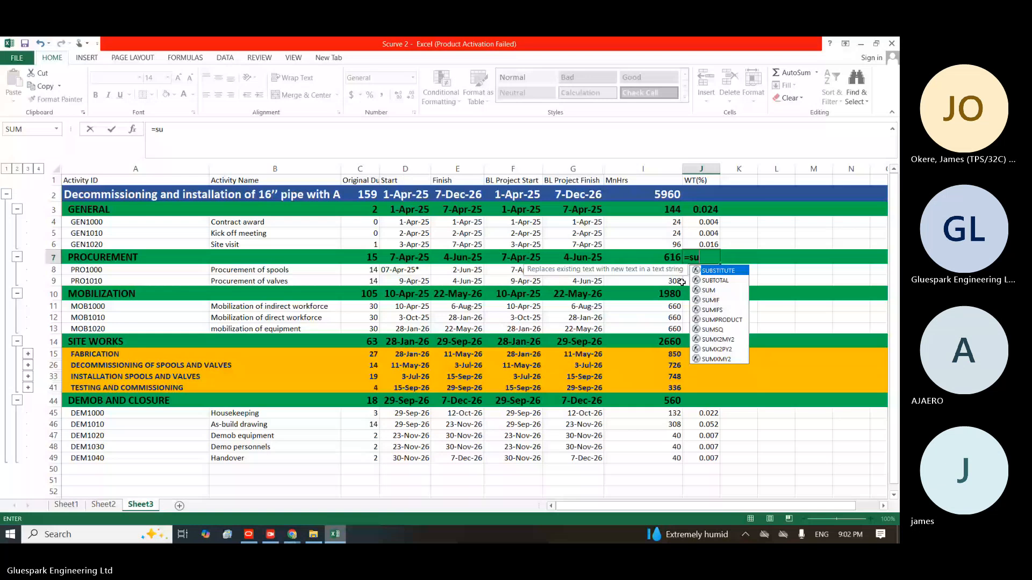
drag(680, 281, 684, 269)
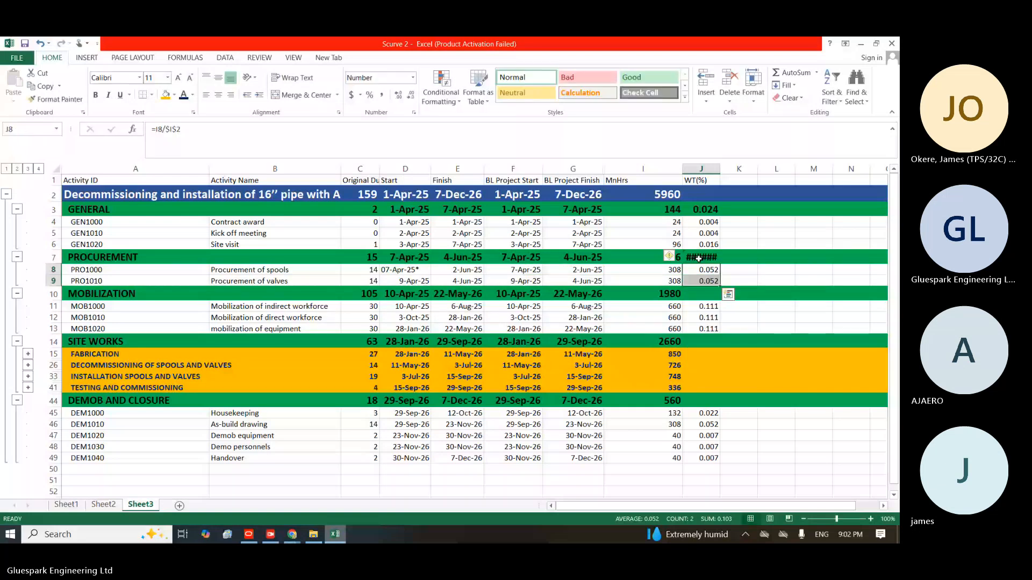
click(699, 259)
text(=s)
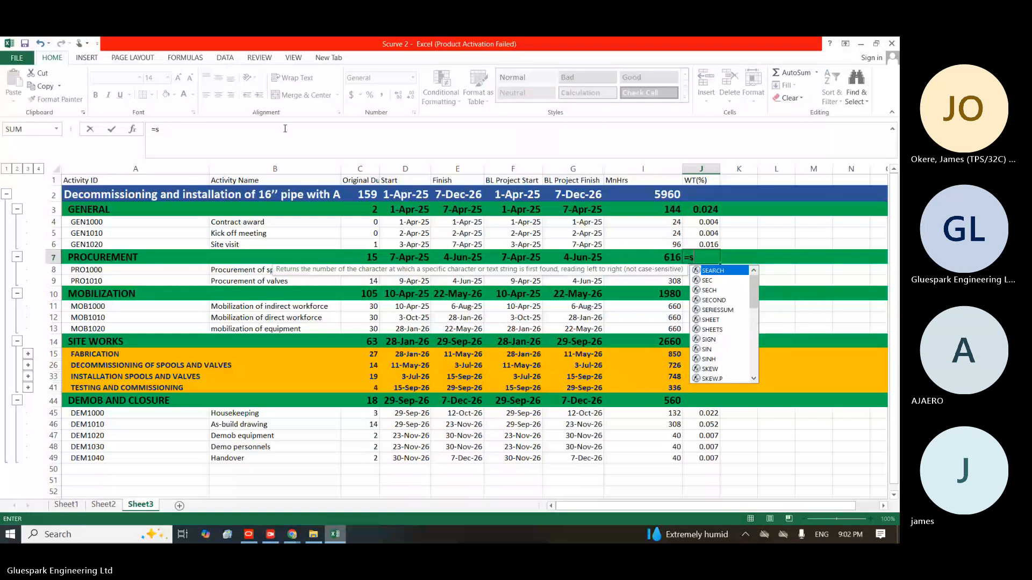
text(um)
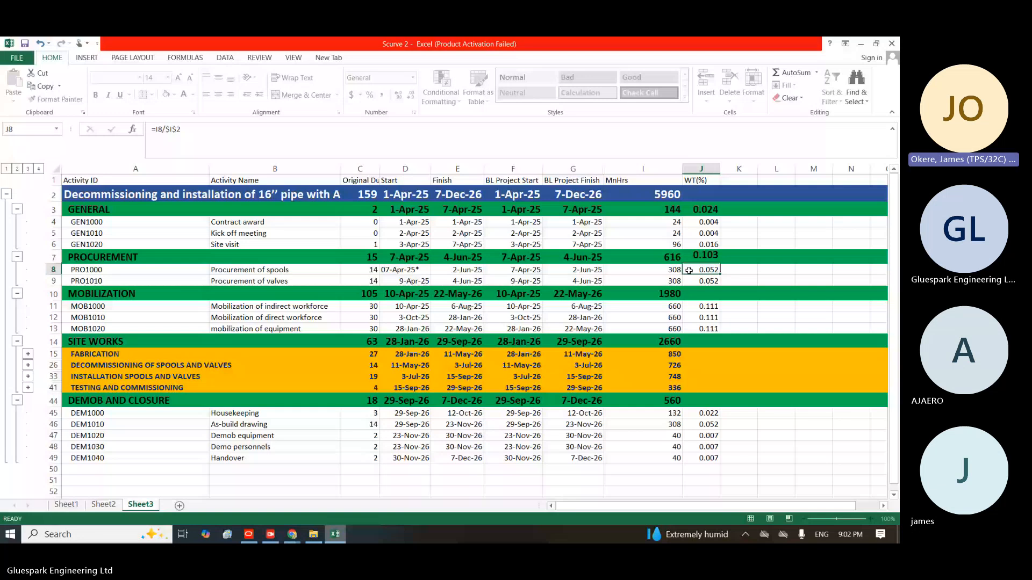
Enter a SUM of the MOBILIZATION activity weights J11:J13 in J10
click(699, 293)
text(=SUM()
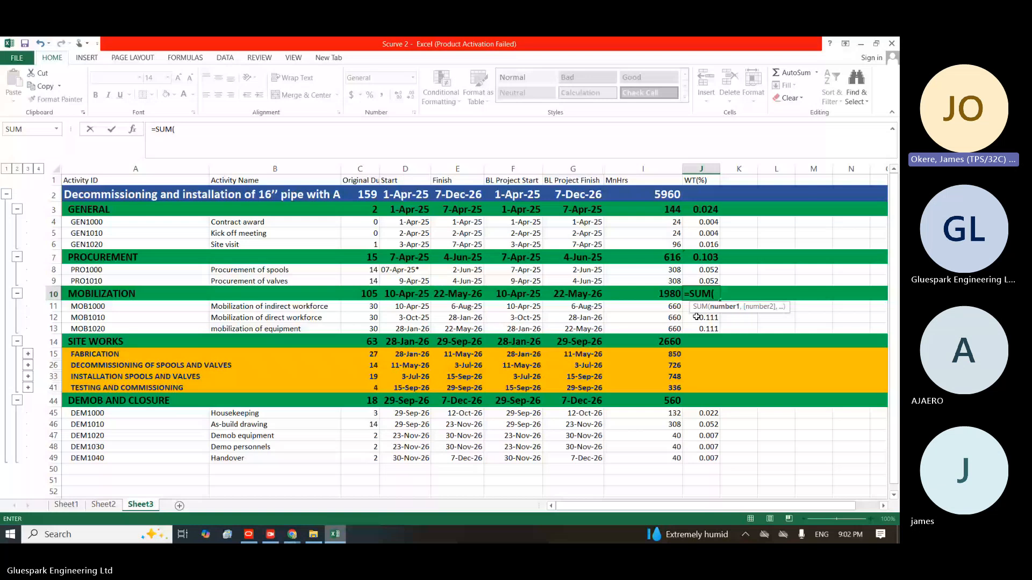
drag(699, 306, 699, 328)
key(Return)
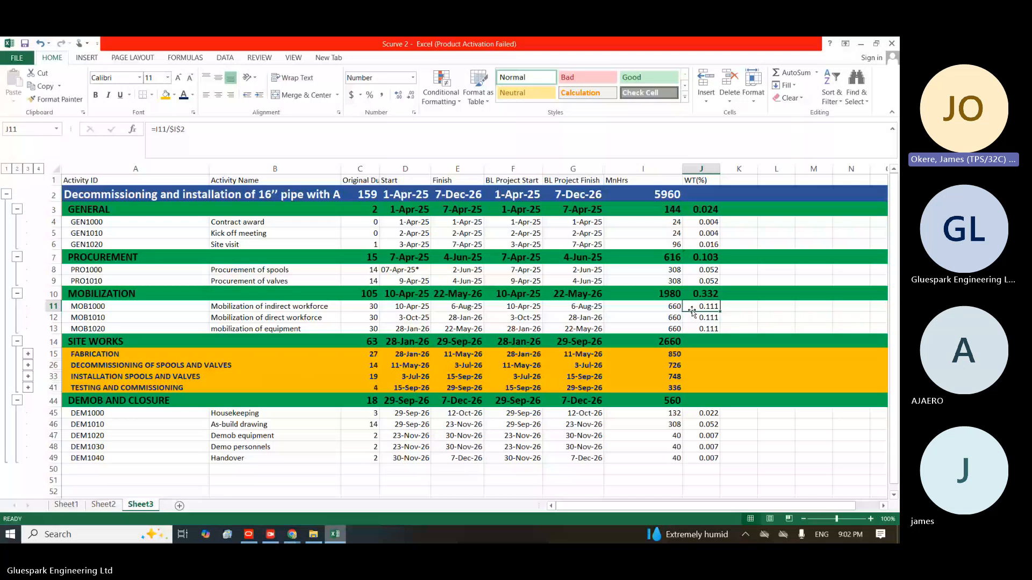
Enter a SUM of the DEMOB AND CLOSURE activity weights J45:J49 in J44
click(701, 400)
text(=)
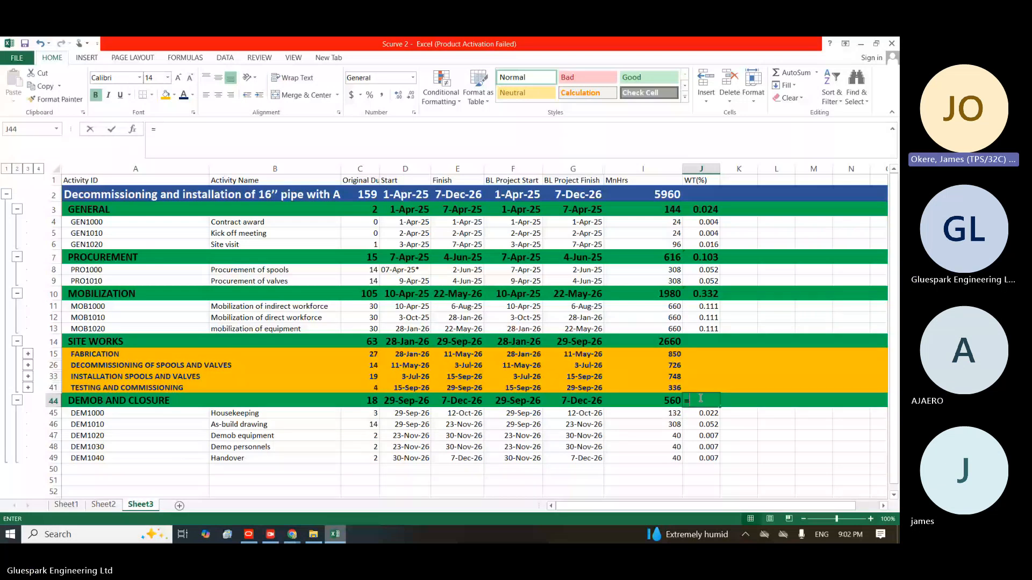
text(SUM()
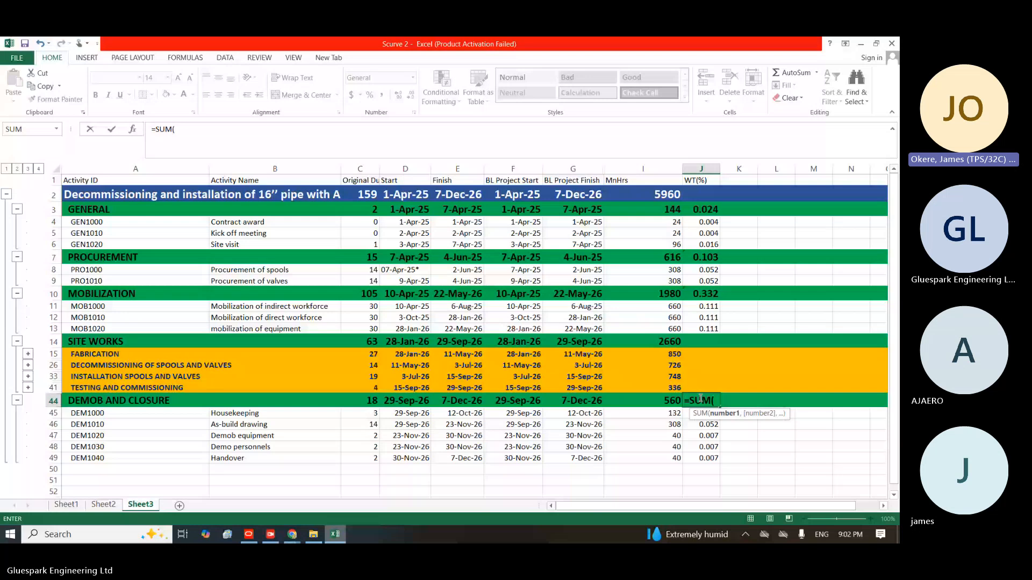
drag(701, 413, 700, 458)
key(Return)
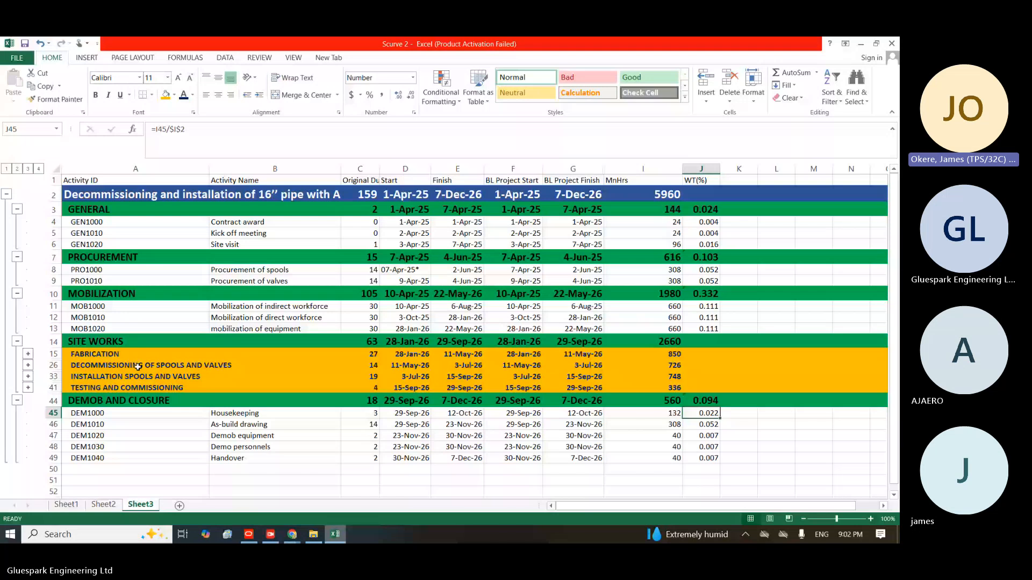
Copy the SITE WORKS roll-up formula from I14 into its WT(%) cell J14
click(662, 341)
key(ctrl+c)
click(703, 341)
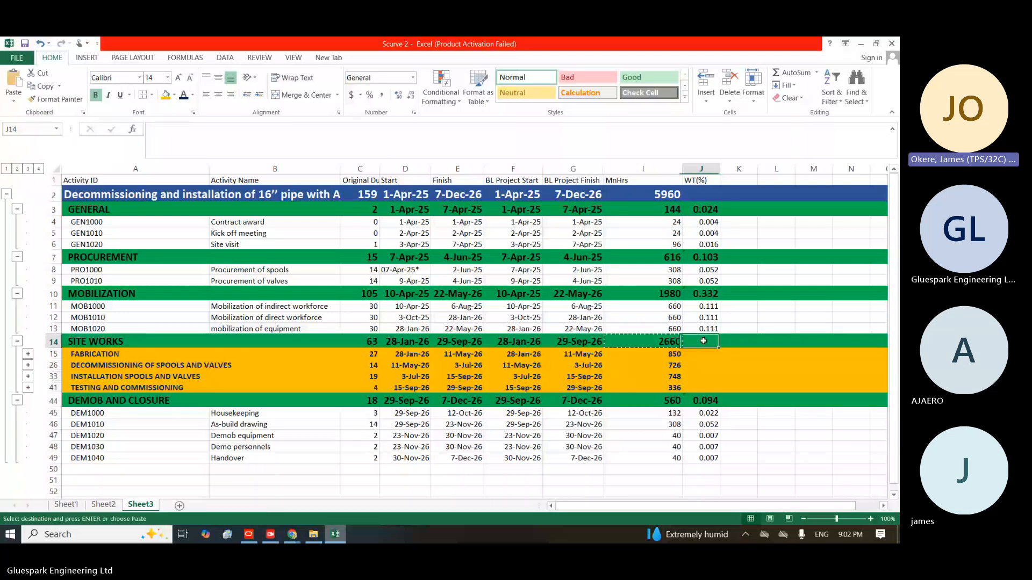
Expand the outline to level 4 and copy the FABRICATION sum formula from I15 into J15
click(38, 169)
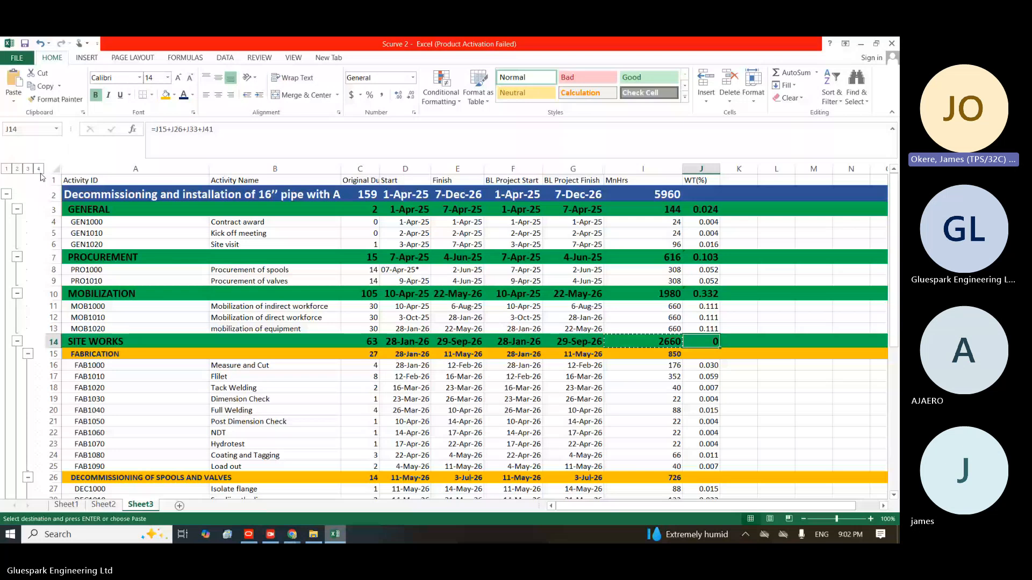
click(701, 359)
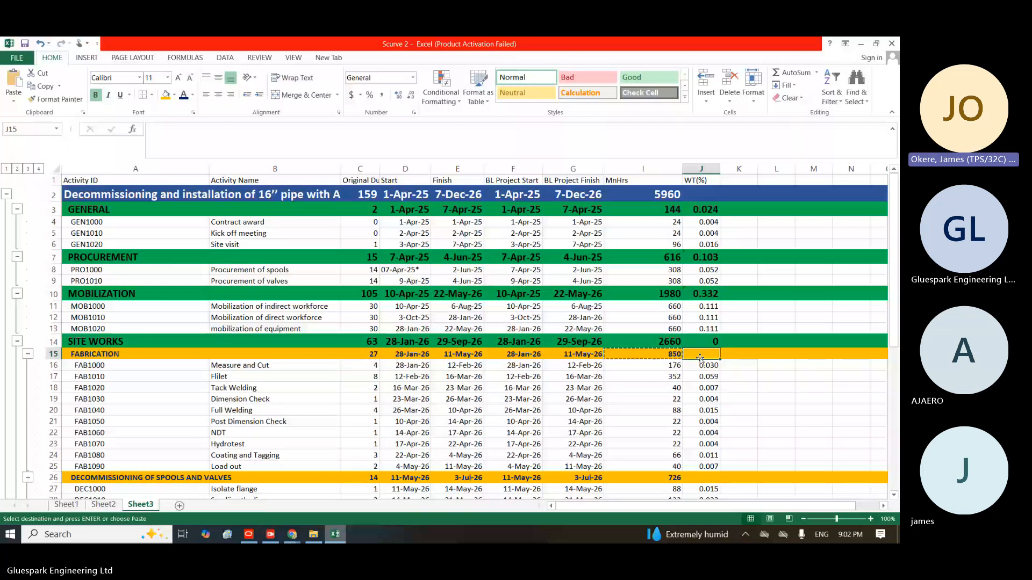
key(ctrl+v)
Copy the DECOMMISSIONING OF SPOOLS AND VALVES sum formula from I26 into its WT(%) cell J26
click(664, 478)
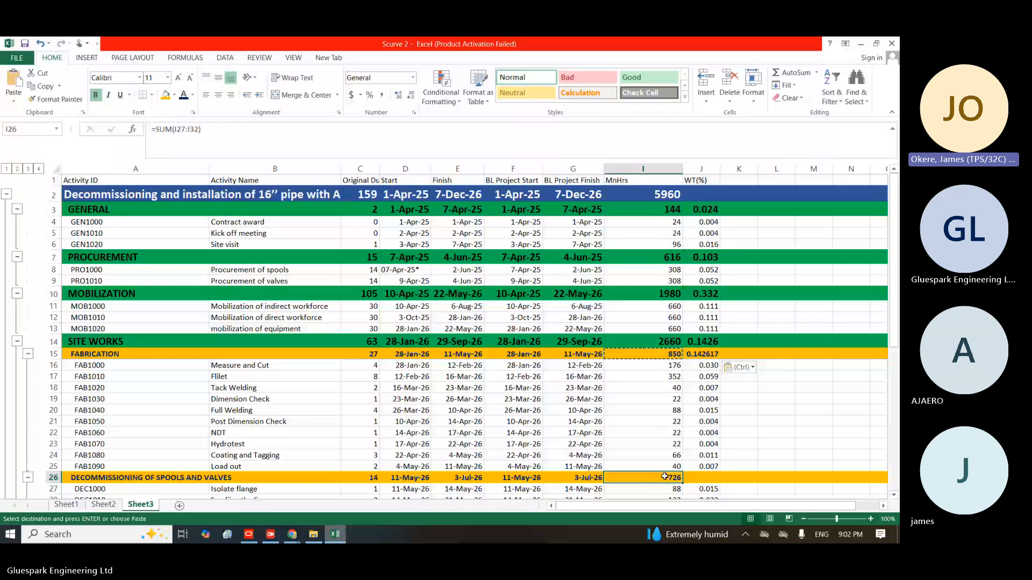
key(ctrl+c)
click(704, 488)
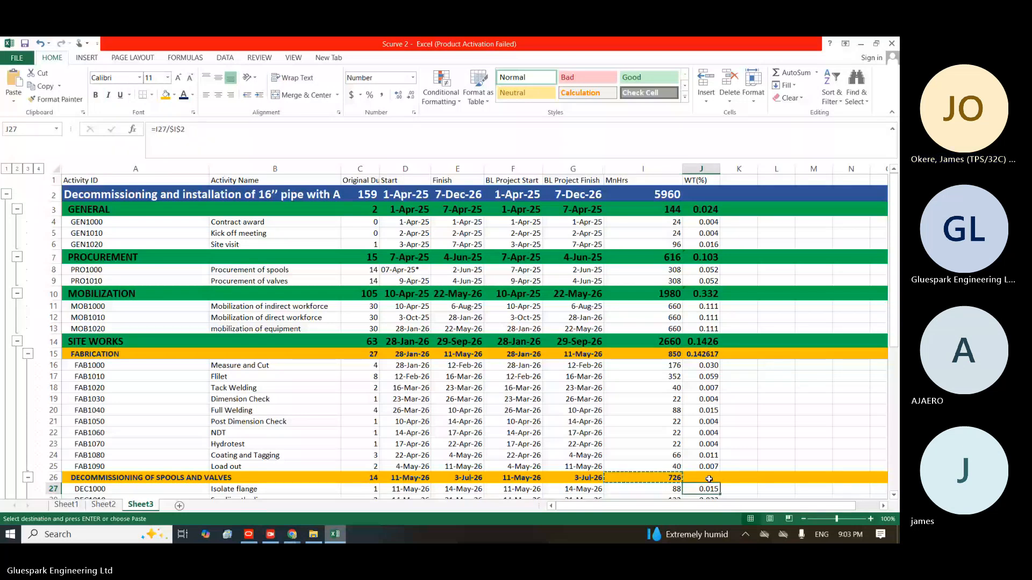
click(709, 478)
key(ctrl+v)
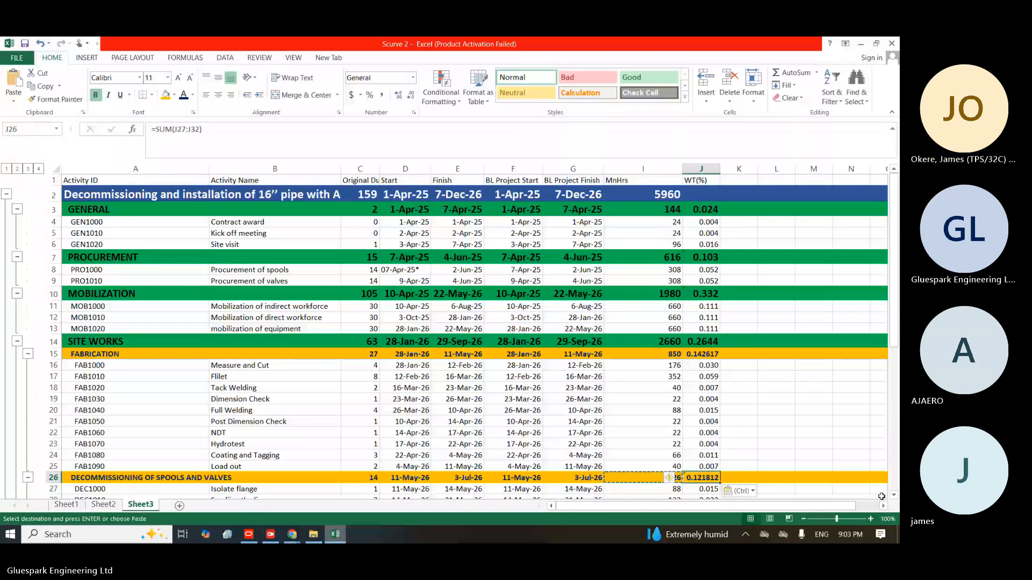
scroll(625, 346, down, 6)
click(625, 345)
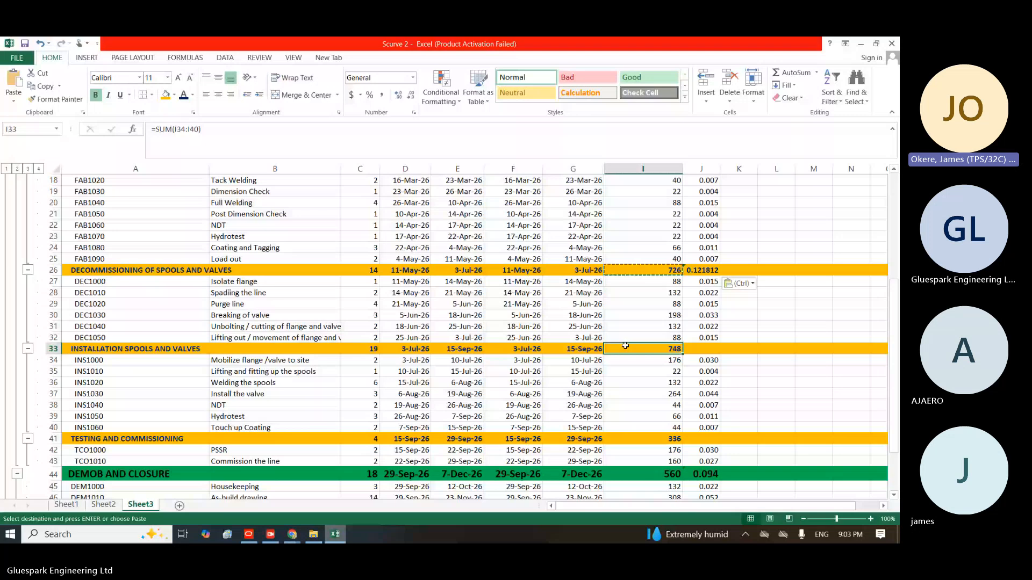
key(ctrl)
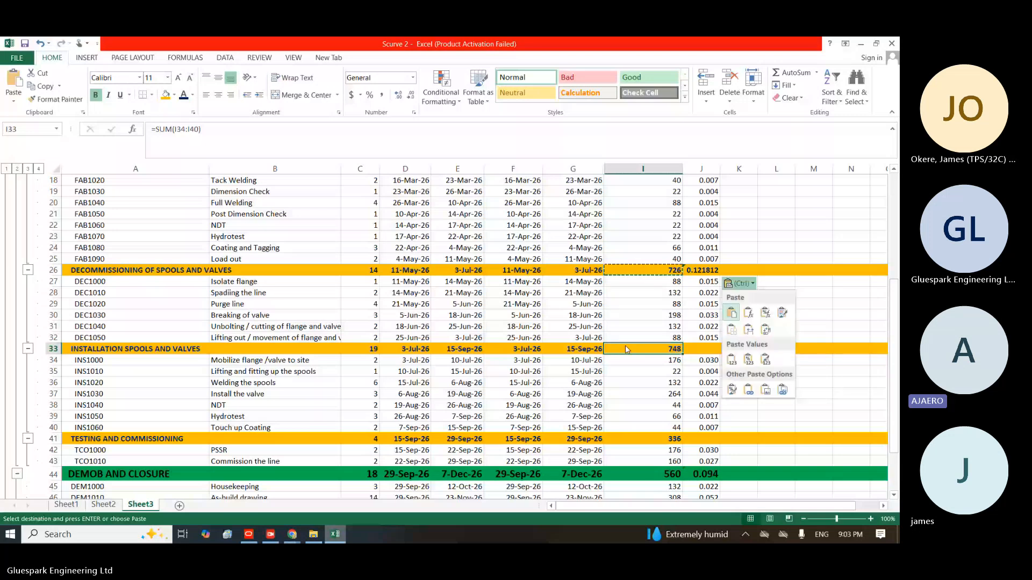
click(625, 346)
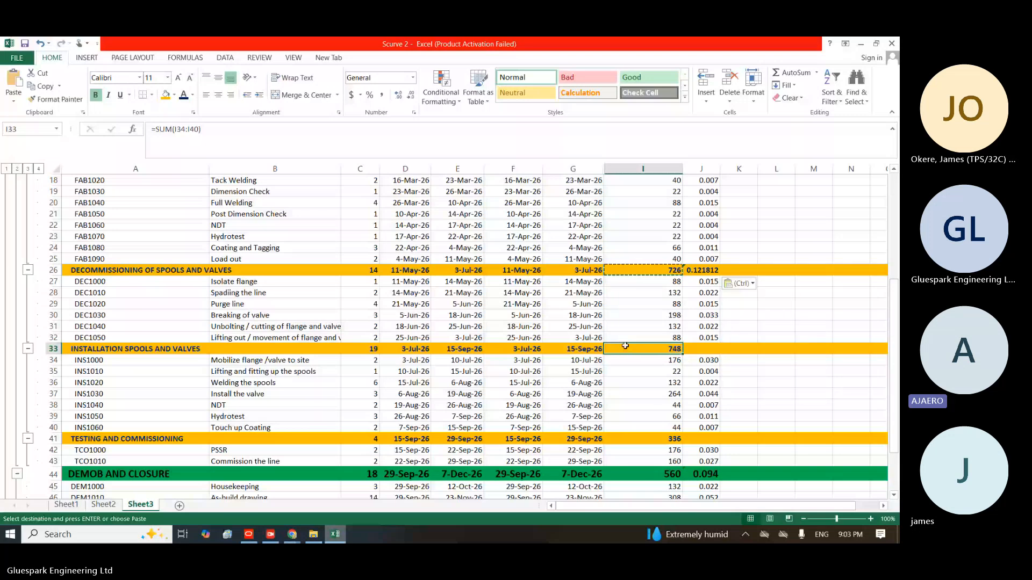
key(ctrl)
click(701, 347)
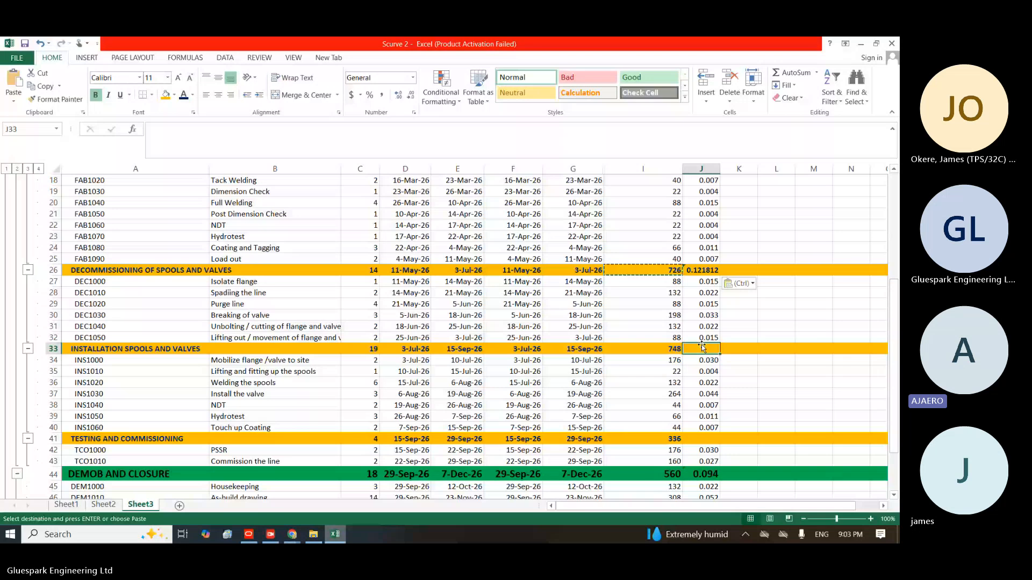
key(Escape)
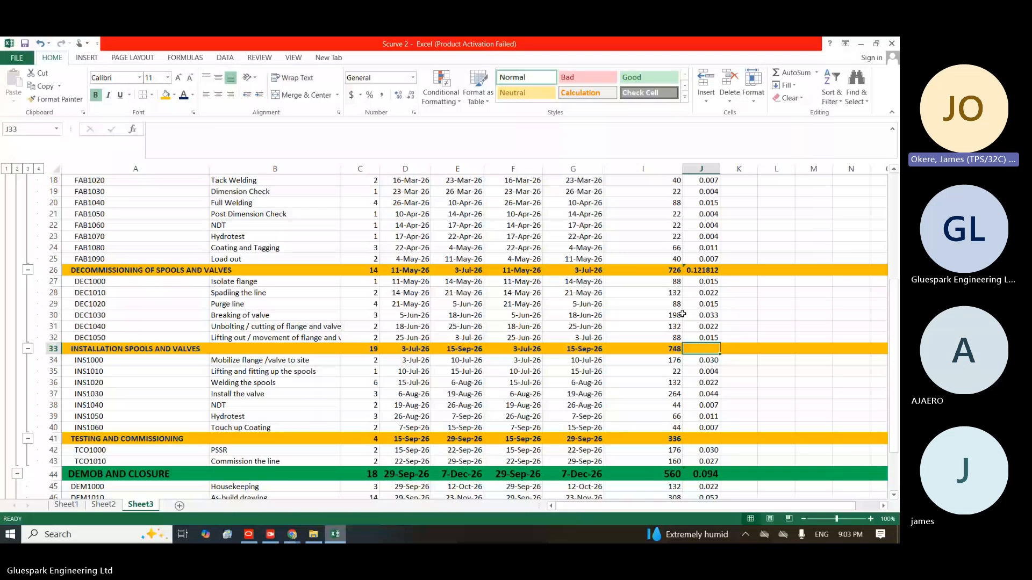
Fill the DECOMMISSIONING OF SPOOLS AND VALVES sum formula from I26 across into its WT(%) cell J26 again
click(698, 270)
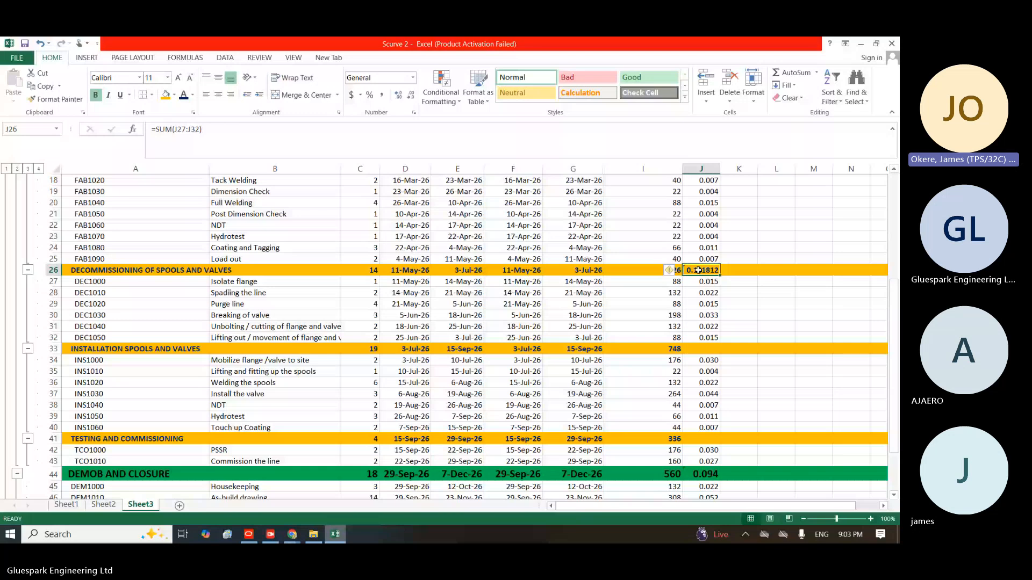
key(Down)
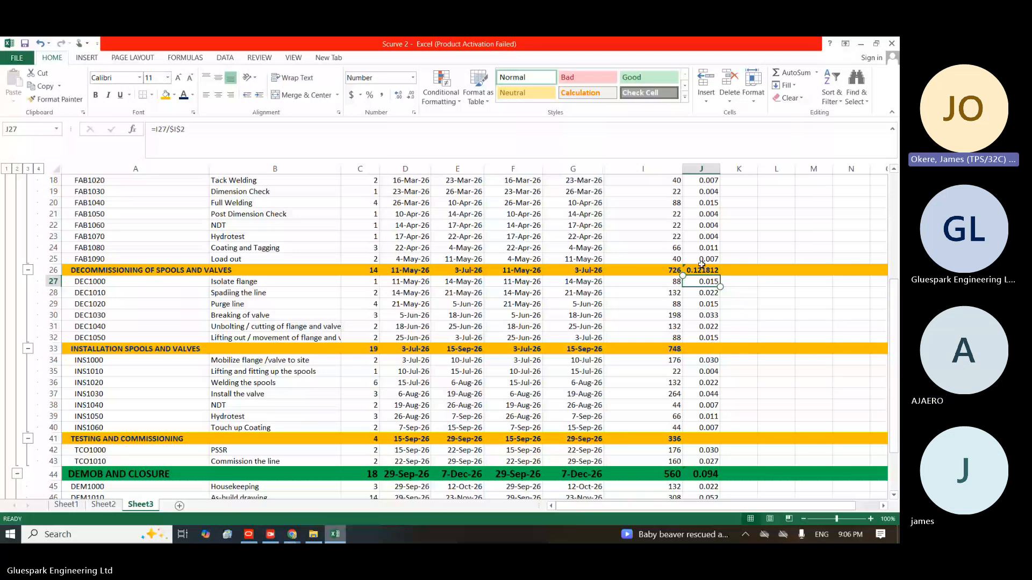
click(642, 270)
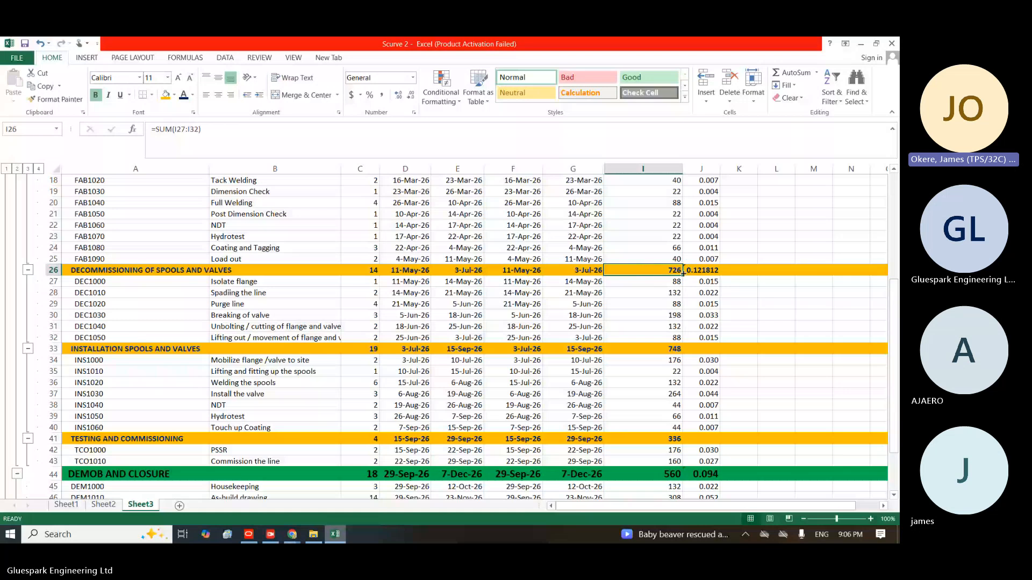
drag(683, 274, 701, 271)
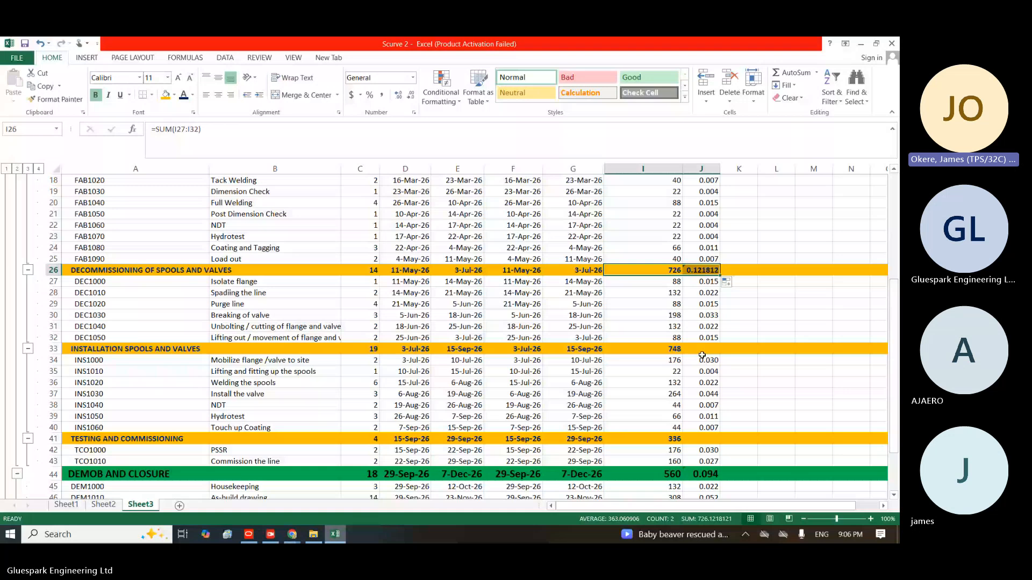
Fill the INSTALLATION SPOOLS AND VALVES sum formula from I33 across into its WT(%) cell J33
click(673, 351)
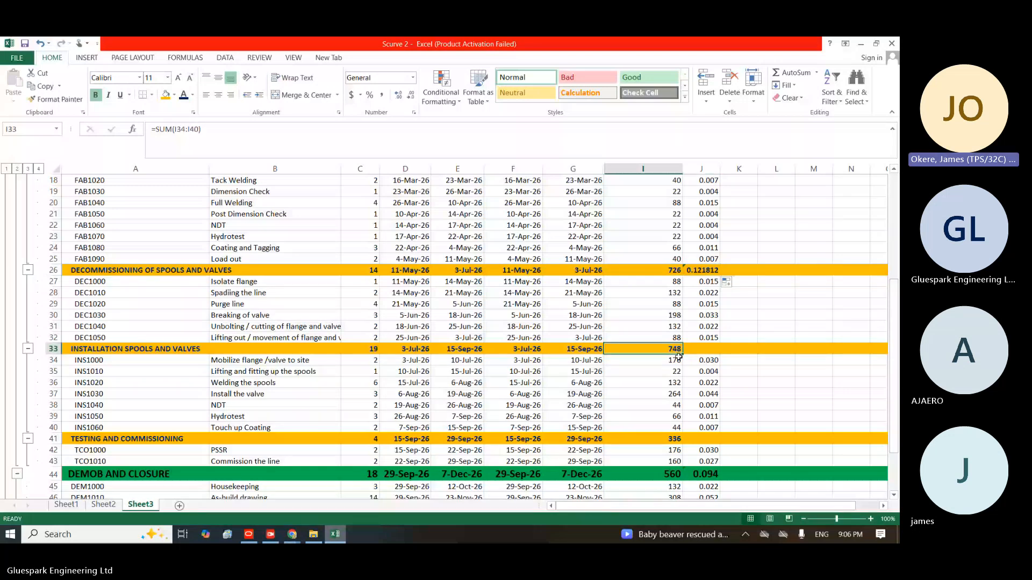
drag(679, 356, 682, 357)
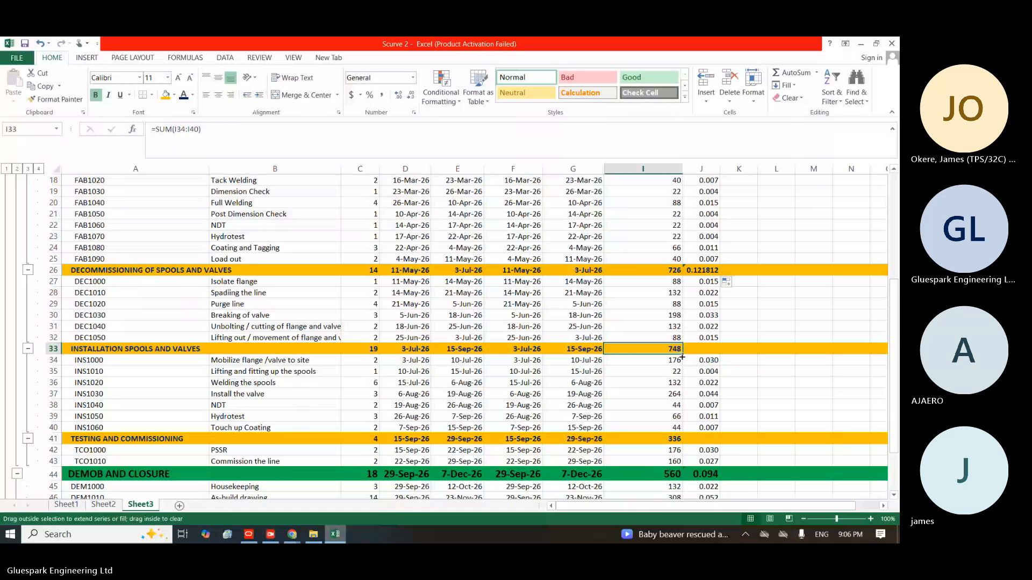
Copy the MnHrs subtotal formulas into the WT(%) column for the Installation Spools and Valves and Testing and Commissioning rows
drag(682, 357, 696, 350)
click(673, 438)
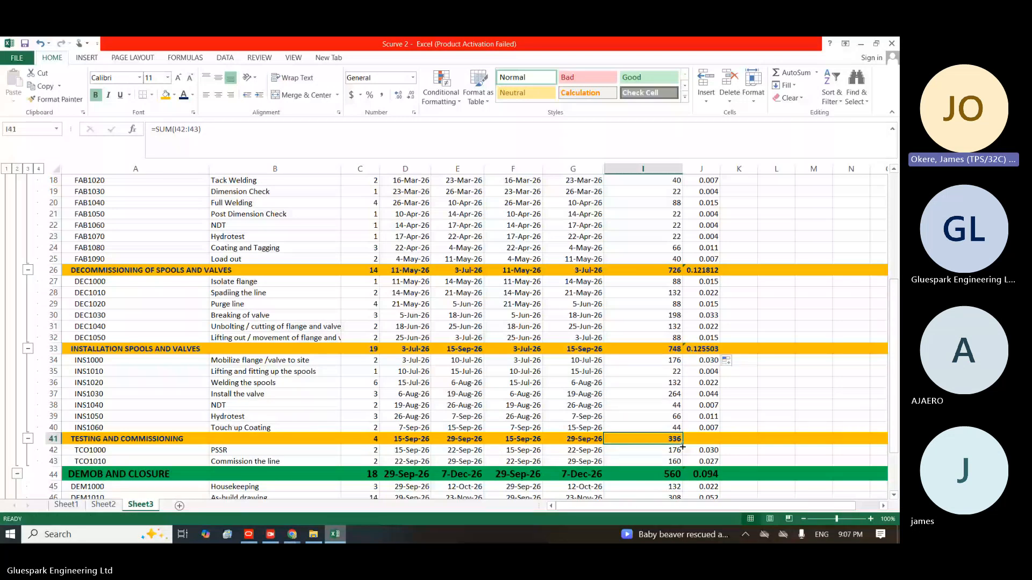
drag(682, 446, 707, 439)
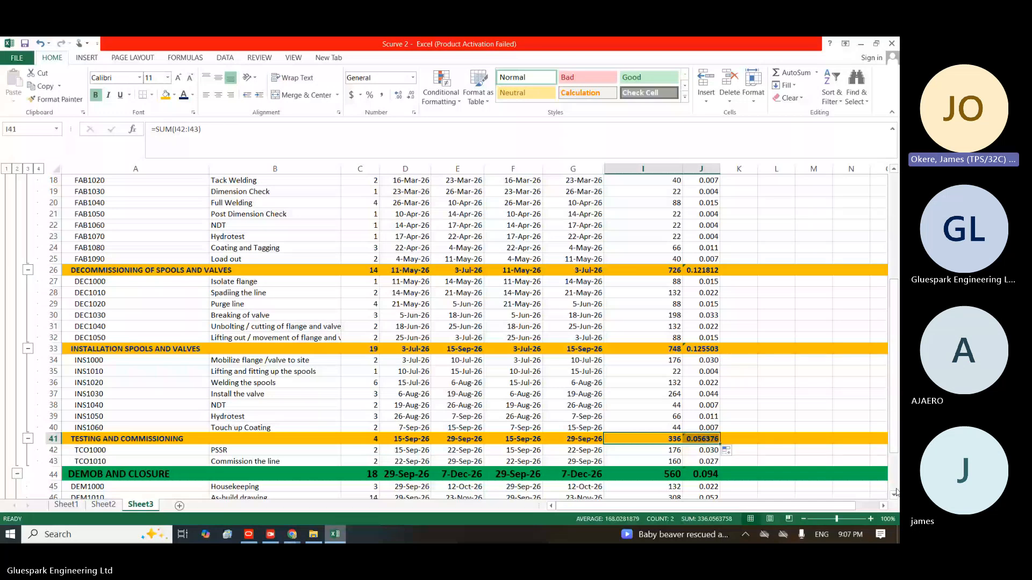
Copy the project total formula from MnHrs into the WT(%) column and format only the WT(%) total as a percentage
scroll(665, 190, up, 6)
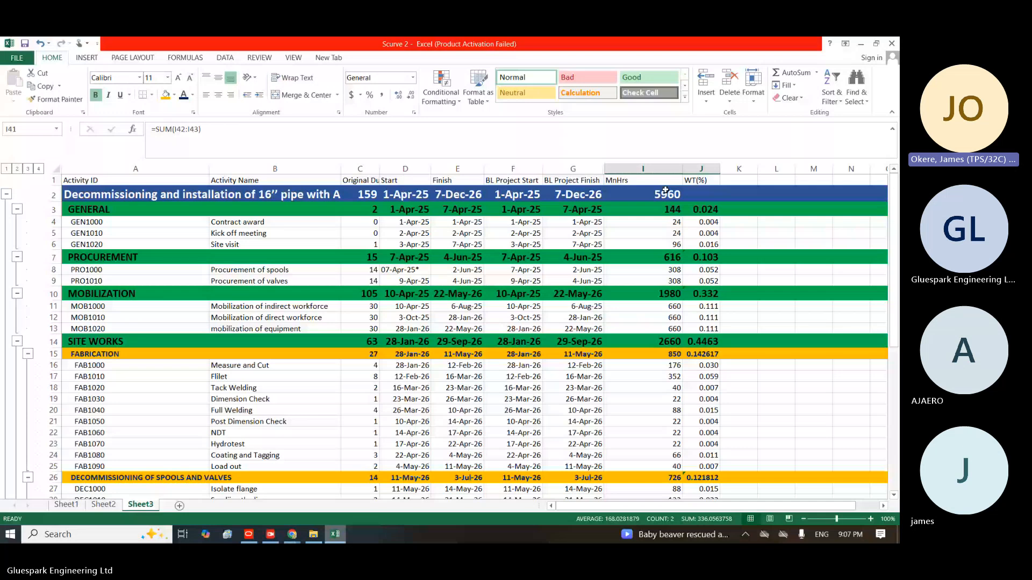
click(665, 192)
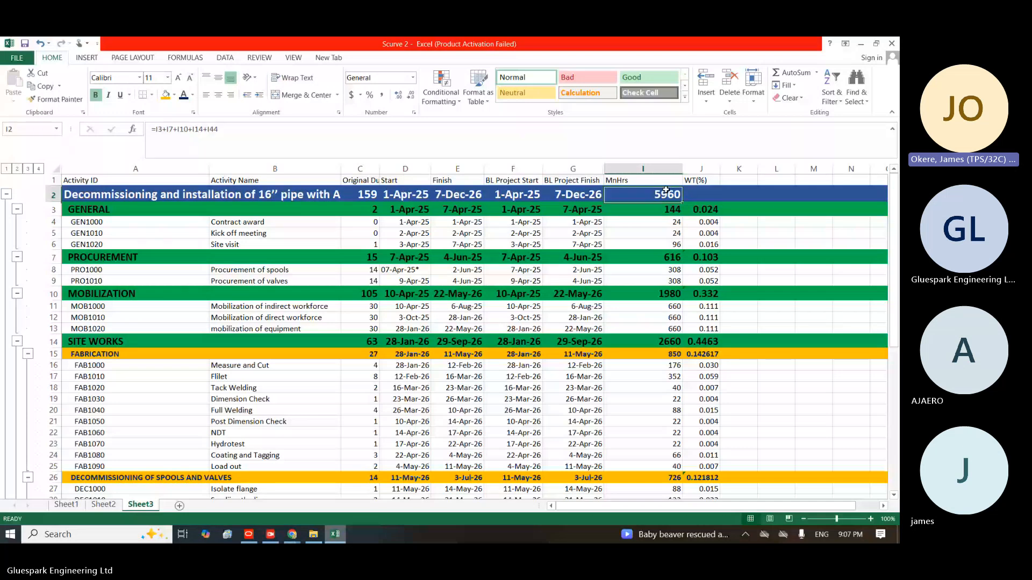
drag(682, 200, 713, 194)
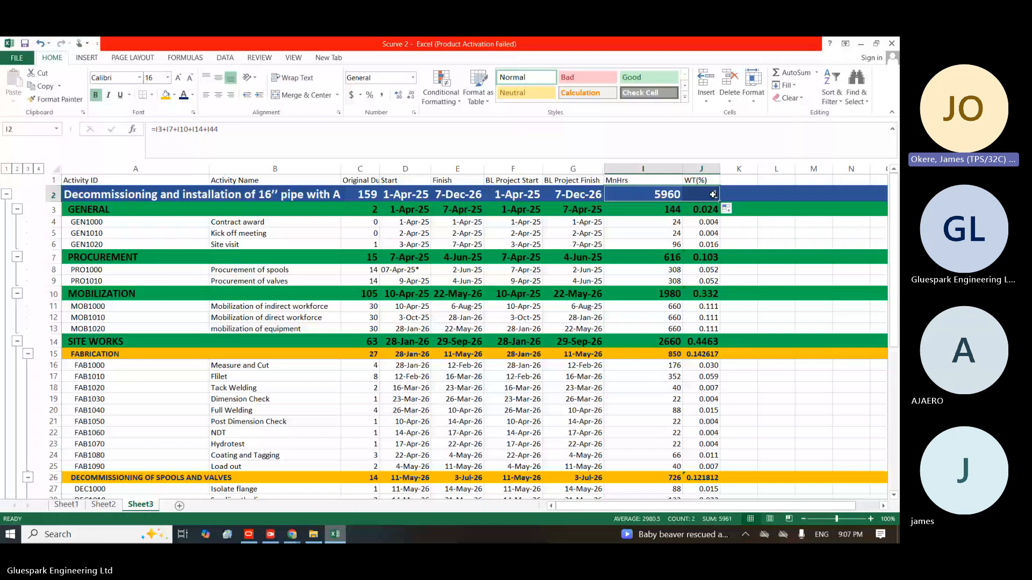
click(368, 95)
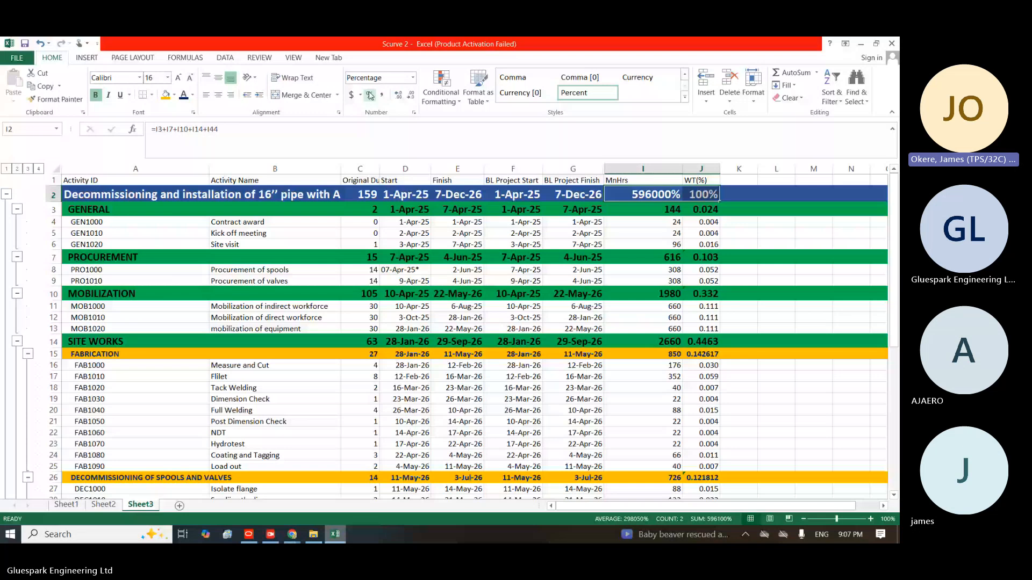
key(ctrl+z)
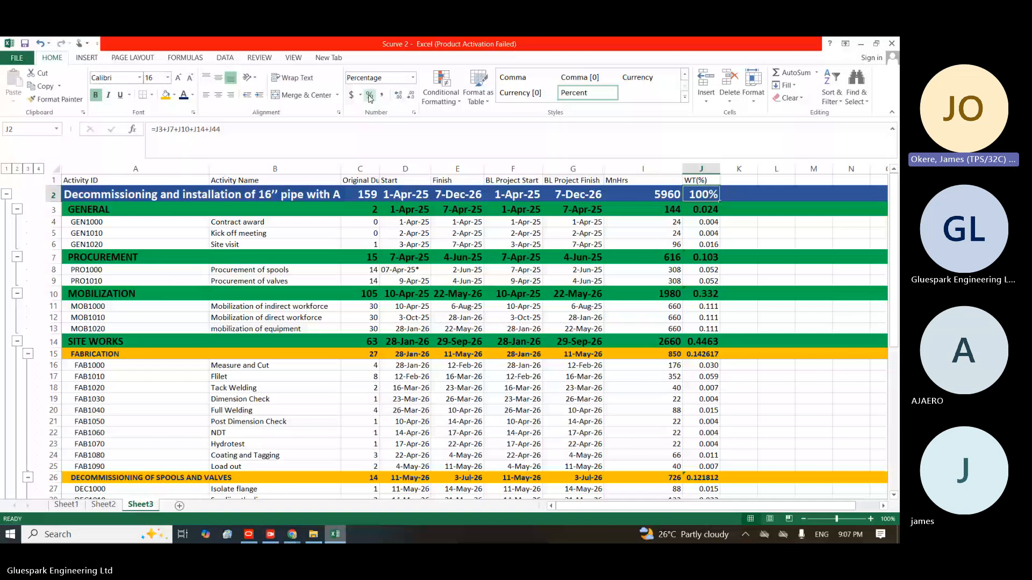
Add a UoM column header in K1 and enter Hrs as the unit for Contract award
click(742, 181)
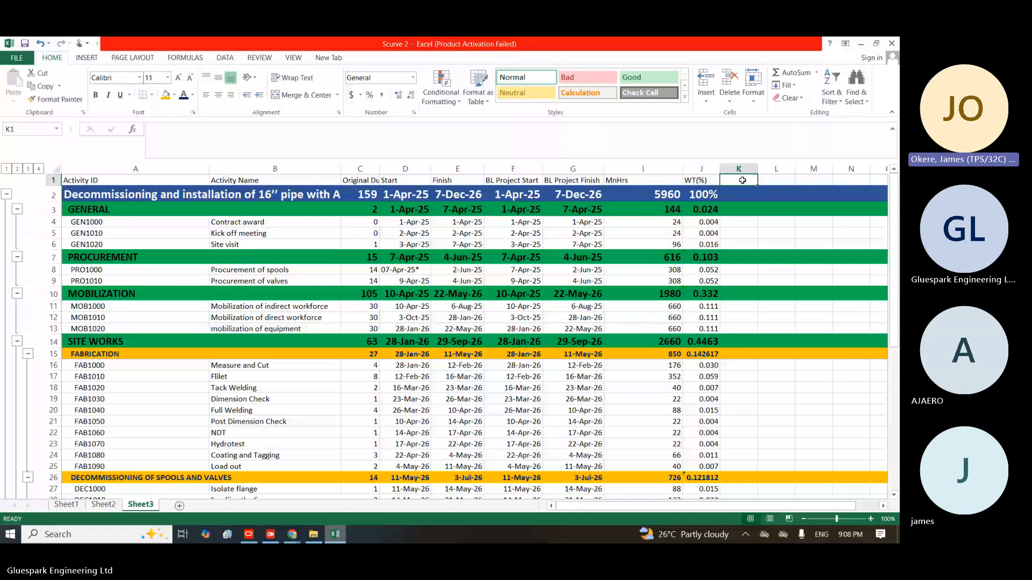
text(U)
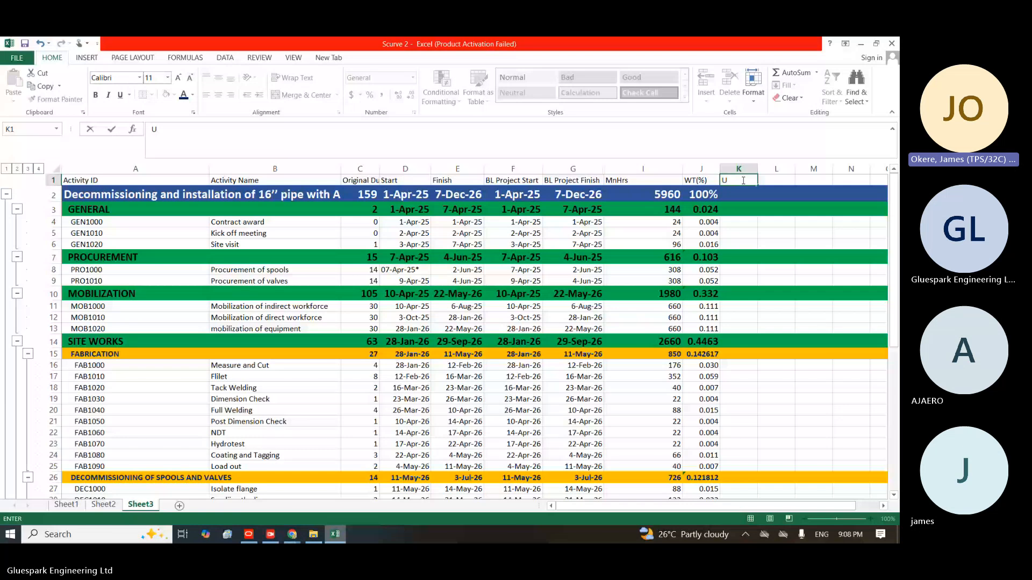
text(oM)
click(737, 223)
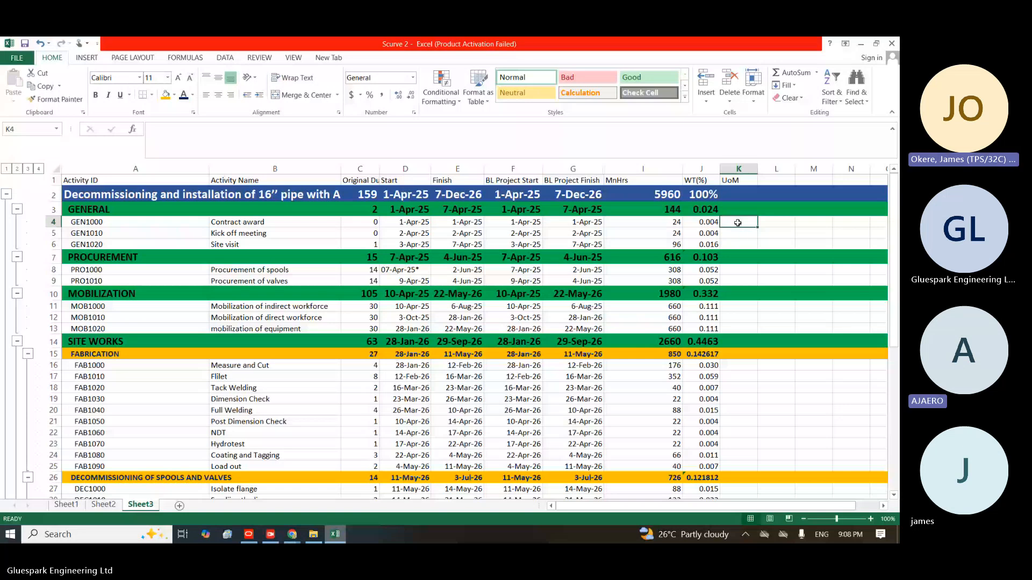
text(HR)
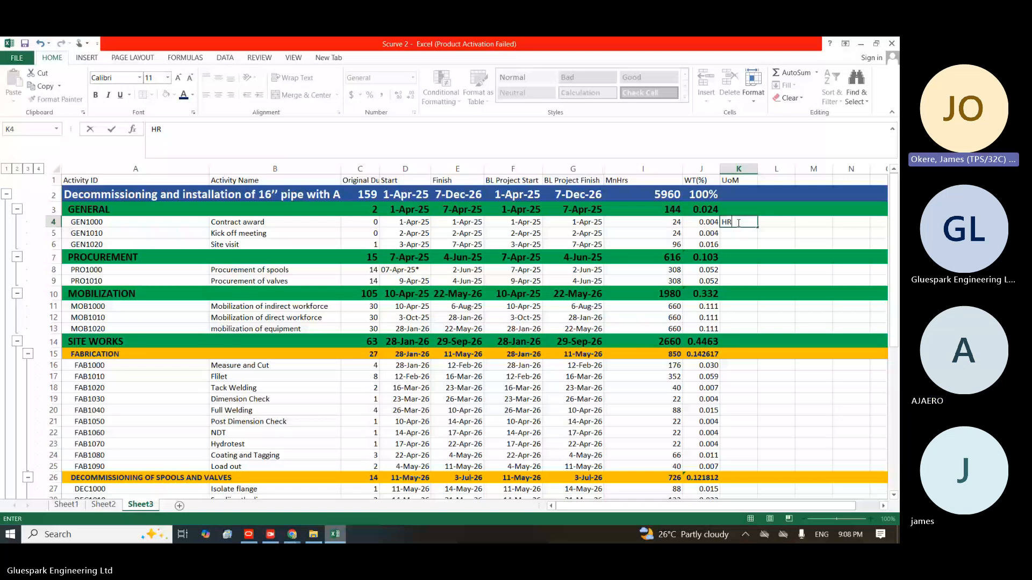
text(s)
key(Return)
Enter Hrs as the UoM for Kick off meeting and LS for Site visit
mouse_move(295, 534)
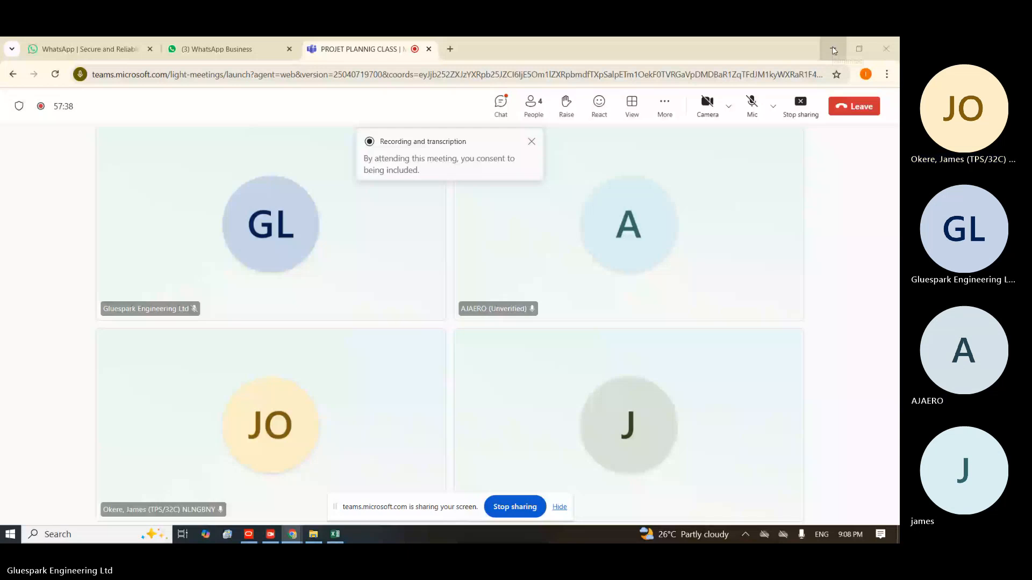
click(833, 49)
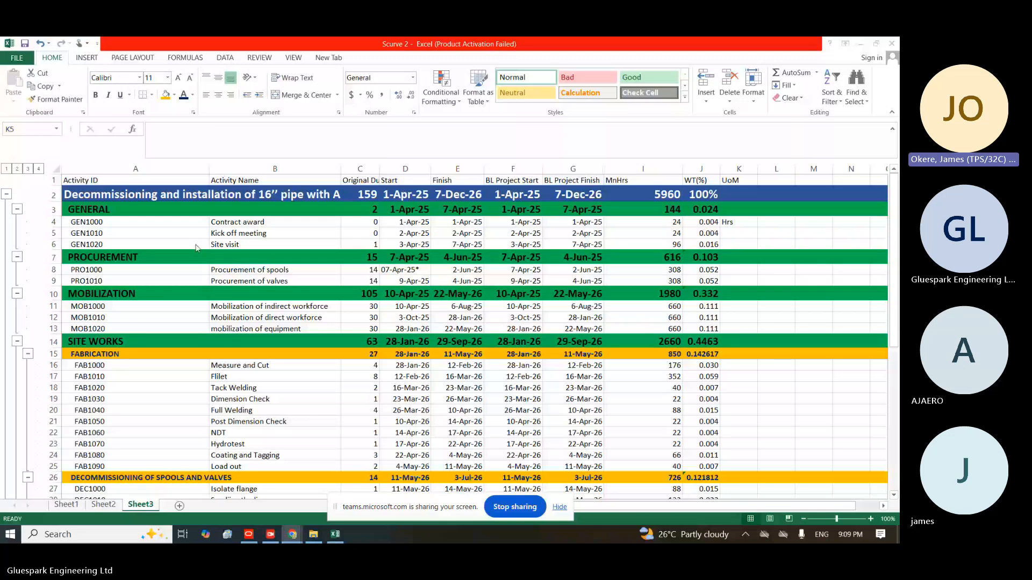
text(hrs)
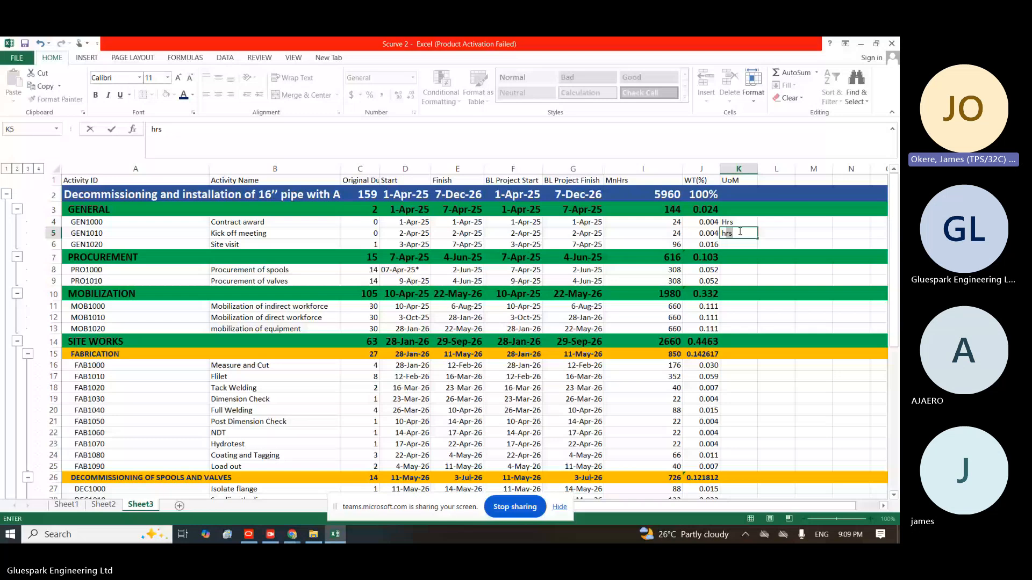
key(Return)
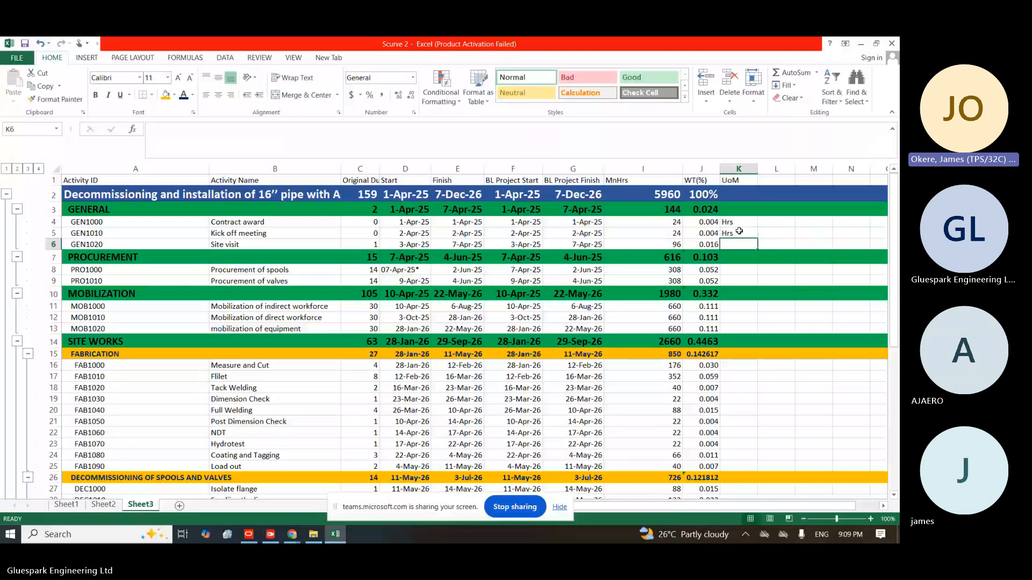
text(L)
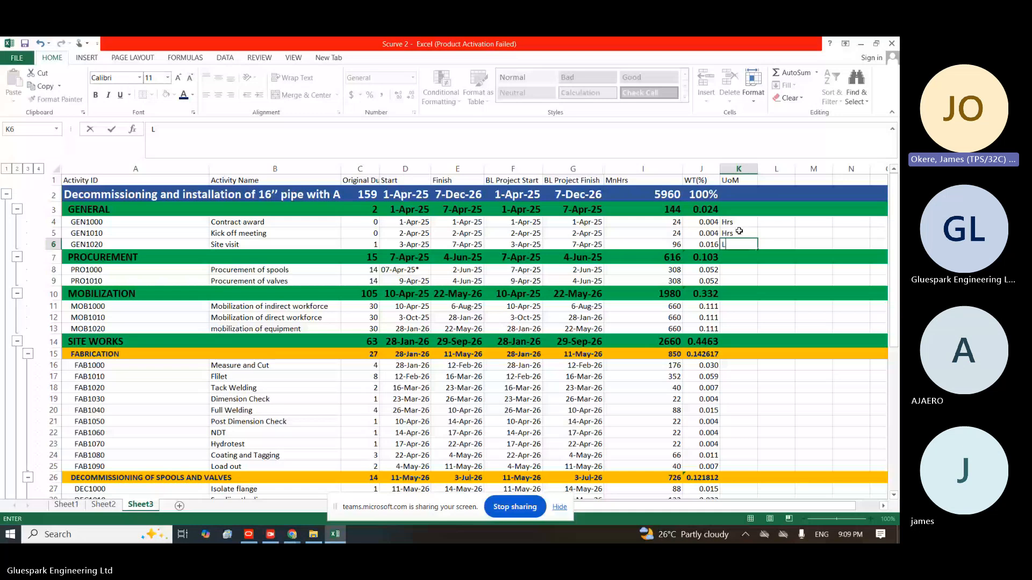
text(S)
key(Return)
key(Return)
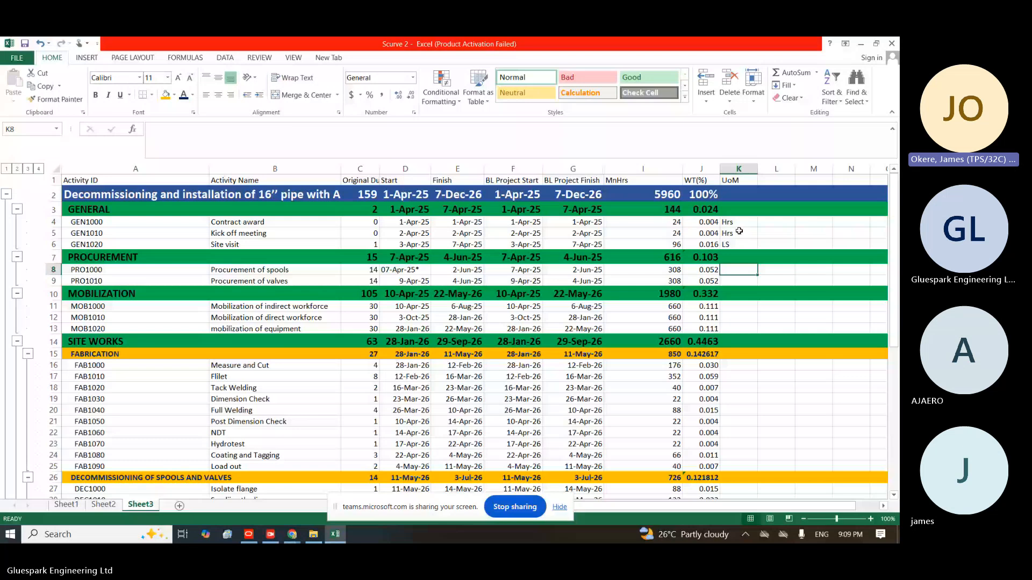
Enter LS as the UoM for Procurement of spools and Procurement of valves
text(LS)
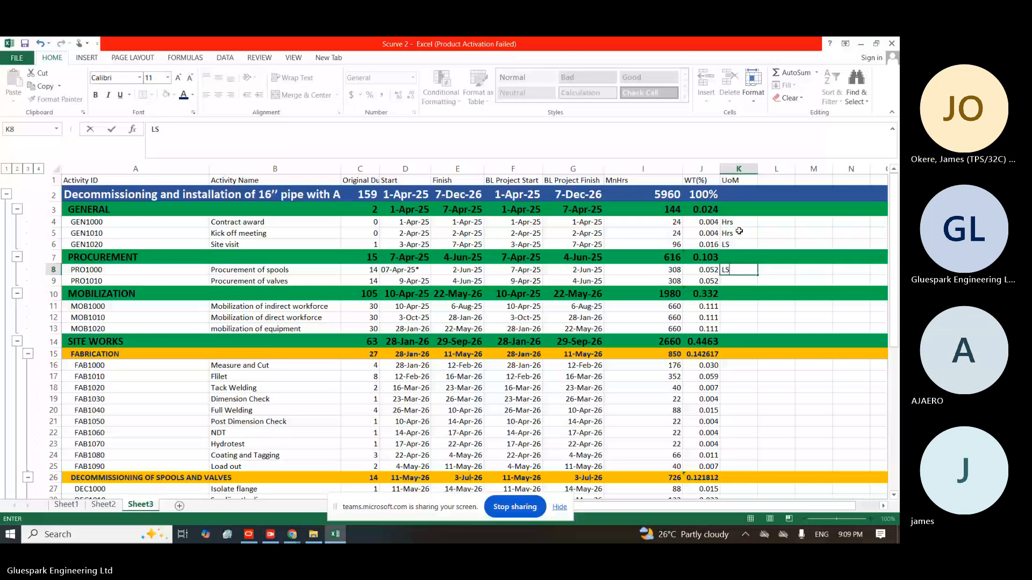
key(Return)
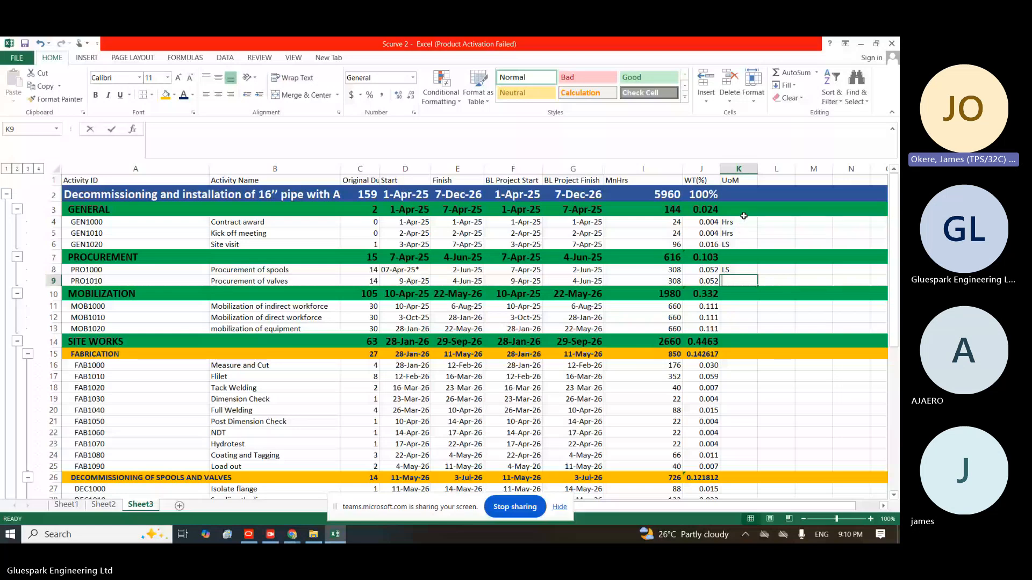
text(LS)
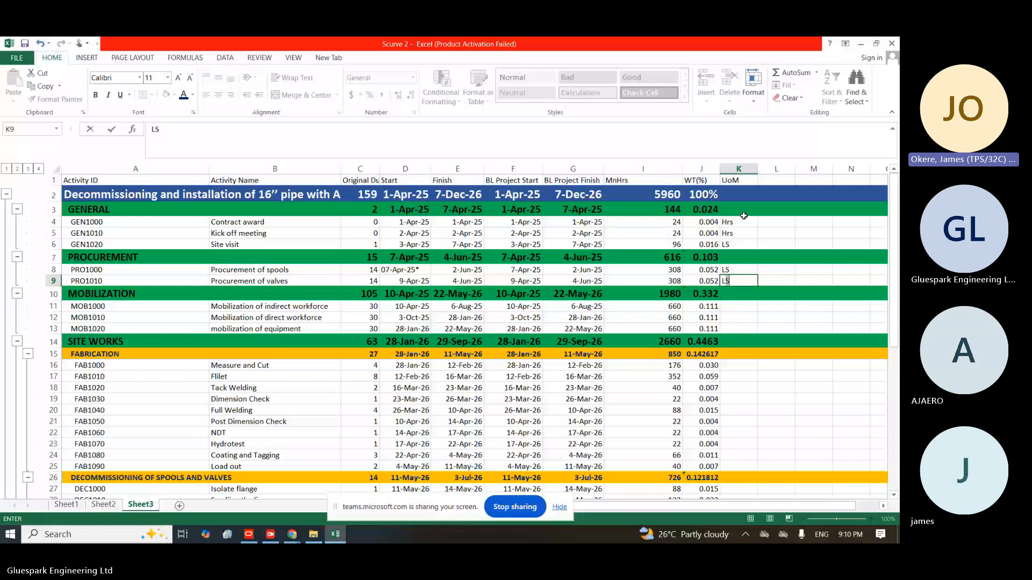
key(Return)
key(Return)
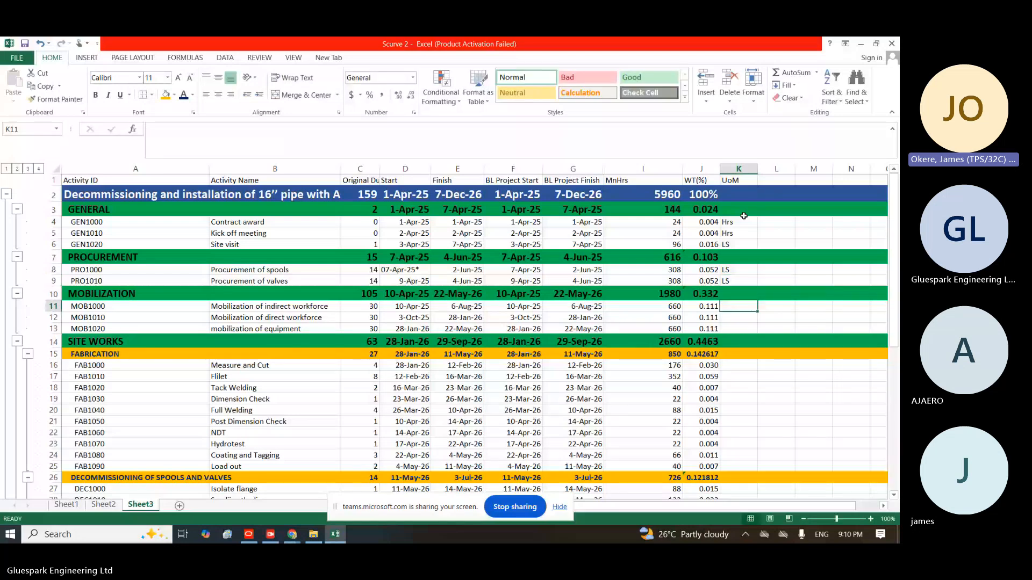
Enter LS as the UoM for the three Mobilization activities MOB1000, MOB1010 and MOB1020
text(lS)
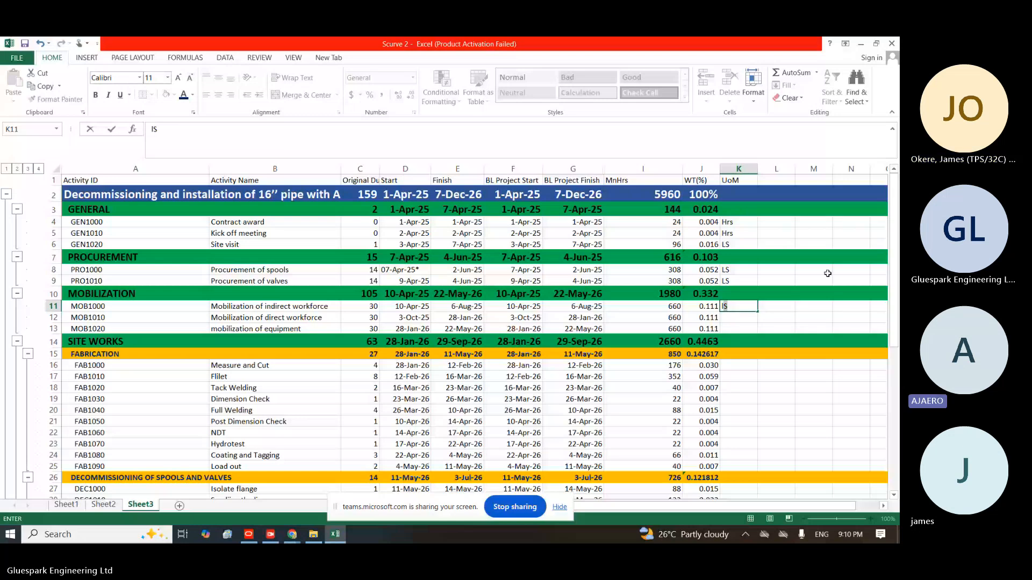
key(Return)
text(LS)
key(Return)
text(LS)
key(Return)
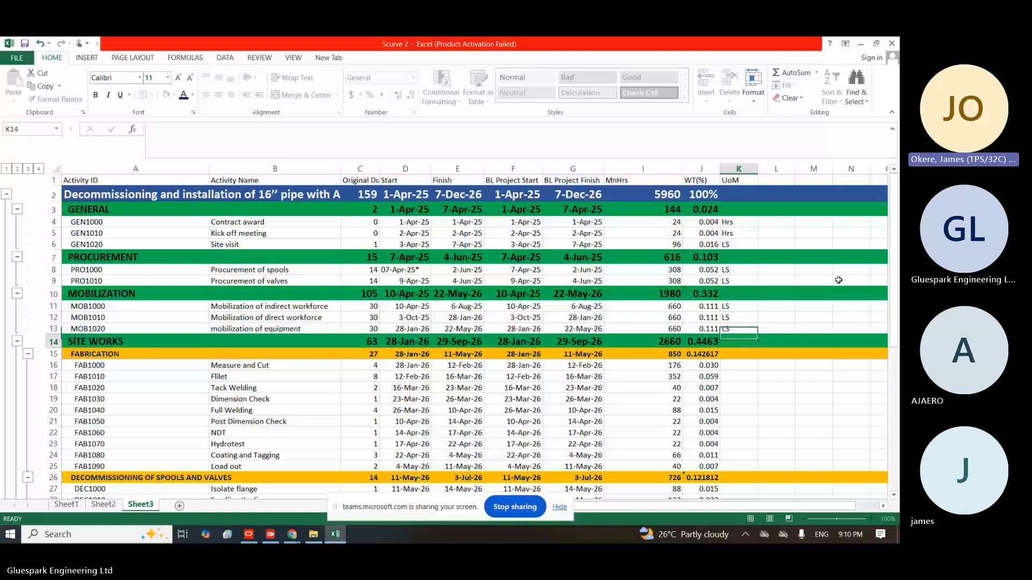
Enter LS as the UoM for the Fabrication activities FAB1000 and FAB1010
key(Down)
key(Down)
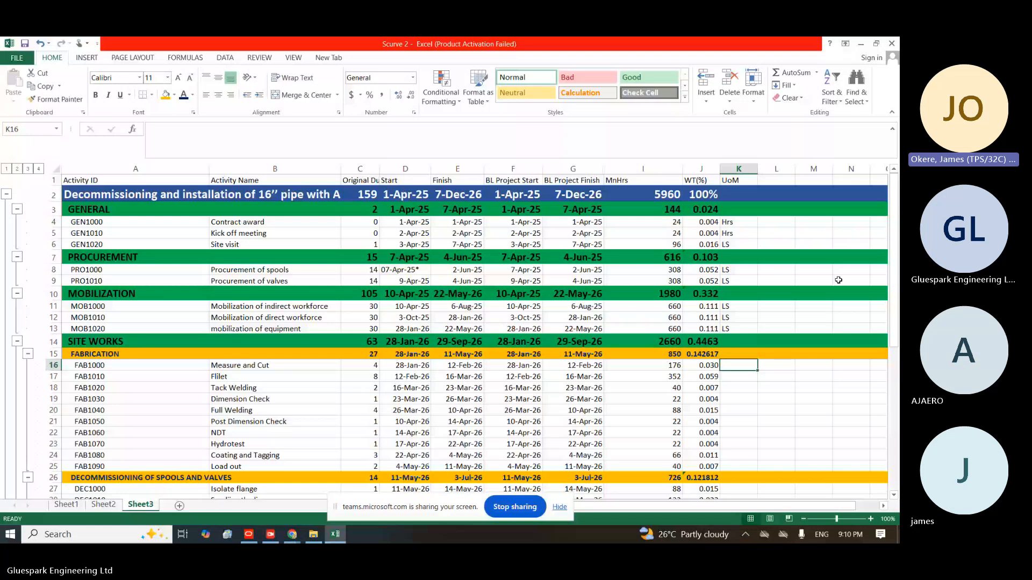
text(5)
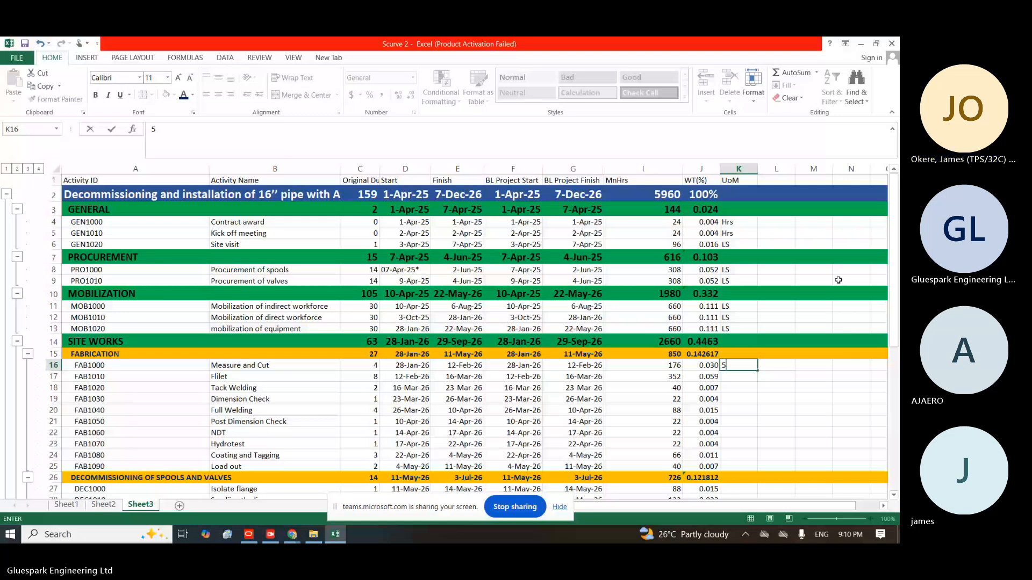
key(BackSpace)
text(LS)
key(Return)
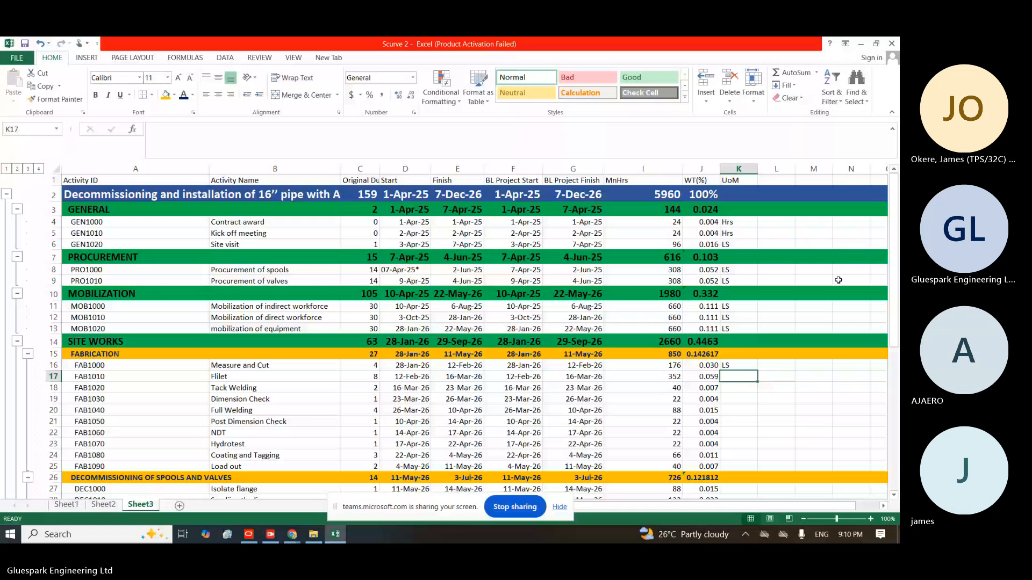
text(LS)
key(Return)
Set the UoM to Din for Tack Welding, LS for Dimension Check and Din for Full Welding
text(D)
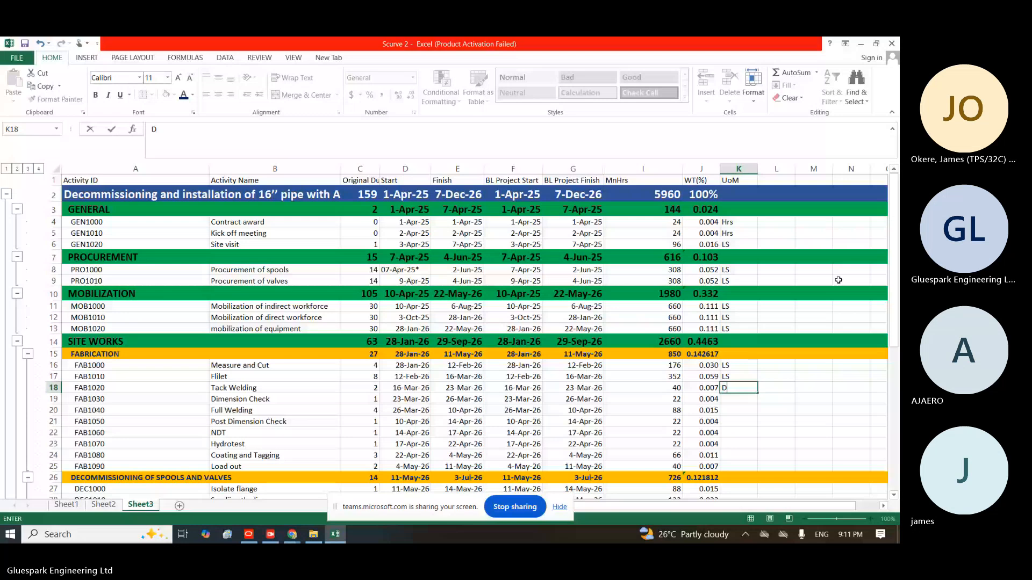
text(i)
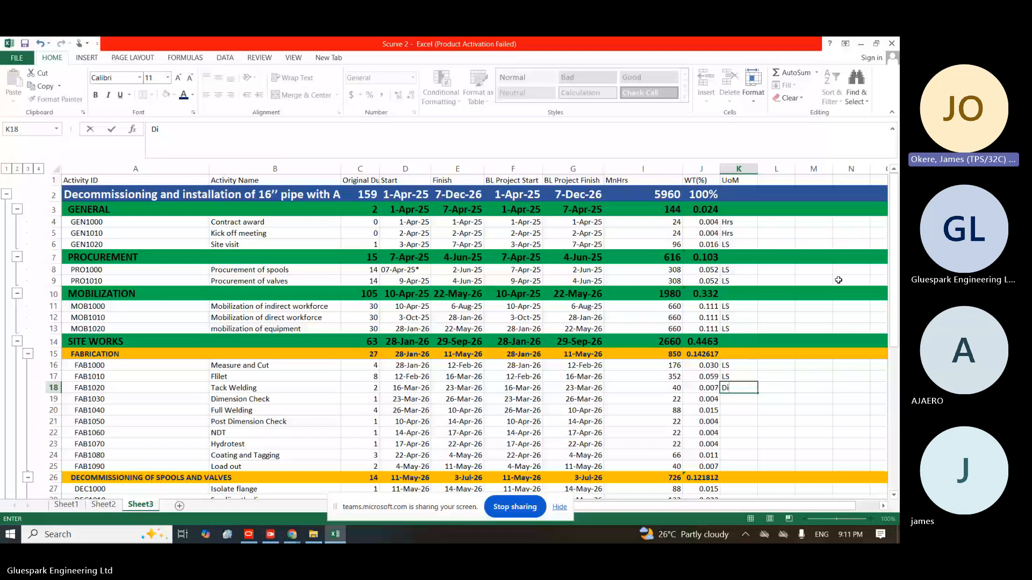
text(n)
key(Return)
text(IS)
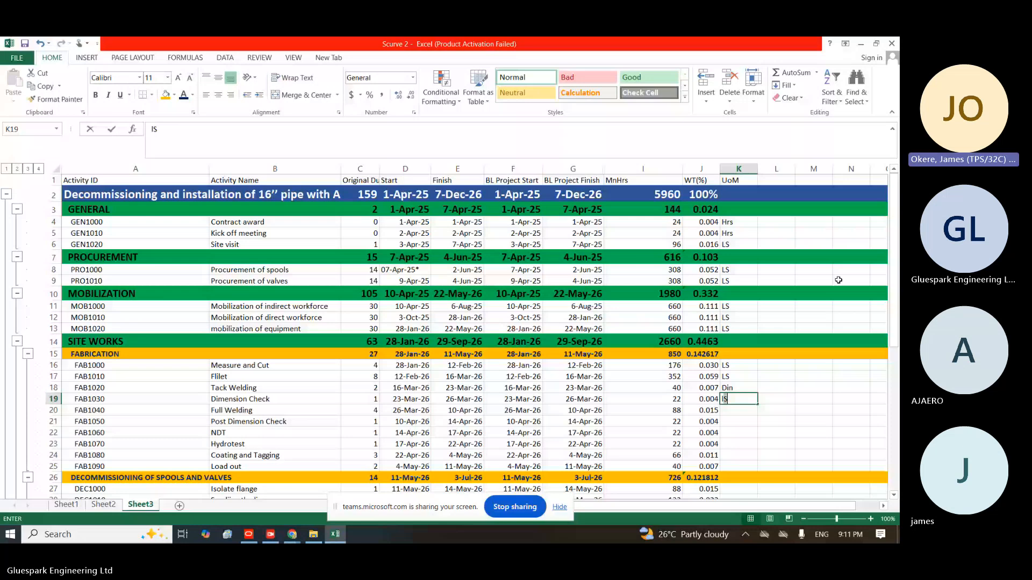
key(Return)
text(din)
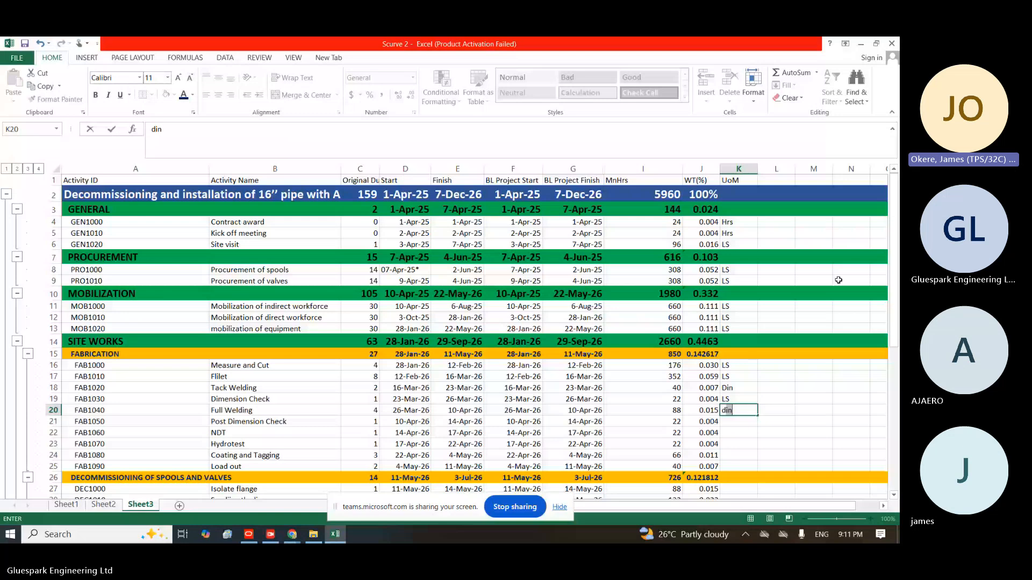
key(Return)
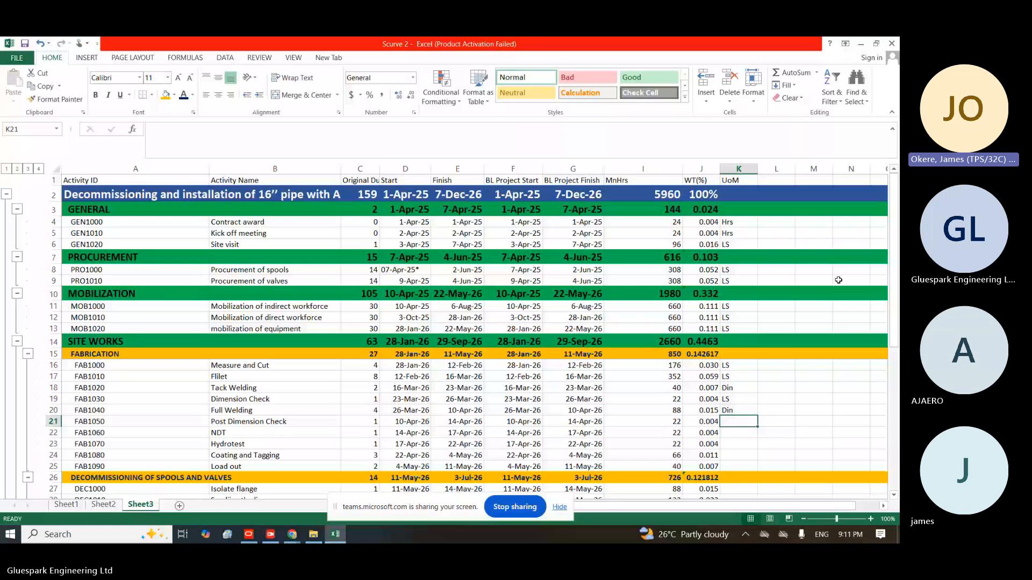
Enter LS as the UoM for the Fabrication activities Post Dimension Check, NDT and Hydrotest
text(LS)
key(Return)
text(LS)
key(Return)
text(LS)
key(Return)
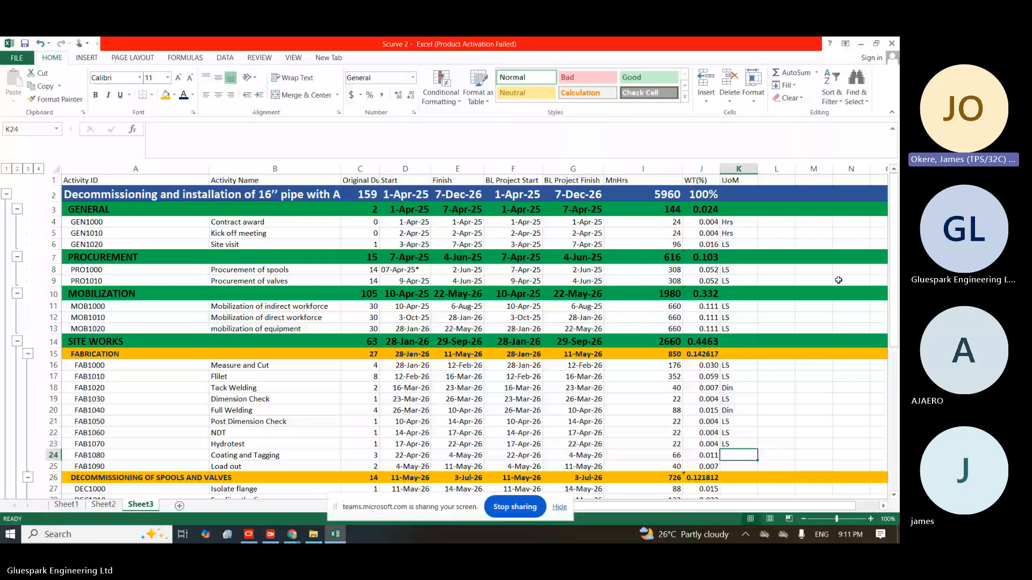
Set the UoM to M3 for Coating and Tagging and LS for Load out
text(M3)
key(Return)
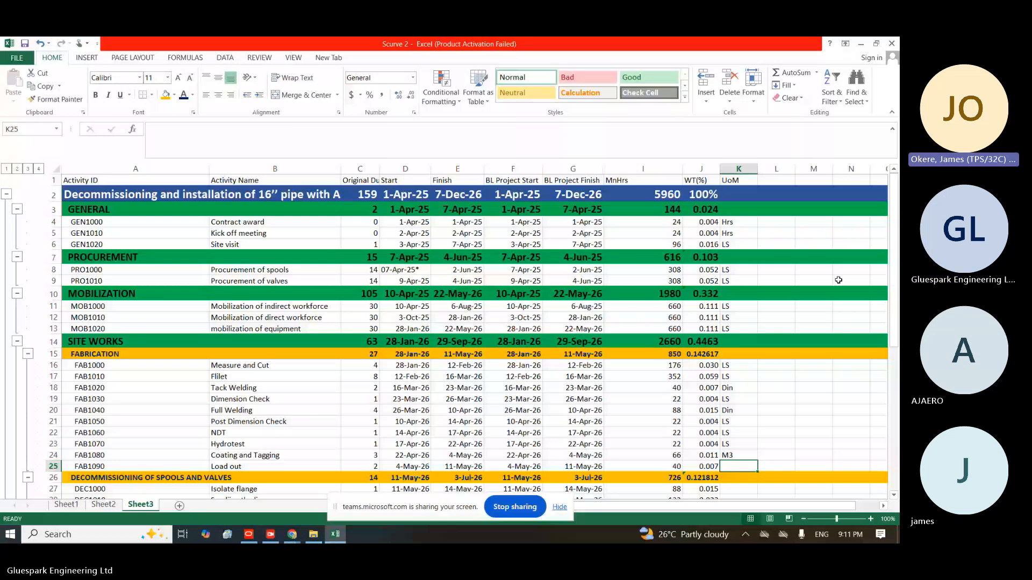
key(Down)
key(Down)
key(Down)
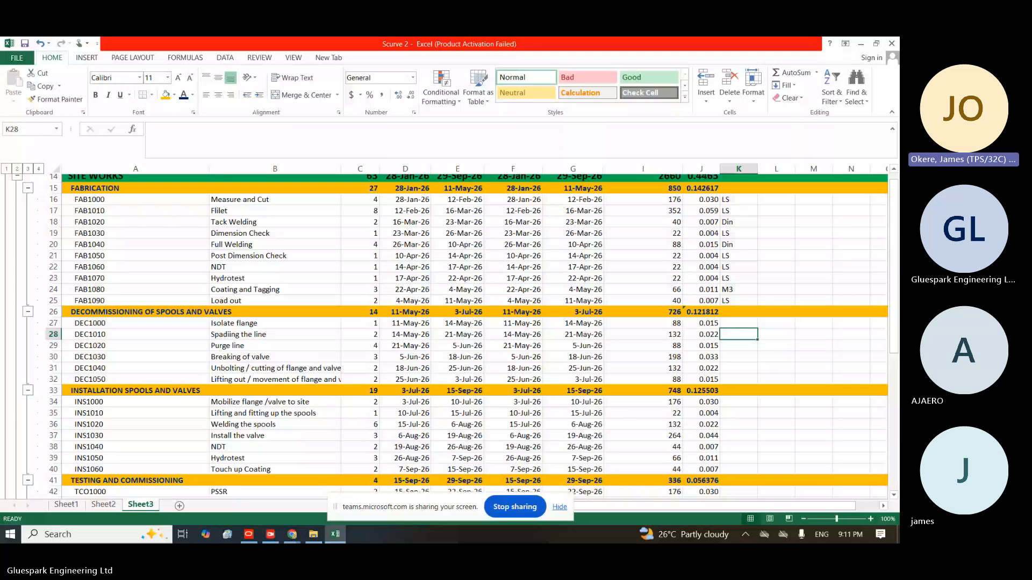
Enter LS as the UoM for Isolate flange in the Decommissioning of Spools and Valves section
click(738, 326)
text(LS)
key(Return)
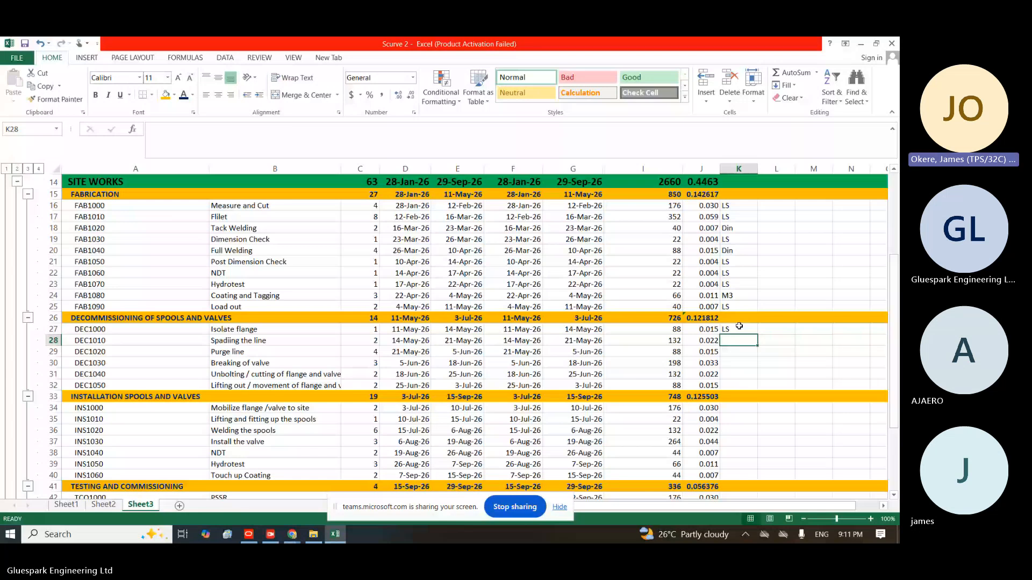
Enter LS as the UoM for the remaining Decommissioning of Spools and Valves activities, from the line spading through Lifting out
text(l)
key(Return)
text(l)
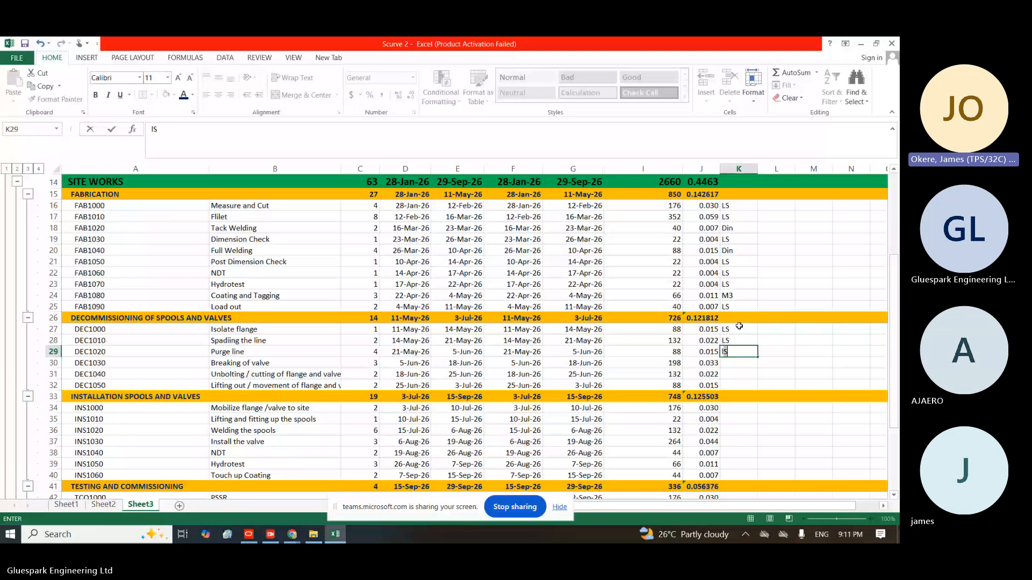
key(Return)
text(l)
key(Return)
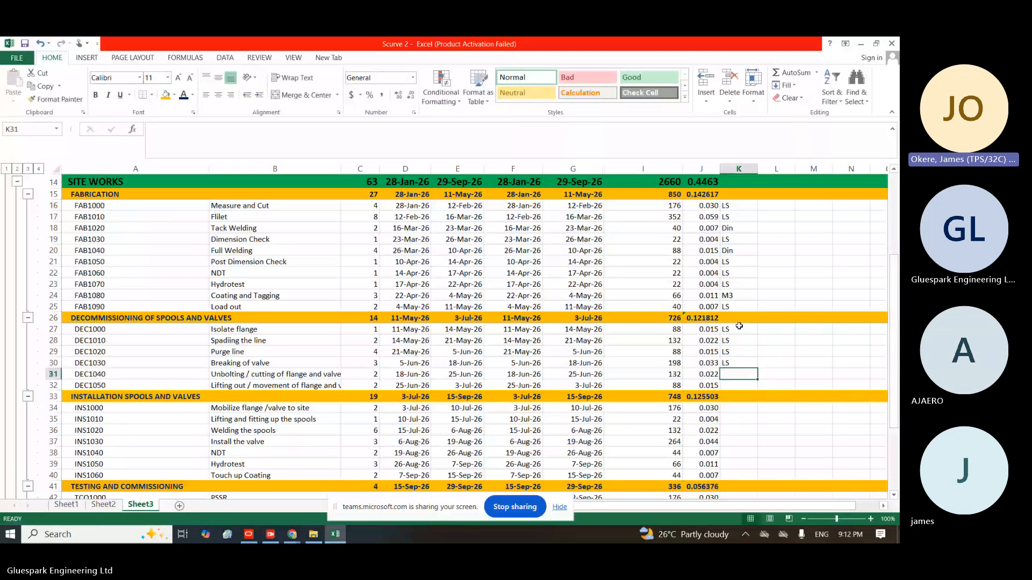
text(l)
key(Return)
text(l)
key(Return)
key(Return)
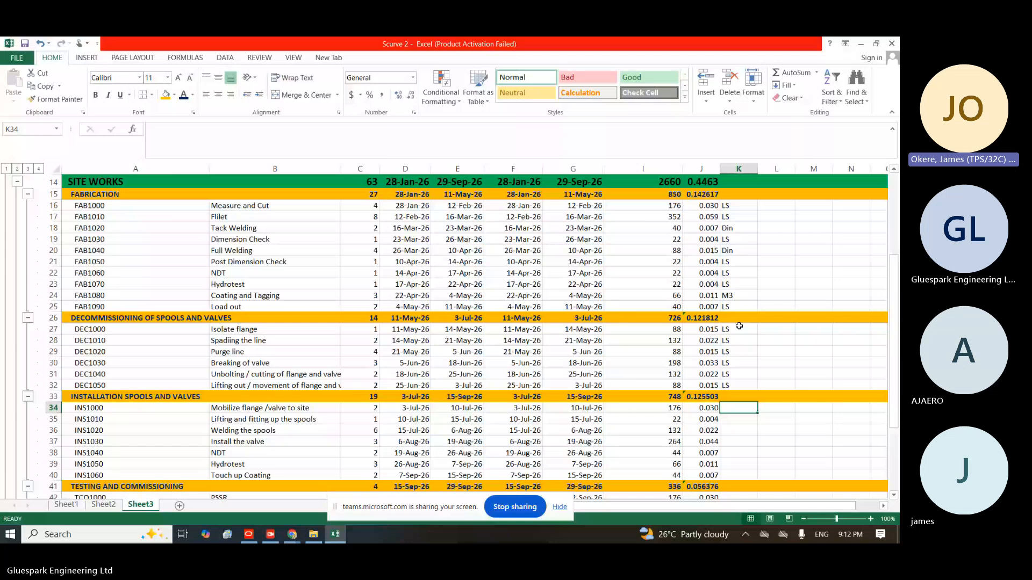
Set the UoM to LS for Mobilize flange, Lifting and fitting up, and Install the valve, and to Din for Welding the spools
text(l)
key(Return)
text(l)
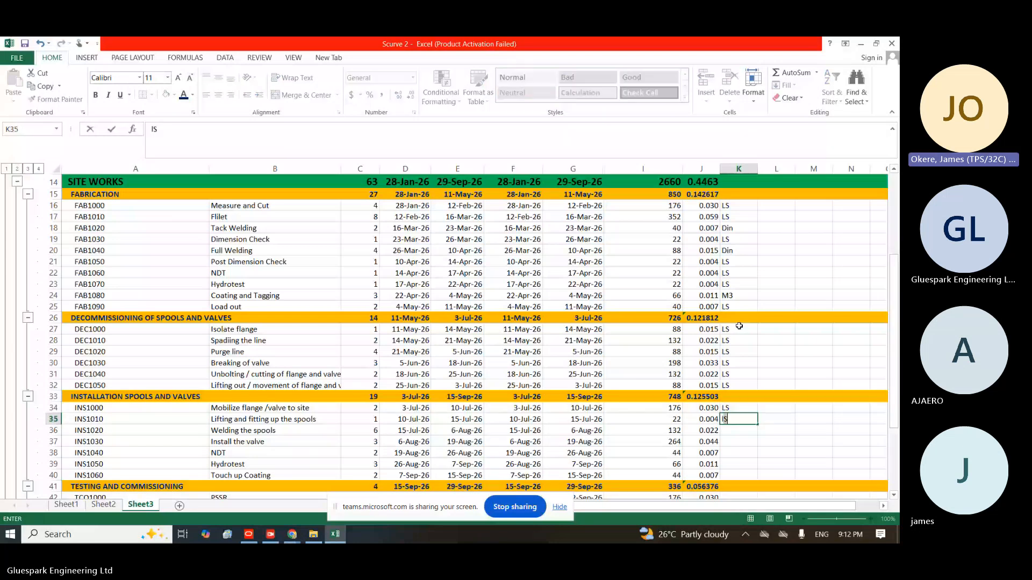
key(Return)
text(d)
key(Return)
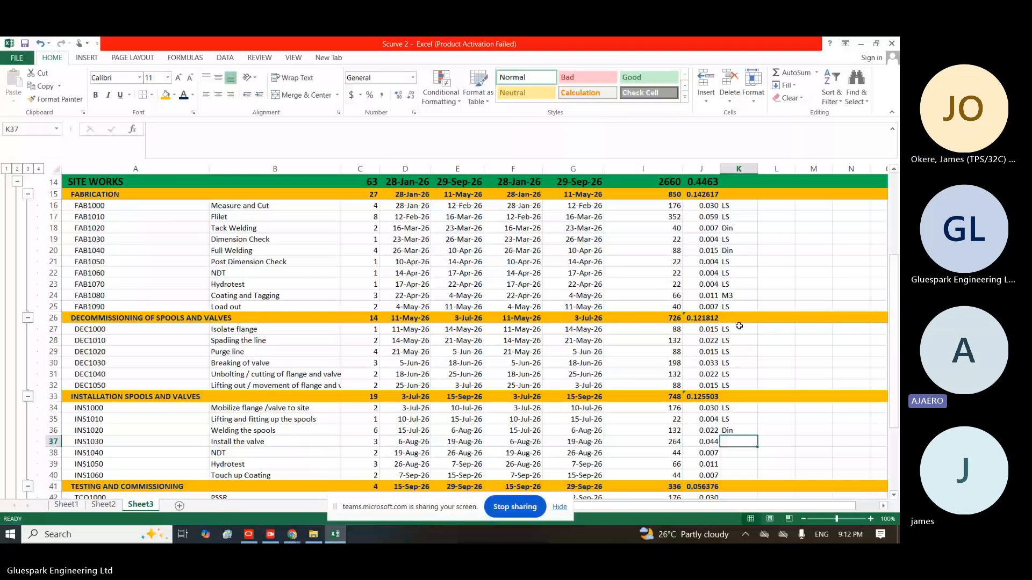
text(lS)
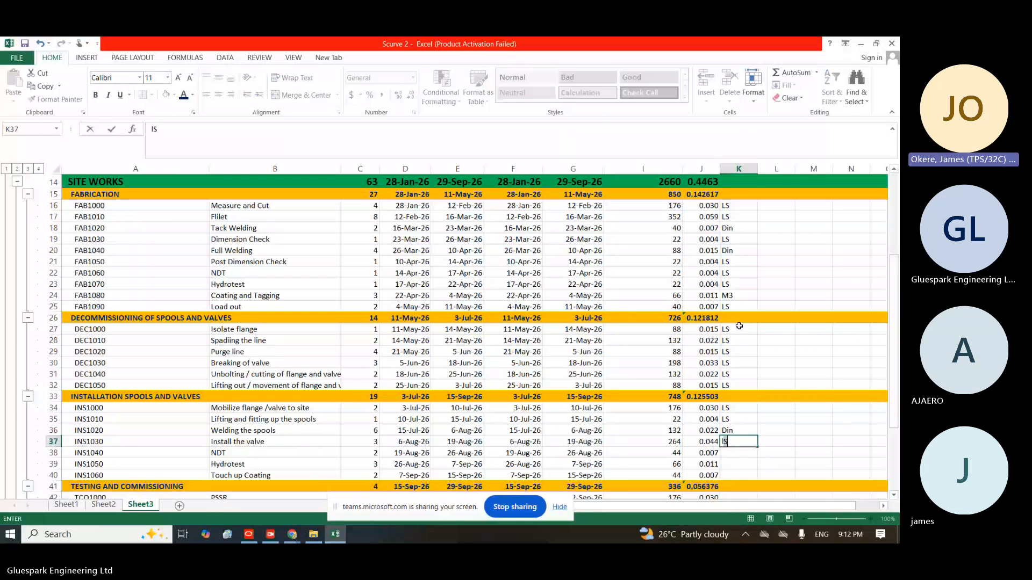
key(Return)
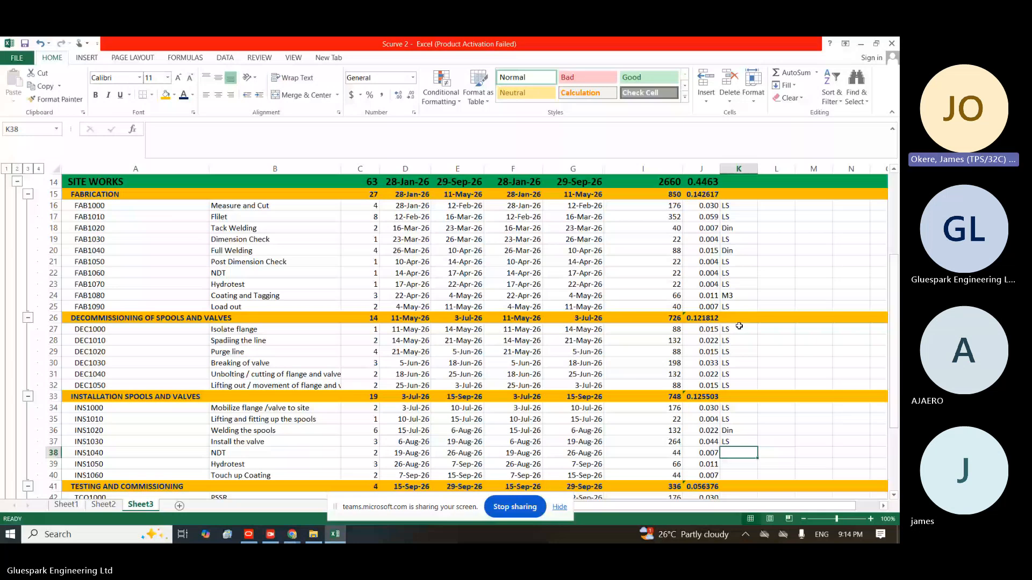
In the Installation section, set the UoM to LS for NDT and Hydrotest and m3 for Touch up Coating
scroll(739, 326, down, 2)
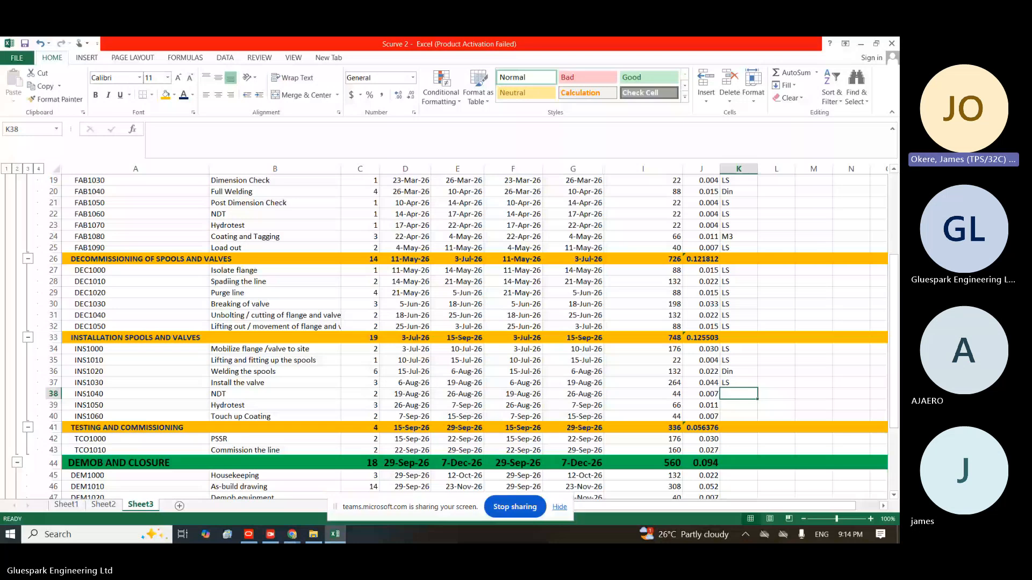
scroll(462, 333, down, 2)
text(lS)
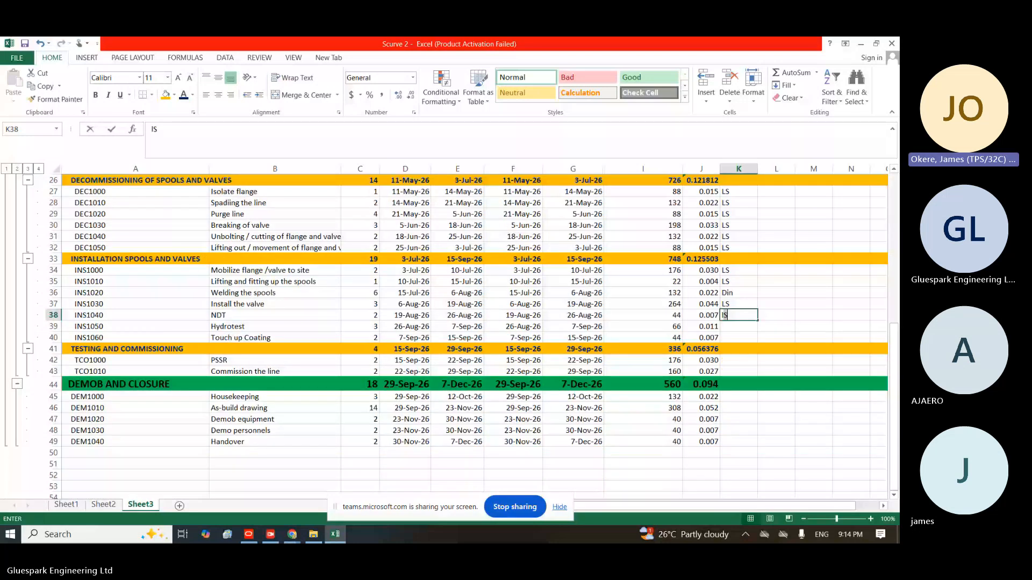
key(Return)
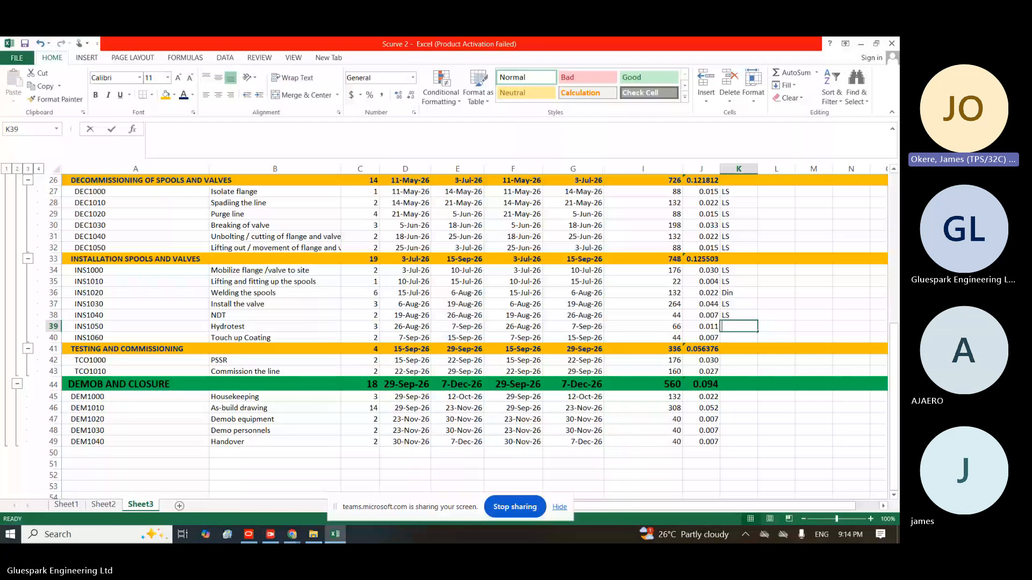
text(l)
key(Return)
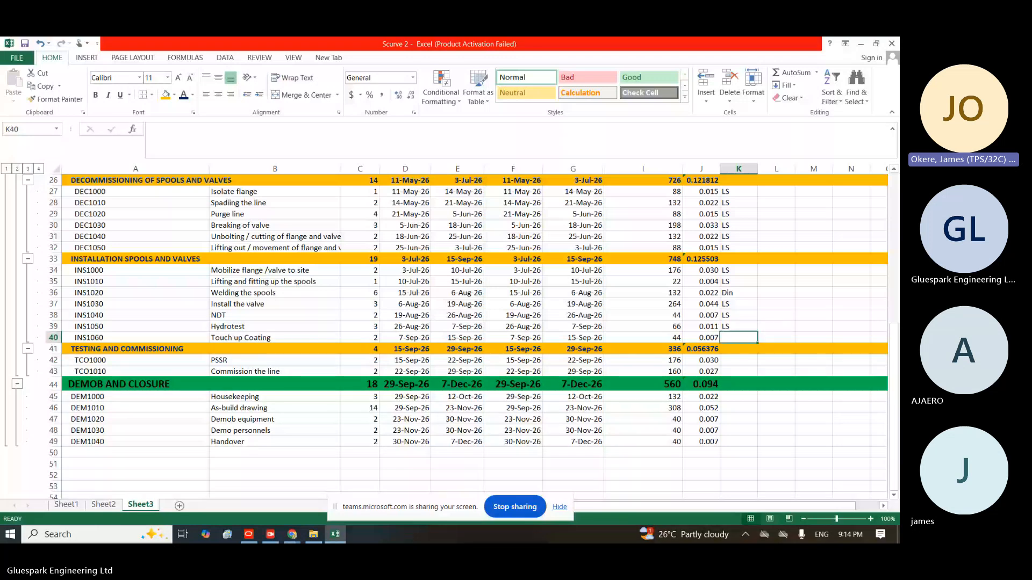
text(m3)
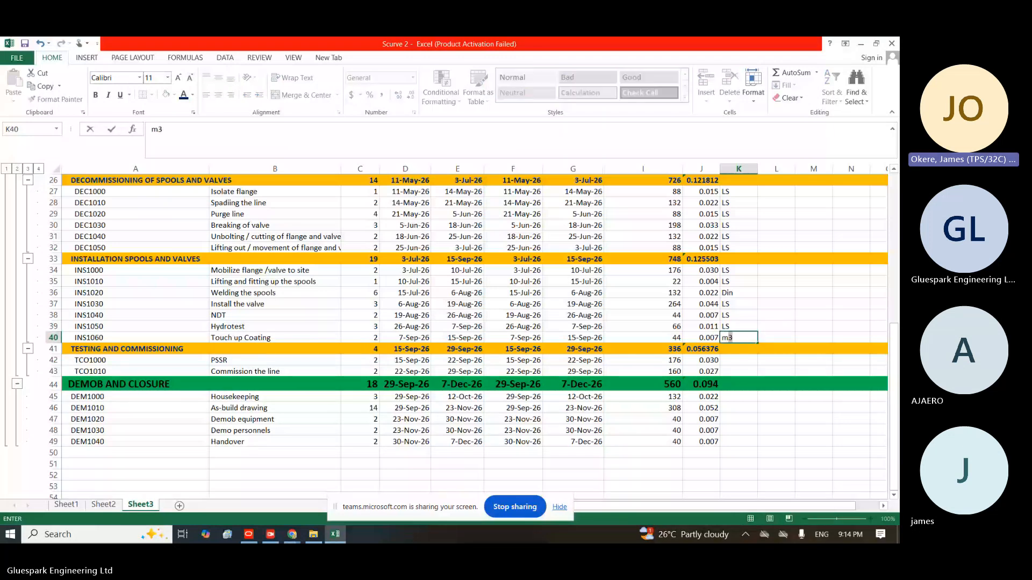
text(3)
key(Down)
Enter LS as the UoM for the Testing and Commissioning activities PSSR and Commission the line
key(Down)
text(LS)
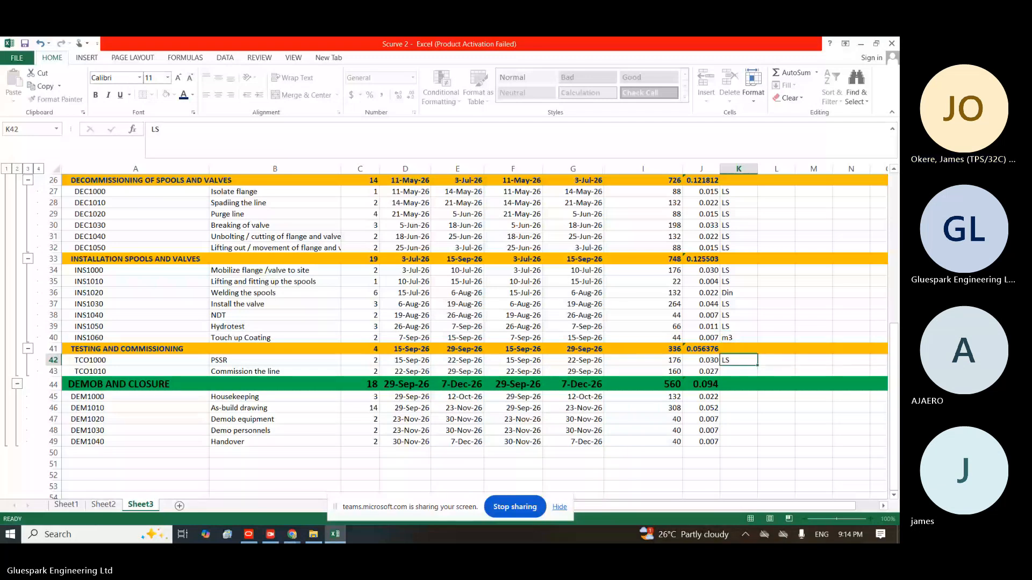
key(Down)
text(l)
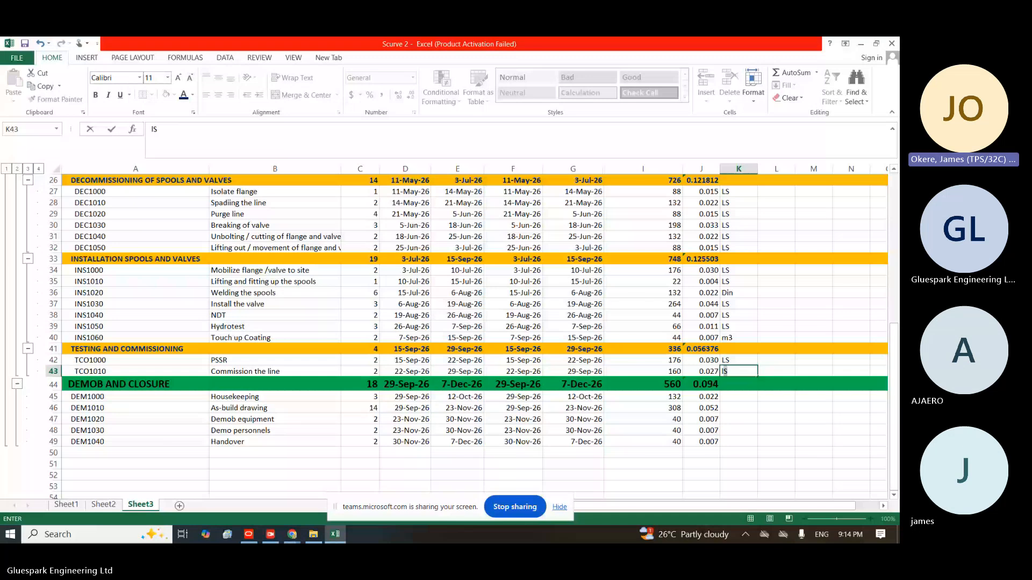
key(Down)
Enter LS as the UoM for all five Demob and Closure activities, from Housekeeping through Handover
key(Down)
text(LS)
key(Down)
text(l)
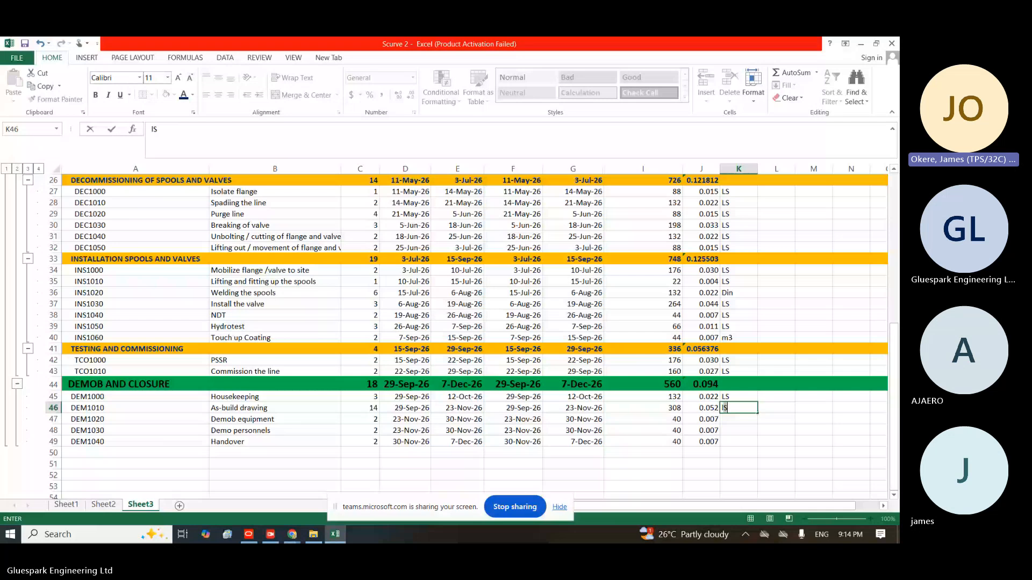
key(Down)
text(l)
key(Down)
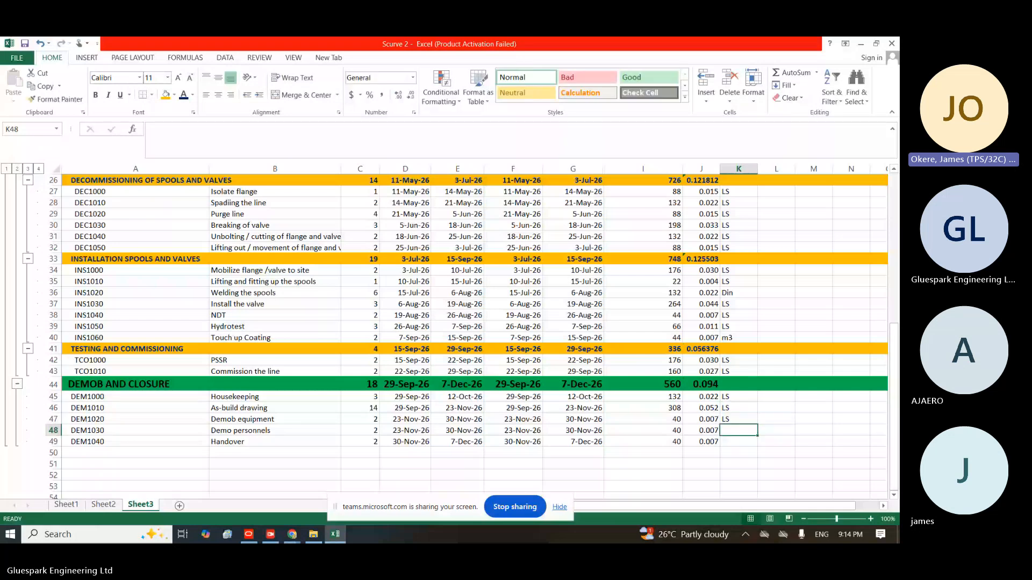
text(l)
key(Down)
text(l)
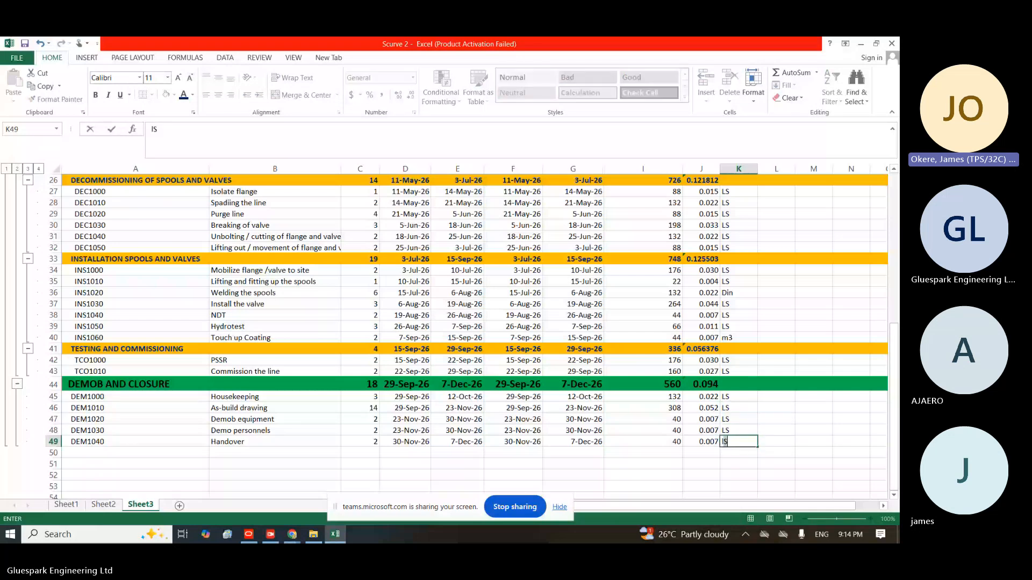
key(Down)
Add a Plan Qty column header in cell L1, next to the UoM header
scroll(473, 333, up, 8)
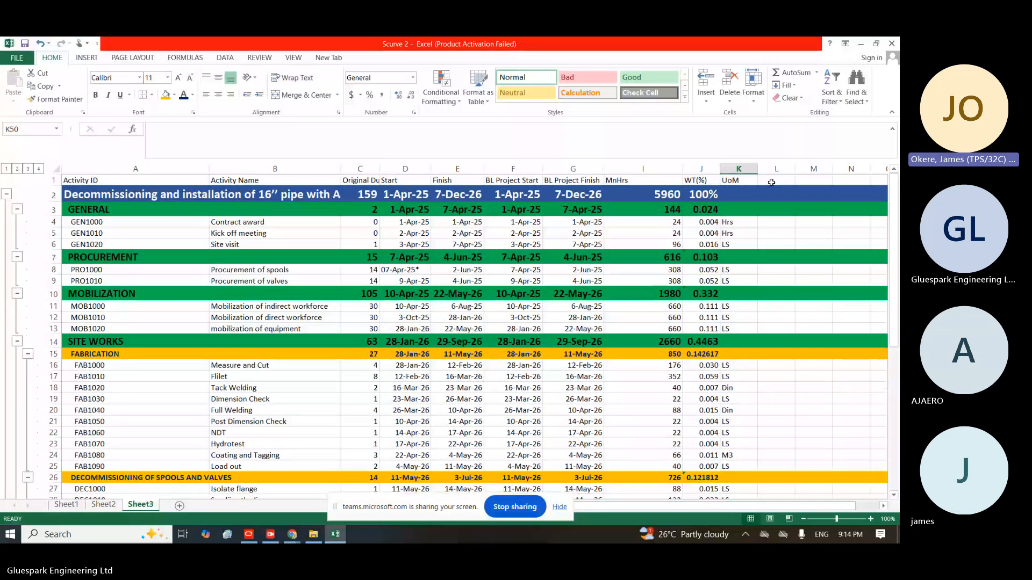
click(771, 183)
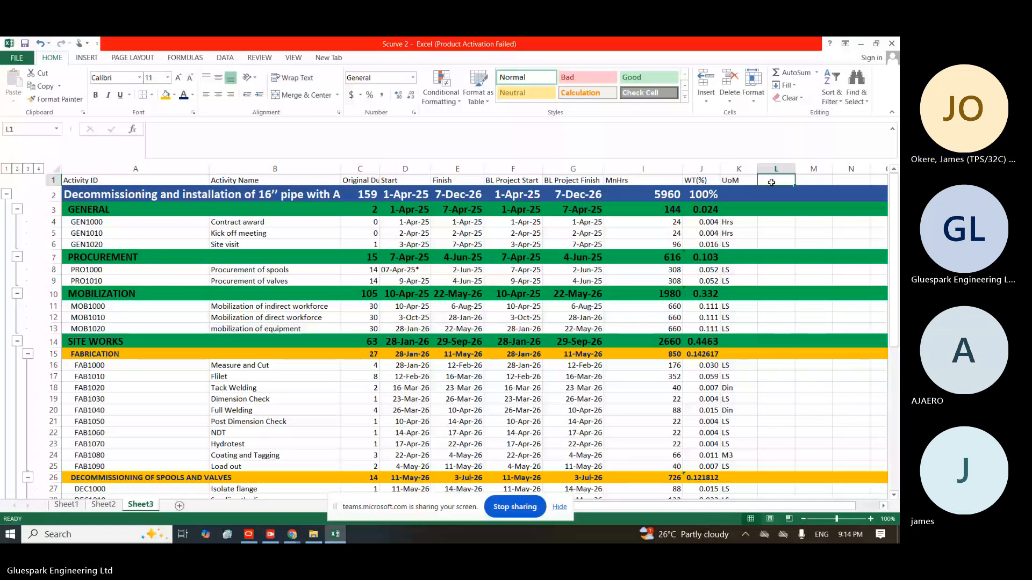
text(P)
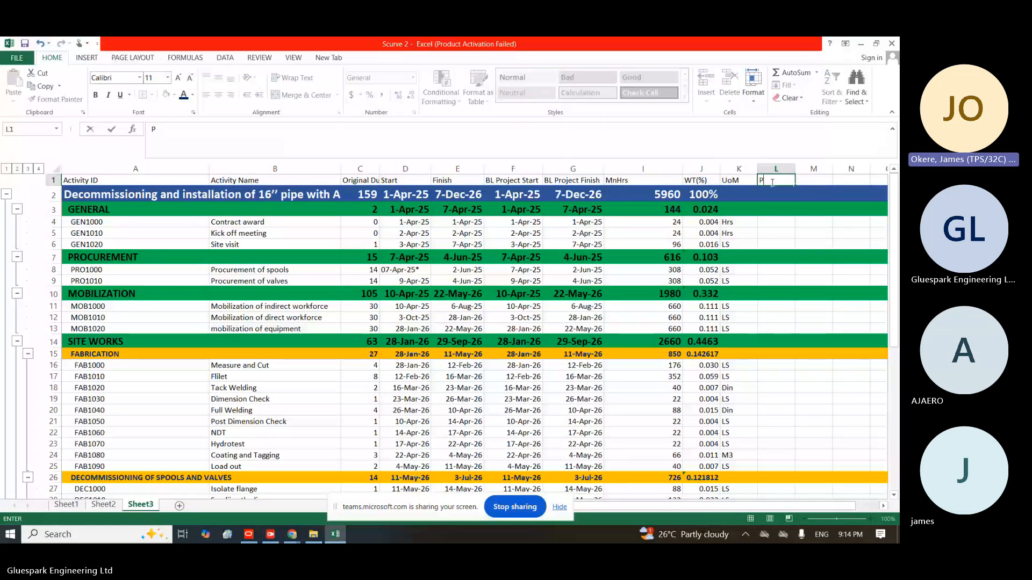
text(lan Qty)
key(Return)
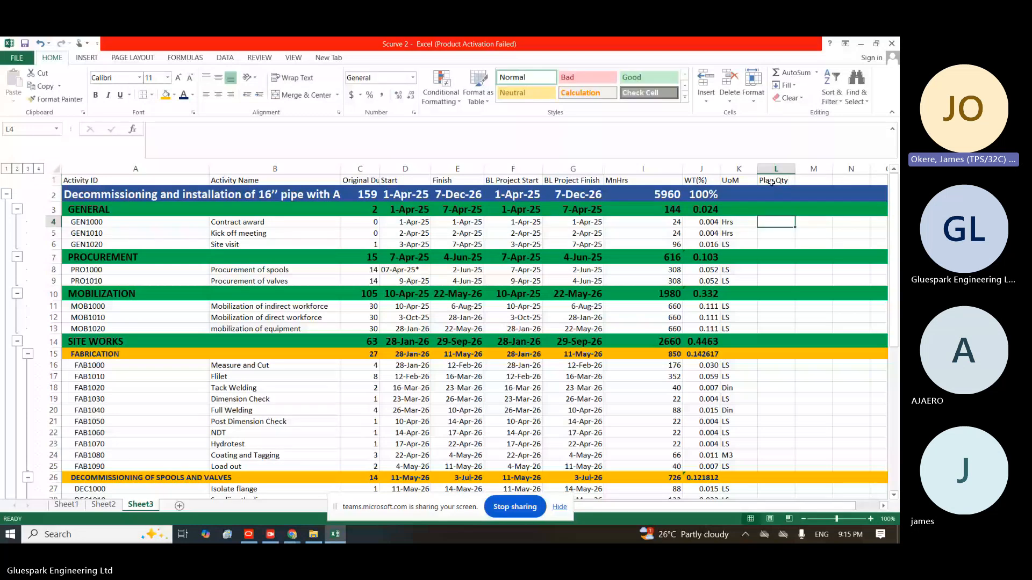
Enter the General section's Plan Qty: 2 for Contract award, 3 for Kick off meeting and 2 for Site visit
text(2)
key(Return)
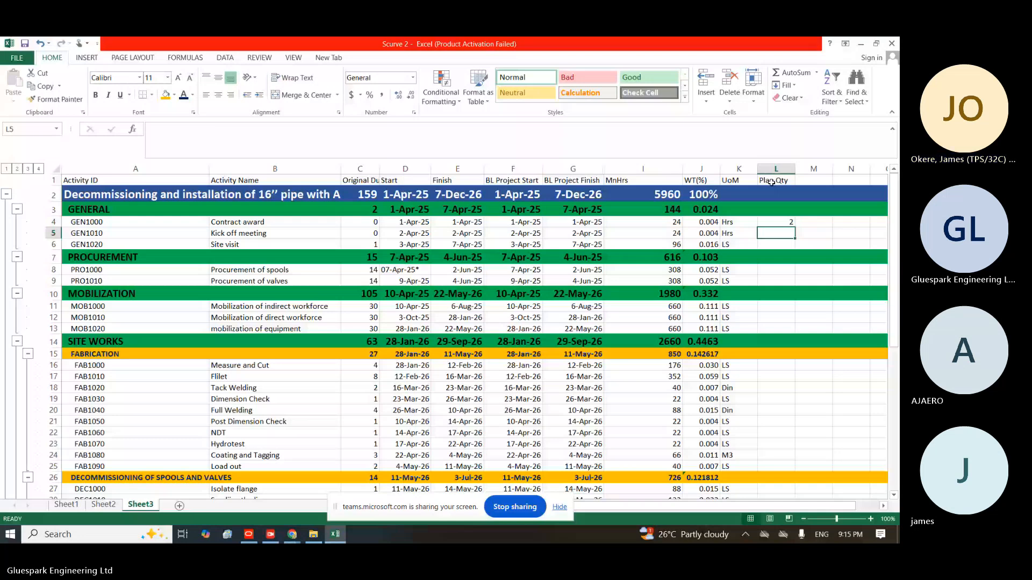
text(3)
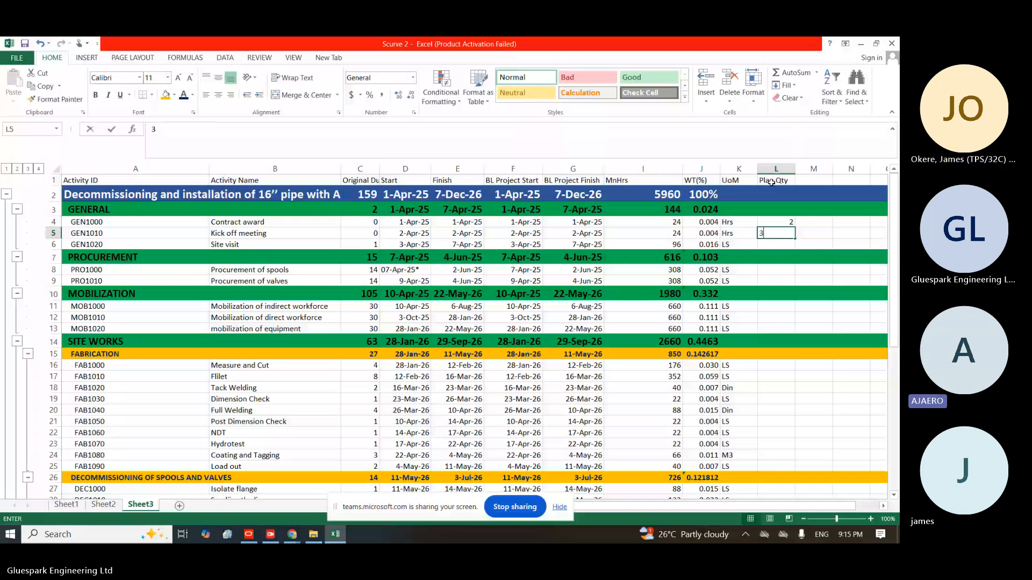
key(Return)
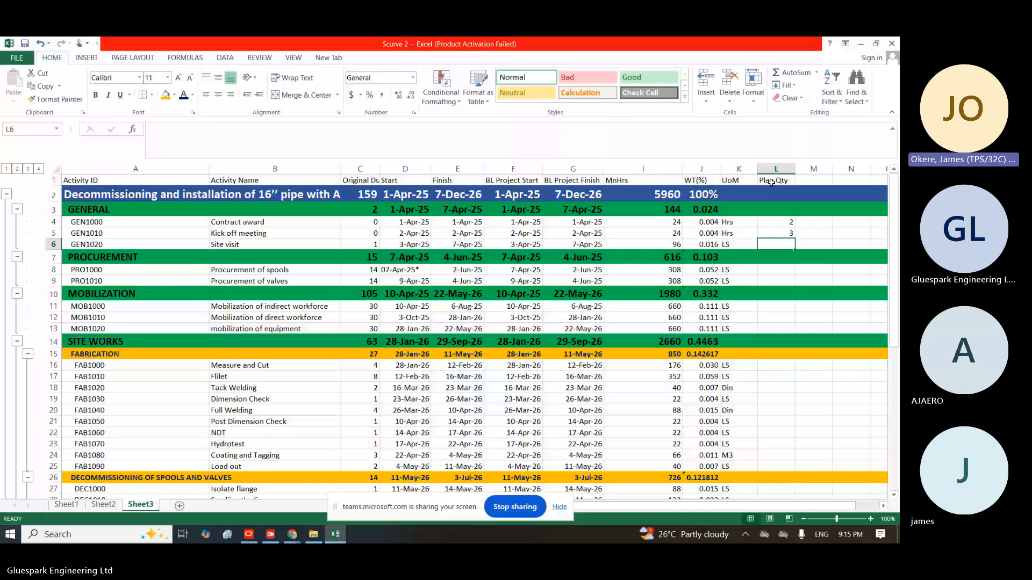
text(2)
key(Return)
Enter a Plan Qty of 30 for Procurement of spools and 3 for Procurement of valves
key(Return)
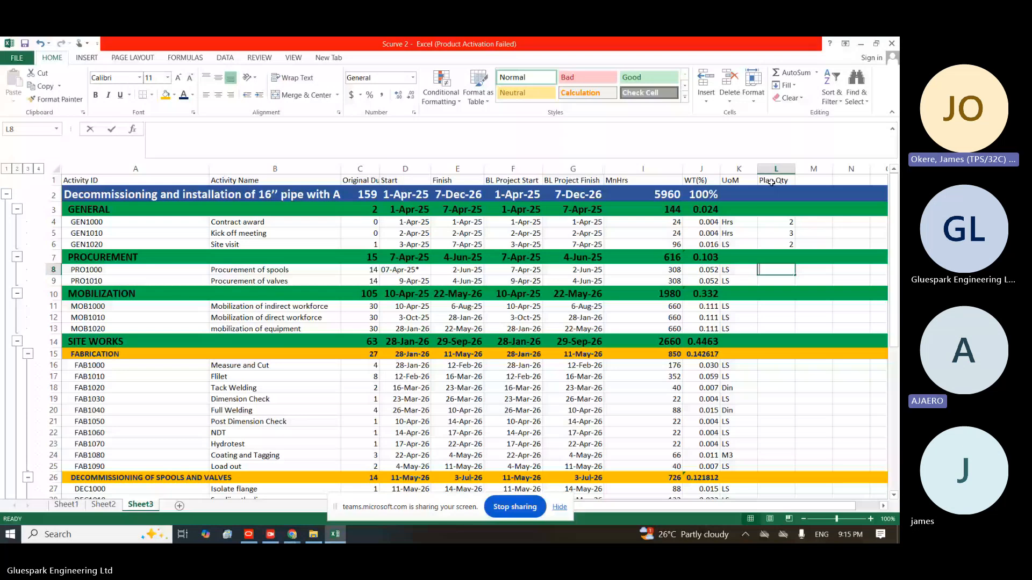
text(30)
key(Return)
text(3)
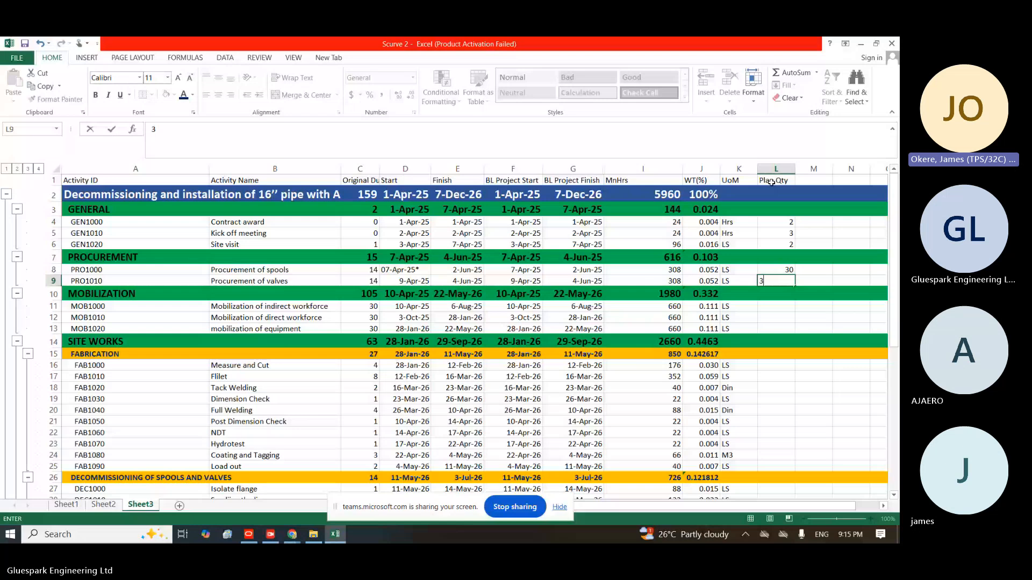
key(Return)
key(Return)
text(4)
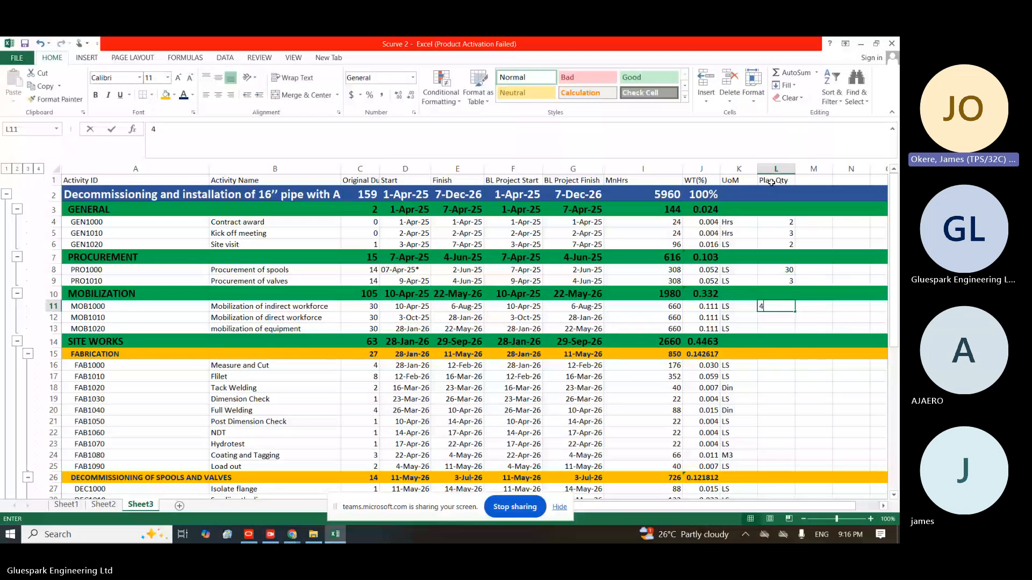
text(0)
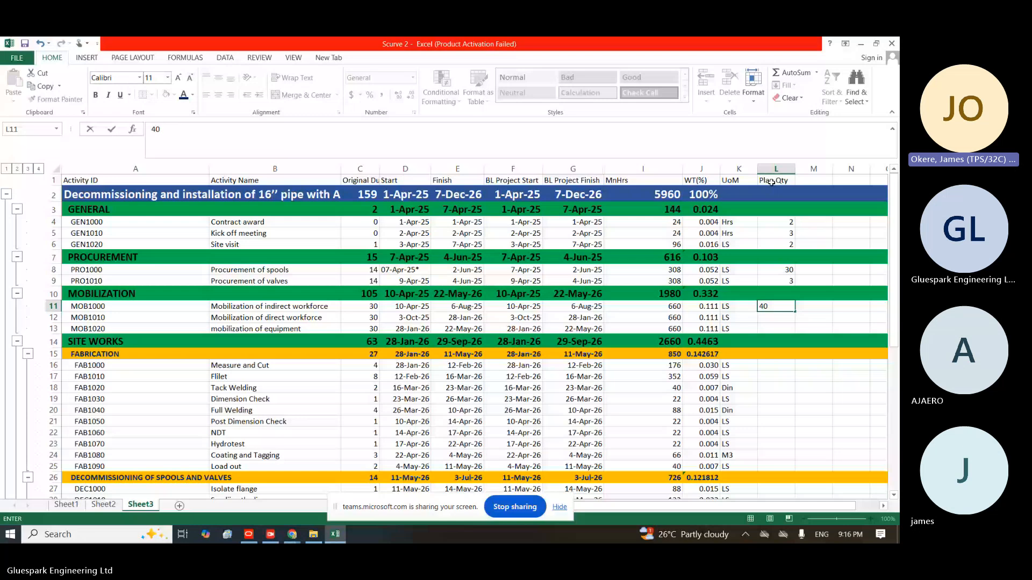
key(ctrl+Return)
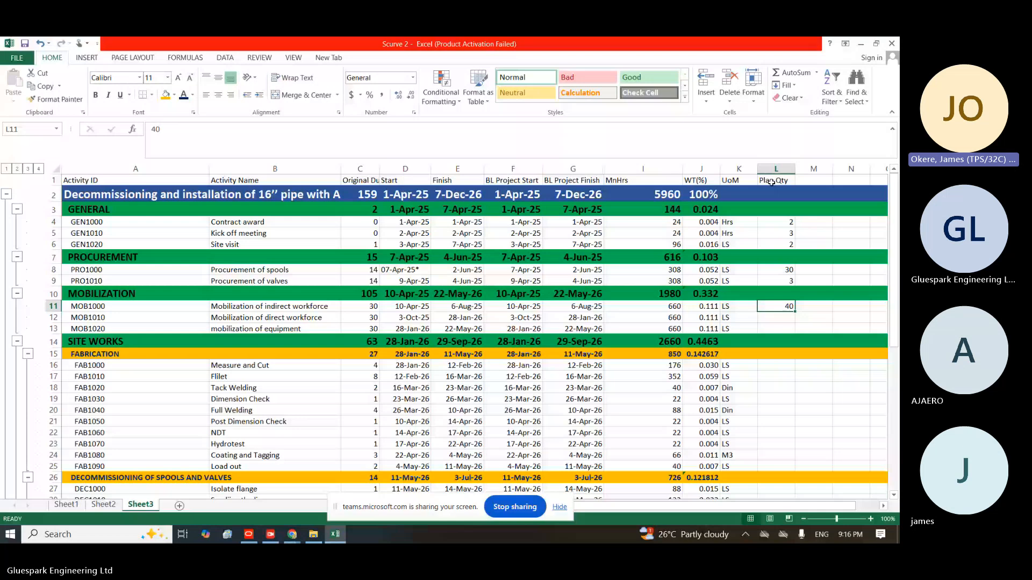
Set the Mobilization Plan Qty to 10 for indirect workforce, 40 for direct workforce and 5 for equipment
text(10)
key(Return)
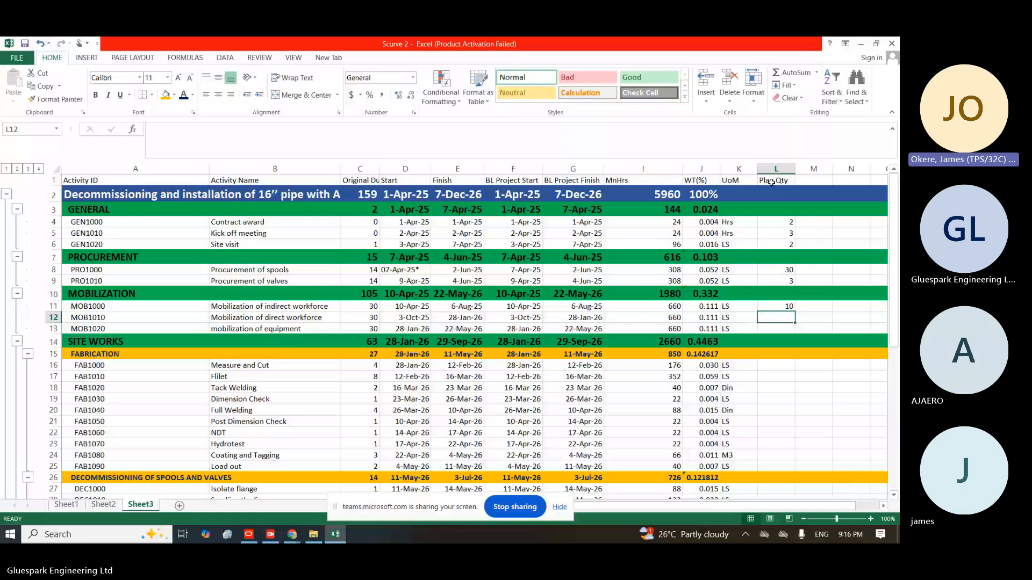
text(40)
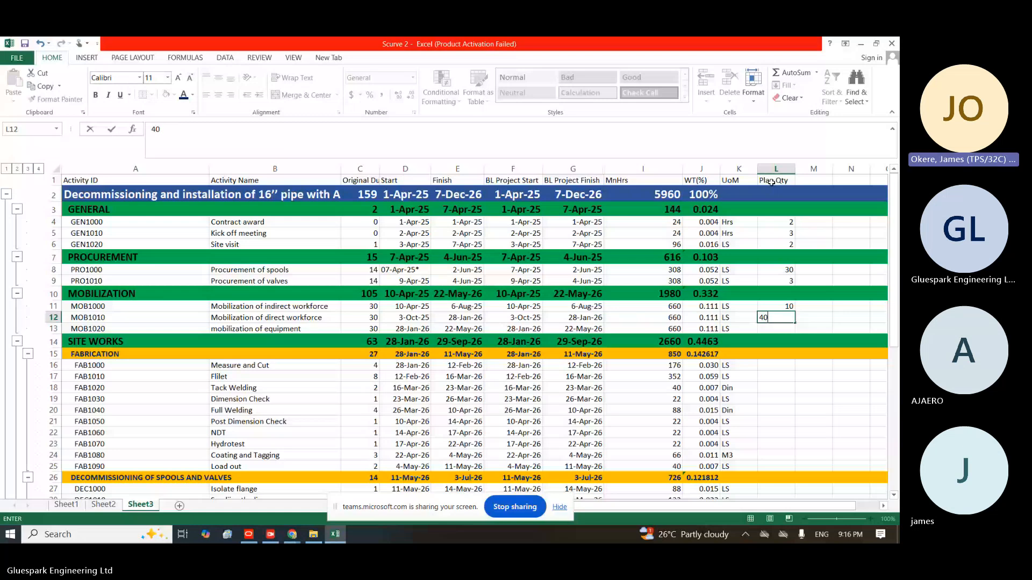
key(Return)
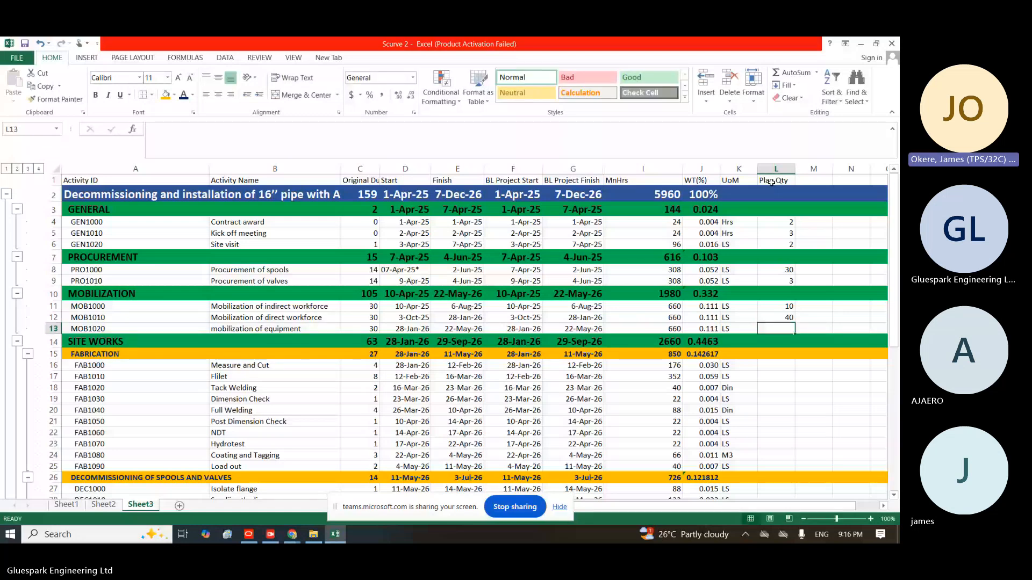
text(5)
key(Return)
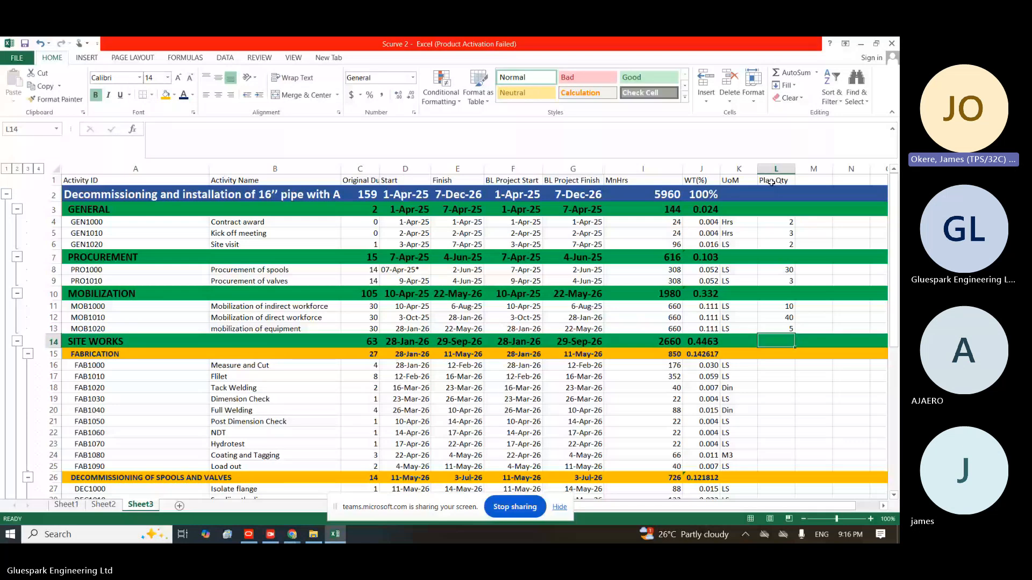
Enter a Plan Qty of 50 for the Fabrication activity Measure and Cut
key(Down)
key(Down)
text(5)
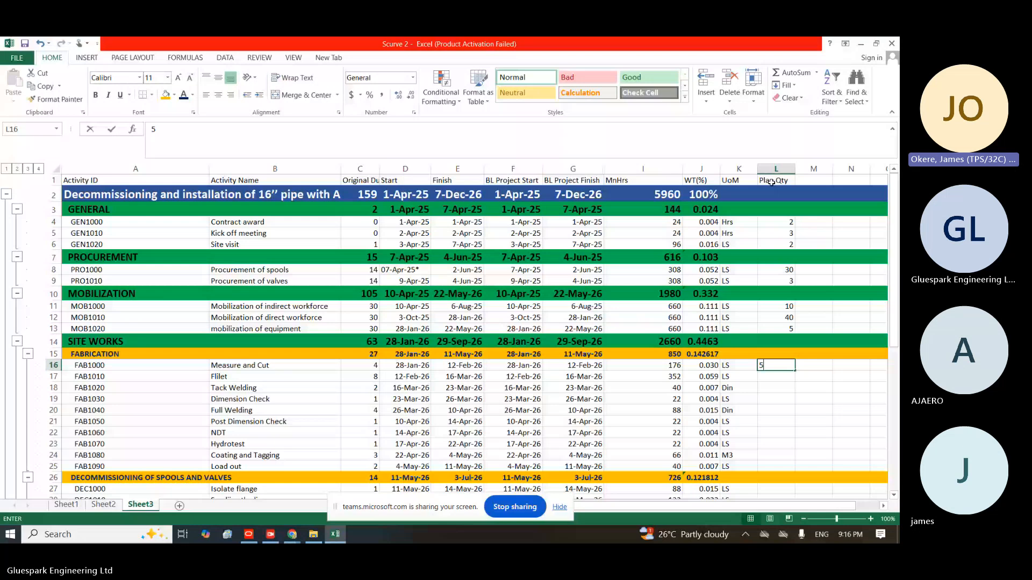
text(0)
key(Return)
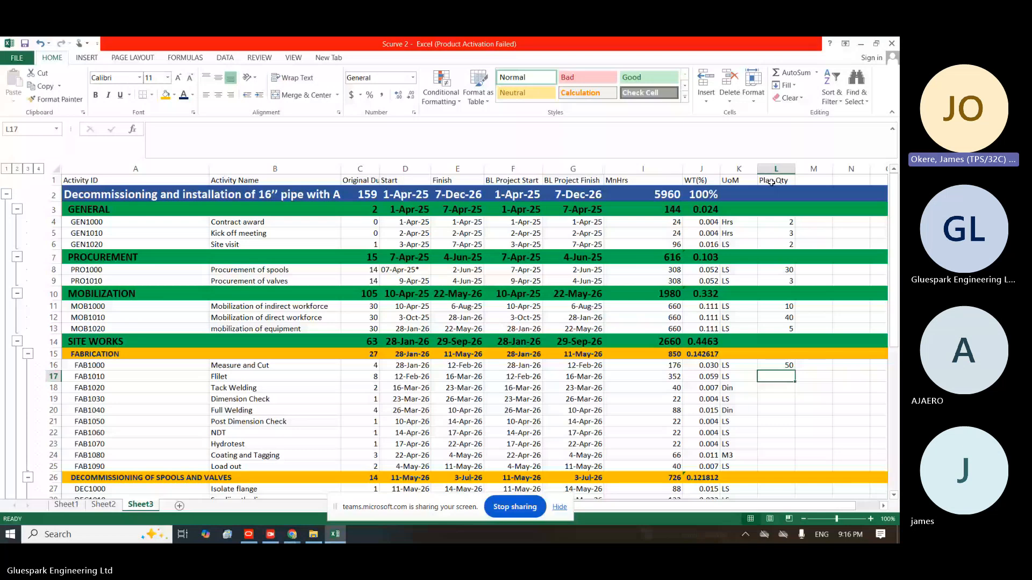
Enter the Fabrication Plan Qty: 50 for Flilet, 25 for Tack Welding and 25 for Dimension Check
text(50)
key(Return)
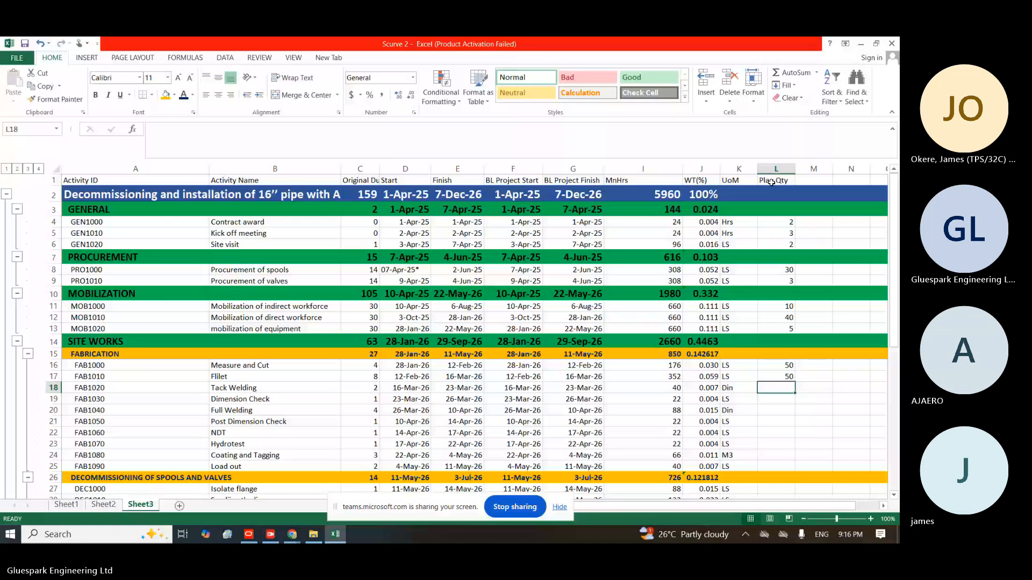
text(25)
key(Return)
text(3)
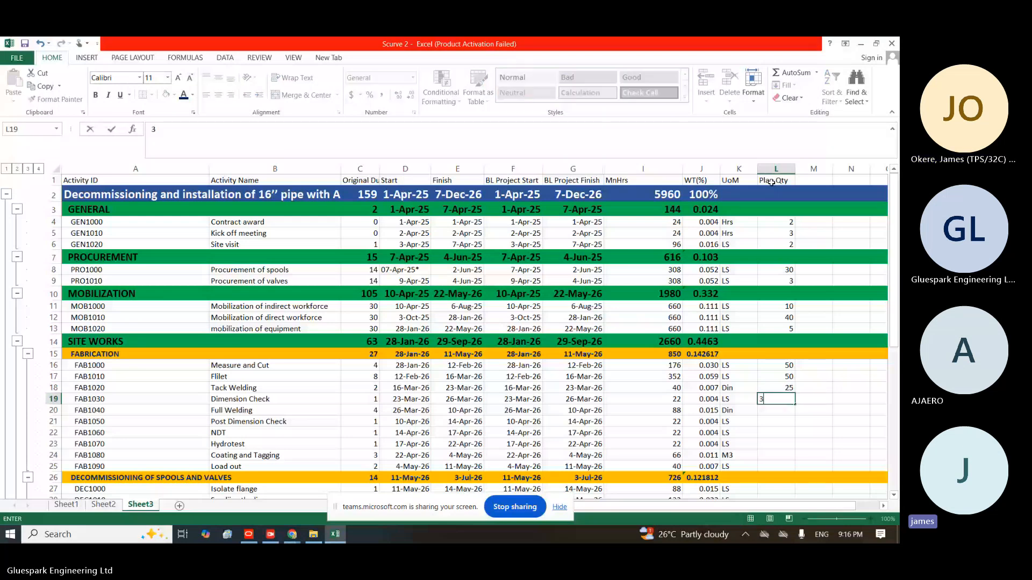
key(BackSpace)
text(25)
key(Return)
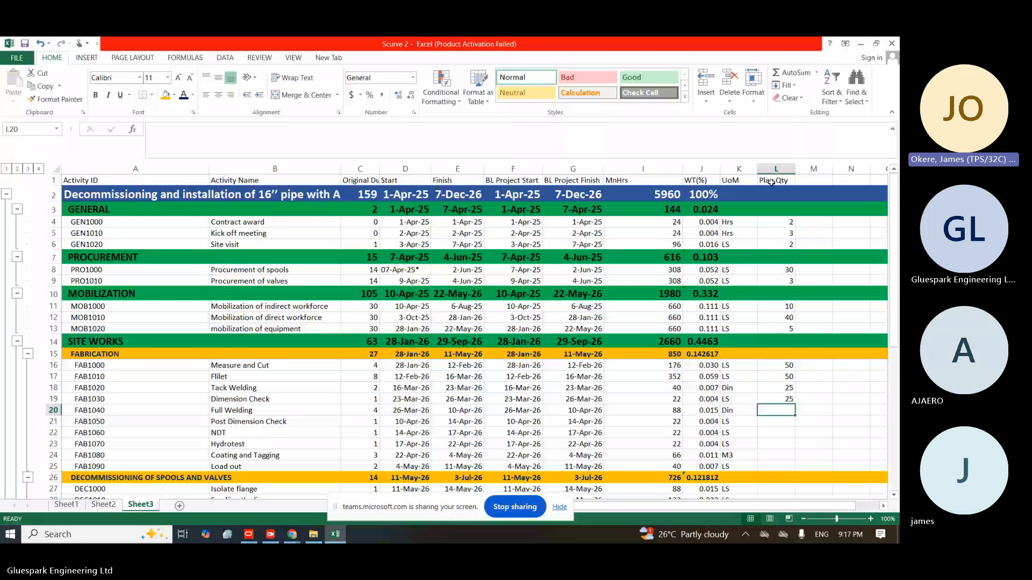
Enter a Plan Qty of 25 each for the Fabrication activities Full Welding, Post Dimension Check and NDT
text(25)
key(Return)
text(25)
key(Return)
text(2)
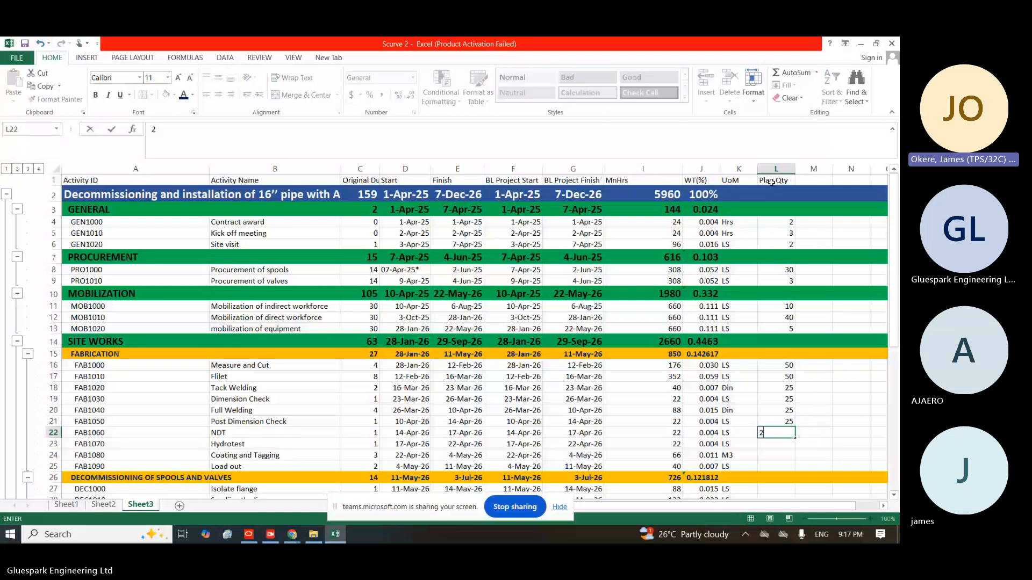
text(5)
key(Return)
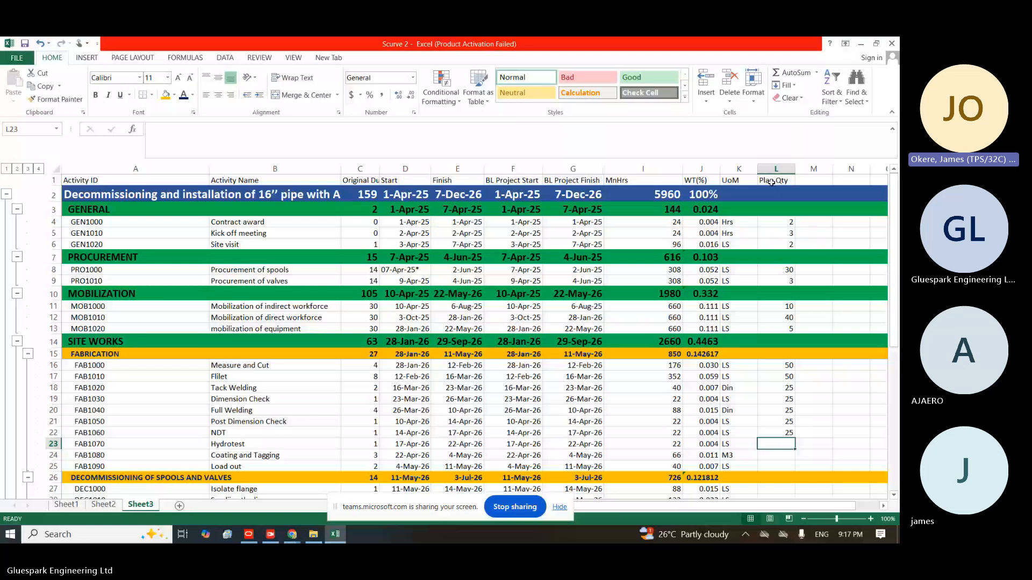
Set the Fabrication Plan Qty to 2 for Hydrotest, 50 for Coating and Tagging and 50 for Load out
text(10)
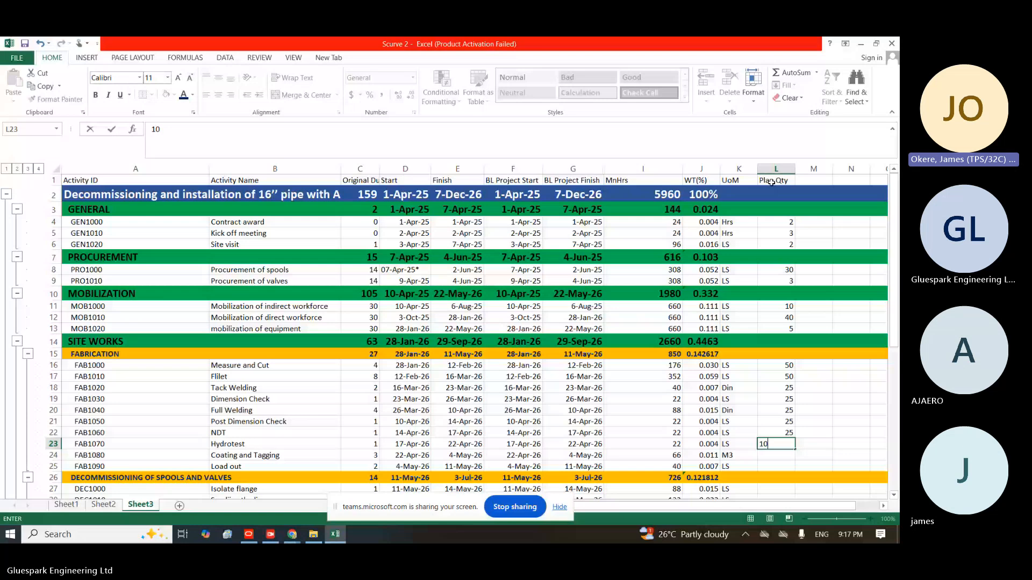
key(BackSpace)
key(BackSpace)
text(2)
key(Return)
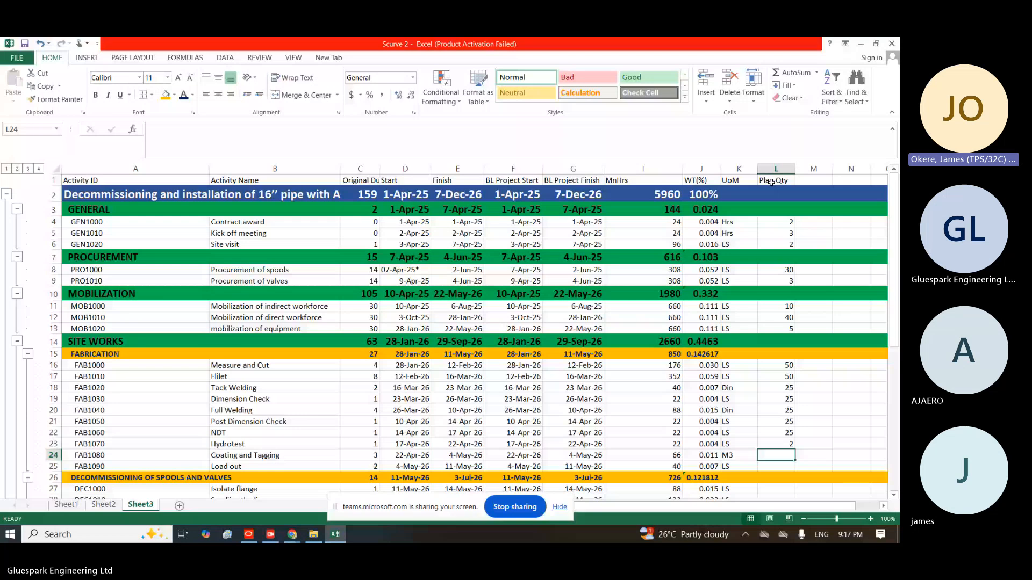
text(50)
key(Return)
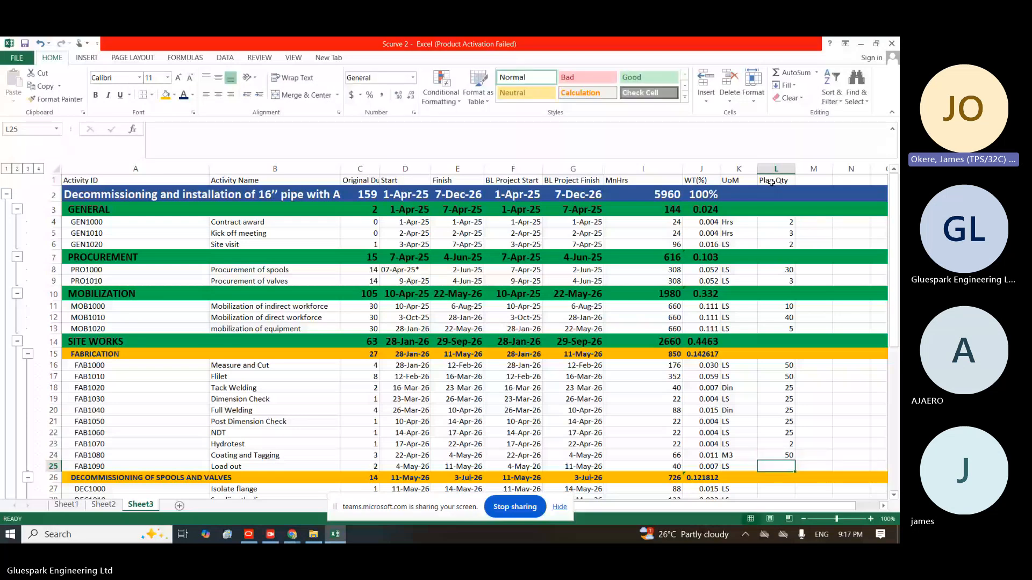
text(50)
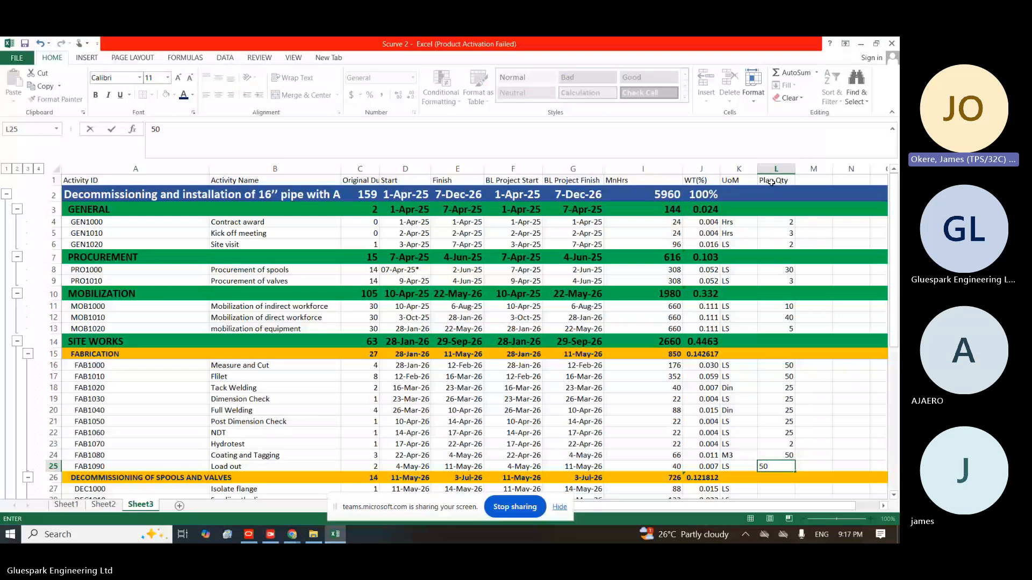
key(Return)
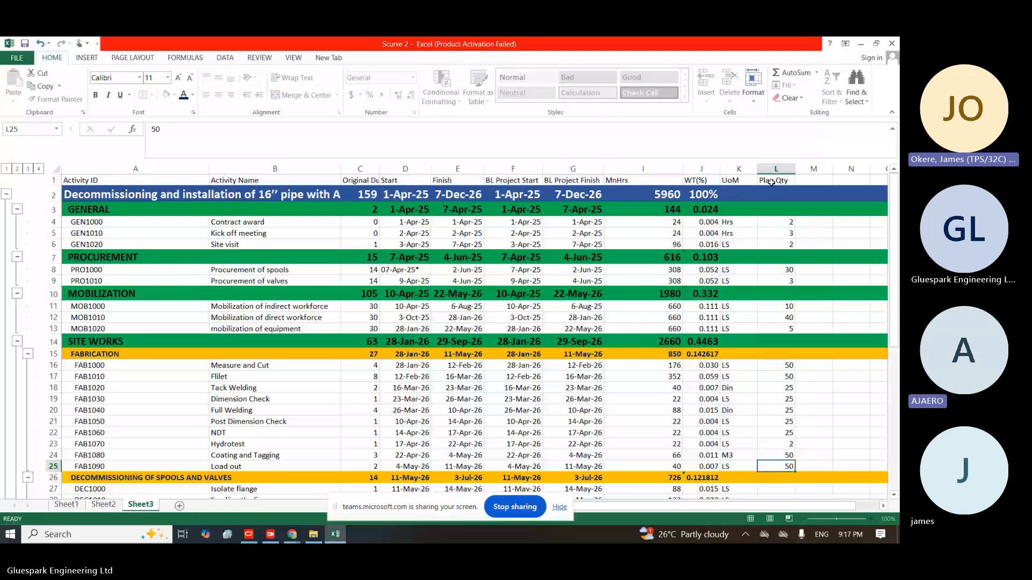
Enter a Plan Qty of 2 each for the decommissioning activities Isolate flange, Spading the line and Purge line
scroll(771, 183, down, 3)
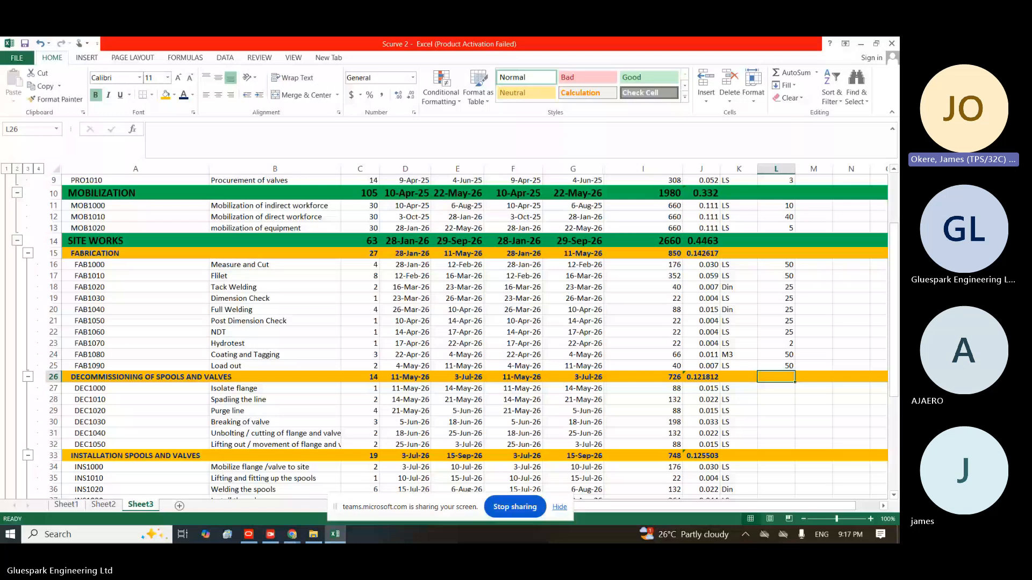
scroll(468, 333, down, 2)
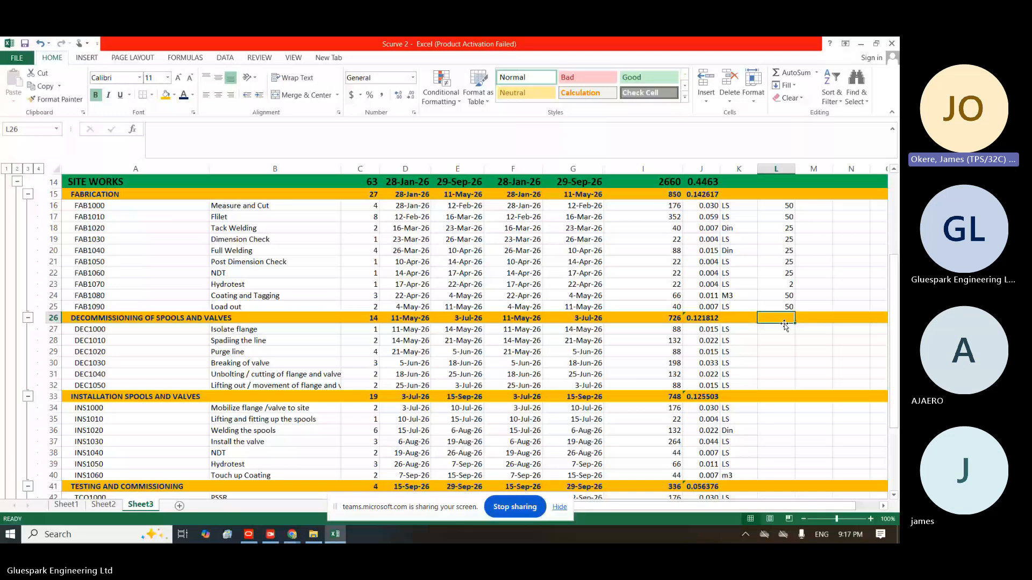
click(783, 328)
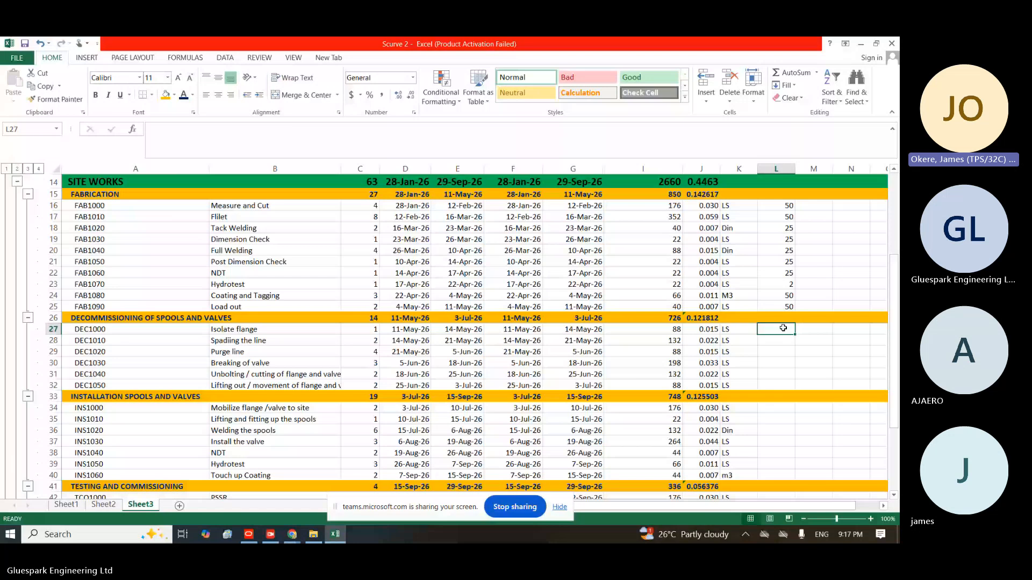
text(2)
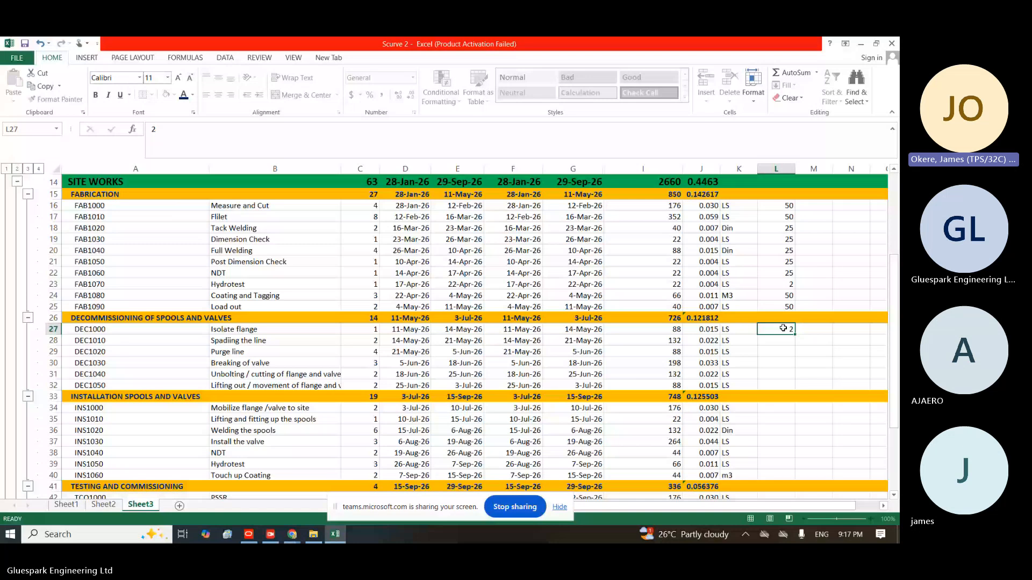
key(Return)
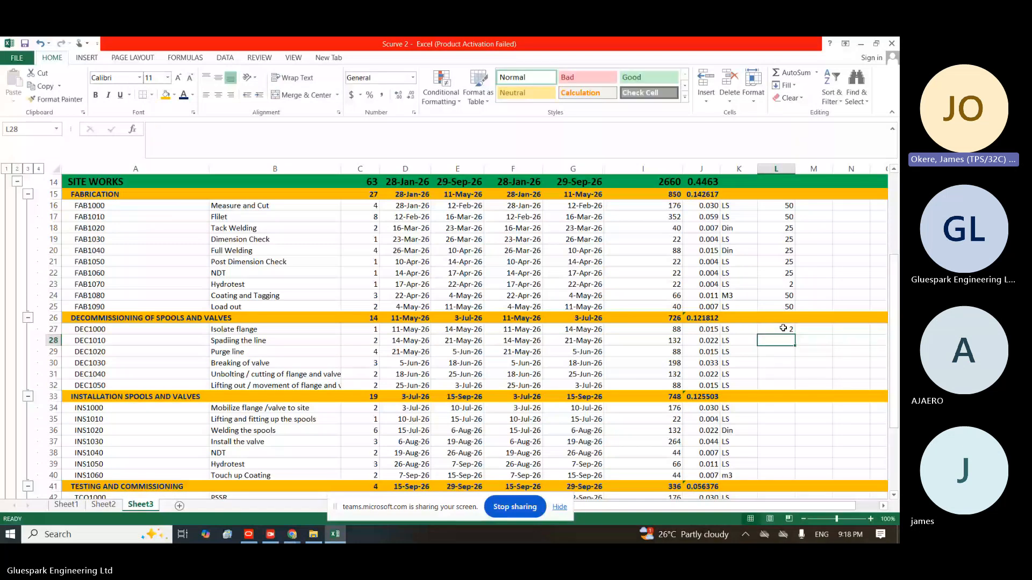
text(2)
key(Return)
text(2)
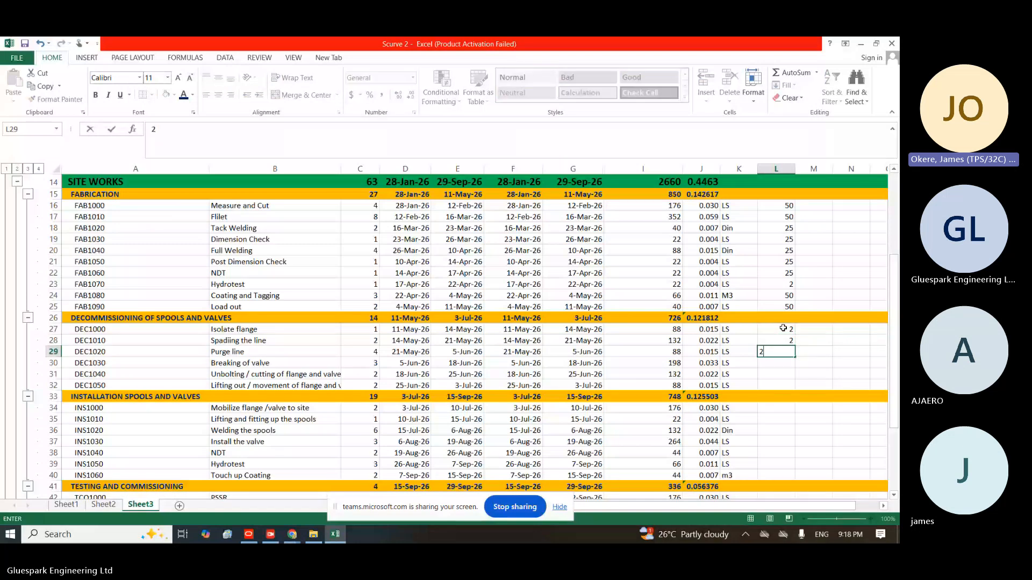
key(Return)
Enter the decommissioning Plan Qty: 3 for Breaking of valve and 24 for Unbolting / cutting of flange
text(3)
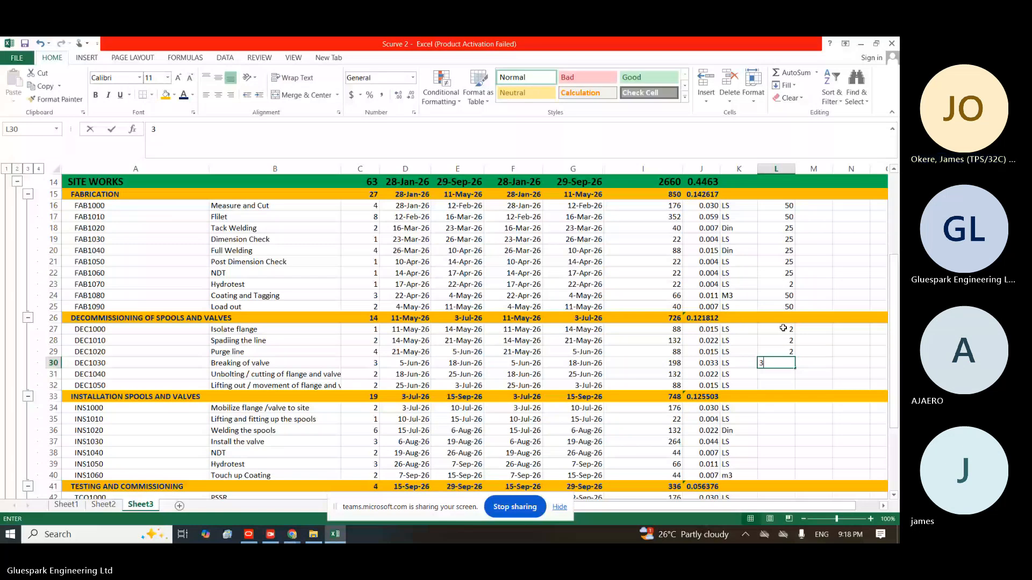
key(Return)
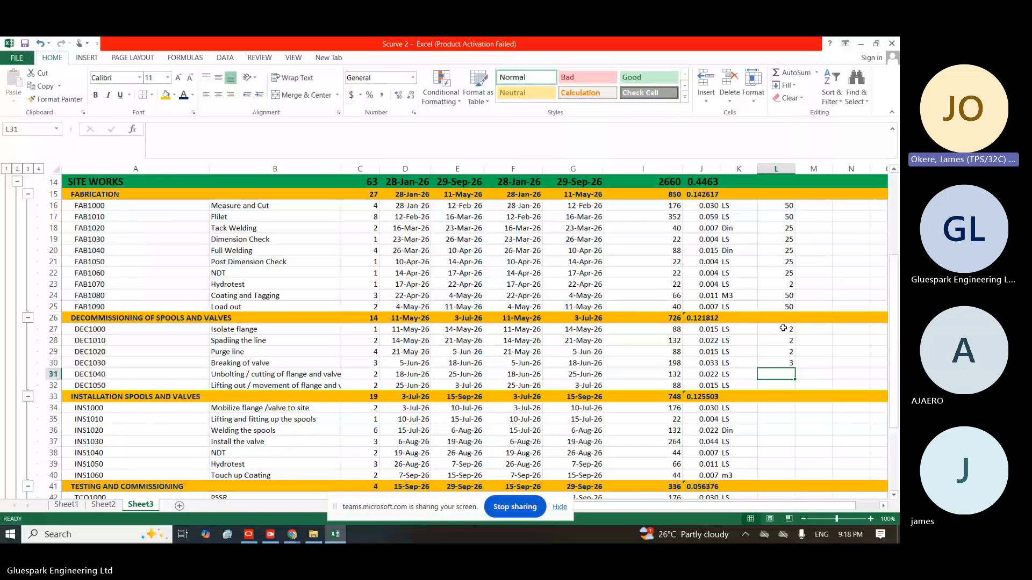
text(8)
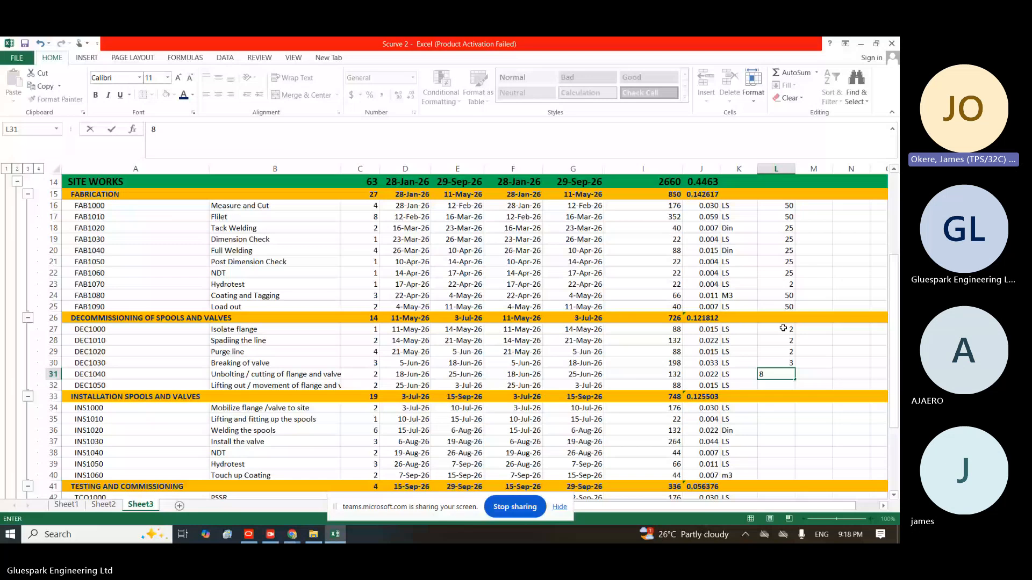
key(BackSpace)
text(24)
key(Return)
Enter a Plan Qty of 3 for Lifting out / movement of flange and replace it with 25
text(3)
key(Return)
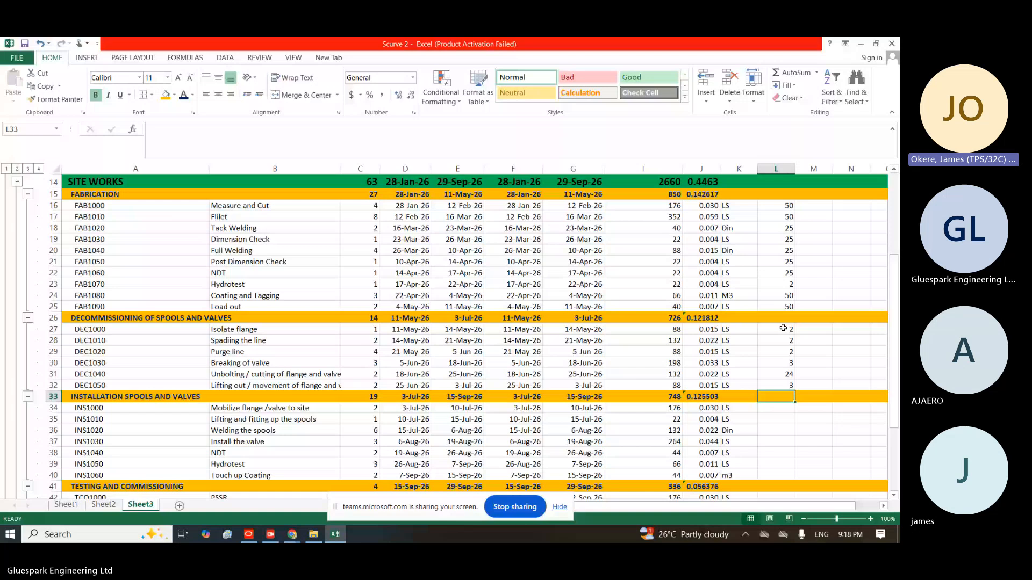
key(Up)
text(5)
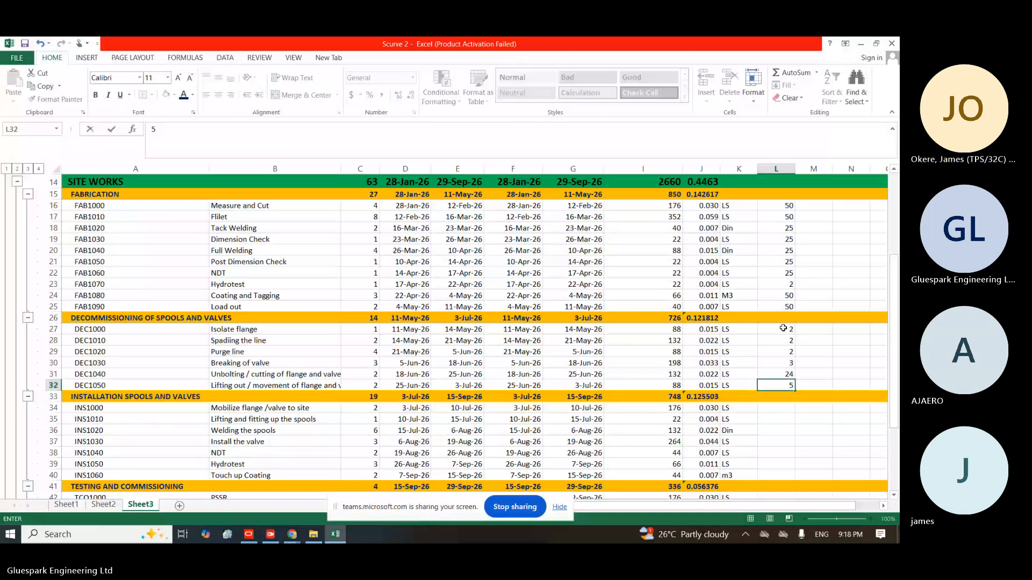
key(BackSpace)
text(25)
key(Return)
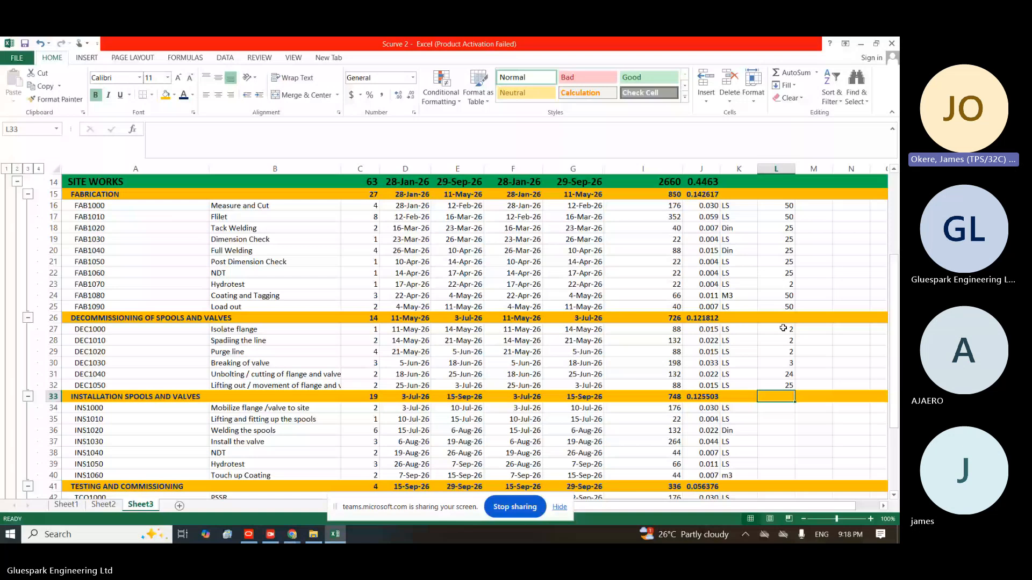
key(Down)
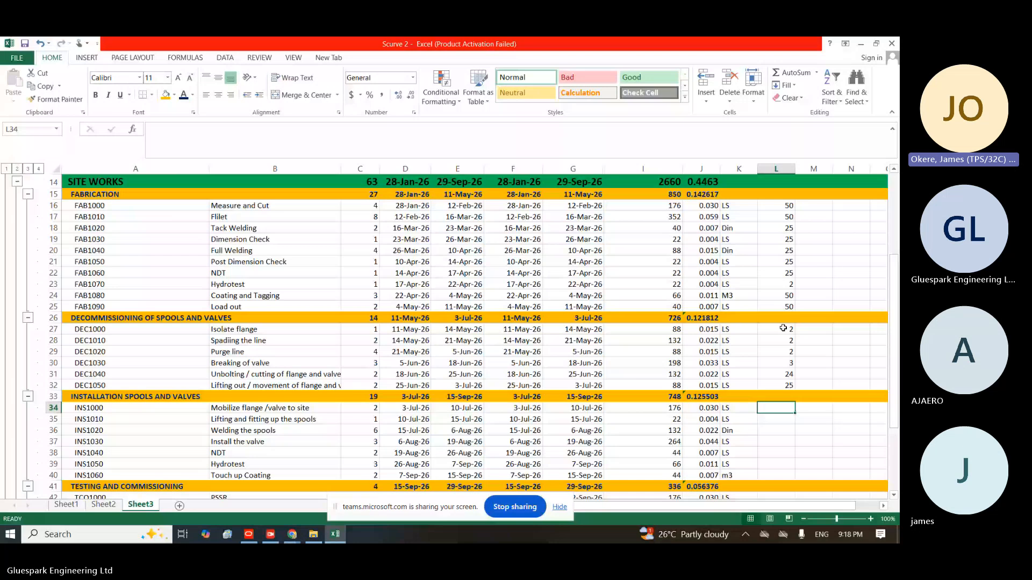
Set the Plan Qty of Lifting out / movement of flange in the decommissioning section to 28
click(767, 380)
text(28)
key(Return)
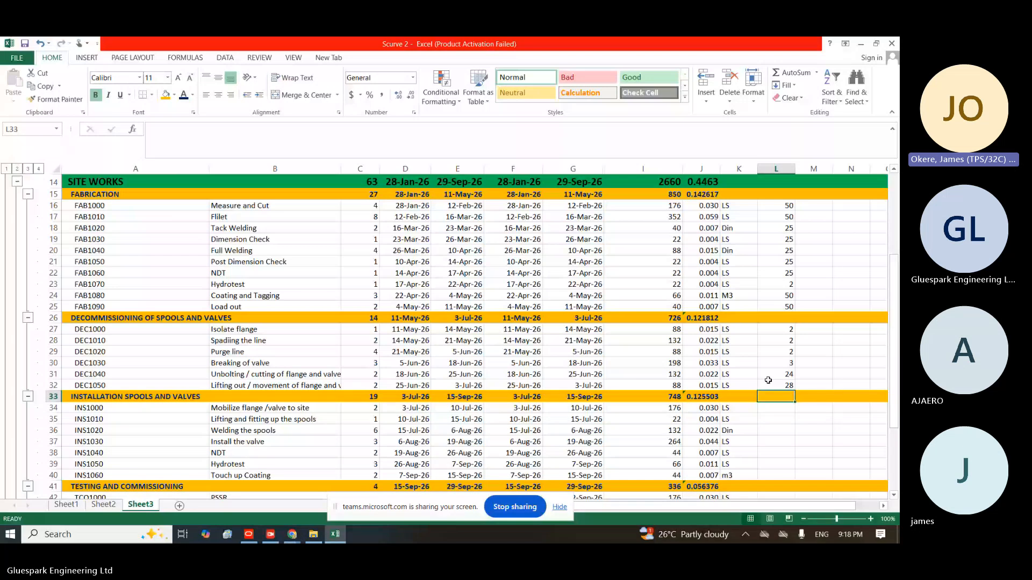
Enter the installation Plan Qty: 28 for Mobilize flange /valve to site and 26 for Lifting and fitting up the spools
key(Return)
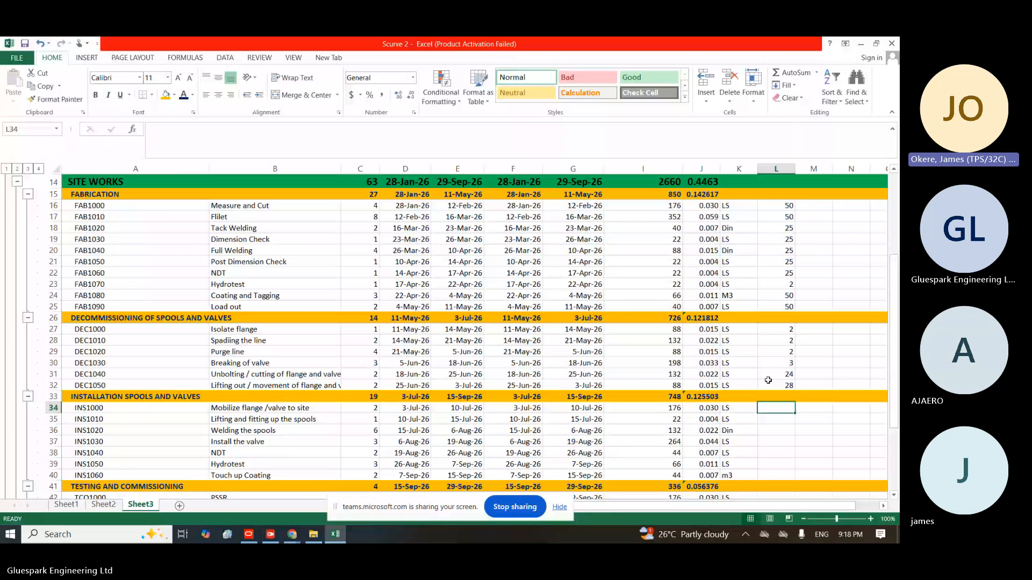
text(2)
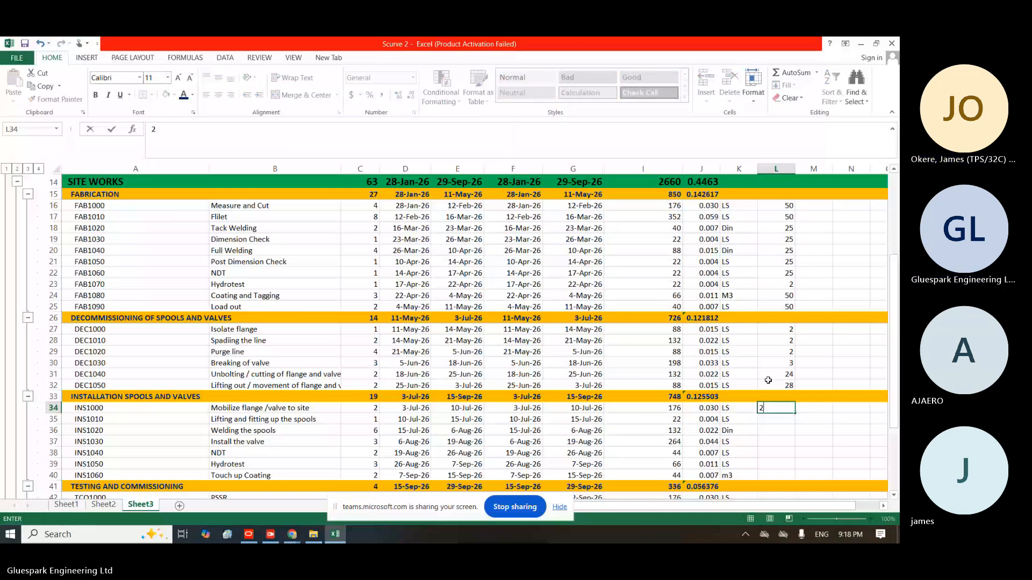
text(8)
key(Return)
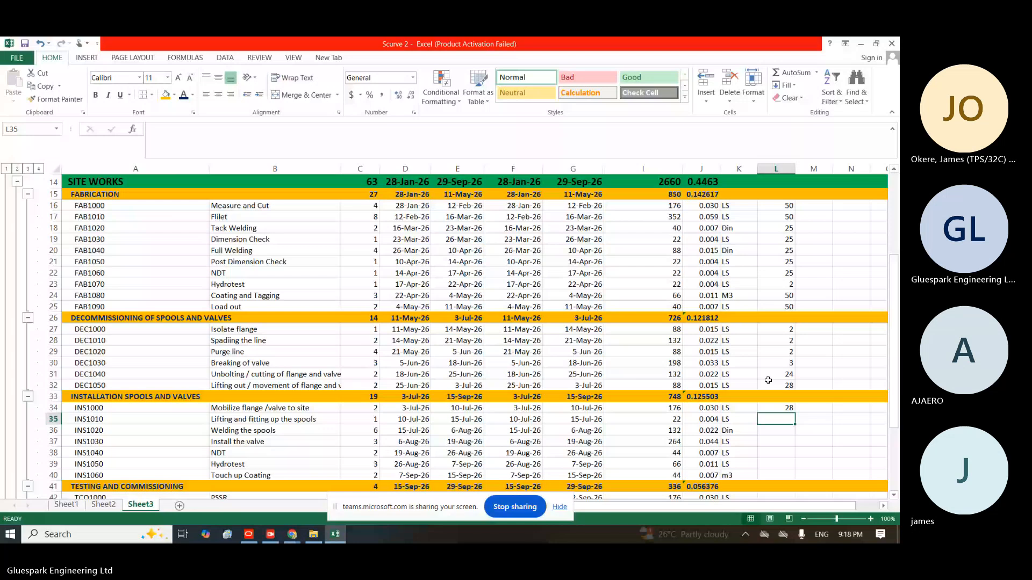
text(26)
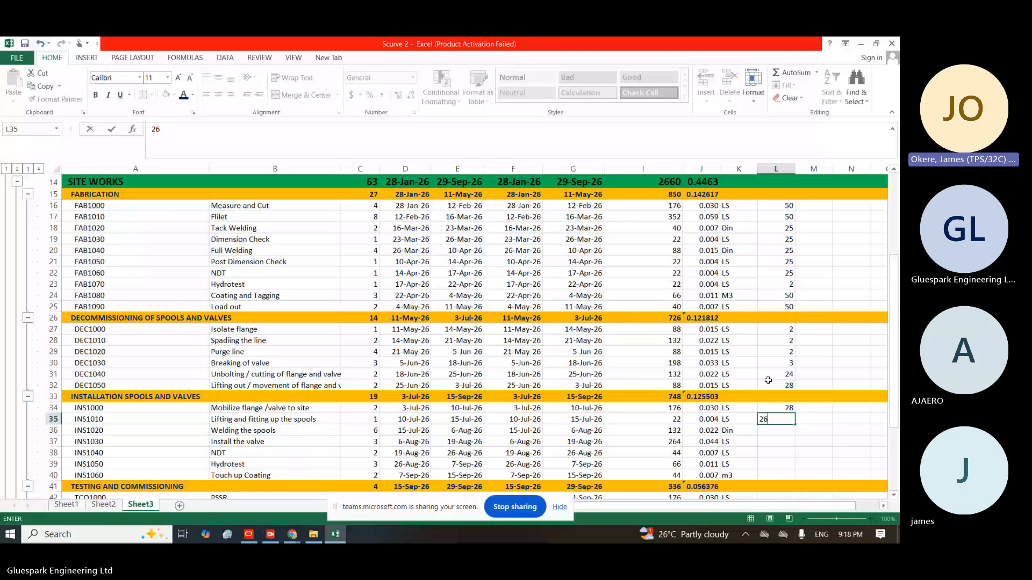
key(Return)
Enter an installation Plan Qty of 2 for Welding the spools and 3 for Install the valve
text(2)
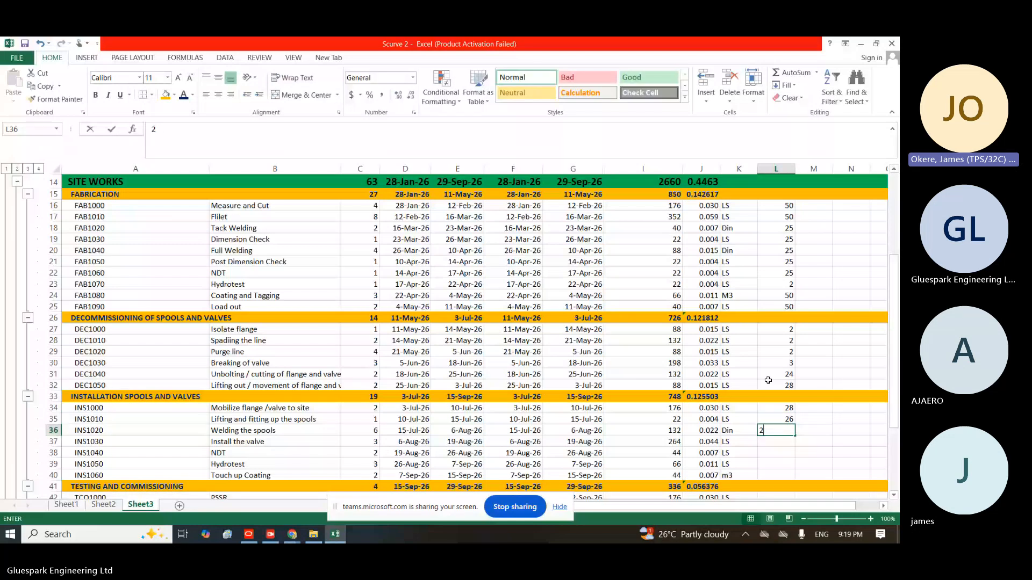
key(Return)
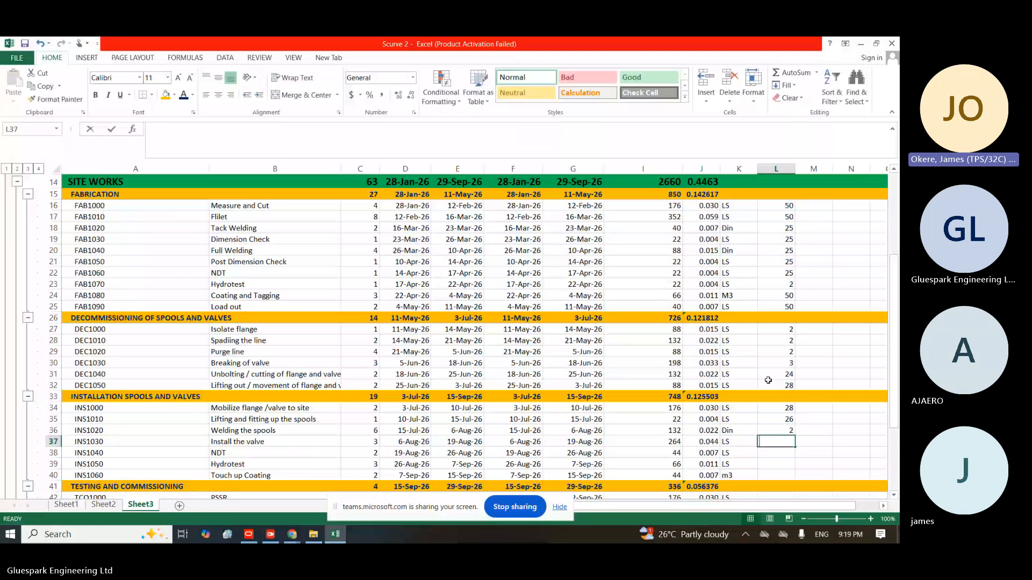
text(3)
key(Return)
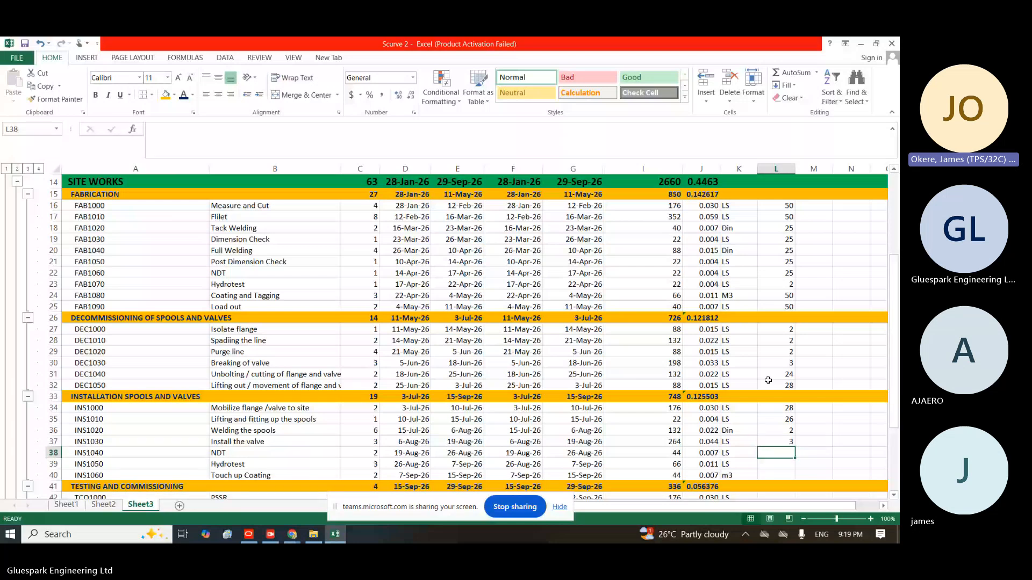
Enter the installation Plan Qty: 5 for NDT, 5 for Hydrotest and 2 for Touch up Coating
text(5)
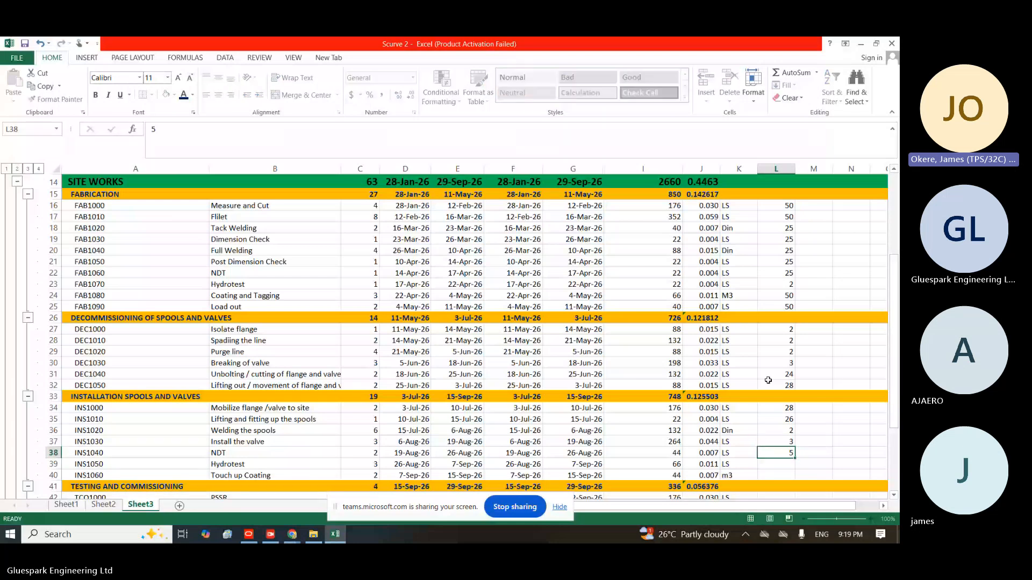
key(Return)
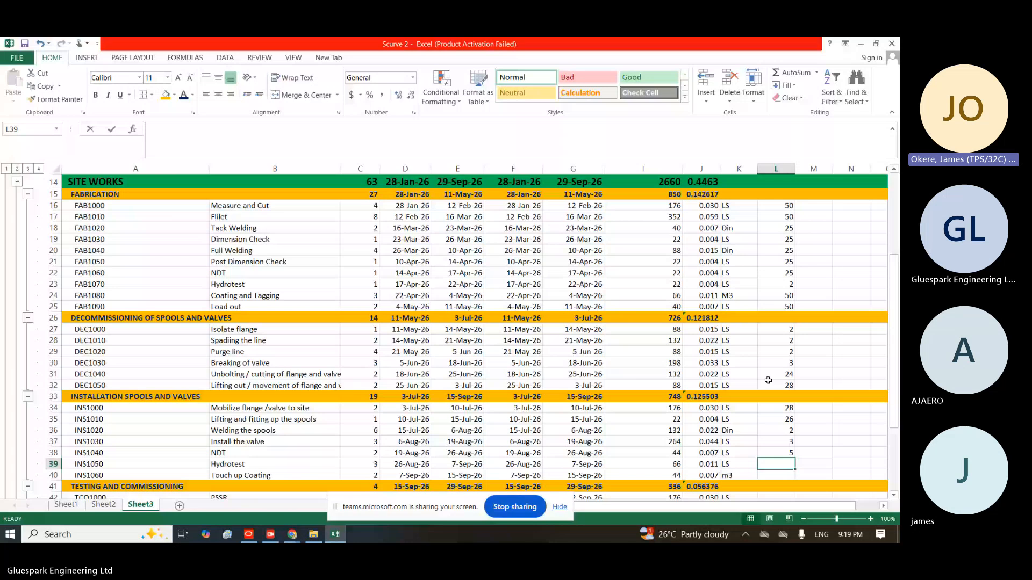
text(5)
key(Return)
text(5)
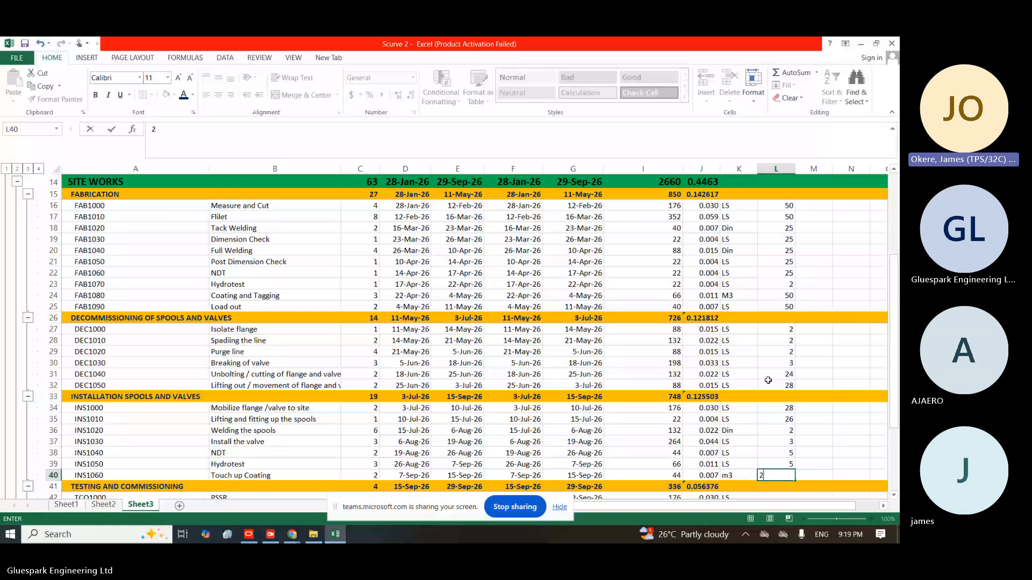
key(Return)
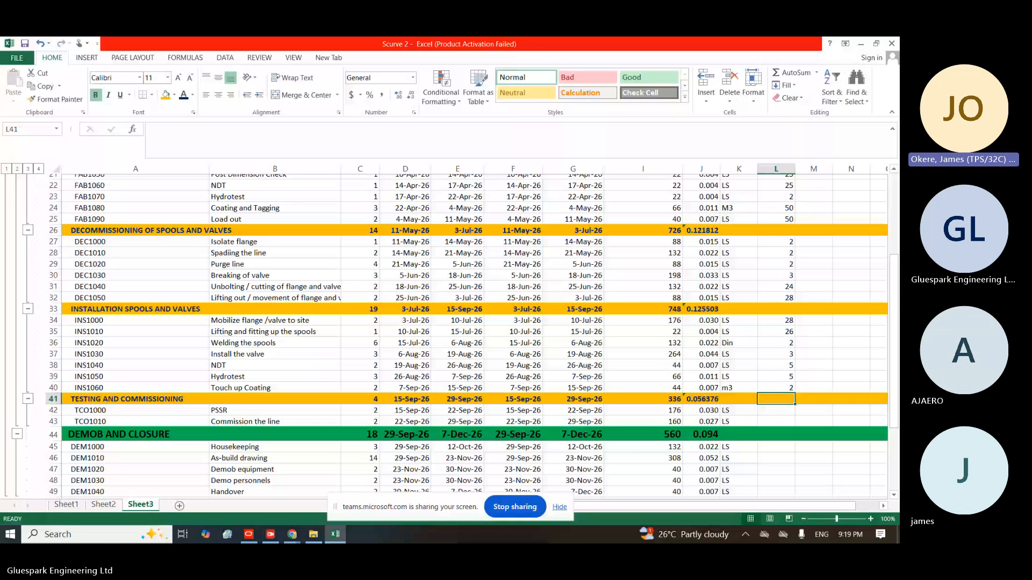
Enter a Plan Qty of 1 for both PSSR and Commission the line in the testing and commissioning section
key(Return)
text(1)
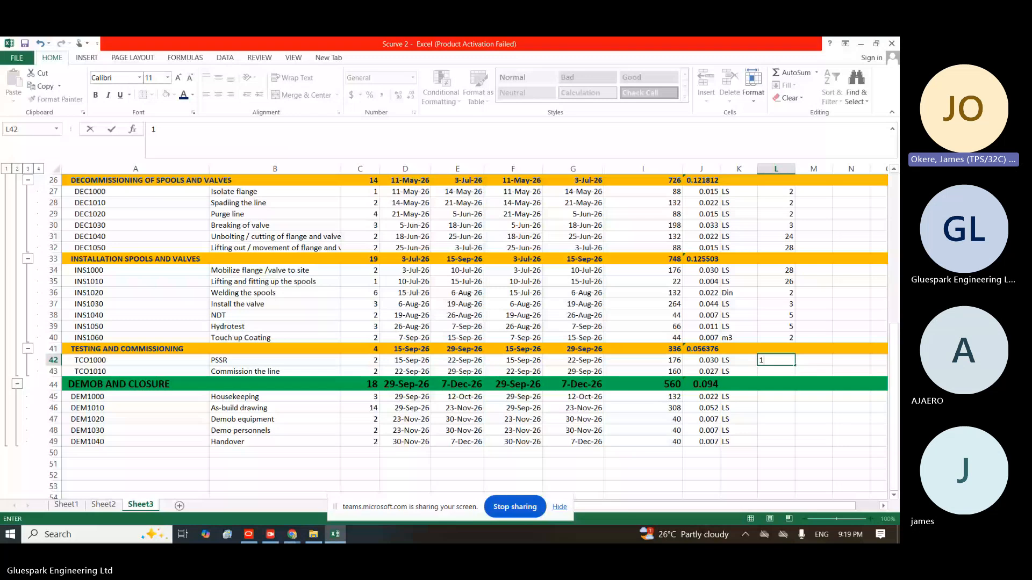
key(Return)
text(1)
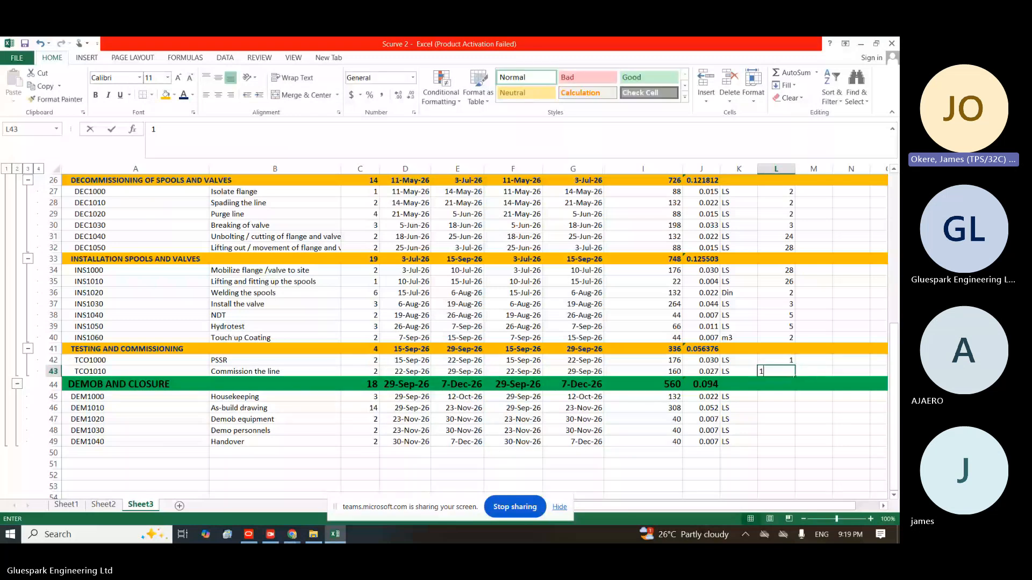
key(Return)
Enter the demob and closure Plan Qty: 1 for Housekeeping and 3 for As-build drawing
key(Return)
text(1)
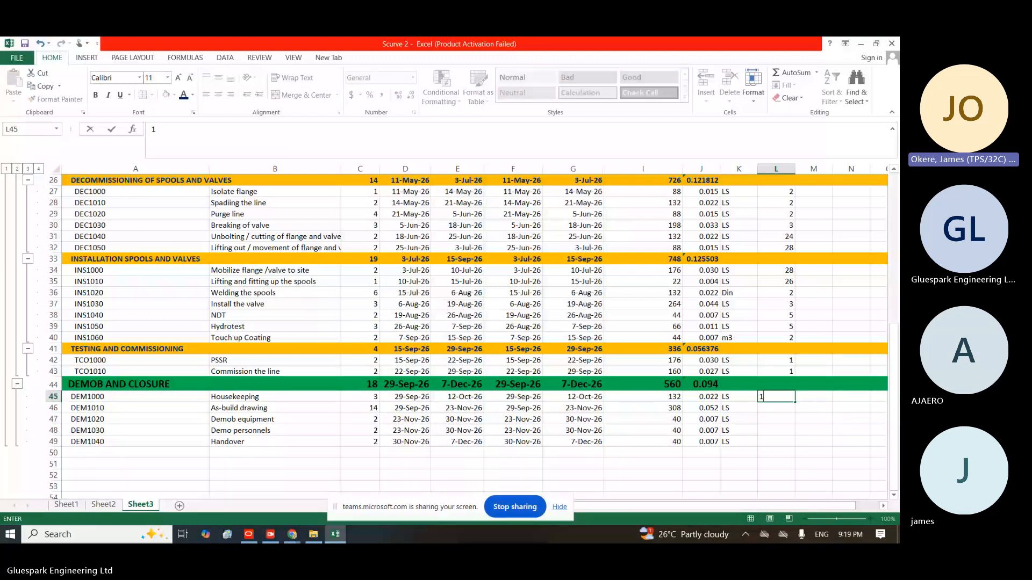
key(Return)
text(1)
key(Return)
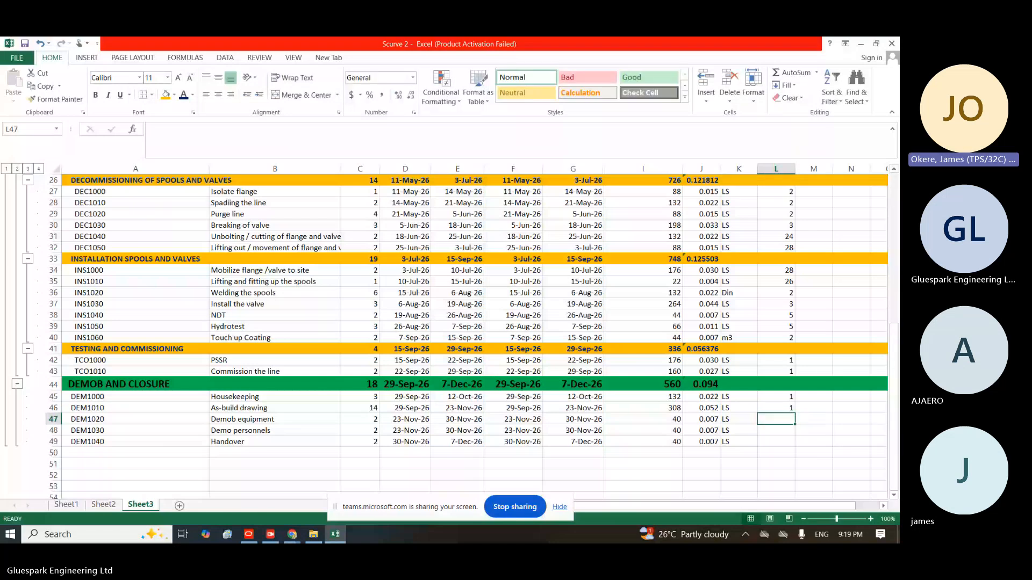
key(Up)
text(3)
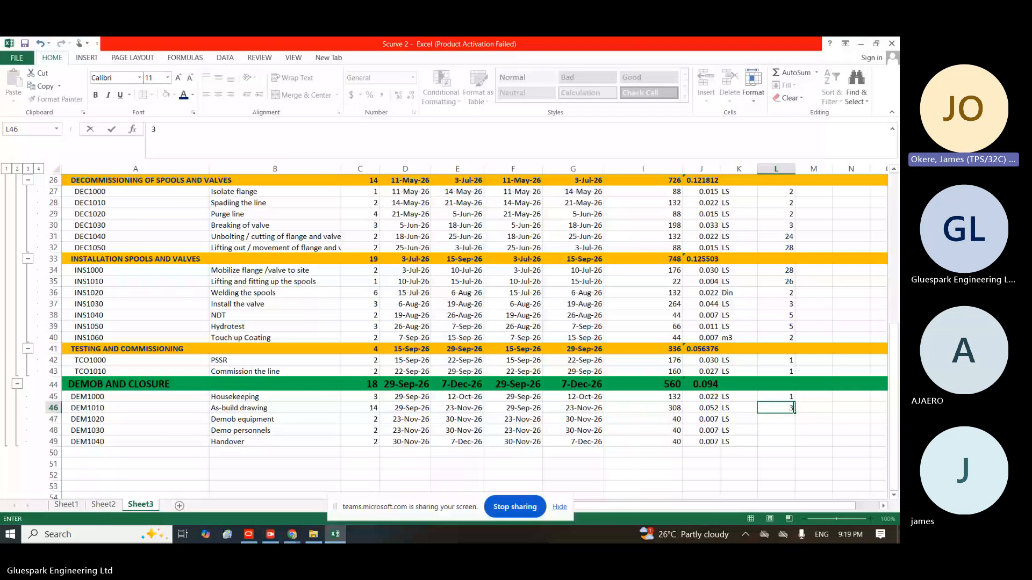
key(Return)
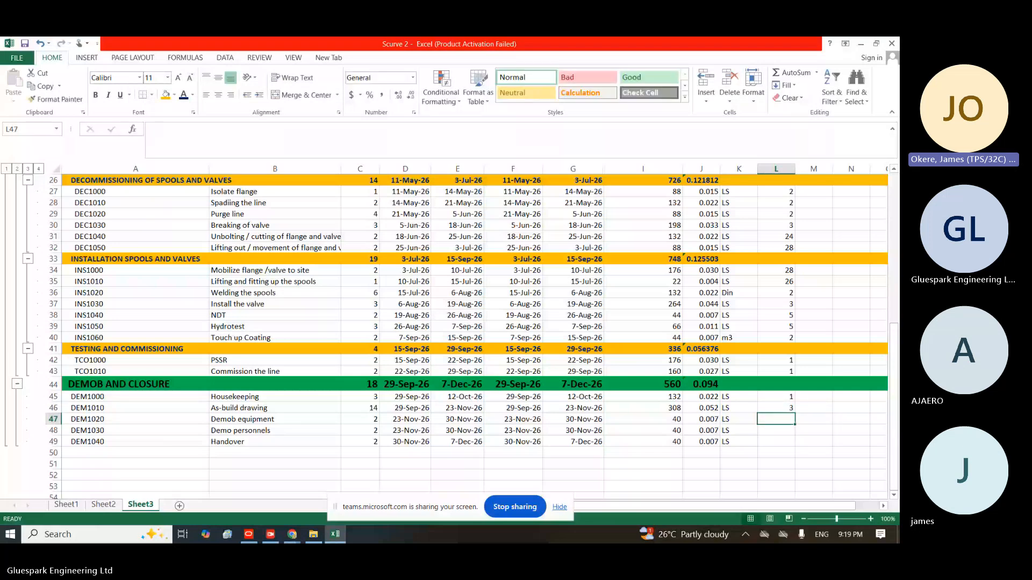
Enter the demob and closure Plan Qty: 5 for Demob equipment, 50 for Demo personnels and 1 for Handover
text(5)
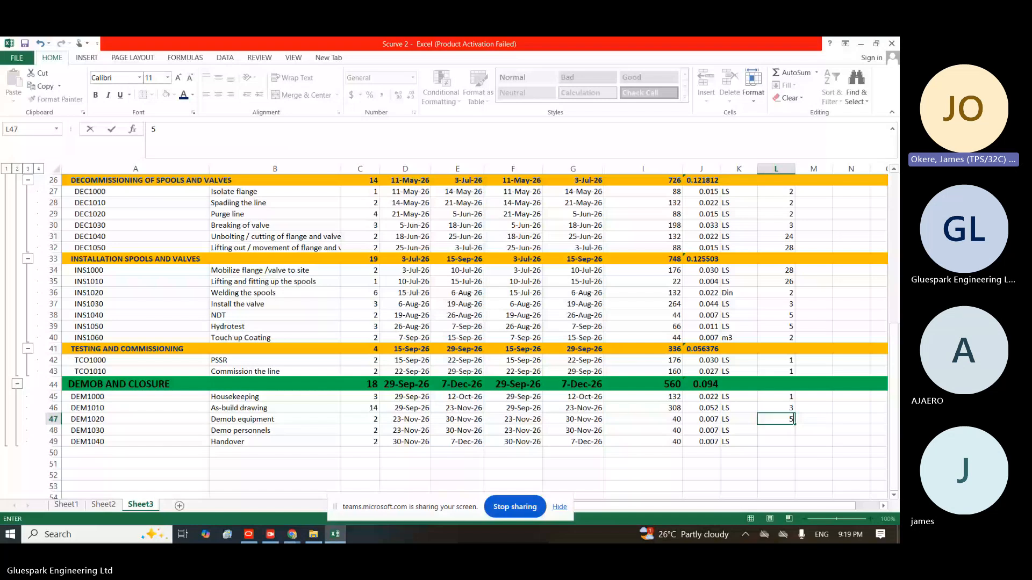
key(Return)
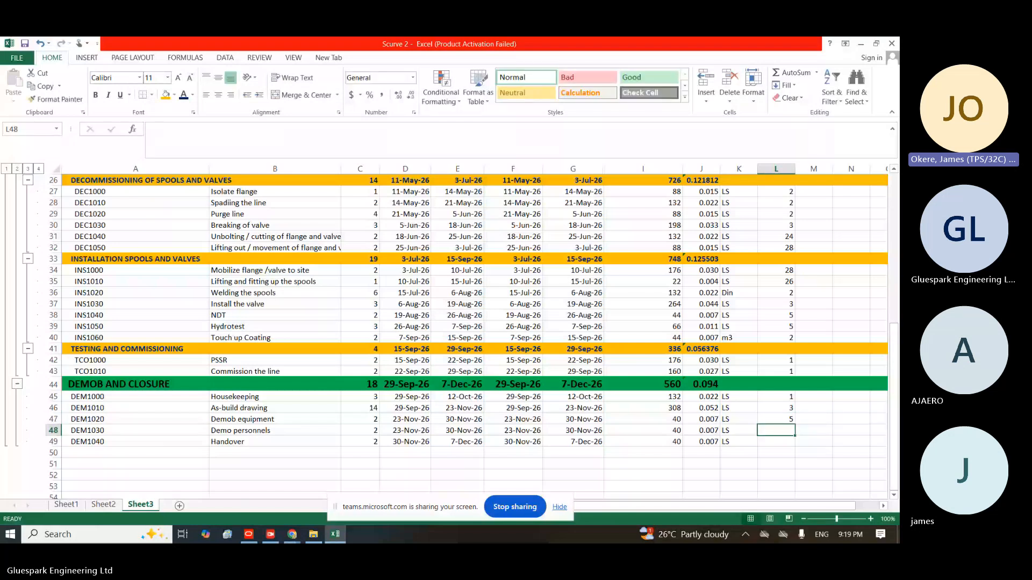
text(5)
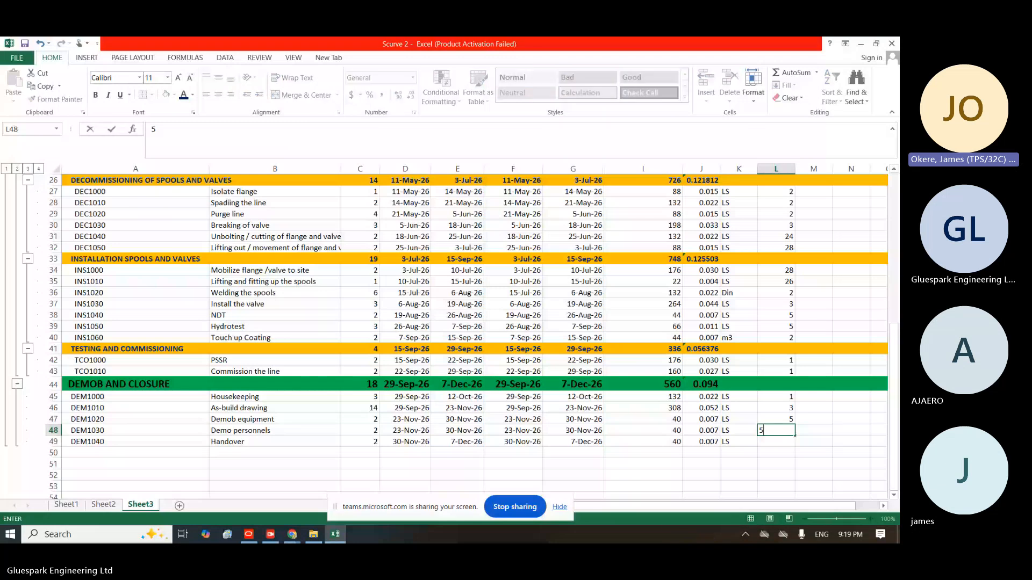
text(0)
key(Return)
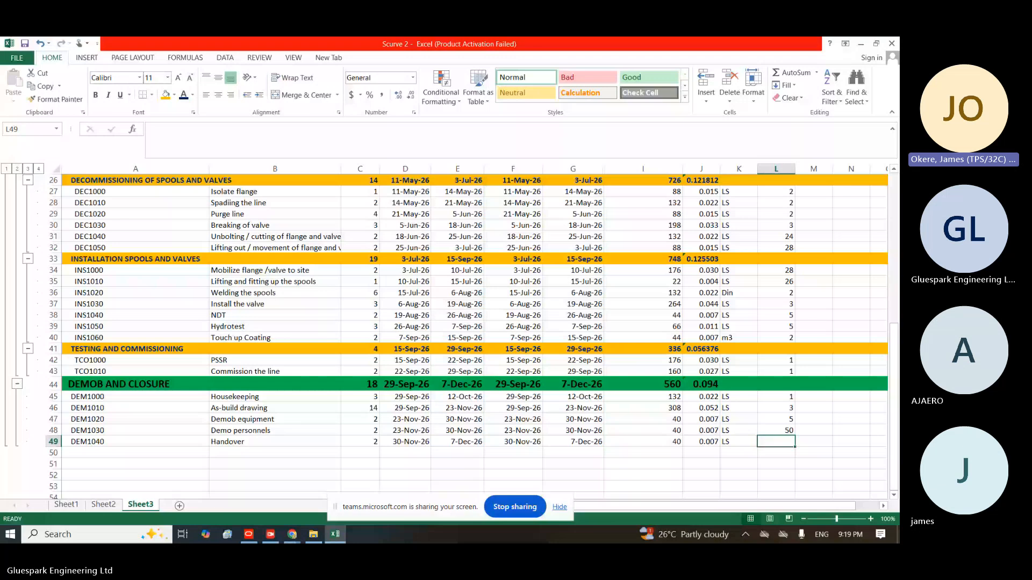
text(1)
key(Return)
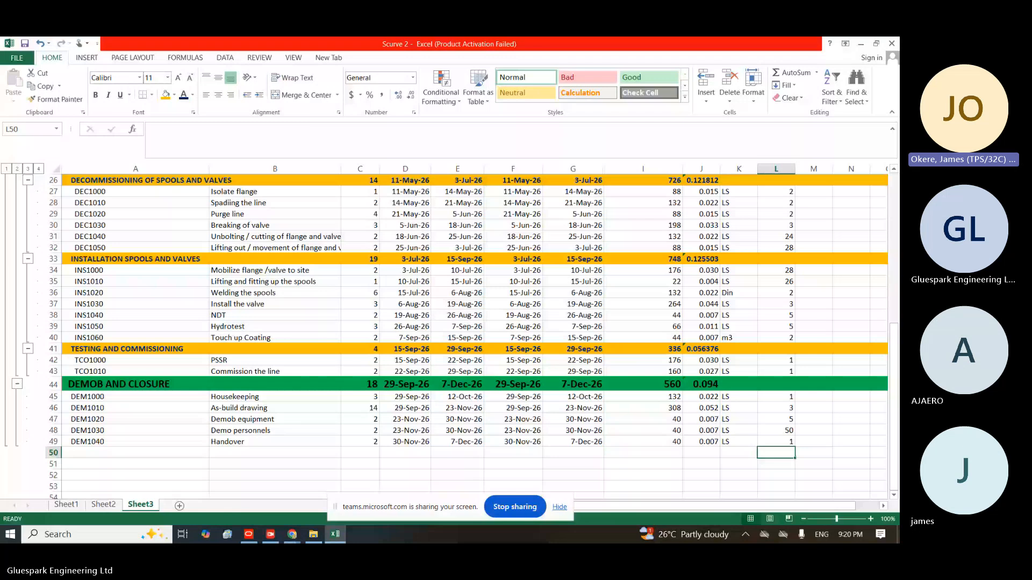
Narrow the MnHrs column to make room for more quantity columns
scroll(473, 333, up, 8)
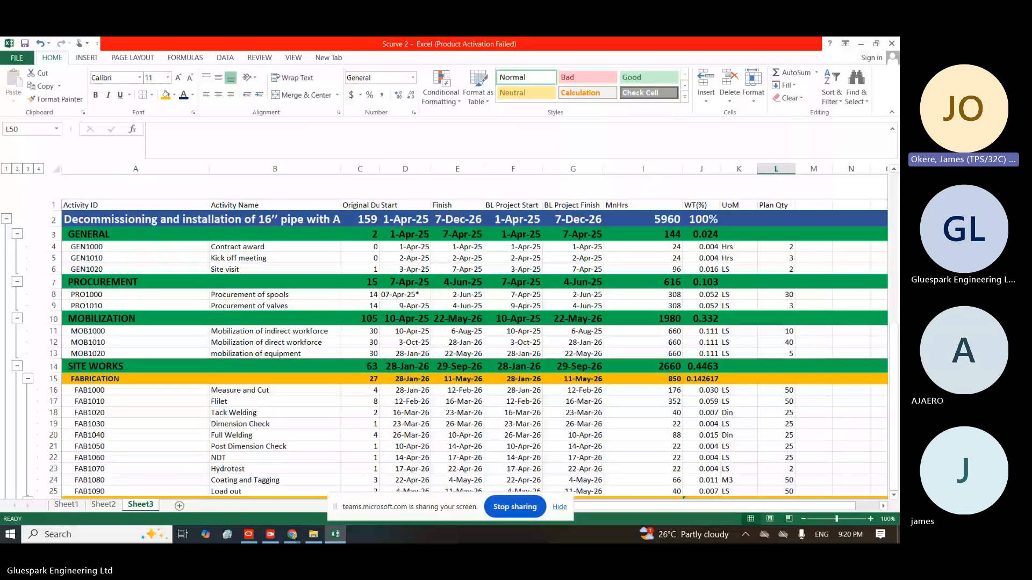
scroll(473, 333, right, 2)
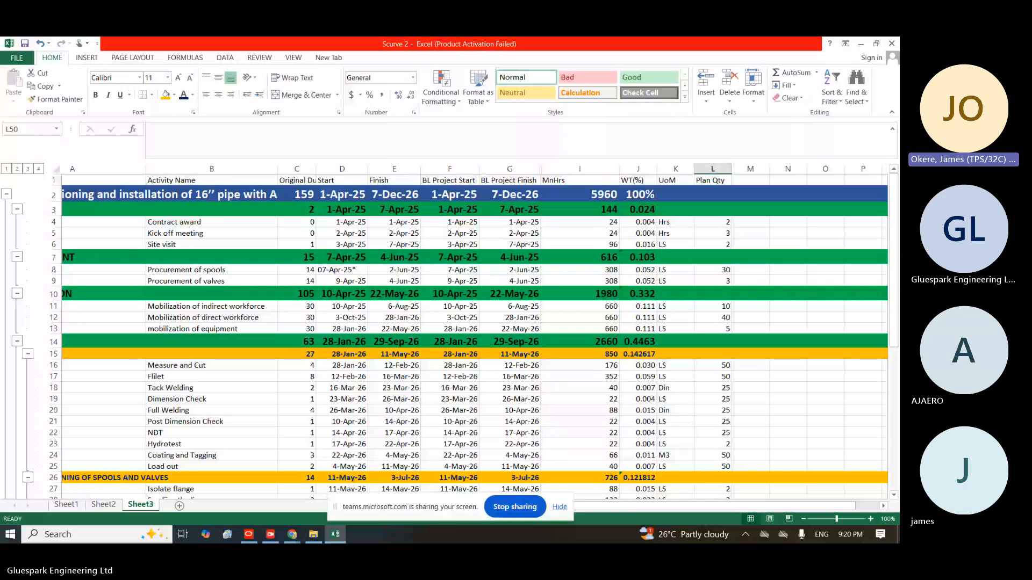
scroll(473, 333, left, 2)
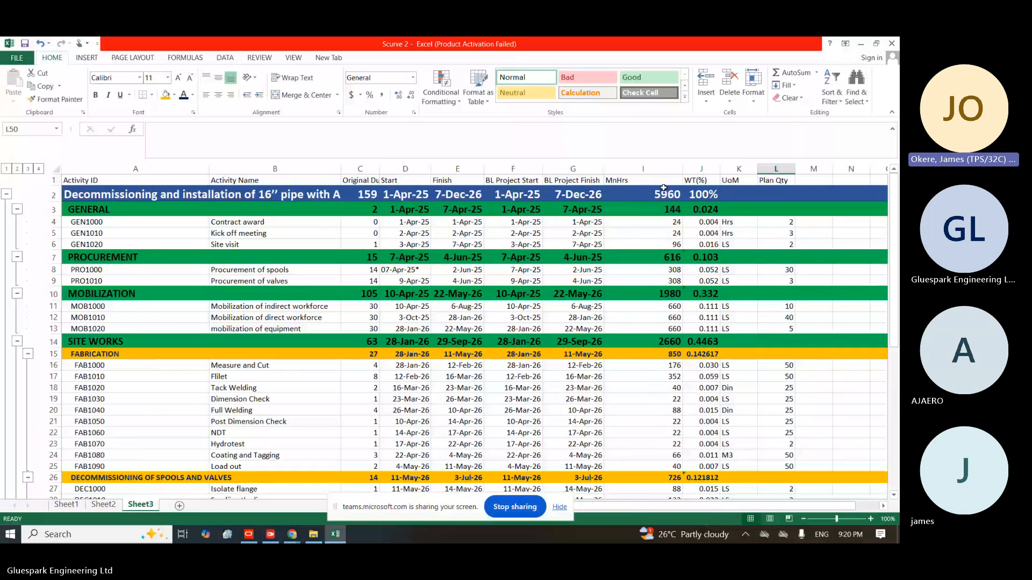
drag(656, 172, 649, 172)
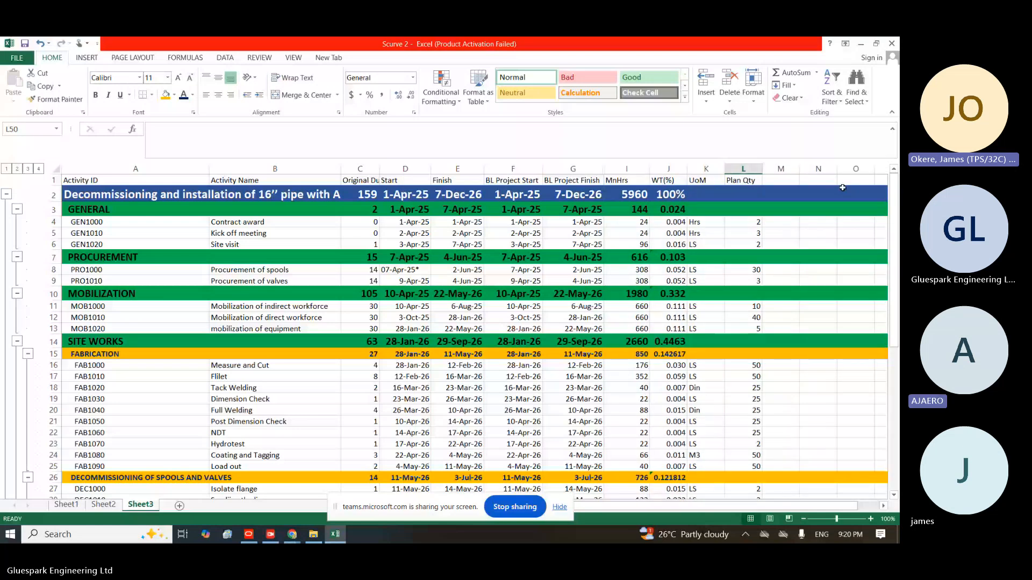
Add the header "Actual Qty" in the column after Plan Qty
click(786, 181)
text(Actu)
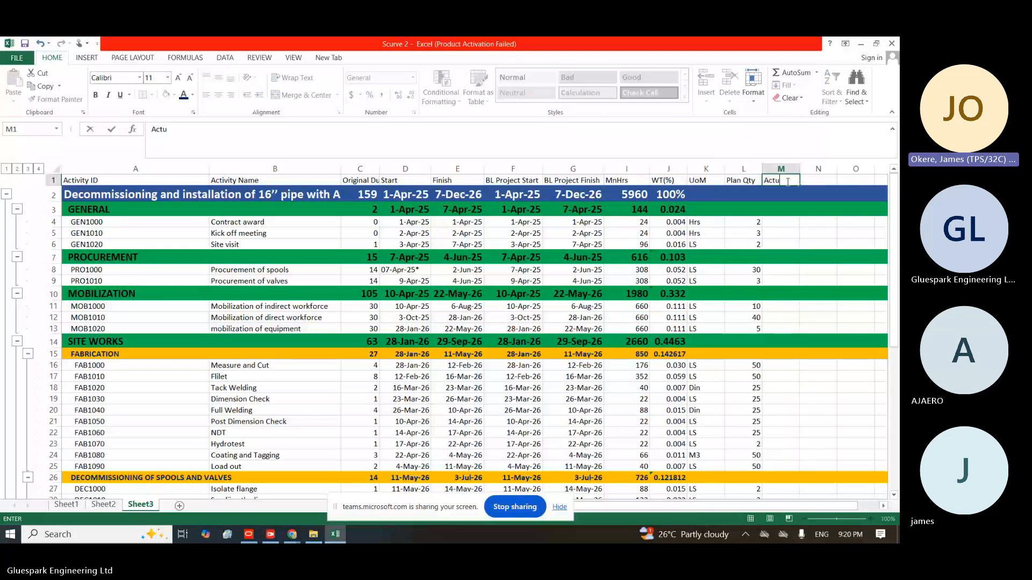
text(al Qty)
click(782, 223)
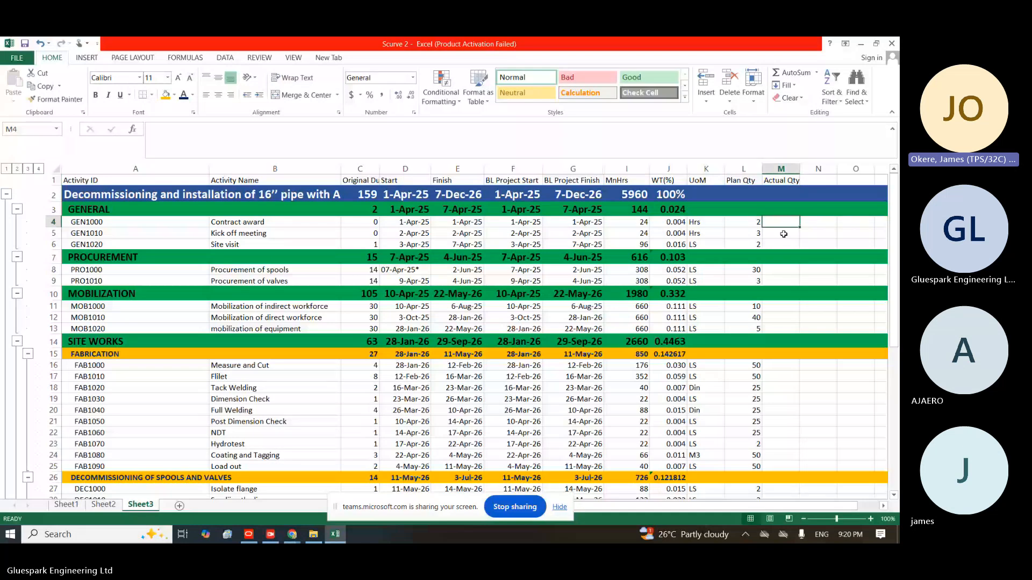
click(783, 234)
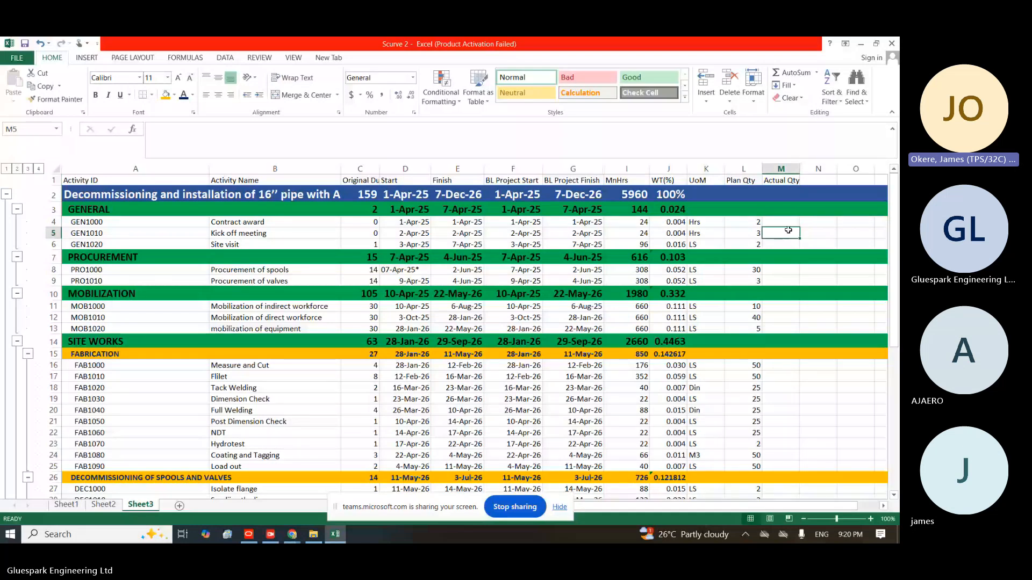
click(786, 243)
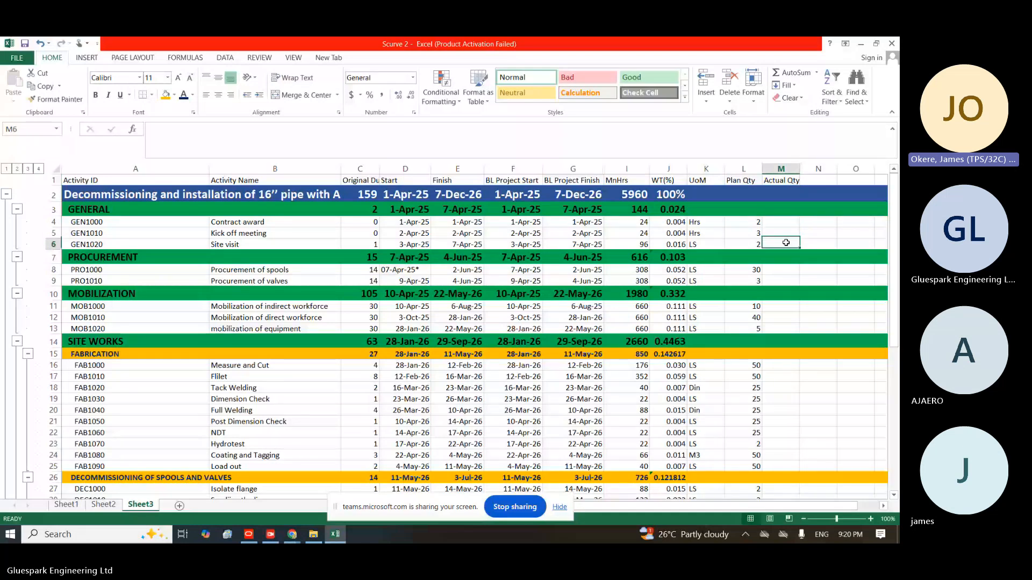
click(777, 218)
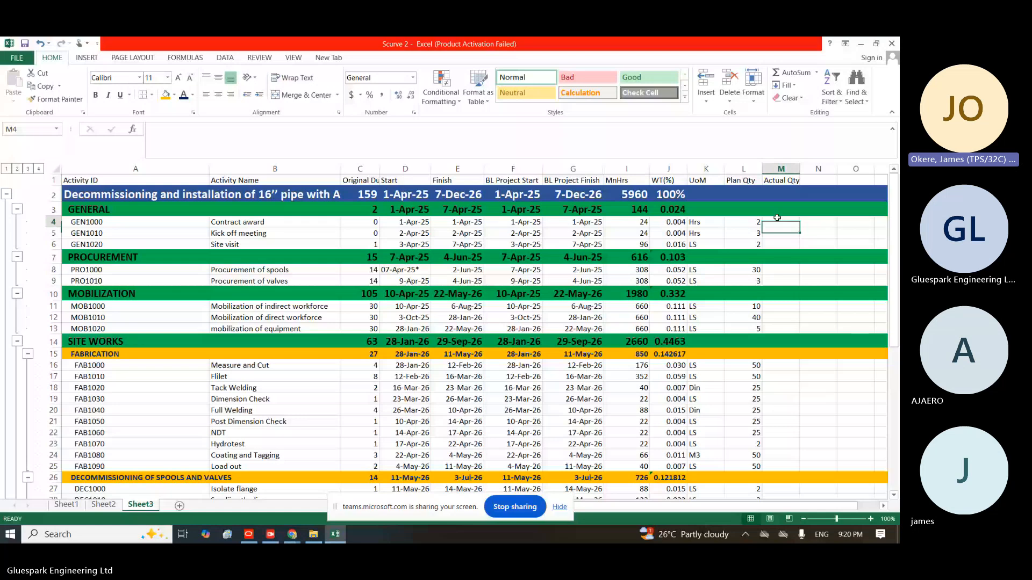
Add the header "Rem Qty" in the column after Actual Qty
click(816, 181)
text(r)
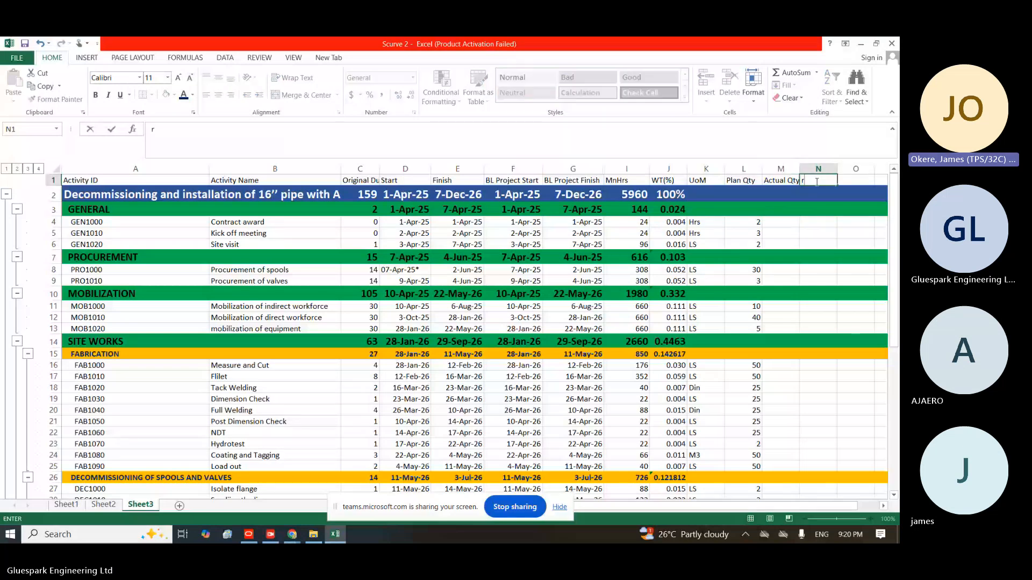
key(BackSpace)
text(Rem Qty)
key(Return)
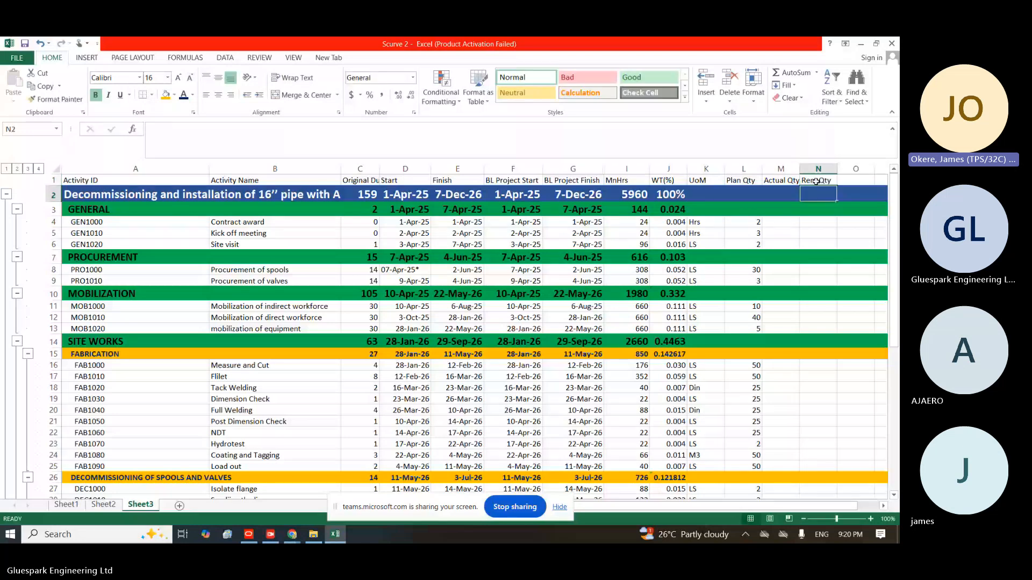
Calculate the Rem Qty of Contract award as planned minus actual quantity with the formula =L4-M4
key(Down)
key(Down)
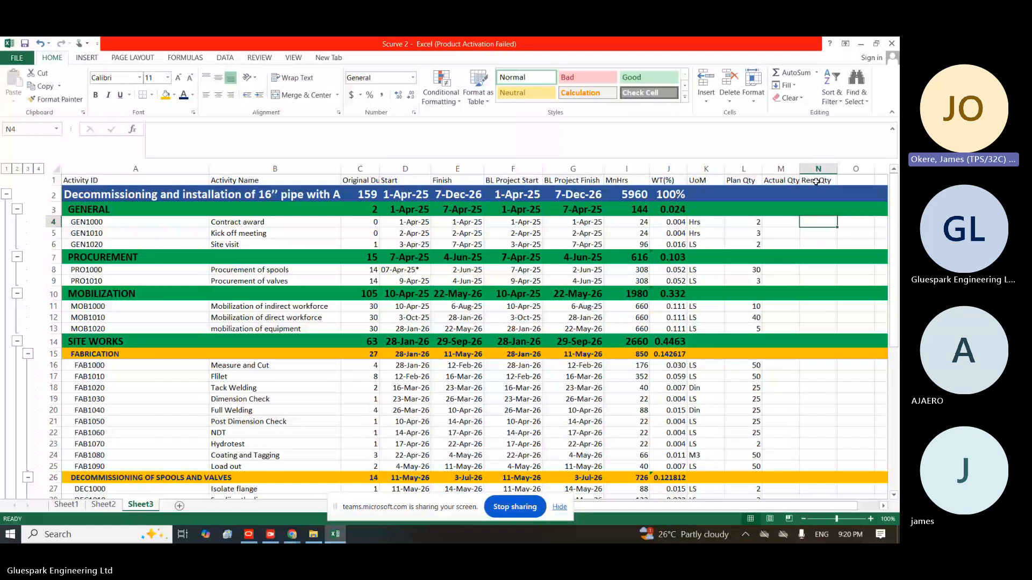
text(=)
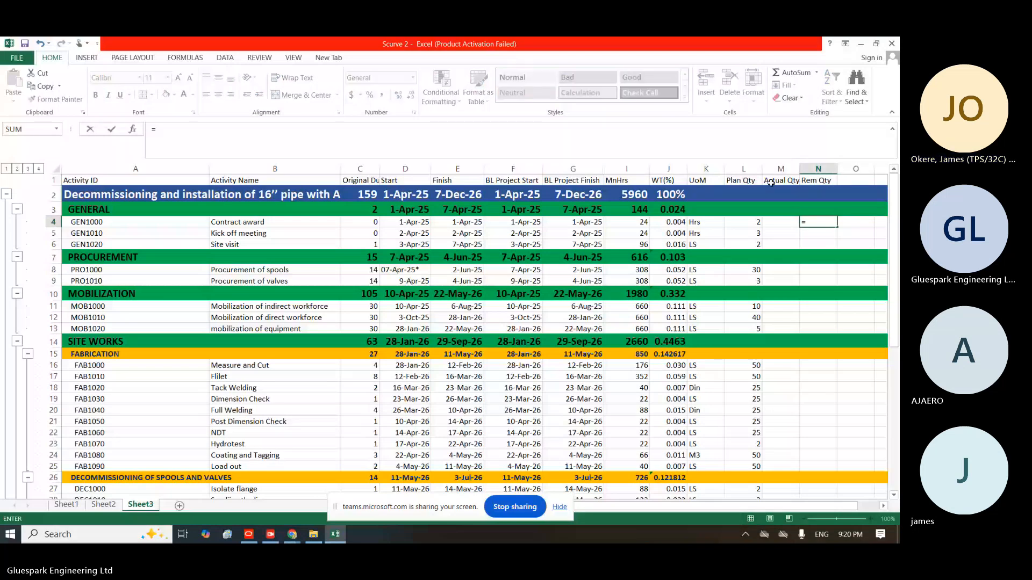
click(752, 222)
text(-)
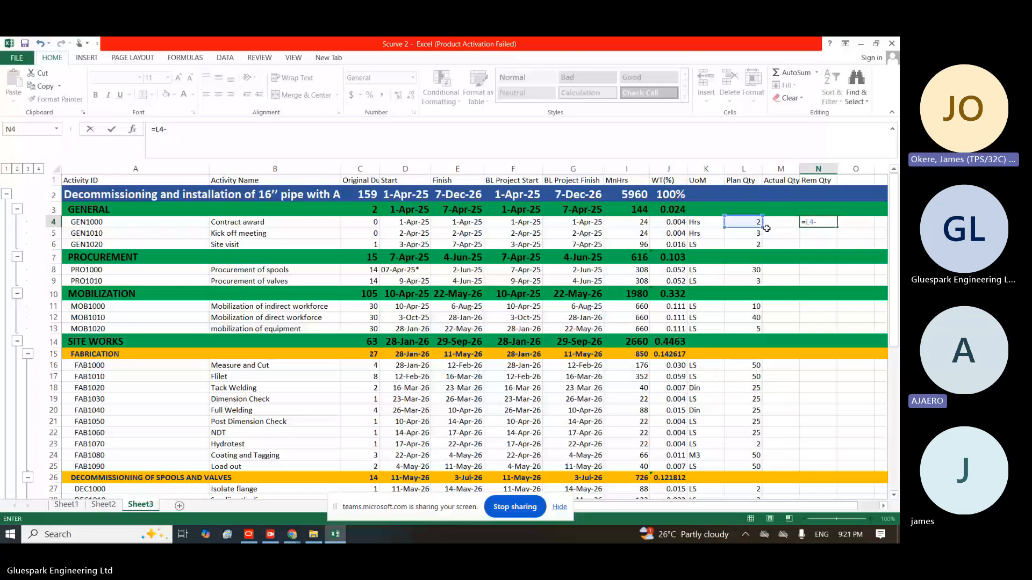
click(779, 223)
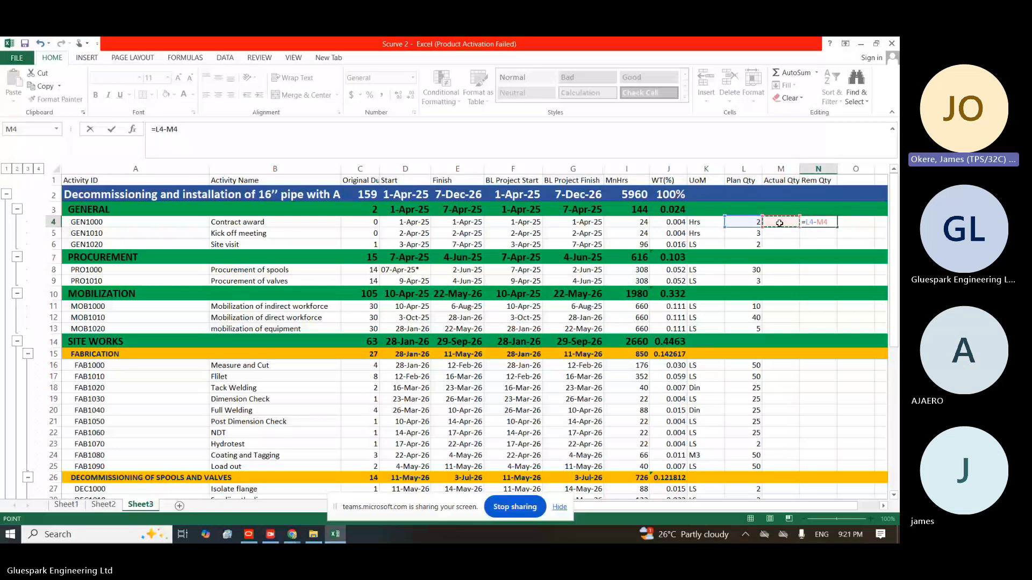
key(Return)
Enter a trial Actual Qty of 1 for Contract award to test the Rem Qty formula
click(779, 222)
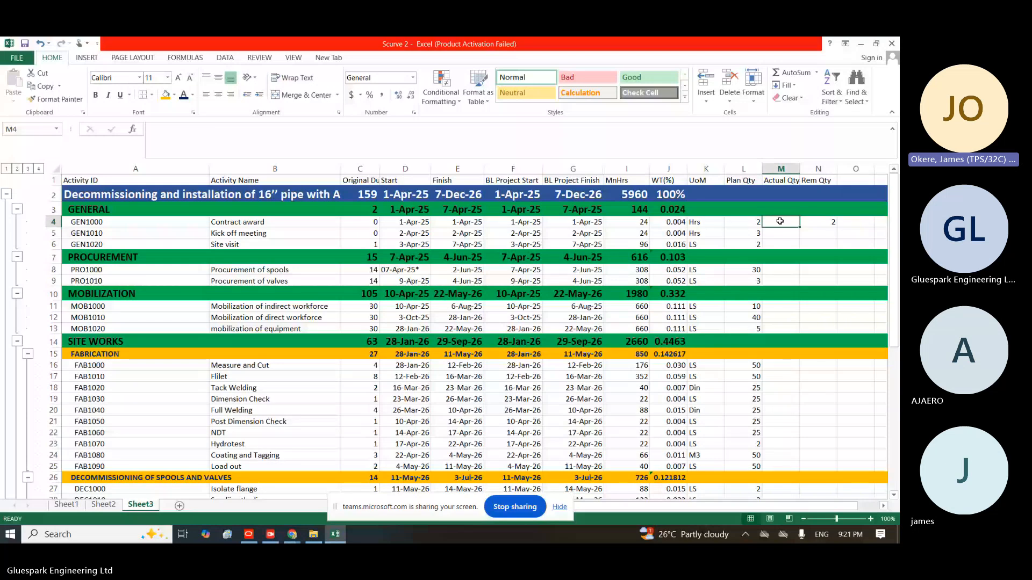
text(1)
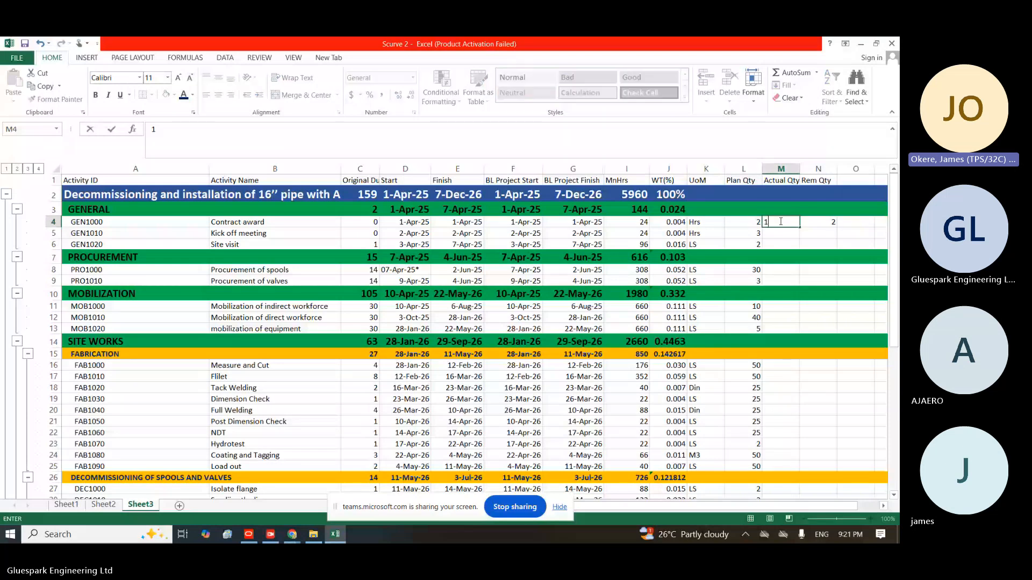
key(Return)
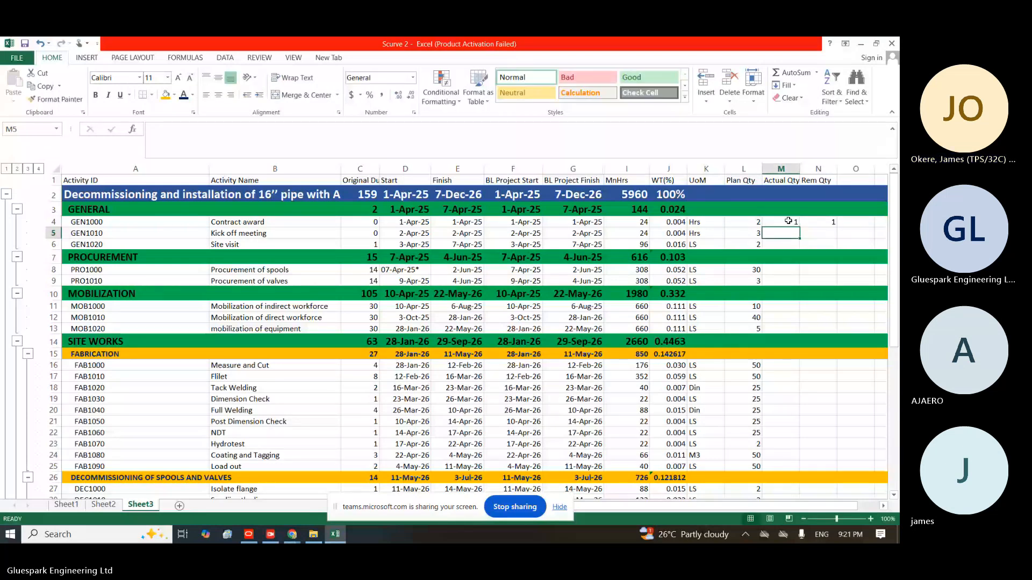
Set the Actual Qty of Contract award to 2
click(787, 221)
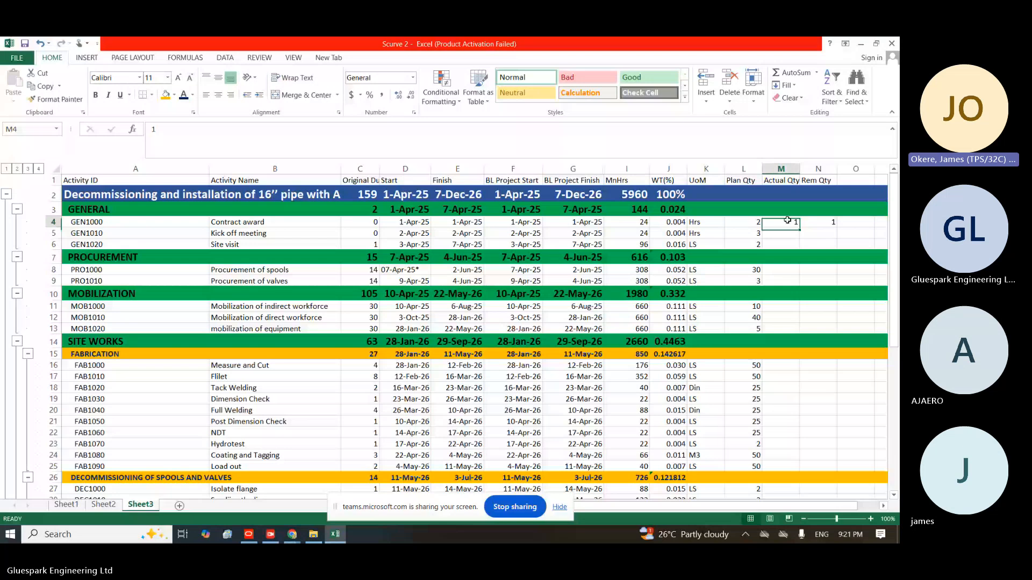
text(2)
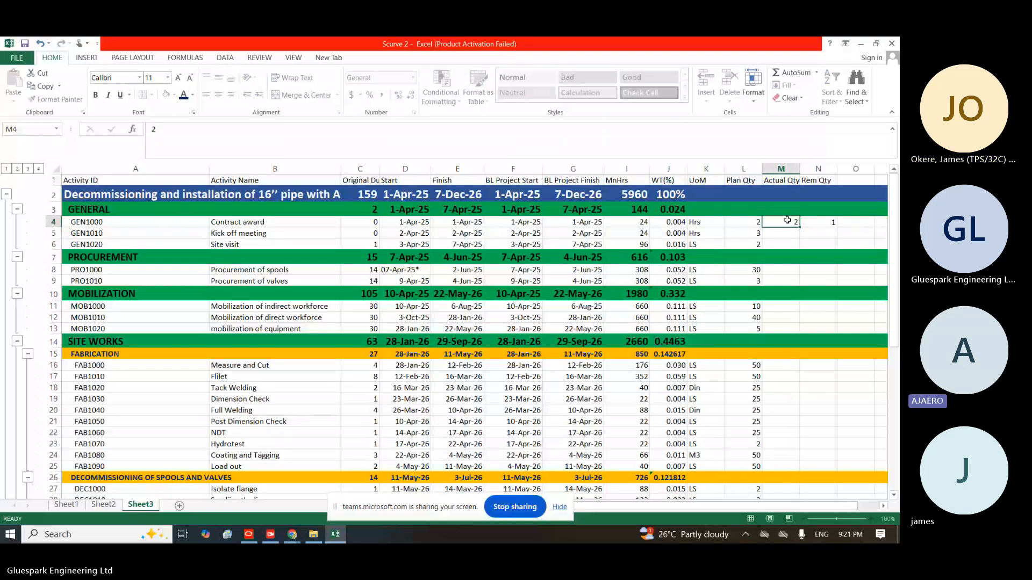
key(Return)
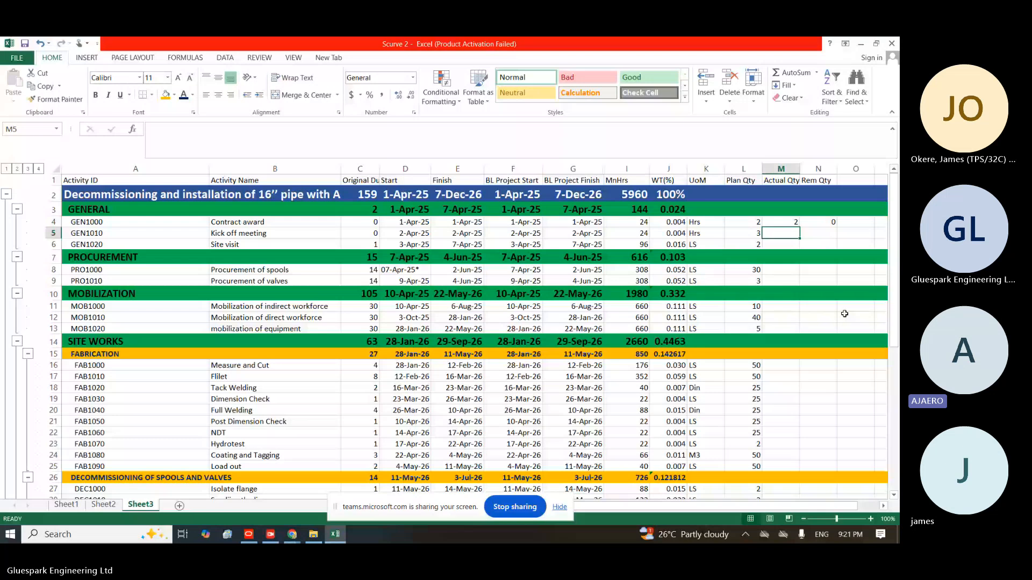
click(883, 506)
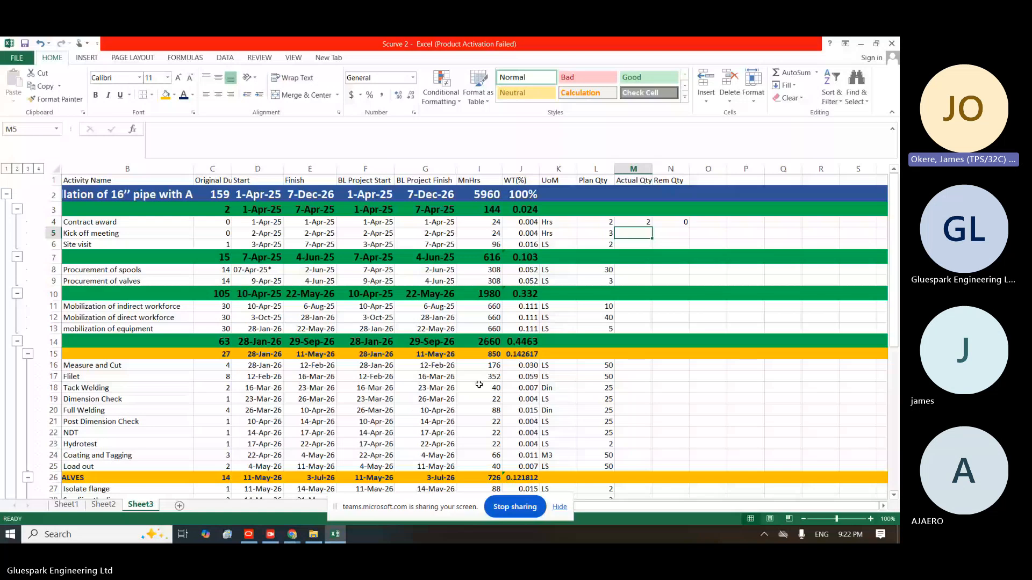
click(660, 224)
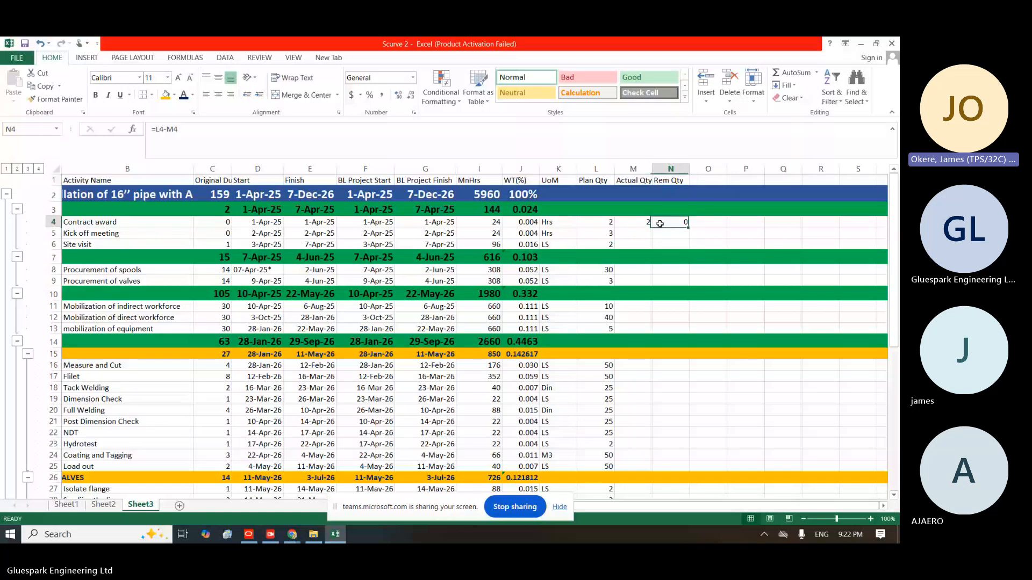
click(628, 220)
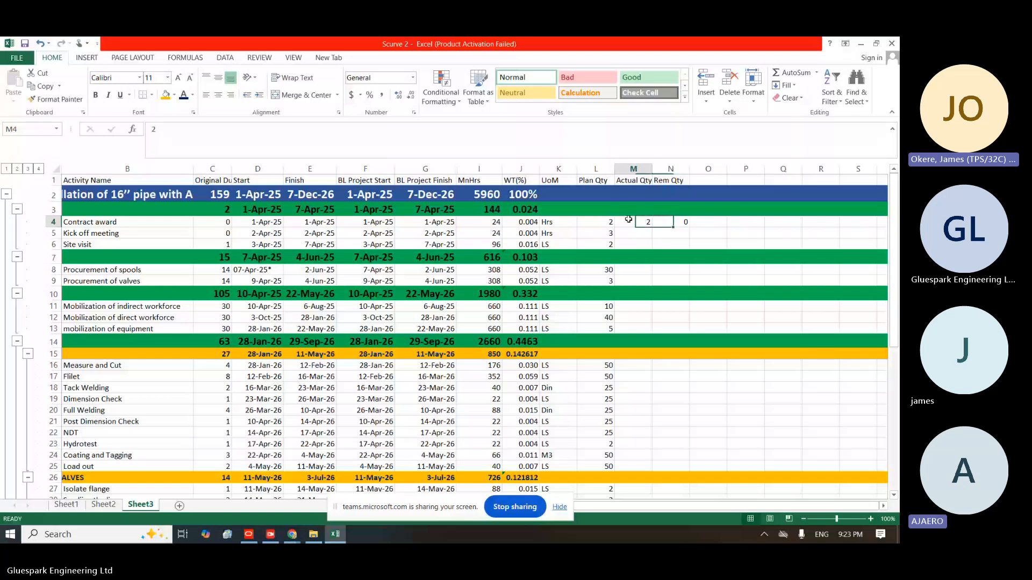
Set the Actual Qty of Contract award to 1 as a trial value
click(676, 222)
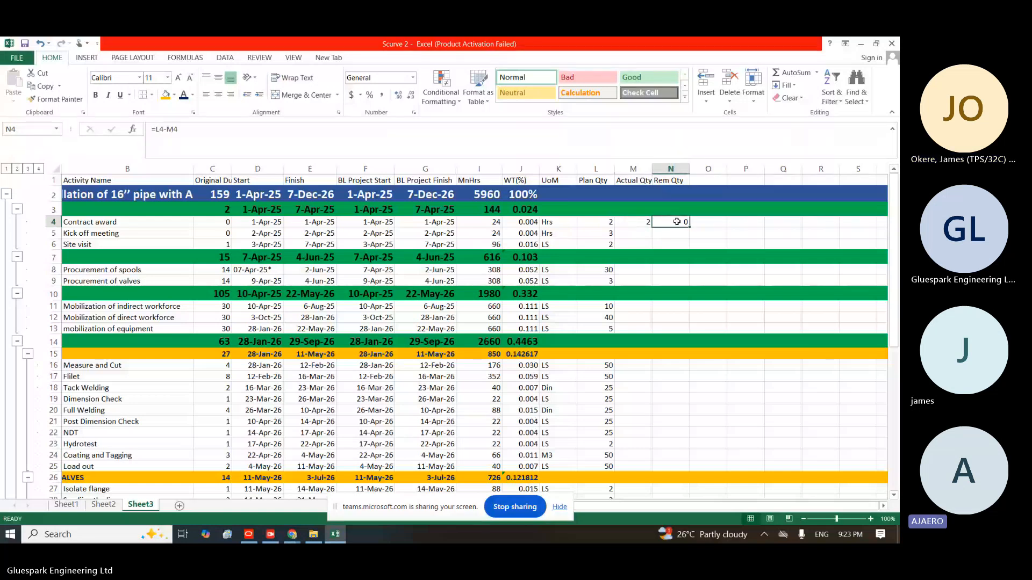
click(699, 183)
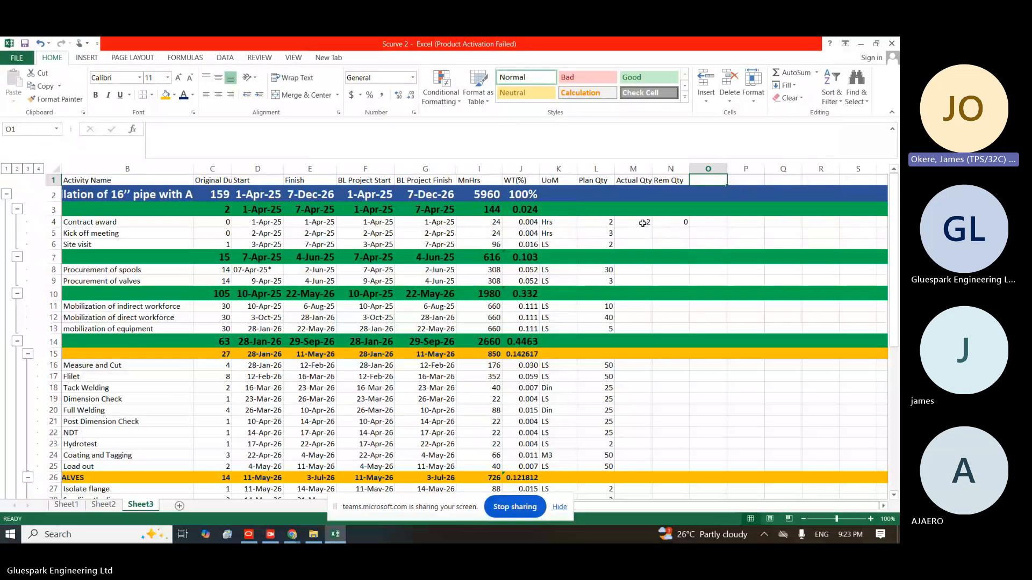
click(643, 223)
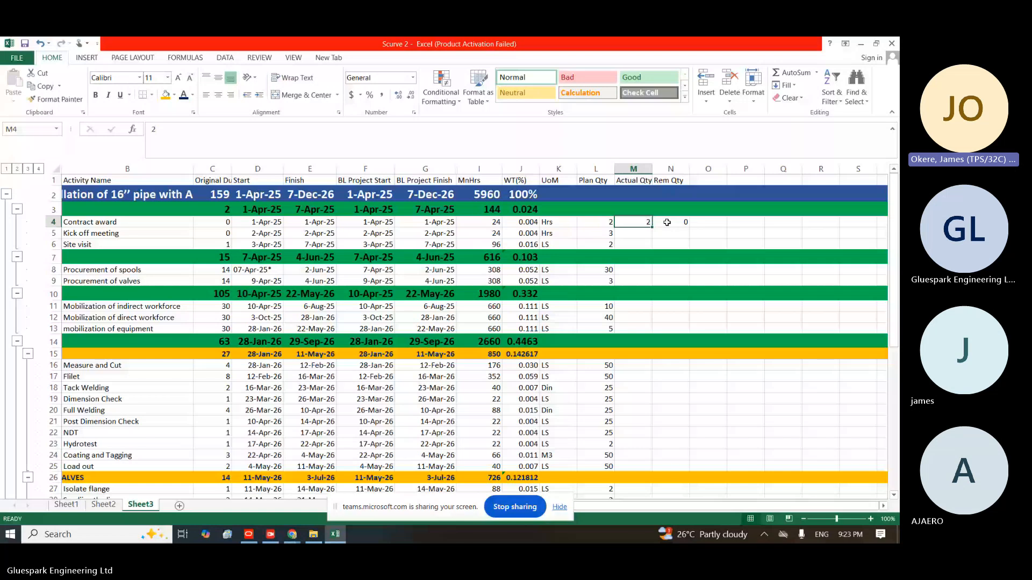
text(1)
click(701, 221)
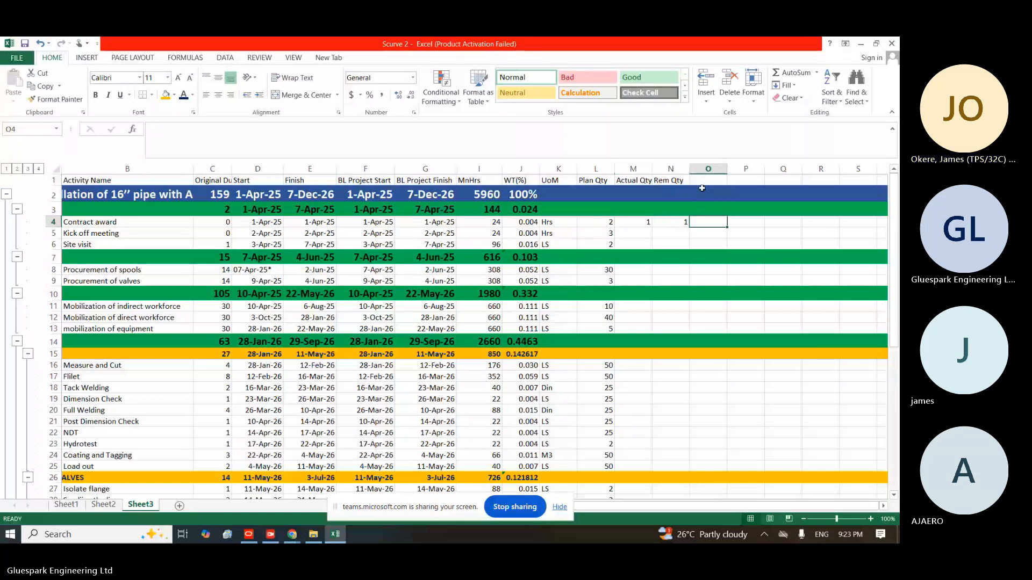
click(703, 180)
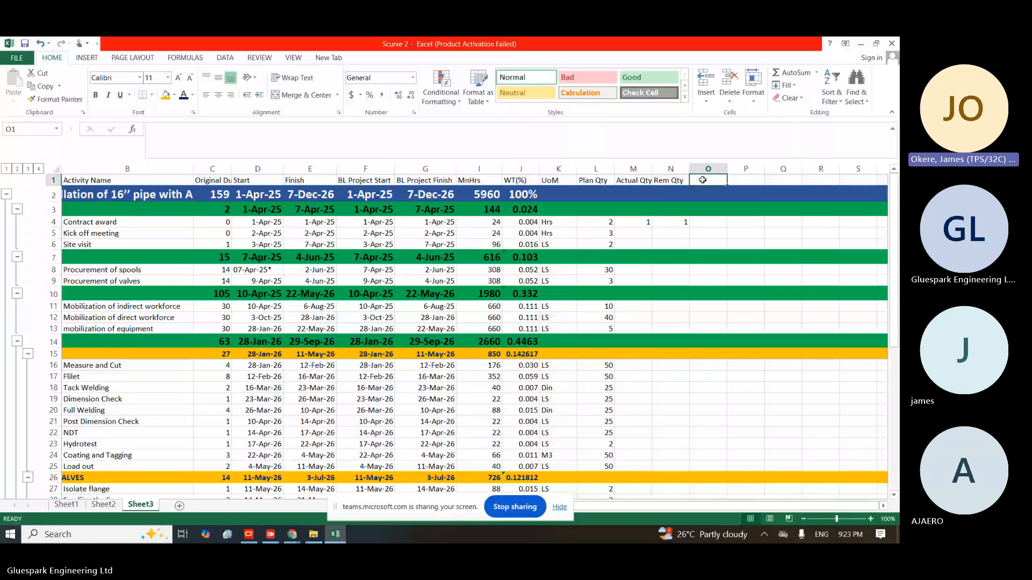
click(704, 222)
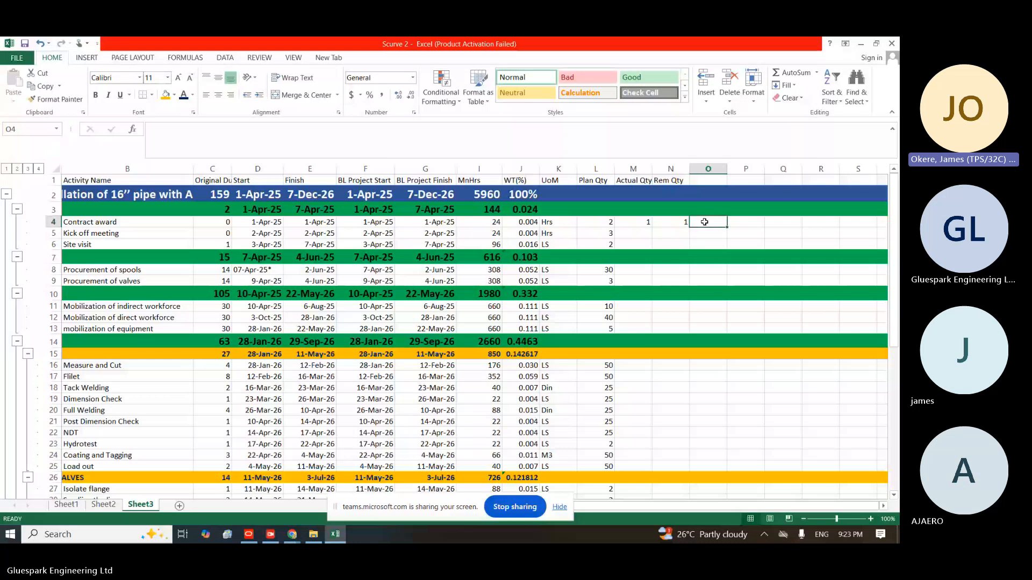
text(=)
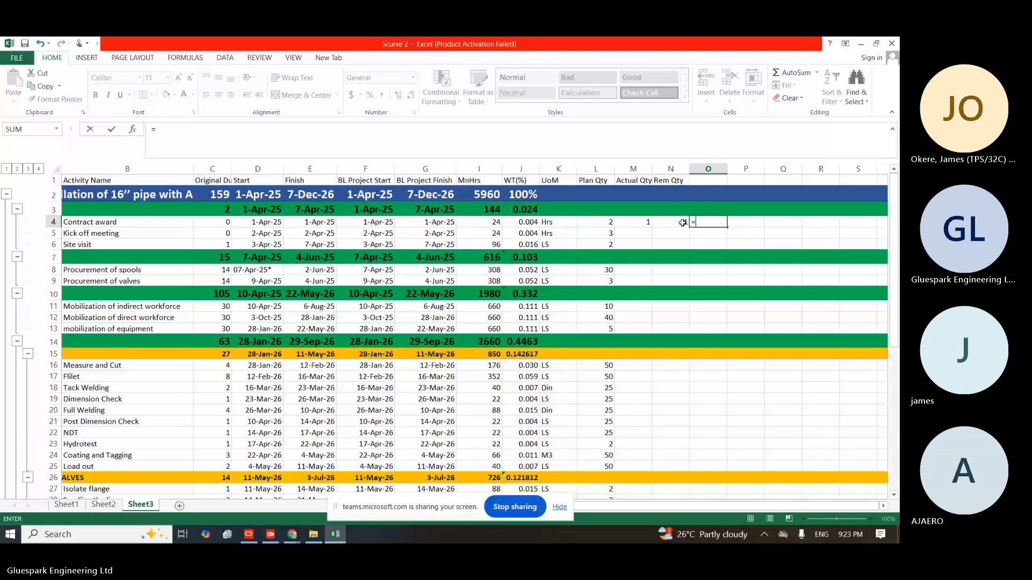
click(682, 222)
text(*)
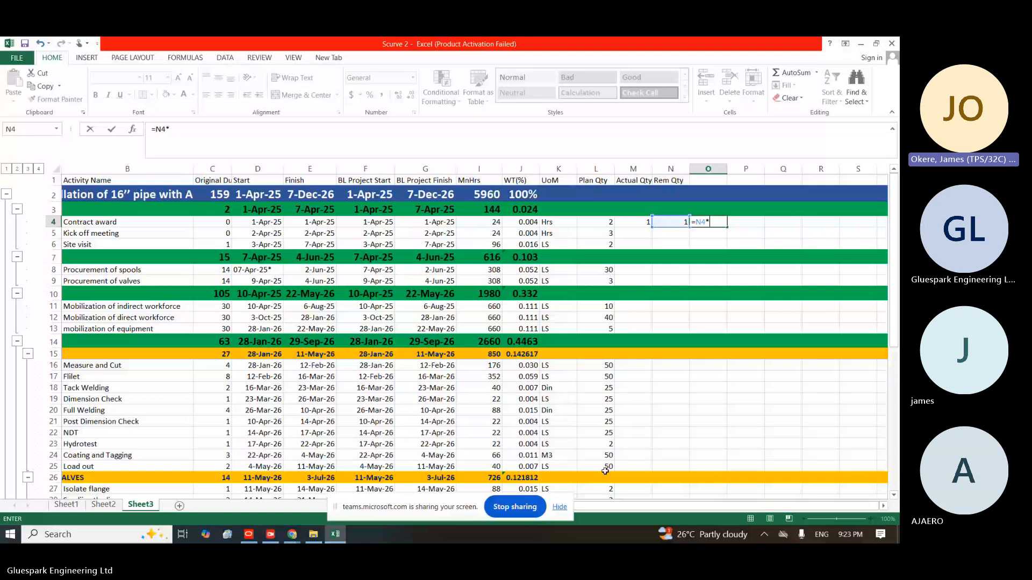
click(559, 507)
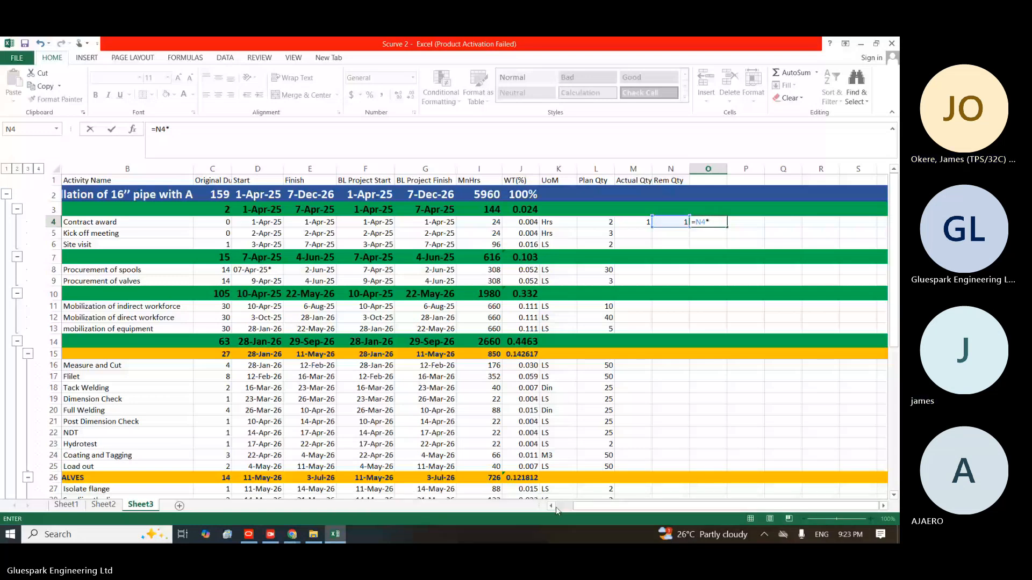
click(556, 507)
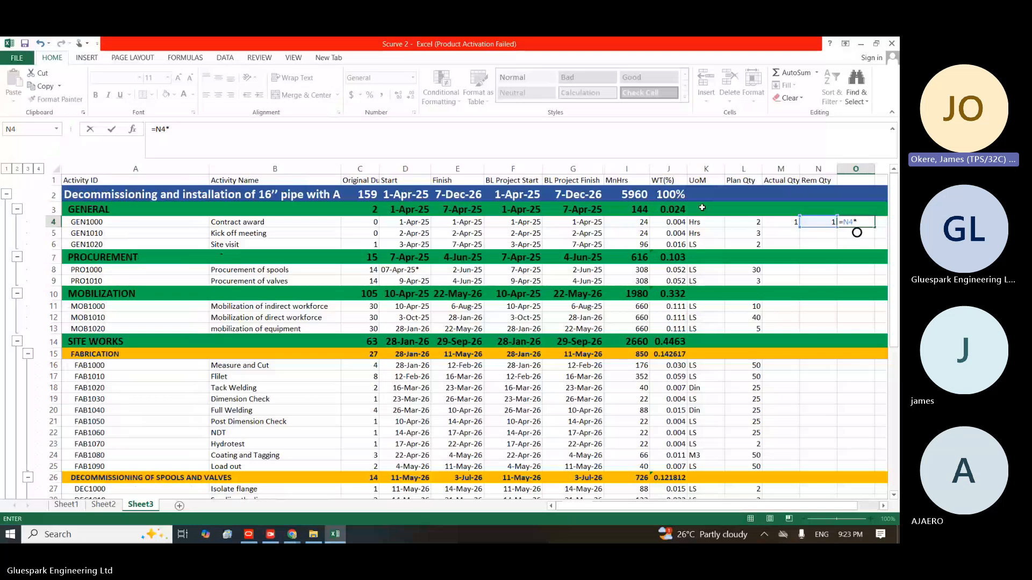
click(666, 222)
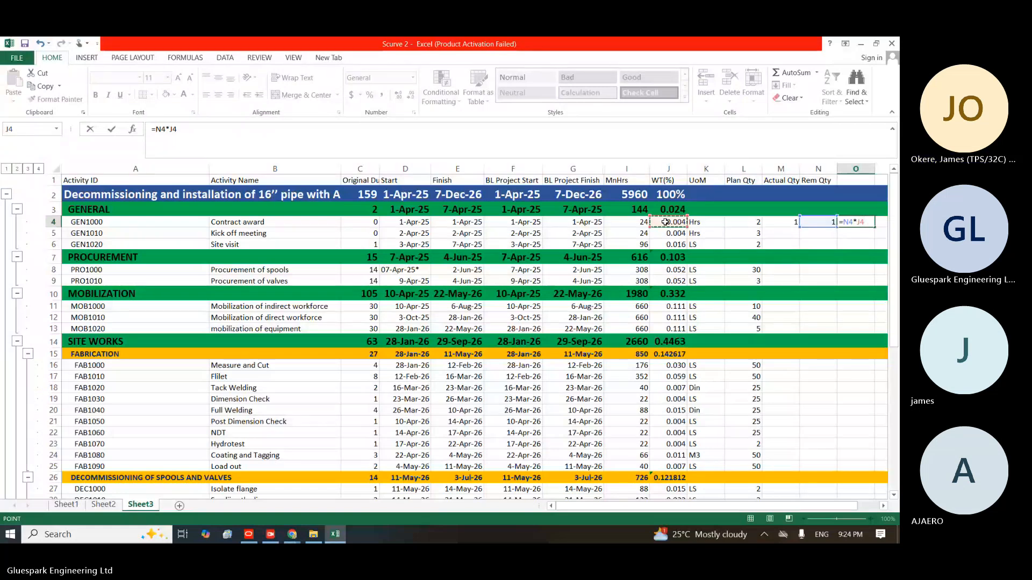
key(BackSpace)
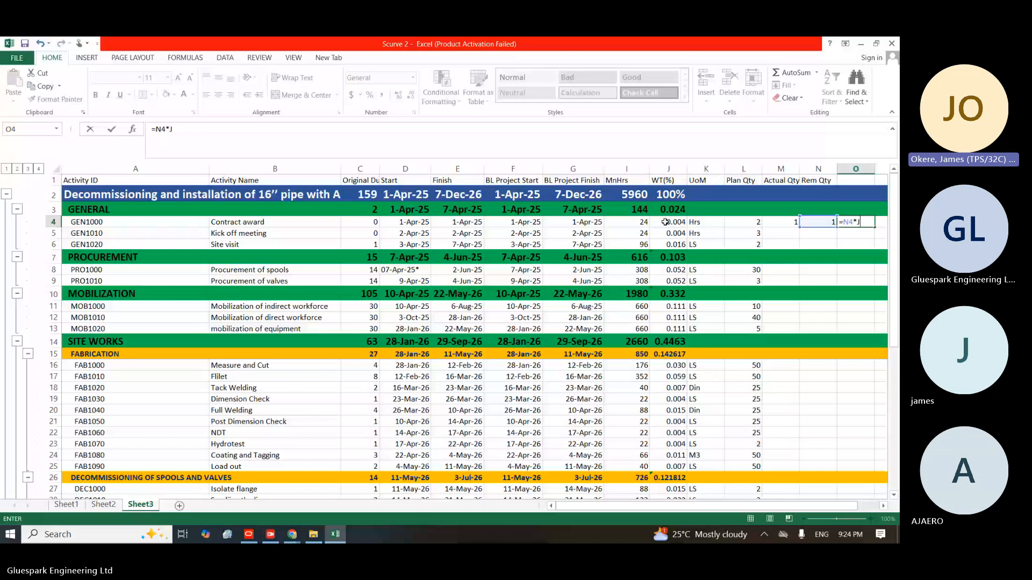
key(BackSpace)
key(BackSpace)
key(BackSpace)
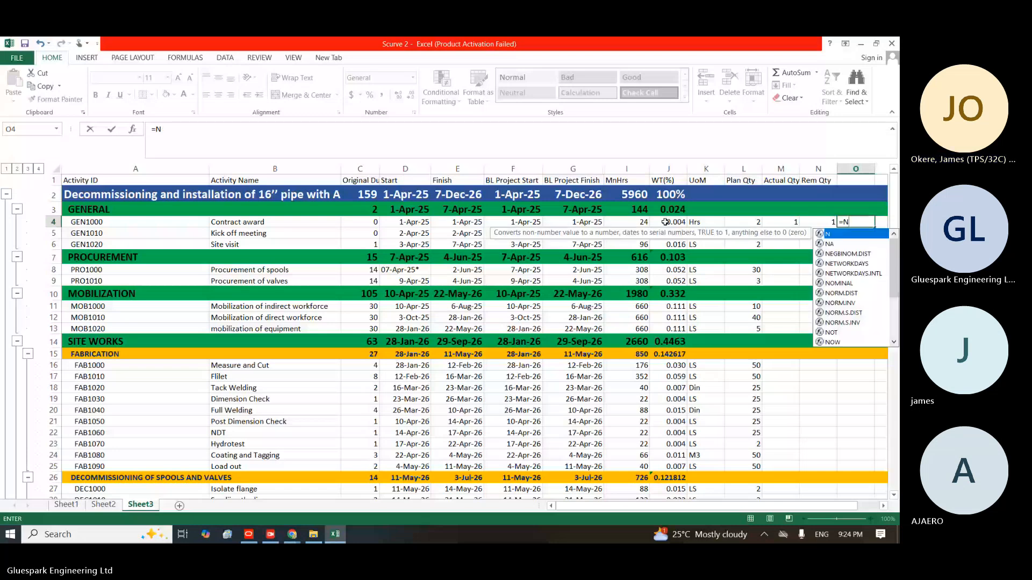
key(Escape)
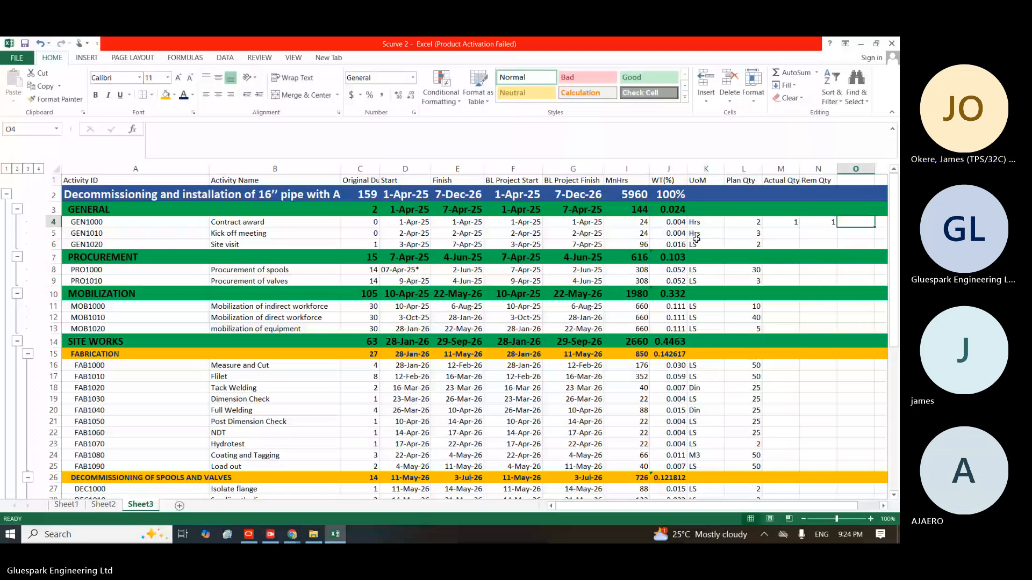
Multiply the remaining quantity of Contract award by its weight in cell O4 with the formula =N4*J4
text(=)
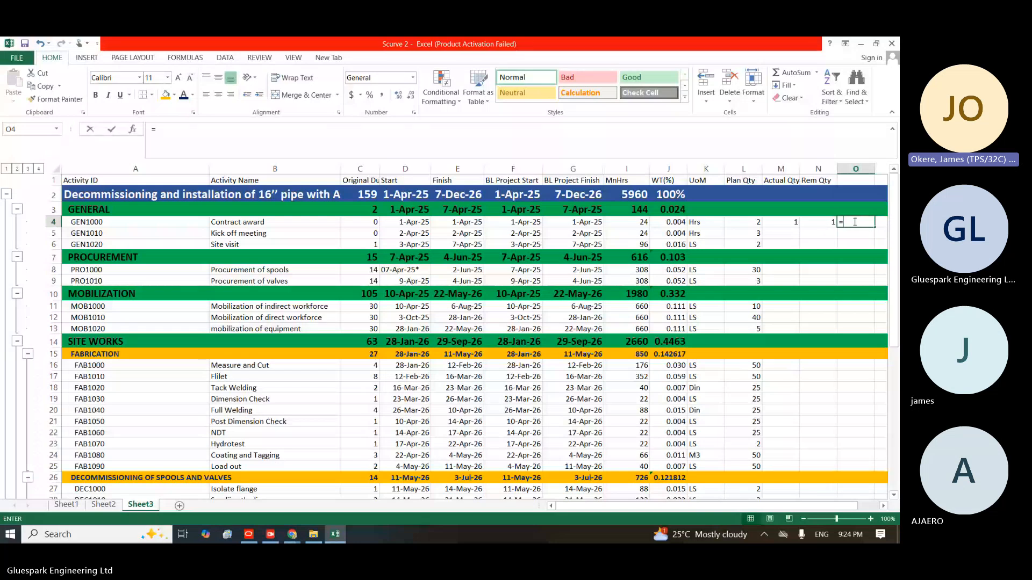
click(824, 223)
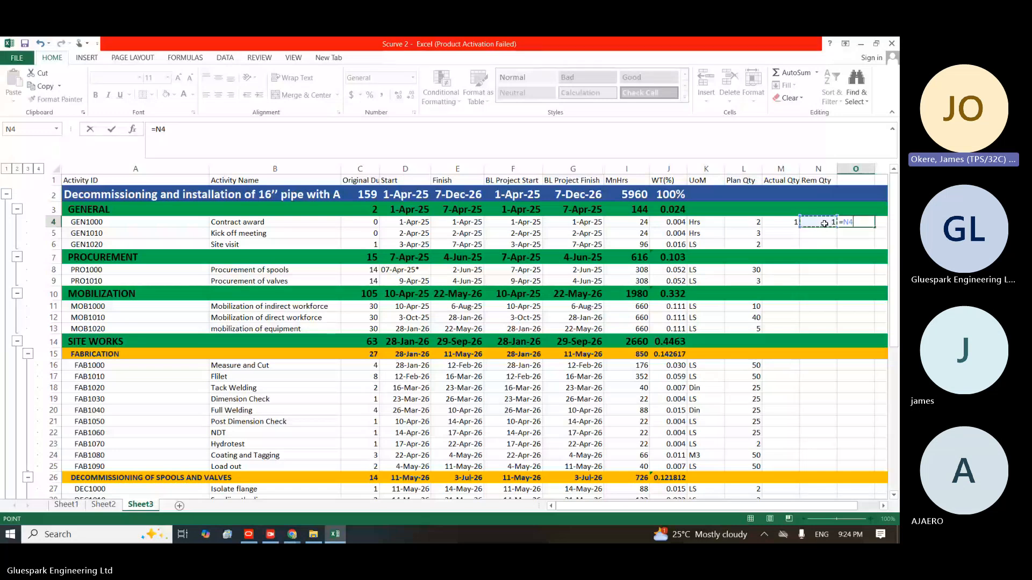
text(*)
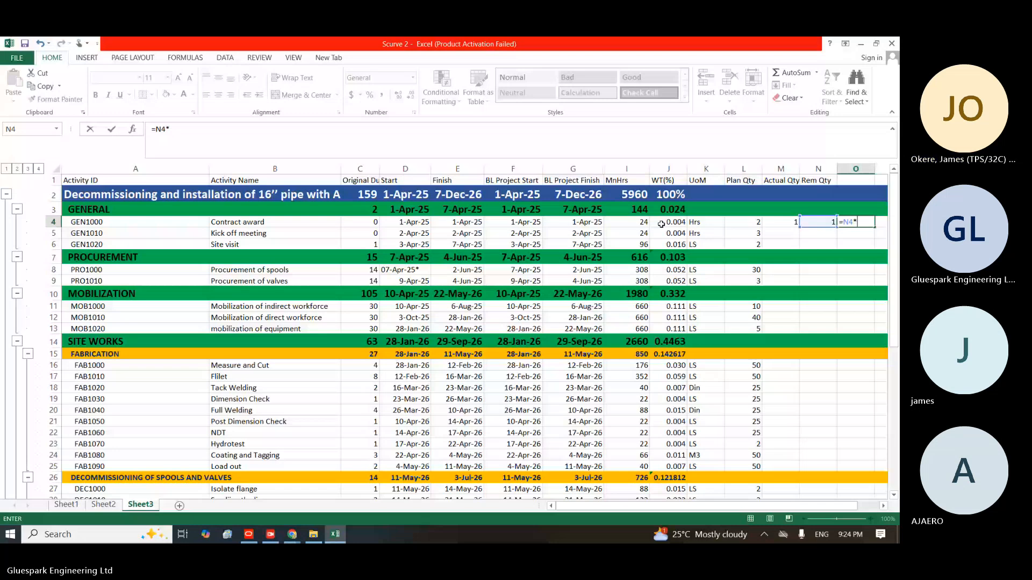
click(663, 225)
key(Return)
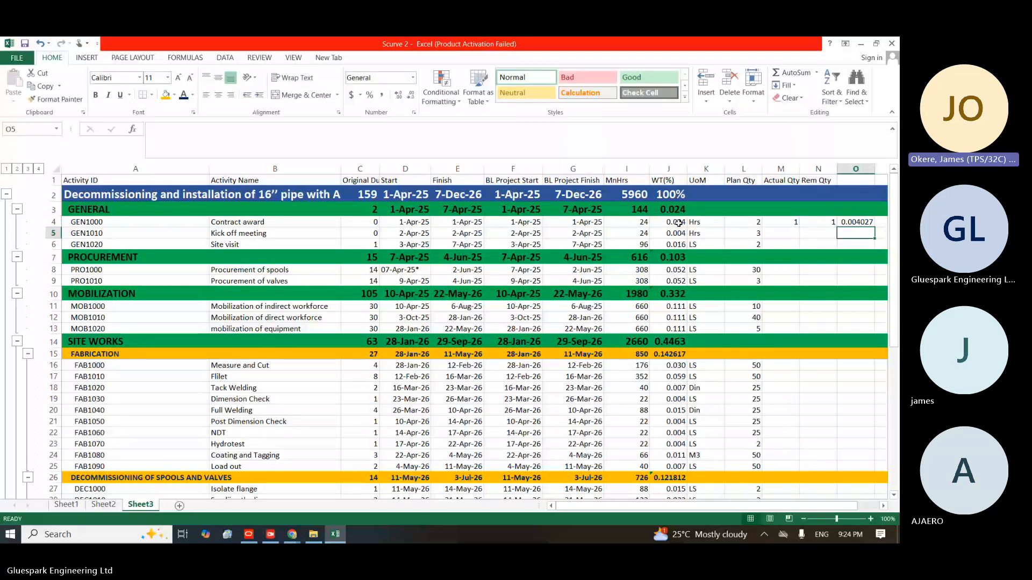
Compare the formula in O4 with the percentage formula in the NDT row of Sheet2, and return to Sheet3
click(849, 221)
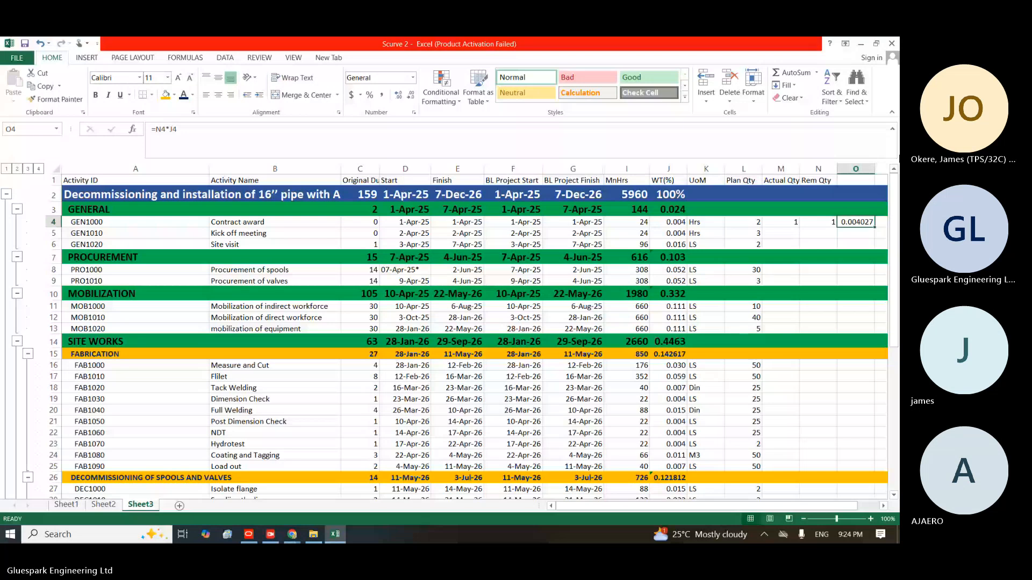
key(ctrl+Page_Up)
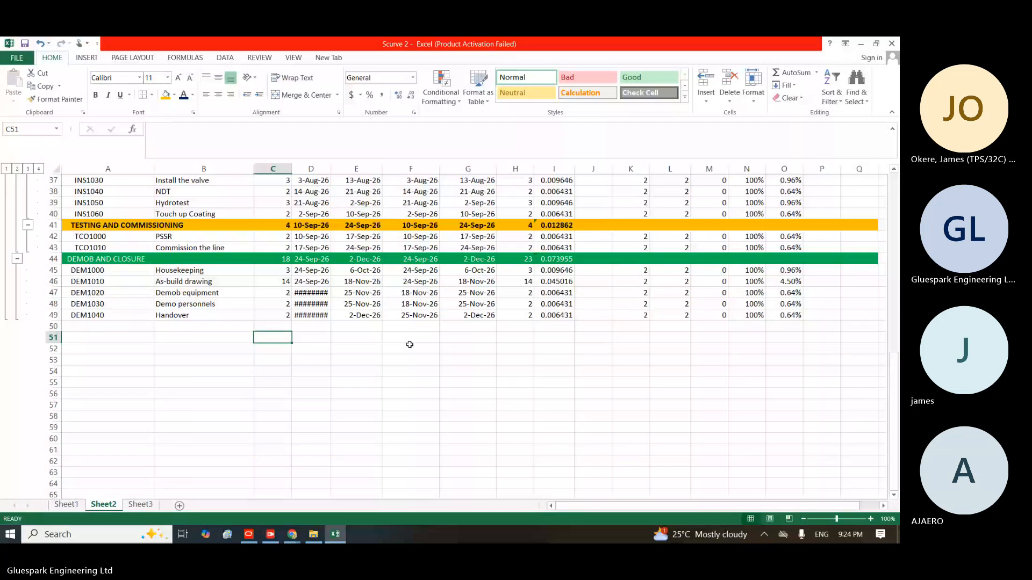
click(747, 191)
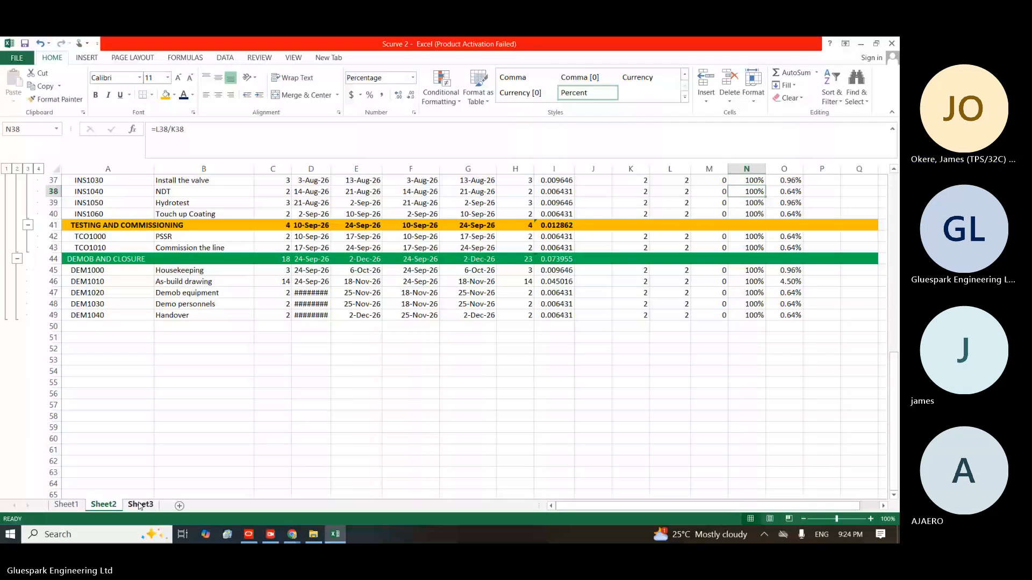
click(139, 505)
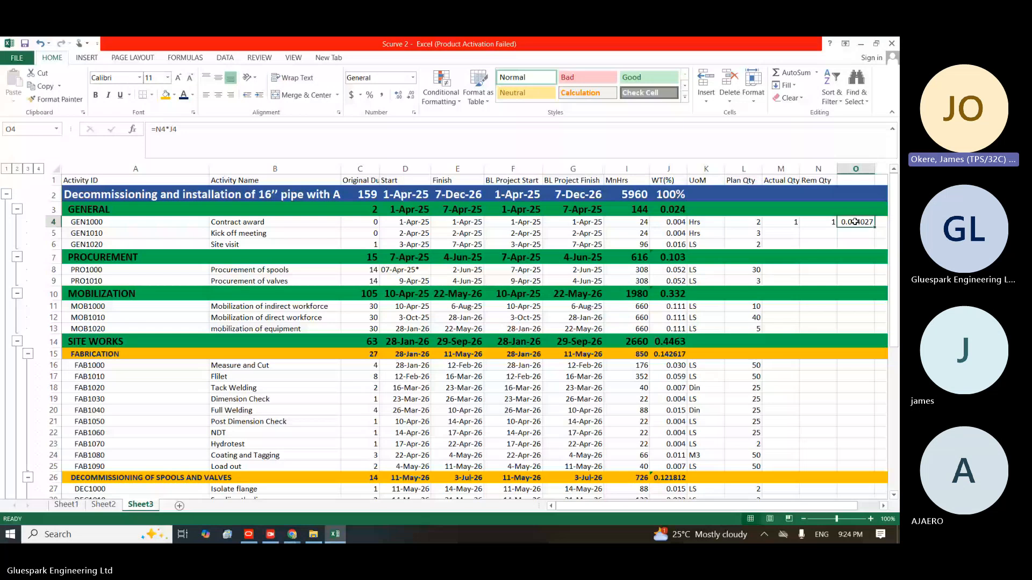
Calculate the completion of Contract award in cell O4 with the formula =M4/L4 and format it as a percentage
text(=)
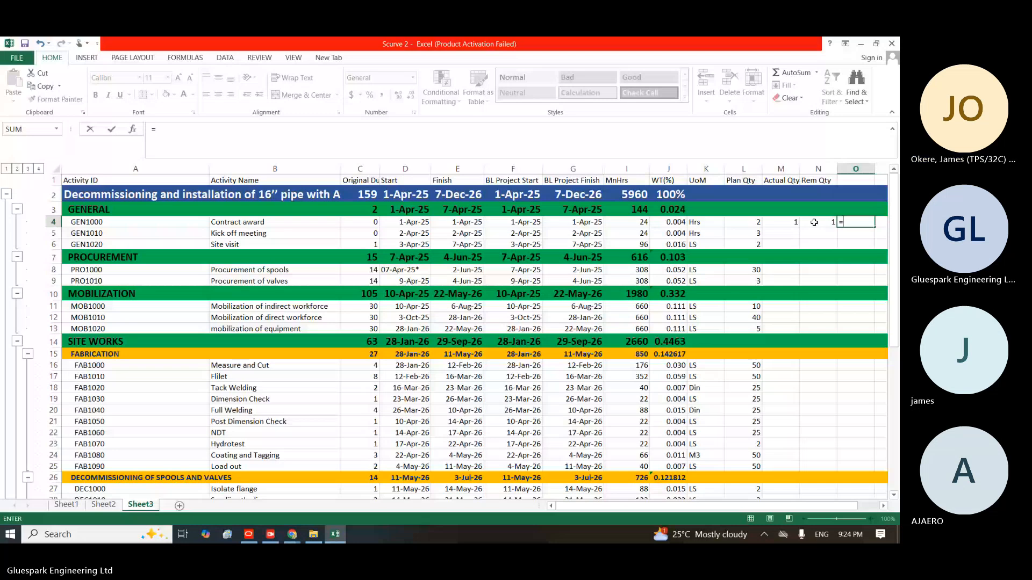
click(784, 222)
text(/)
click(759, 223)
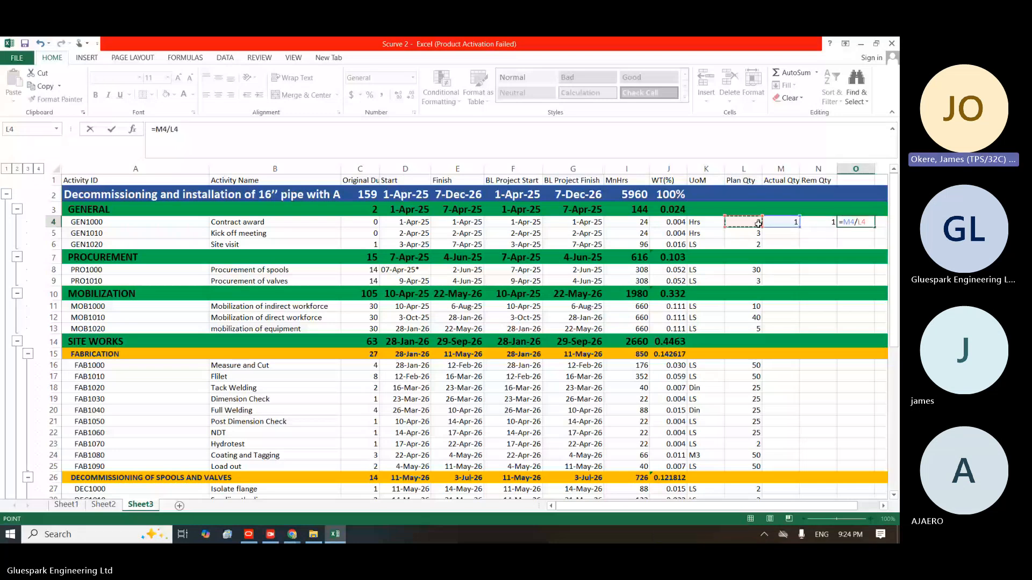
key(Return)
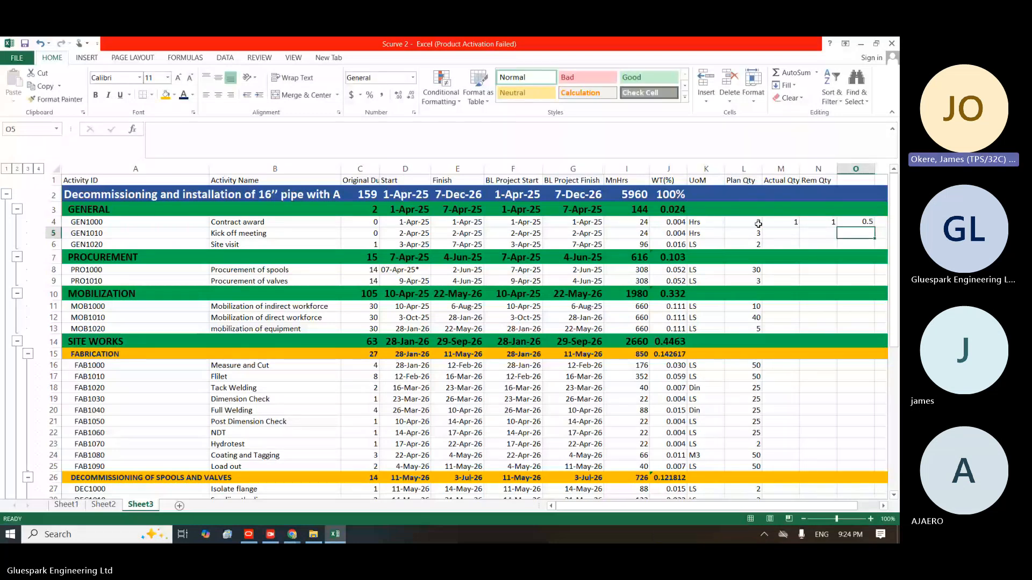
click(854, 221)
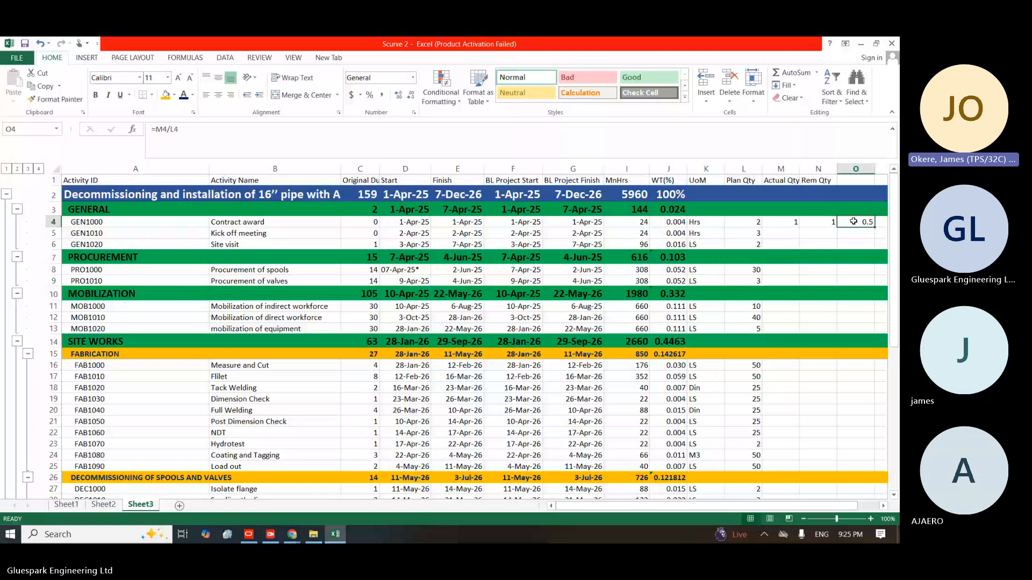
Test the completion formula by entering Actual Qty values of 2, 1 and 0.2 for Contract award
click(785, 221)
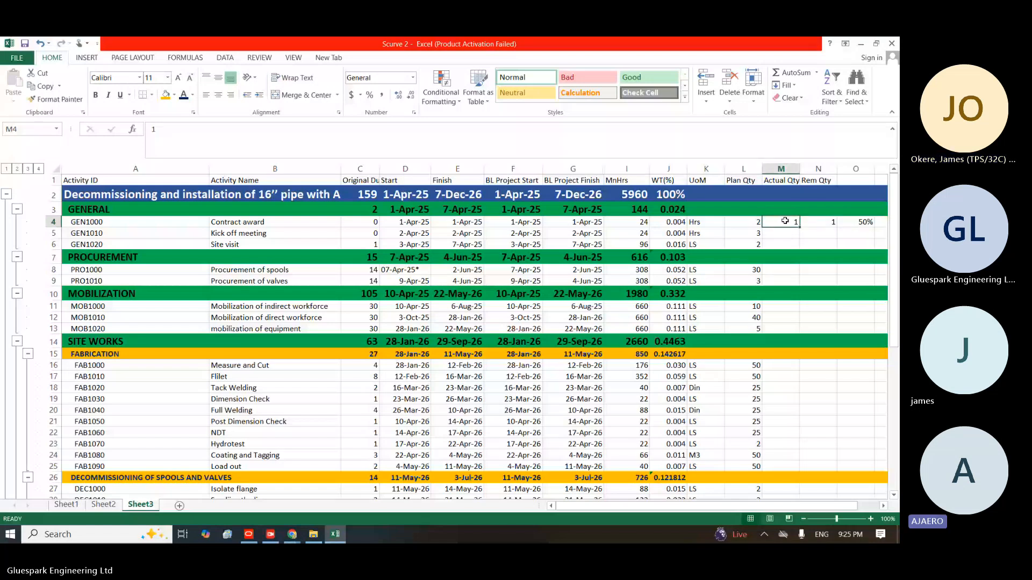
text(2)
key(Return)
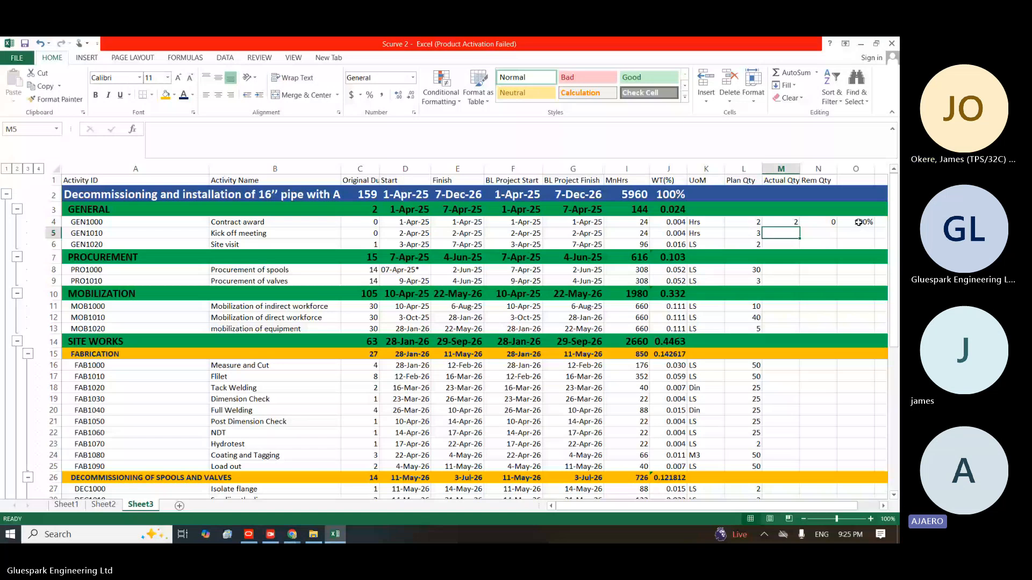
click(790, 222)
text(1)
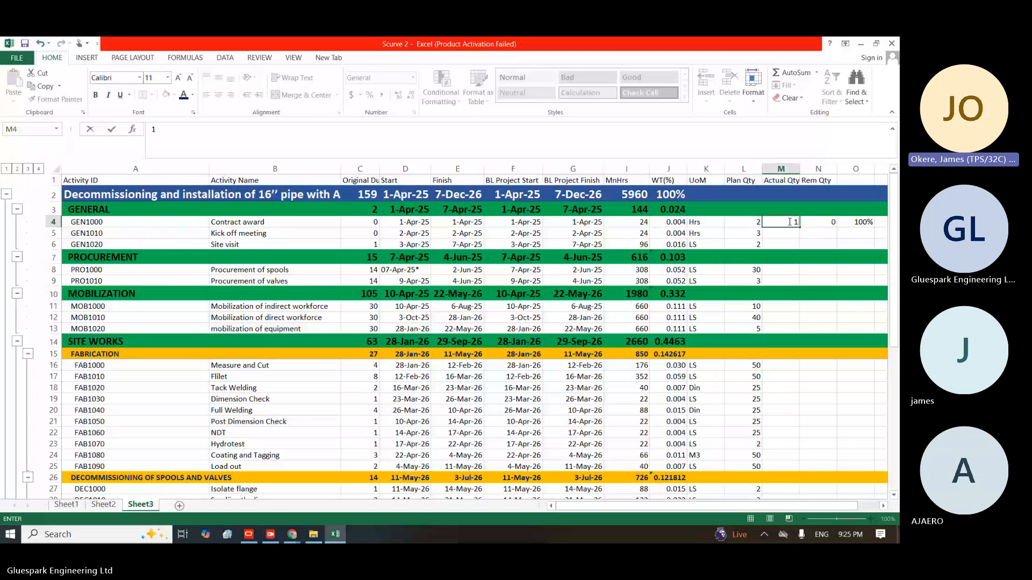
key(Return)
click(790, 222)
text(.2)
key(Return)
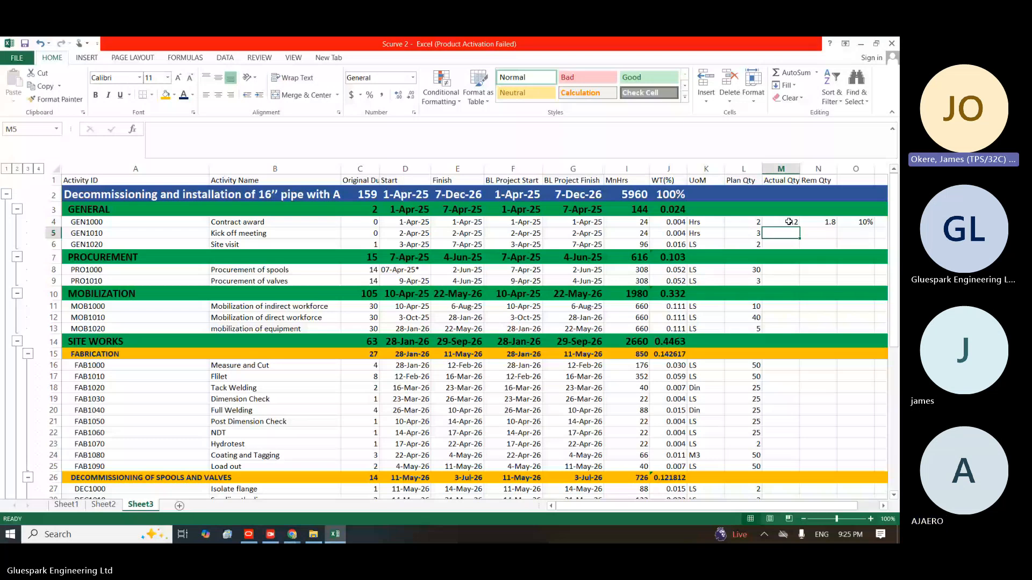
Set the Actual Qty of Contract award to 2
click(789, 222)
text(2)
key(Return)
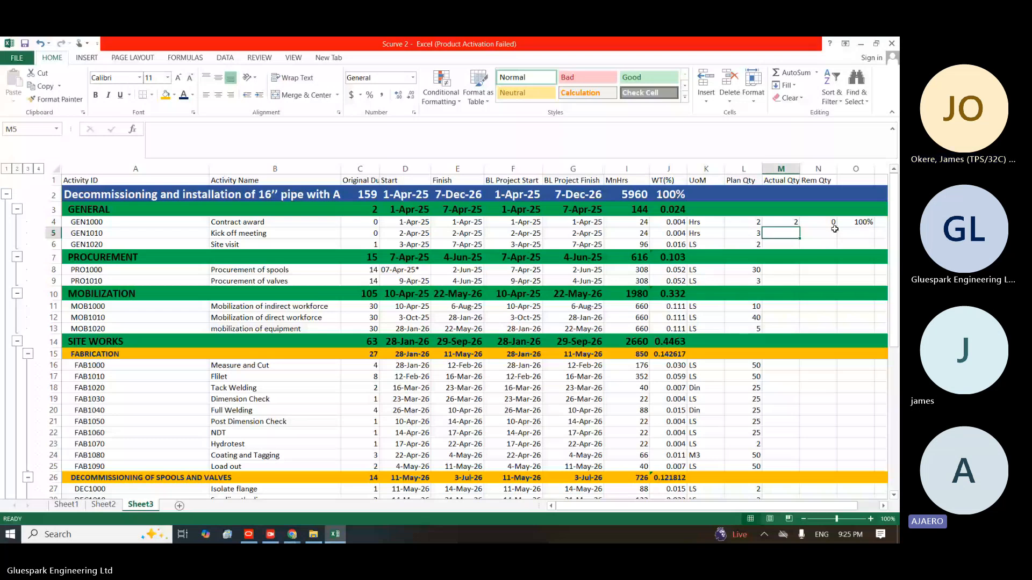
Review the columns that follow Rem Qty in the header row of Sheet2, and return to Sheet3
scroll(746, 220, right, 1)
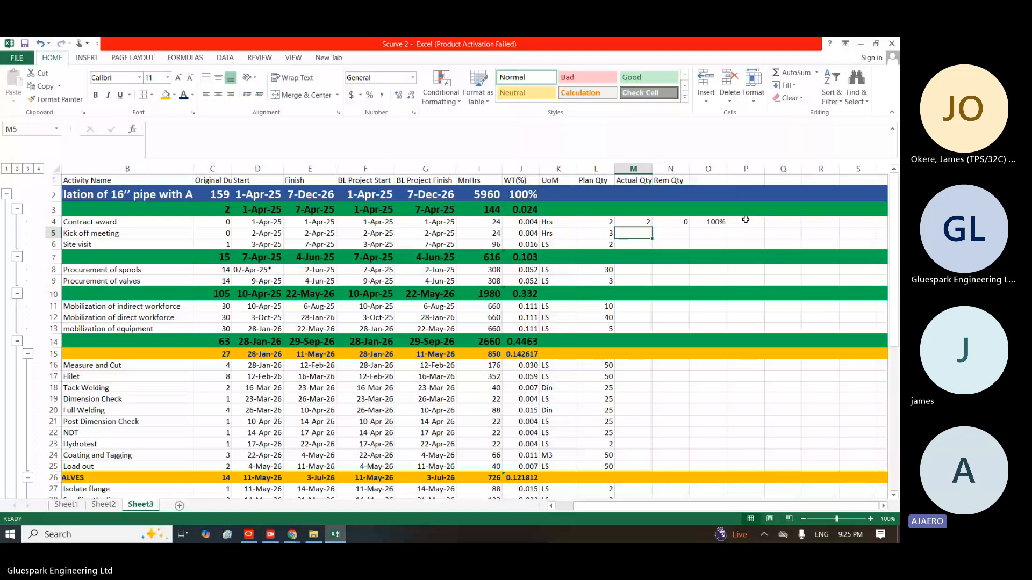
click(746, 221)
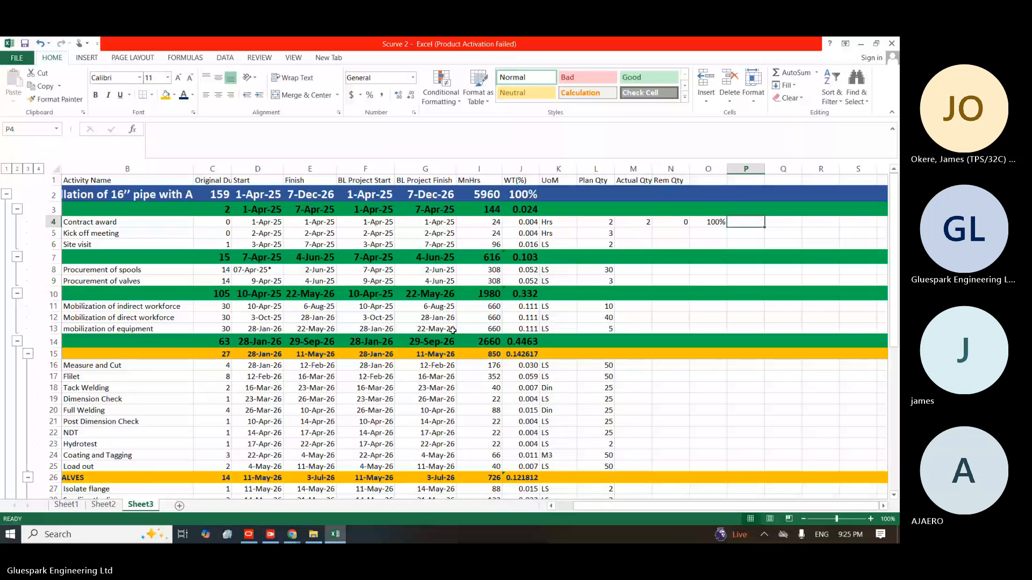
key(Left)
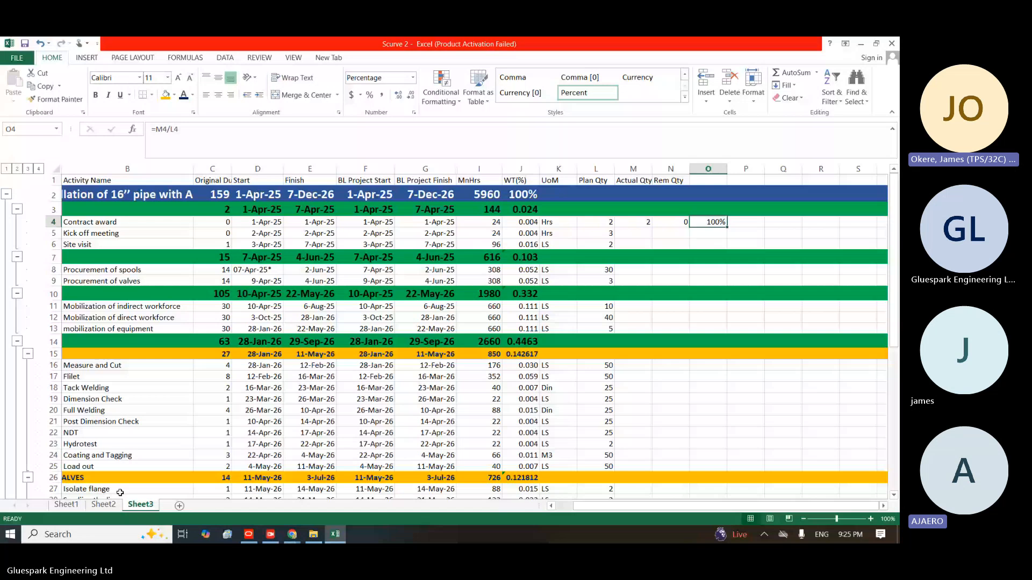
click(104, 504)
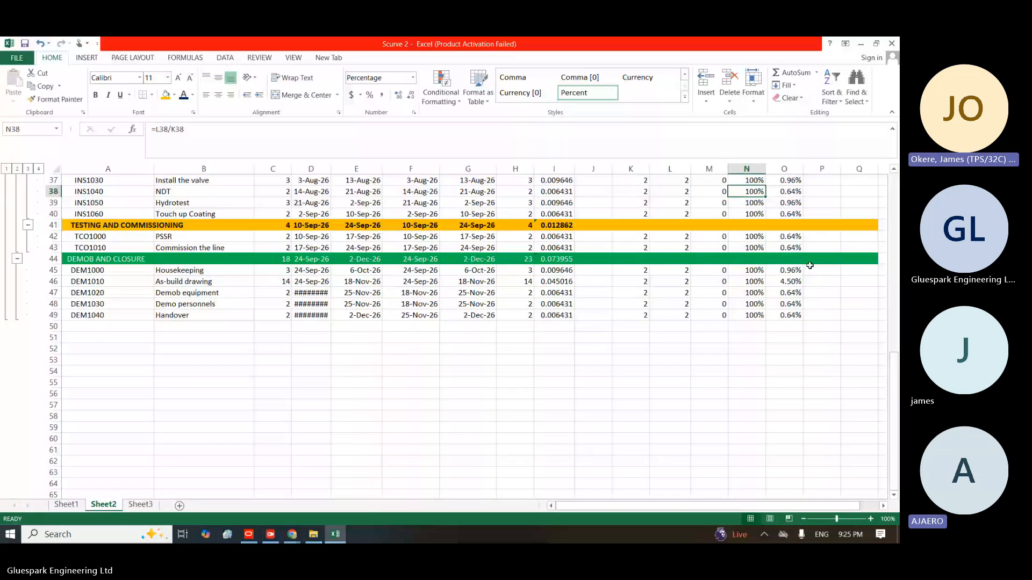
click(894, 202)
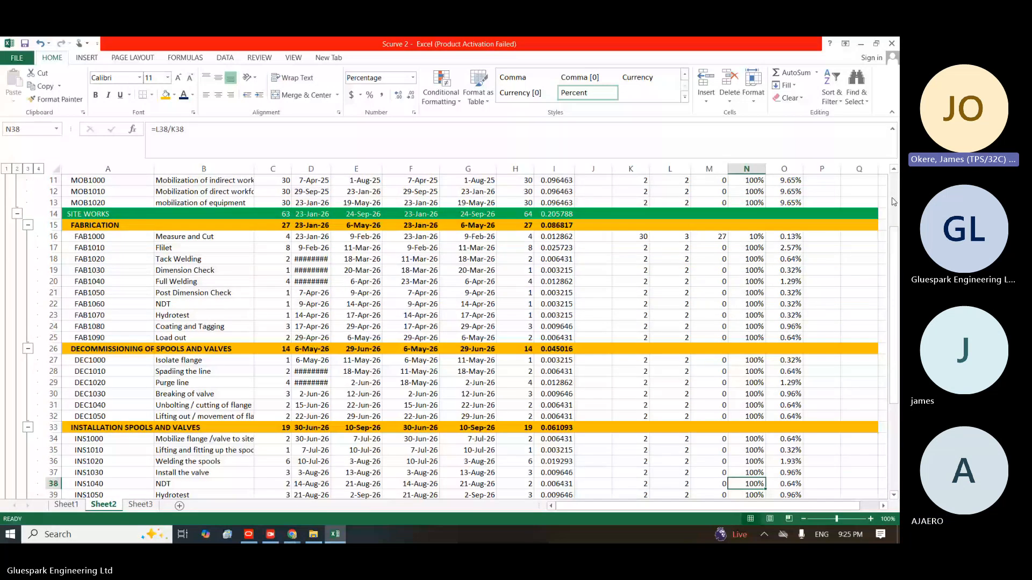
click(894, 201)
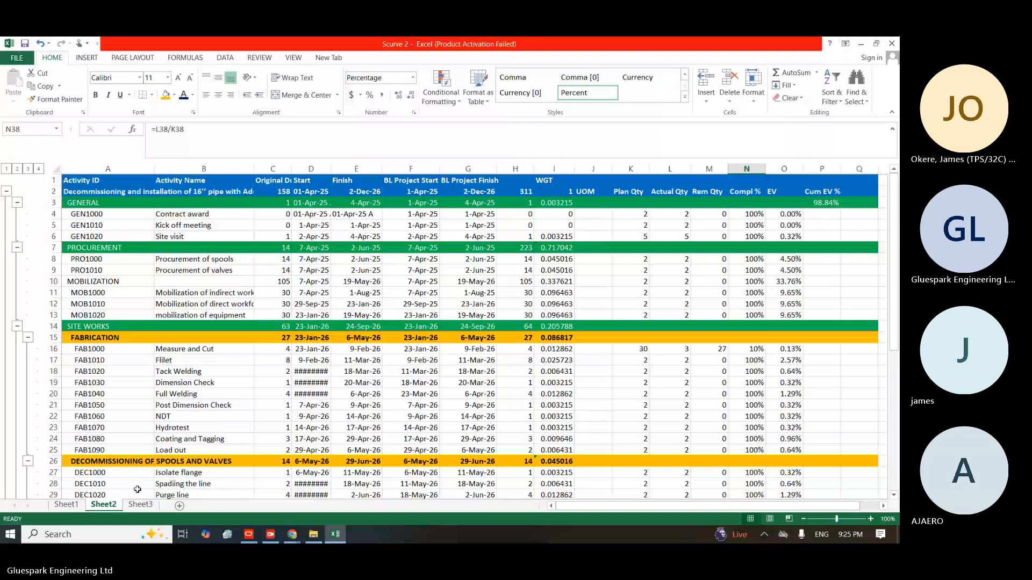
click(139, 504)
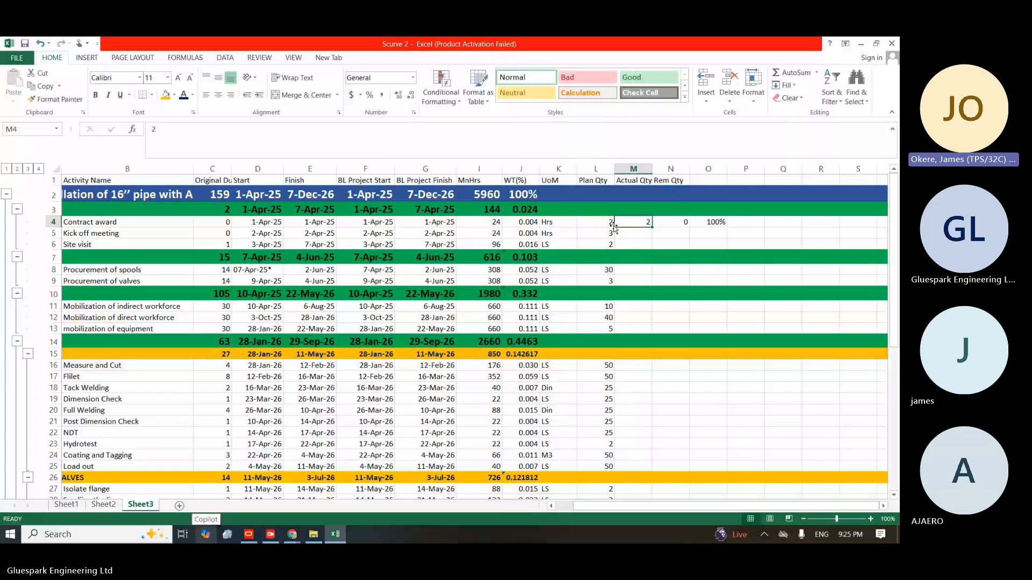
Test the completion formula by setting the Actual Qty of Contract award to 0
click(612, 223)
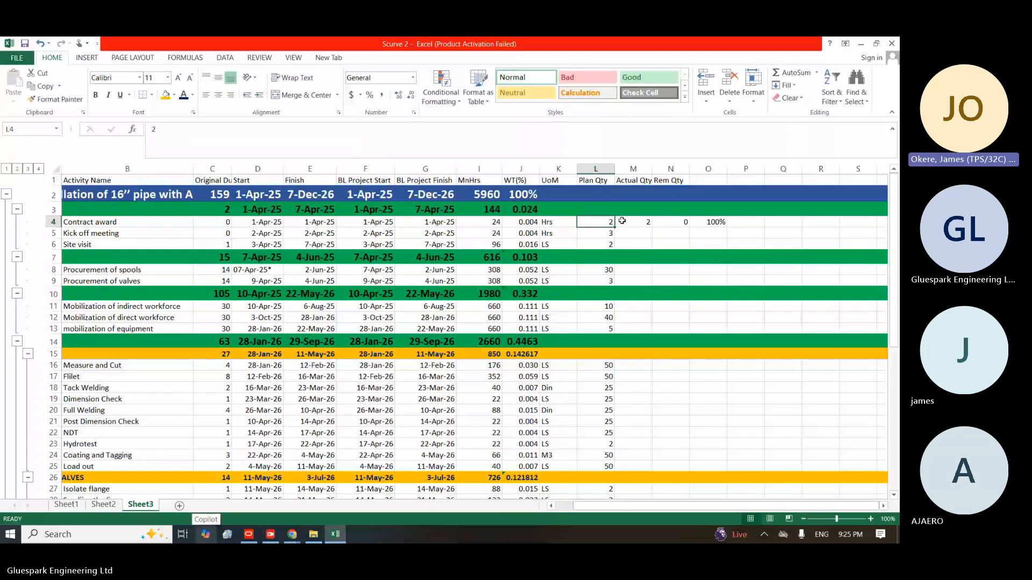
click(648, 221)
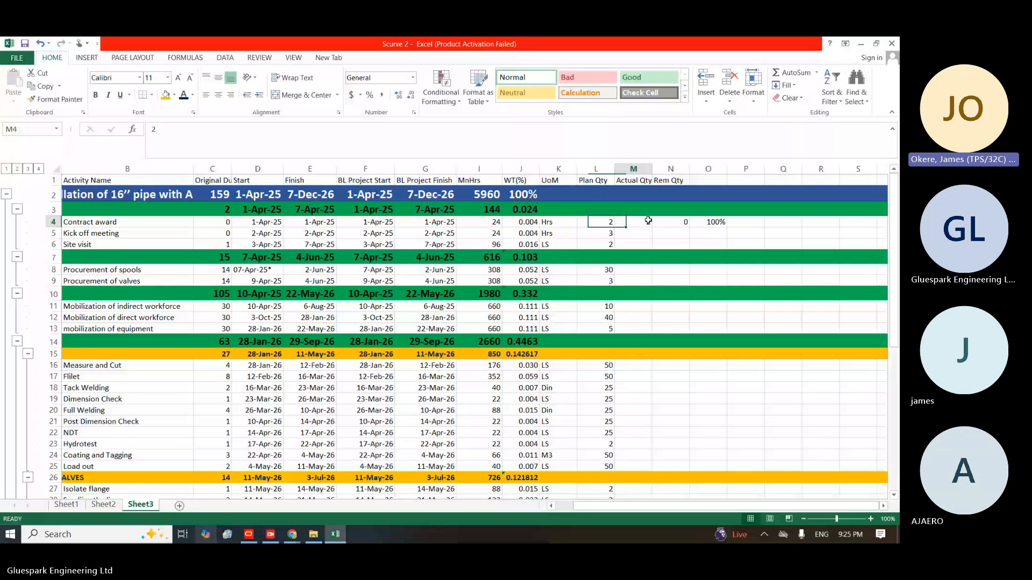
double_click(648, 222)
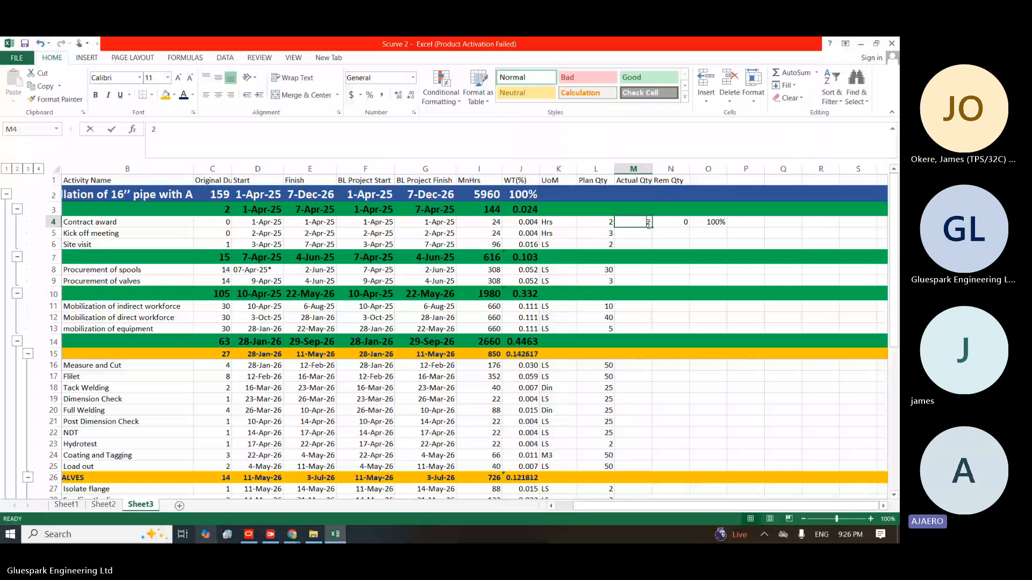
key(BackSpace)
text(0)
click(717, 220)
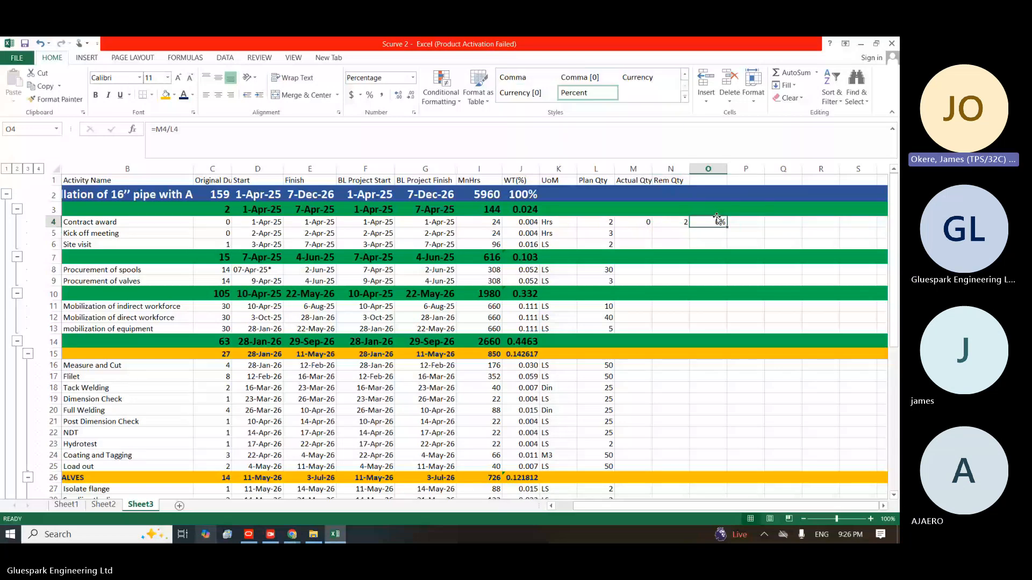
Inspect the completion formula of Contract award in O4 and the cells it refers to
click(642, 222)
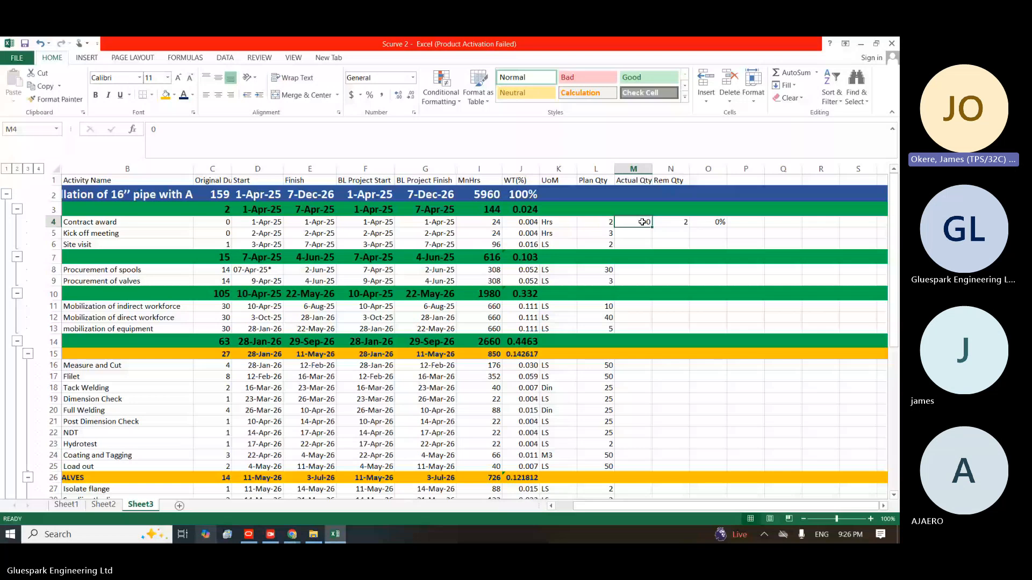
click(708, 222)
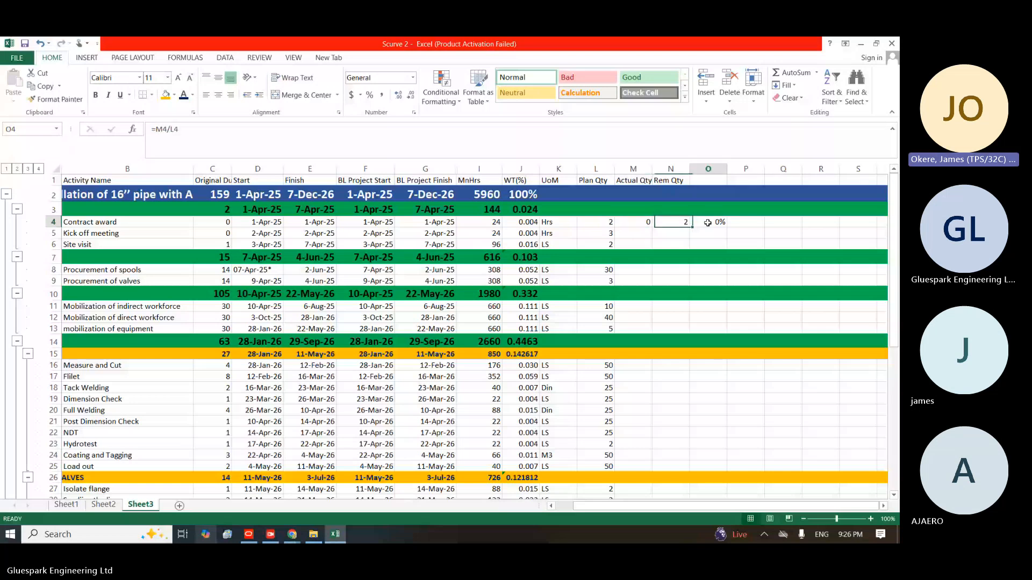
click(160, 129)
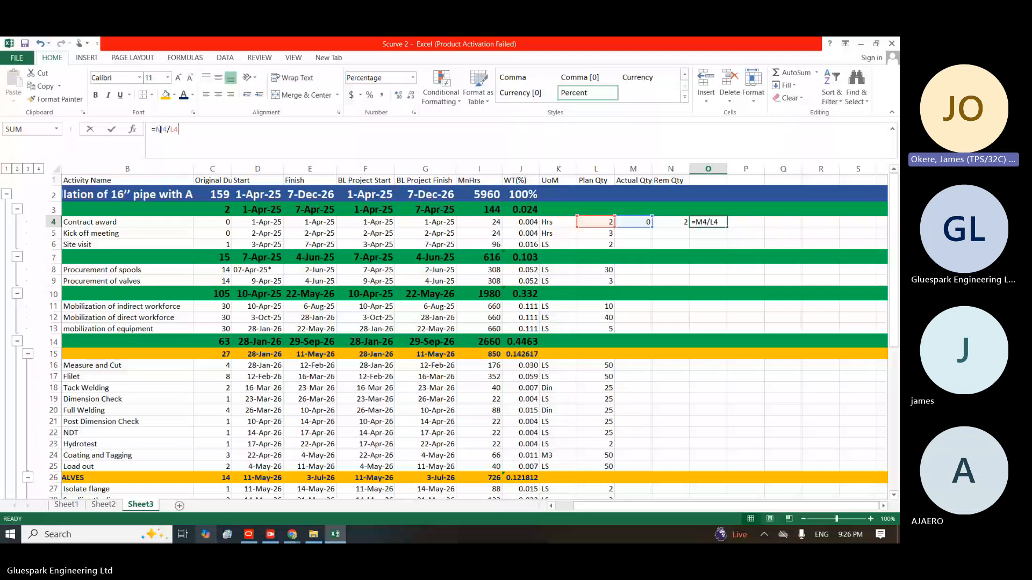
click(160, 130)
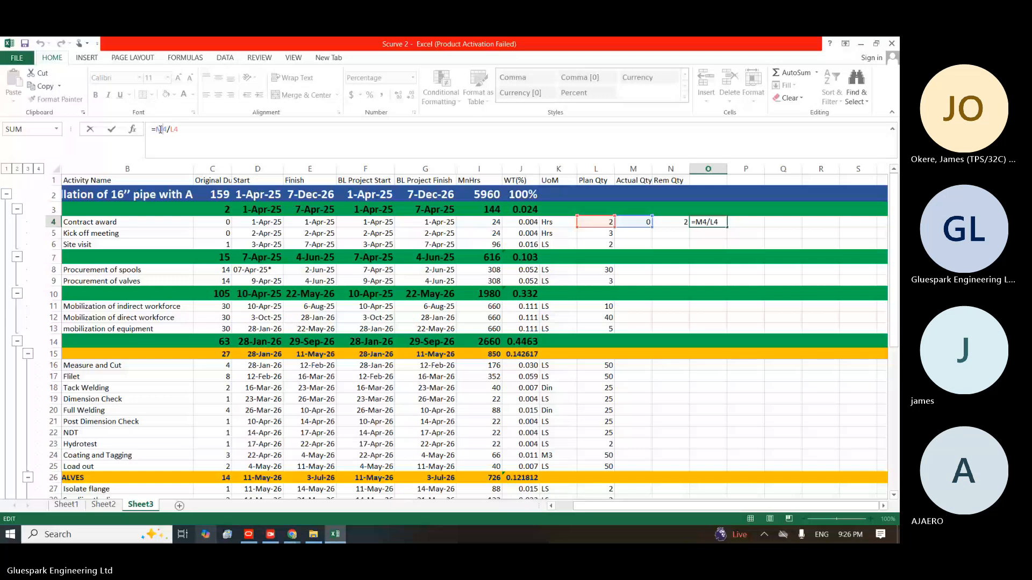
key(Return)
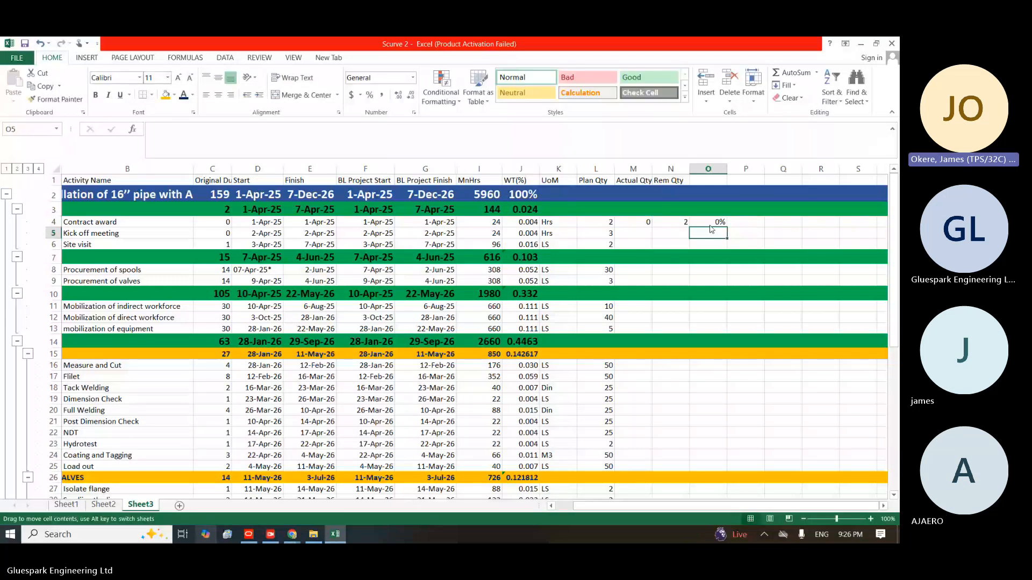
Enter the column header "% Completion" in cell O1
click(707, 182)
text(%)
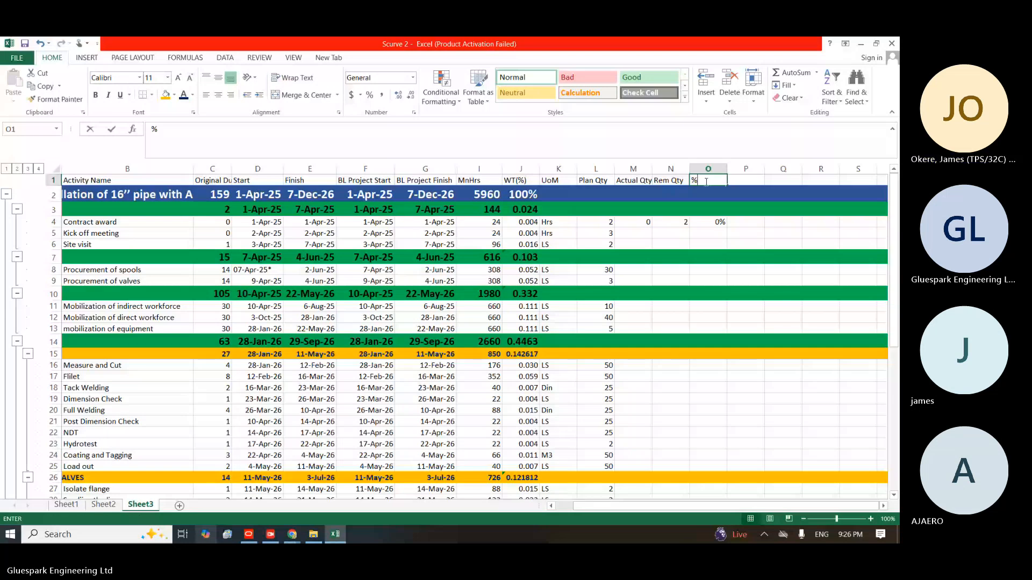
text(Co)
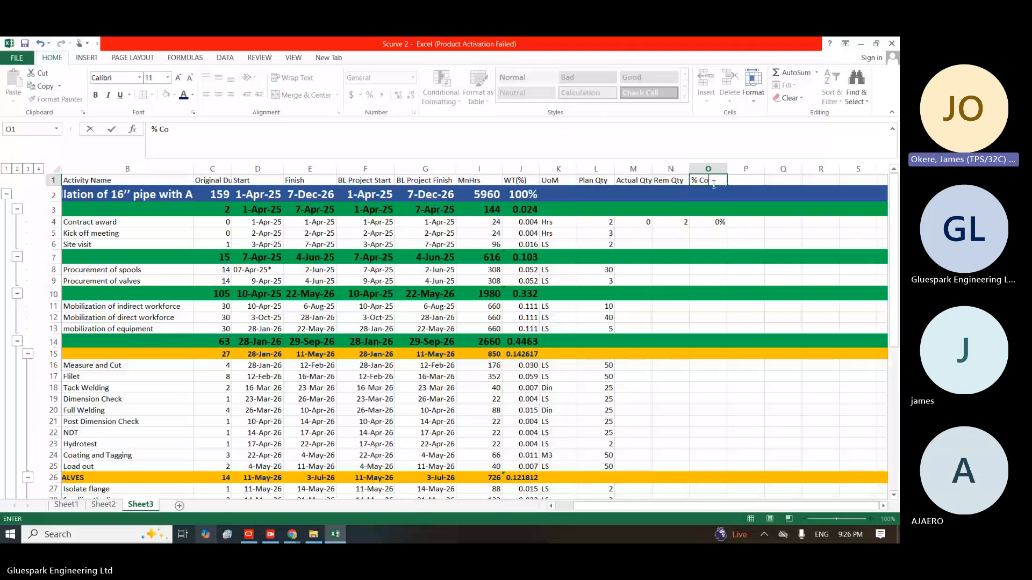
text(mpletion)
Wrap the % Completion header, widen column O slightly to fit it, and centre the header vertically and horizontally
click(222, 83)
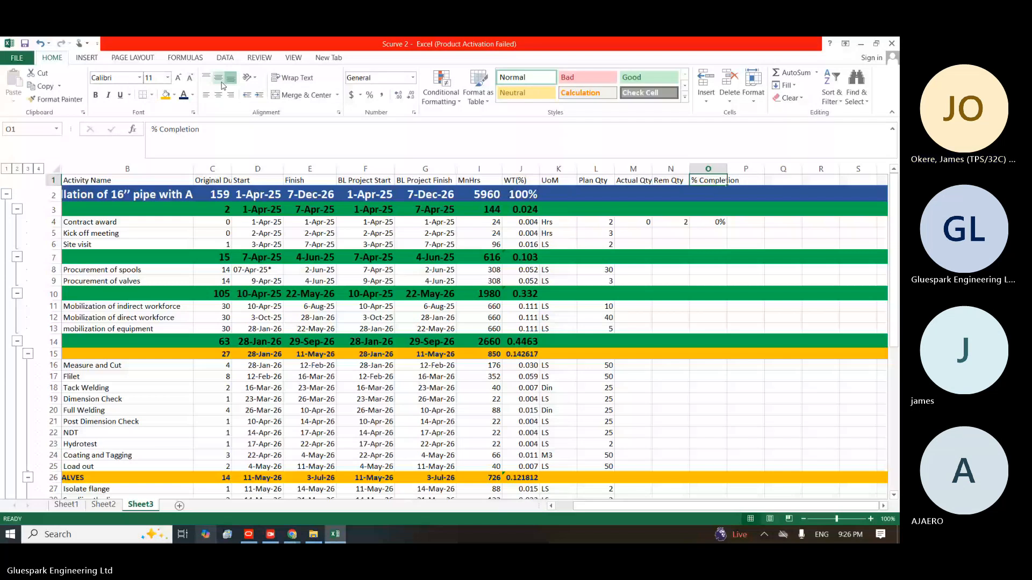
click(292, 77)
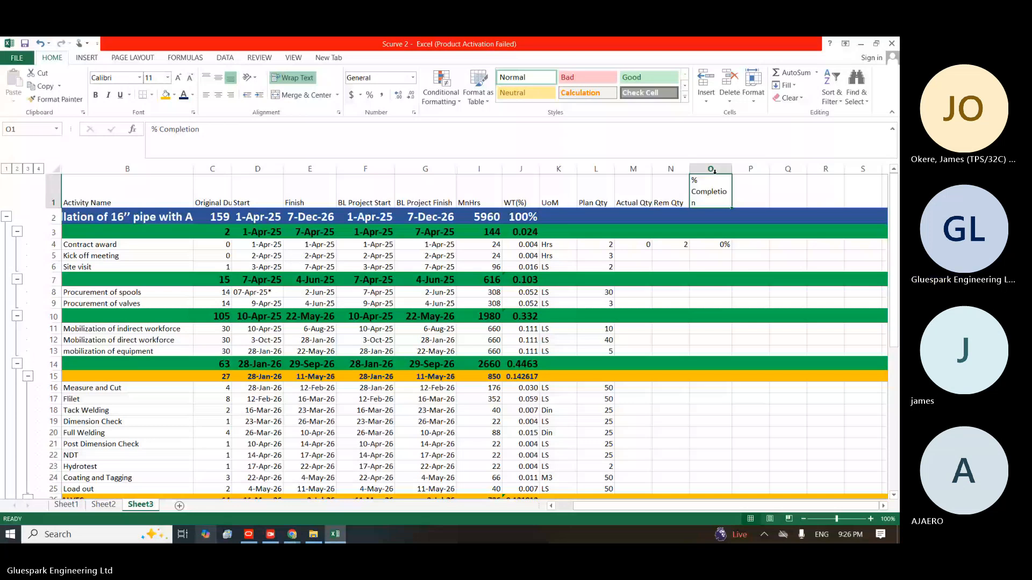
drag(731, 169, 735, 169)
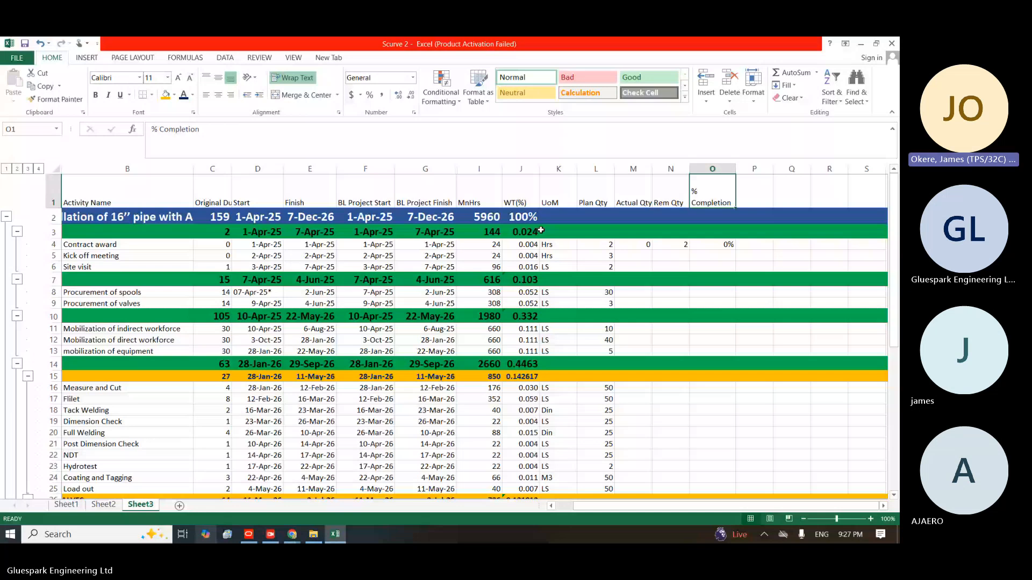
click(218, 79)
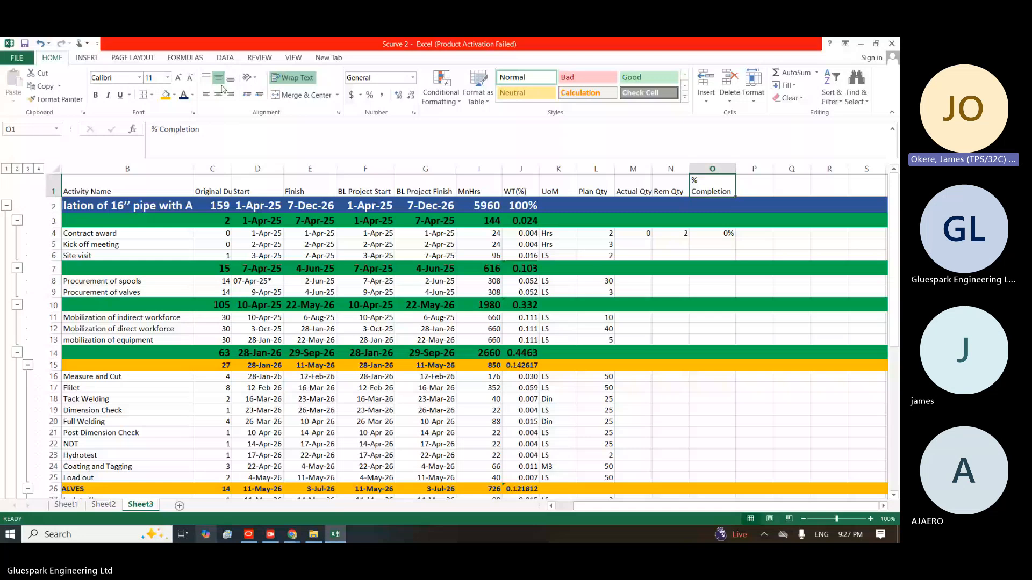
click(218, 95)
Add the header EV in P1 and calculate the EV of Contract award in P4 with the formula =O4*J4
click(757, 185)
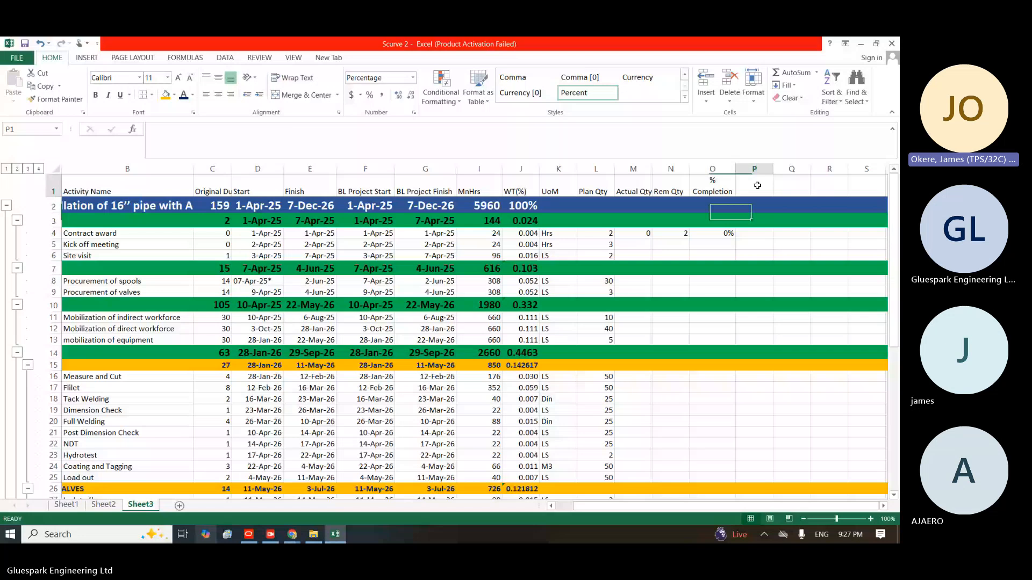
text(EV)
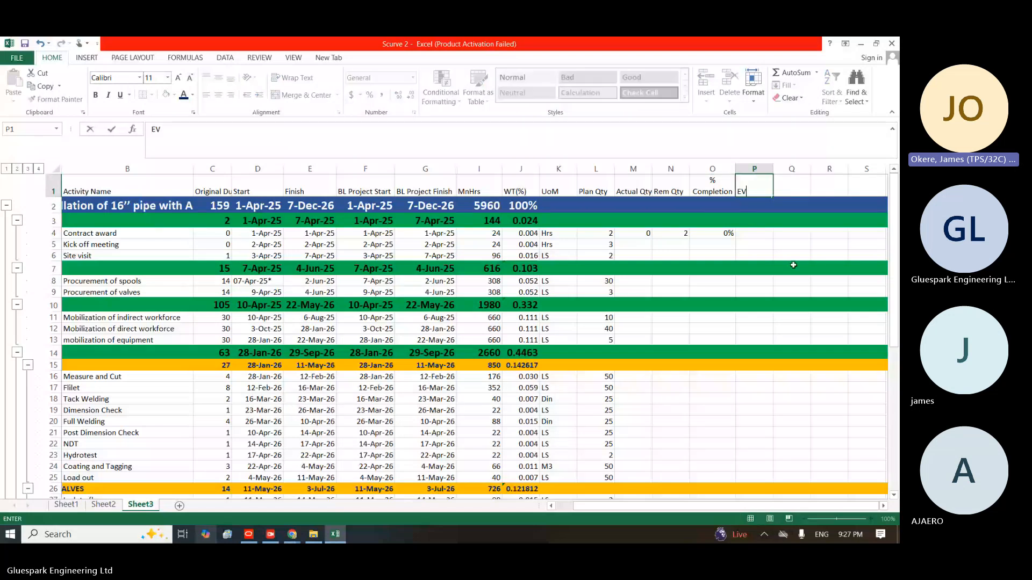
click(754, 233)
text(=)
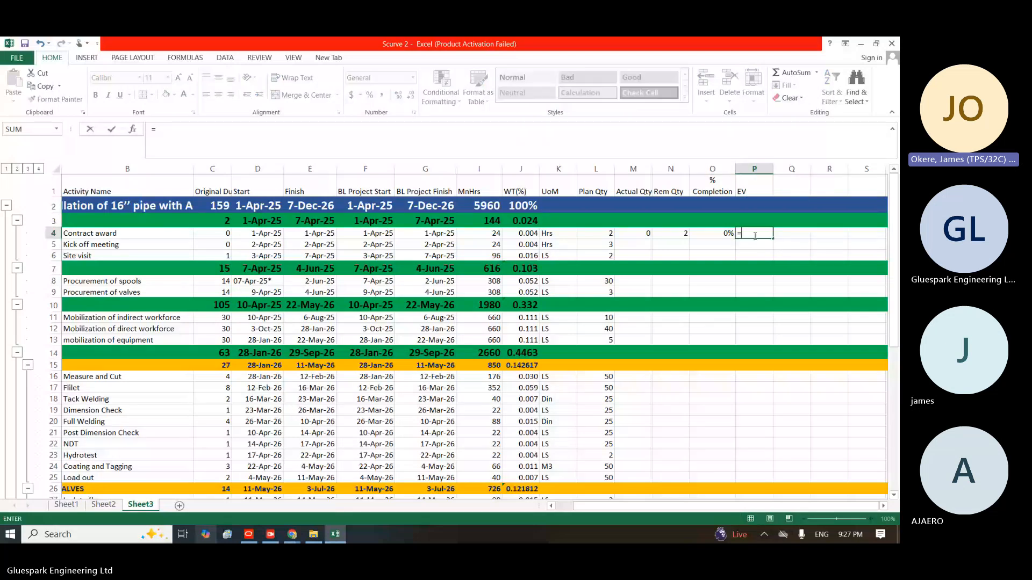
click(726, 232)
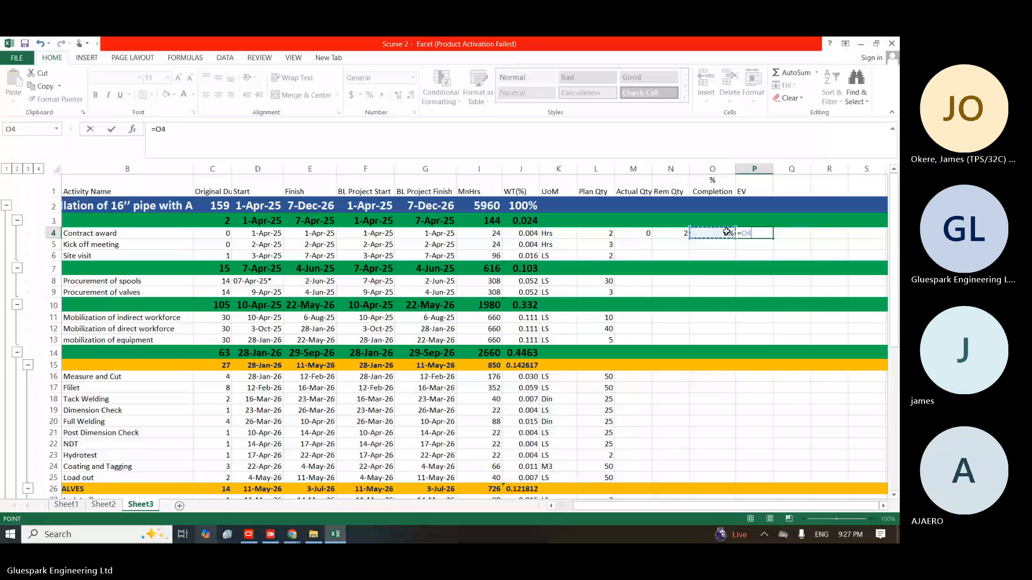
text(*)
click(527, 232)
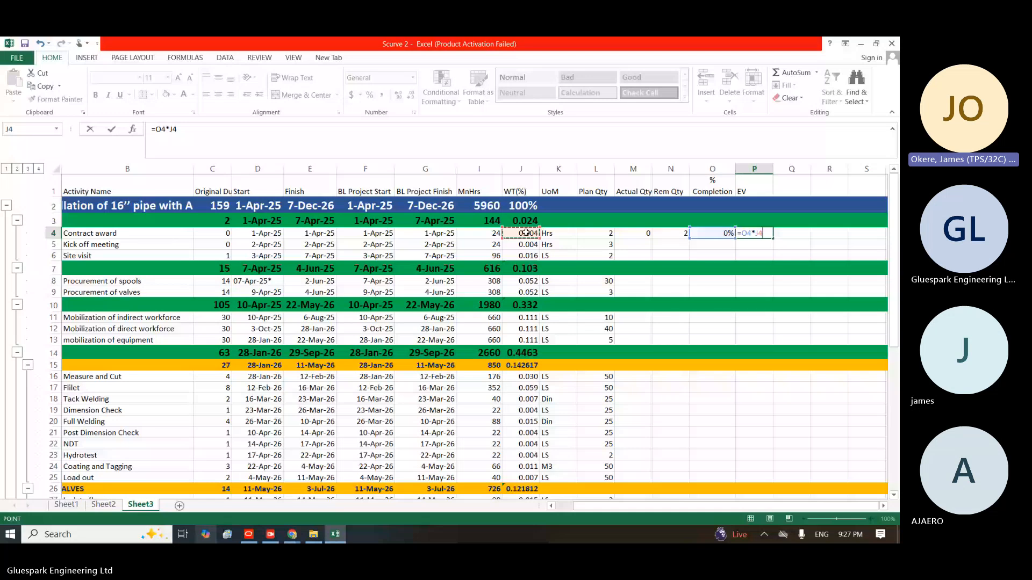
key(Return)
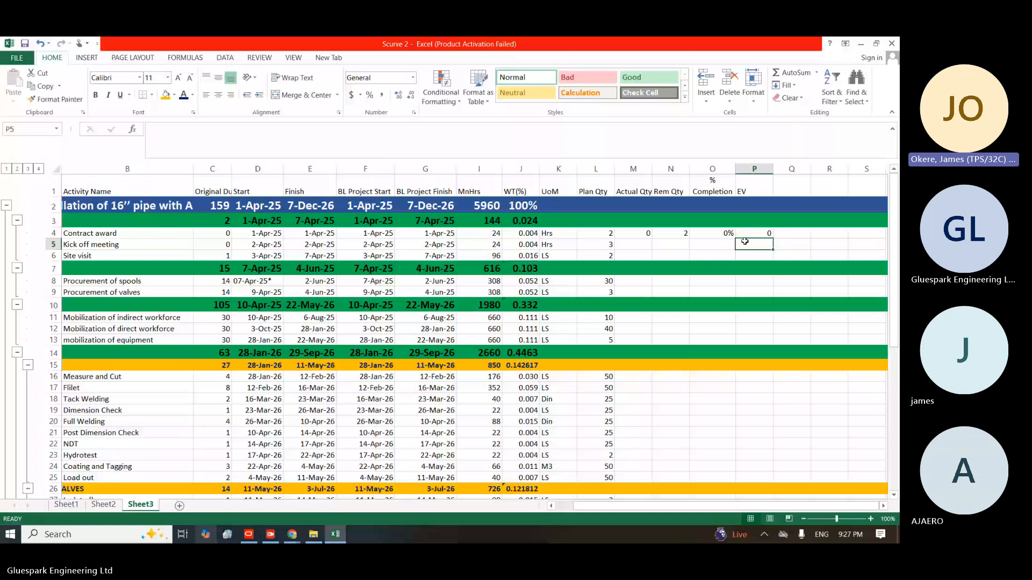
Format the EV of Contract award in P4 to show three decimal places
click(747, 233)
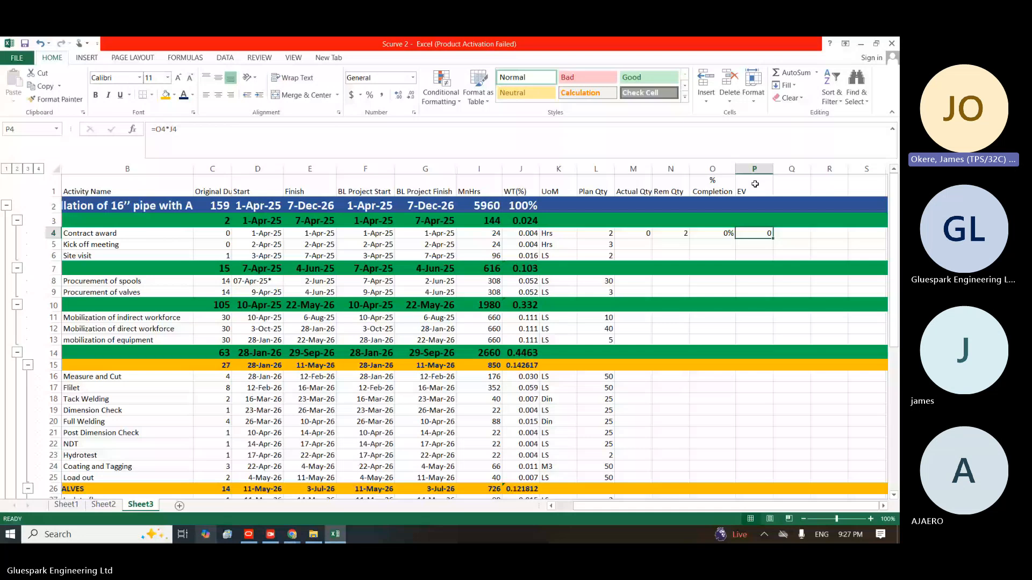
click(411, 96)
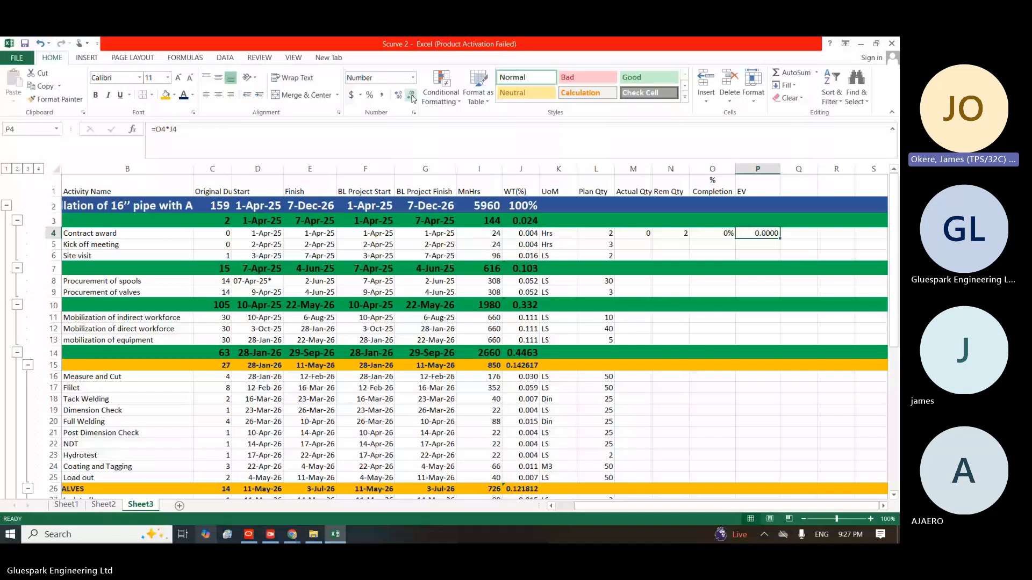
click(411, 97)
Test the EV formula by entering an Actual Qty of 1 for Contract award
click(646, 232)
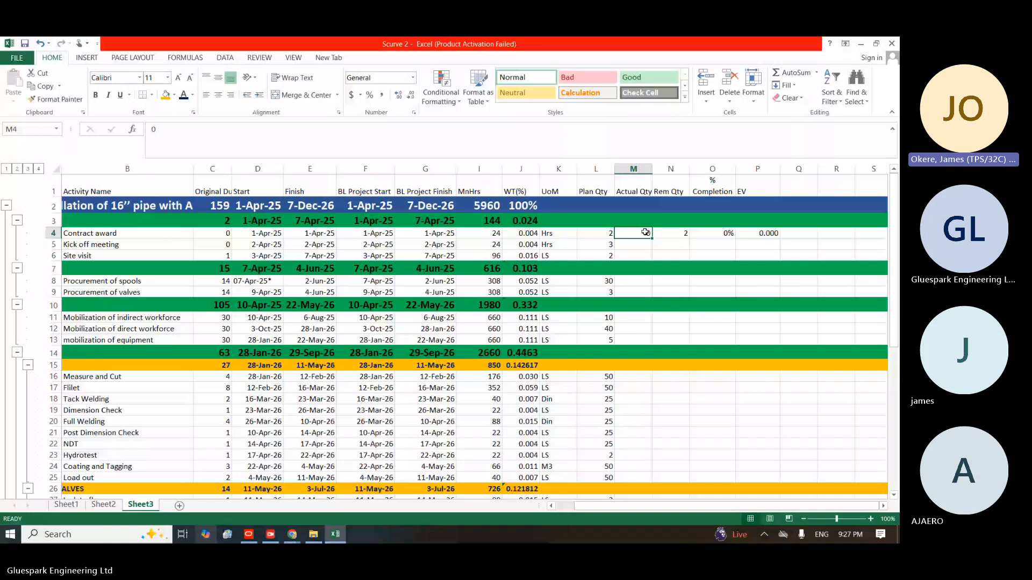
text(1)
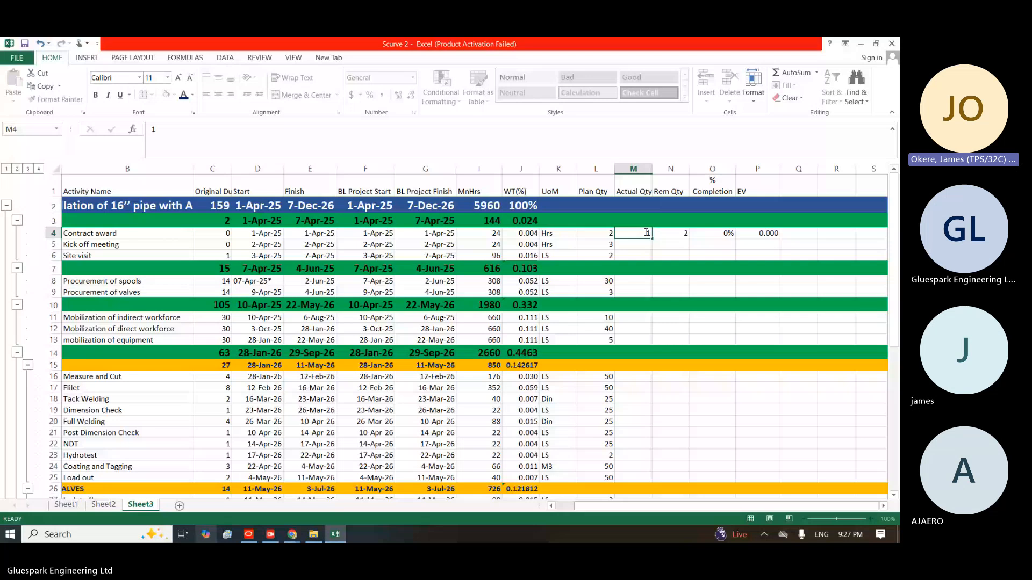
click(772, 233)
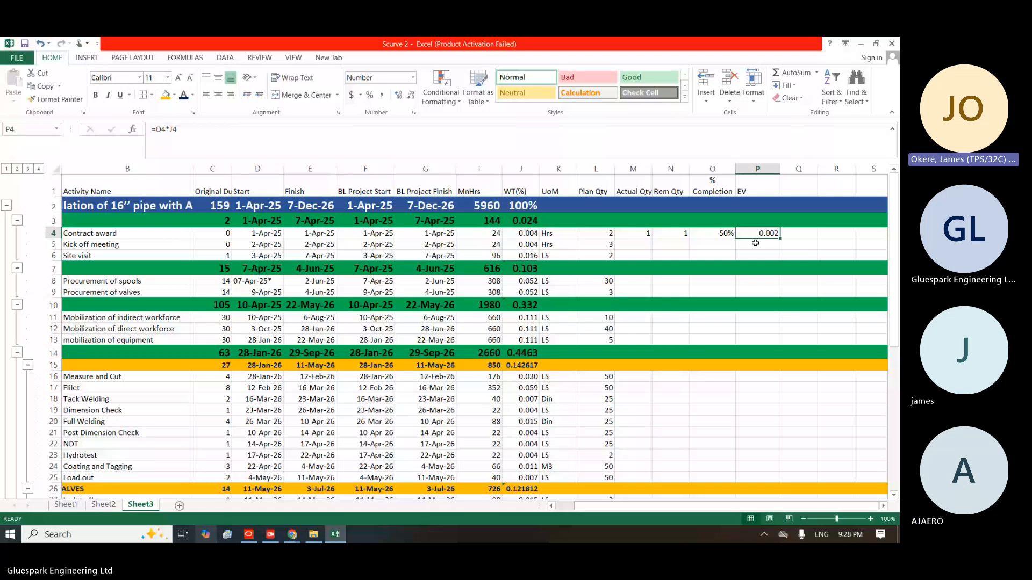
Set the Actual Qty of Contract award to 2
click(649, 233)
text(2)
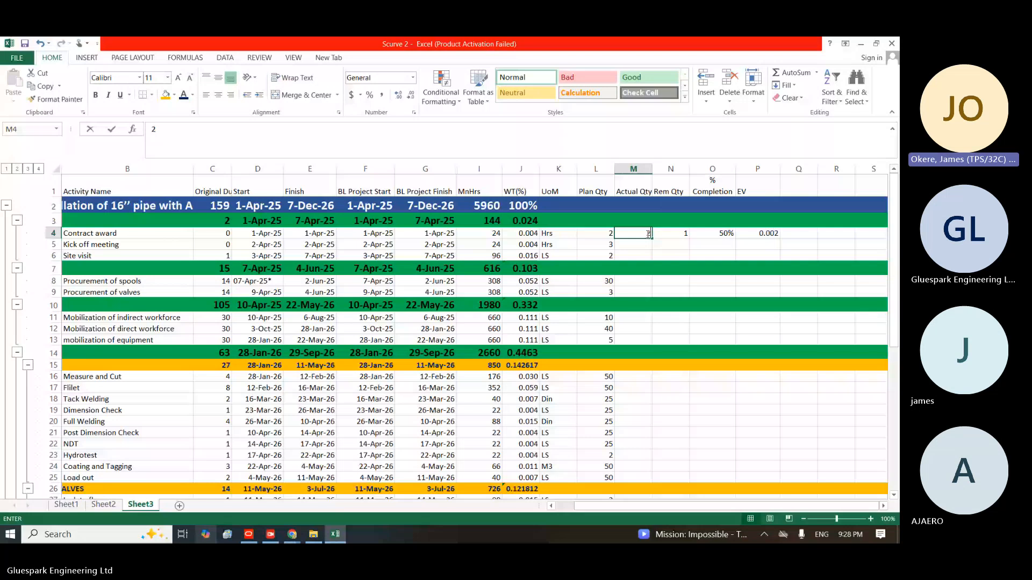
key(Return)
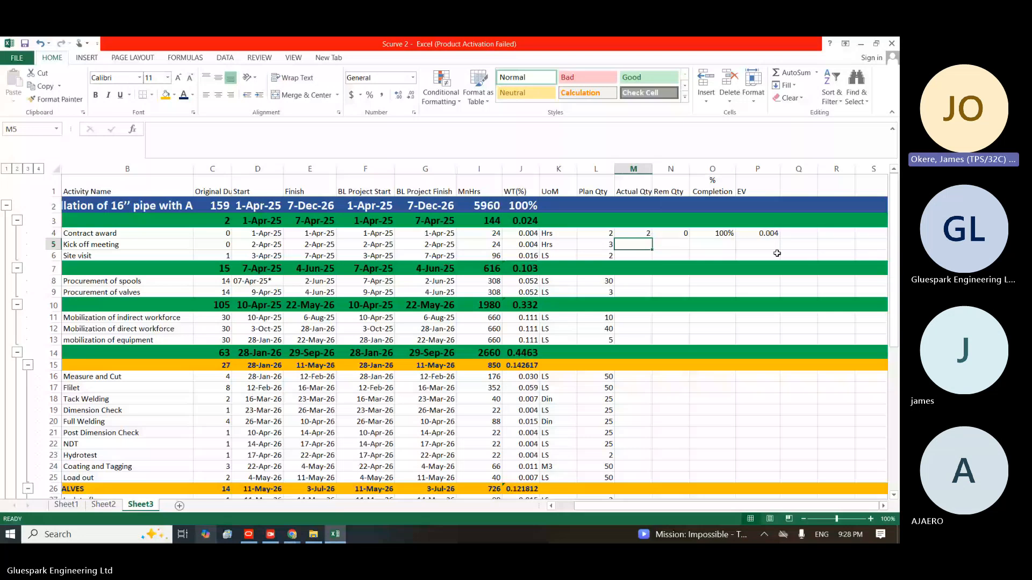
Add the header Cum EV (%) in Q1, beside the EV column
click(635, 235)
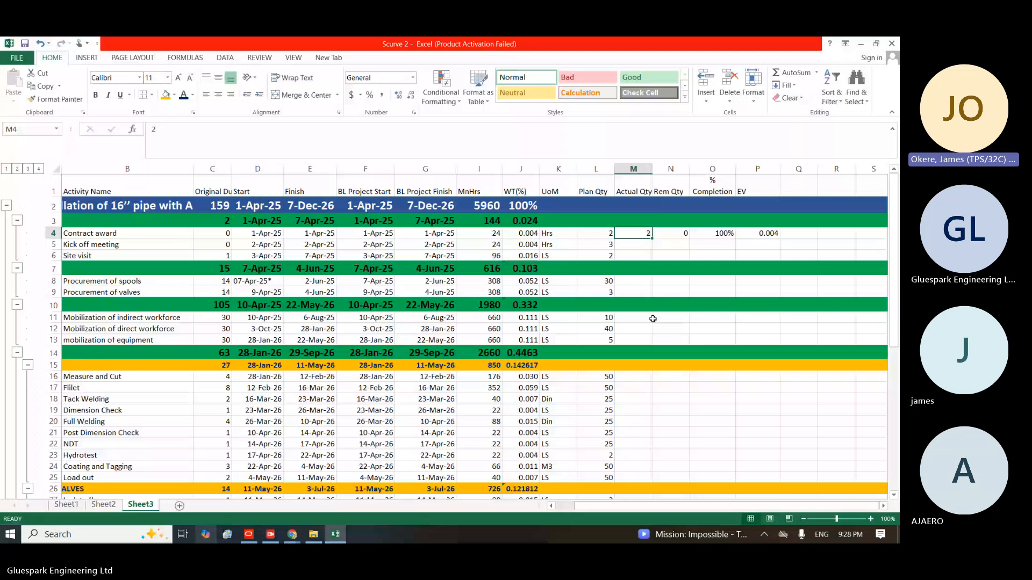
click(798, 231)
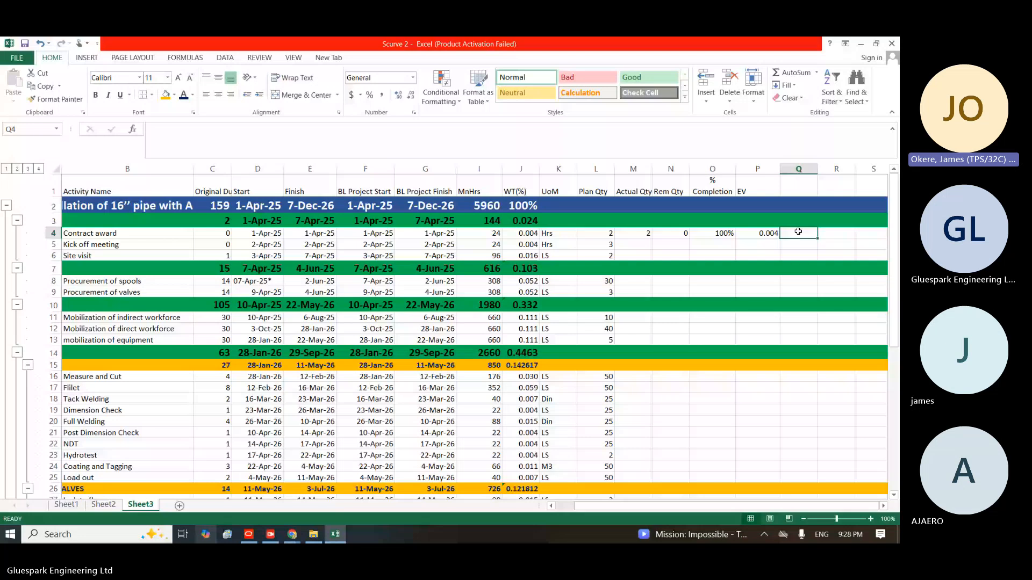
click(797, 179)
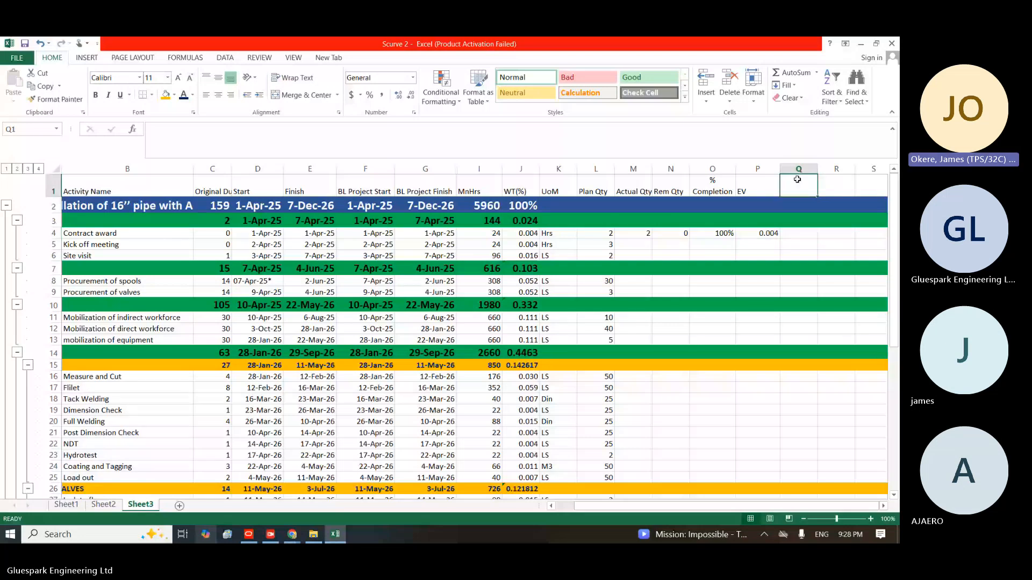
text(CU)
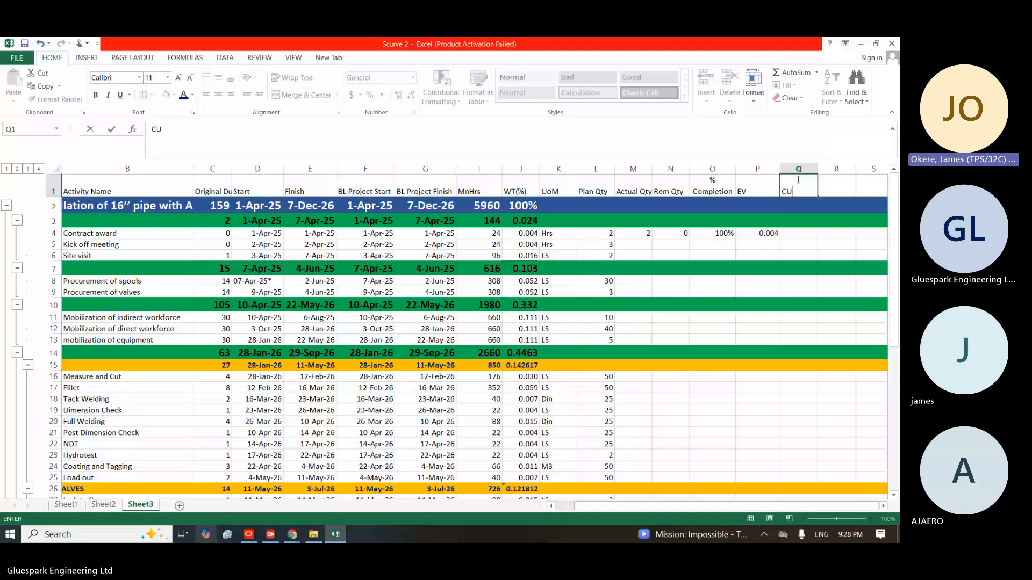
key(BackSpace)
text(um)
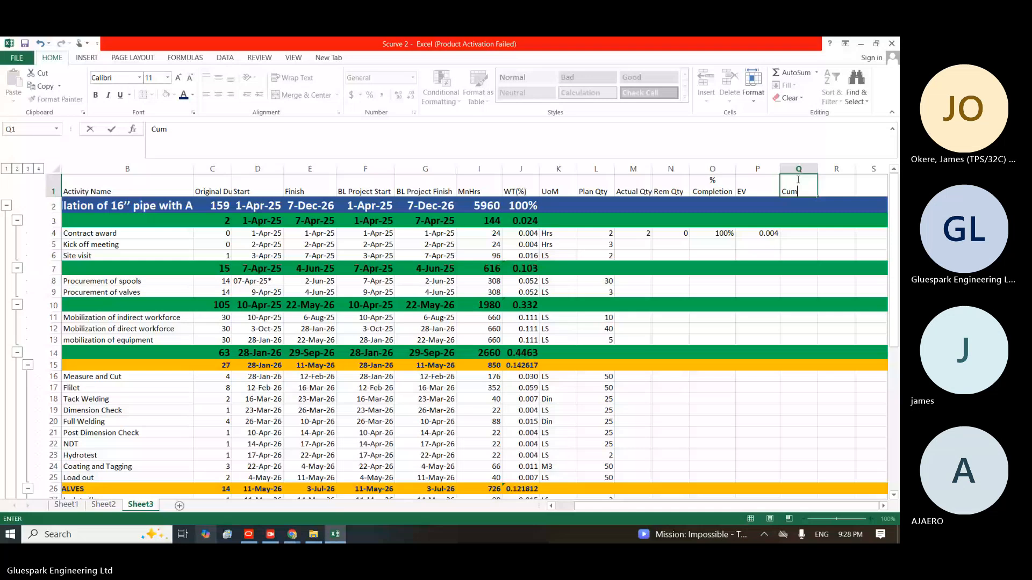
text( EV)
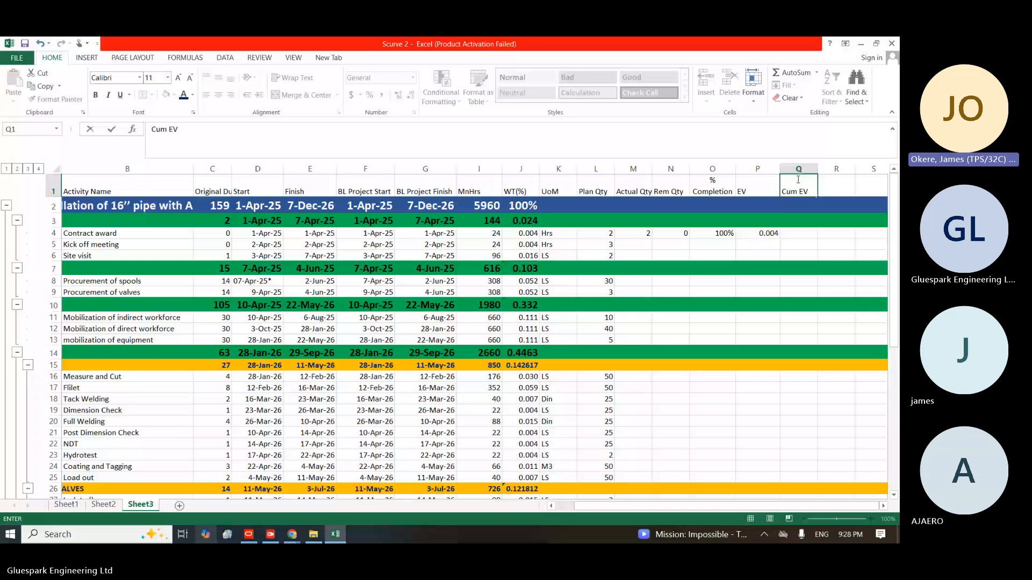
text( (%))
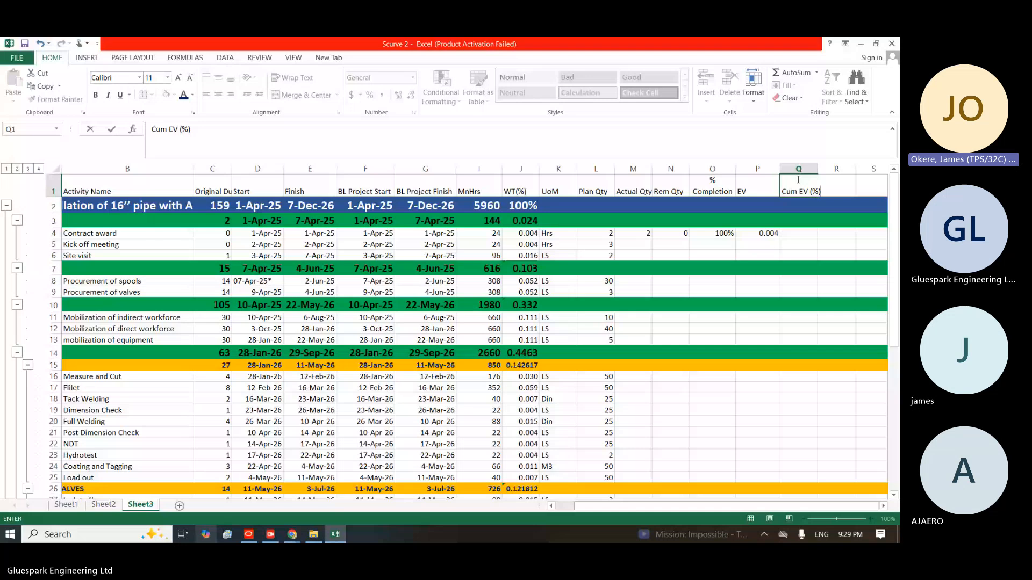
key(Return)
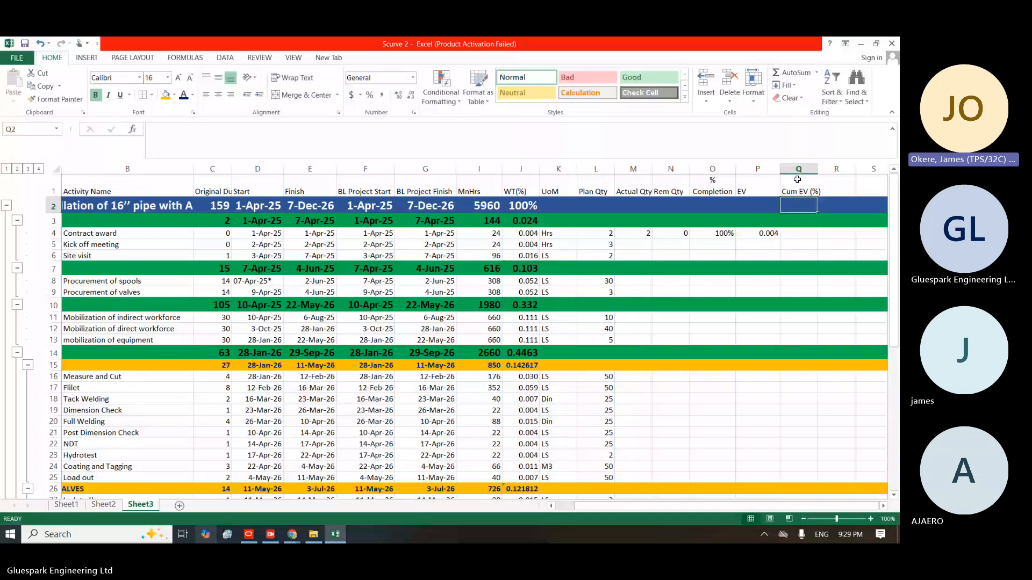
key(super)
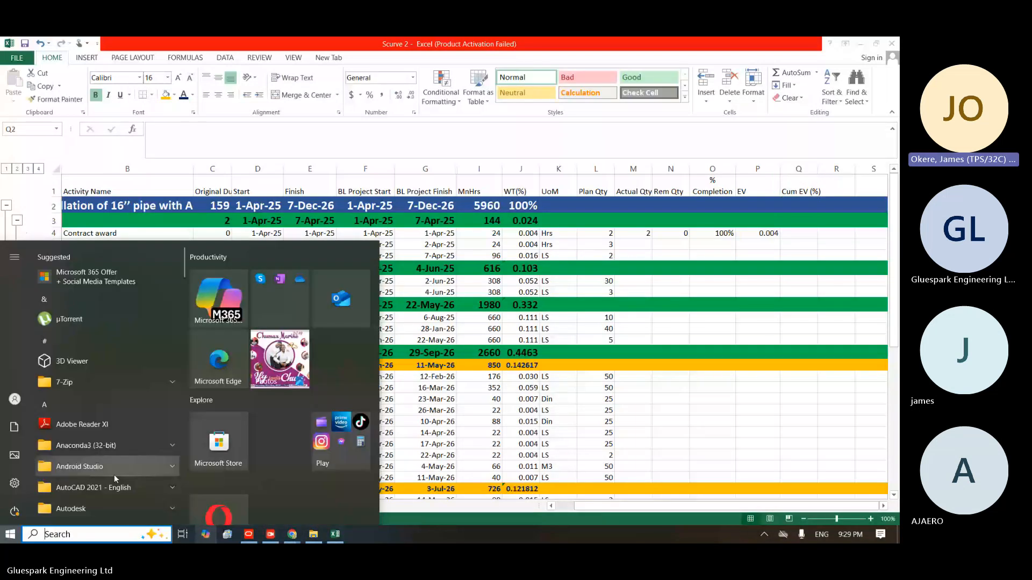
click(734, 209)
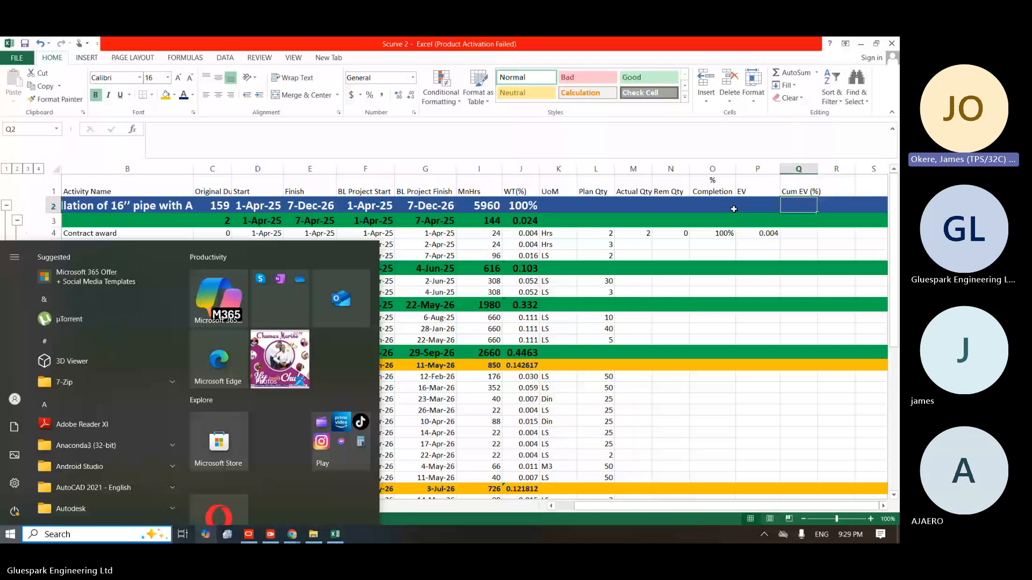
Wrap the Cum EV (%) header text in Q1 and centre it horizontally and vertically
click(793, 191)
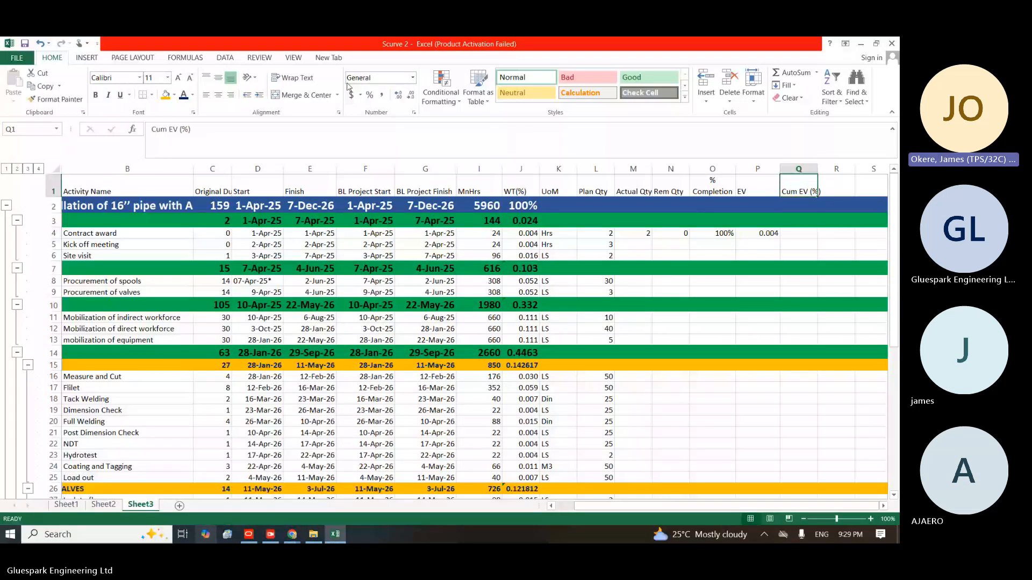
click(294, 78)
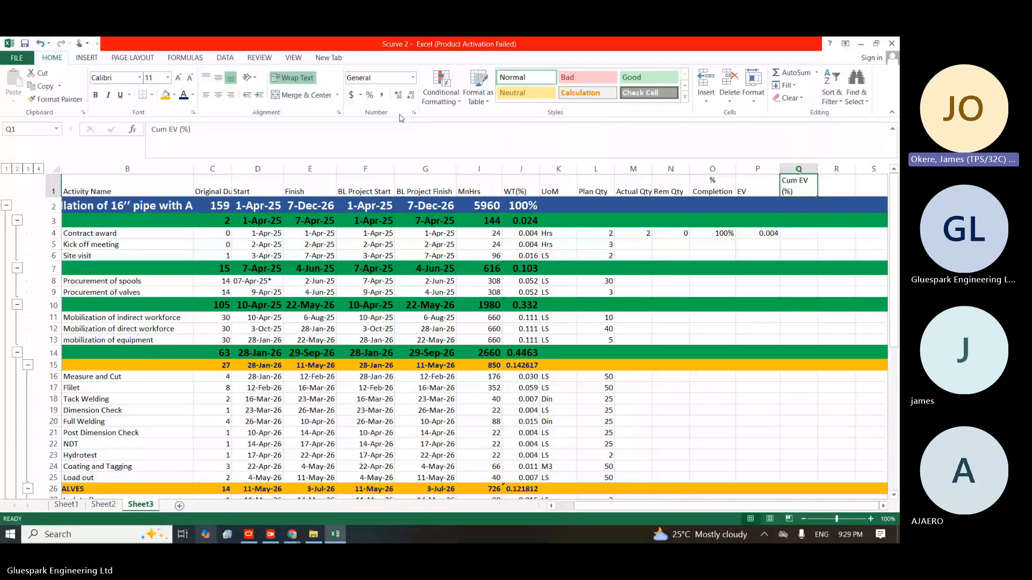
click(219, 96)
click(219, 79)
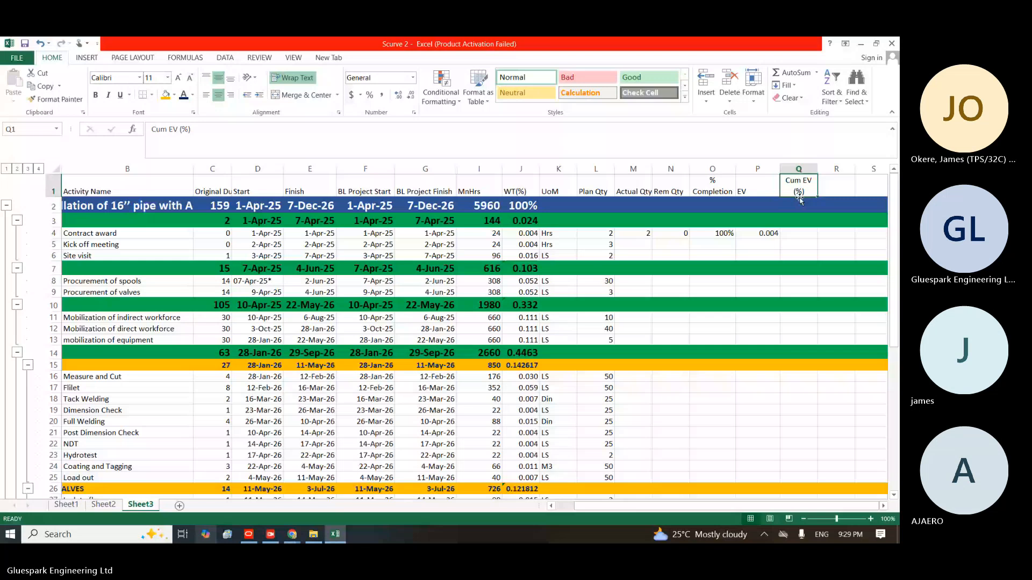
key(ctrl+c)
click(836, 181)
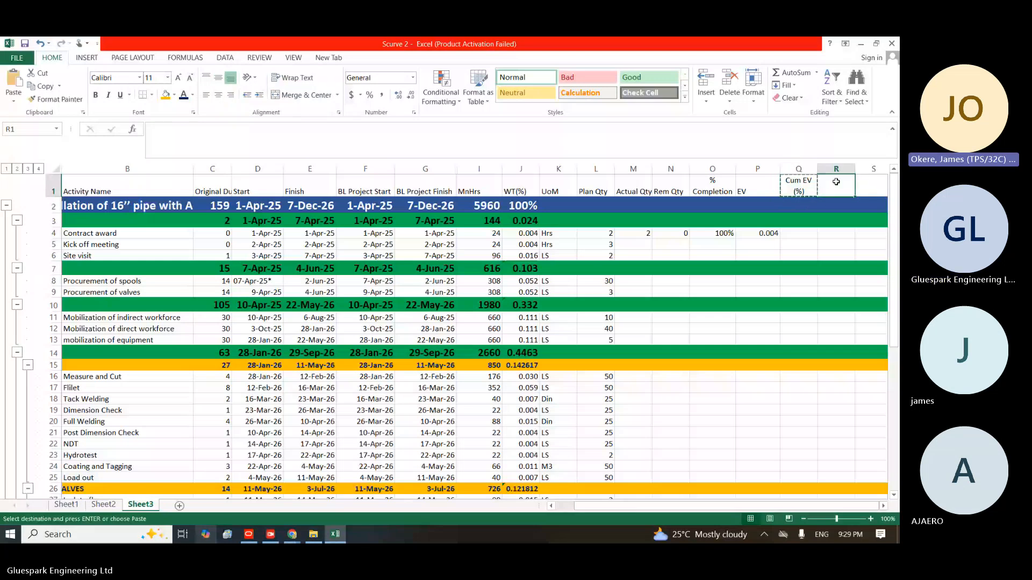
Calculate the project's cumulative EV in Q2 with the formula =SUM(P3:P49)
click(798, 204)
key(Escape)
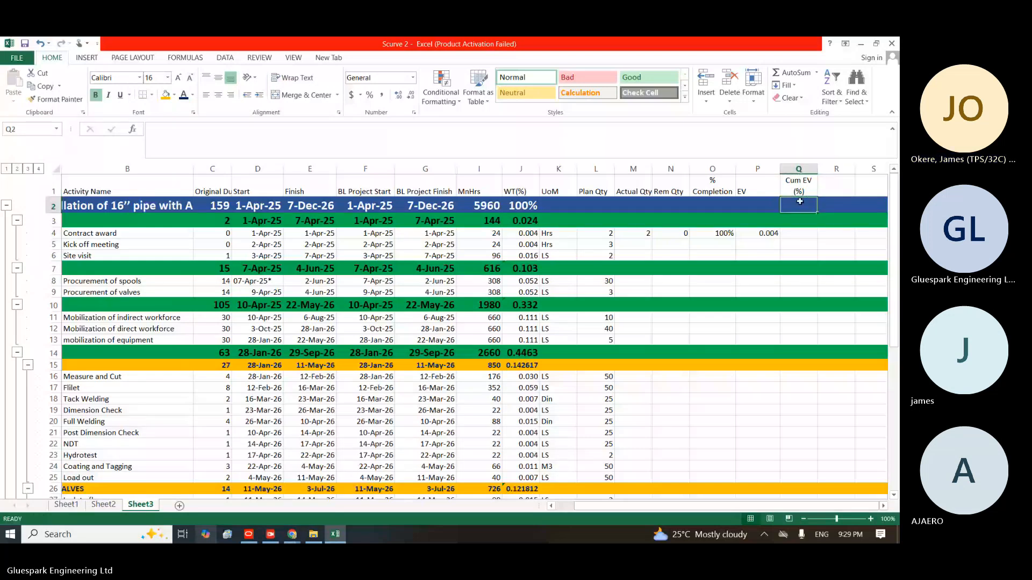
text(=su)
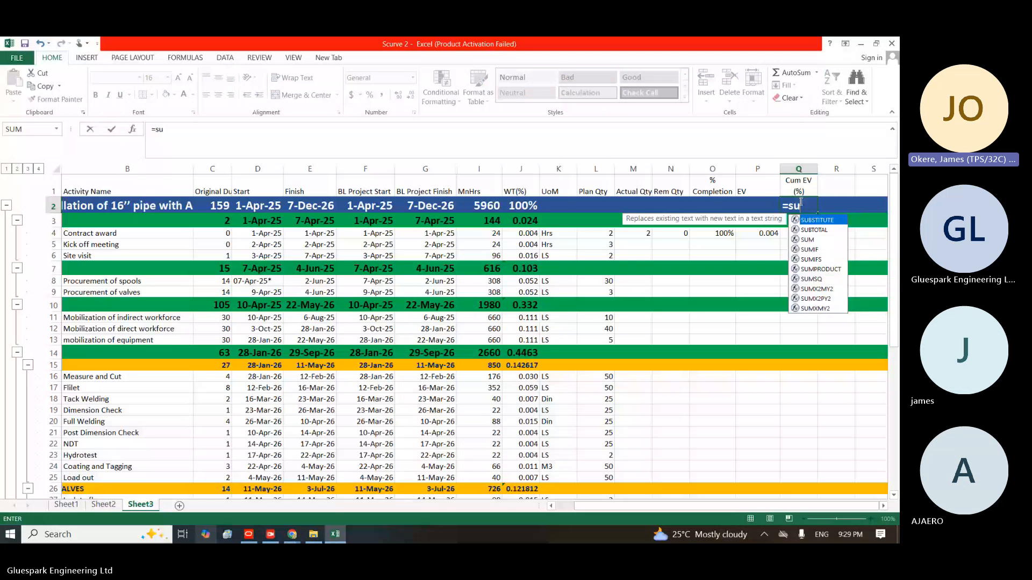
text(m)
key(Tab)
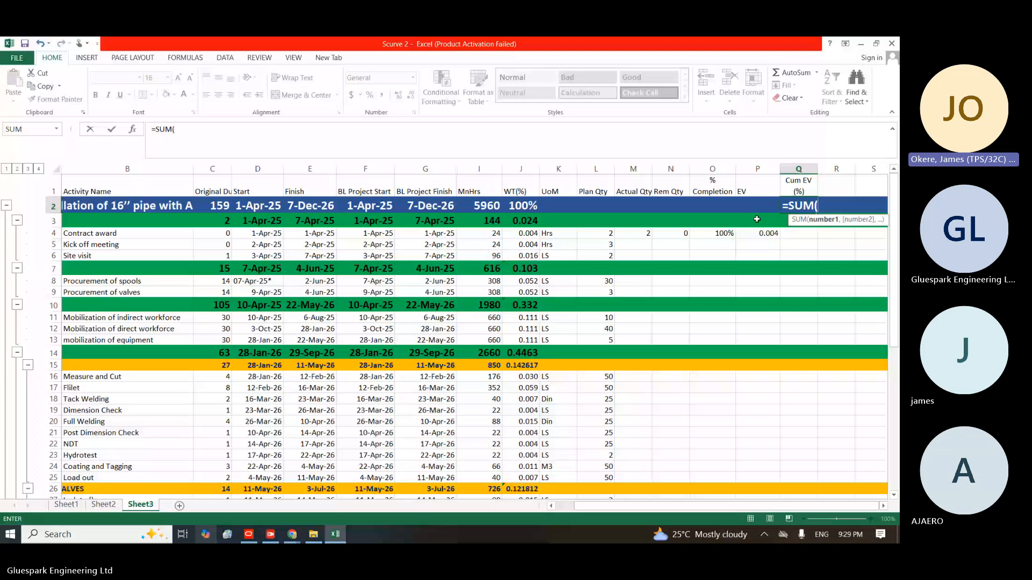
drag(757, 219, 752, 458)
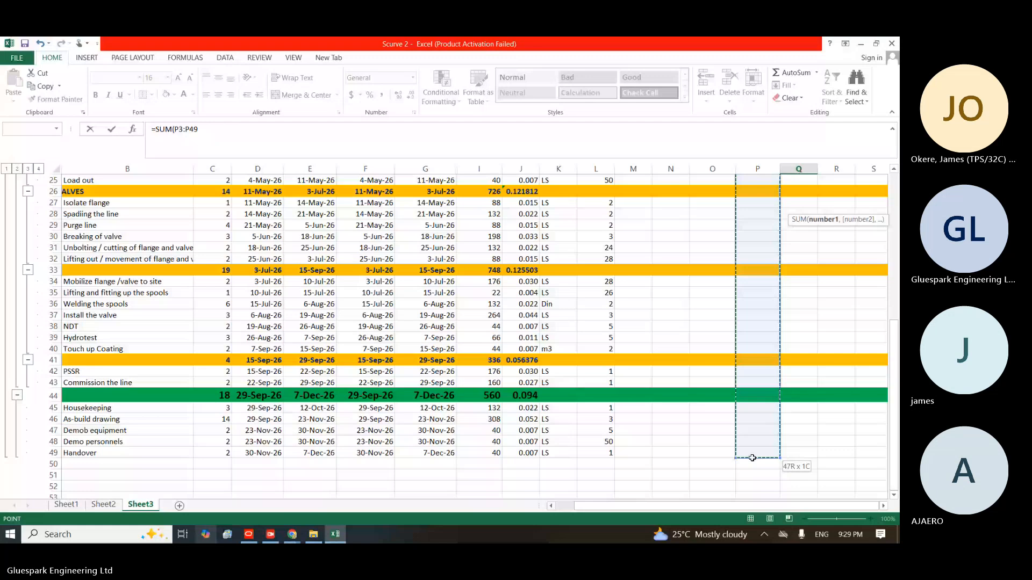
key(Return)
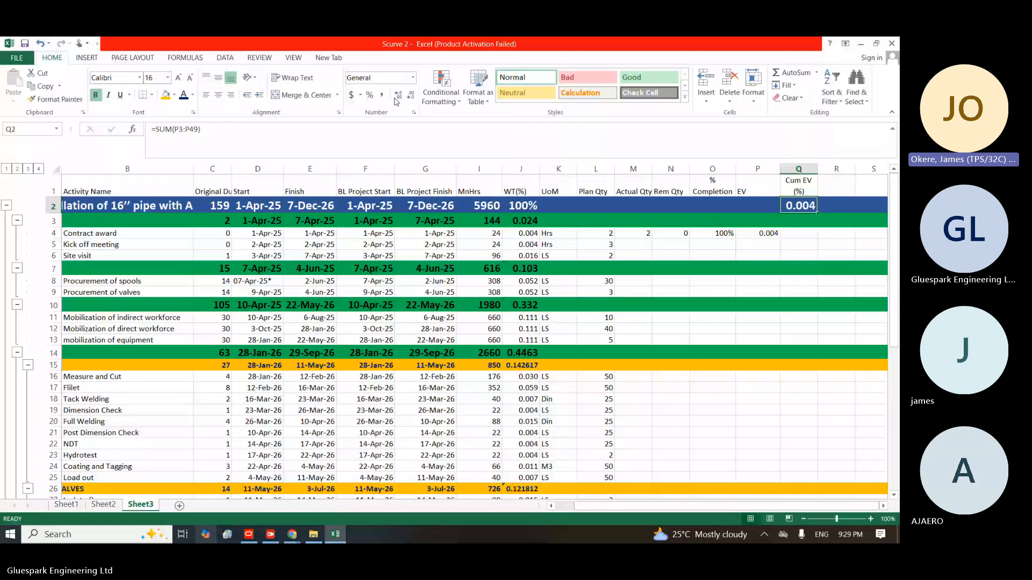
Format the cumulative EV in Q2 as a percentage with two decimals and widen column Q to fit its header
click(369, 95)
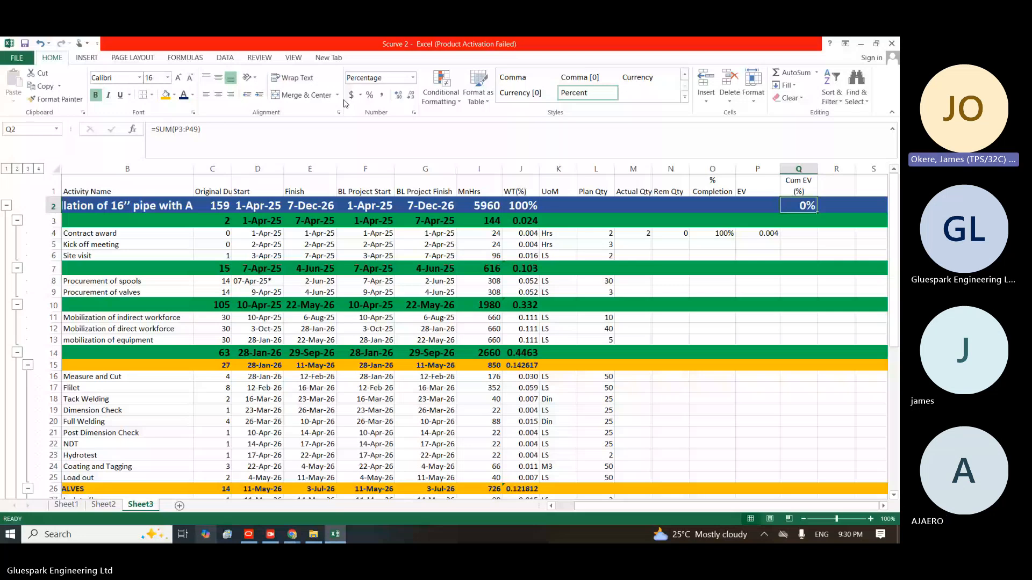
double_click(398, 95)
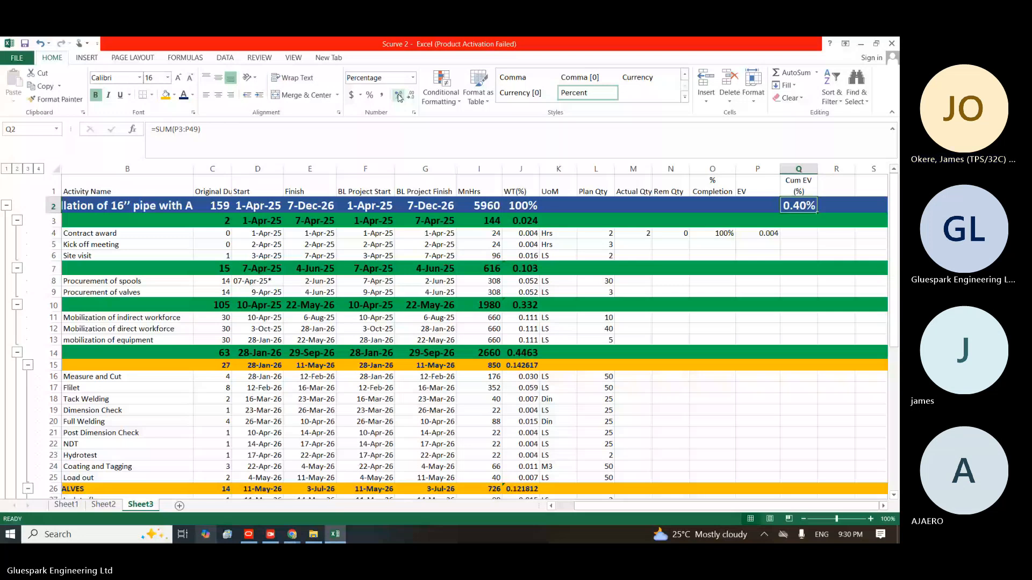
click(398, 96)
click(410, 95)
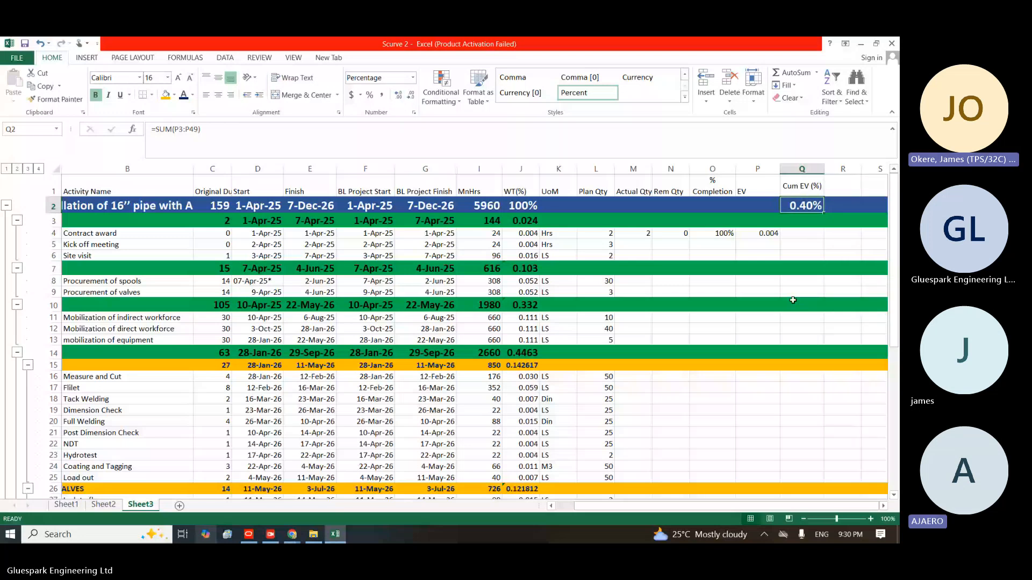
Copy Contract award's Actual Qty, Rem Qty, % Completion and EV cells (M4:P4) to Kick off meeting and Site visit in rows 5 and 6
click(801, 238)
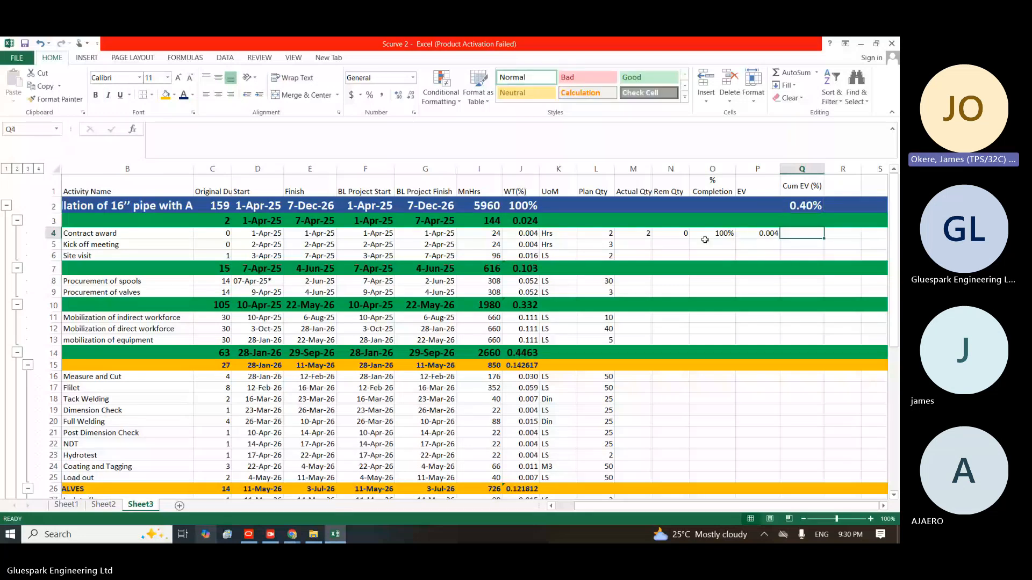
click(638, 233)
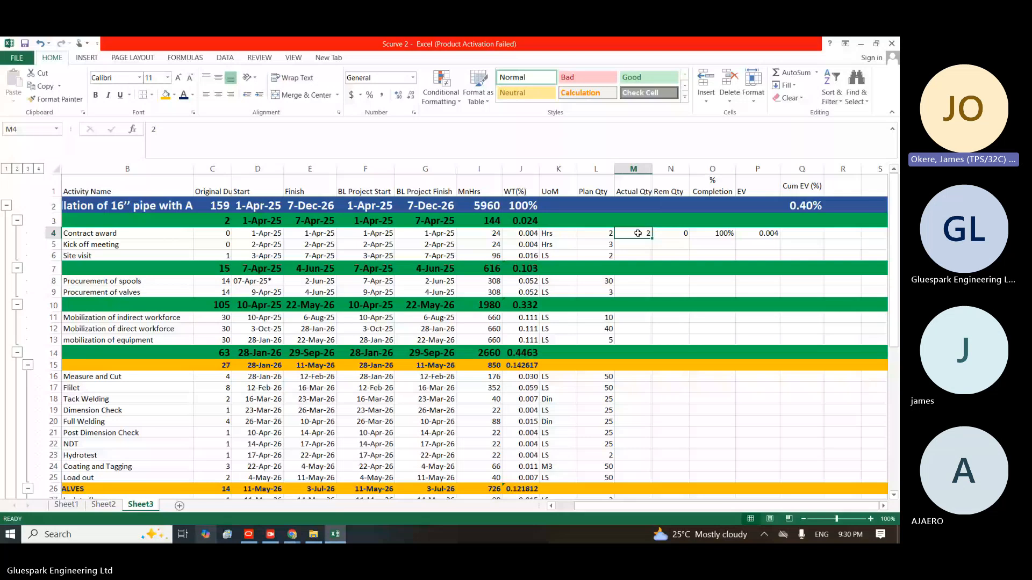
key(ctrl+shift+Right)
key(ctrl+c)
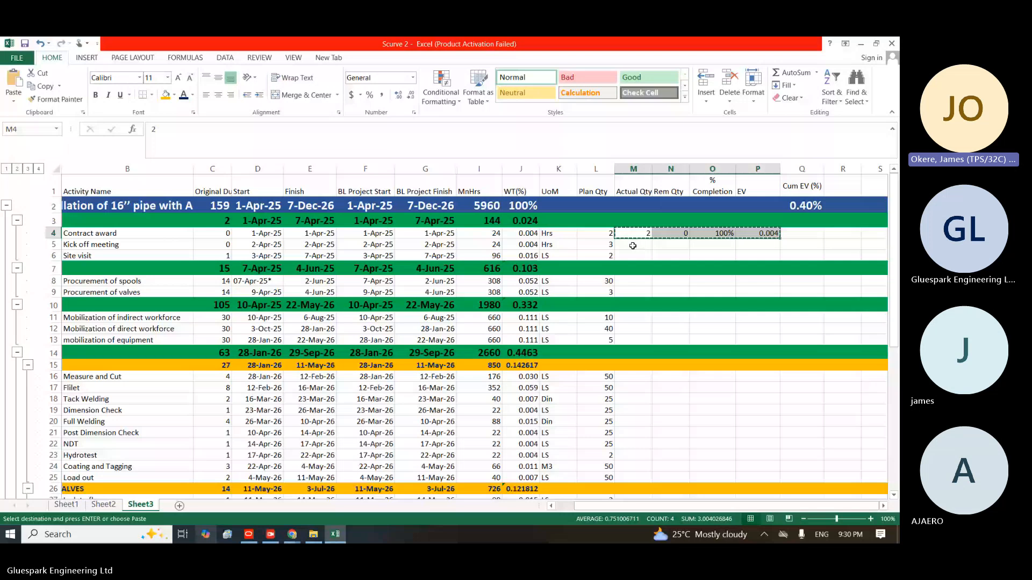
drag(633, 246, 634, 256)
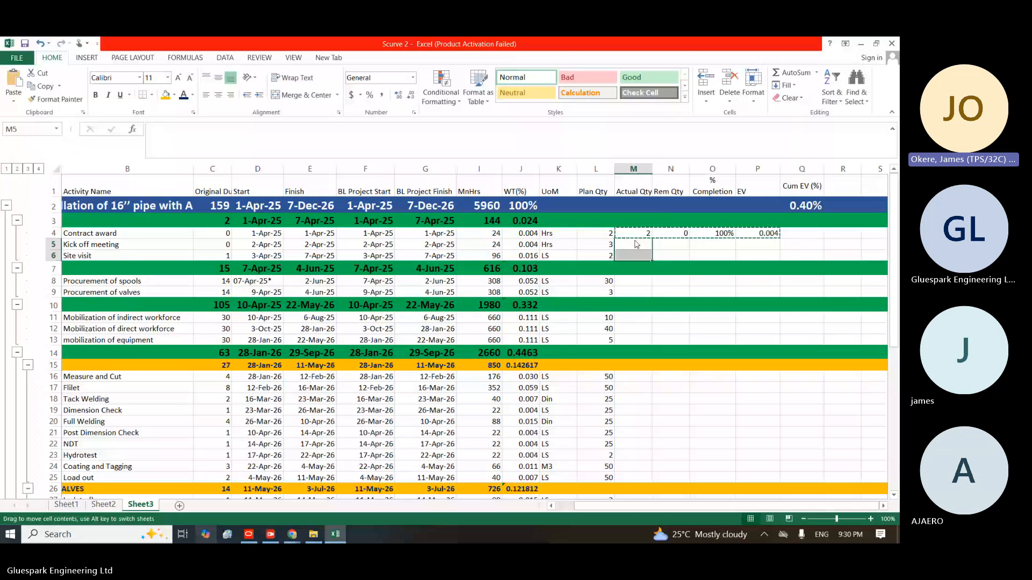
drag(635, 245, 630, 257)
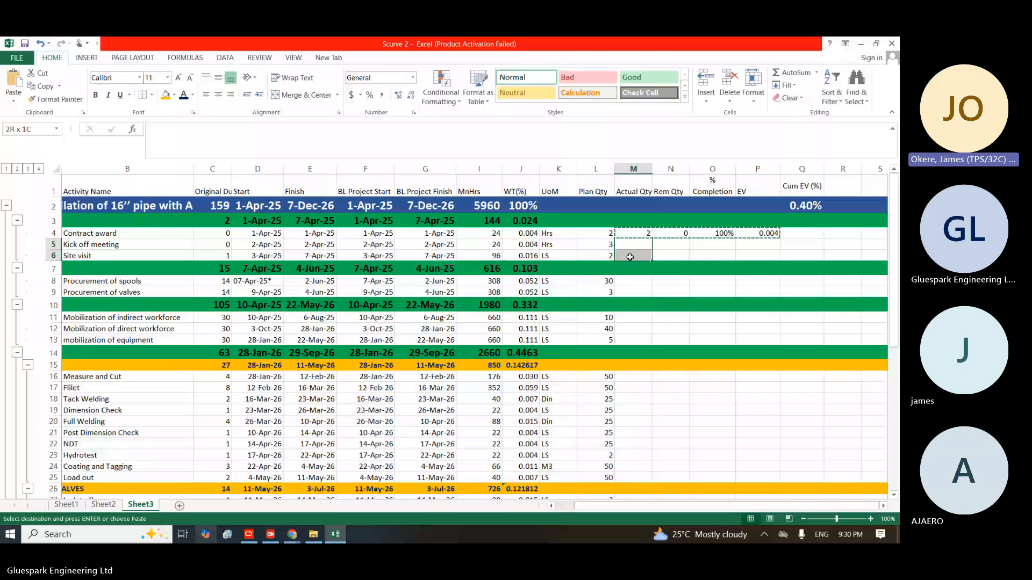
key(ctrl+v)
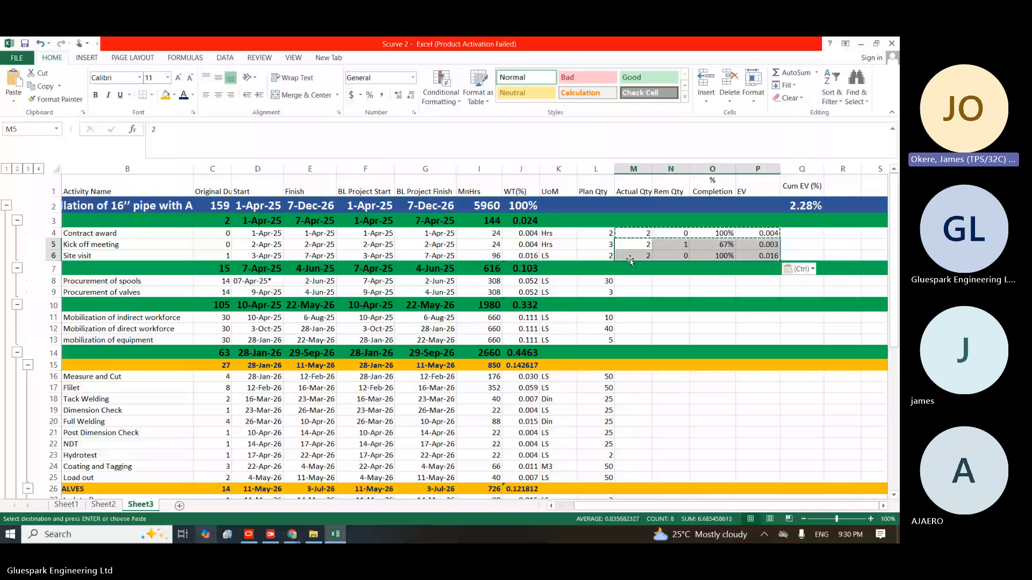
Paste the copied M4:P4 cells into the procurement rows 8–9, the mobilization rows 11–13 and the activities in rows 16–25
click(635, 281)
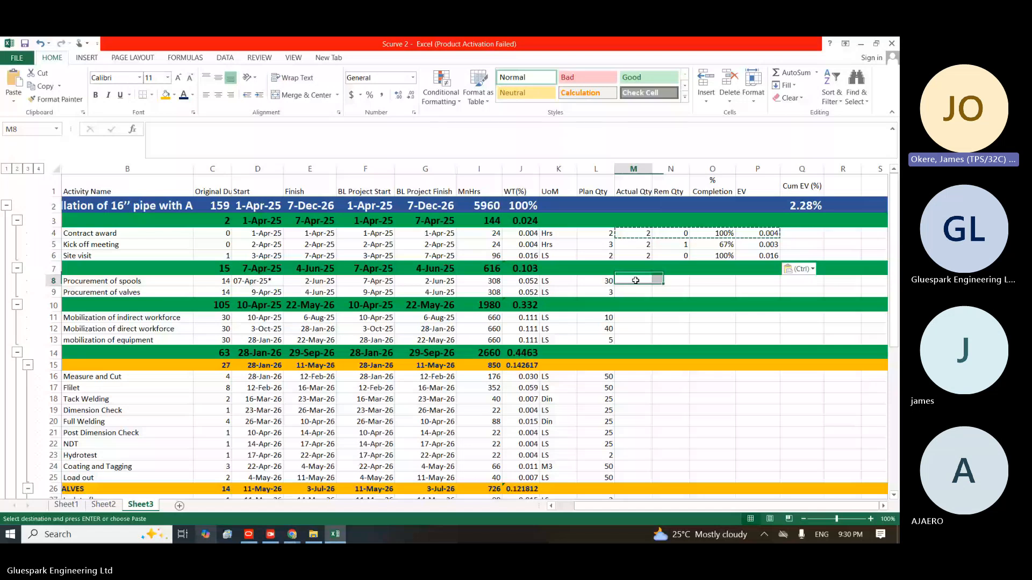
drag(636, 280, 634, 292)
key(ctrl+v)
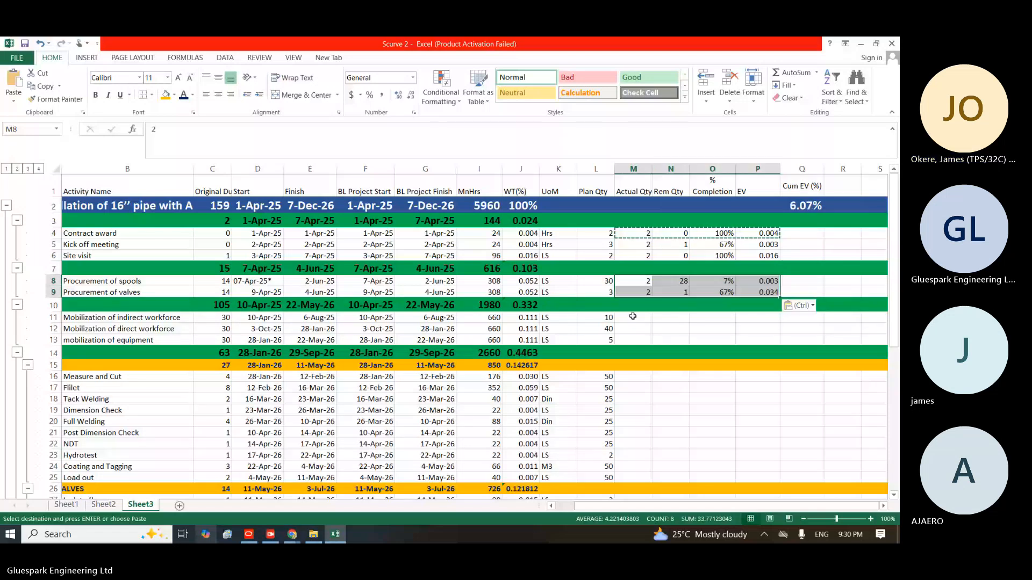
drag(632, 317, 634, 339)
key(ctrl+v)
drag(634, 376, 635, 477)
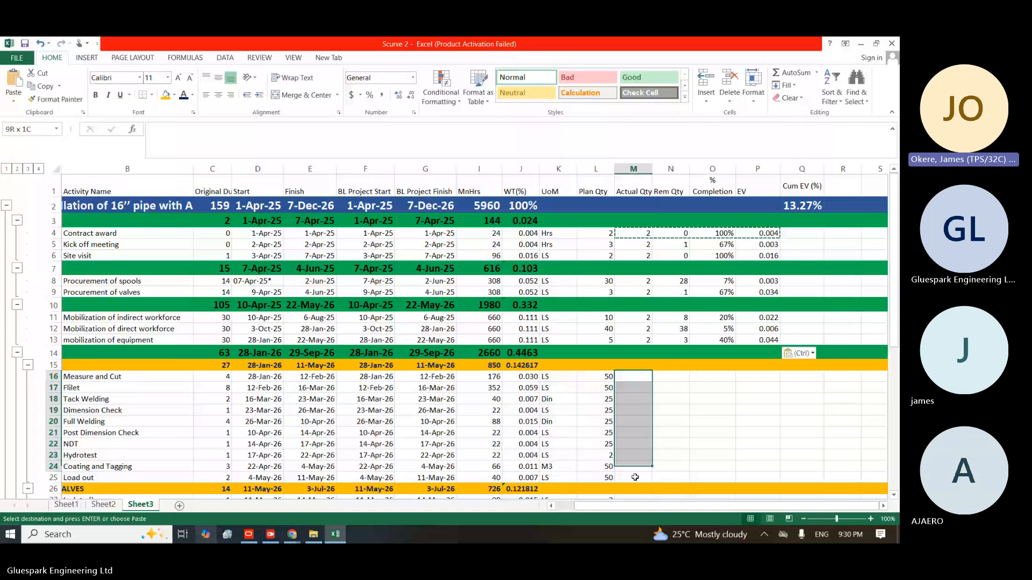
key(ctrl+v)
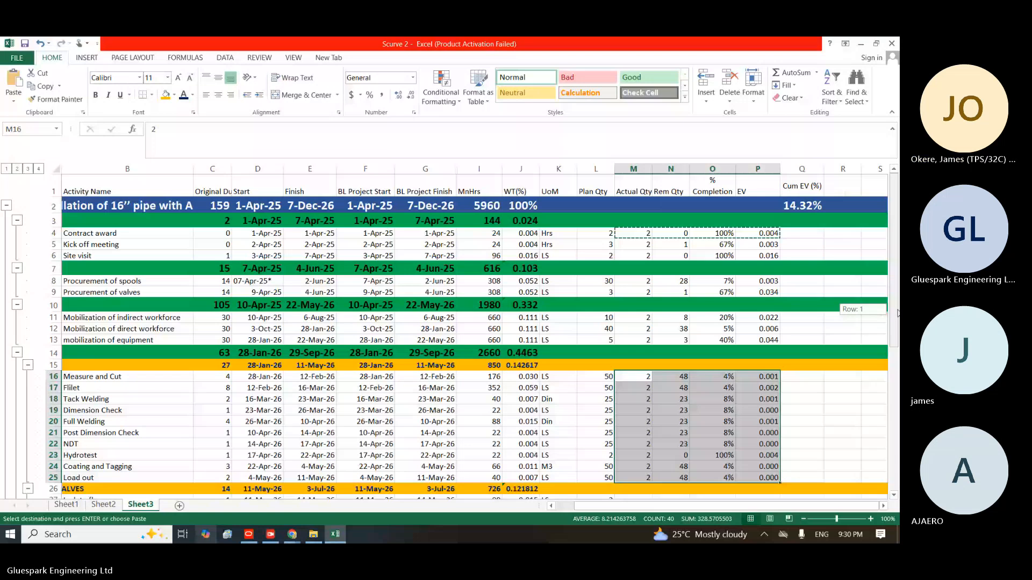
Copy Load out's Actual Qty, Rem Qty, % Completion and EV cells (M25:P25) into activity rows 27–32 and 34–40
drag(897, 310, 897, 386)
double_click(633, 340)
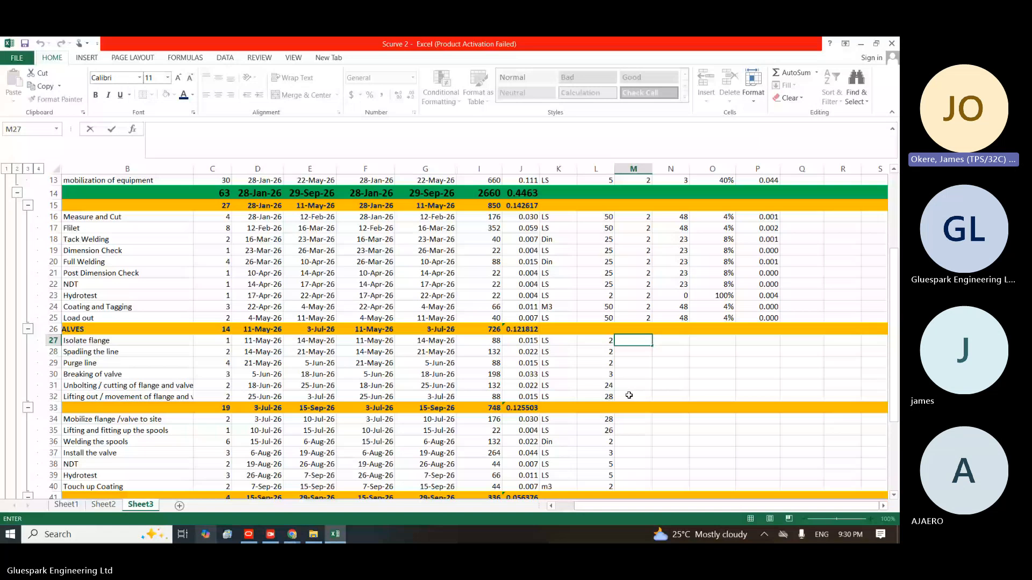
drag(634, 318, 764, 321)
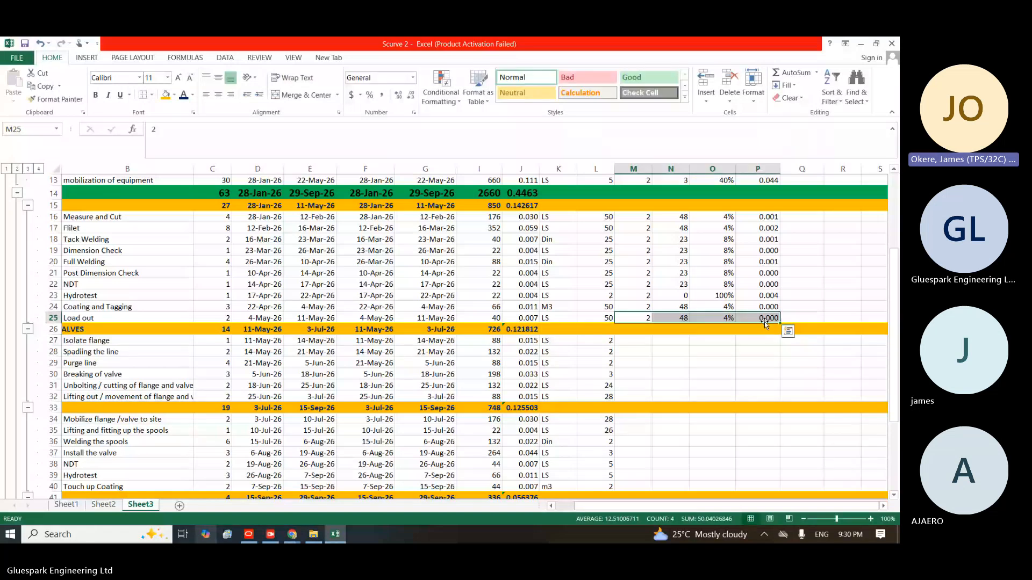
key(ctrl+c)
drag(634, 340, 639, 399)
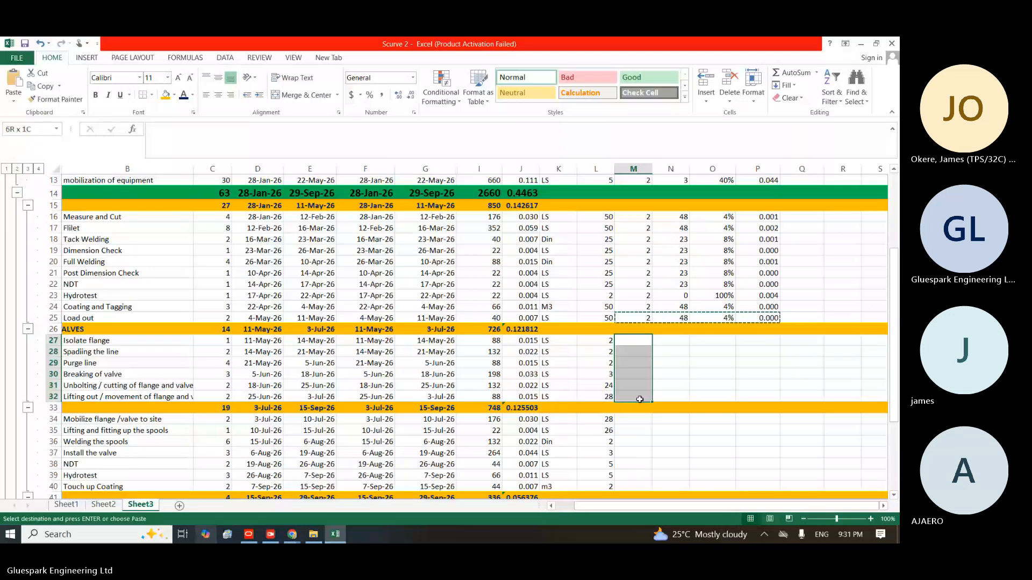
key(ctrl+v)
drag(634, 420, 634, 486)
key(ctrl+v)
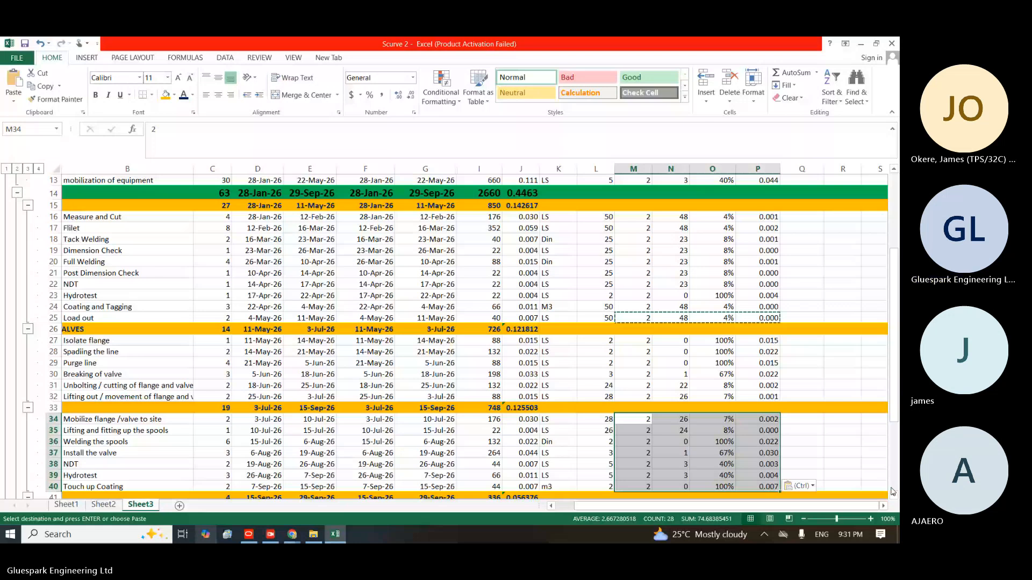
Paste the copied M25:P25 cells into PSSR and Commission the line in rows 42–43 and the closing activities in rows 45–49
scroll(893, 492, down, 3)
drag(634, 394, 633, 405)
key(ctrl+v)
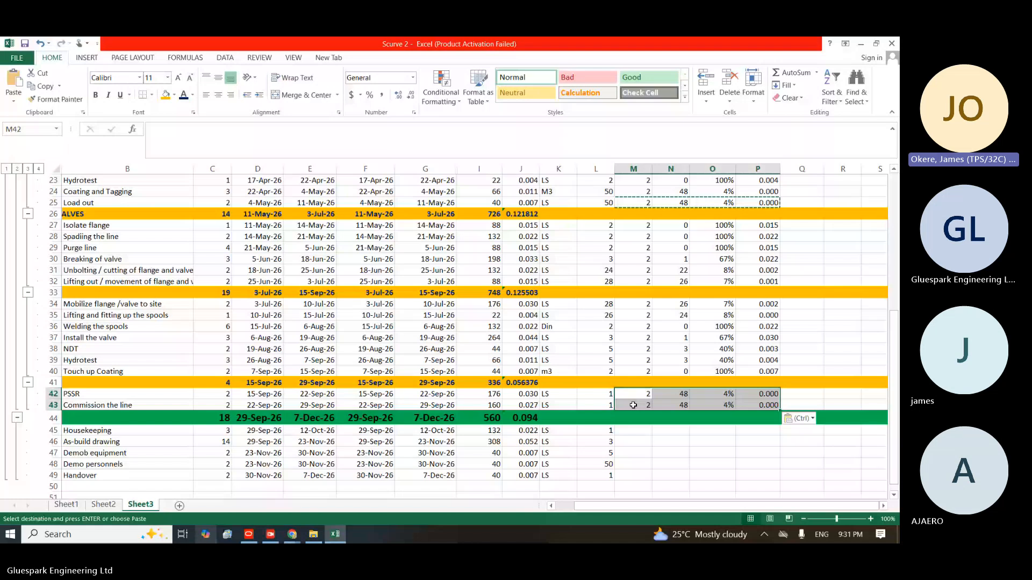
drag(633, 430, 758, 475)
key(ctrl+v)
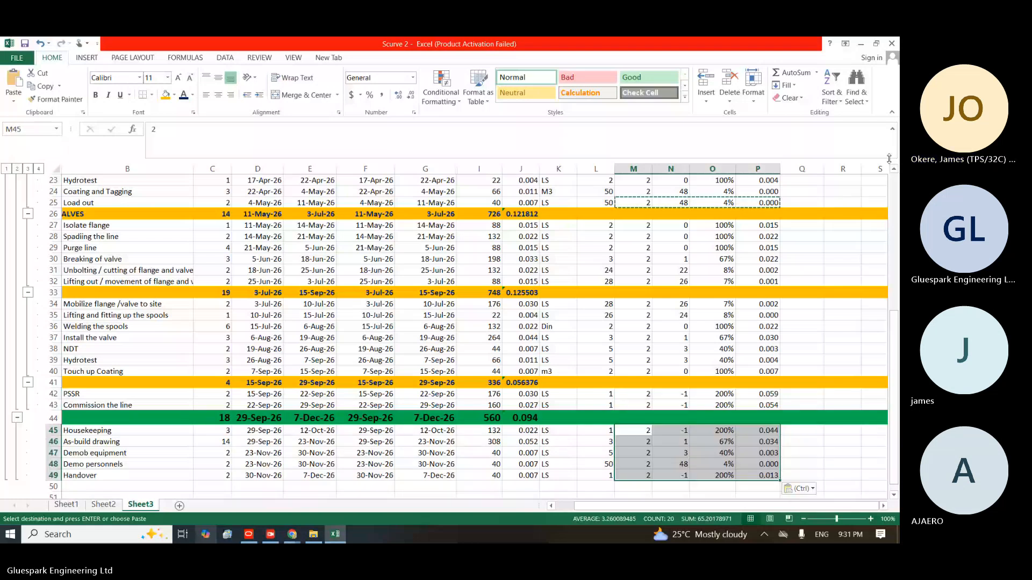
Copy the Plan Qty values in L4:L49 over the Actual Qty column from M4, and widen column Q to fit the cumulative EV
drag(894, 323, 893, 187)
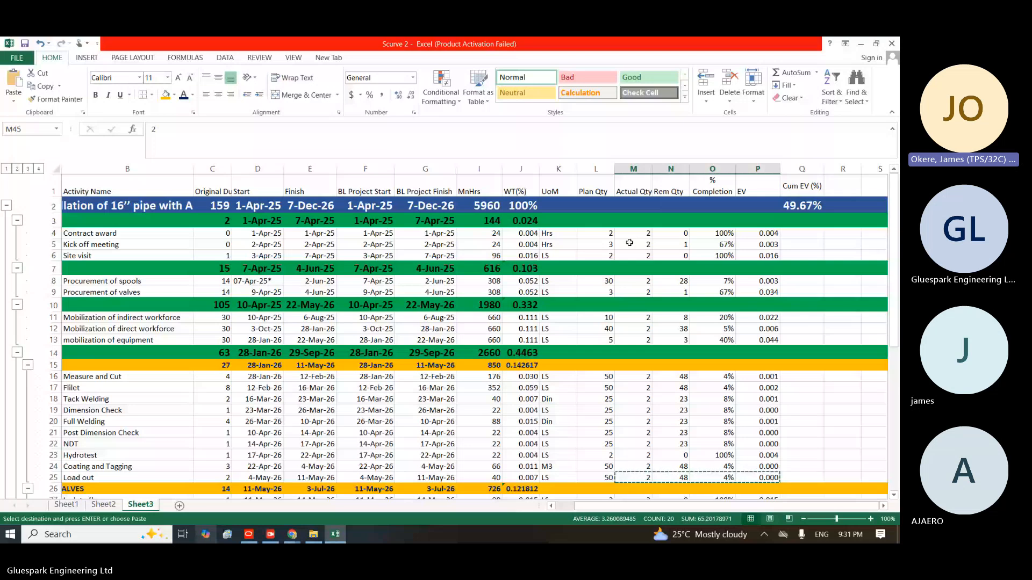
click(599, 233)
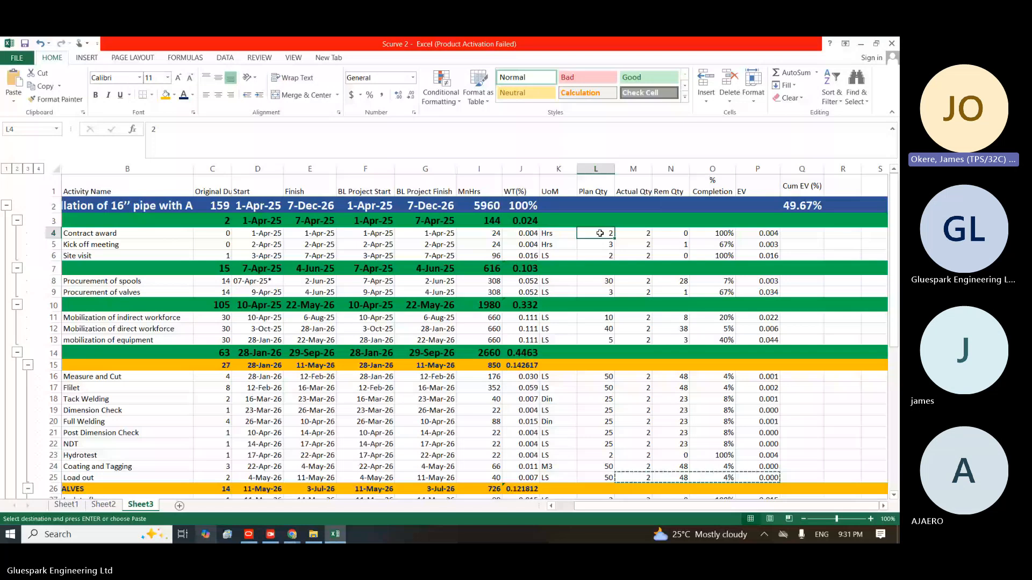
drag(599, 233, 605, 456)
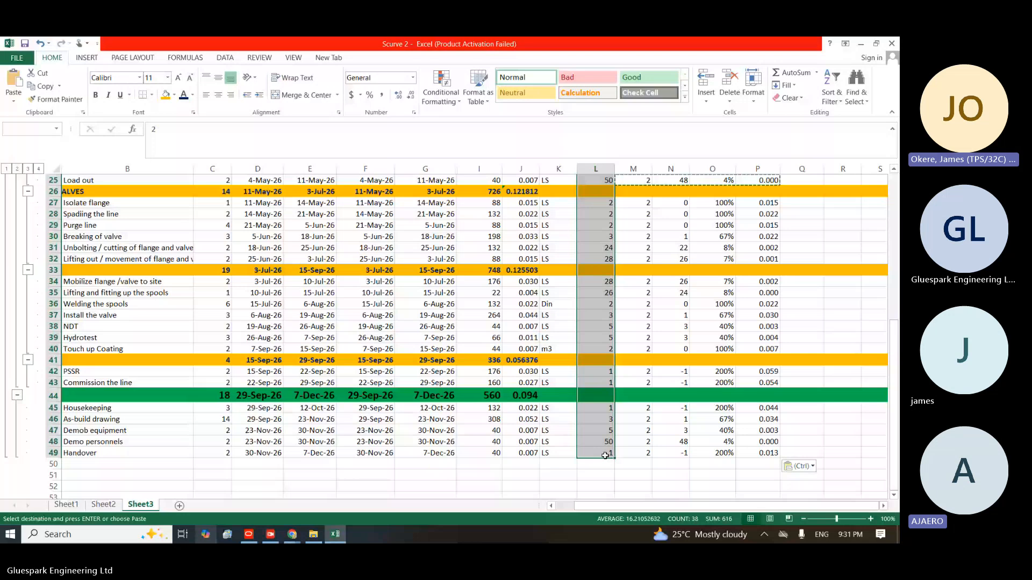
key(ctrl+c)
scroll(872, 189, up, 8)
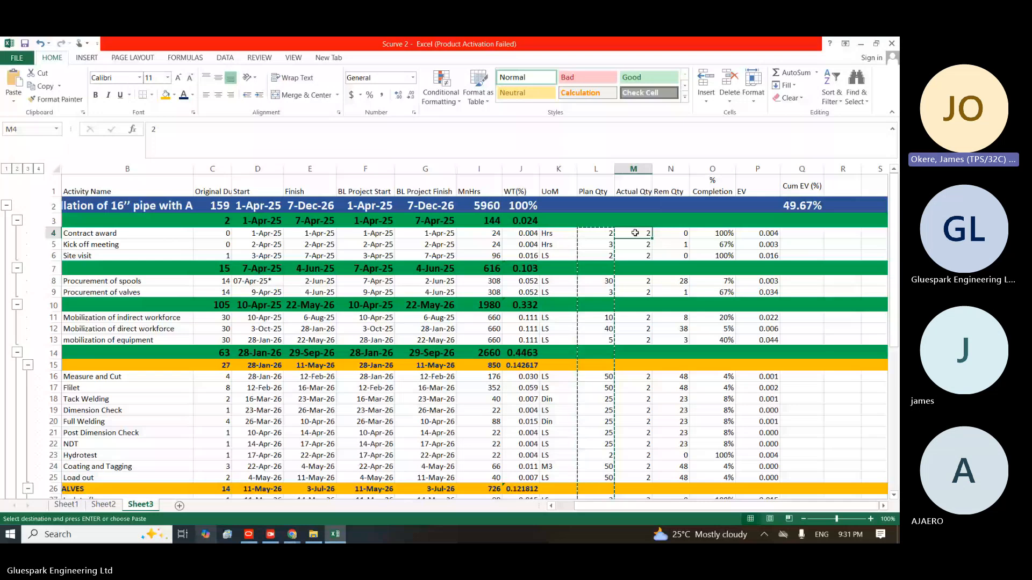
key(ctrl+v)
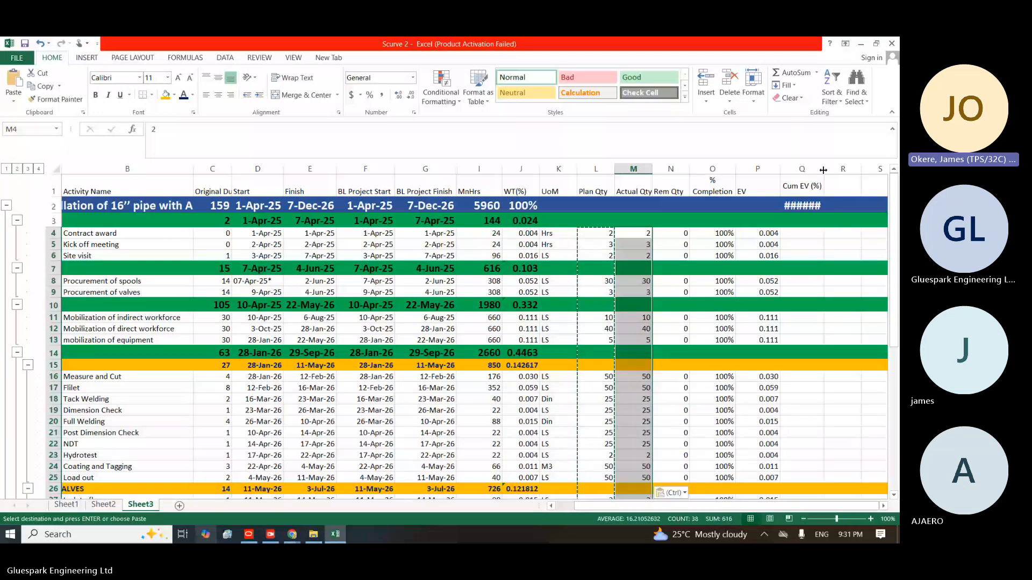
drag(823, 170, 829, 170)
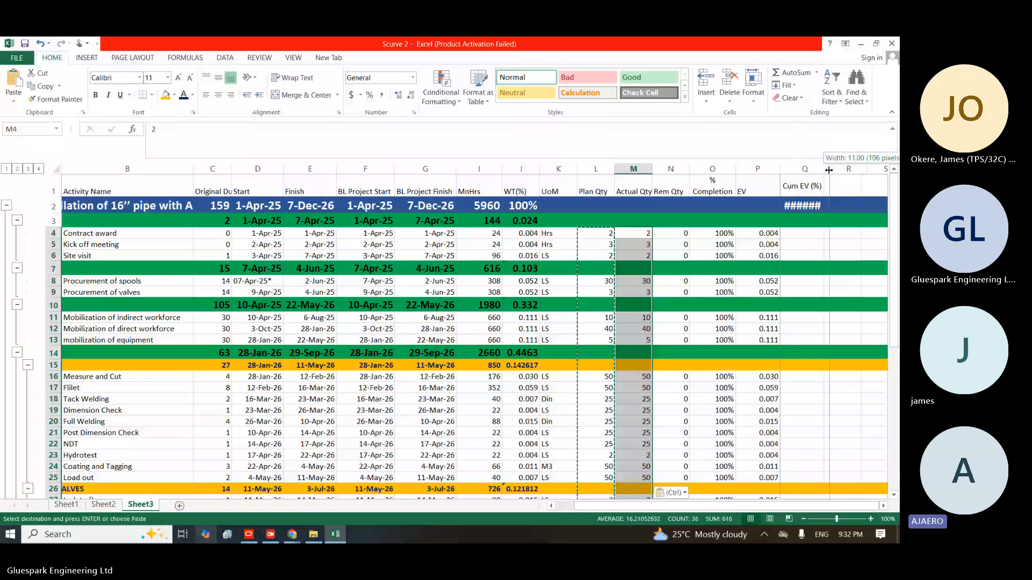
drag(829, 170, 828, 170)
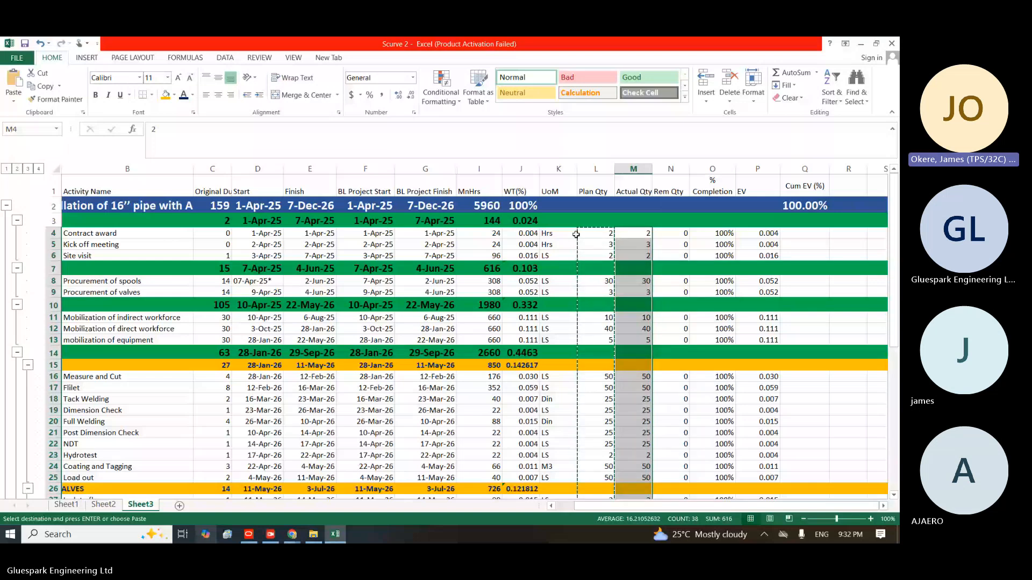
Calculate the General group's cumulative EV in Q3 with the formula =SUM(P4:P60)
scroll(576, 235, left, 1)
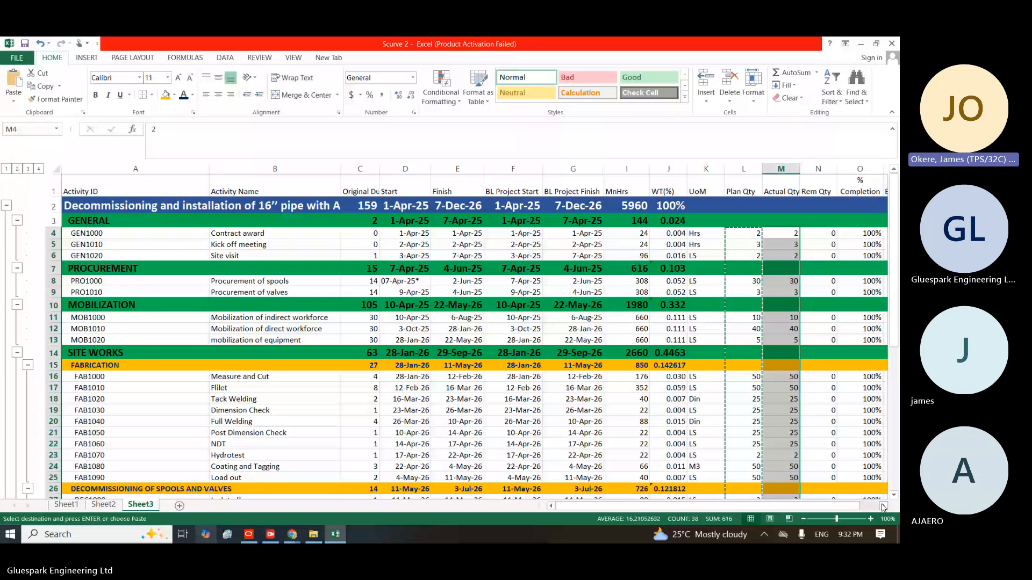
click(883, 506)
click(636, 220)
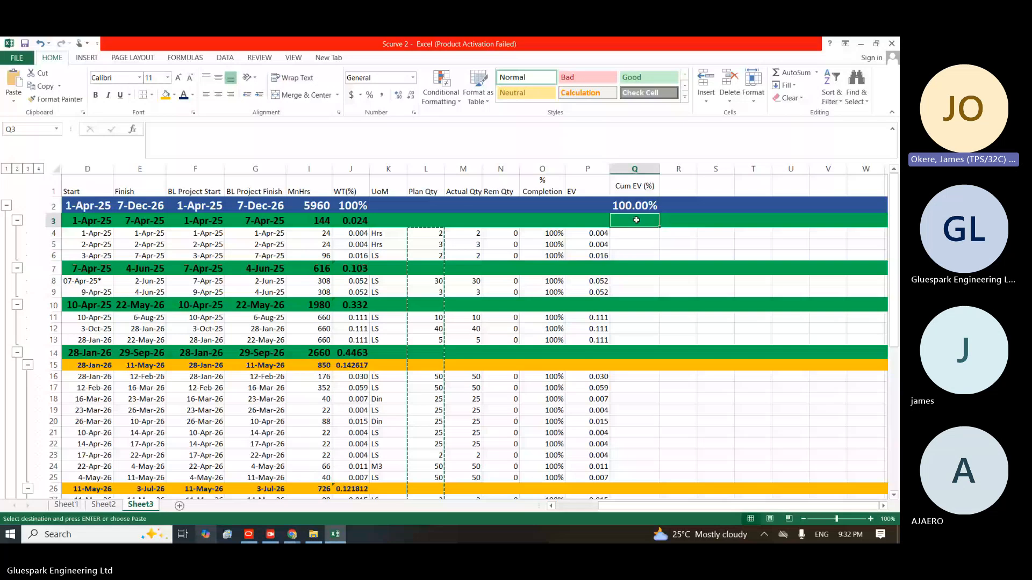
text(=SUM()
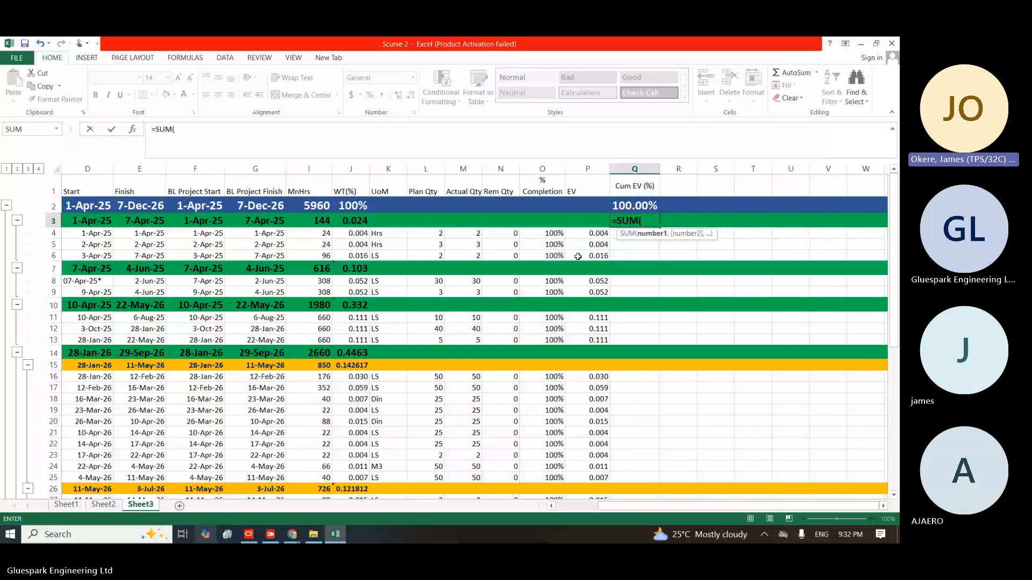
key(Escape)
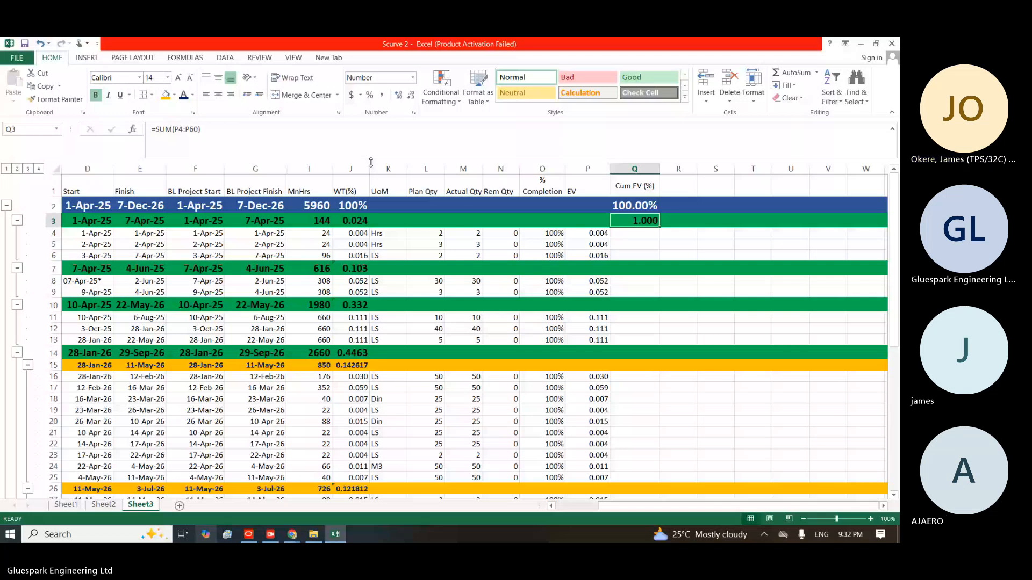
Calculate the Procurement group's cumulative EV in Q7 with the formula =SUM(P8:P9)
click(622, 269)
text(=S)
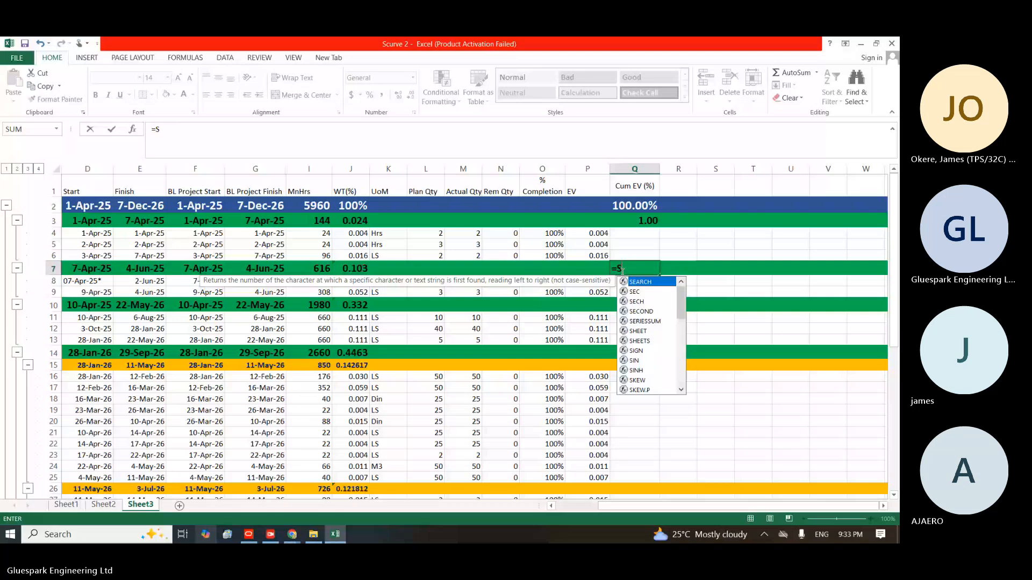
text(UM()
drag(596, 292, 596, 283)
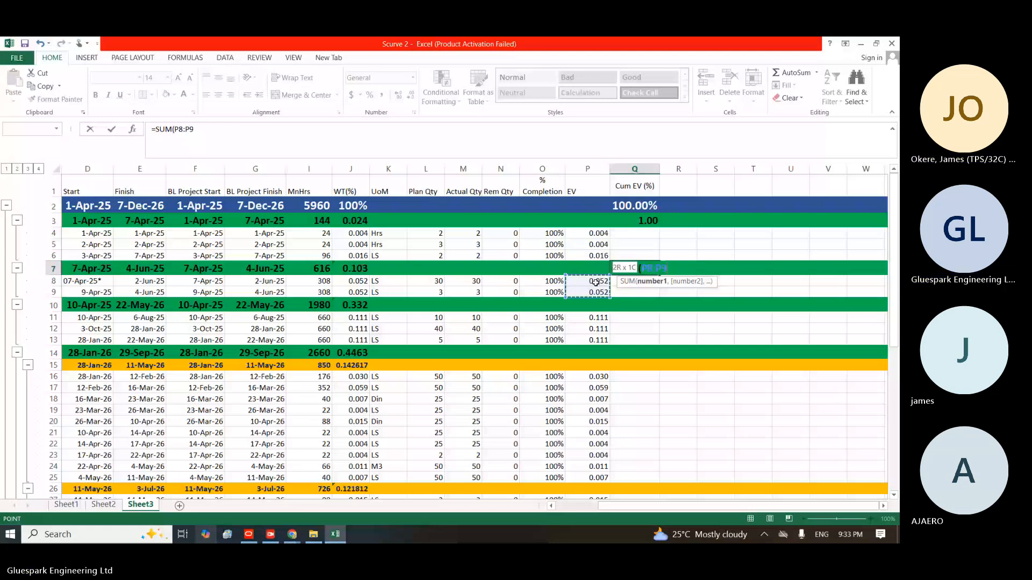
key(ctrl+Return)
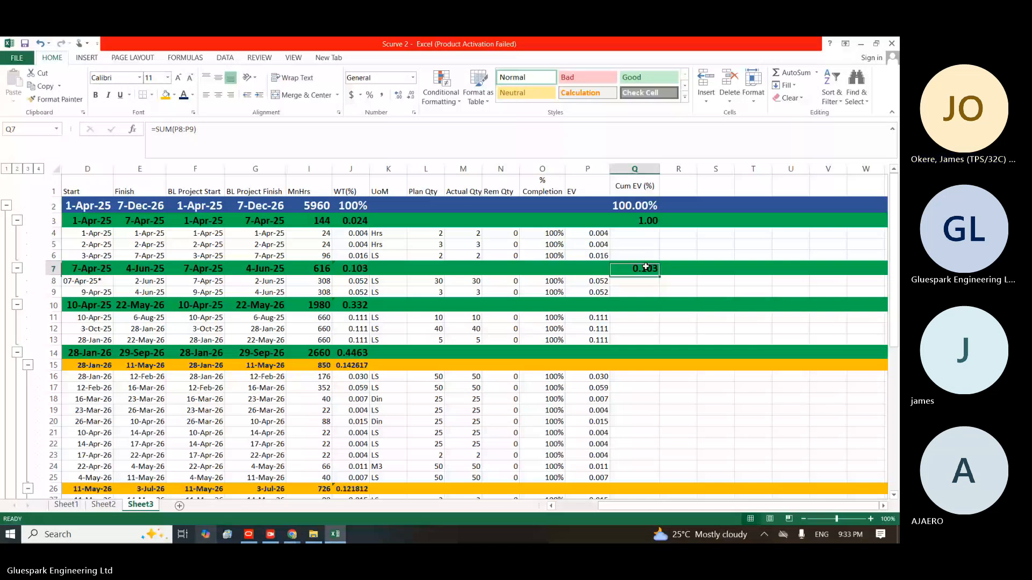
Calculate the Mobilization group's cumulative EV in Q10 with the formula =SUM(P11:P13)
click(350, 305)
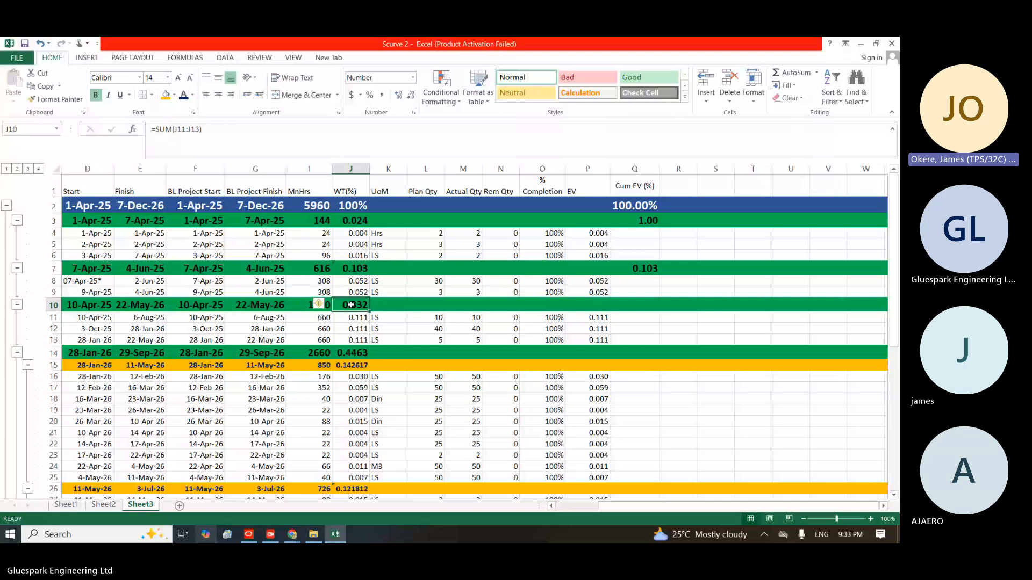
click(615, 306)
text(=S)
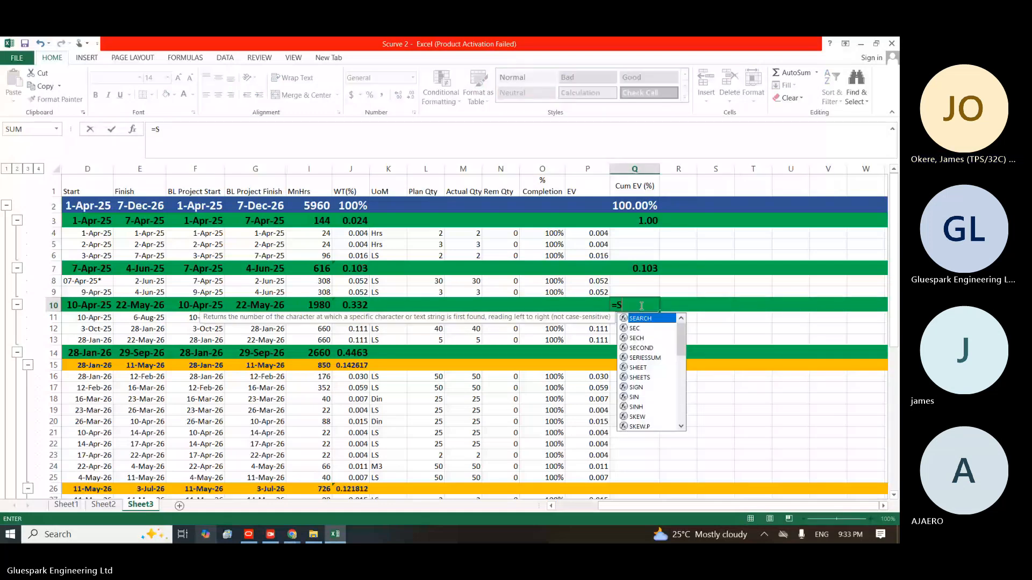
text(UM)
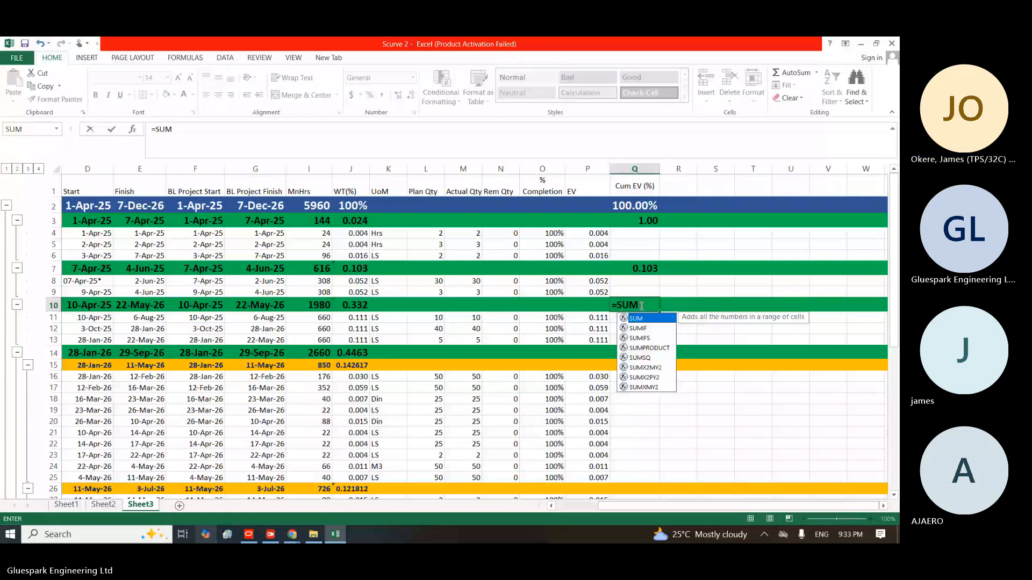
text(()
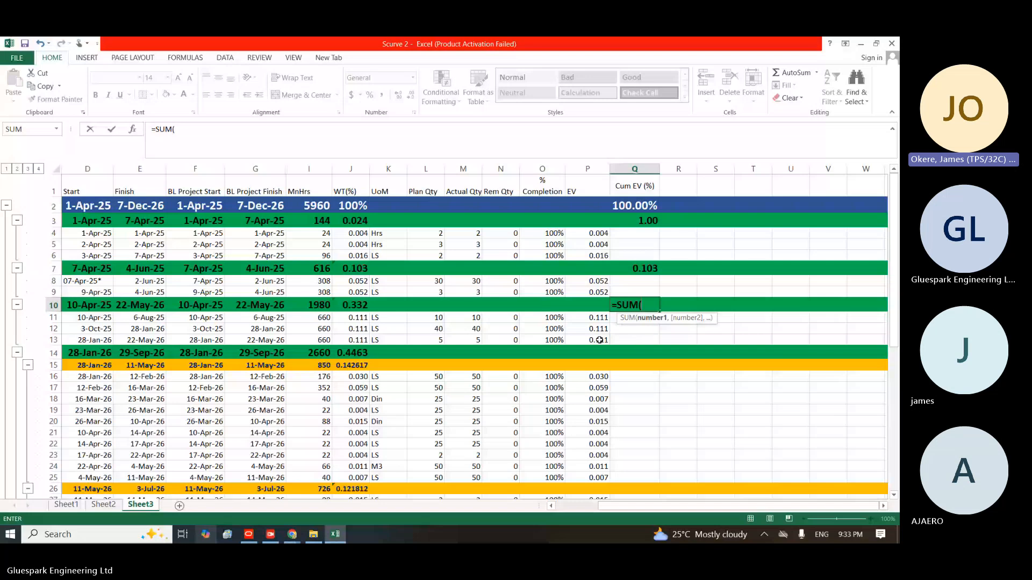
drag(599, 340, 591, 317)
key(Return)
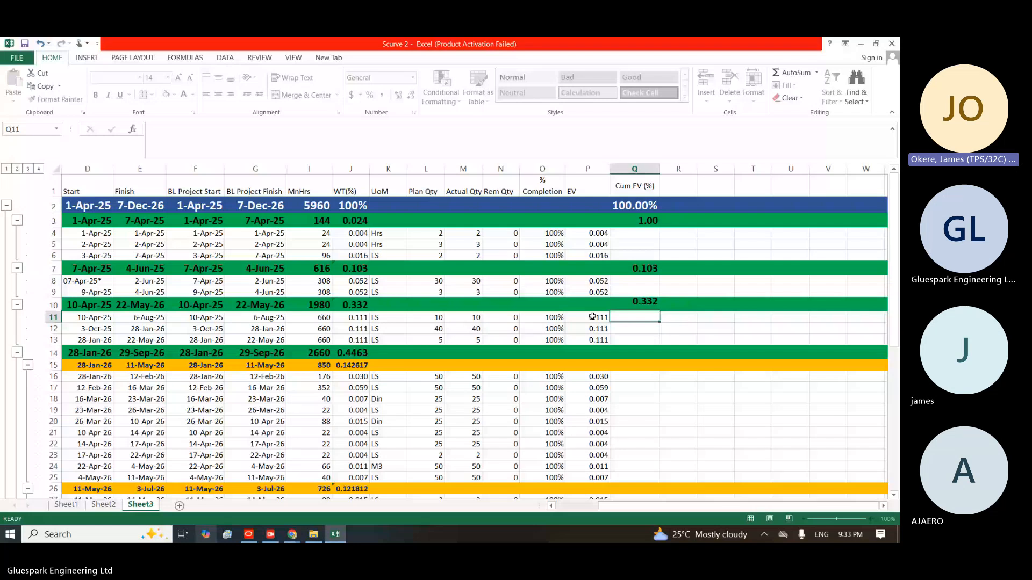
Copy the Site Works weight formula from J14 to Q14 so it adds the subgroup values Q15+Q26+Q33+Q41
click(358, 351)
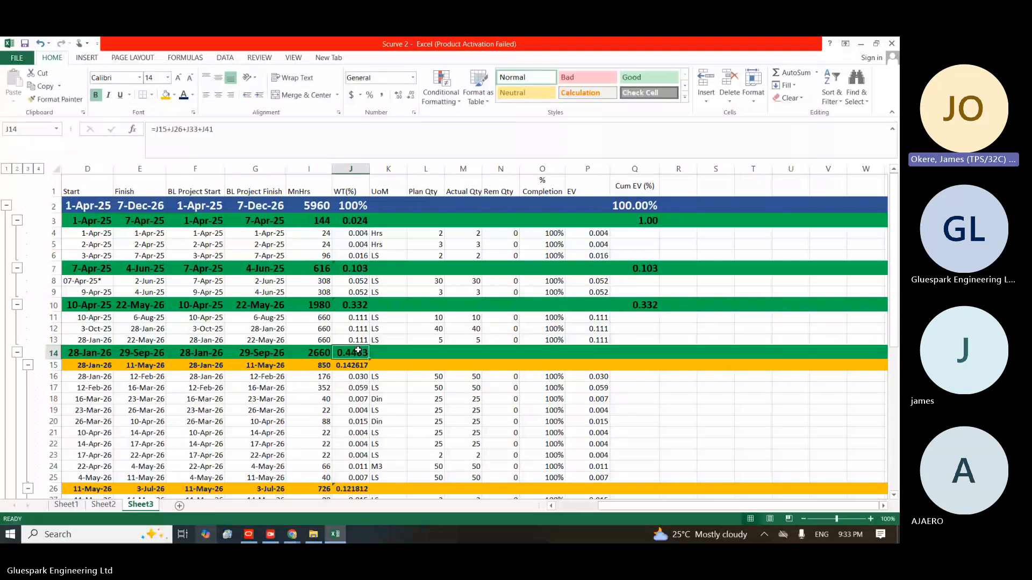
key(ctrl+c)
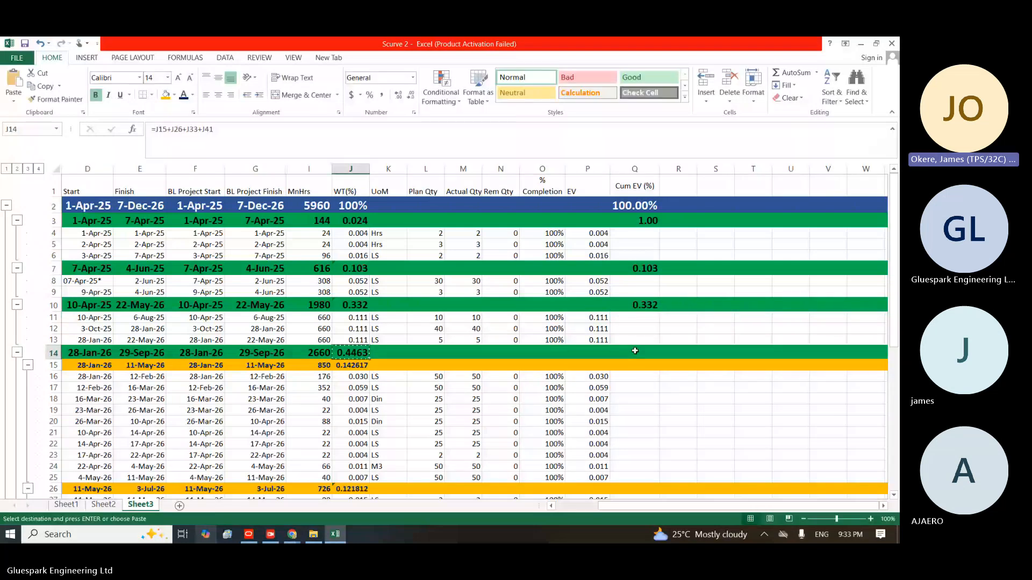
click(635, 351)
key(ctrl+v)
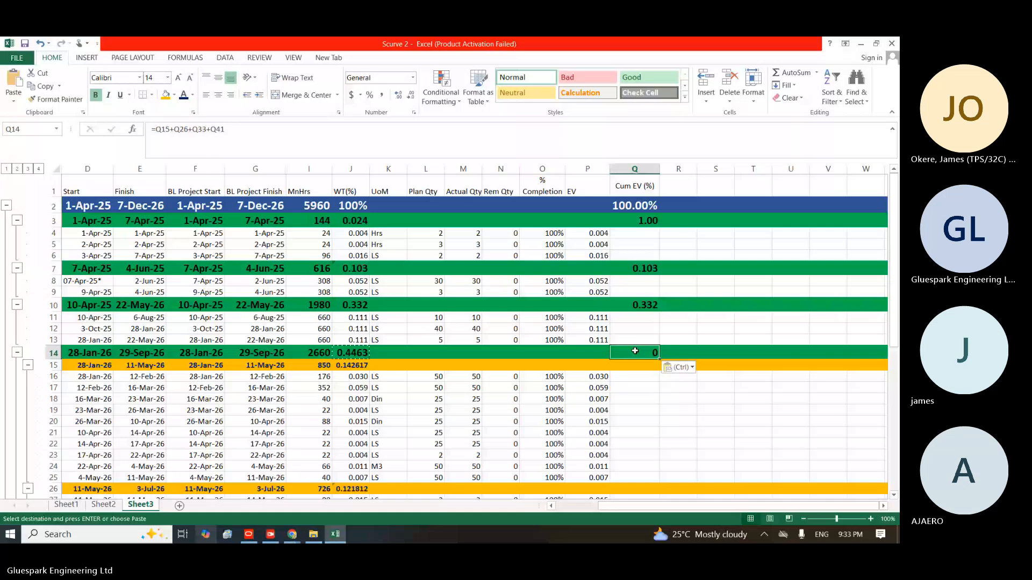
Calculate the Fabrication subgroup's cumulative EV in Q15 by summing the EV of its activities in rows 16–25
click(635, 365)
text(=SUM()
drag(587, 376, 596, 469)
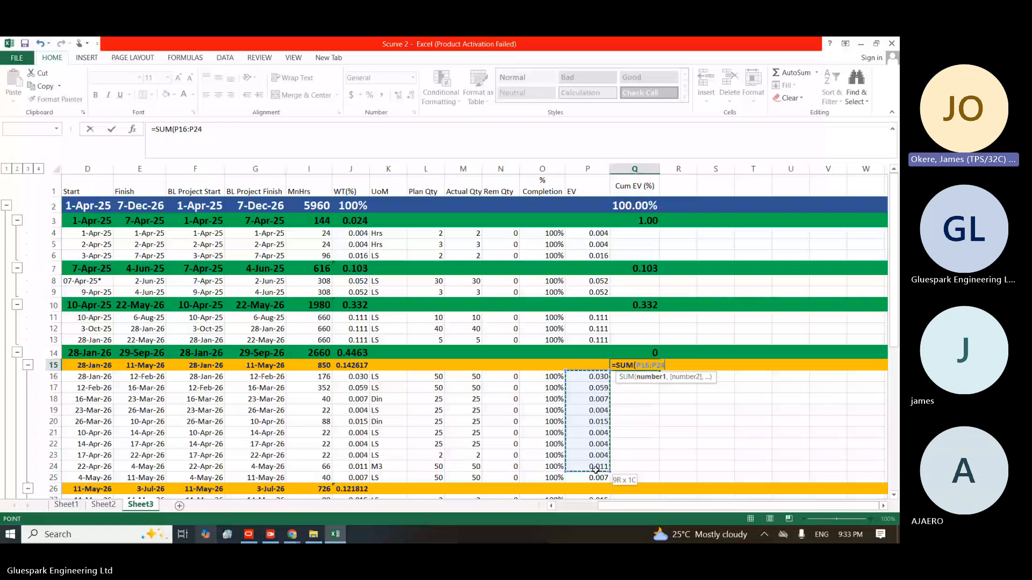
key(Return)
Calculate the Decommissioning of Spools and Valves subgroup's cumulative EV in Q26 by summing the EV of its activities in rows 27–32
scroll(595, 469, down, 3)
click(637, 375)
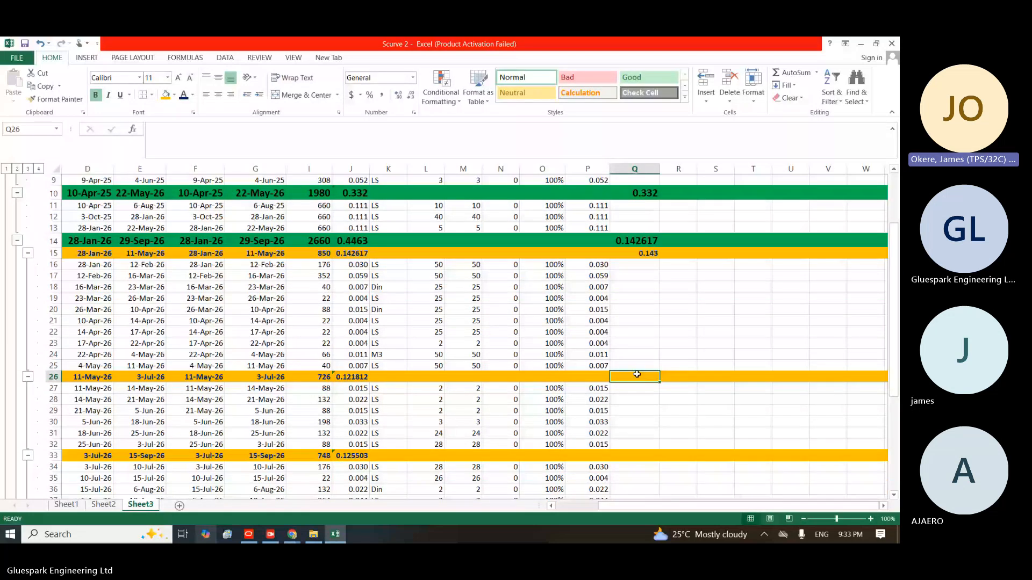
text(=SU)
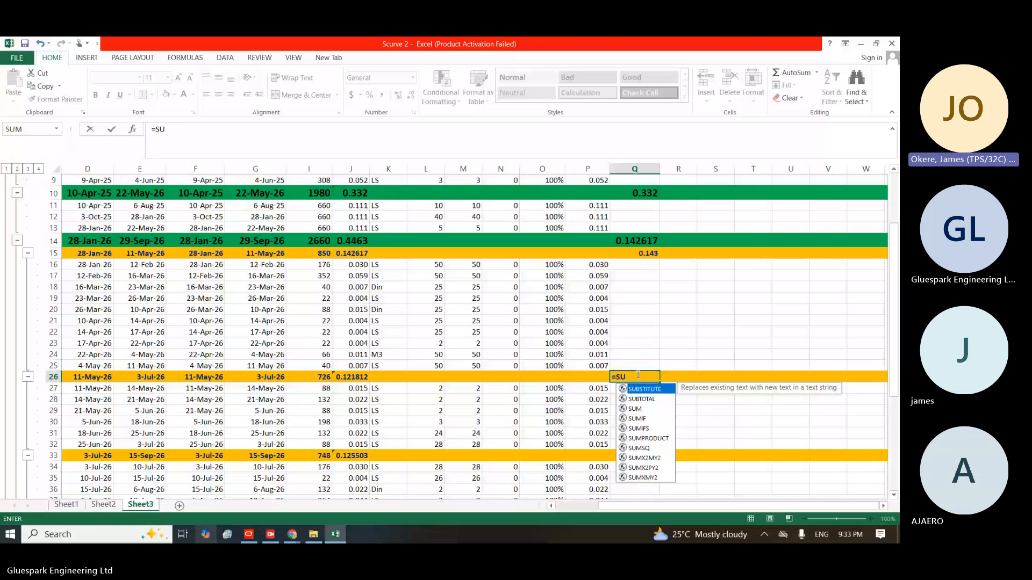
key(Tab)
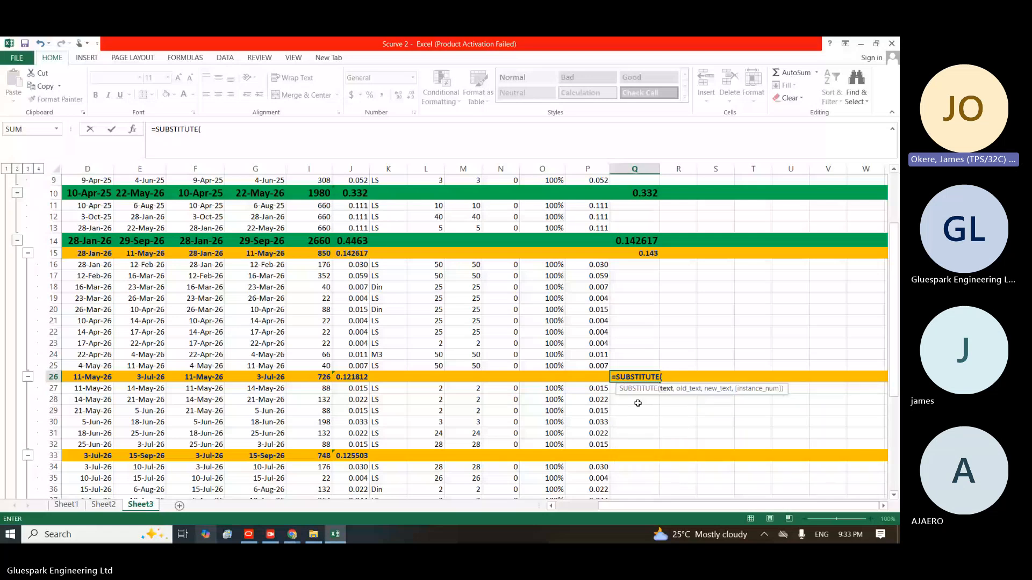
key(ctrl+z)
text(,)
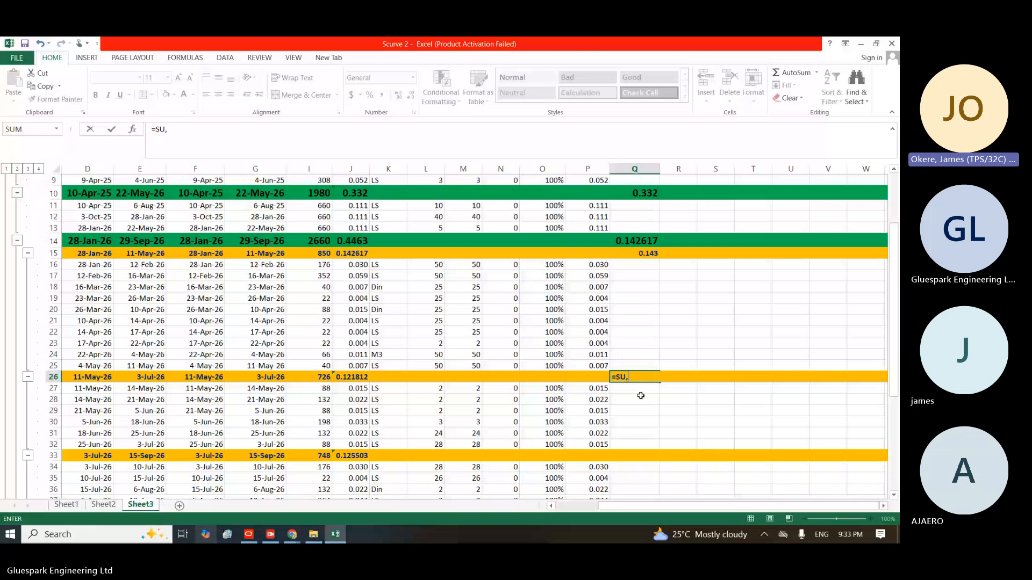
key(BackSpace)
text(M()
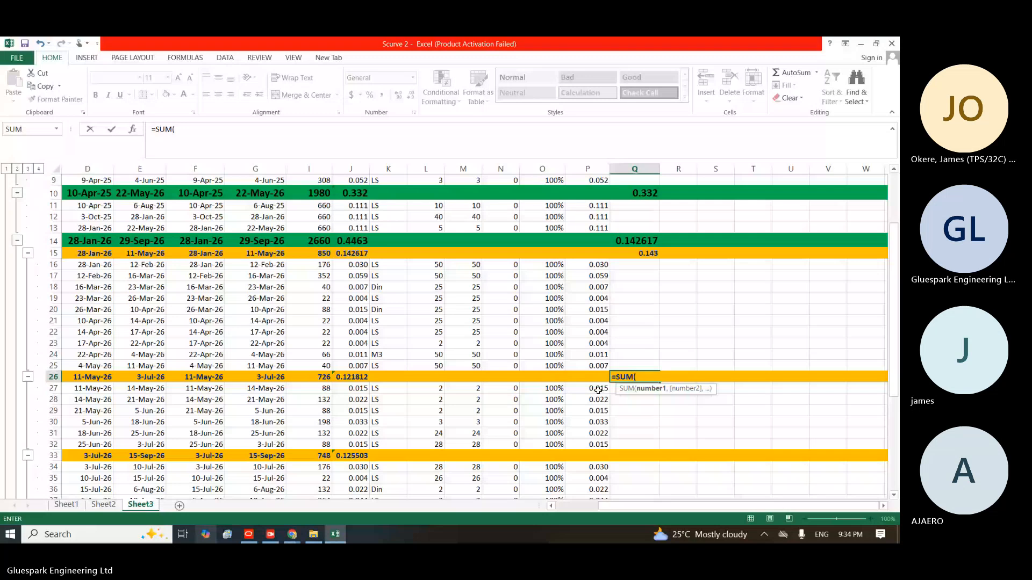
key(Return)
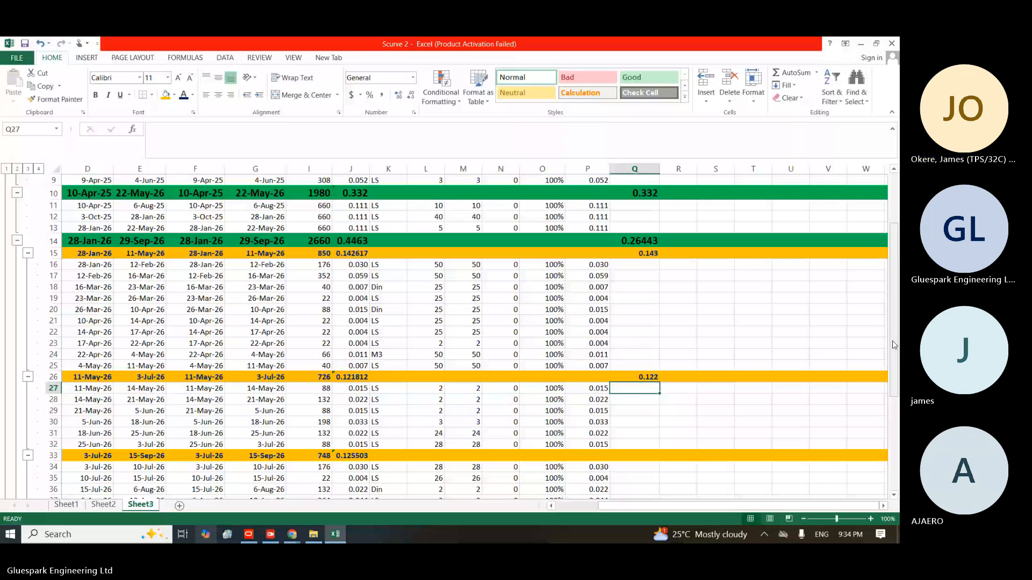
Calculate the cumulative EV of the row 33 subgroup in Q33 with the formula =SUM(P34:P40)
scroll(893, 345, down, 2)
click(642, 373)
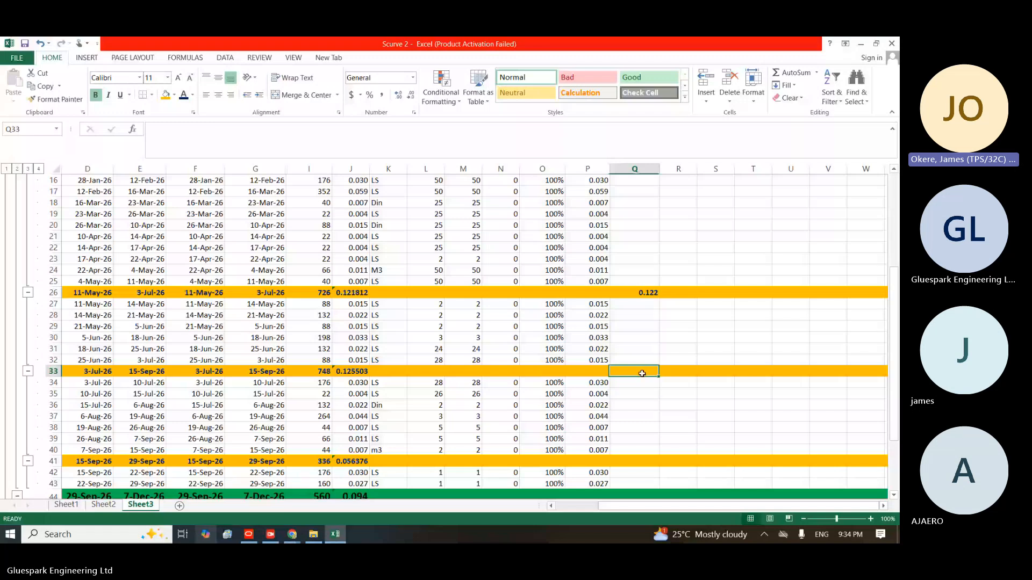
text(=sum)
drag(597, 383, 597, 446)
text())
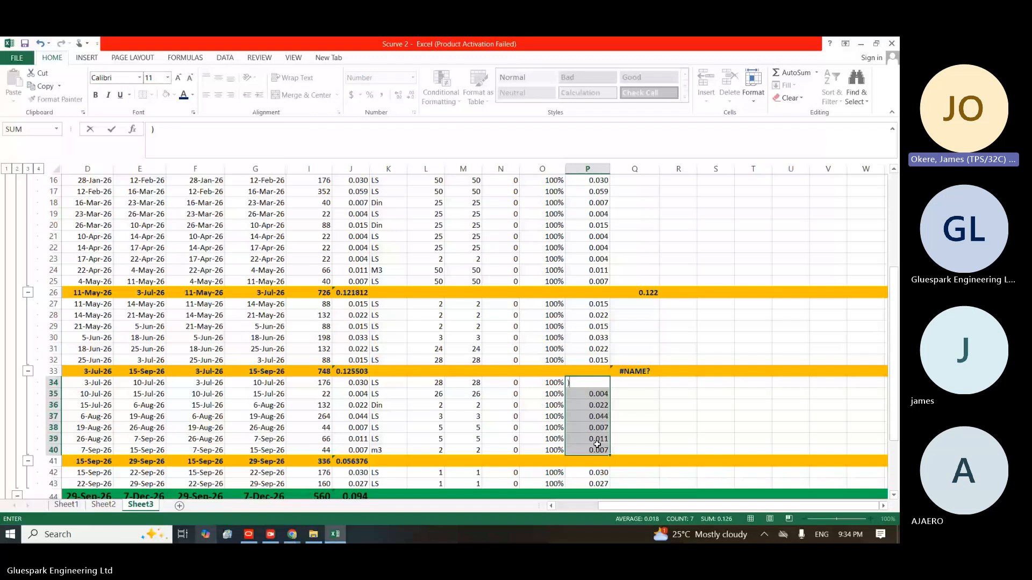
key(Escape)
click(637, 371)
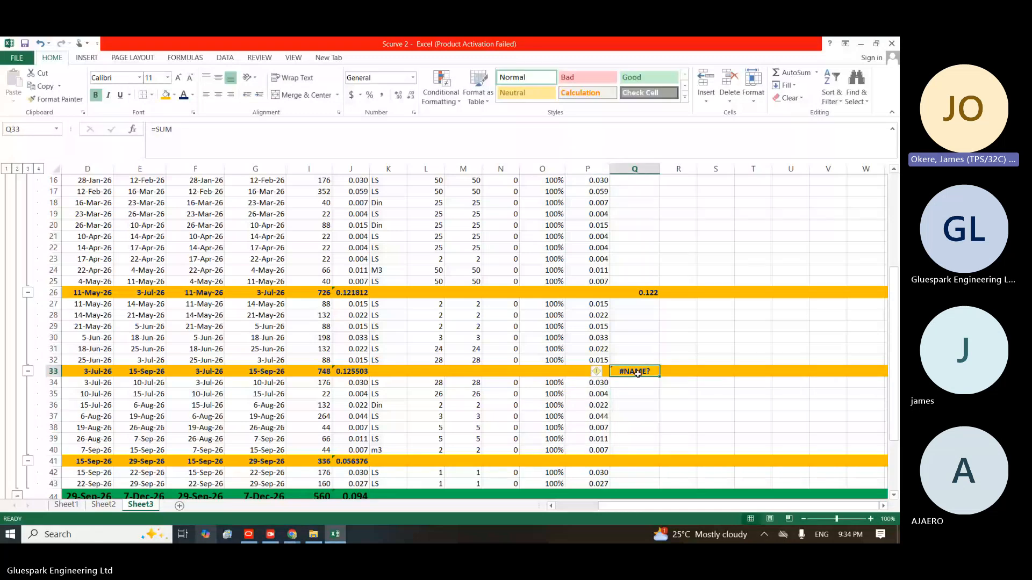
double_click(637, 371)
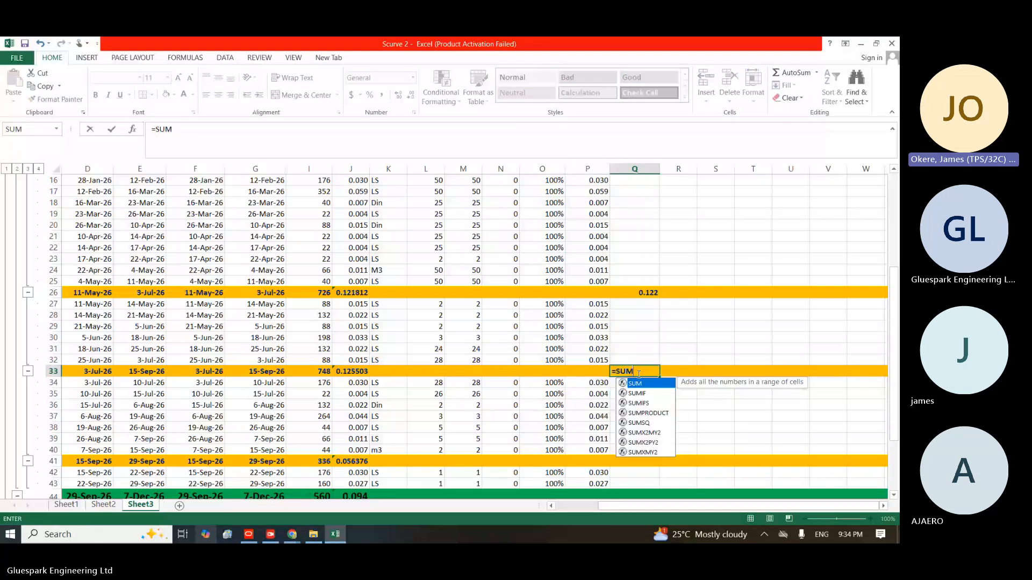
text(()
drag(591, 382, 590, 451)
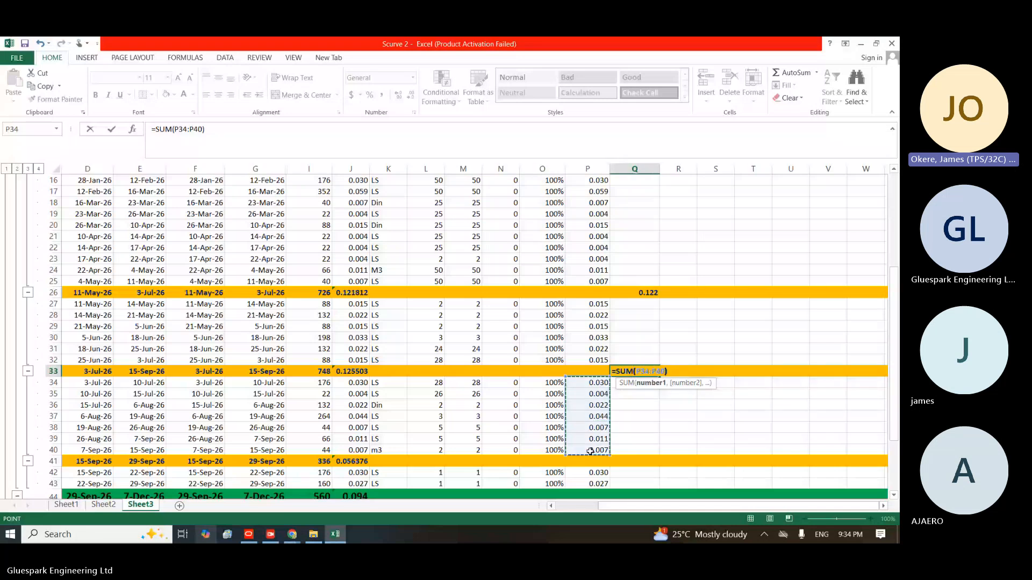
key(Return)
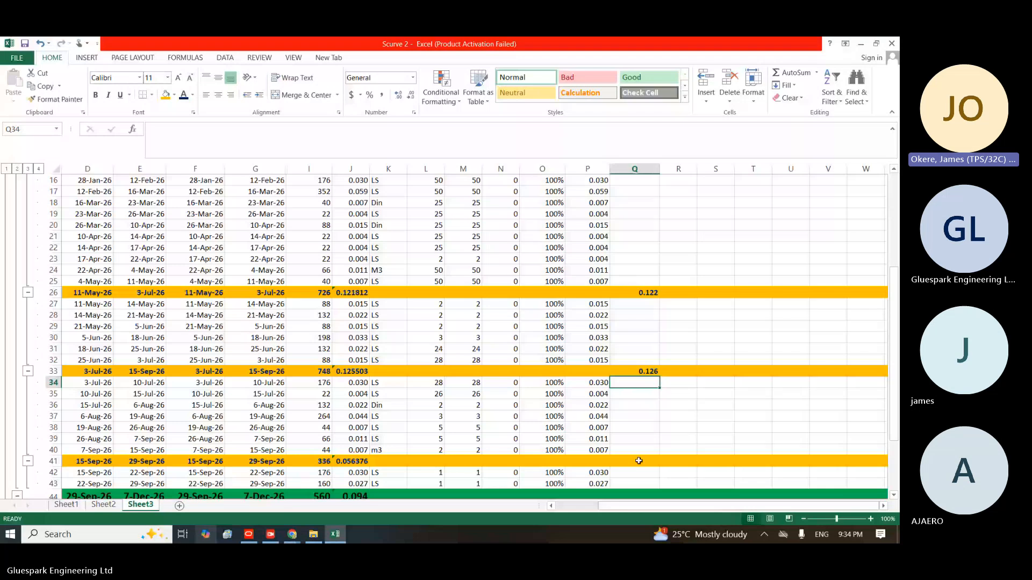
Calculate the cumulative EV of the row 41 subgroup in Q41 by summing its activities' EV in P42 and P43
click(639, 461)
text(=)
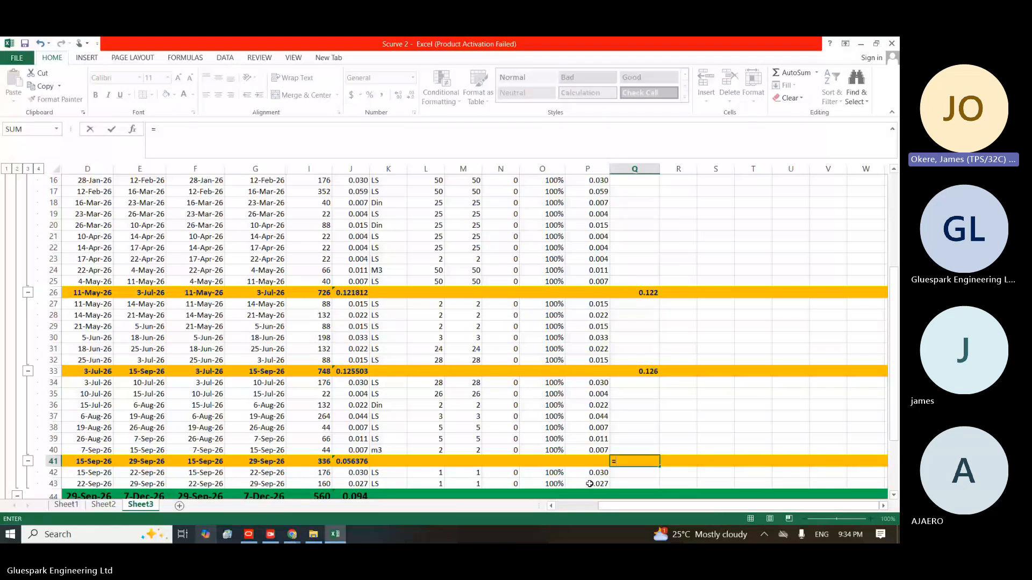
text(SUM)
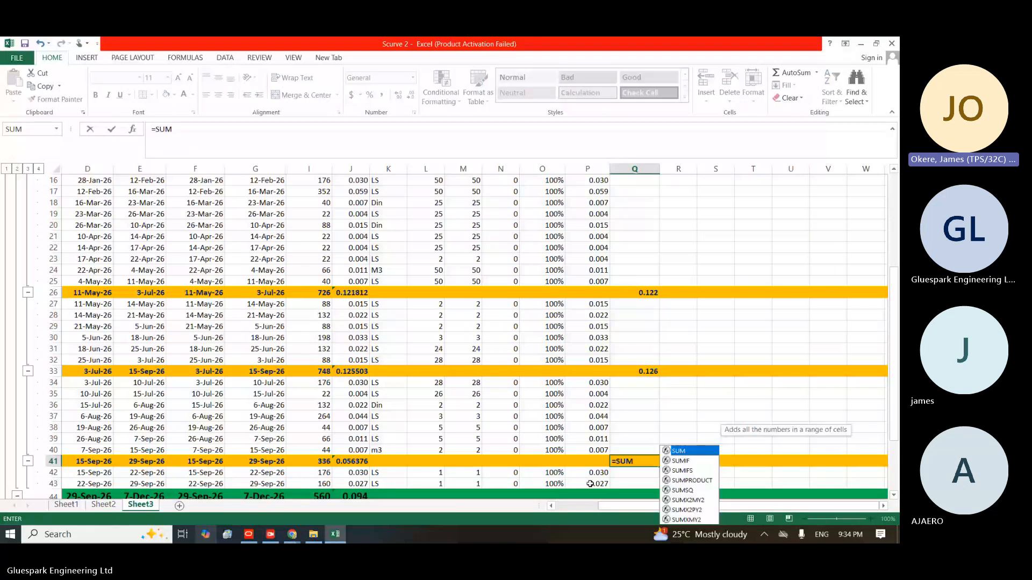
text(()
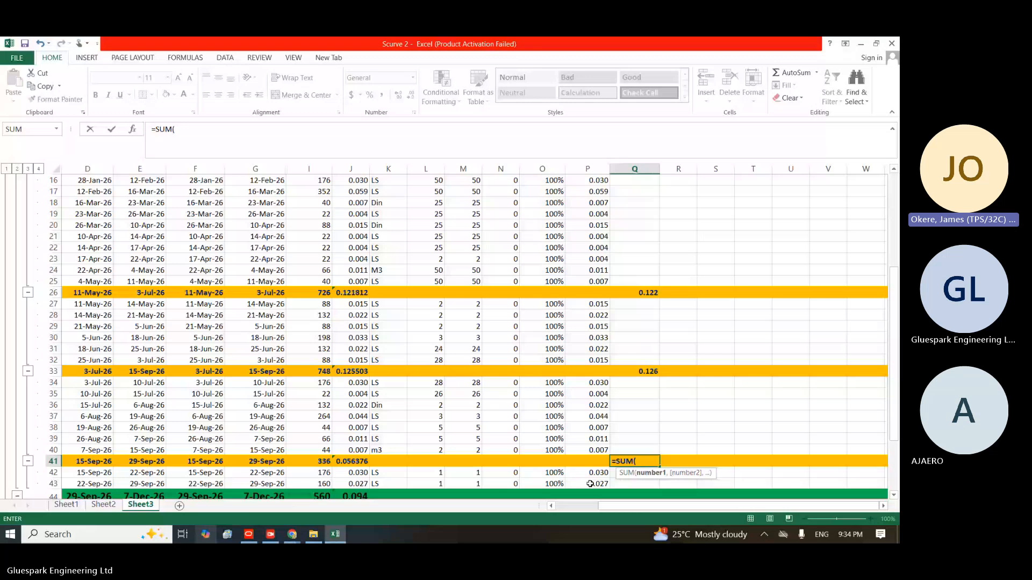
click(591, 483)
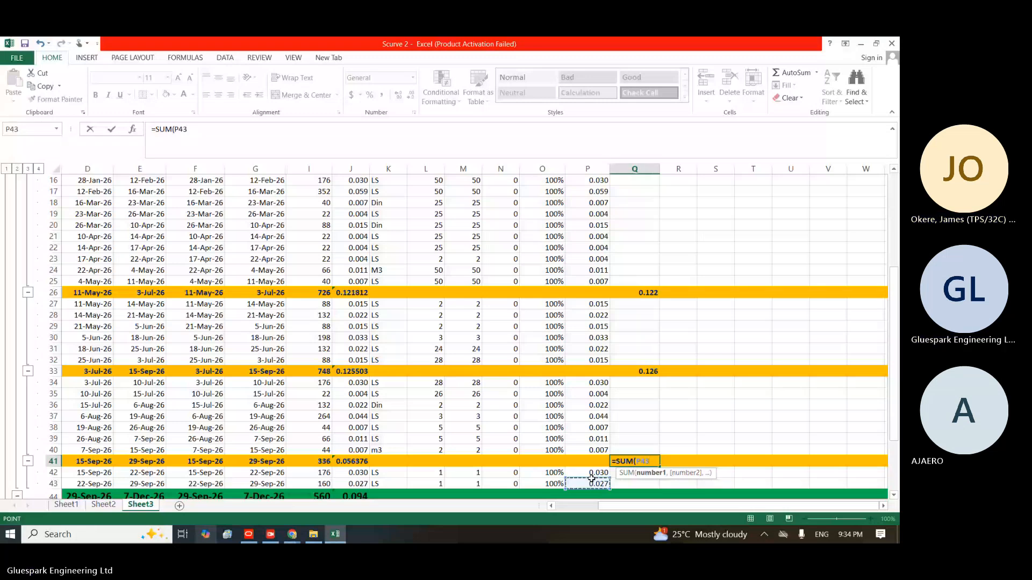
drag(591, 479, 588, 475)
key(Return)
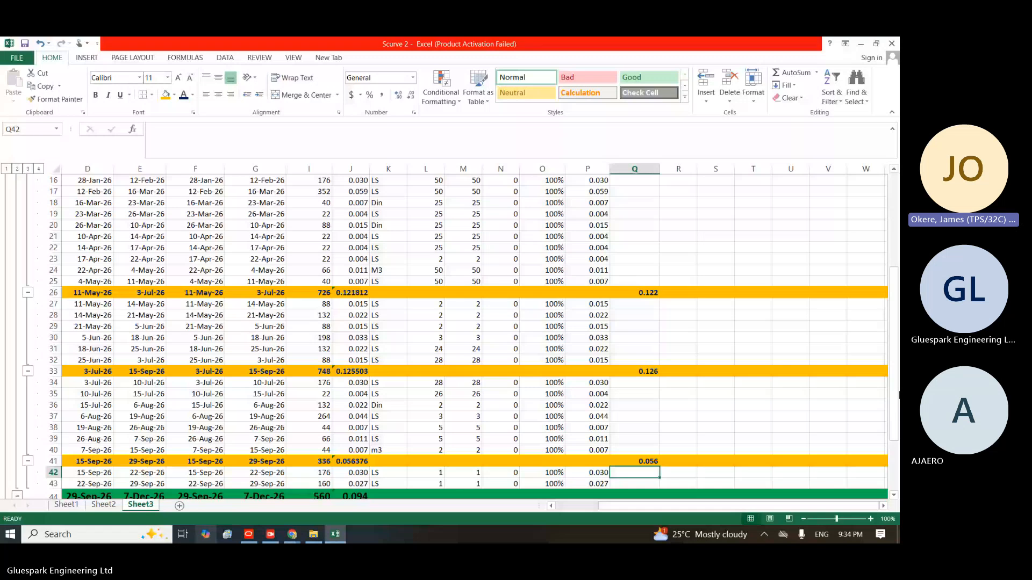
Calculate the last green group's cumulative EV in Q44 by summing the EV of the activities beneath it
scroll(442, 395, down, 3)
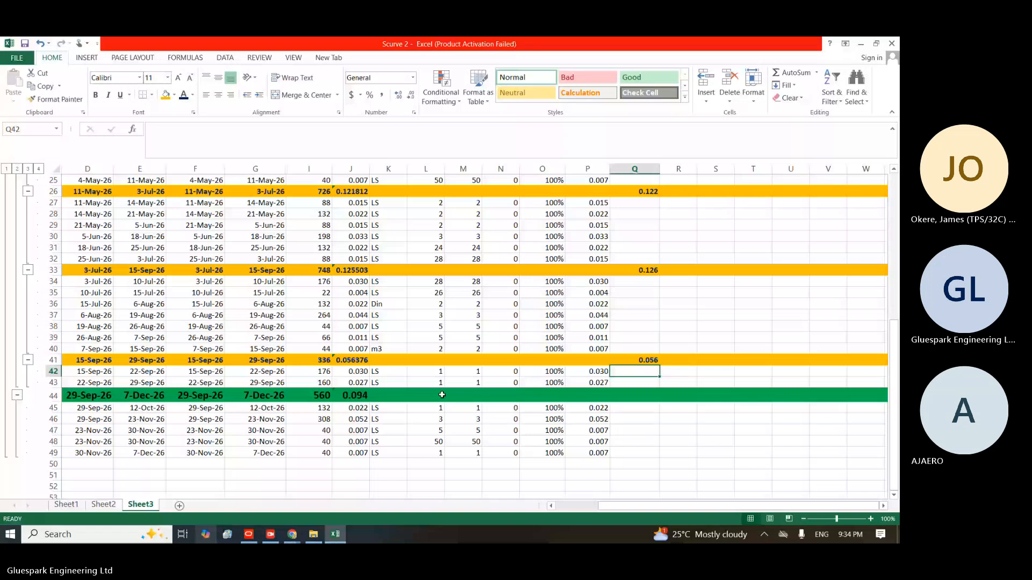
click(640, 397)
text(=SU)
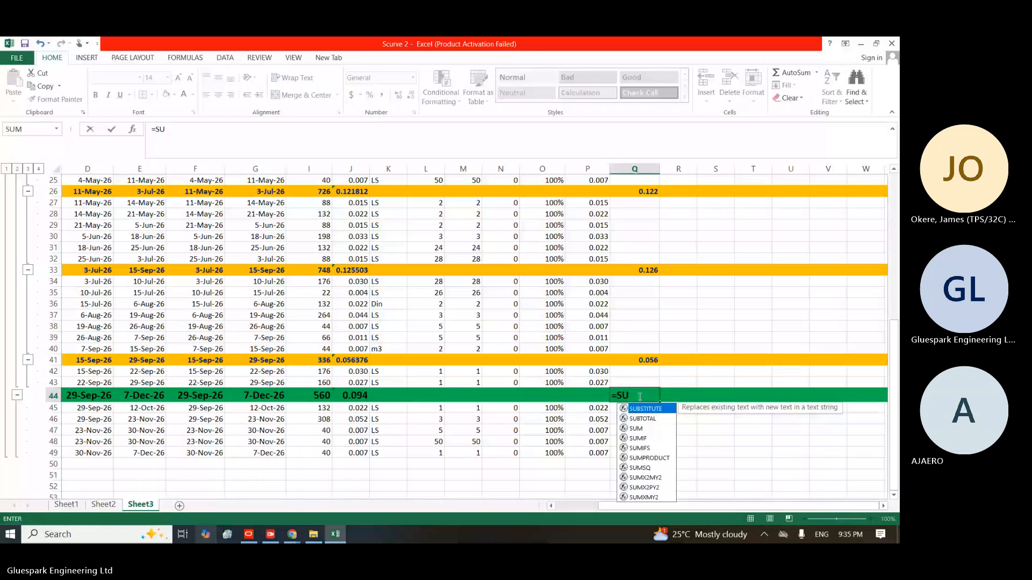
text(M()
drag(588, 453, 590, 416)
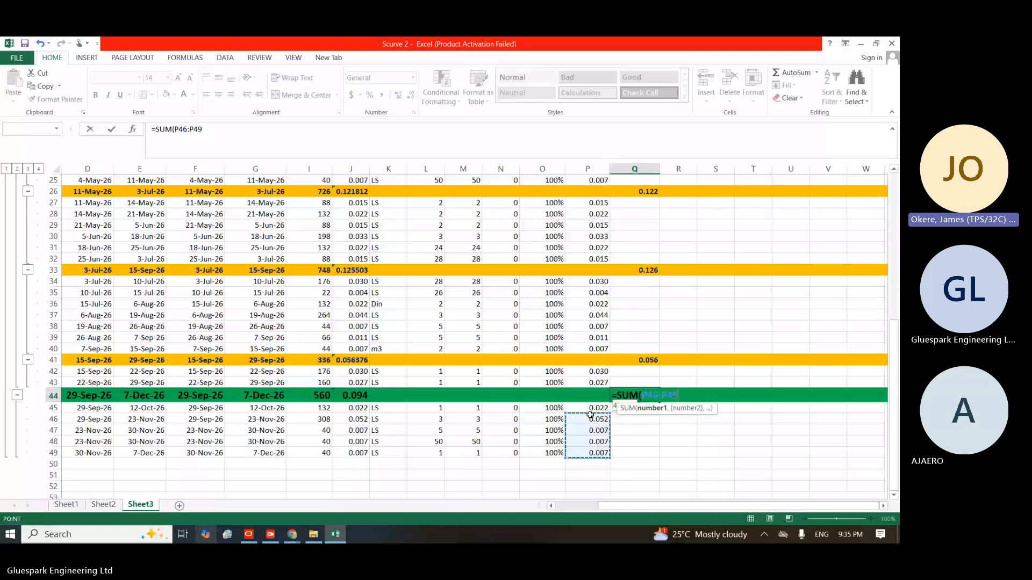
key(Return)
Format the group and subgroup values in the Cum EV (%) column, from Q3 downward, as percentages with two decimal places
drag(894, 344, 894, 198)
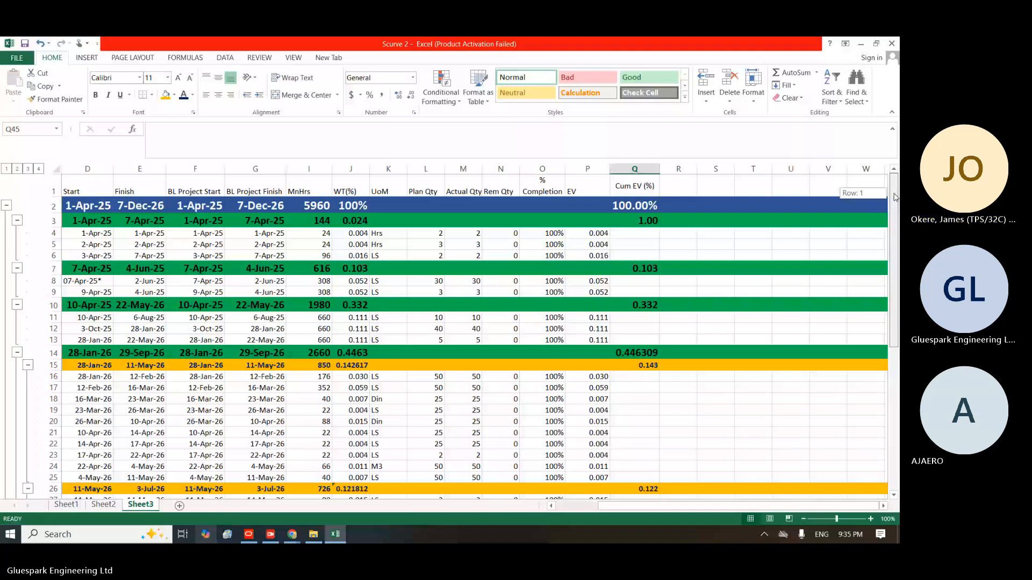
click(635, 169)
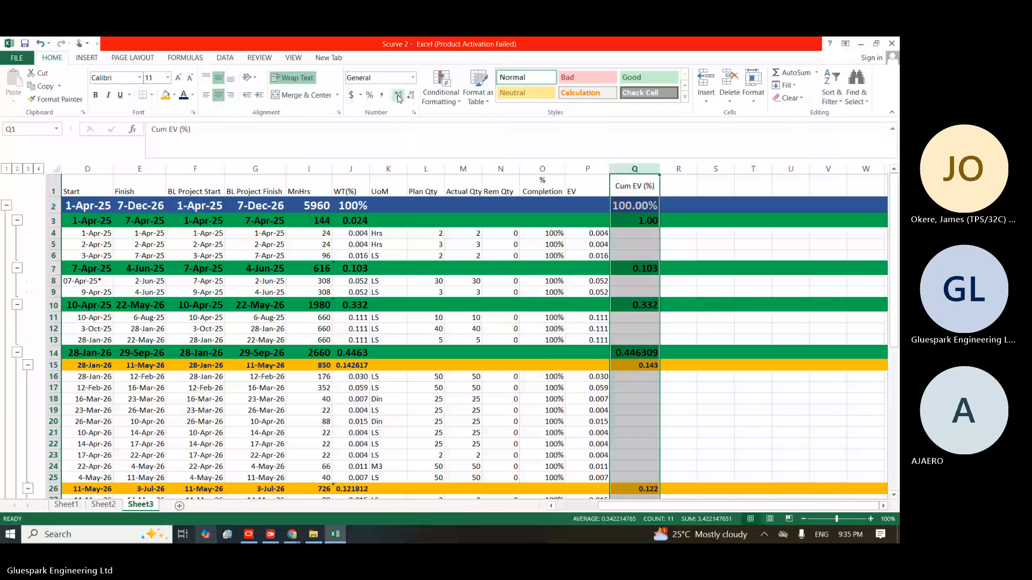
drag(634, 221, 632, 447)
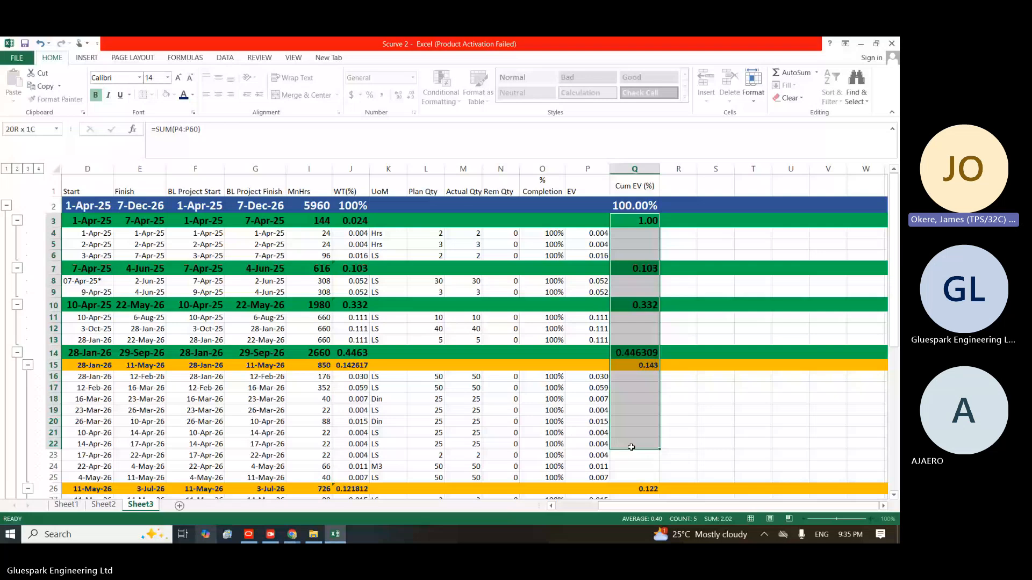
drag(632, 448, 635, 500)
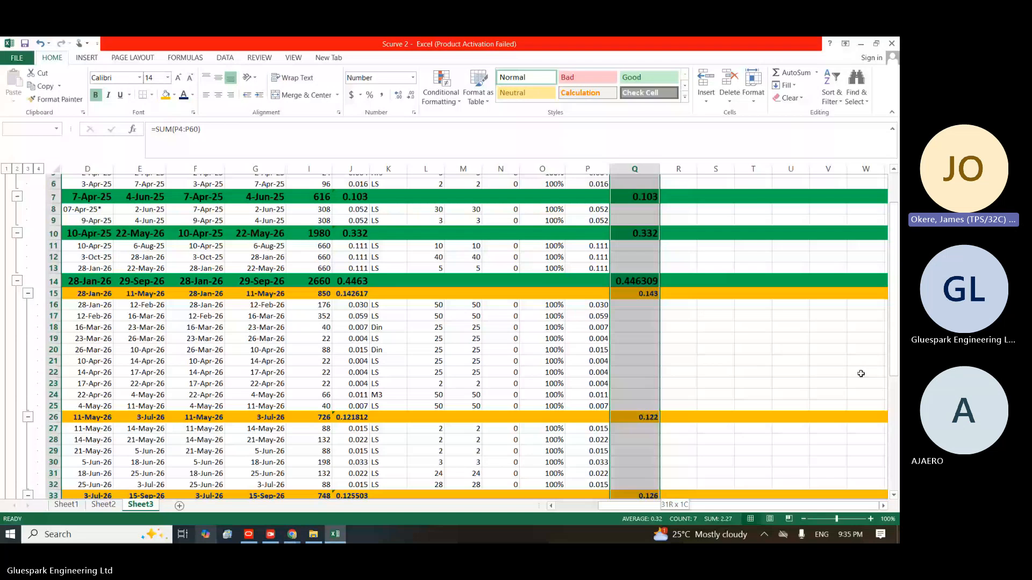
click(370, 96)
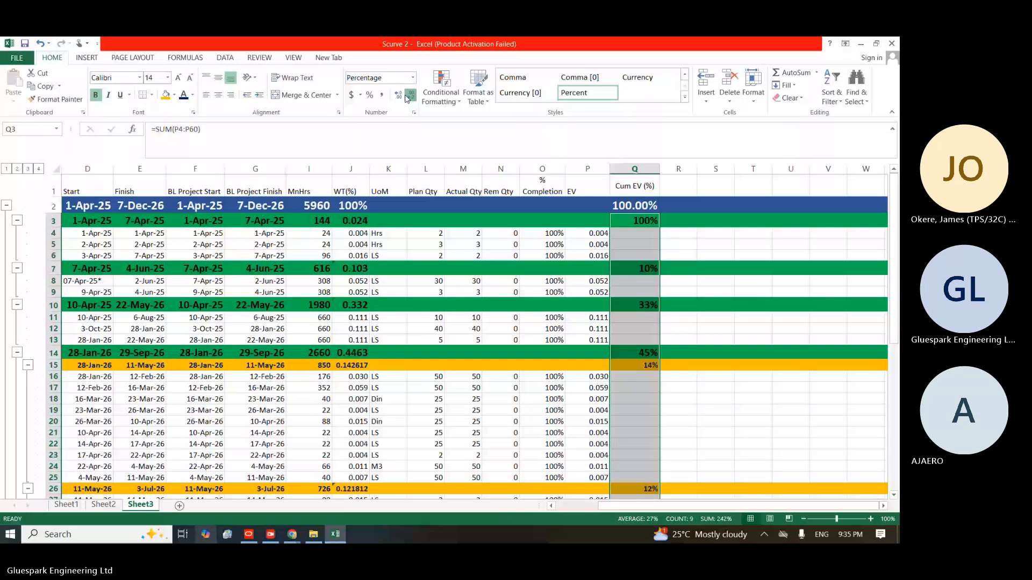
double_click(397, 97)
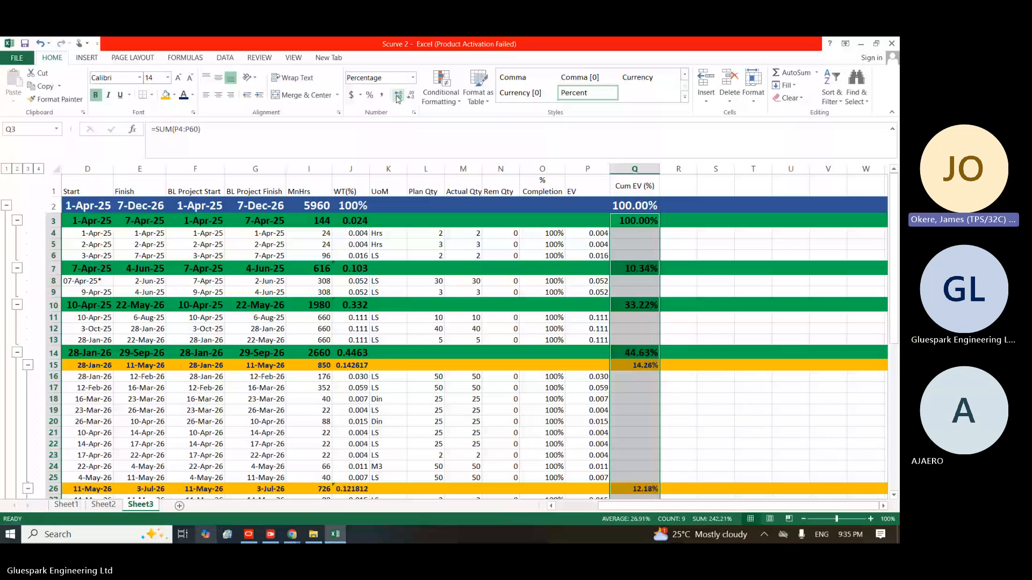
click(715, 292)
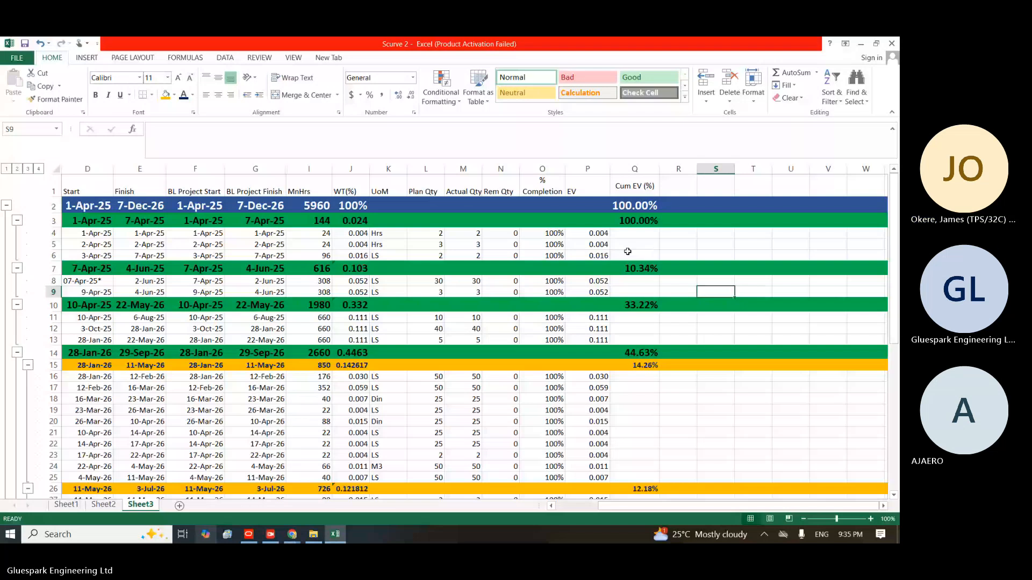
Check the totals in Q2 and Q3, and replace the first group's cumulative EV formula in Q3 with =SUM(P4:P6)
click(632, 220)
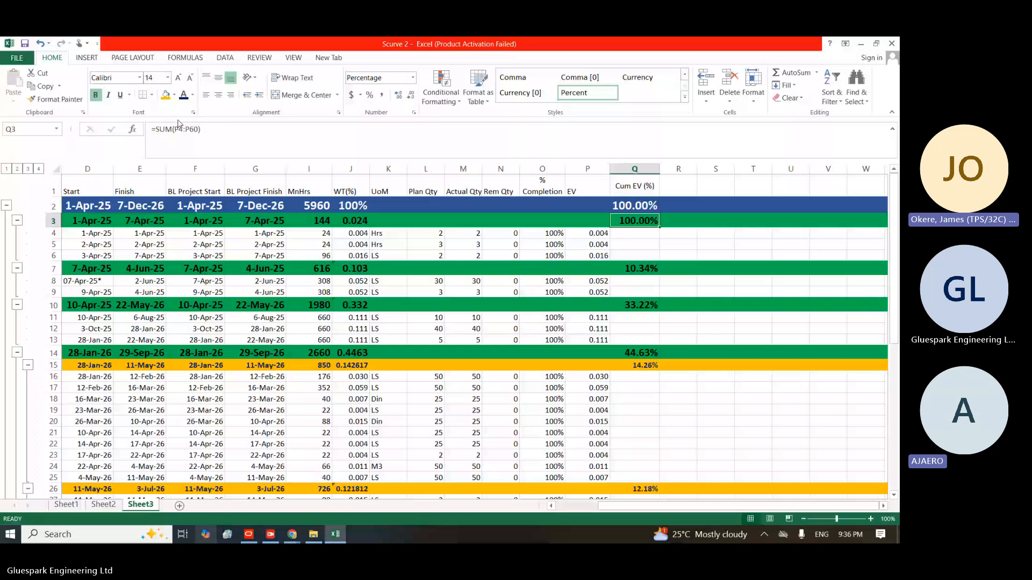
click(185, 129)
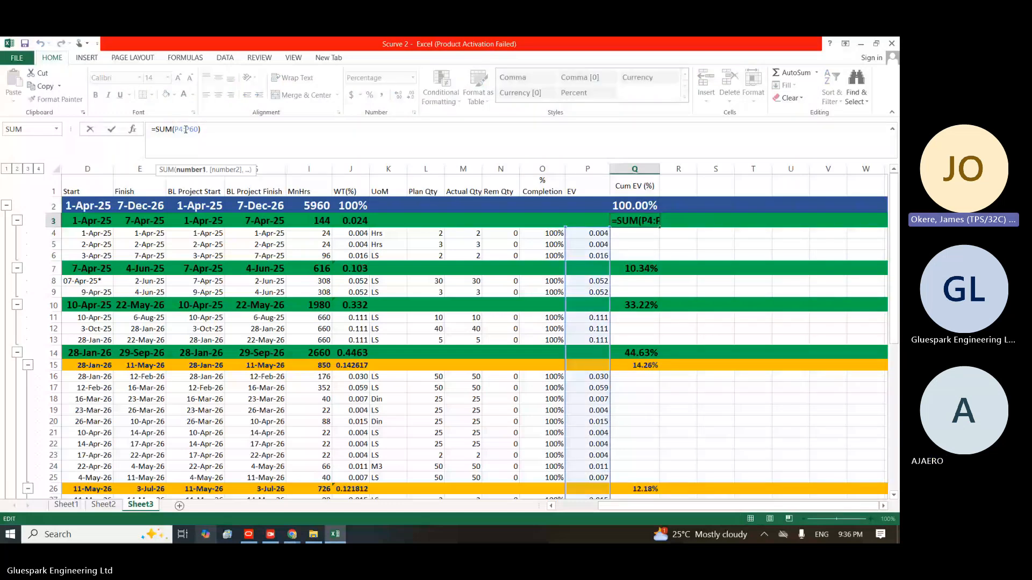
key(shift+Return)
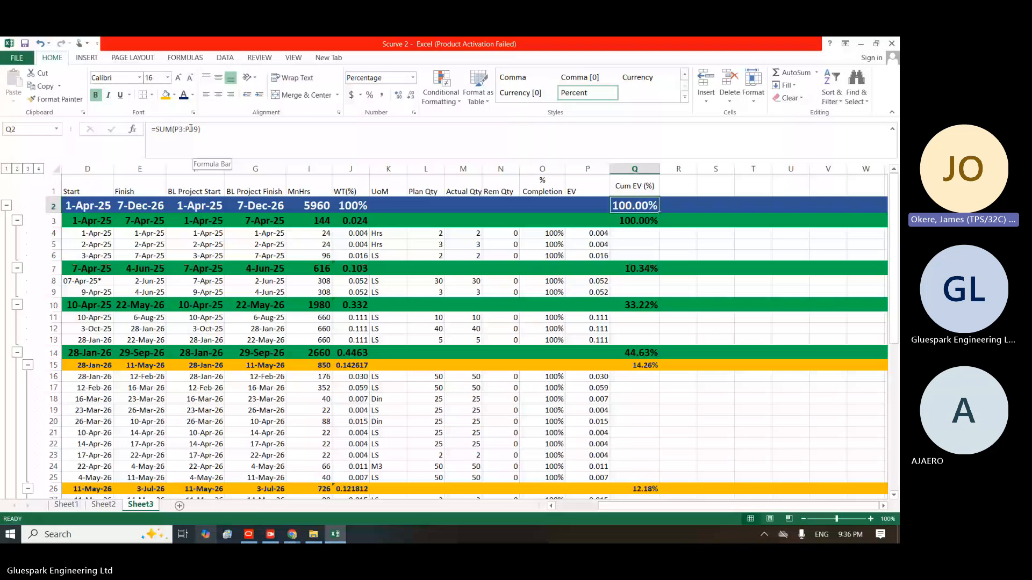
click(191, 129)
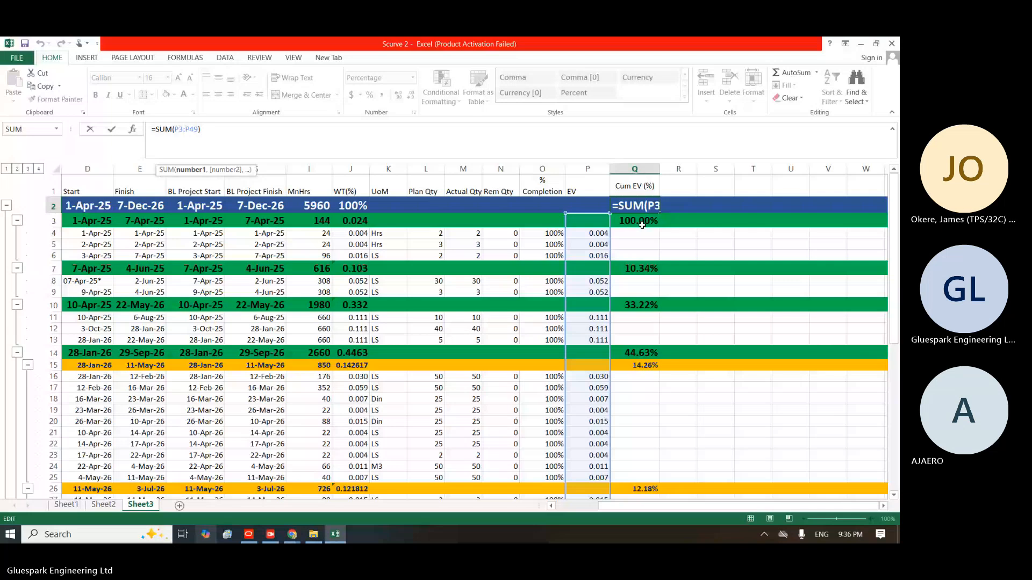
key(Return)
text(=SUM)
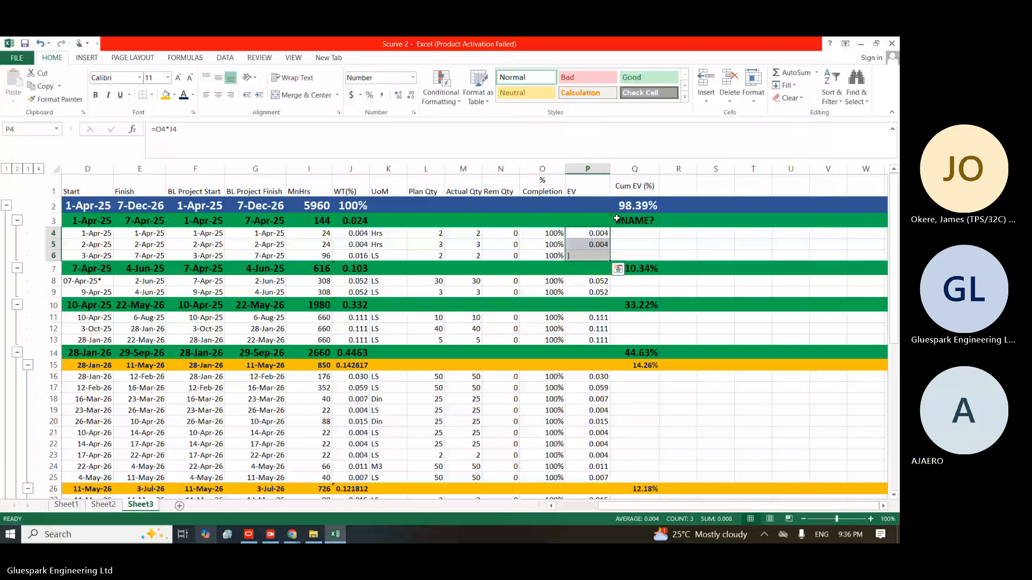
click(633, 220)
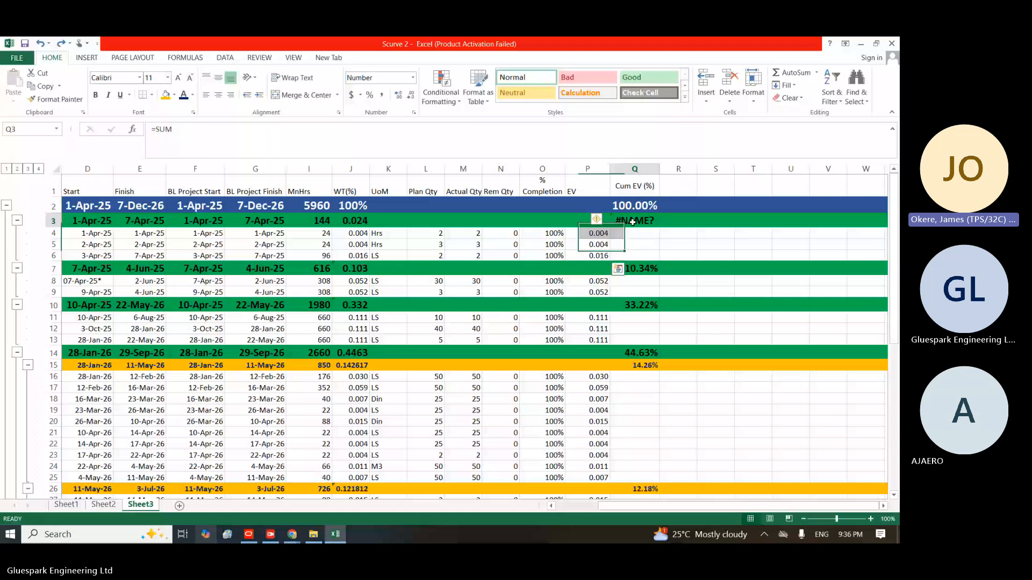
text(=SUM()
drag(587, 233, 586, 256)
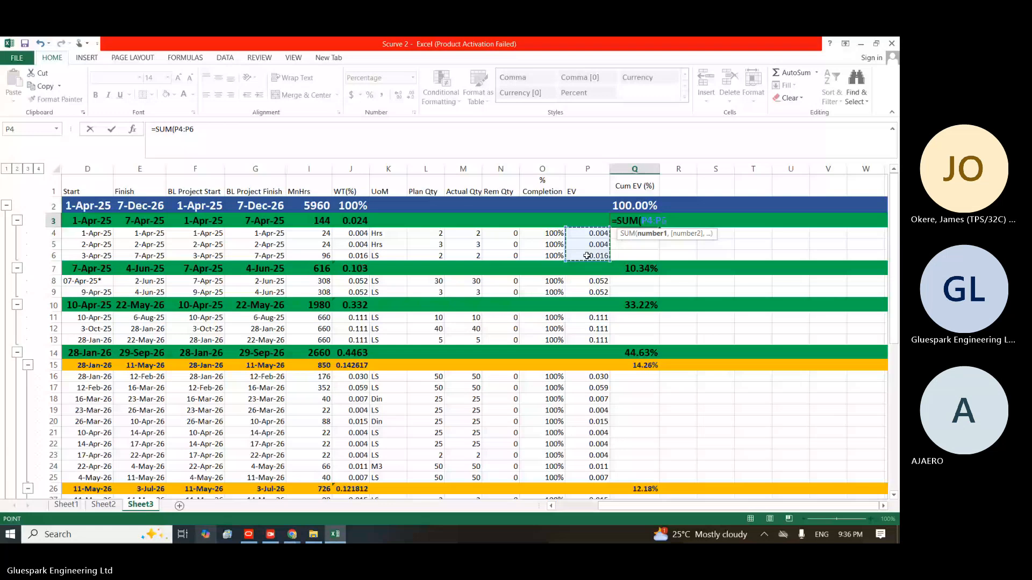
key(Return)
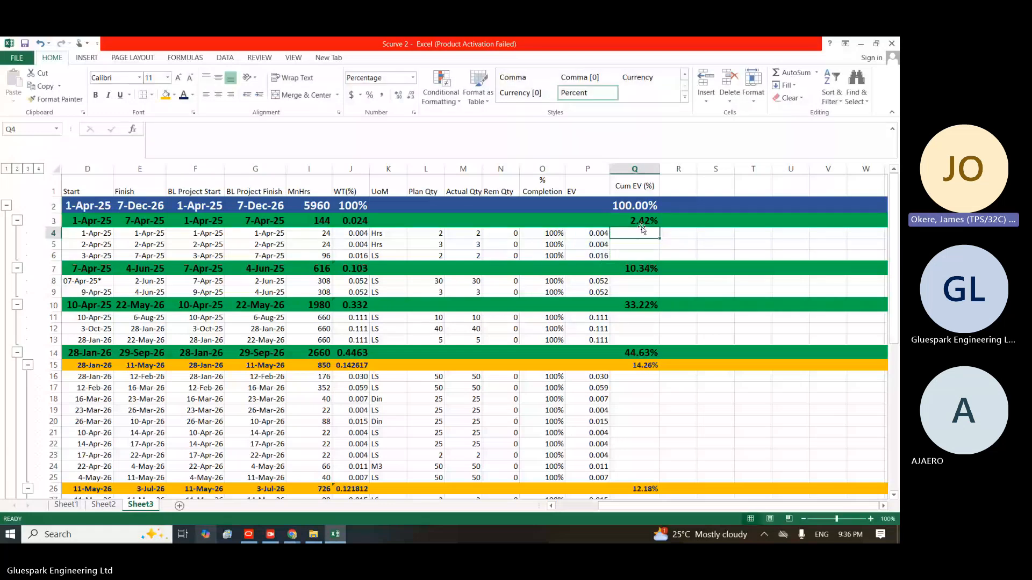
click(639, 204)
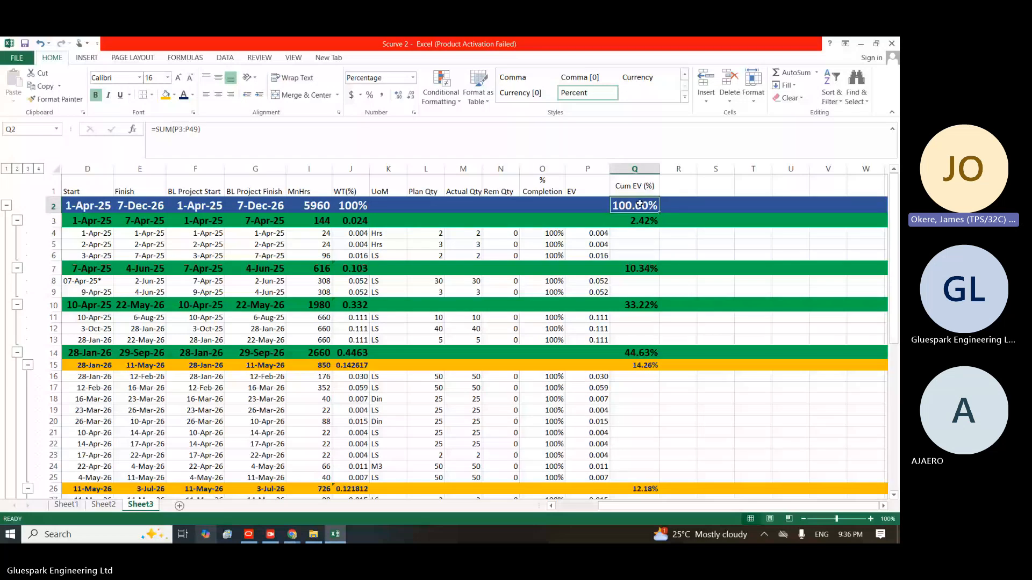
click(630, 221)
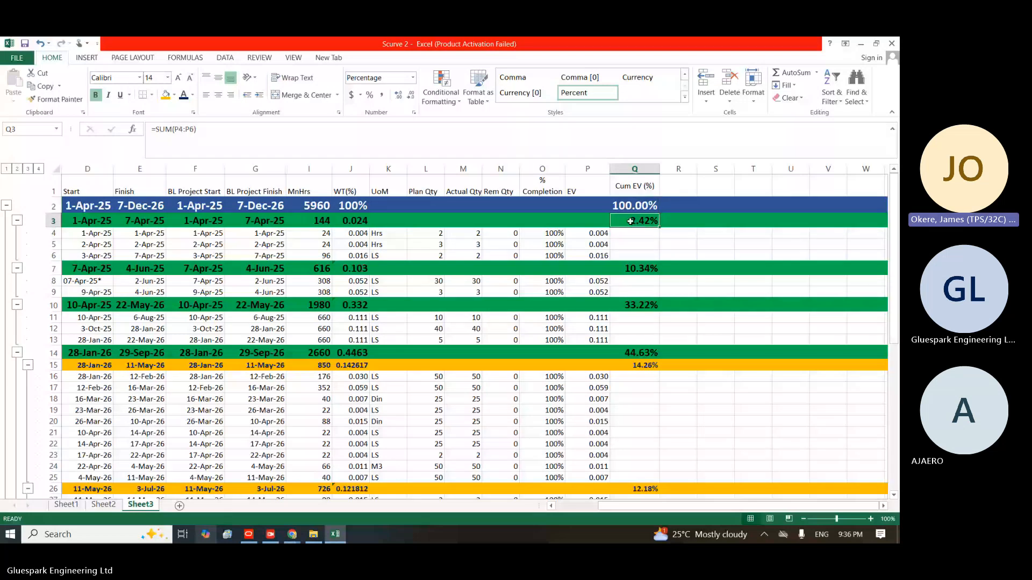
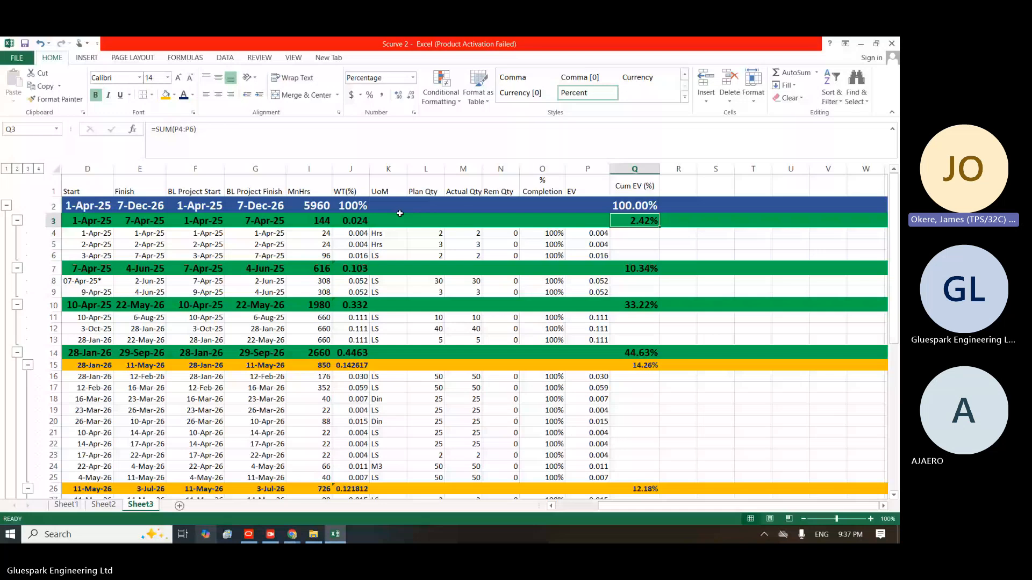
Calculate the first group's progress against its weight in R3 with =Q3/J3*J2 and format it as a percentage
click(674, 220)
text(=)
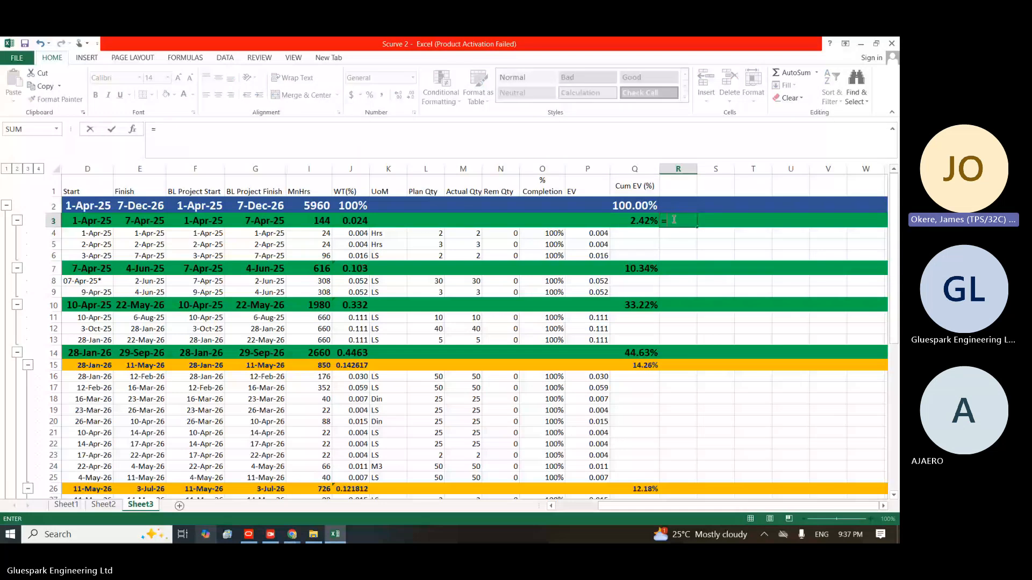
click(645, 221)
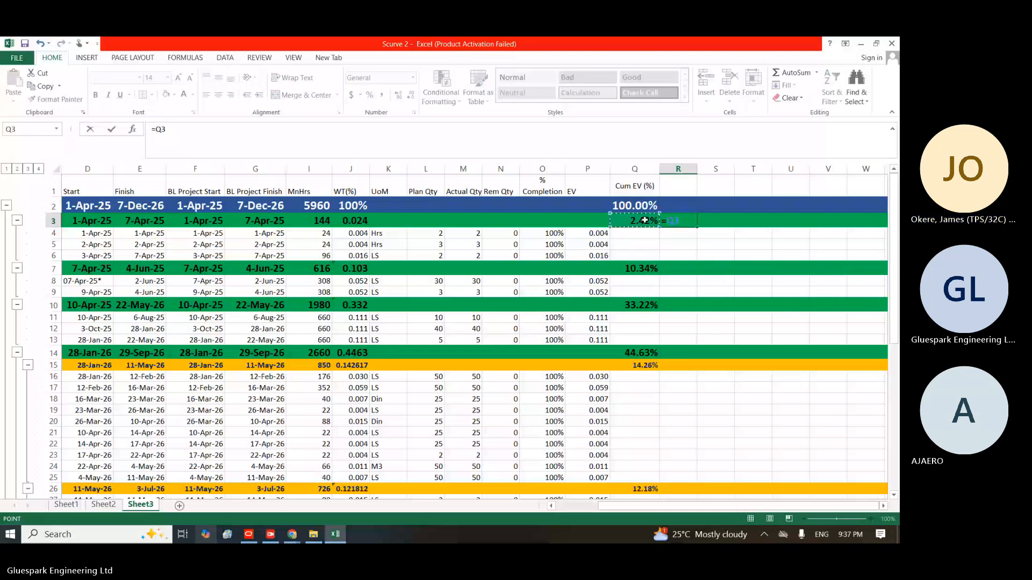
text(/)
click(354, 223)
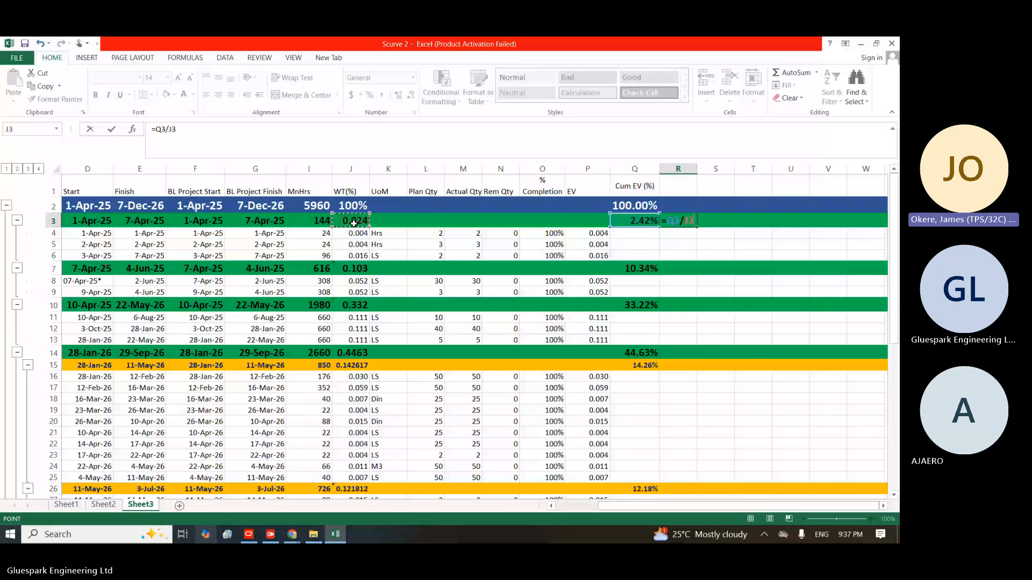
text(*)
click(342, 206)
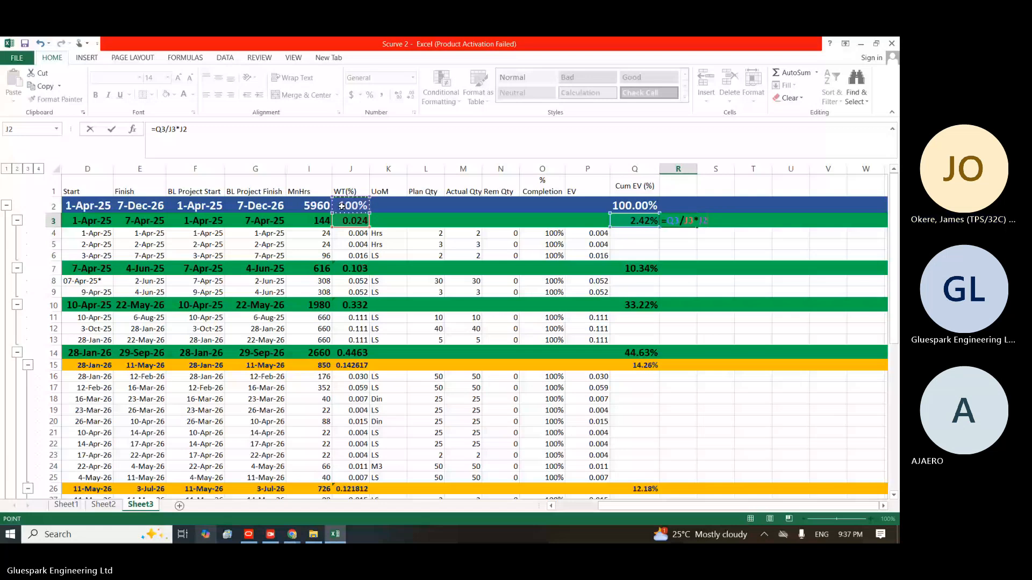
key(Escape)
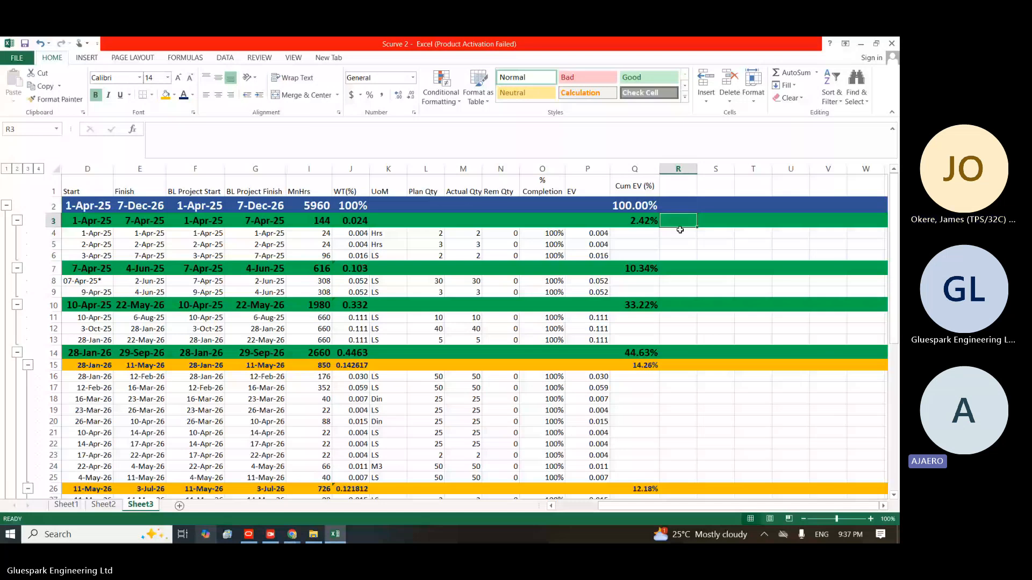
key(ctrl+z)
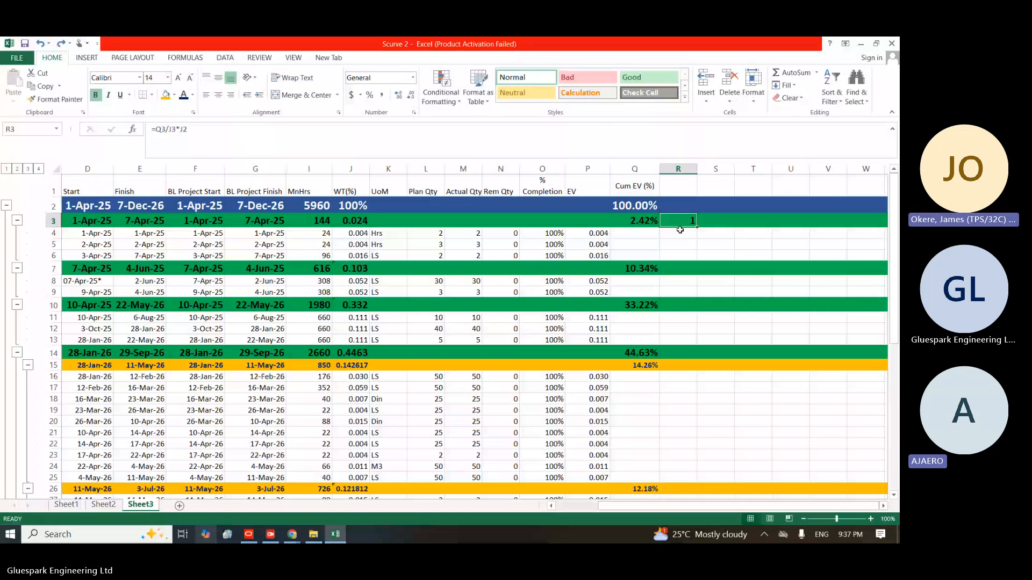
click(371, 95)
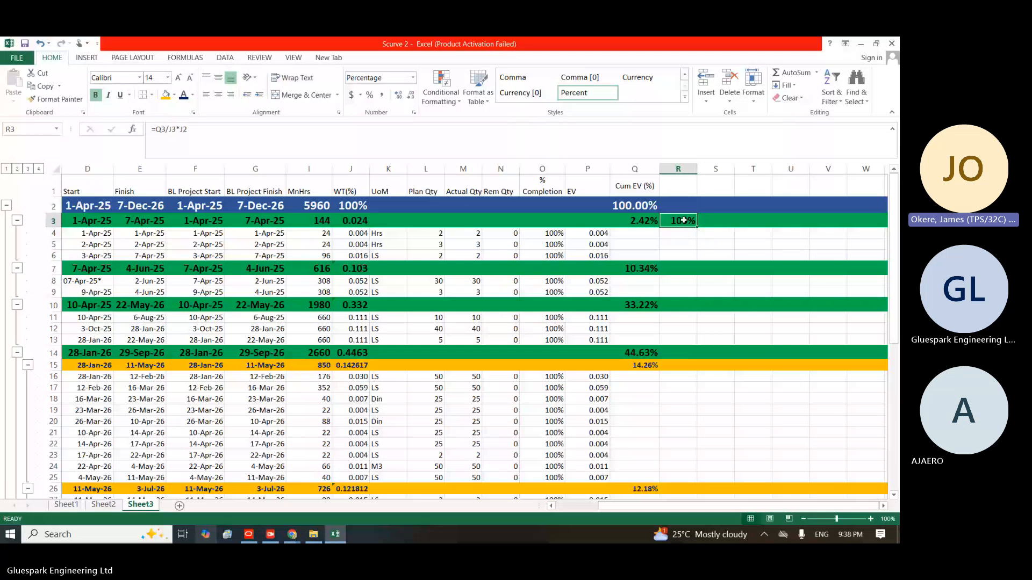
Test the progress formulas by setting the first activity's Actual Qty in M4 to 1, and undo the change
click(473, 235)
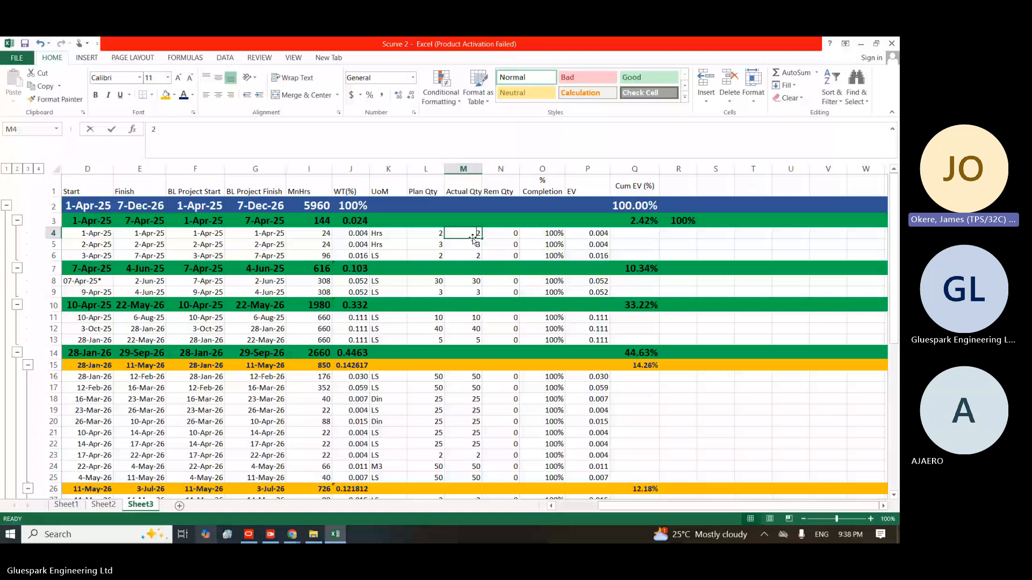
key(BackSpace)
text(1)
key(Return)
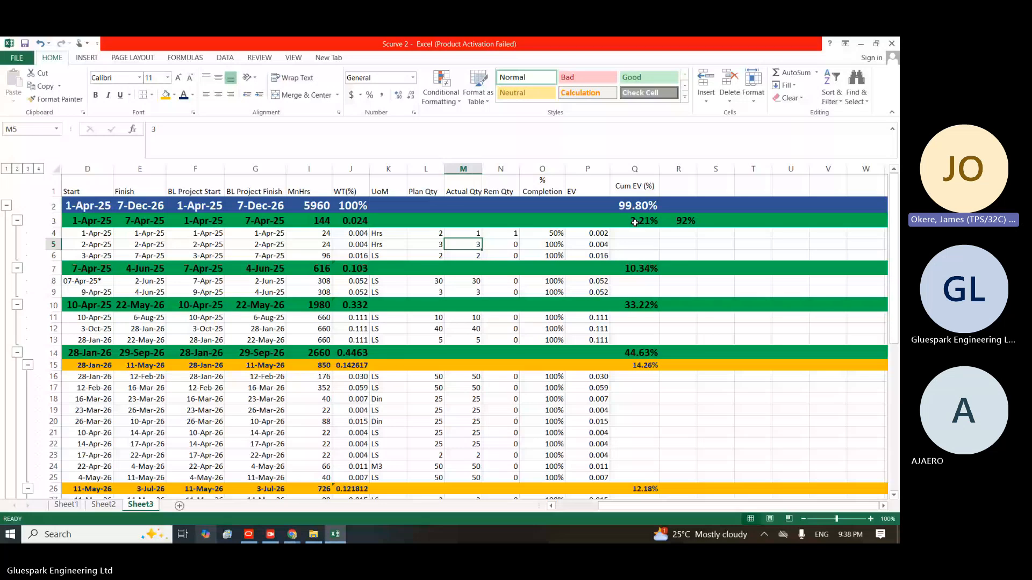
key(ctrl+z)
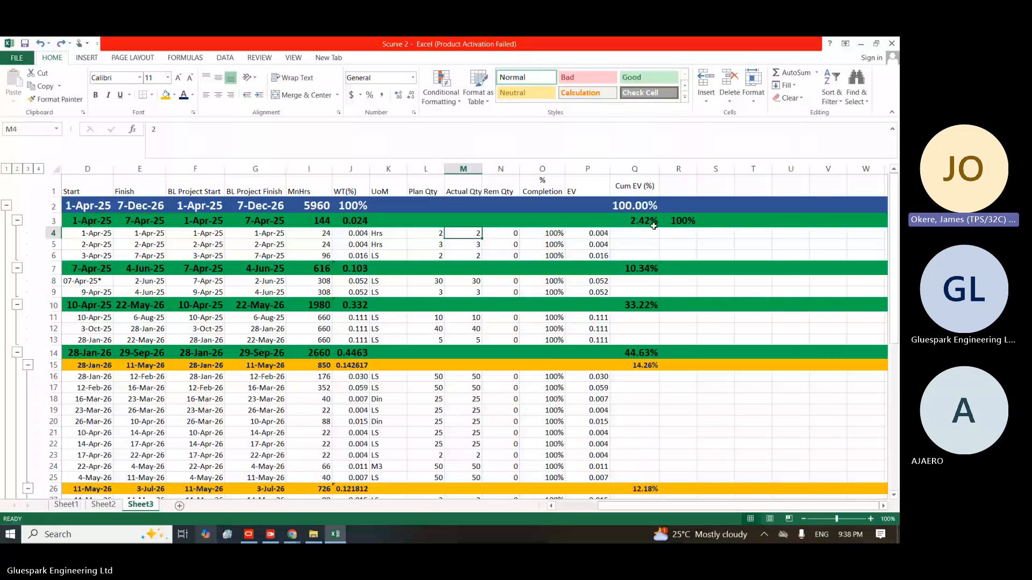
Divide the first group's EV sum in Q3 by its weight, making the formula =SUM(P4:P6)/J3
click(654, 225)
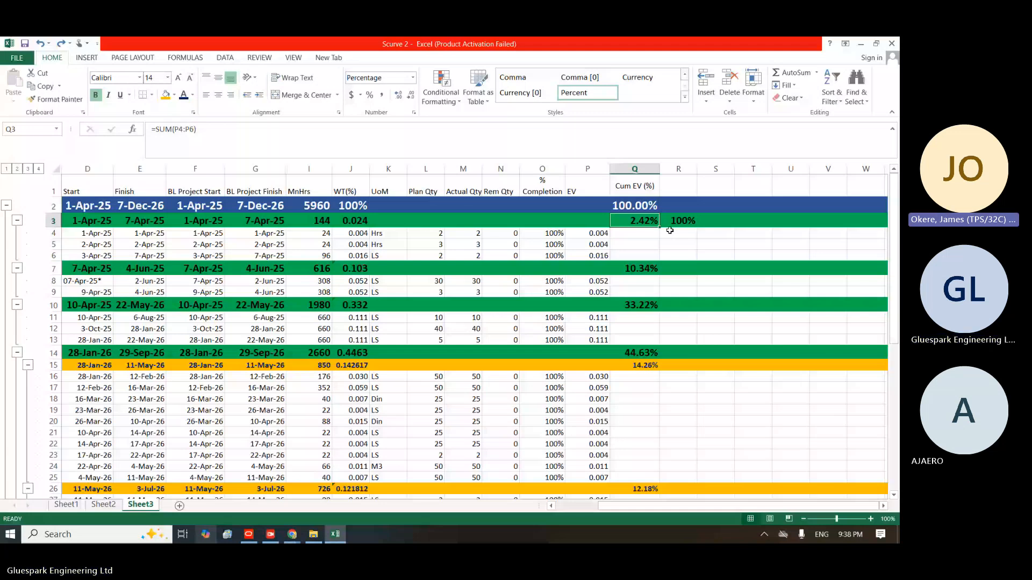
key(F2)
text(/)
click(354, 221)
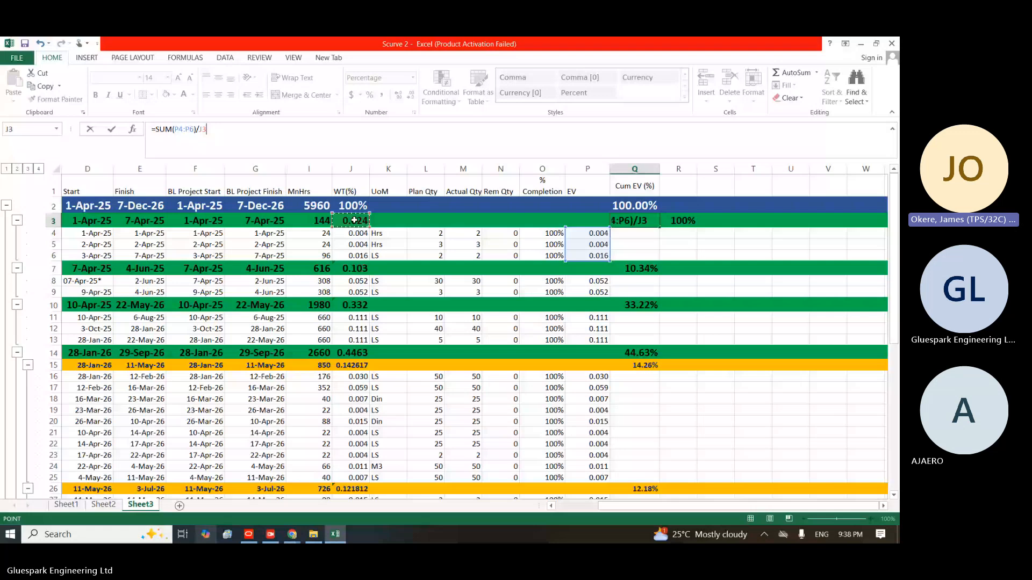
key(Return)
click(628, 218)
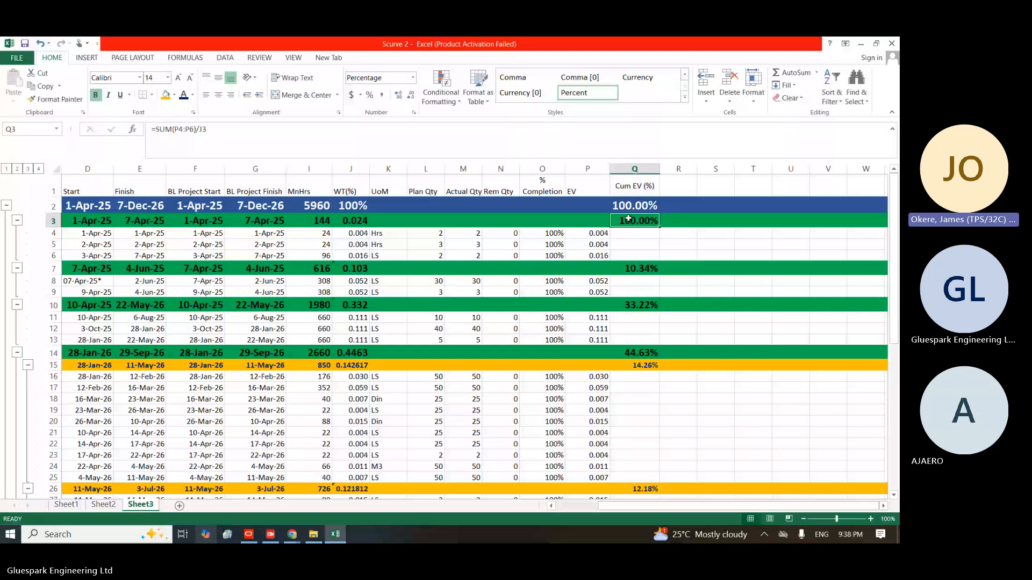
Try clearing the first activity's Actual Qty in M4
click(478, 235)
key(Delete)
key(Return)
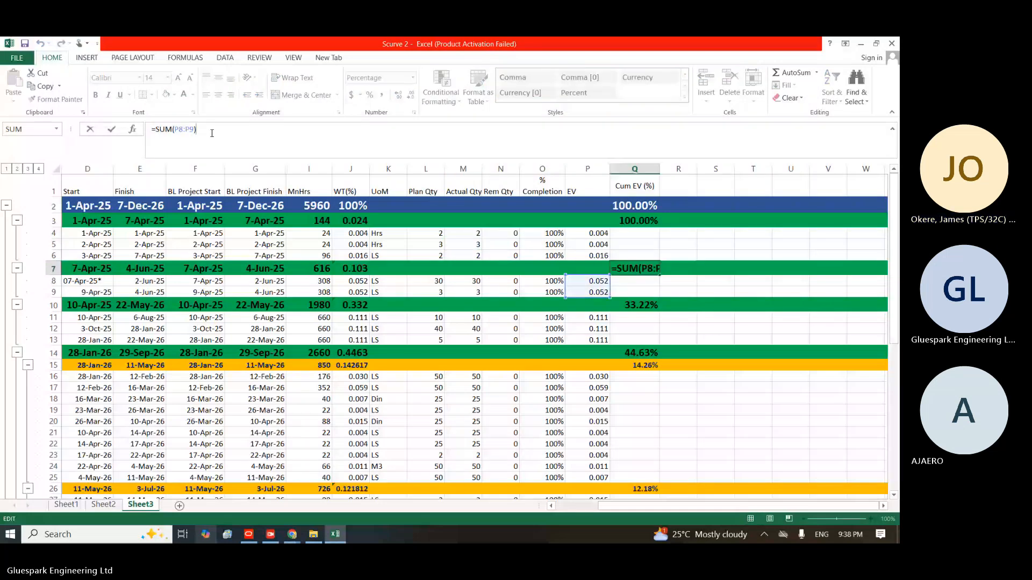
Divide the EV sums of the second and third groups in Q7 and Q10 by their weights in J7 and J10
text(/)
click(352, 268)
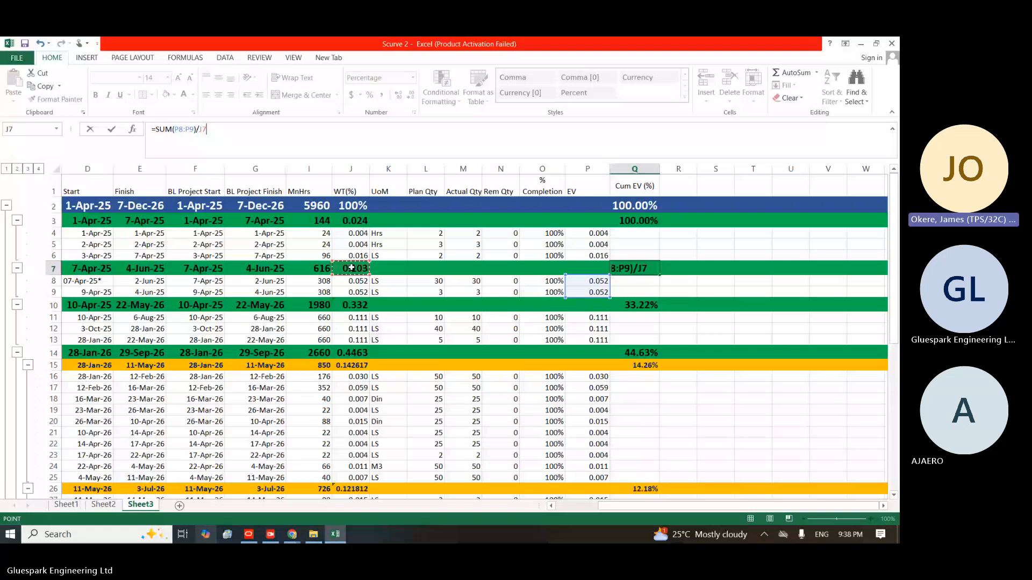
key(Return)
click(627, 304)
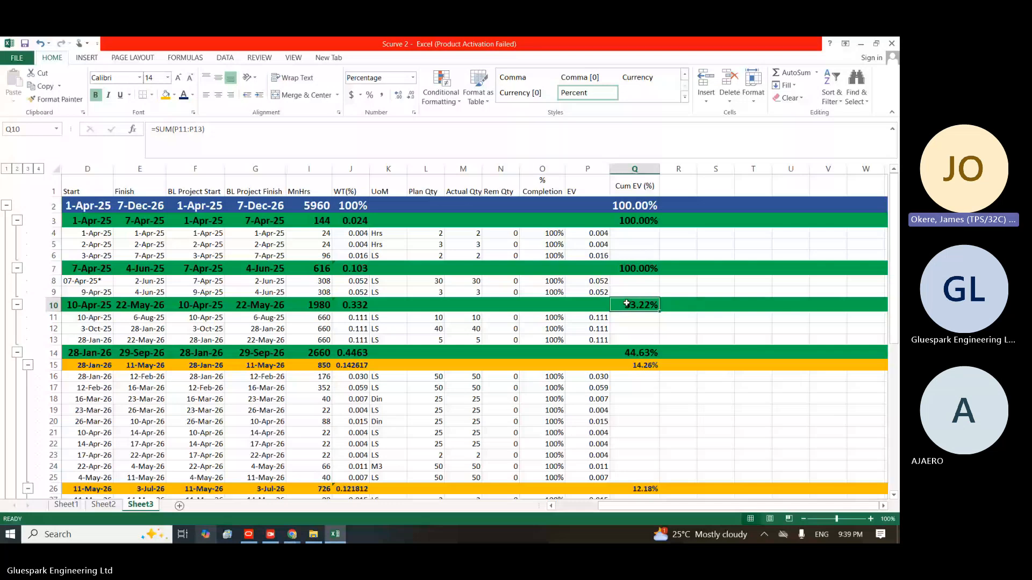
key(F2)
text(/)
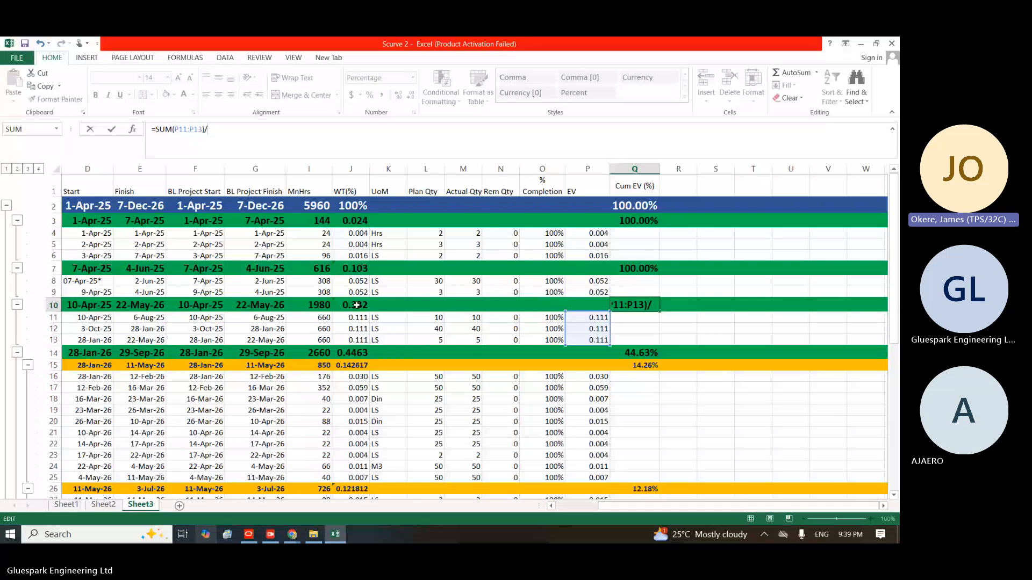
key(Escape)
Divide the fourth group's subgroup total in Q14 by its weight, making the formula =(Q15+Q26+Q33+Q41)/J14
click(633, 350)
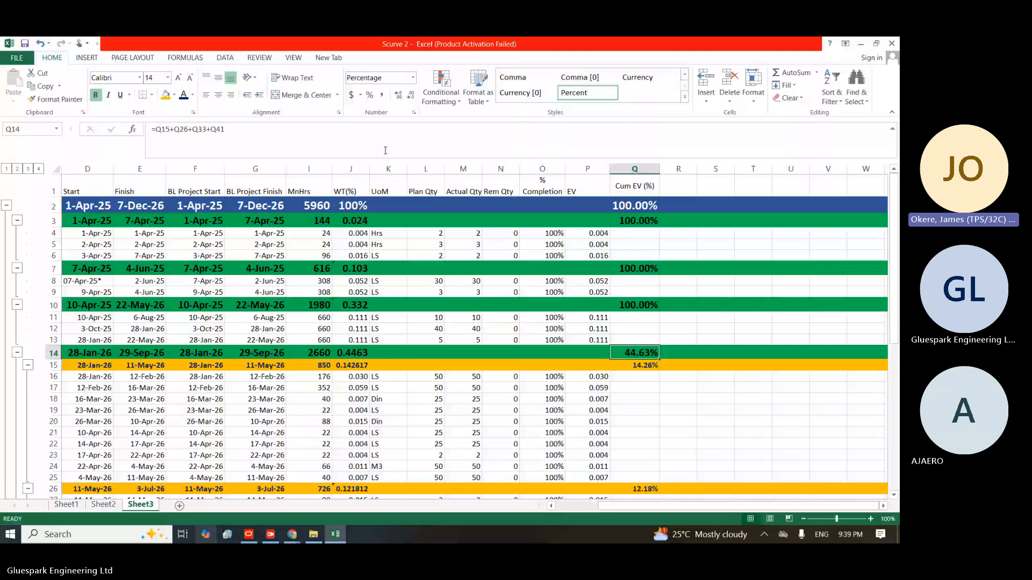
click(349, 126)
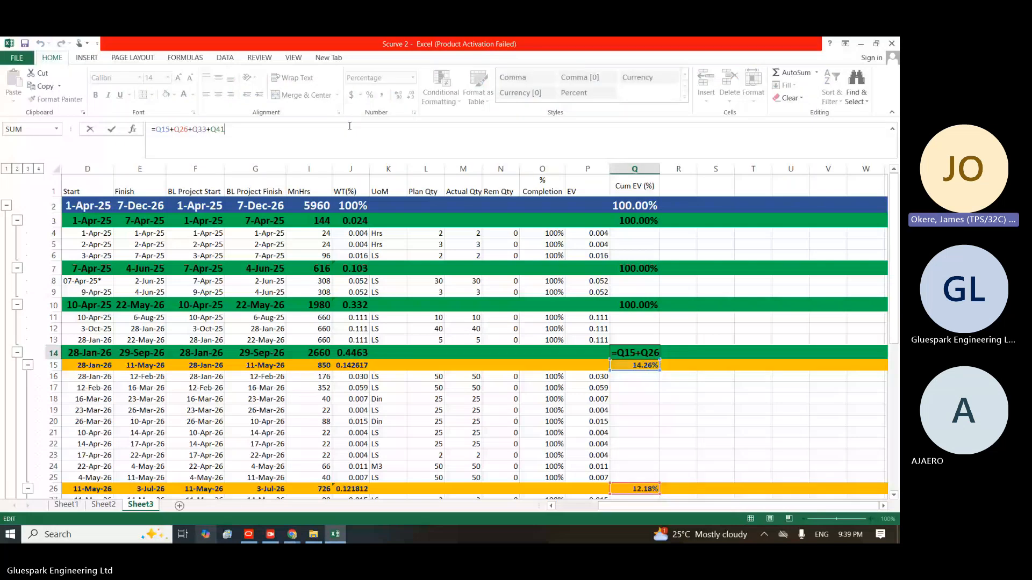
text())
click(156, 129)
text(()
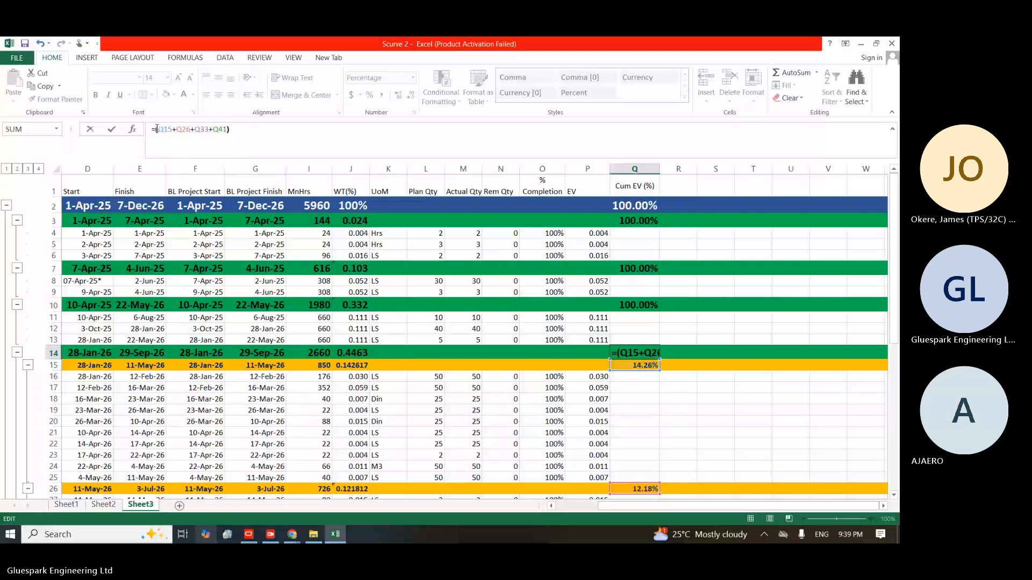
text(/)
click(352, 353)
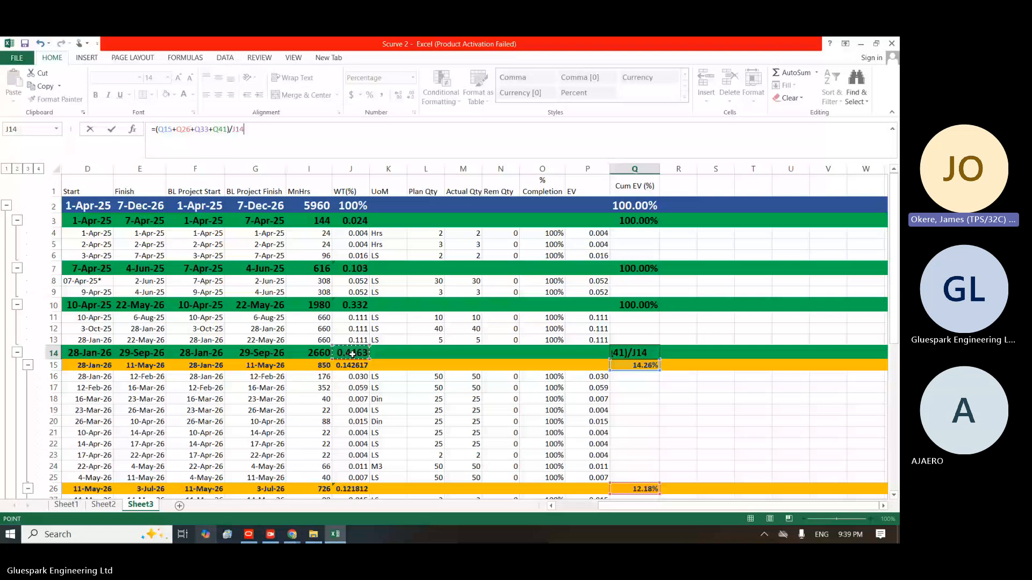
key(Return)
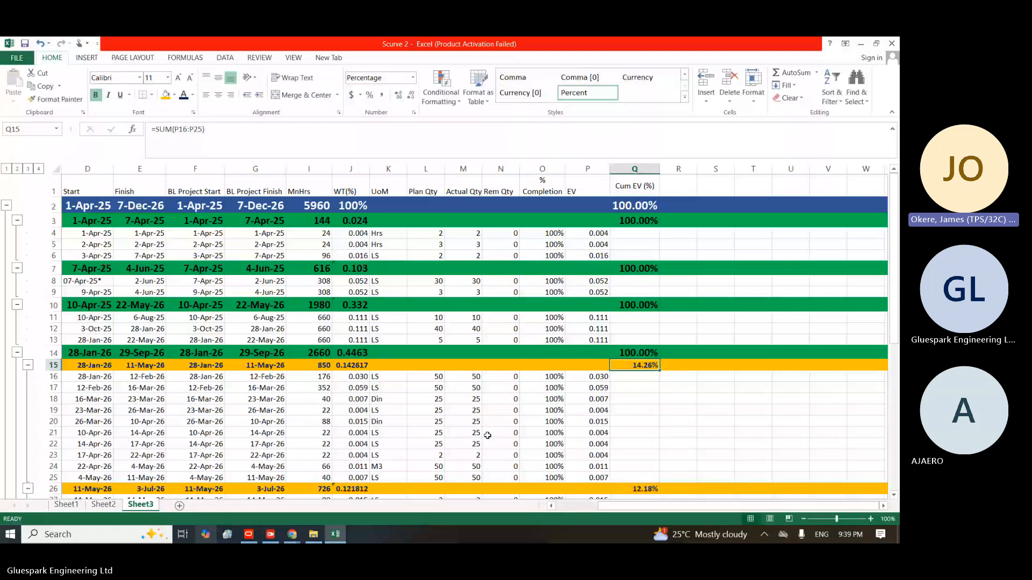
Try dividing the first yellow subgroup's EV sum in Q15 by its weight in J15, check Q14, and undo the change
drag(894, 271, 896, 285)
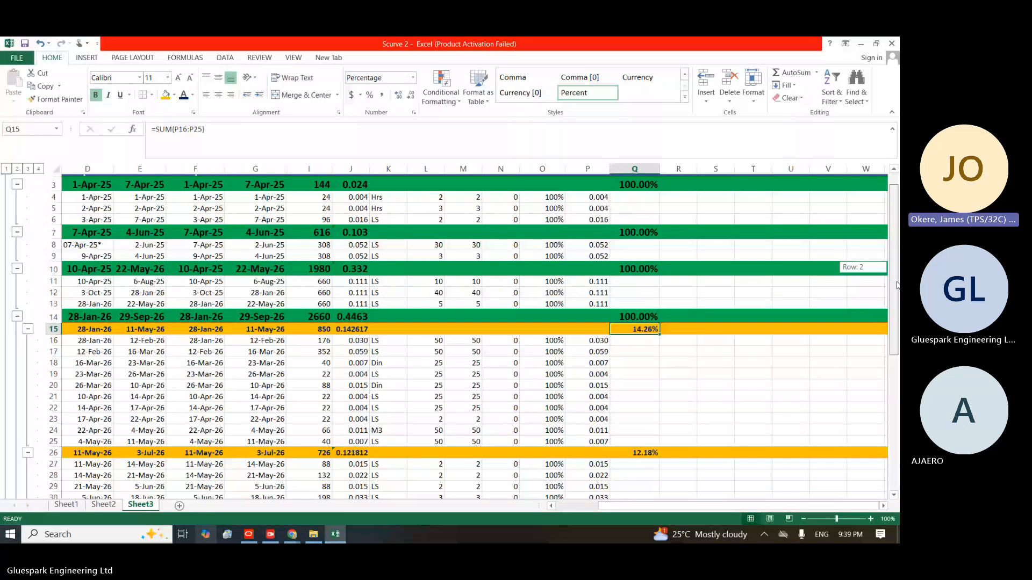
drag(897, 285, 897, 304)
click(218, 153)
text(/)
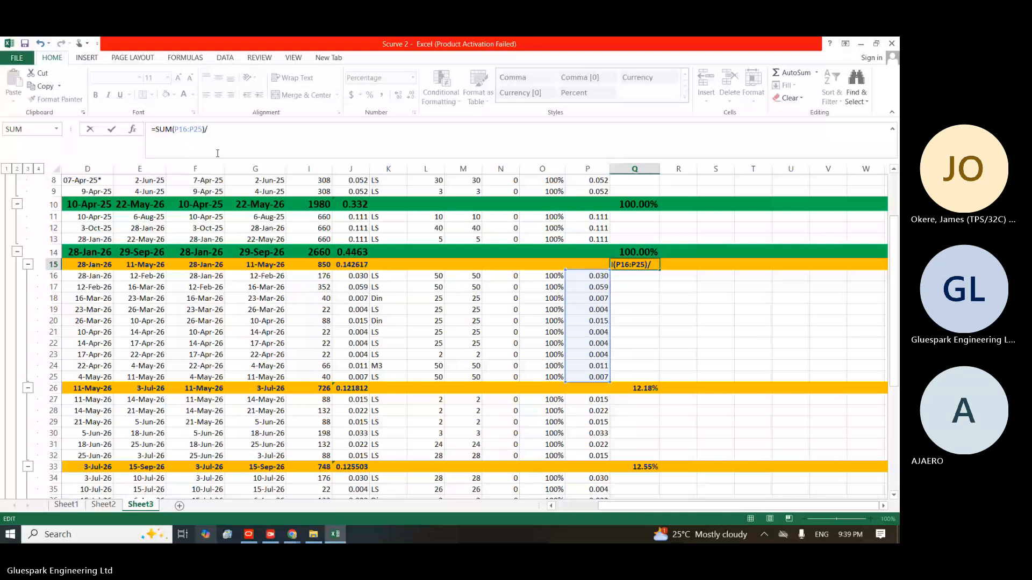
click(366, 267)
key(shift+Return)
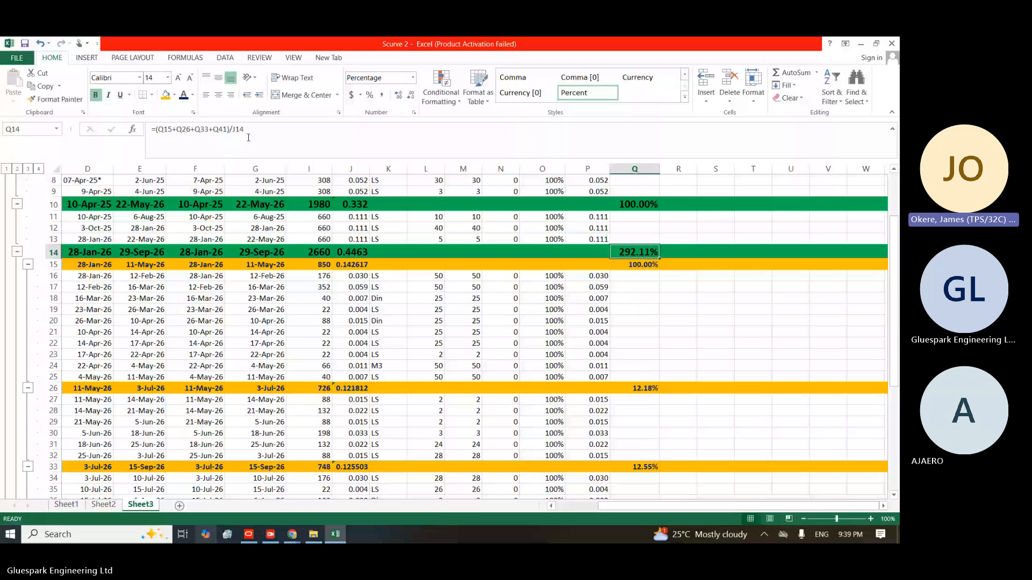
click(237, 129)
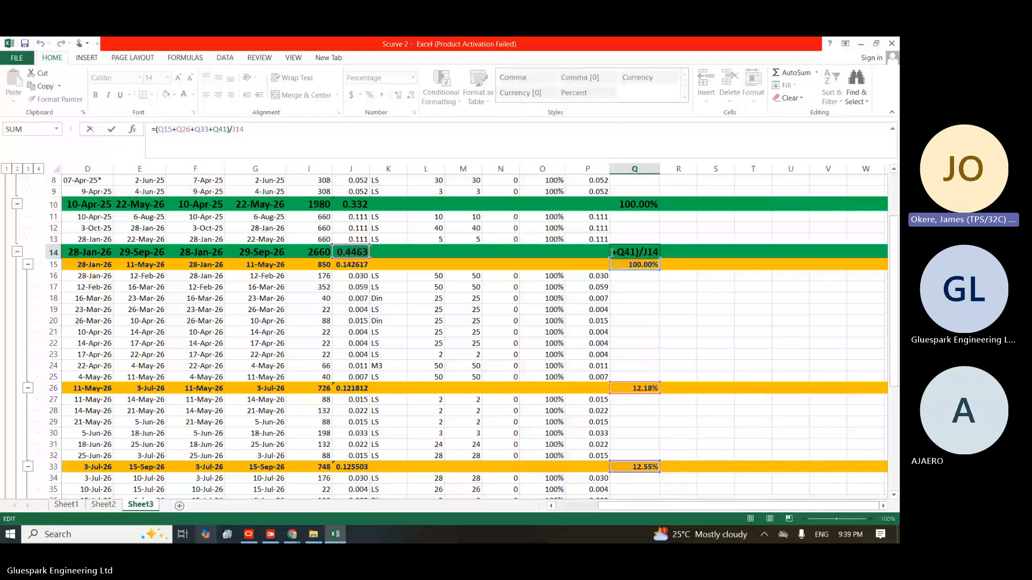
click(629, 253)
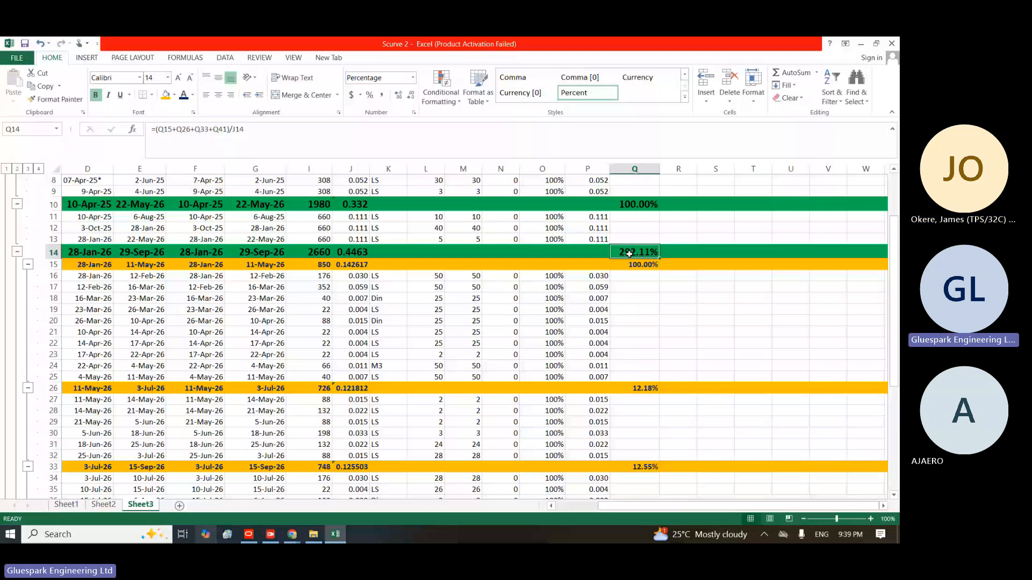
key(ctrl+z)
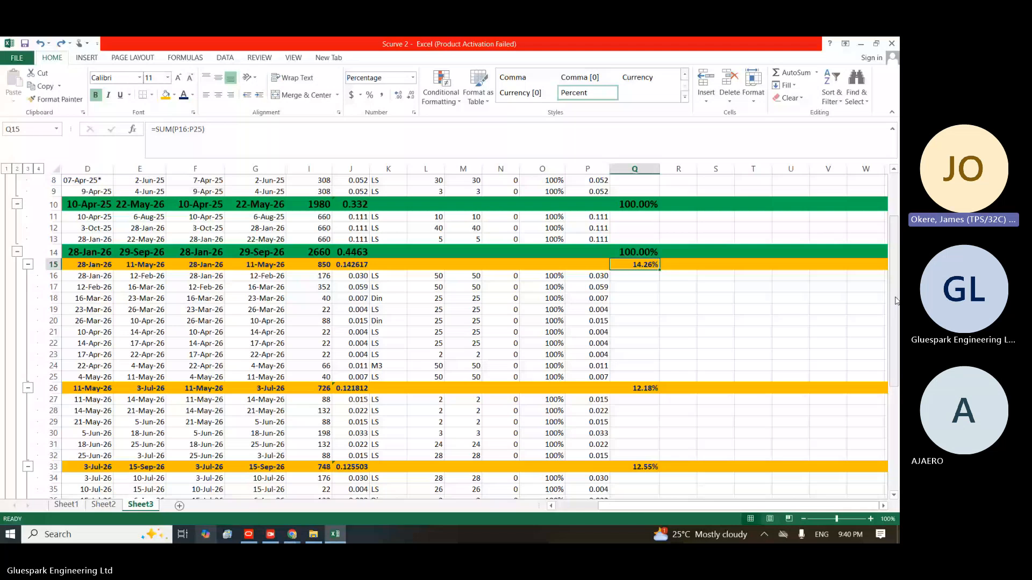
Divide the last green group's EV sum in Q44, =SUM(P45:P49), by its weight in J44
drag(894, 301, 895, 405)
click(635, 395)
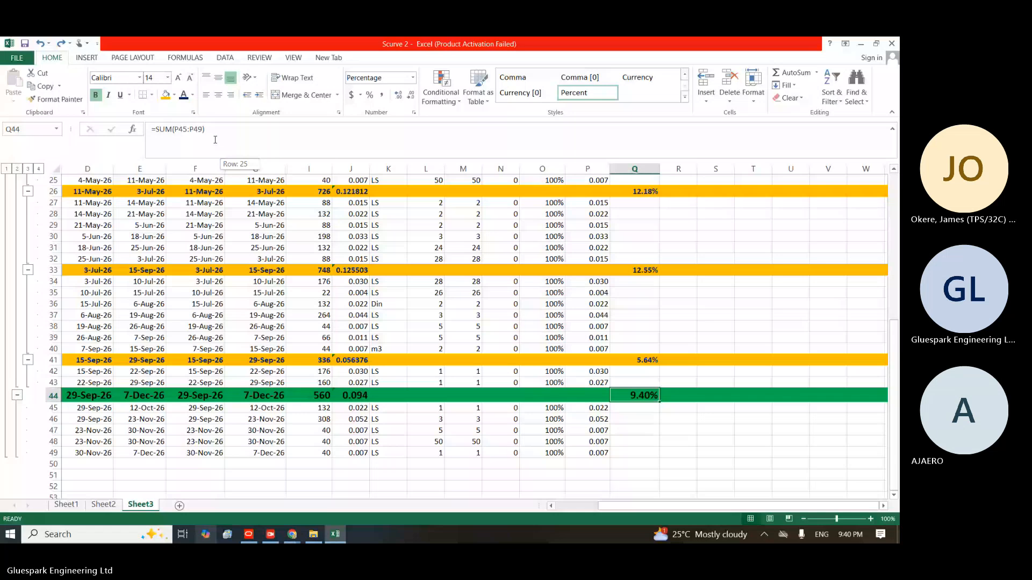
click(209, 131)
text(/)
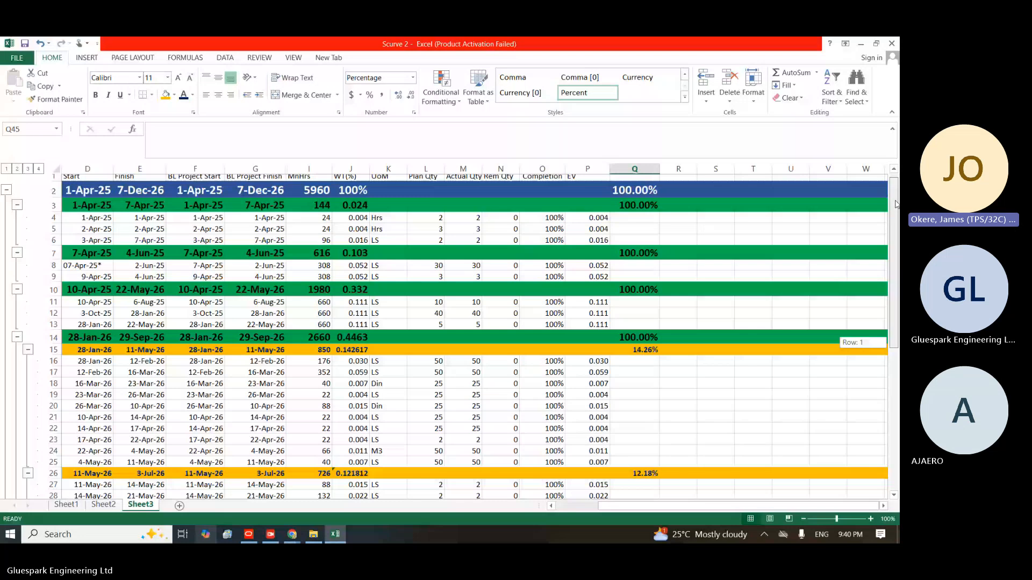
Clear the Actual Qty values of all activities in M4:M49 and return to M4
drag(897, 205, 896, 201)
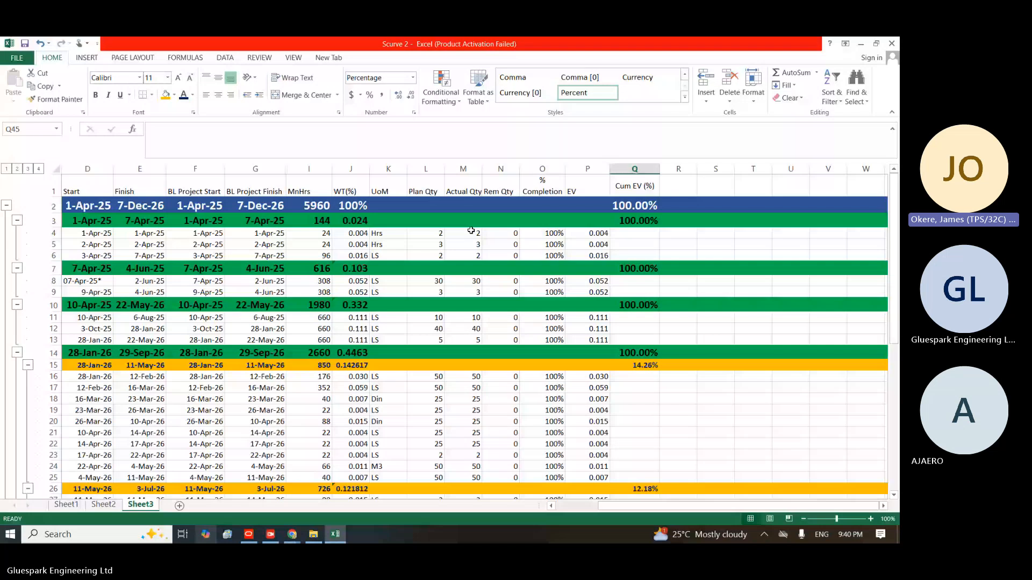
drag(472, 231, 476, 542)
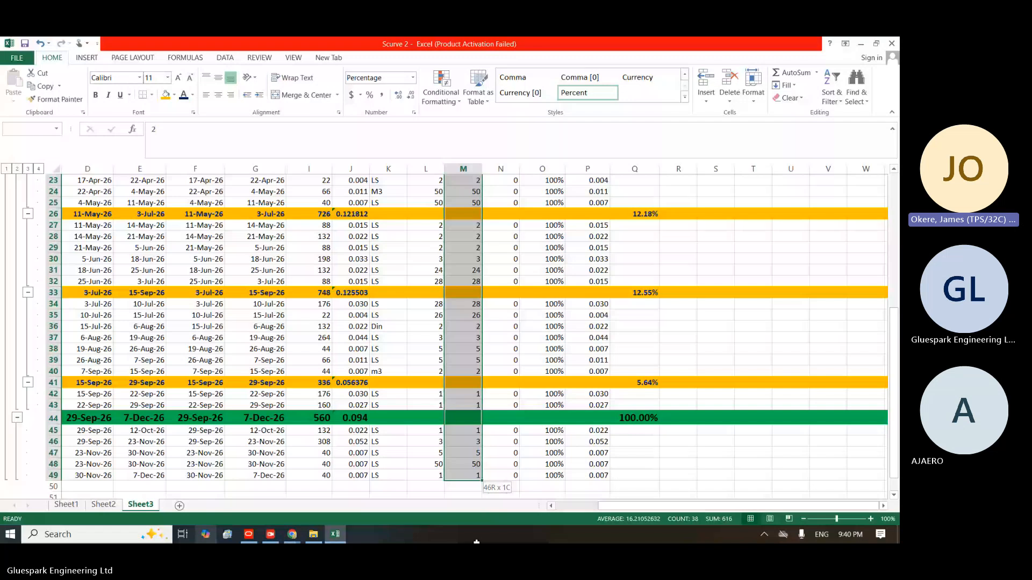
key(Delete)
scroll(462, 301, up, 8)
click(459, 235)
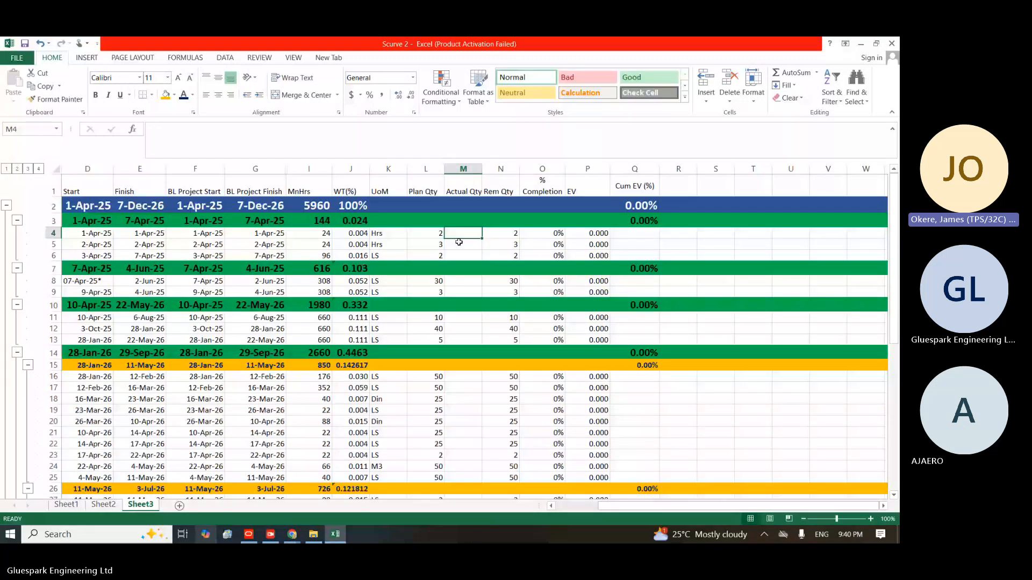
Switch to the Primavera P6 schedule, minimize it and bring up the Teams meeting in Chrome
key(alt+Tab)
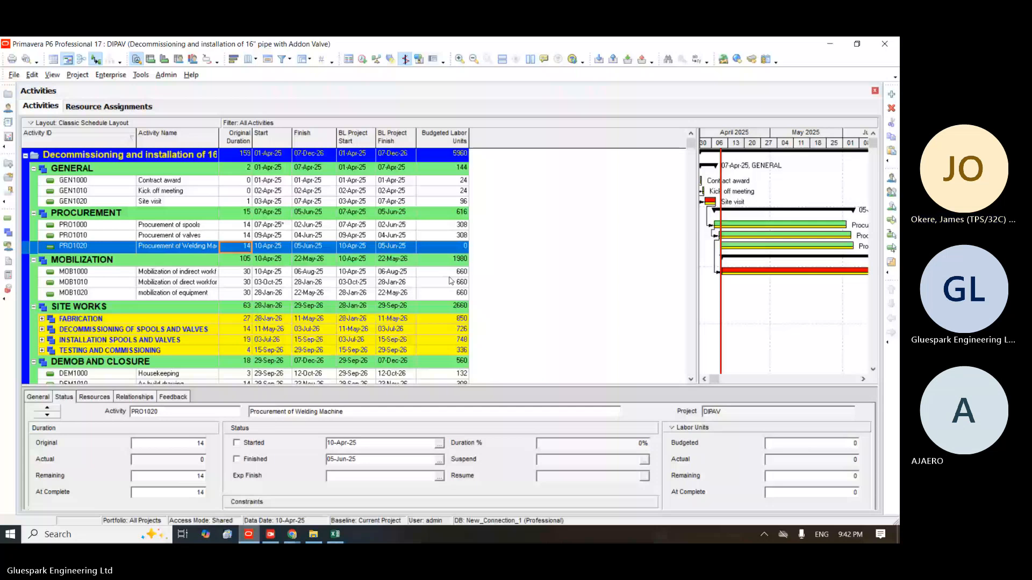
click(829, 44)
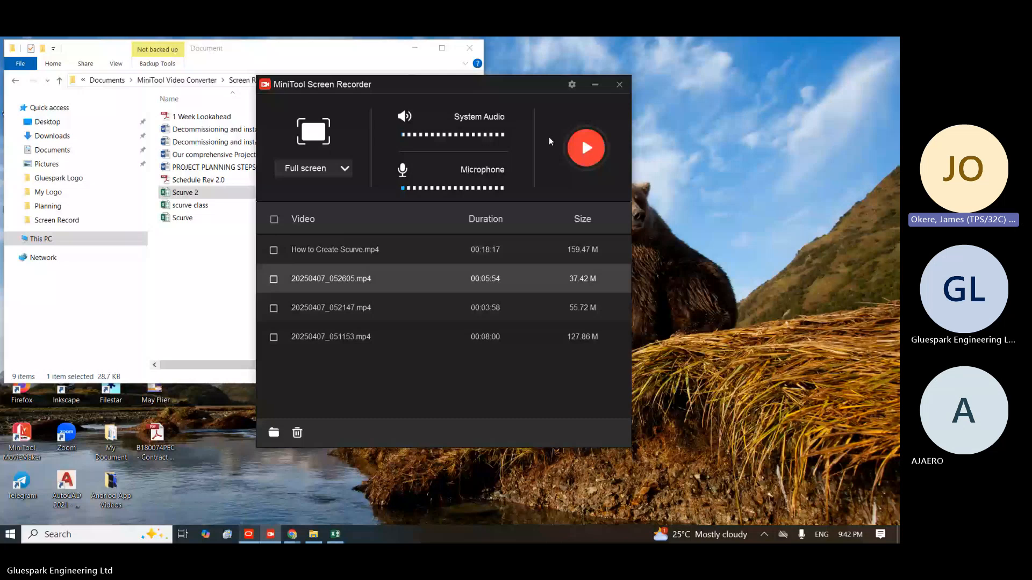
click(291, 535)
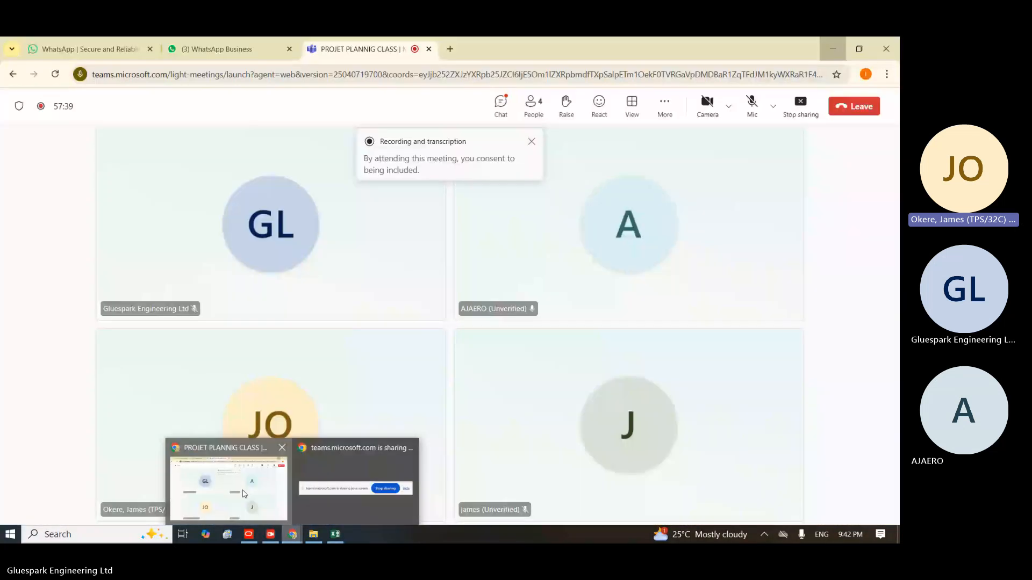